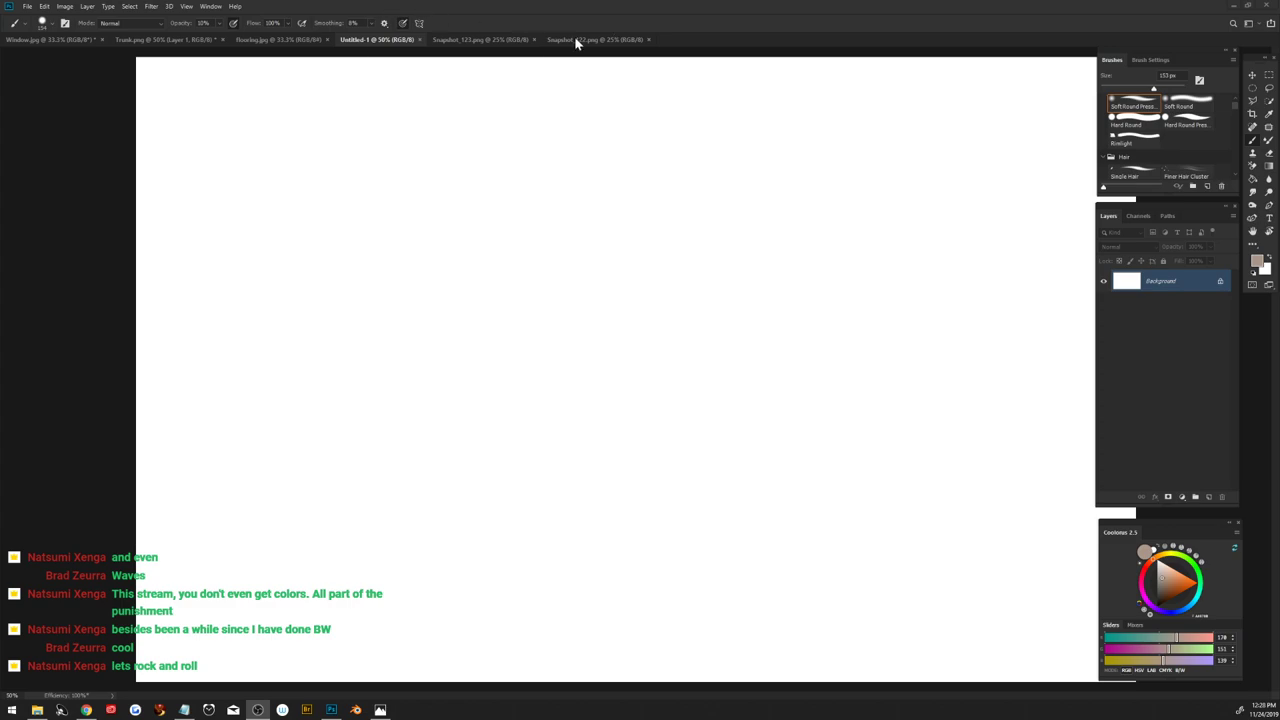
Step: Rotate the blank canvas 90° clockwise into portrait orientation
scroll(660, 320, down, 3)
scroll(528, 268, up, 2)
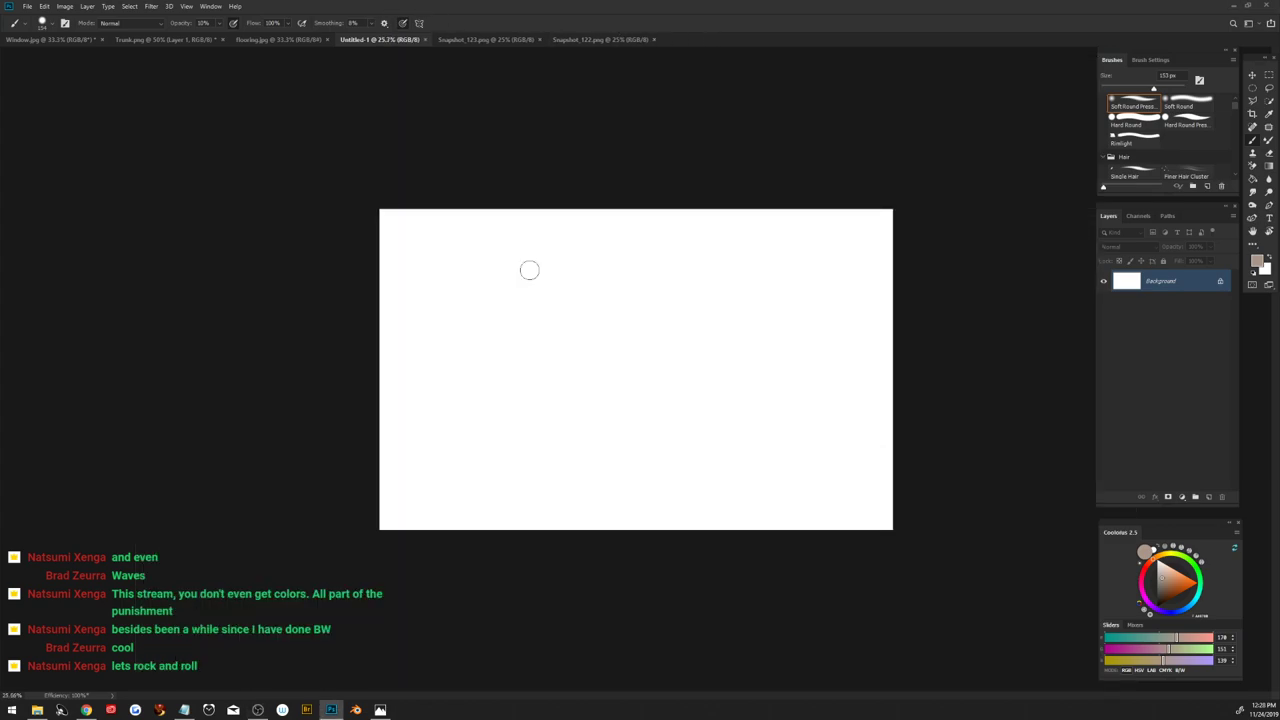
click(64, 6)
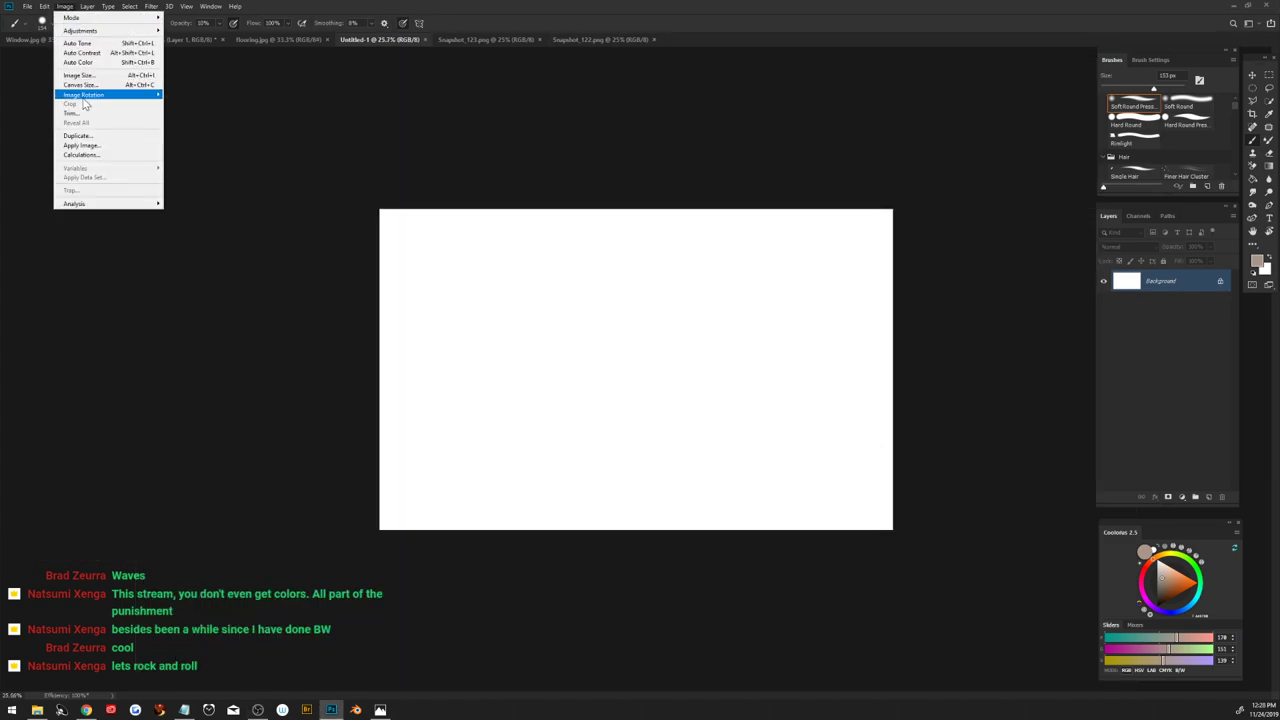
mouse_move(84, 94)
click(186, 104)
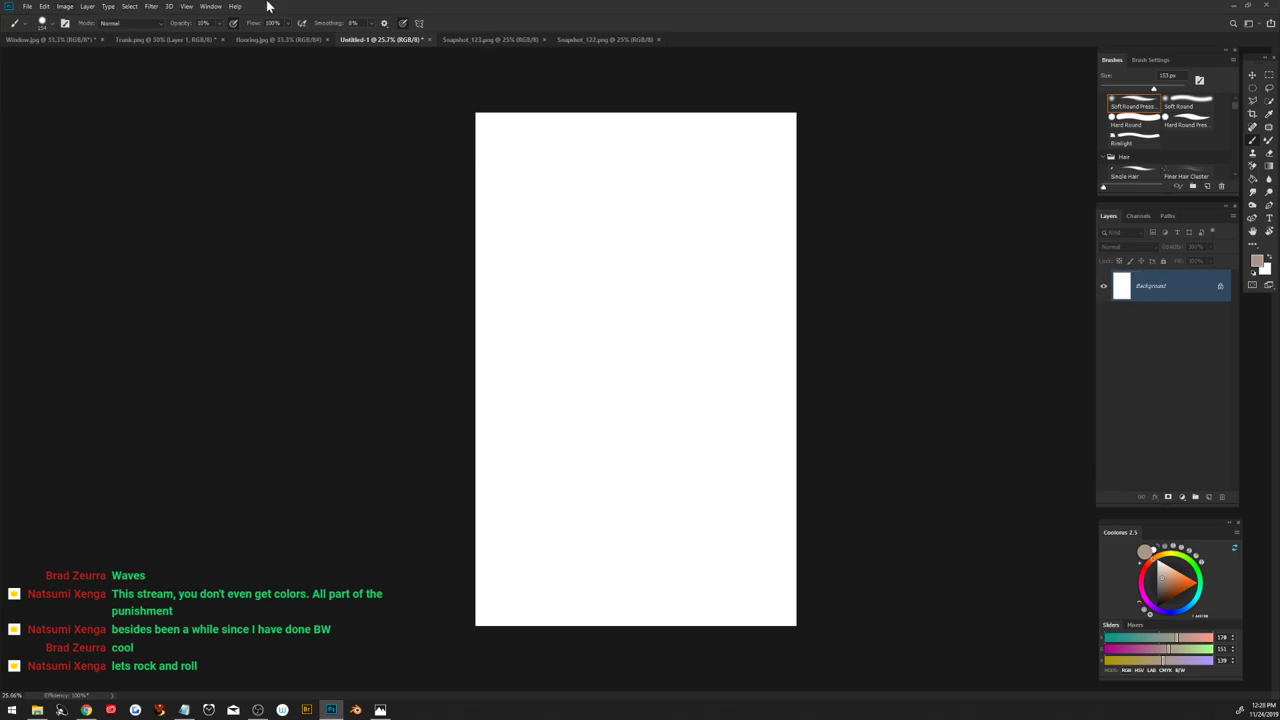
Step: Widen the canvas to 125 percent width with Canvas Size
click(68, 6)
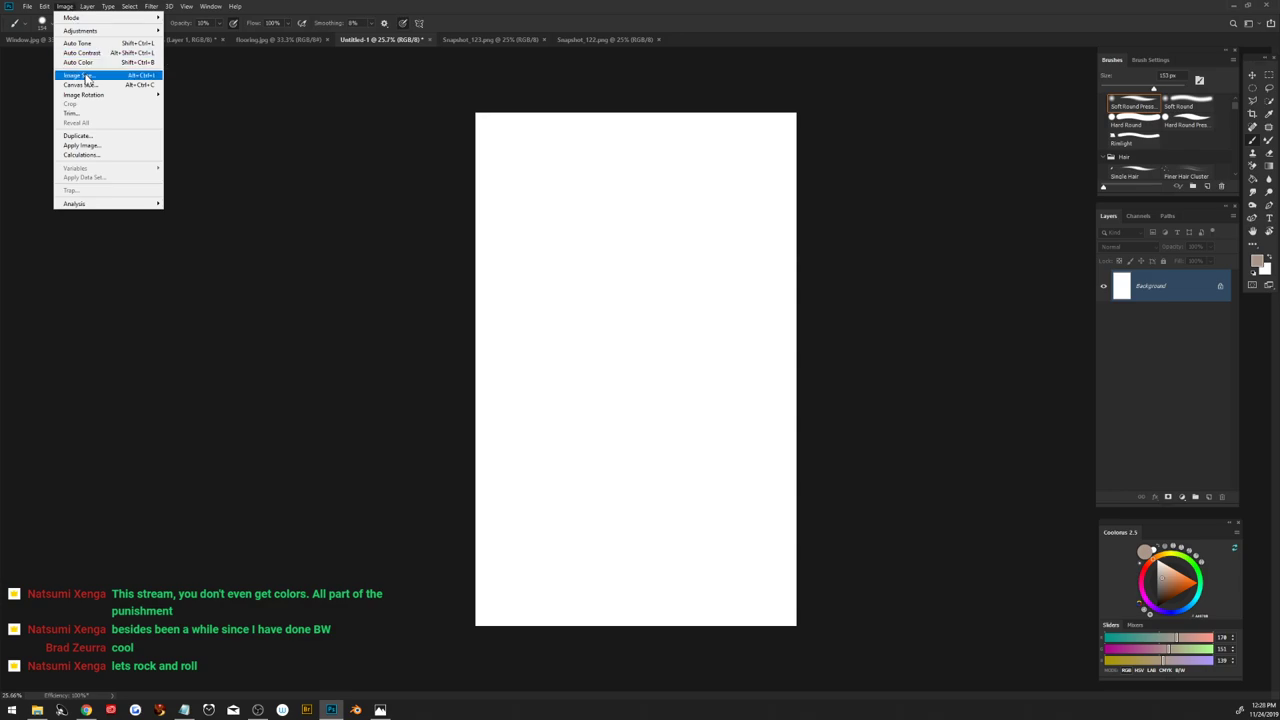
click(82, 85)
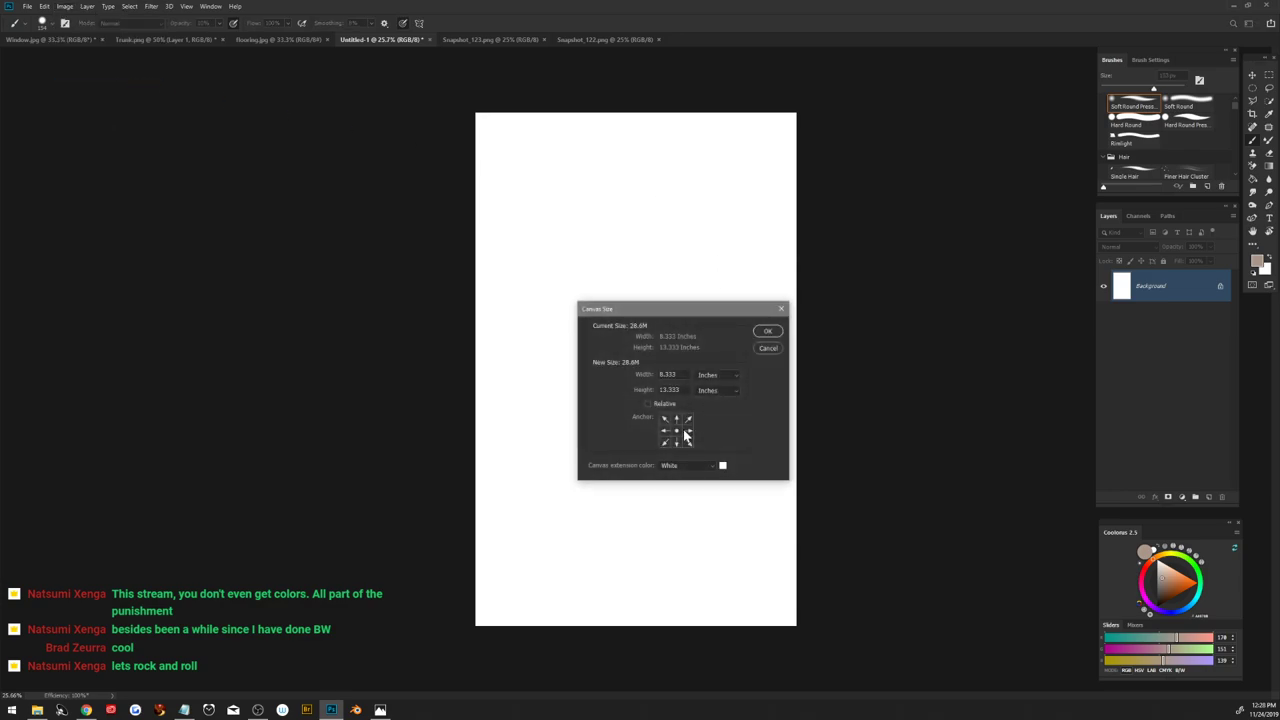
click(710, 376)
text(125)
key(Return)
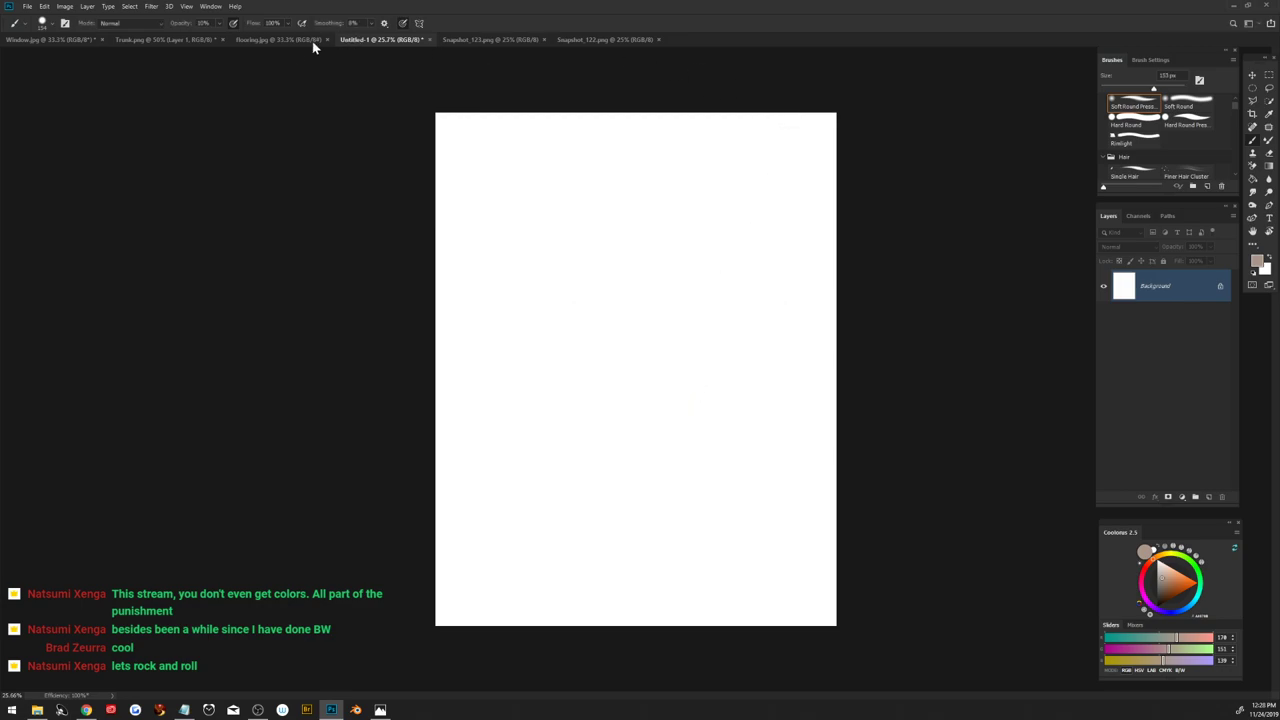
Step: Paste the whole Window.jpg curtain photo into Untitled-1 as a new layer
click(55, 40)
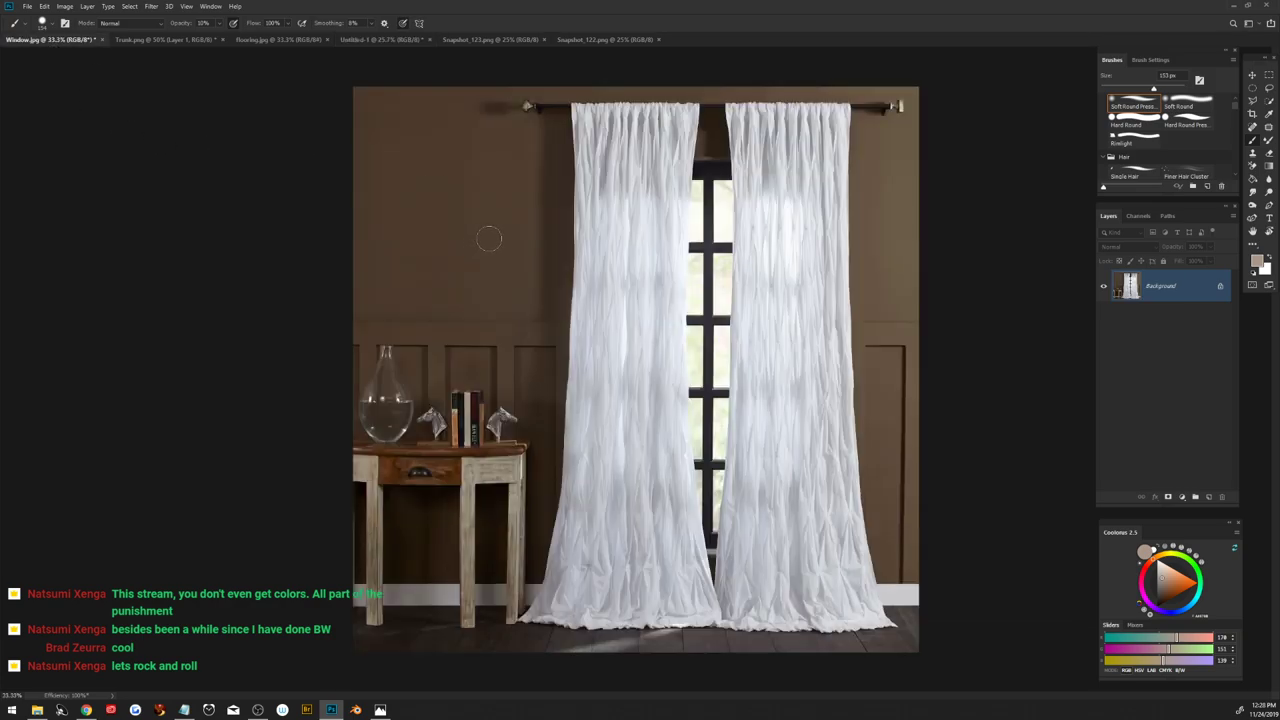
key(ctrl+a)
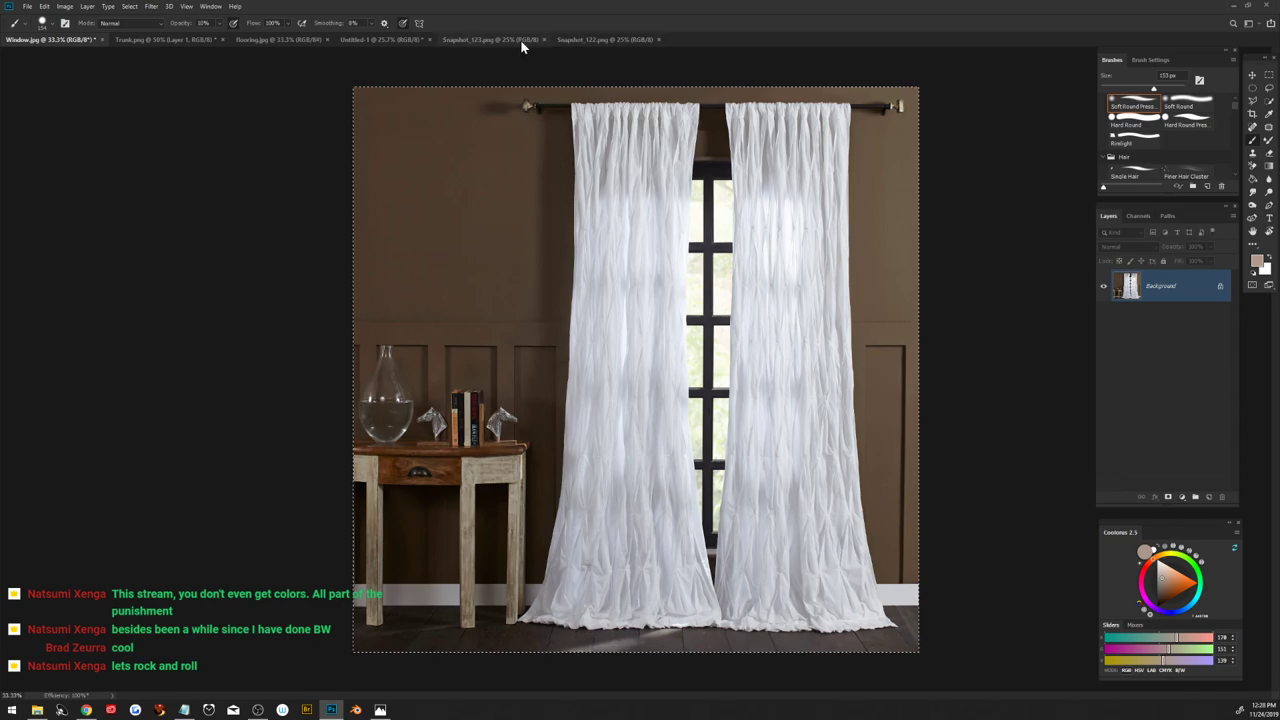
click(362, 40)
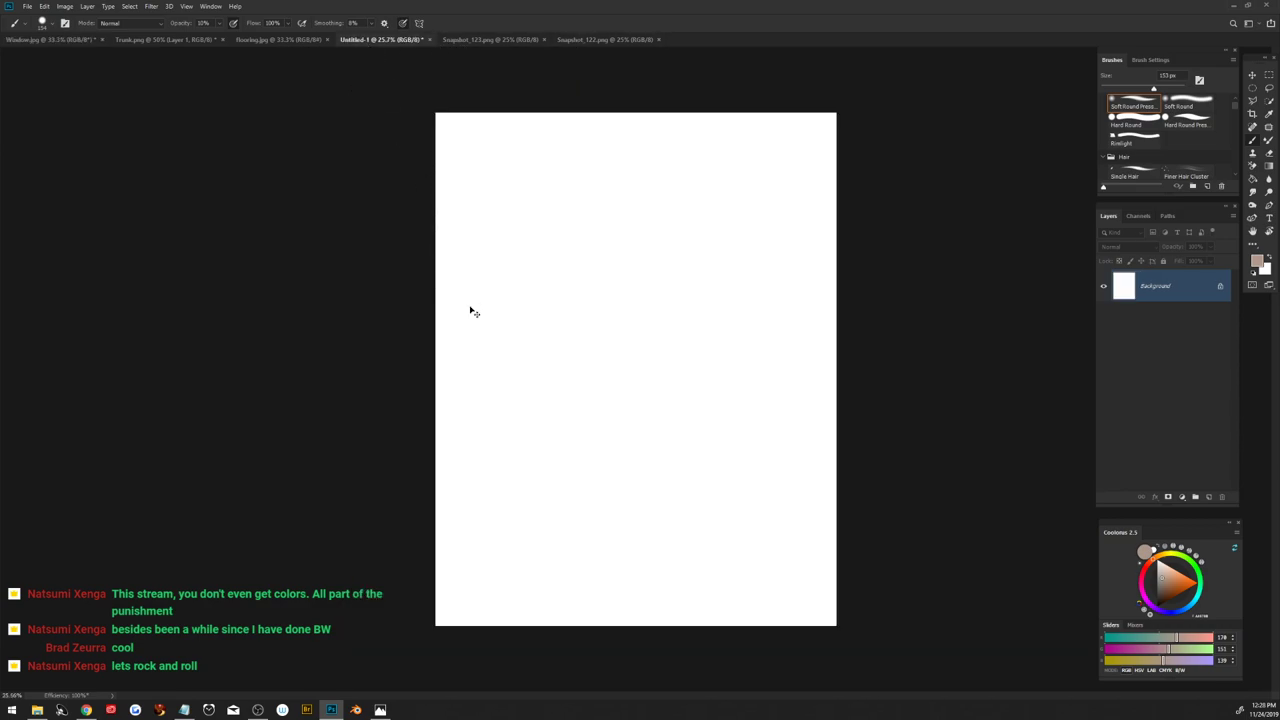
key(ctrl+v)
Step: Convert the pasted curtain layer to a Smart Object and enter Free Transform
right_click(1181, 292)
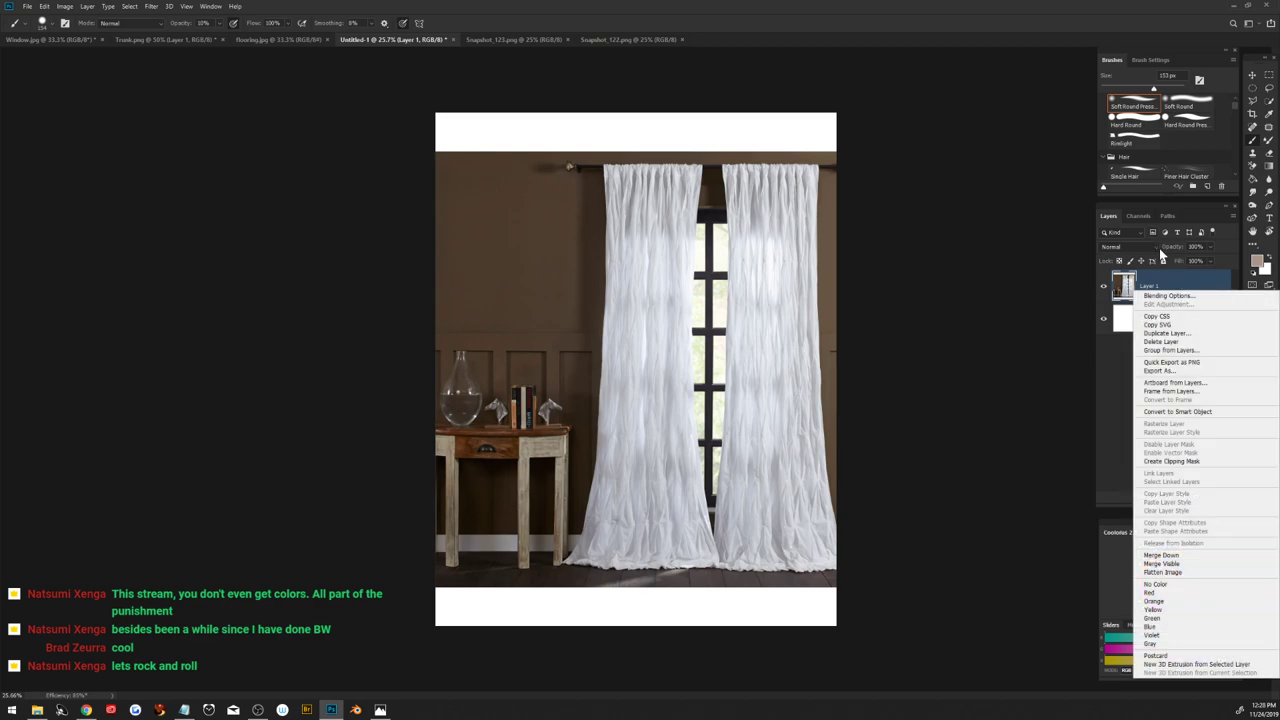
click(1188, 414)
key(ctrl+t)
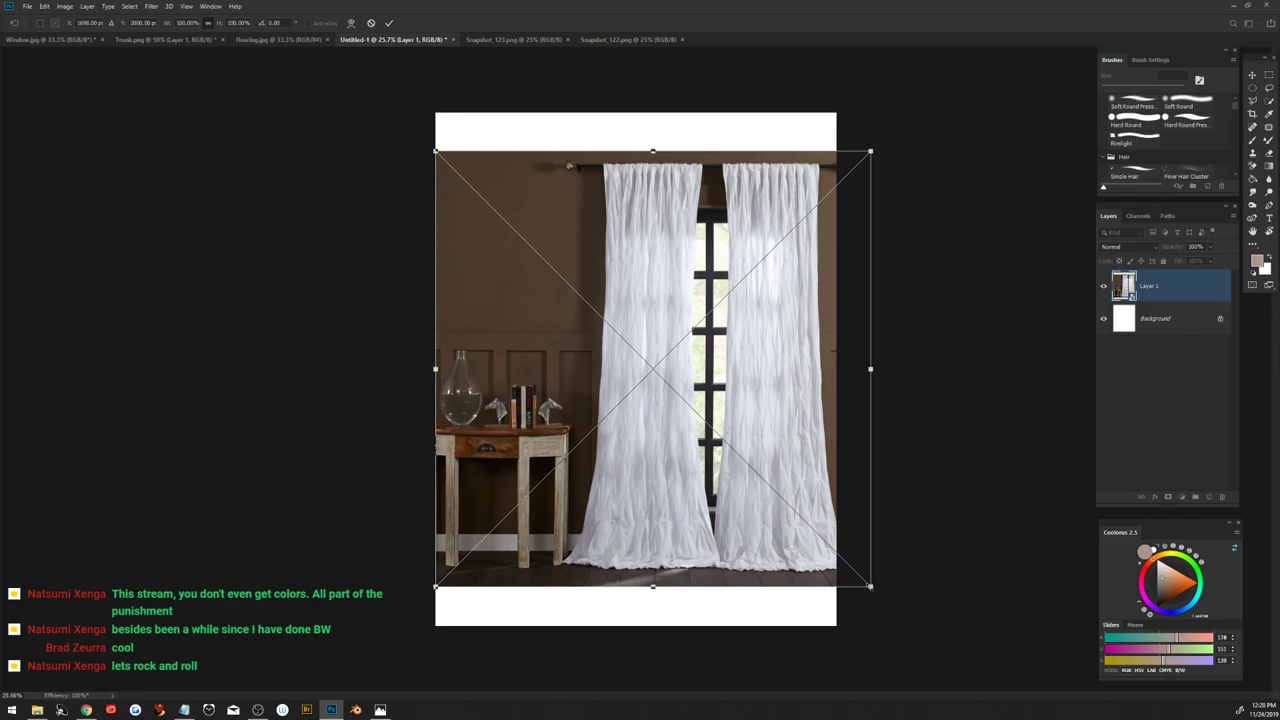
Step: Enlarge the curtain image beyond the page and move it up
drag(870, 586, 797, 490)
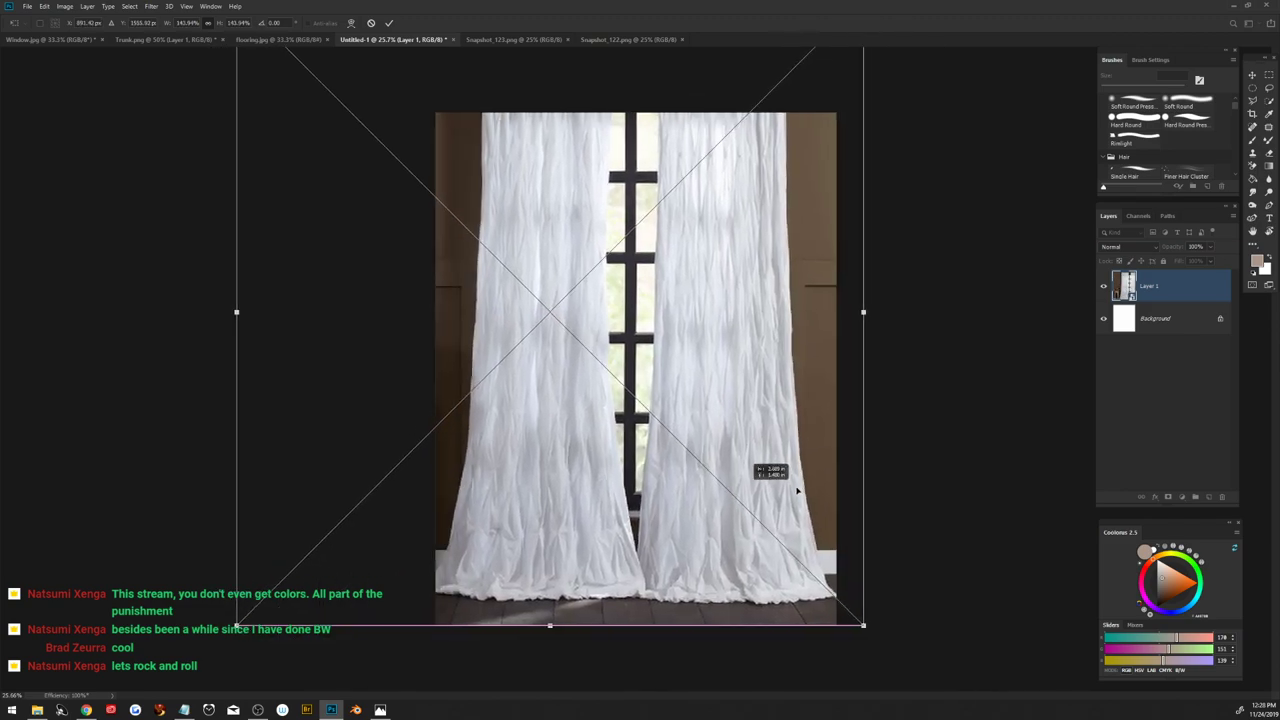
drag(797, 490, 811, 516)
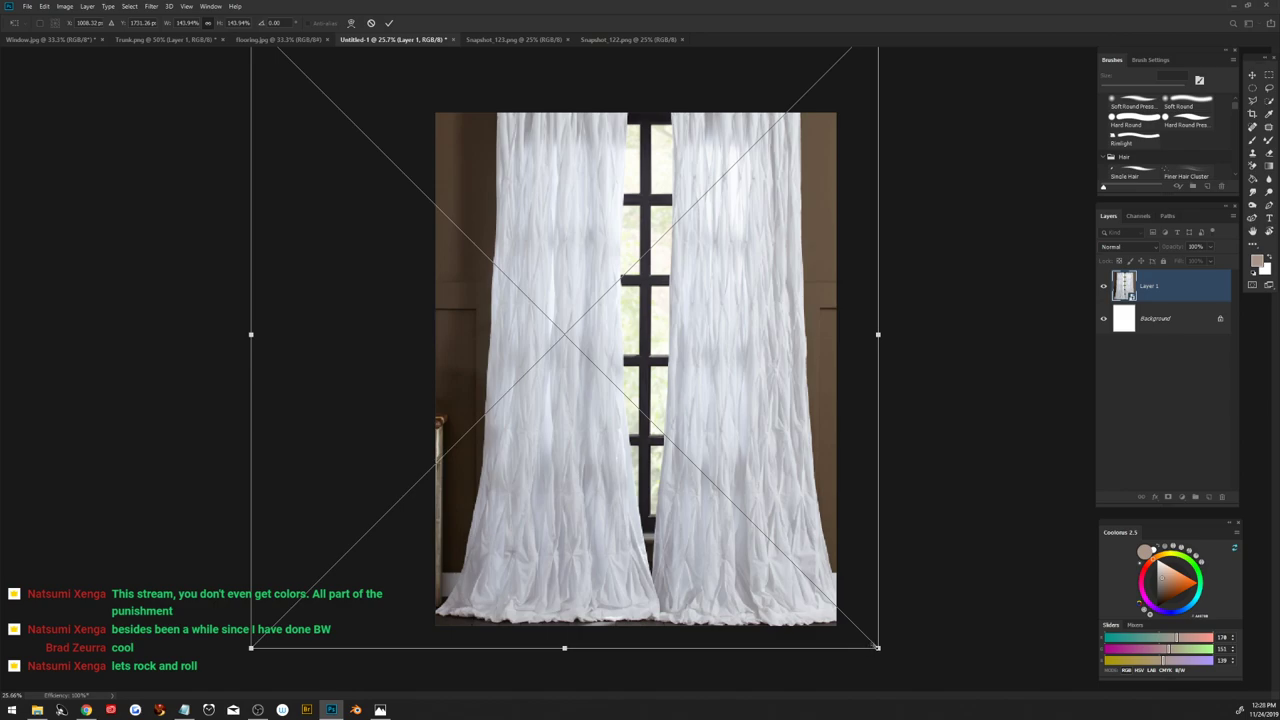
drag(877, 647, 893, 460)
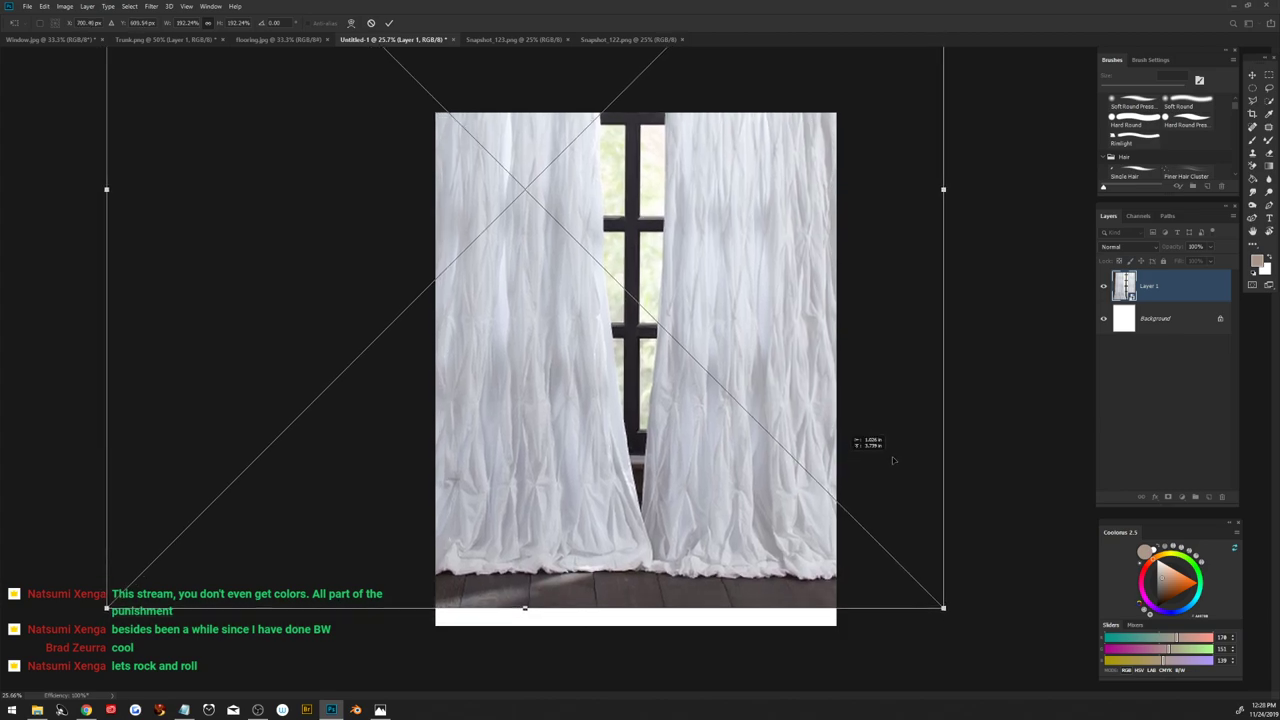
drag(893, 460, 893, 462)
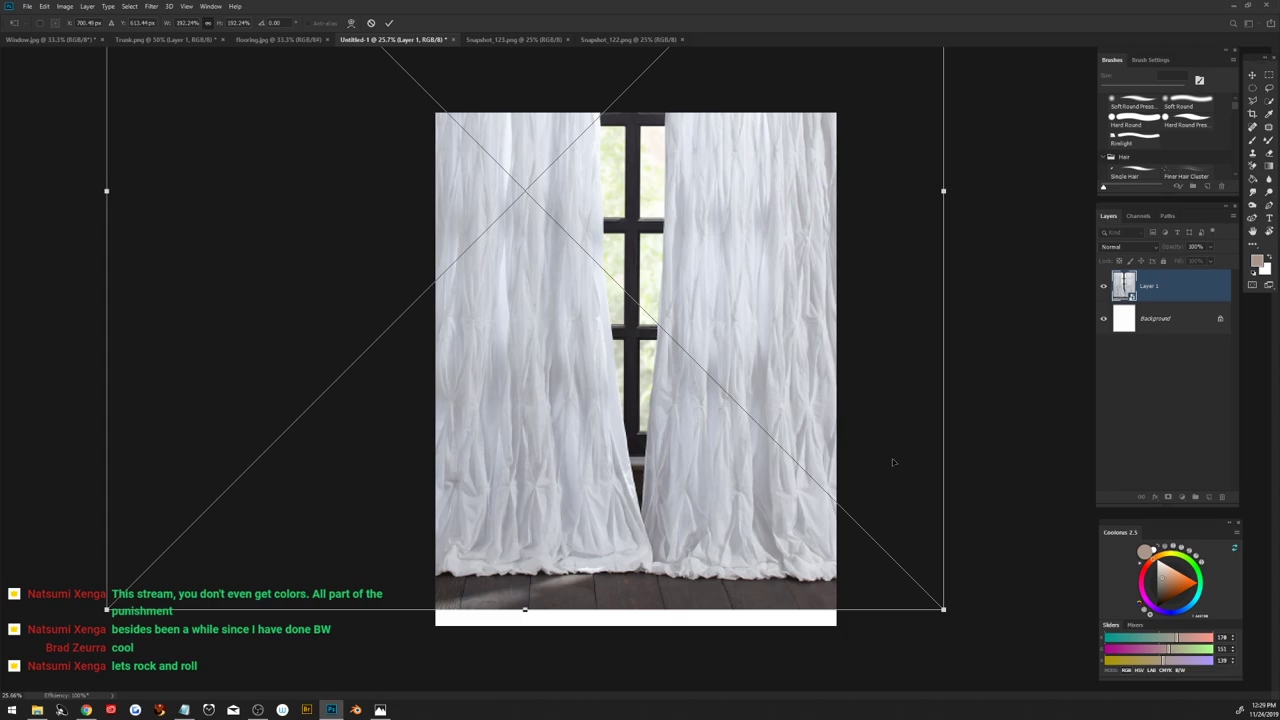
drag(893, 462, 892, 398)
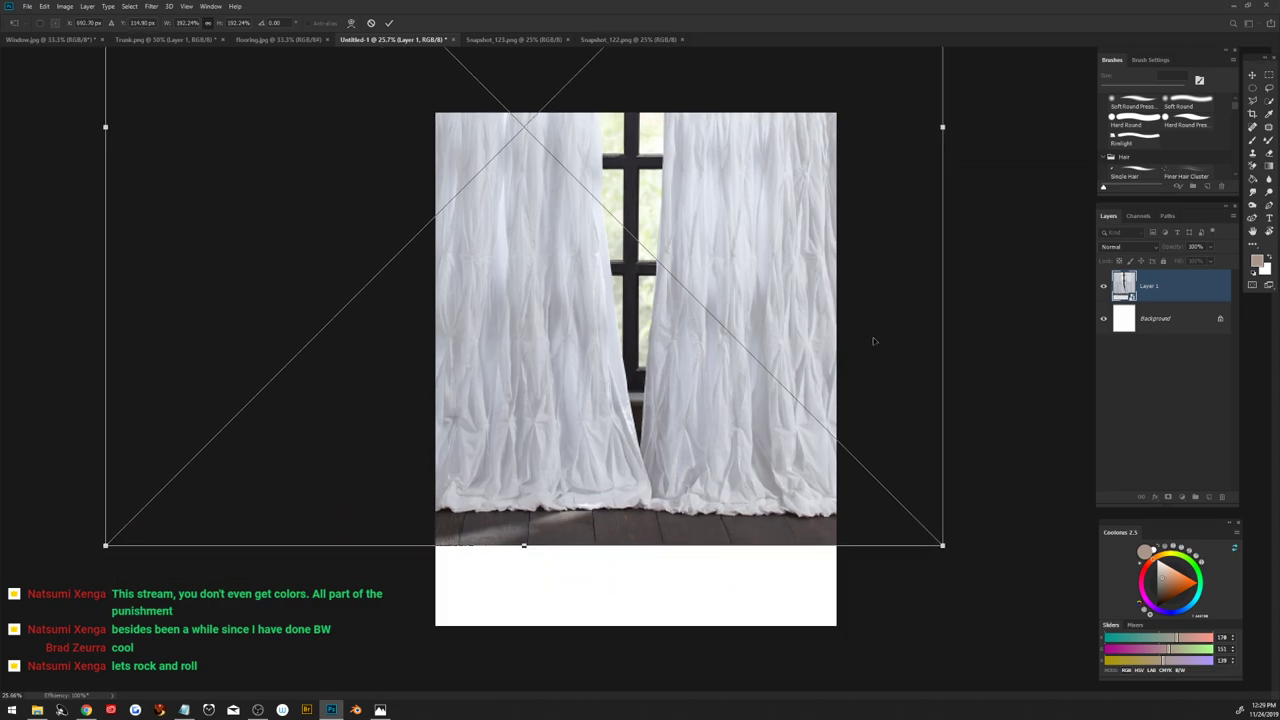
drag(919, 459, 920, 464)
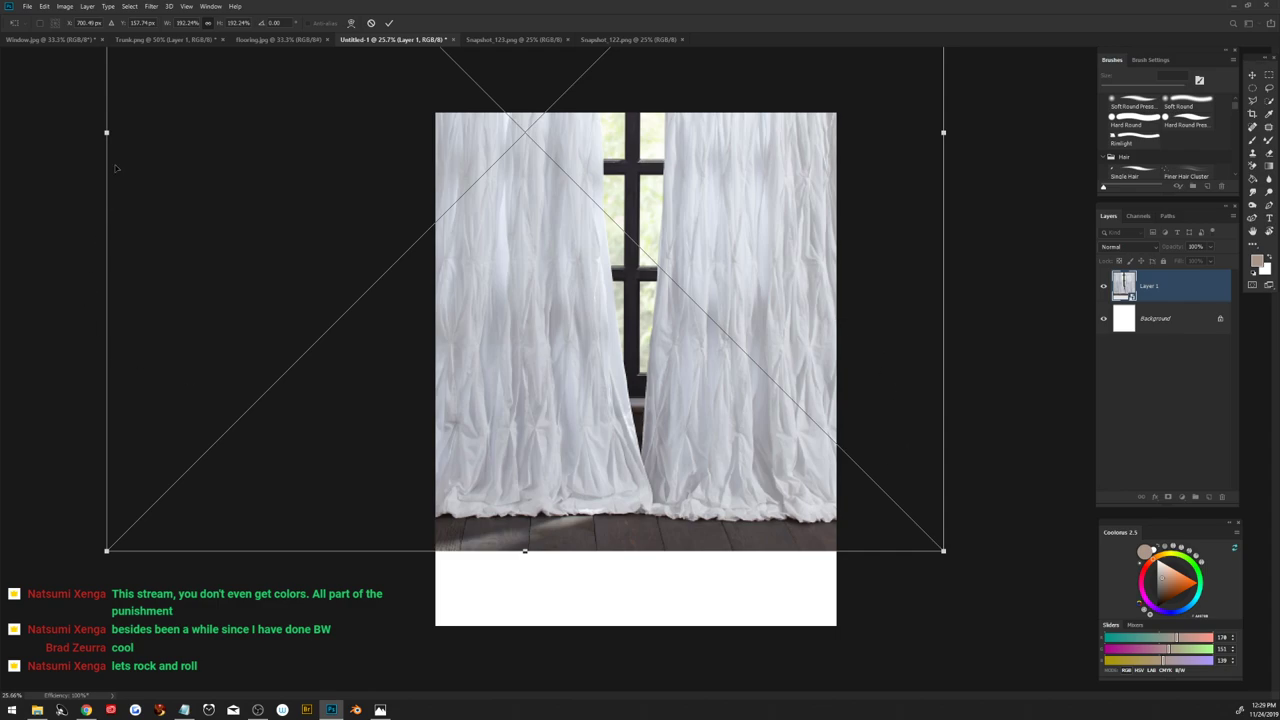
Step: Adjust the curtain's left and right edges and commit, leaving a white bottom strip
drag(113, 140, 177, 140)
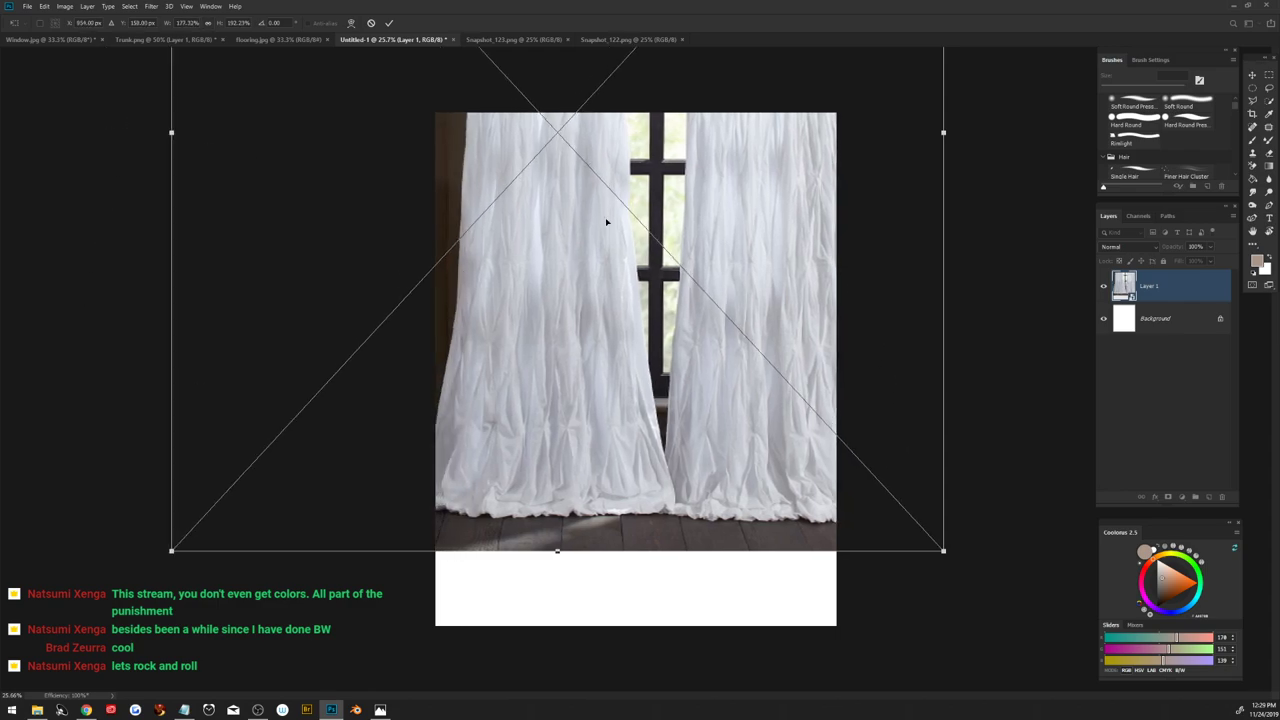
mouse_move(606, 220)
mouse_down()
mouse_move(561, 220)
mouse_move(583, 220)
mouse_up()
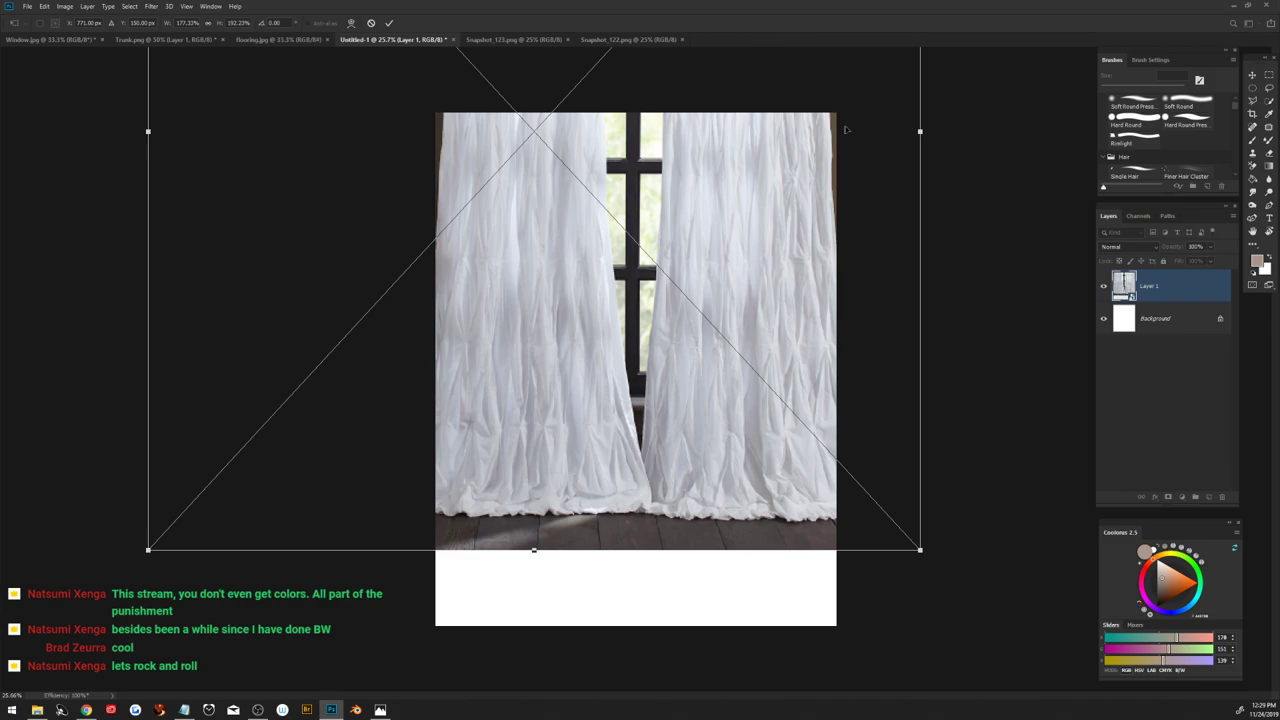
drag(922, 130, 937, 130)
drag(800, 168, 779, 170)
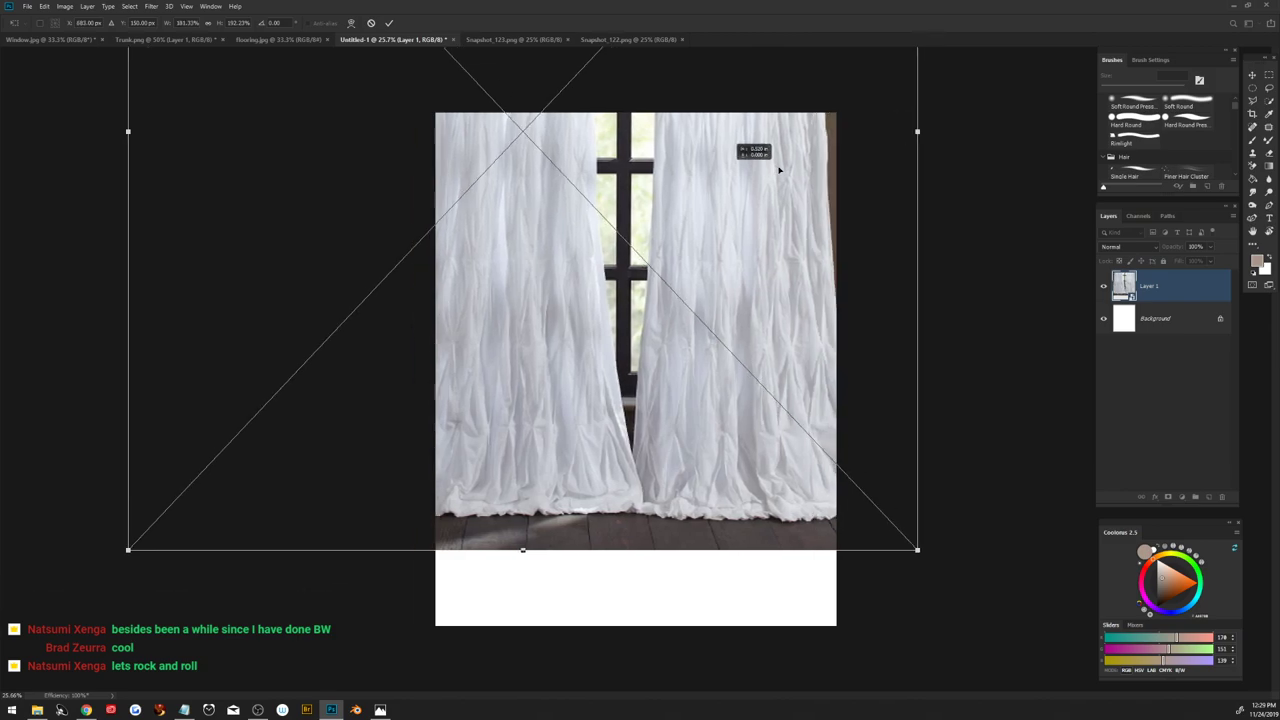
drag(917, 131, 923, 131)
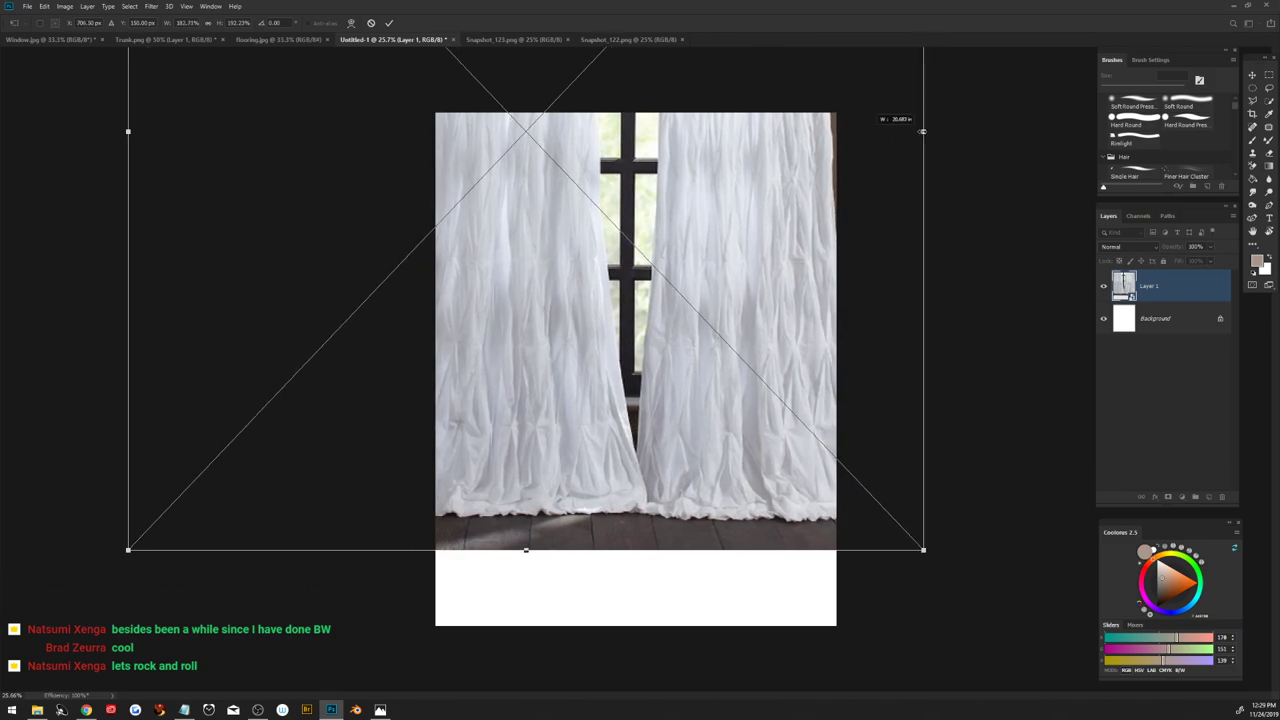
drag(812, 190, 797, 172)
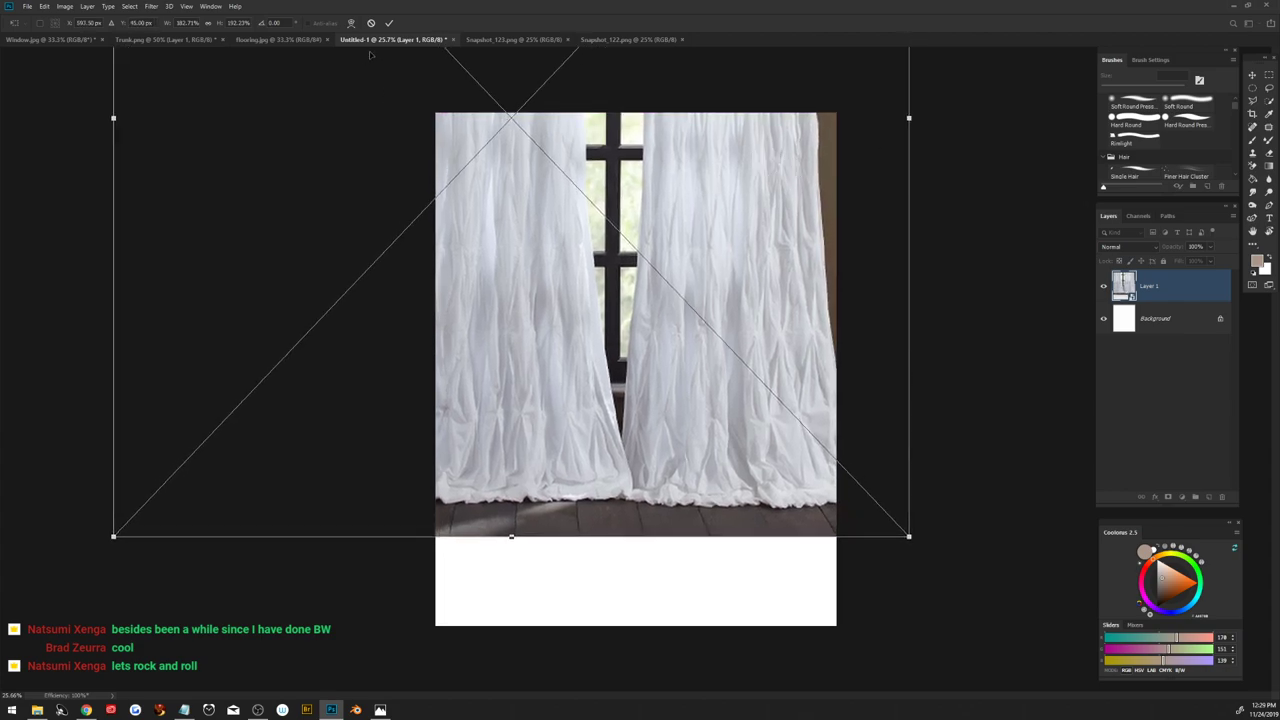
click(389, 23)
Step: Rasterize Layer 1 and delete the wooden floor strip under the curtains
key(b)
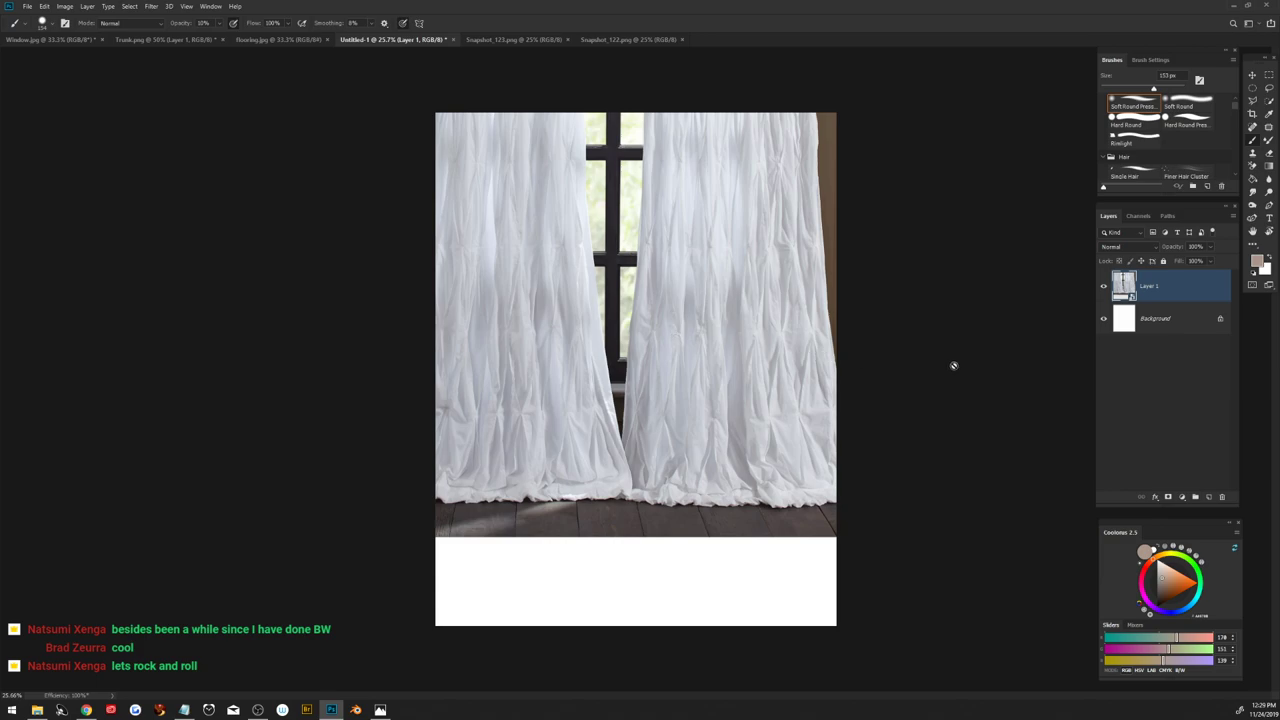
right_click(1172, 287)
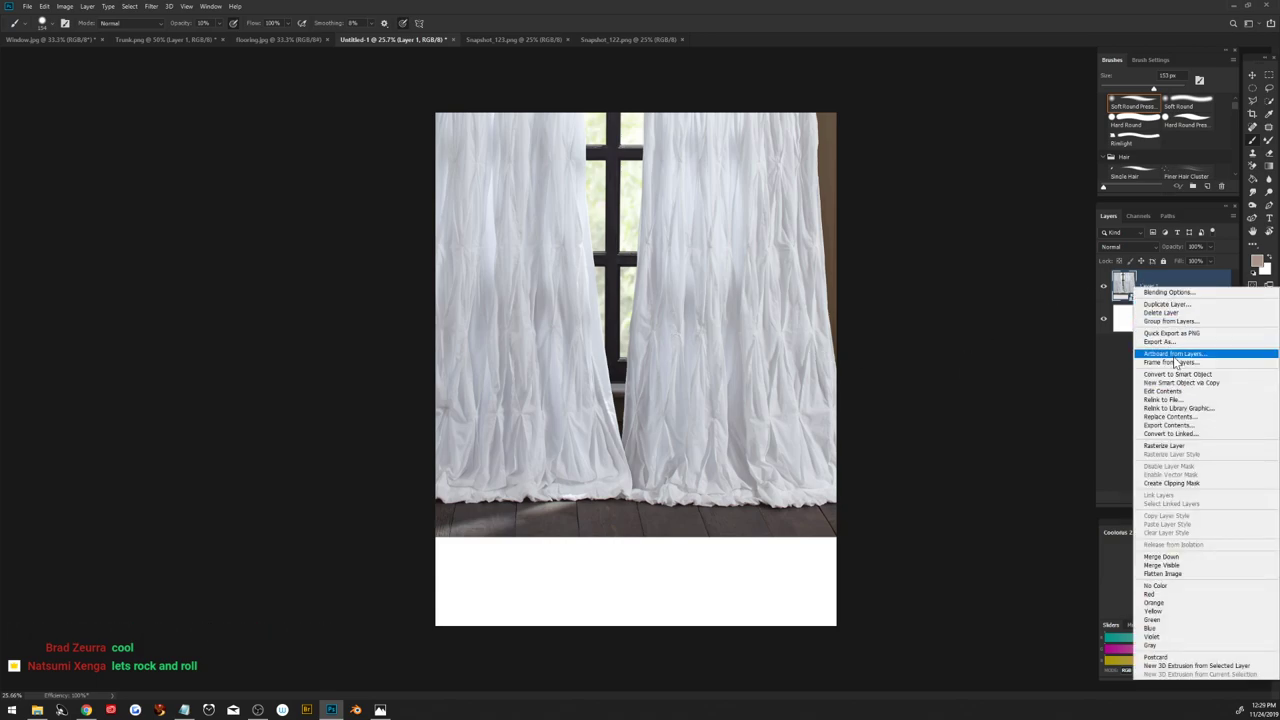
click(1168, 445)
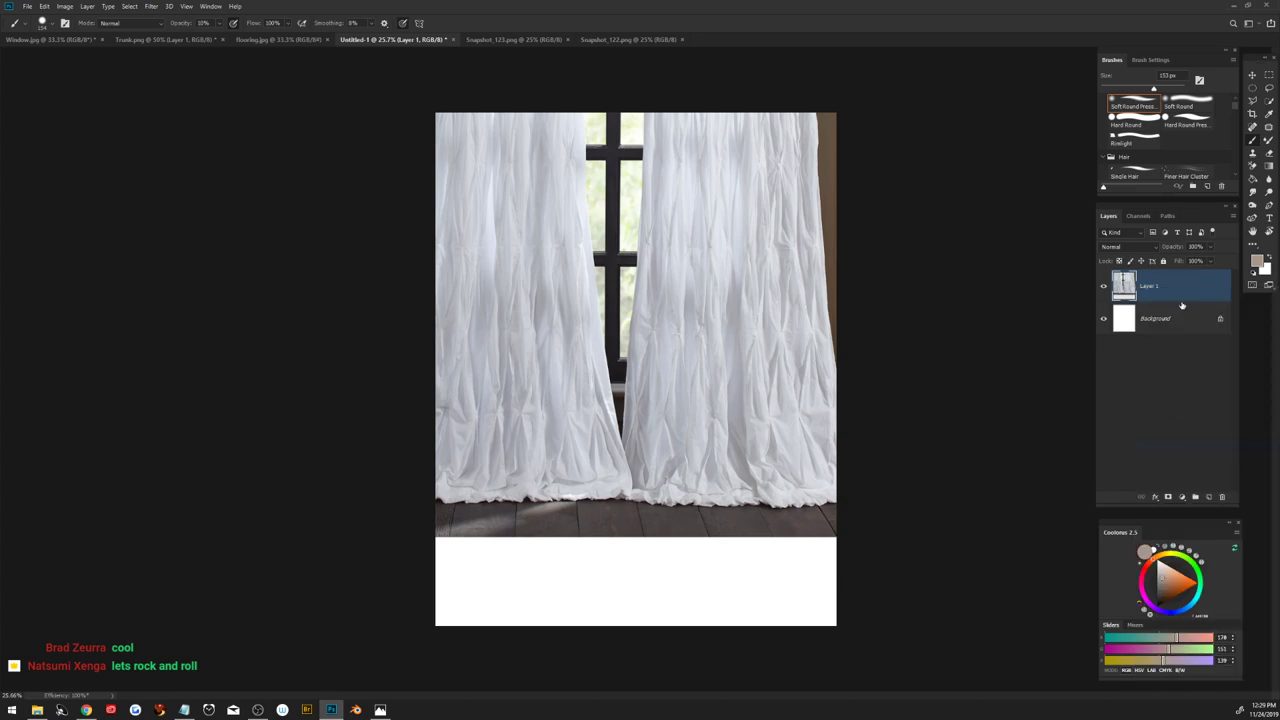
click(1269, 101)
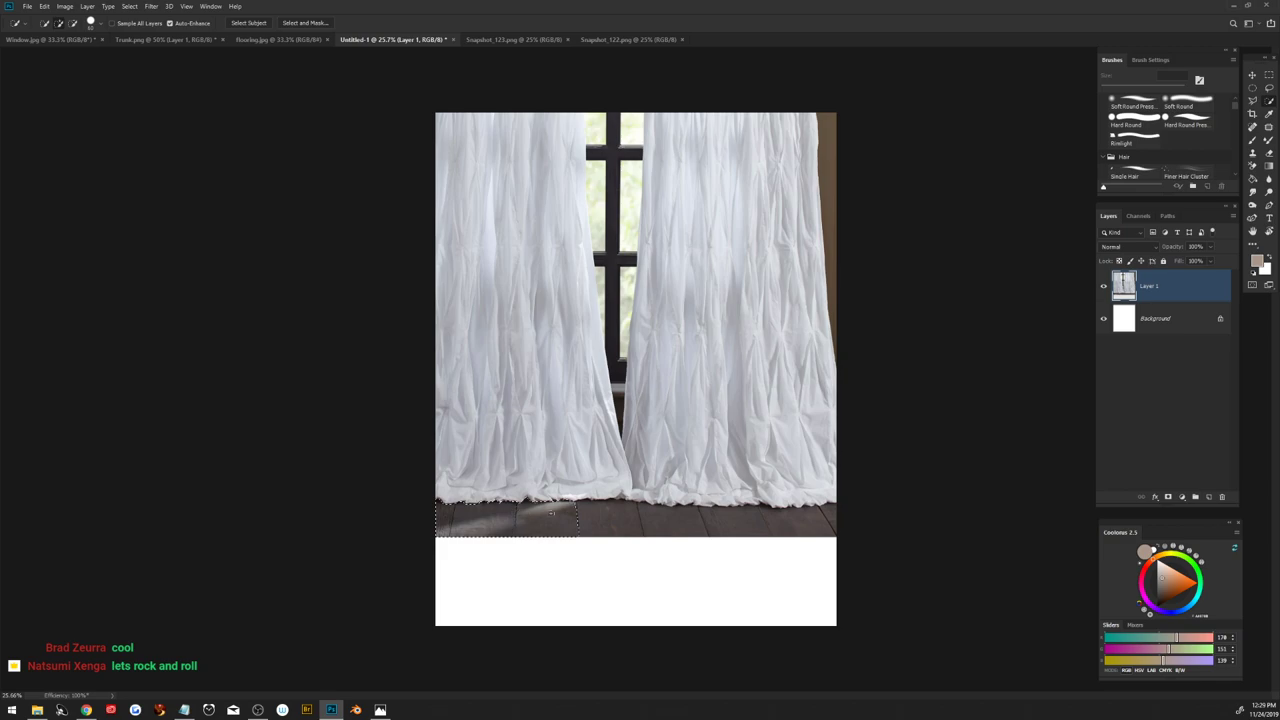
drag(551, 514, 749, 517)
key(Delete)
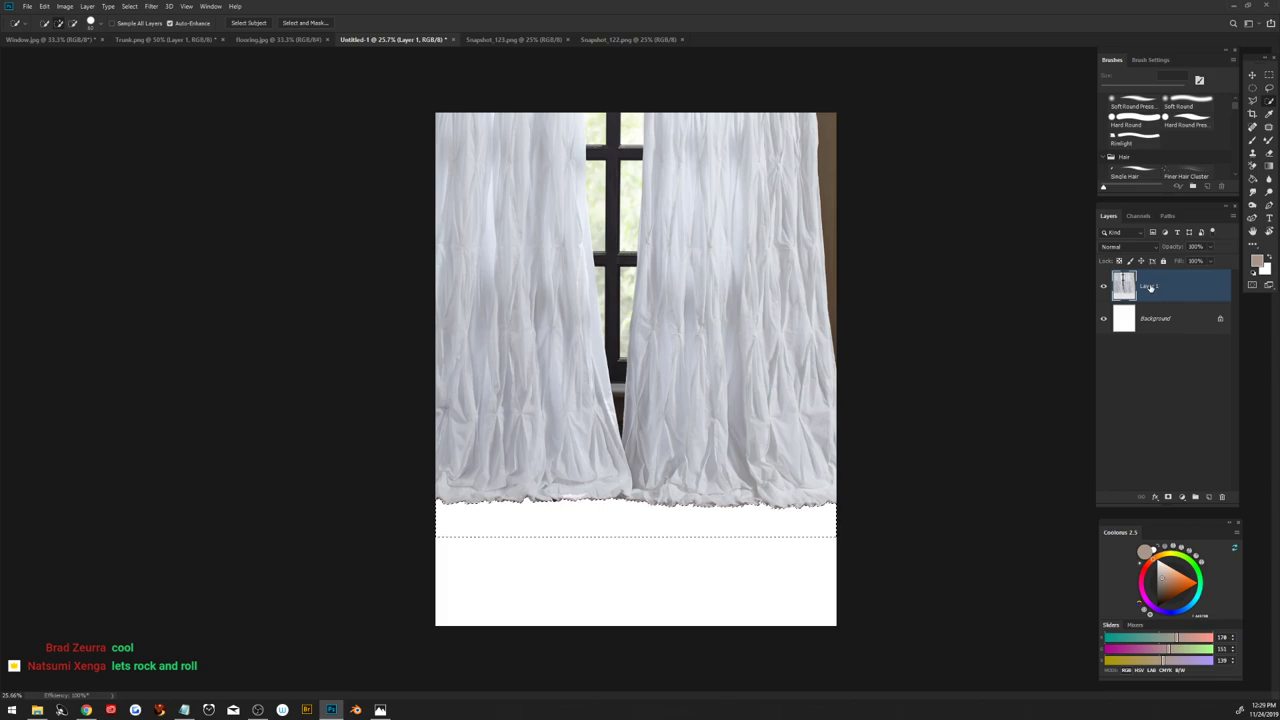
Step: Deselect, then add a layer mask built from Layer 1's pixels
key(ctrl+d)
ctrl+click(1125, 290)
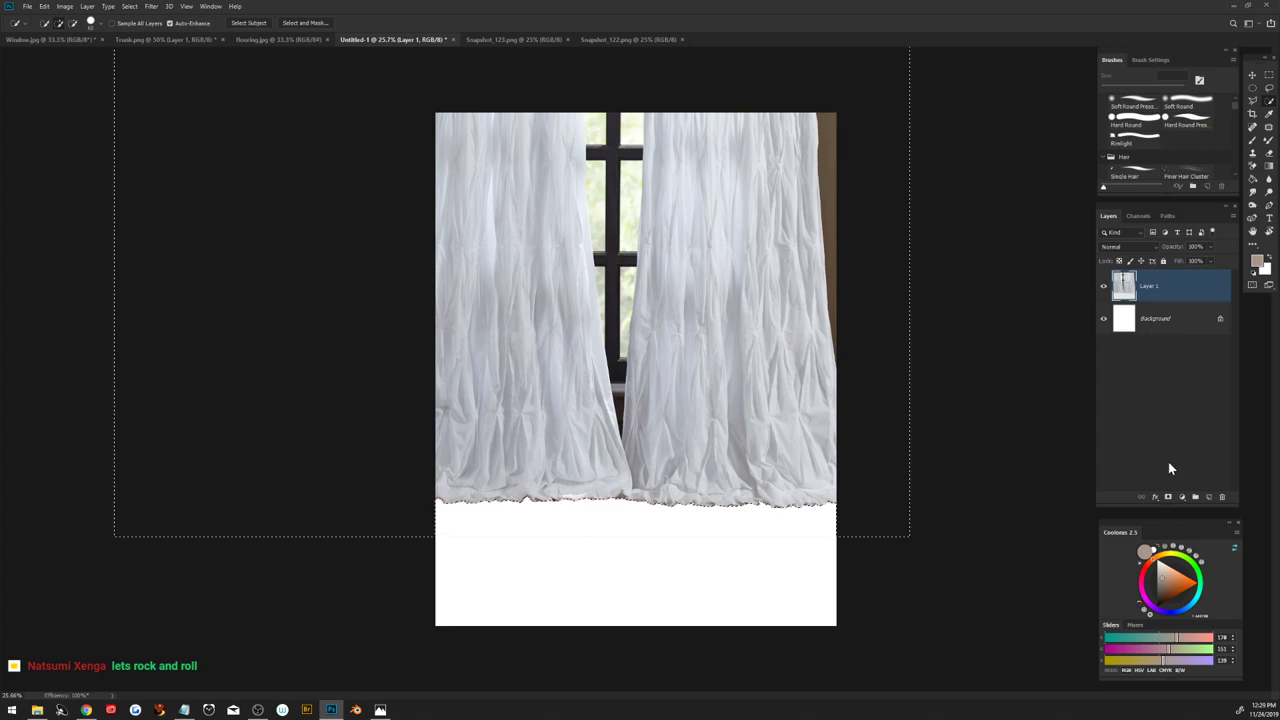
click(1168, 496)
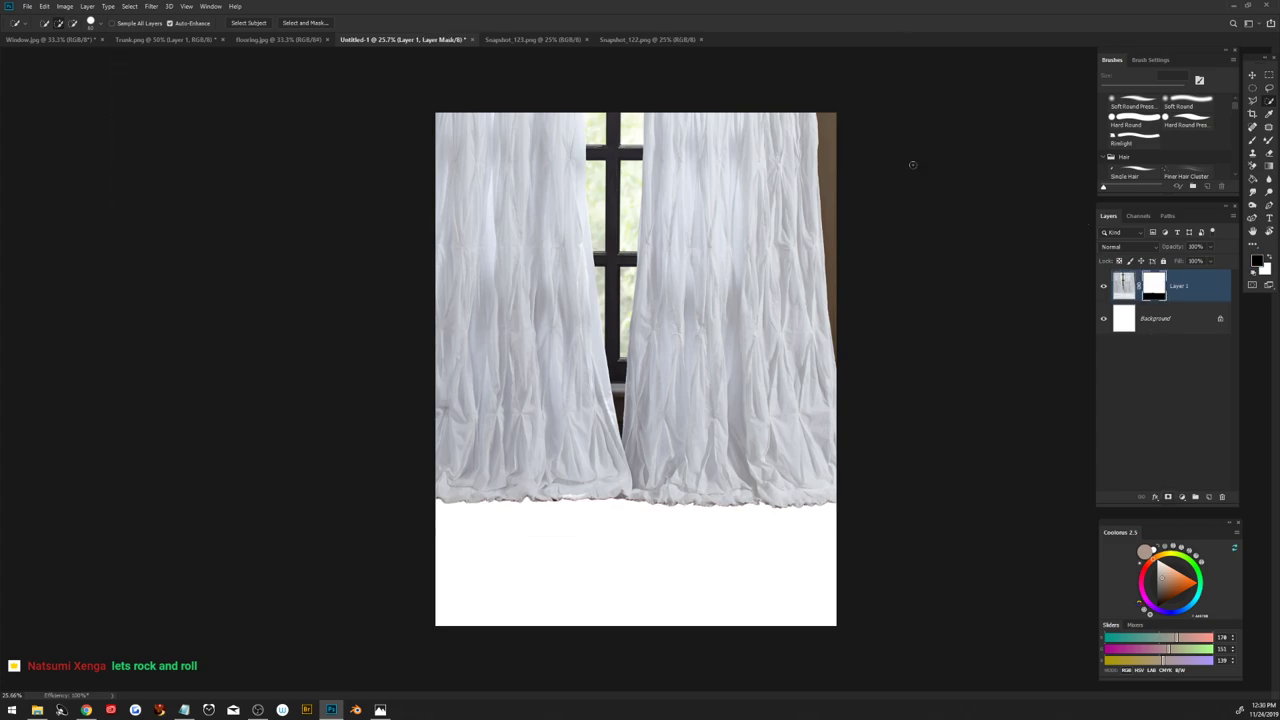
Step: Lasso the curtains down past the hem and Gaussian Blur the mask there
click(1268, 92)
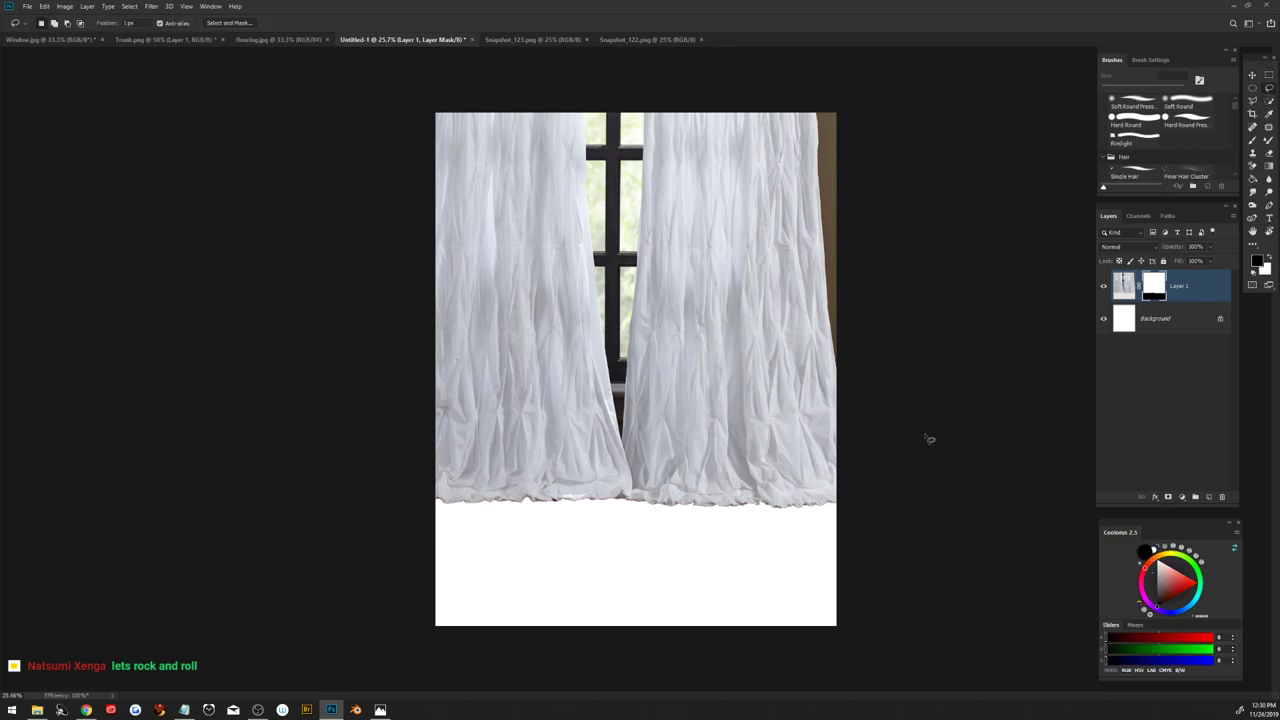
mouse_move(438, 520)
mouse_down()
mouse_move(853, 576)
mouse_move(863, 409)
mouse_up()
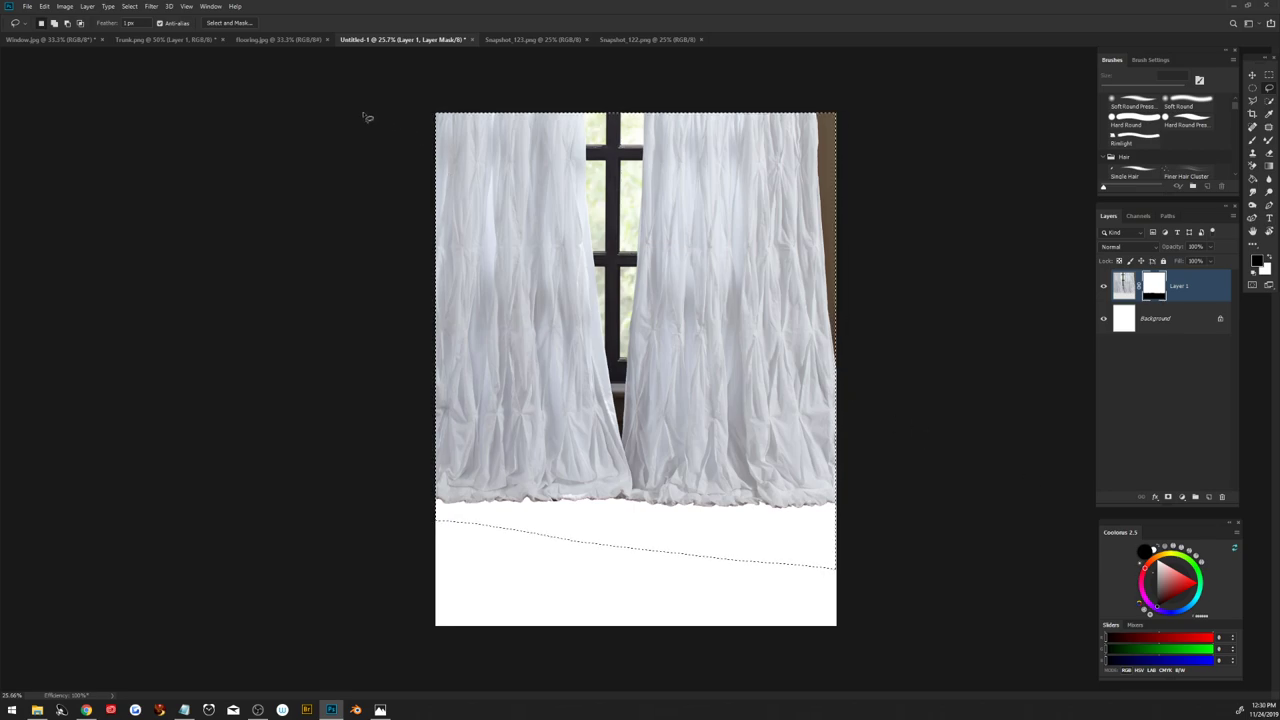
click(151, 6)
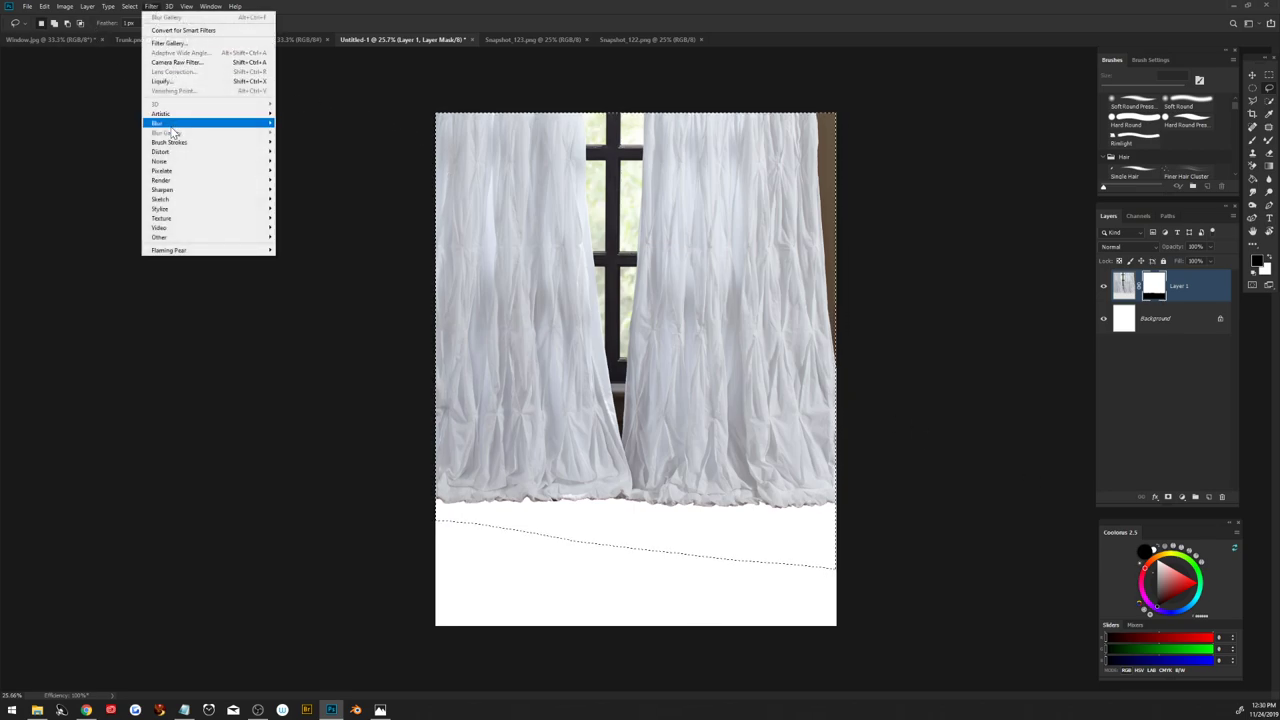
mouse_move(158, 123)
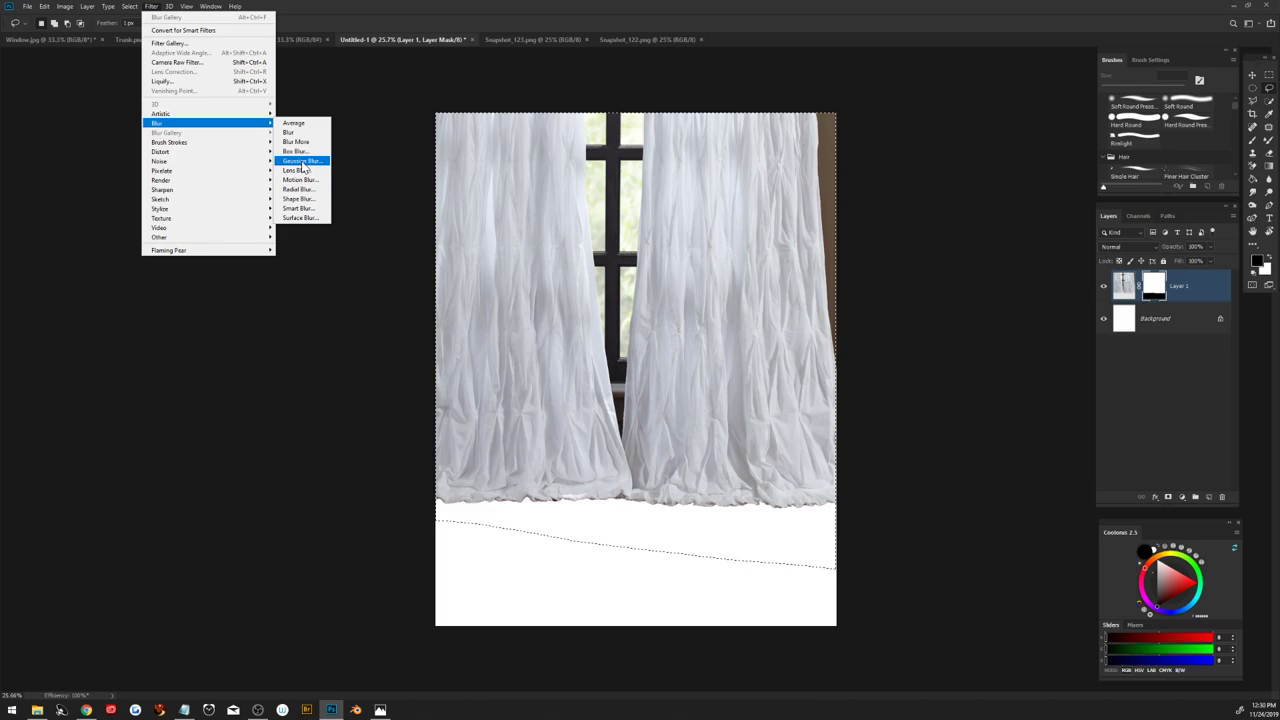
click(303, 162)
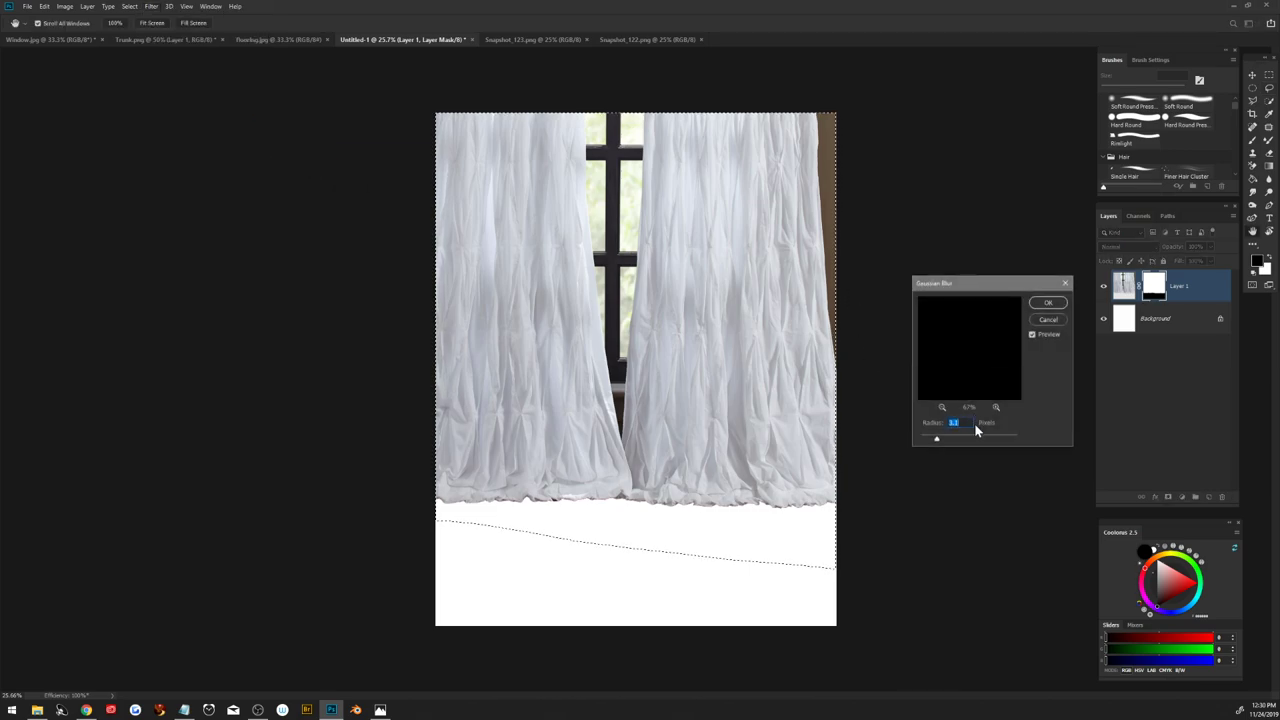
click(1047, 302)
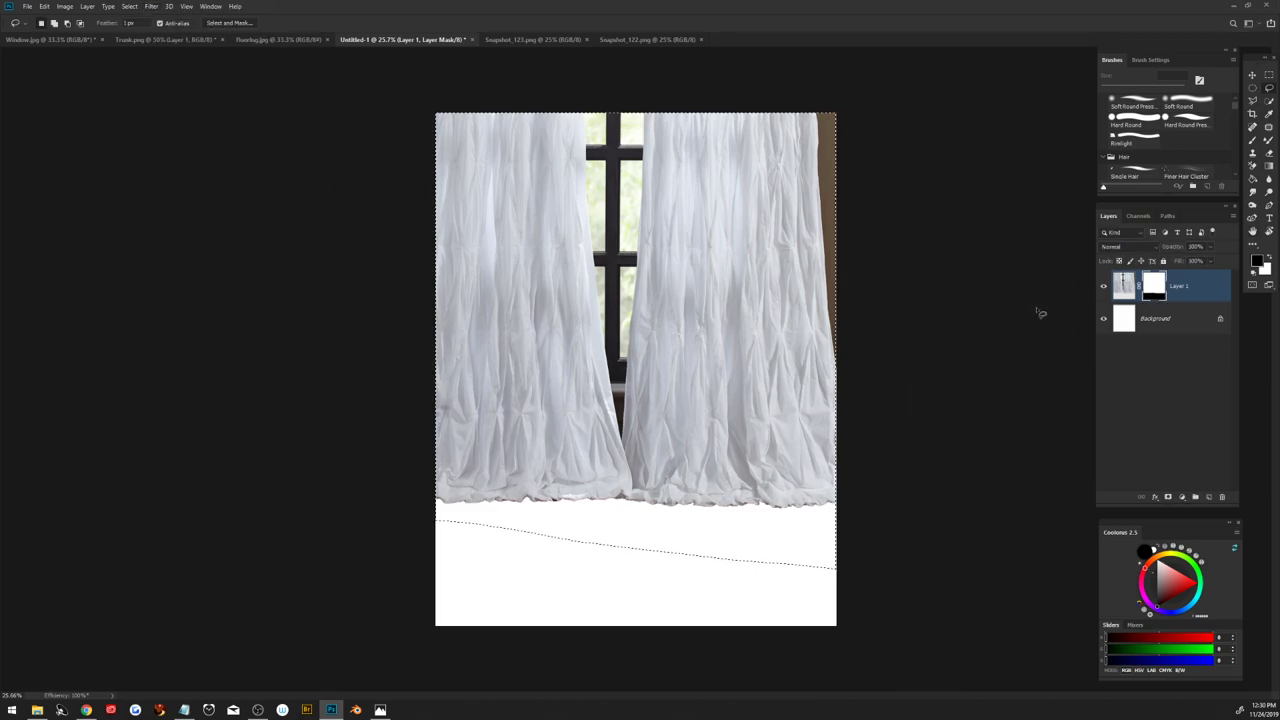
Step: Set the Layer 1 mask's Levels to 185, 1.00, 232, then deselect
key(ctrl+l)
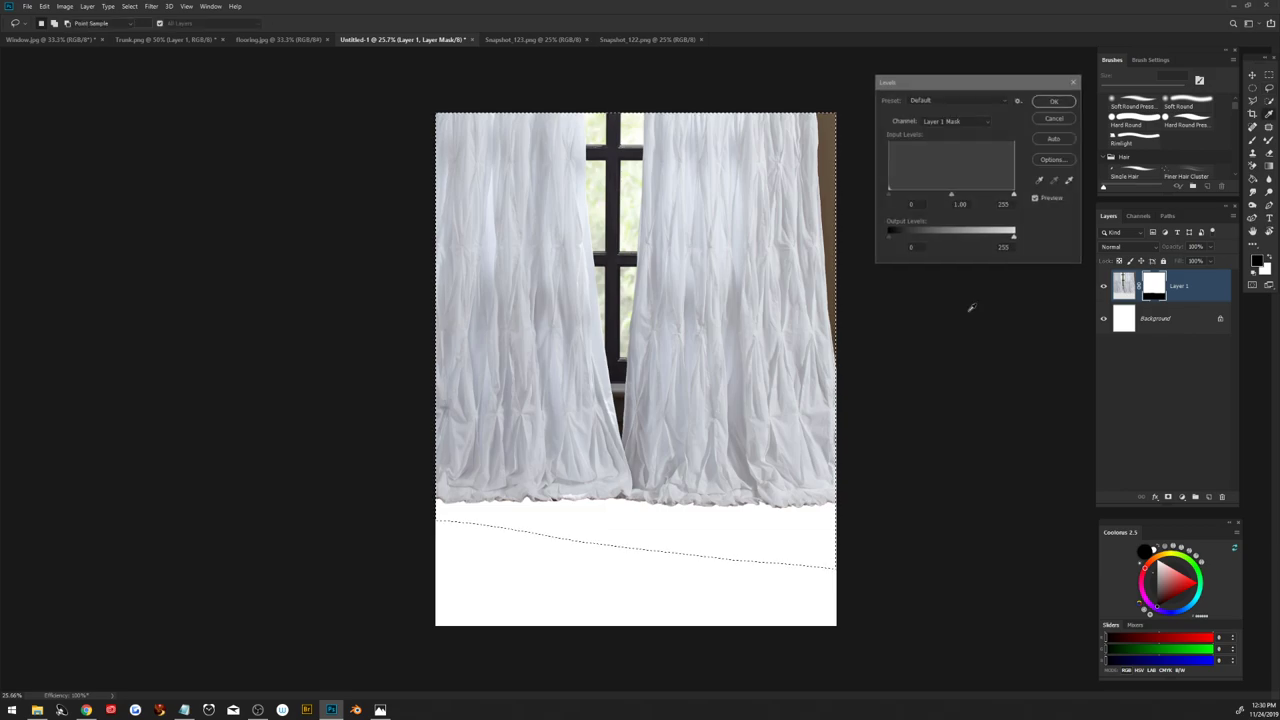
drag(888, 194, 891, 194)
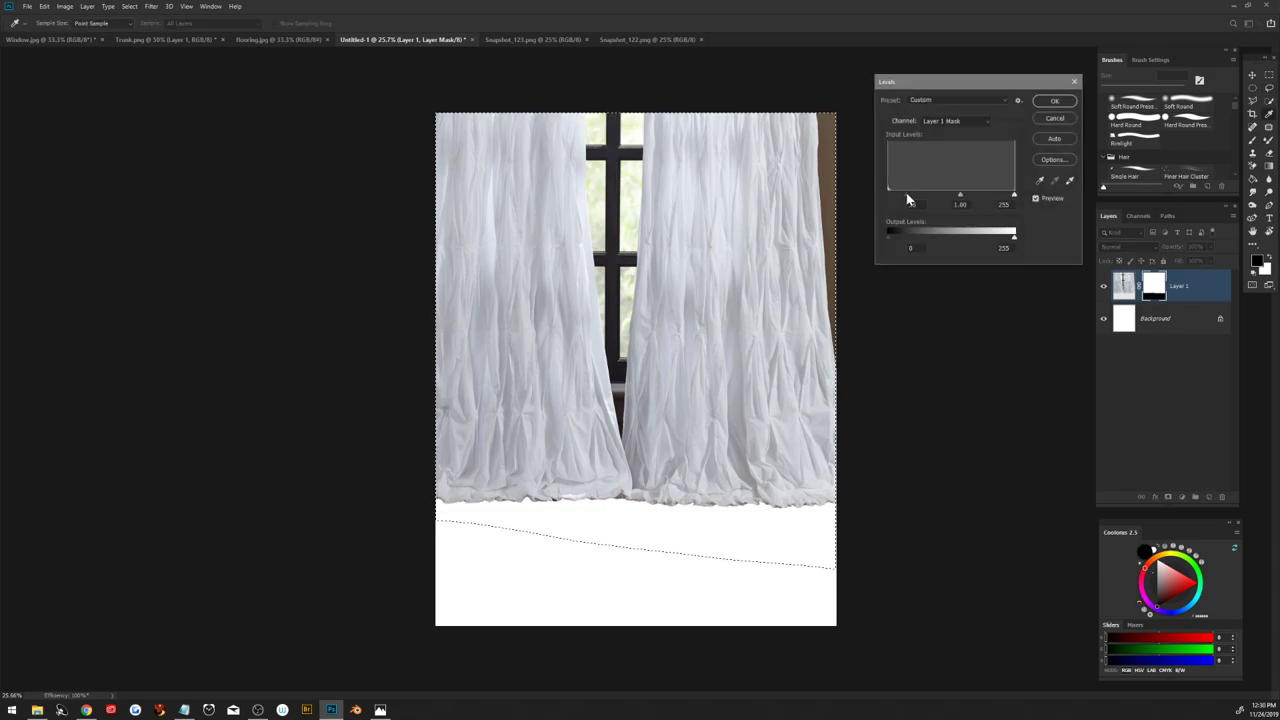
drag(968, 193, 983, 194)
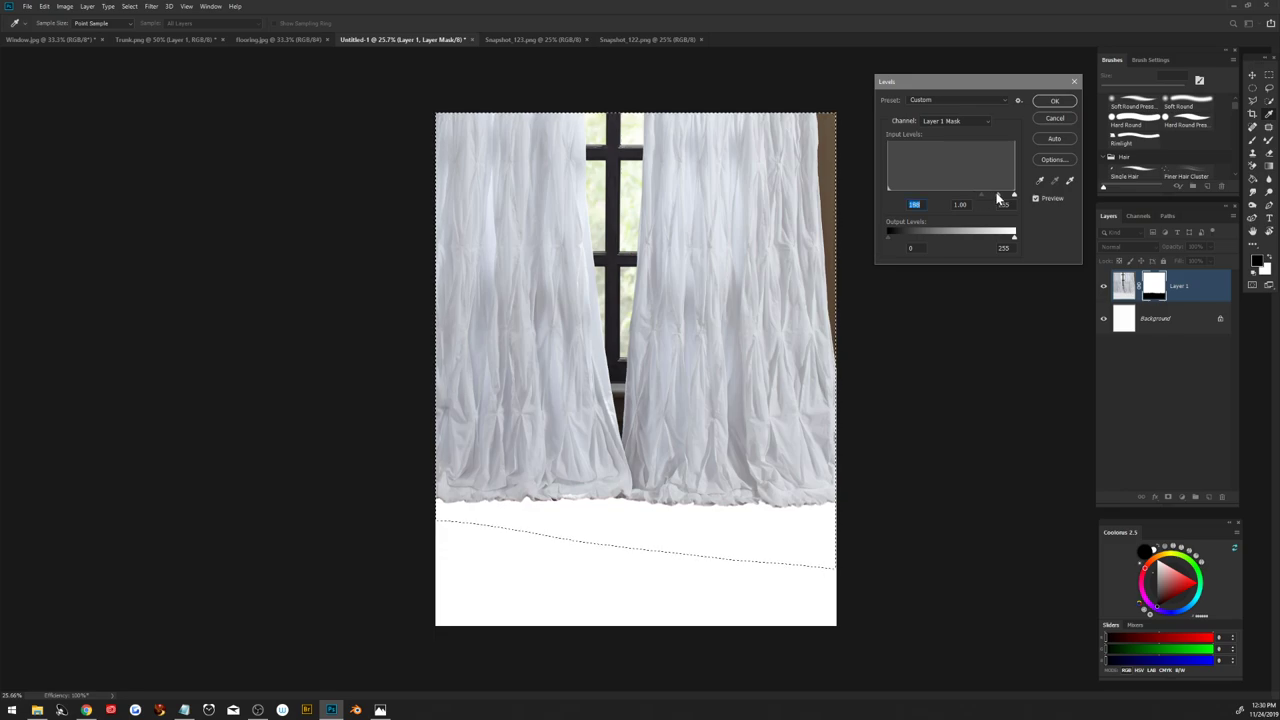
drag(981, 194, 991, 195)
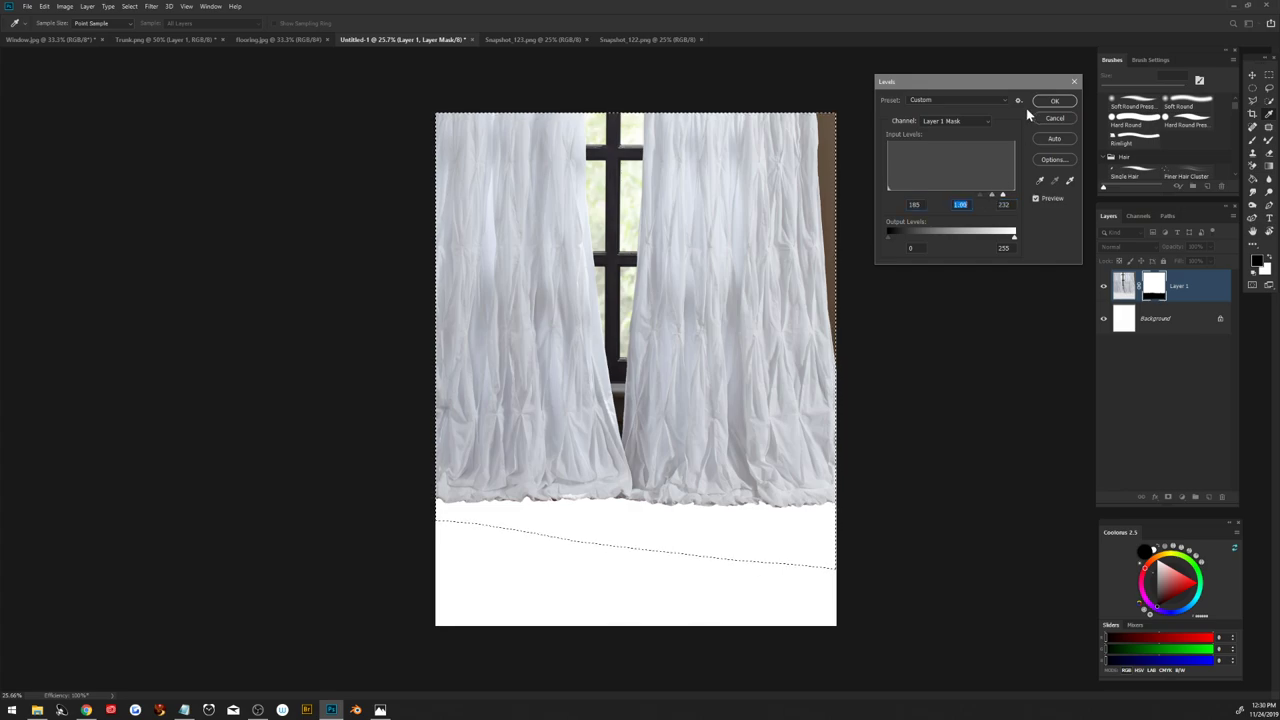
click(1056, 103)
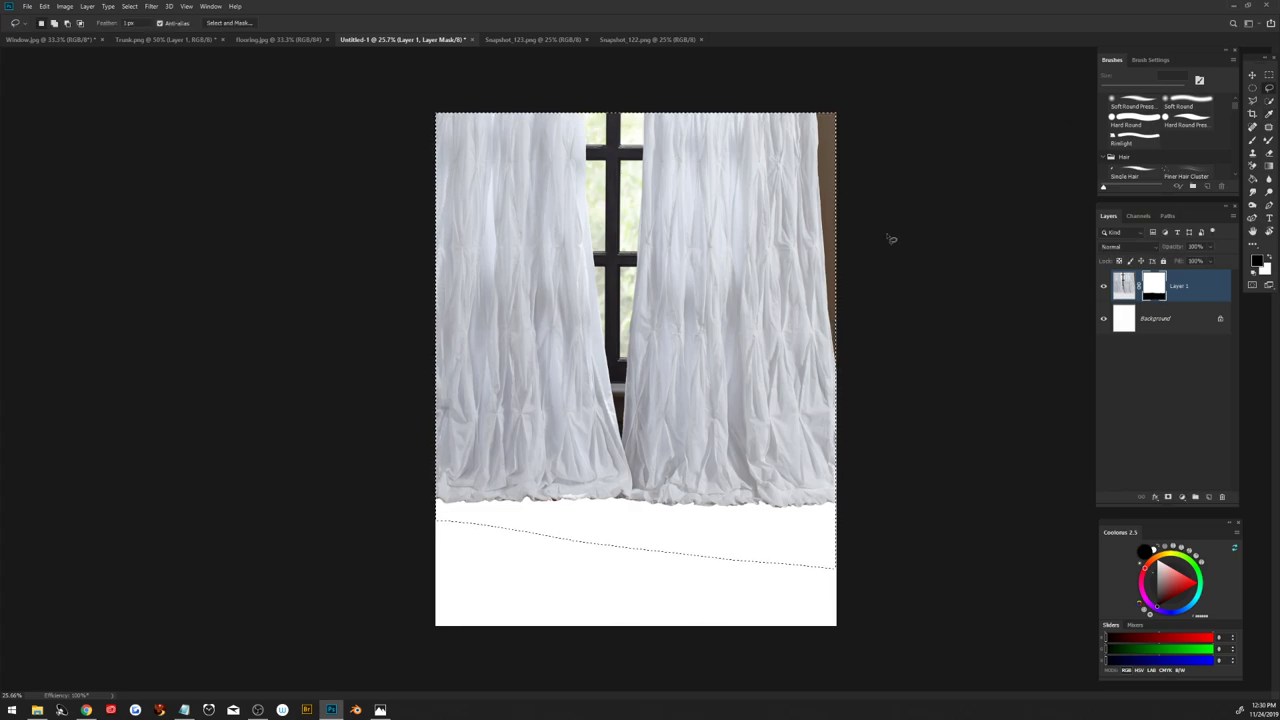
key(ctrl+d)
Step: Apply Layer 1's mask, select all of flooring.jpg, and target Untitled-1's Background layer
right_click(1150, 290)
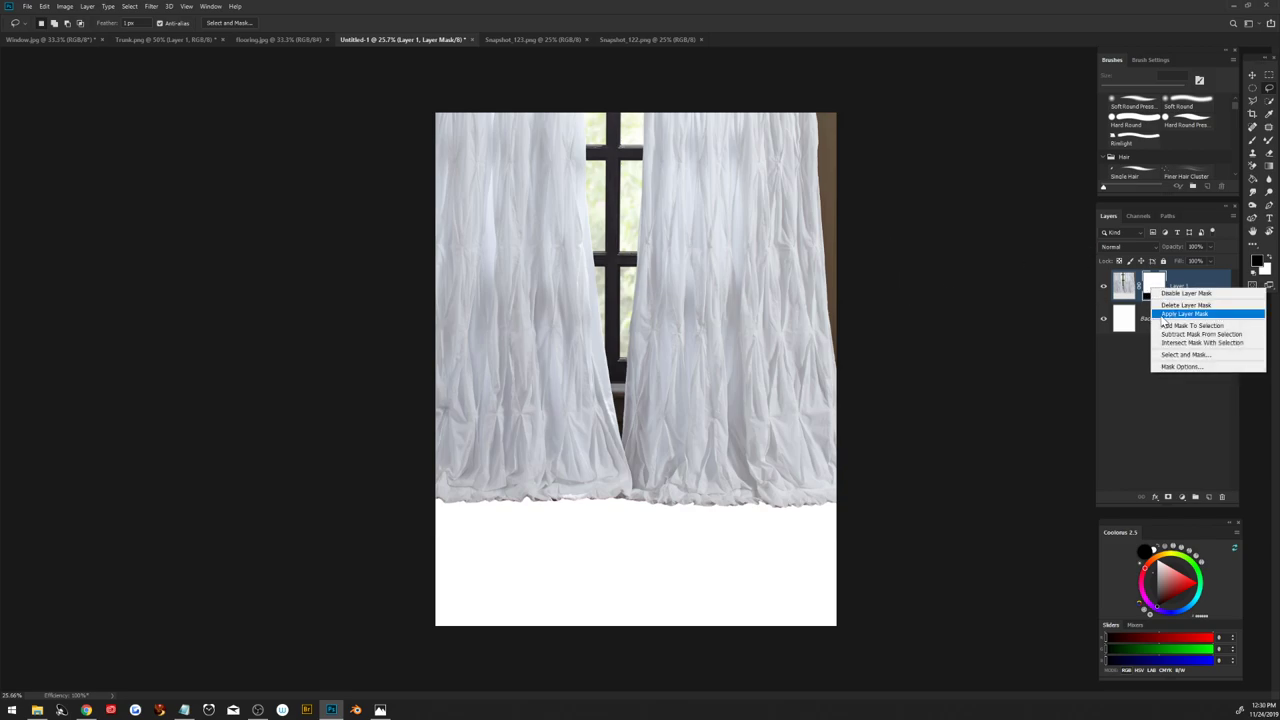
click(1165, 312)
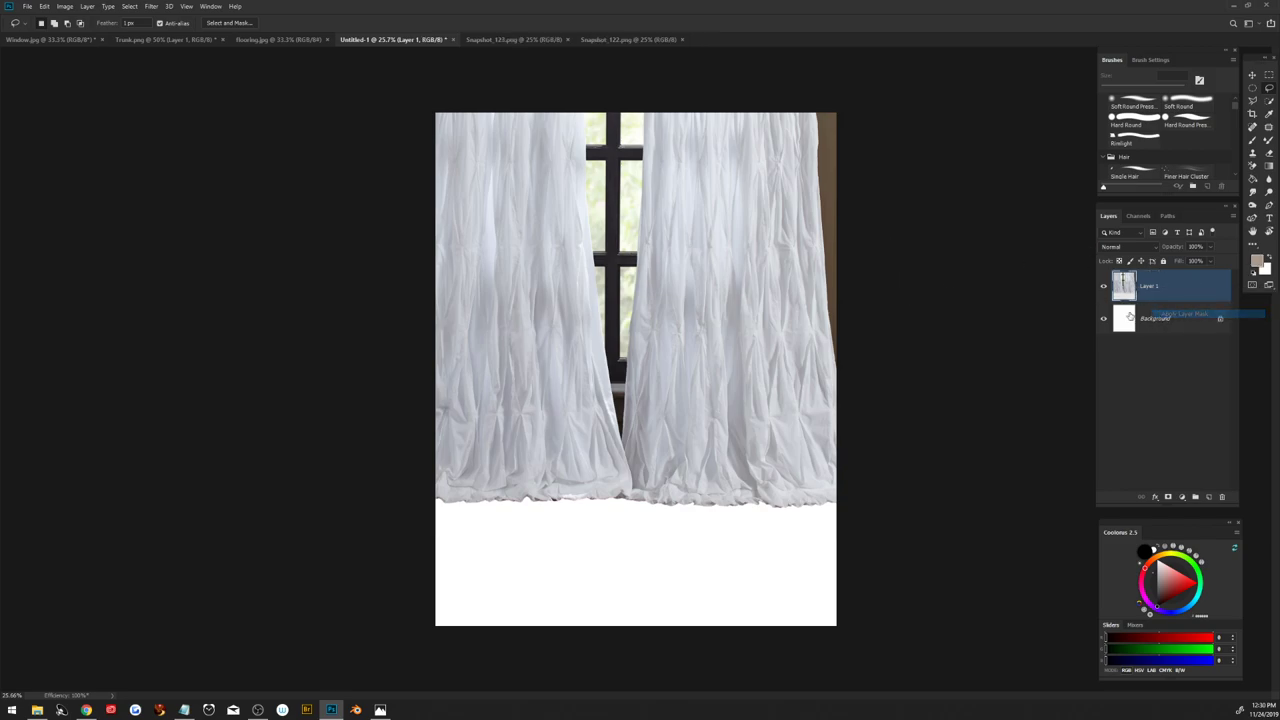
click(256, 40)
key(ctrl+a)
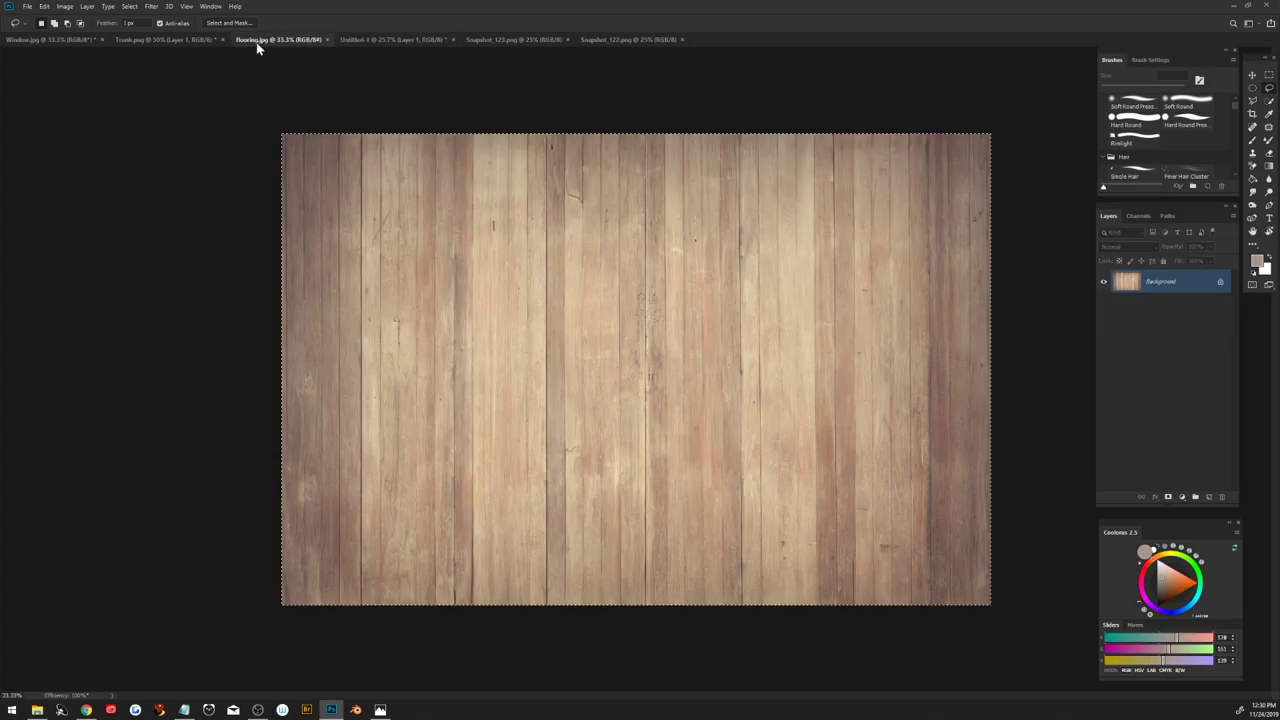
click(388, 39)
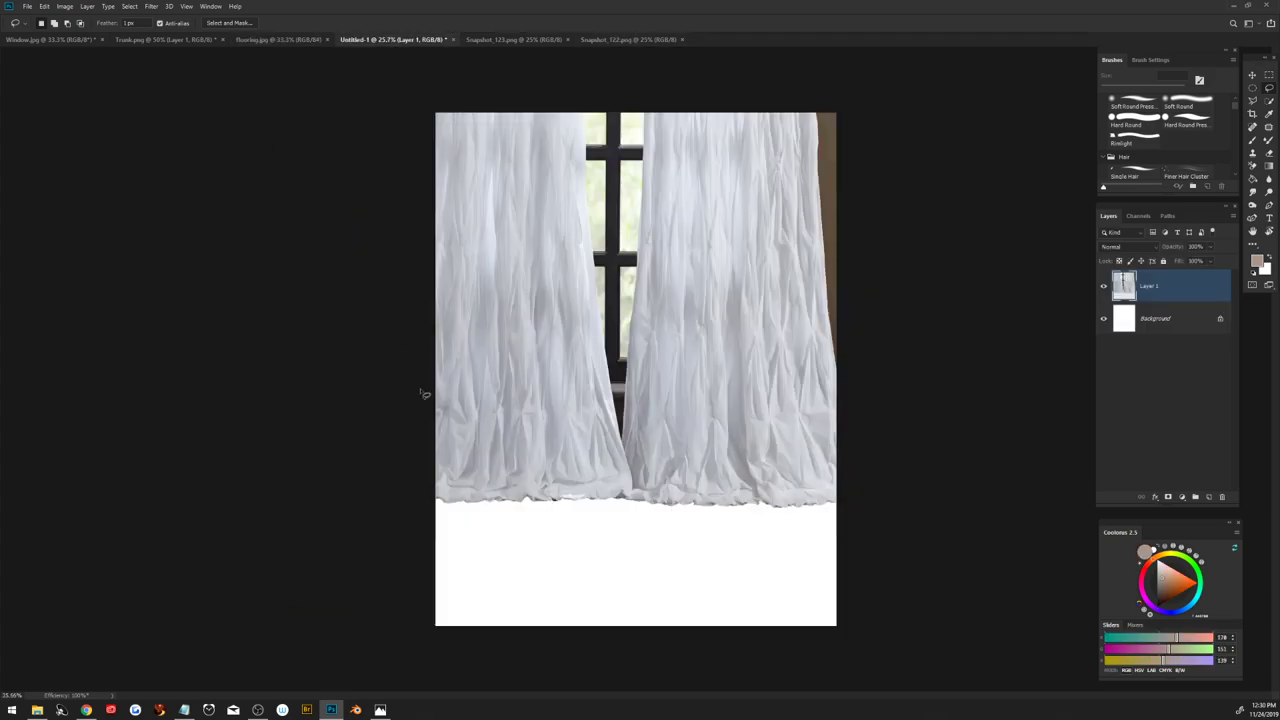
click(1152, 320)
Step: Paste the wood floor as Layer 2, make it a Smart Object, and duplicate it
key(ctrl+v)
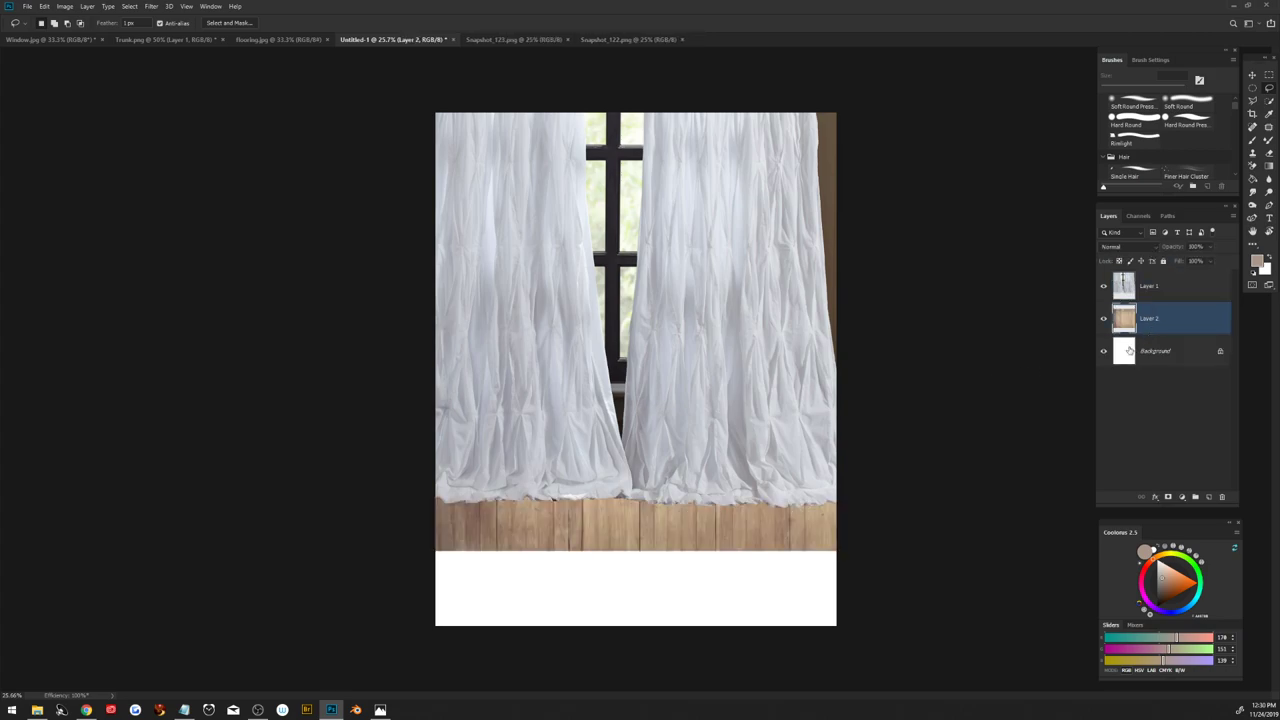
scroll(619, 481, down, 2)
scroll(607, 469, down, 2)
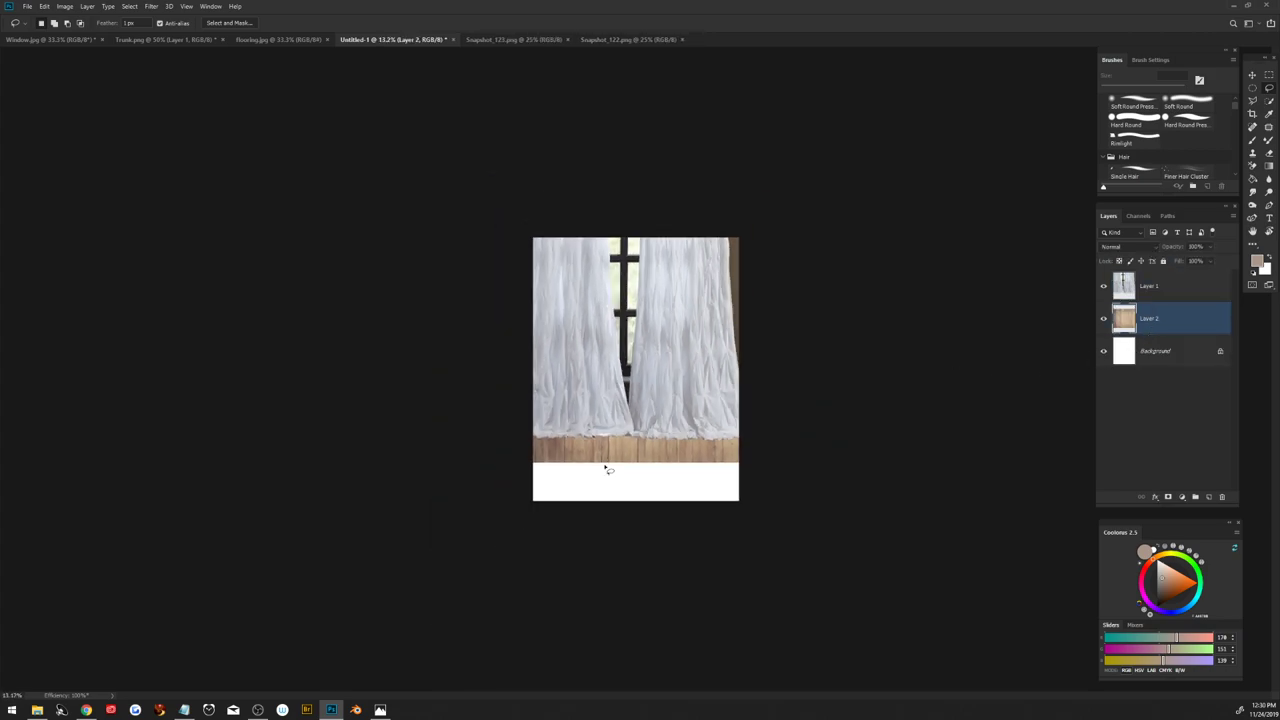
scroll(605, 460, up, 1)
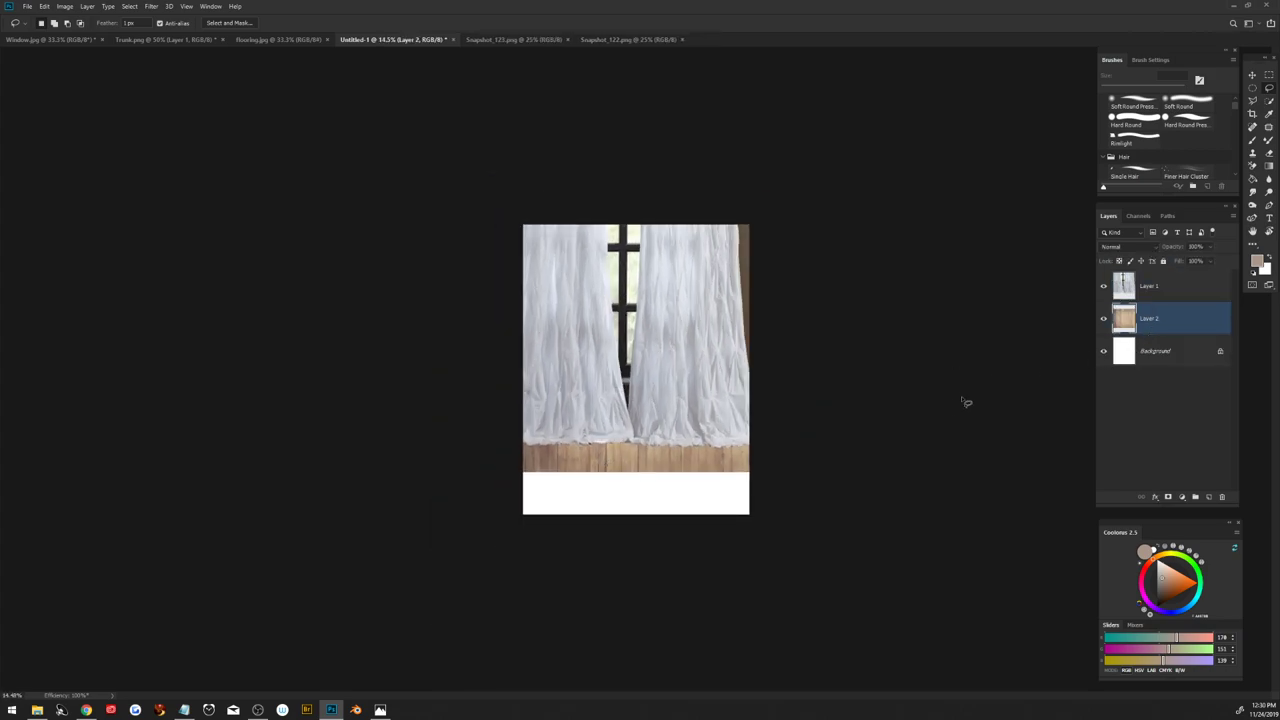
right_click(1167, 328)
click(1090, 431)
mouse_move(1172, 332)
mouse_down()
mouse_move(1200, 387)
mouse_move(1159, 436)
mouse_up()
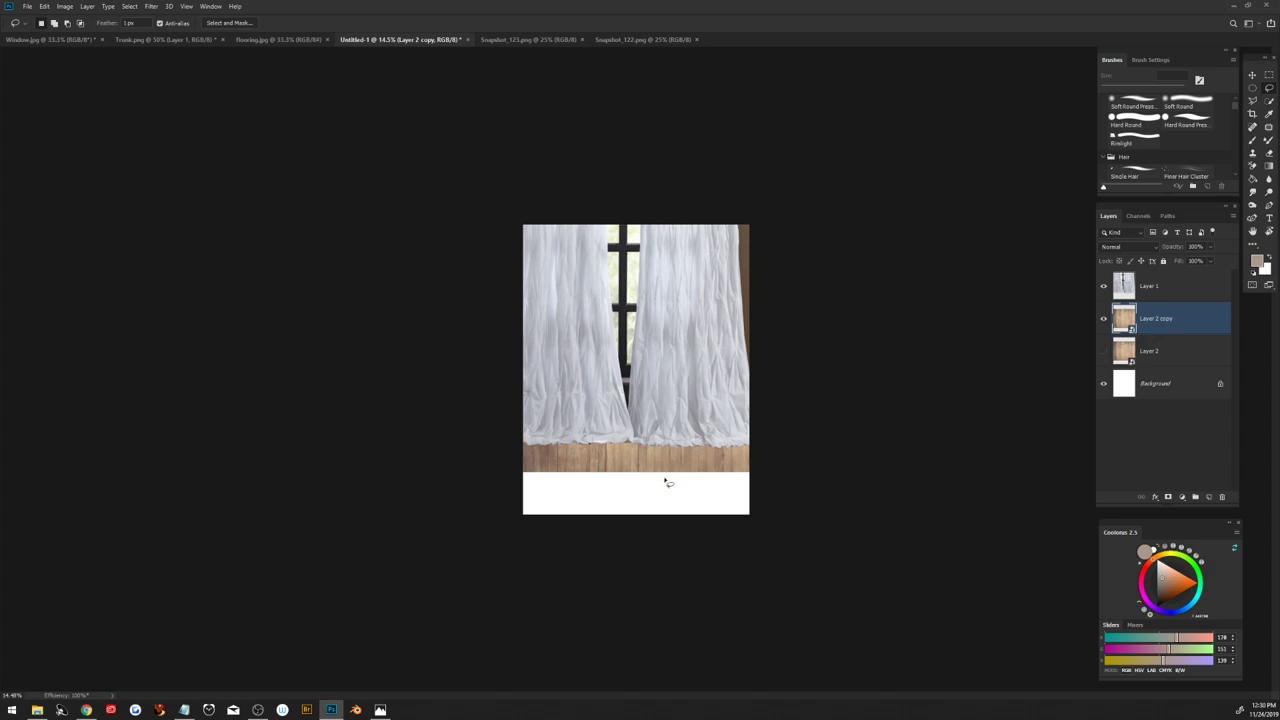
Step: Scale Layer 2 copy wider than the canvas into a short band at the bottom
key(ctrl+t)
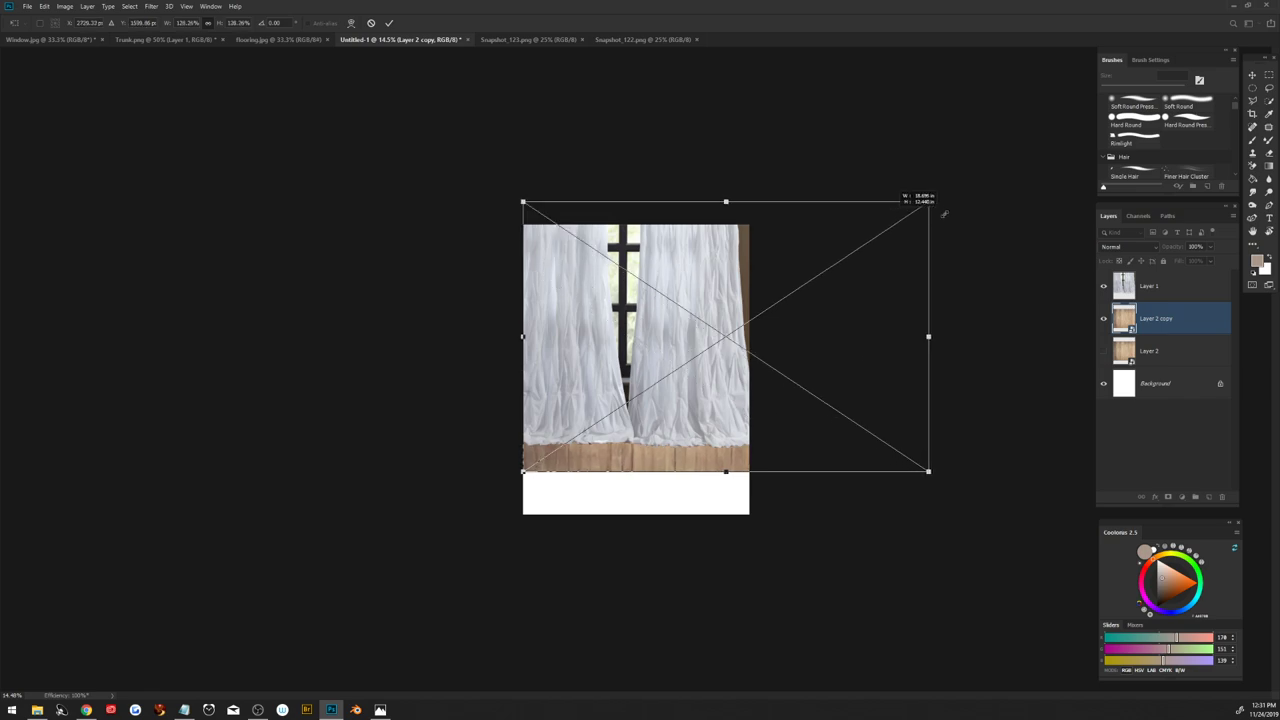
drag(829, 268, 971, 171)
mouse_move(917, 330)
mouse_down()
mouse_move(829, 450)
mouse_move(803, 462)
mouse_move(781, 570)
mouse_up()
scroll(786, 540, down, 3)
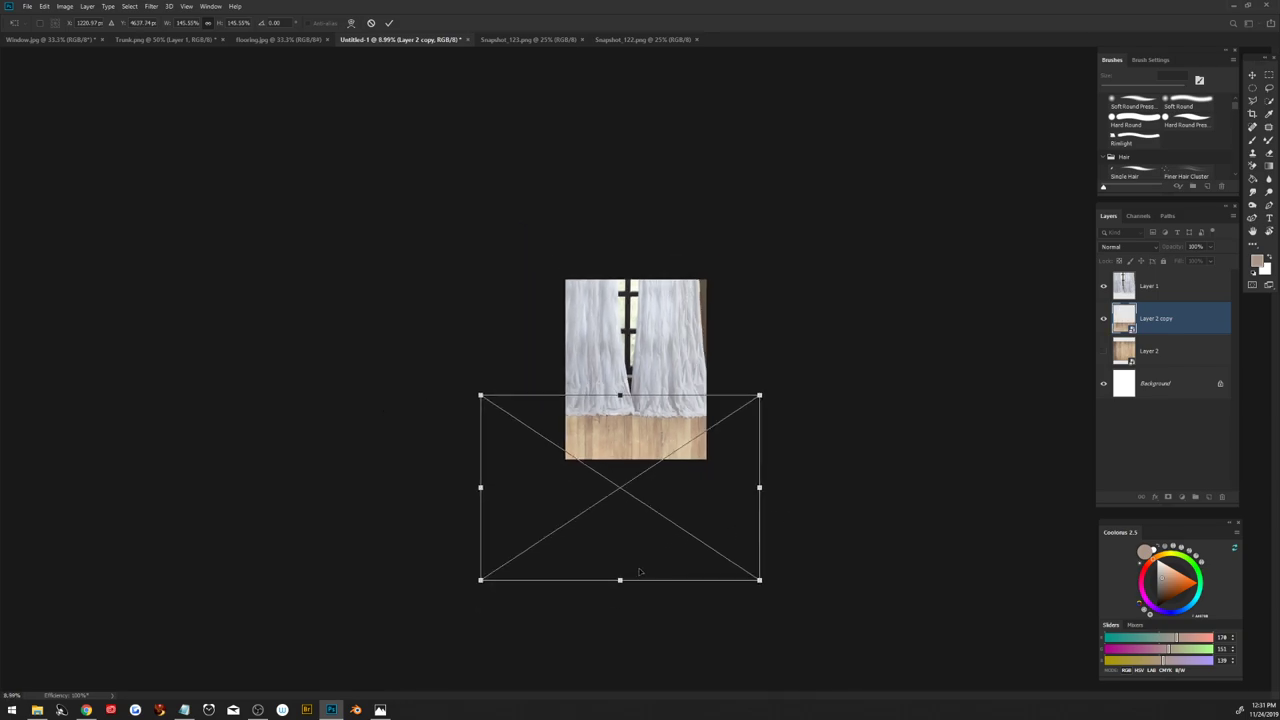
drag(620, 580, 605, 498)
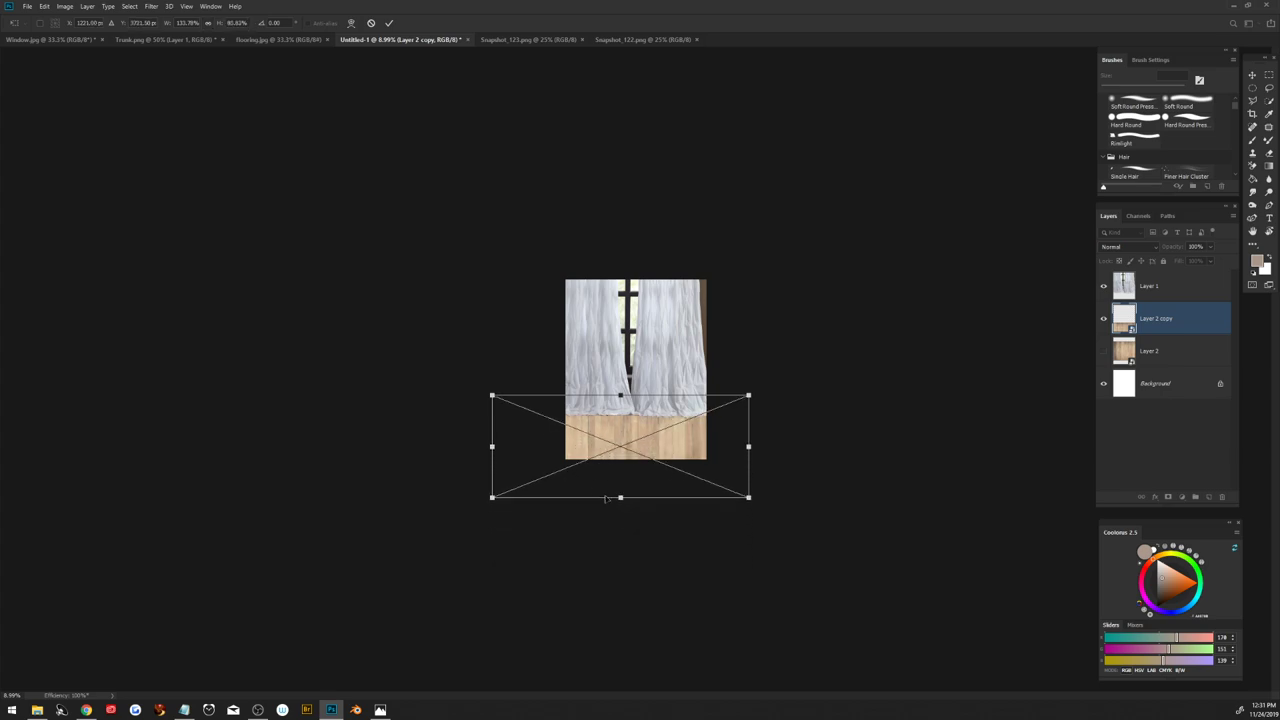
Step: Skew the floor copy, slanting its bottom edge left and tilting the right side down
right_click(622, 431)
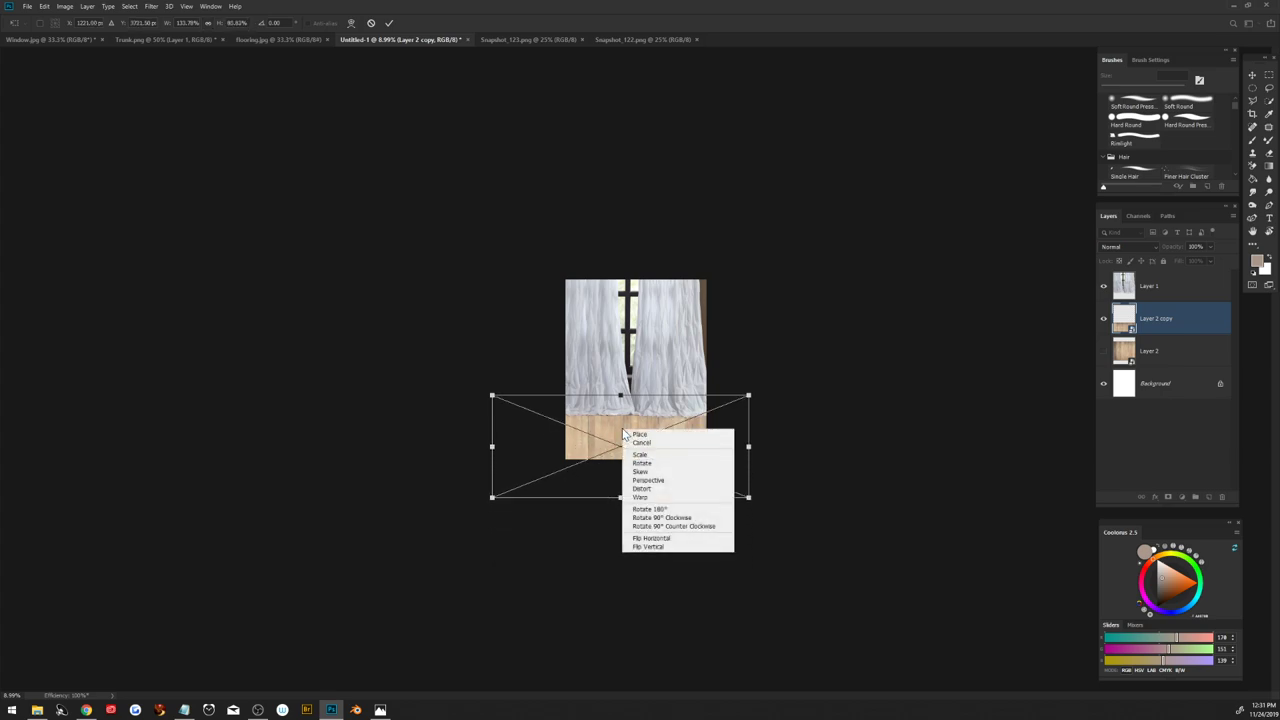
click(645, 478)
drag(621, 499, 588, 498)
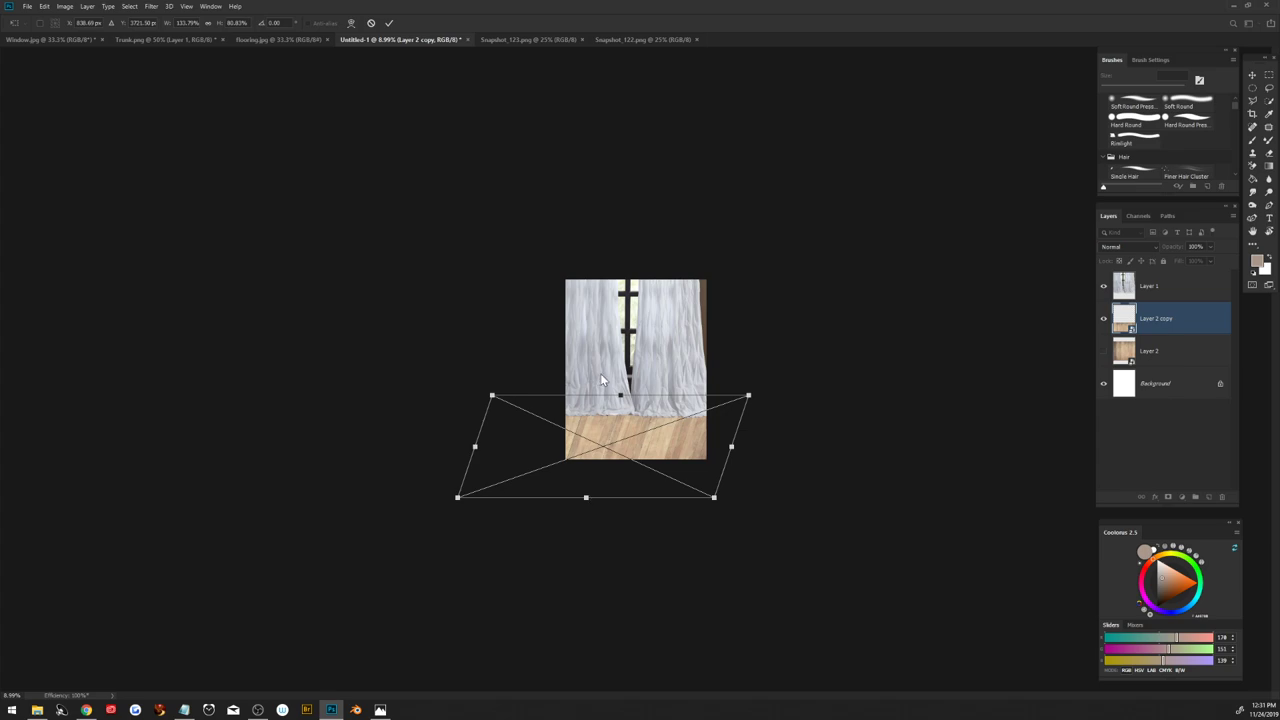
scroll(638, 409, up, 1)
scroll(638, 409, up, 2)
scroll(638, 409, down, 2)
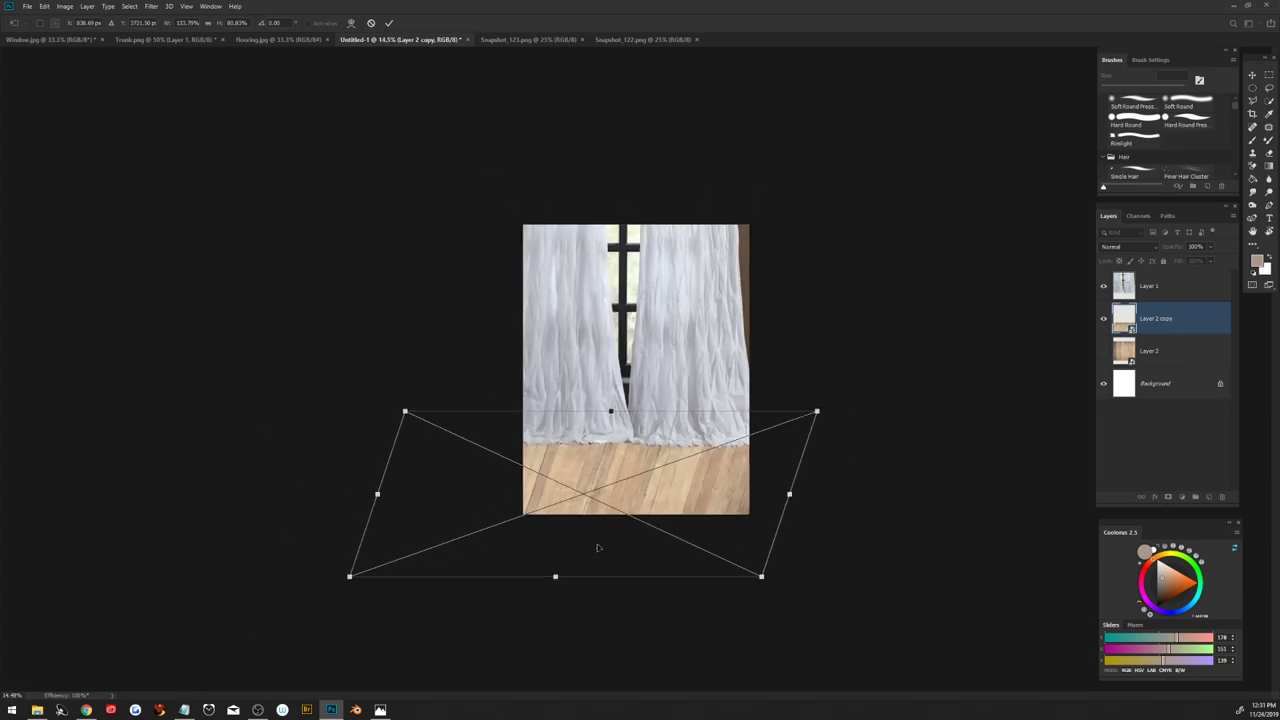
right_click(551, 482)
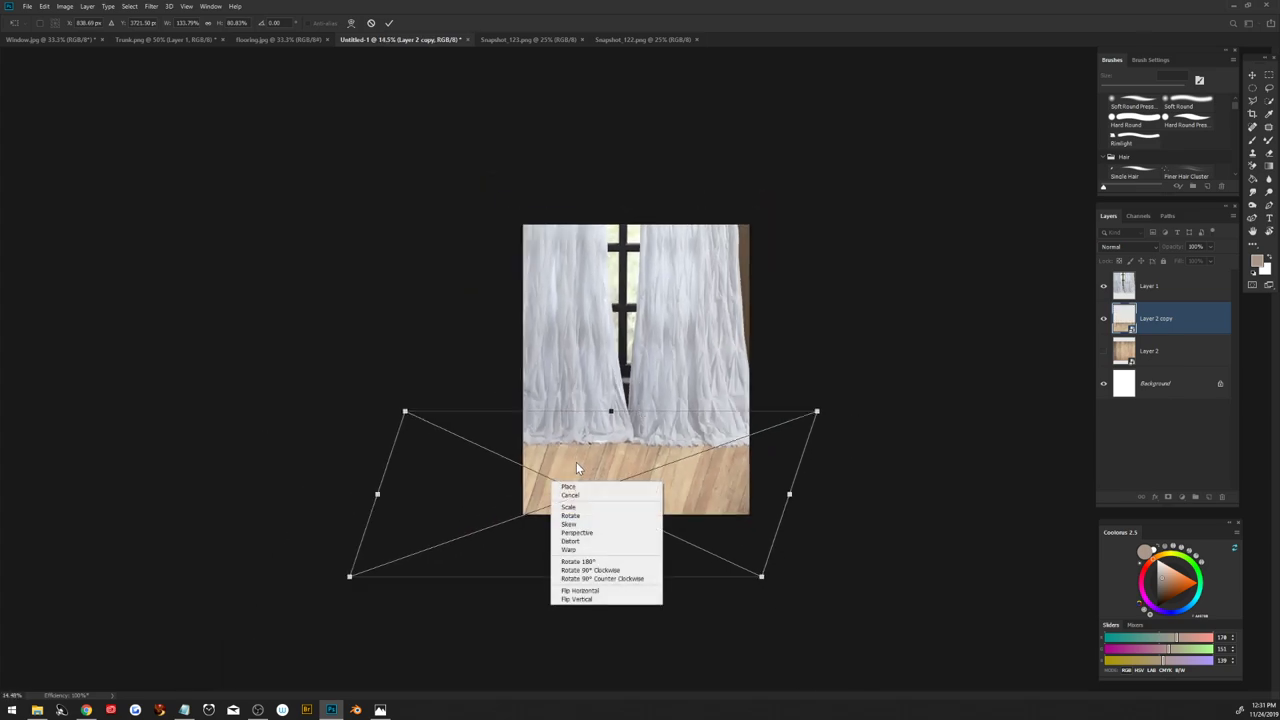
click(577, 525)
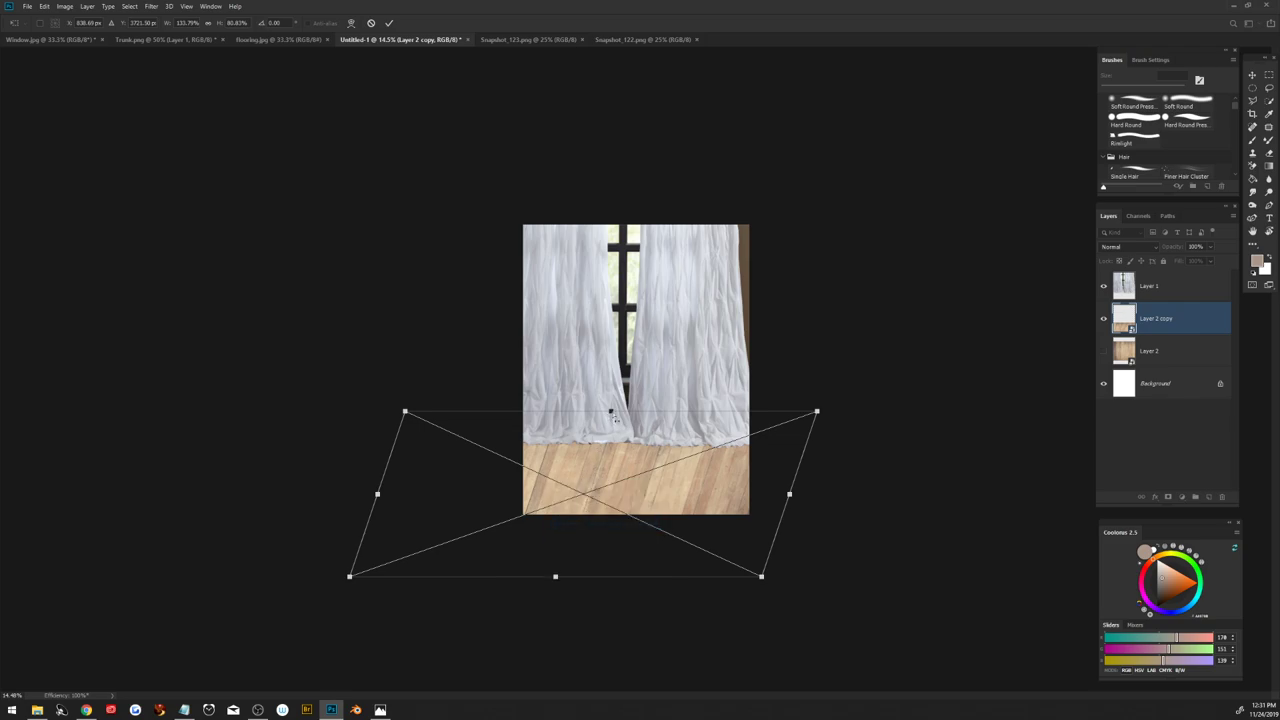
drag(610, 412, 601, 412)
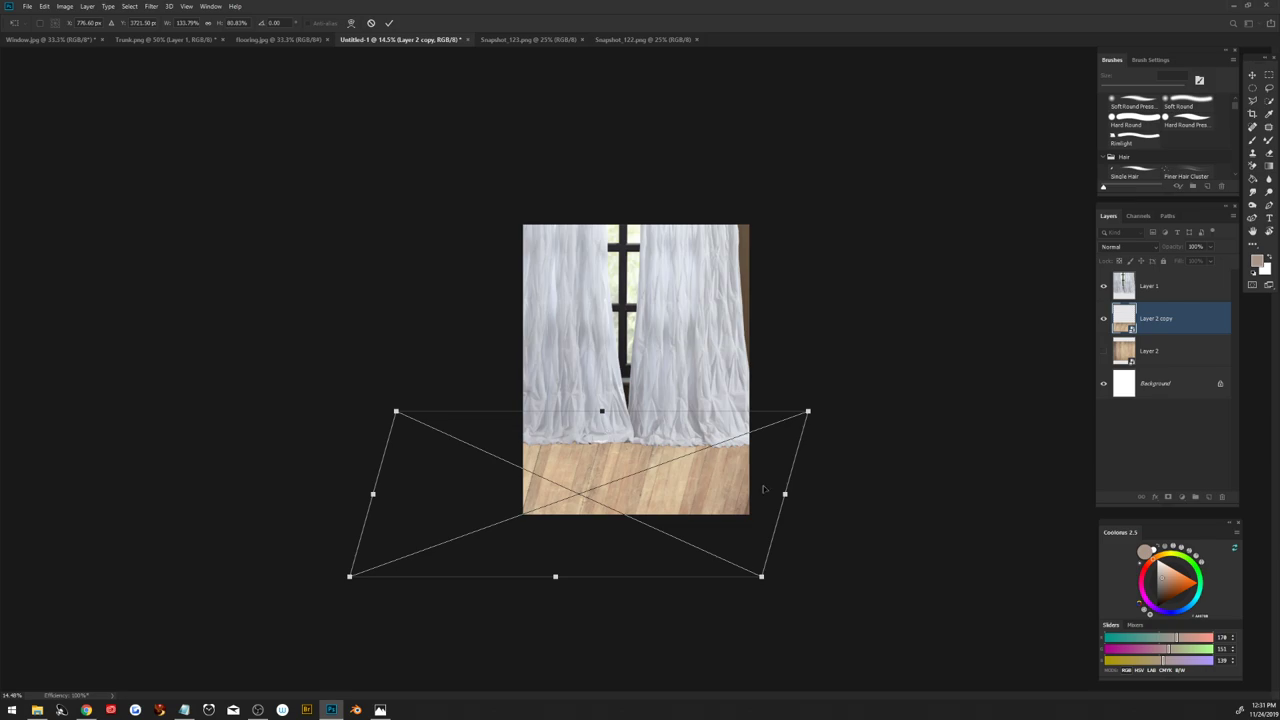
drag(786, 497, 784, 501)
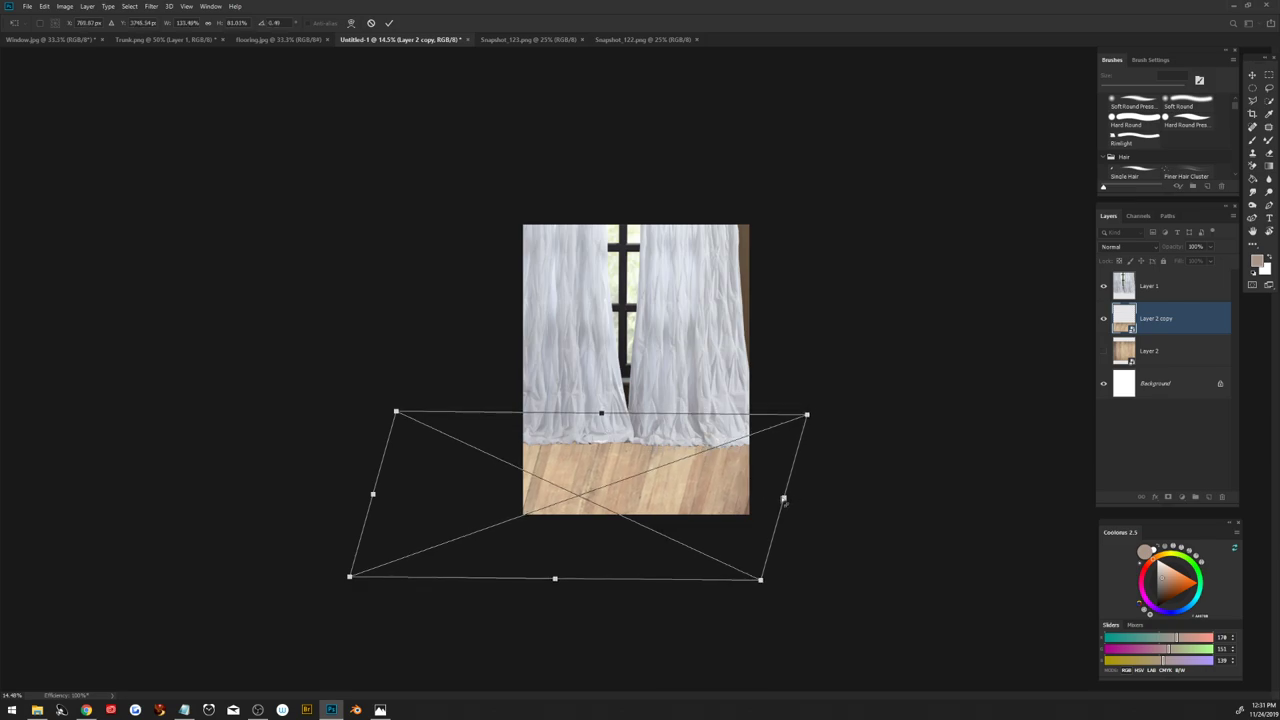
drag(602, 413, 610, 413)
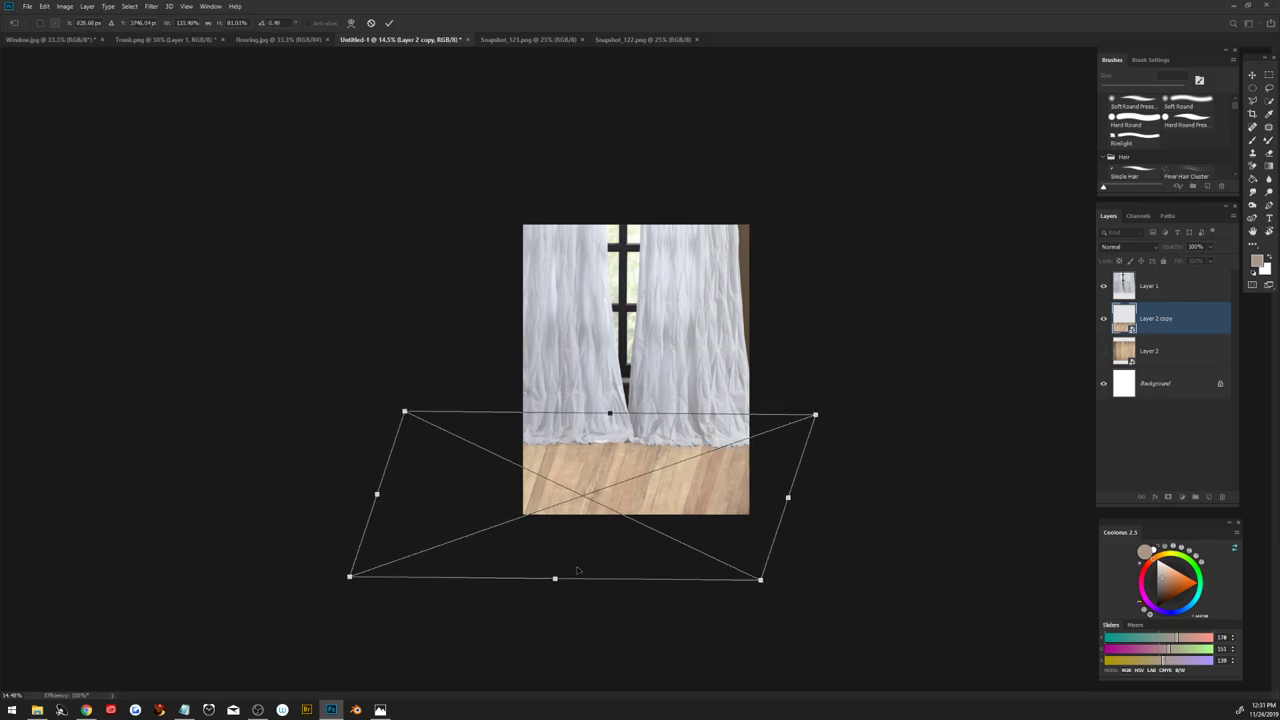
Step: Distort the floor, lowering its top edge and widening the bottom edge outward
right_click(571, 477)
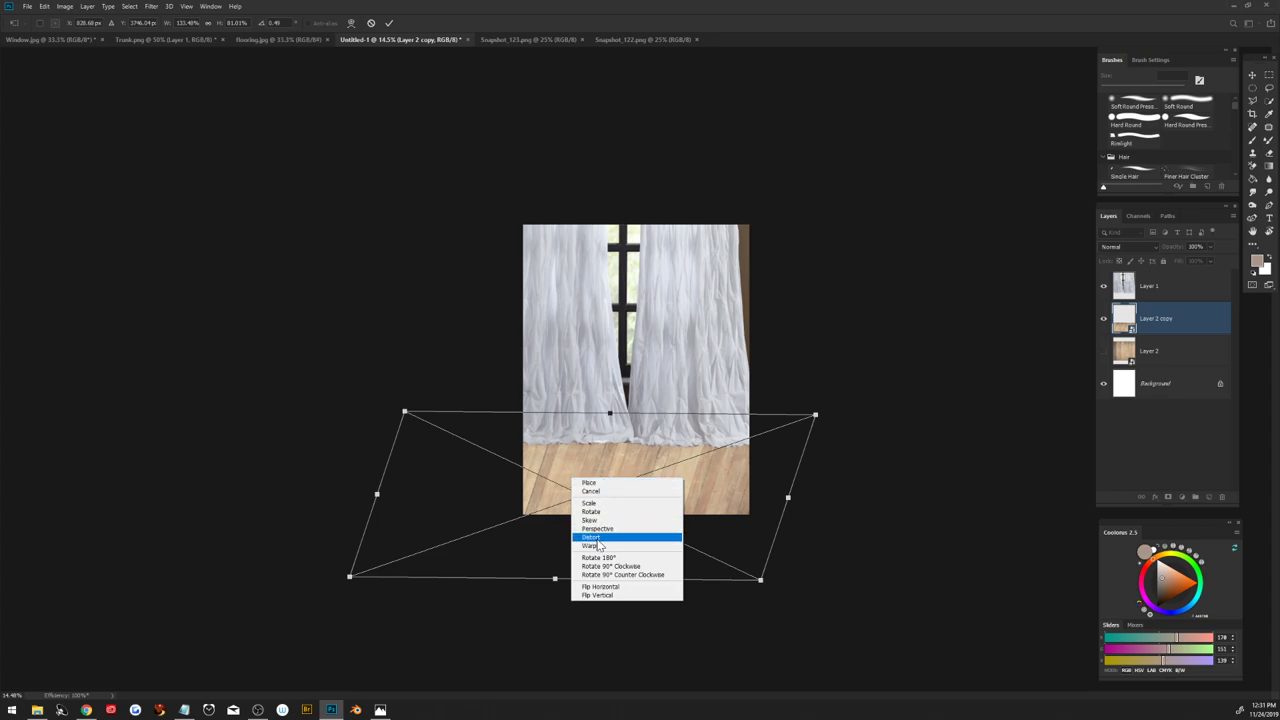
click(595, 539)
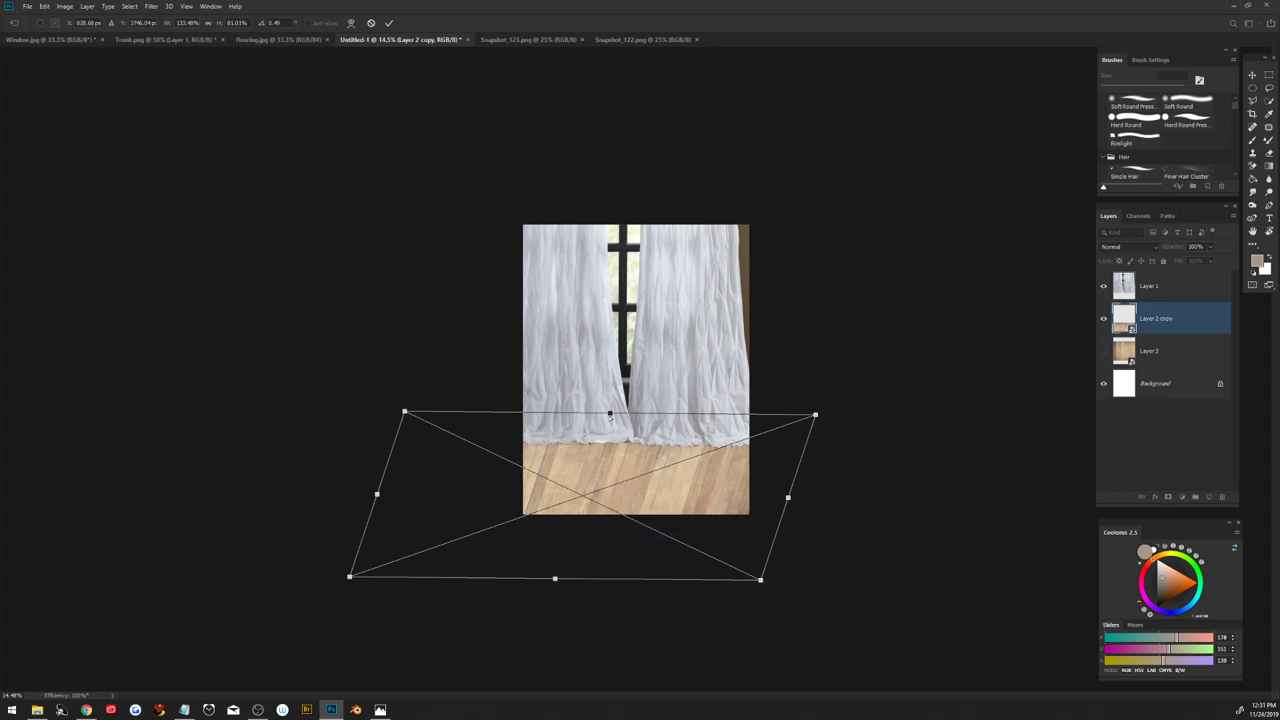
drag(610, 413, 607, 428)
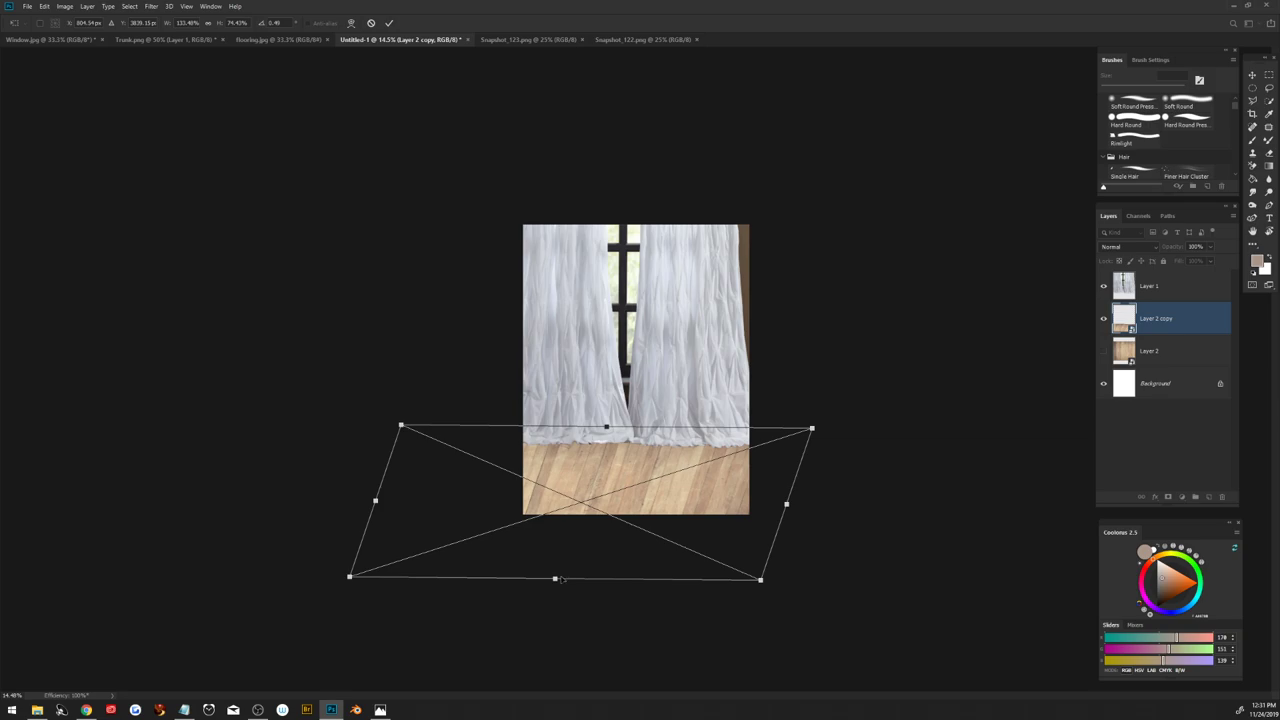
drag(561, 579, 556, 551)
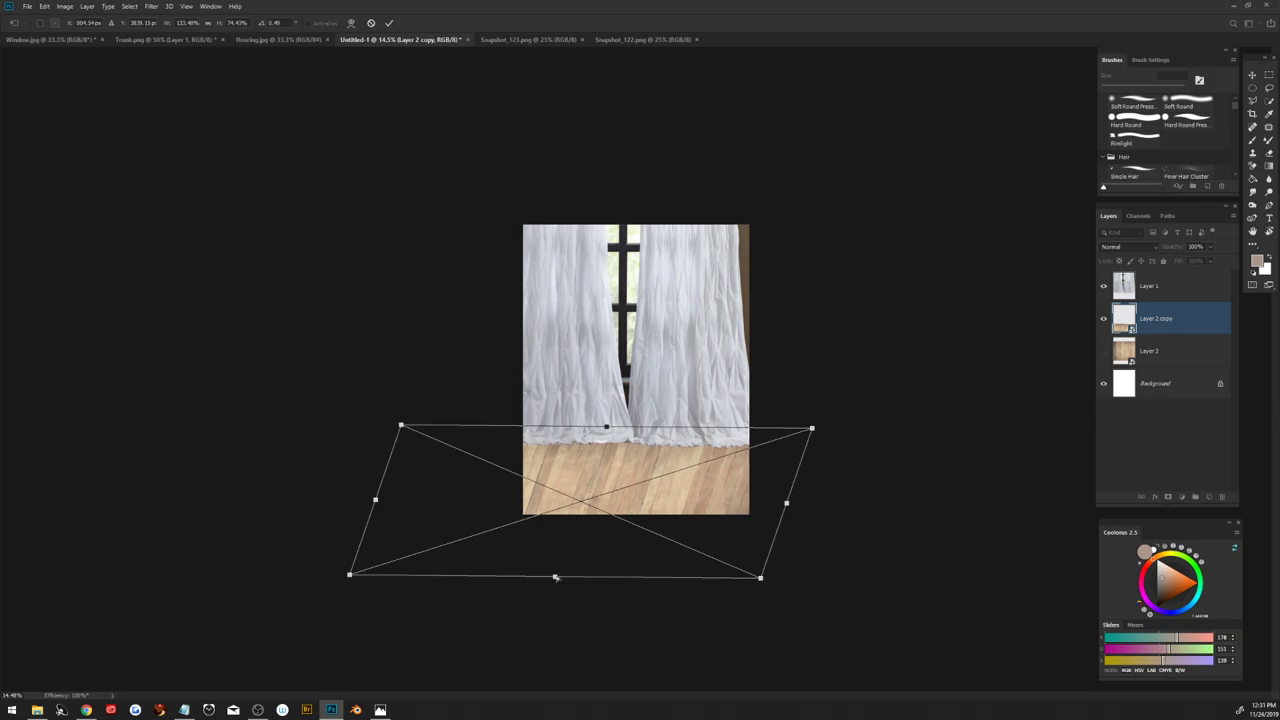
right_click(588, 466)
click(610, 526)
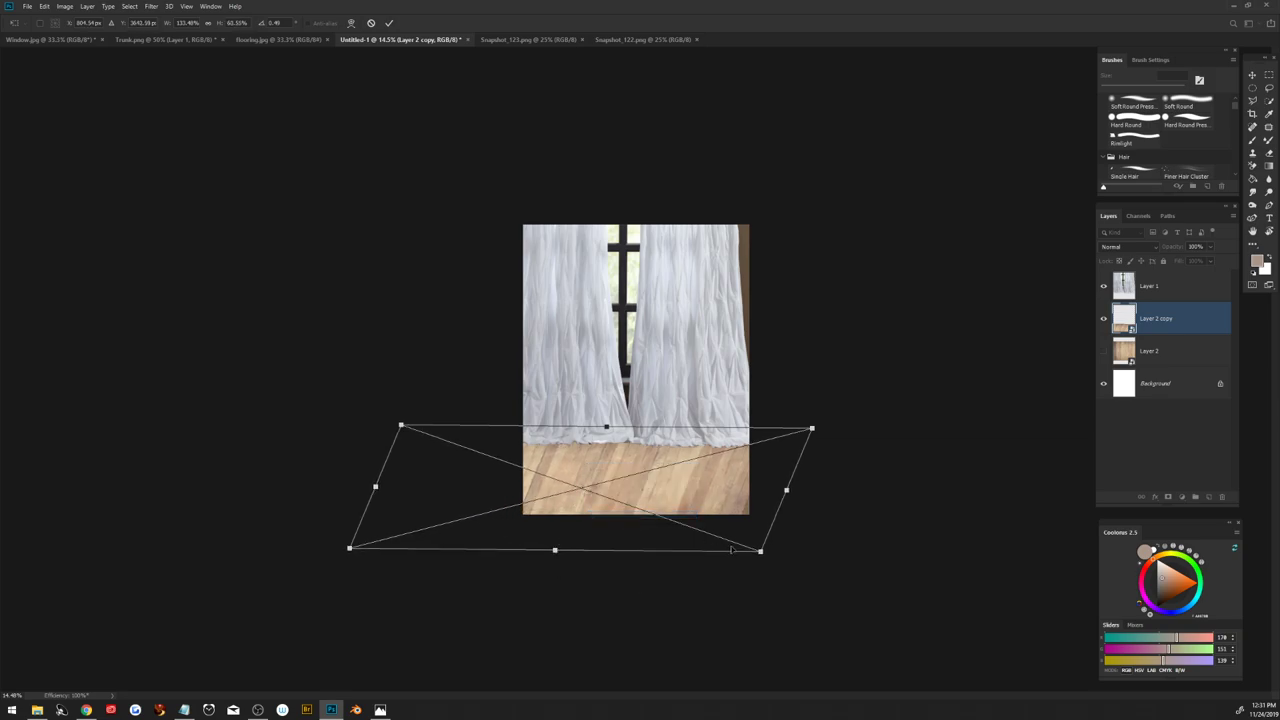
mouse_move(762, 552)
mouse_down()
mouse_move(906, 553)
mouse_move(871, 552)
mouse_up()
drag(681, 544, 675, 544)
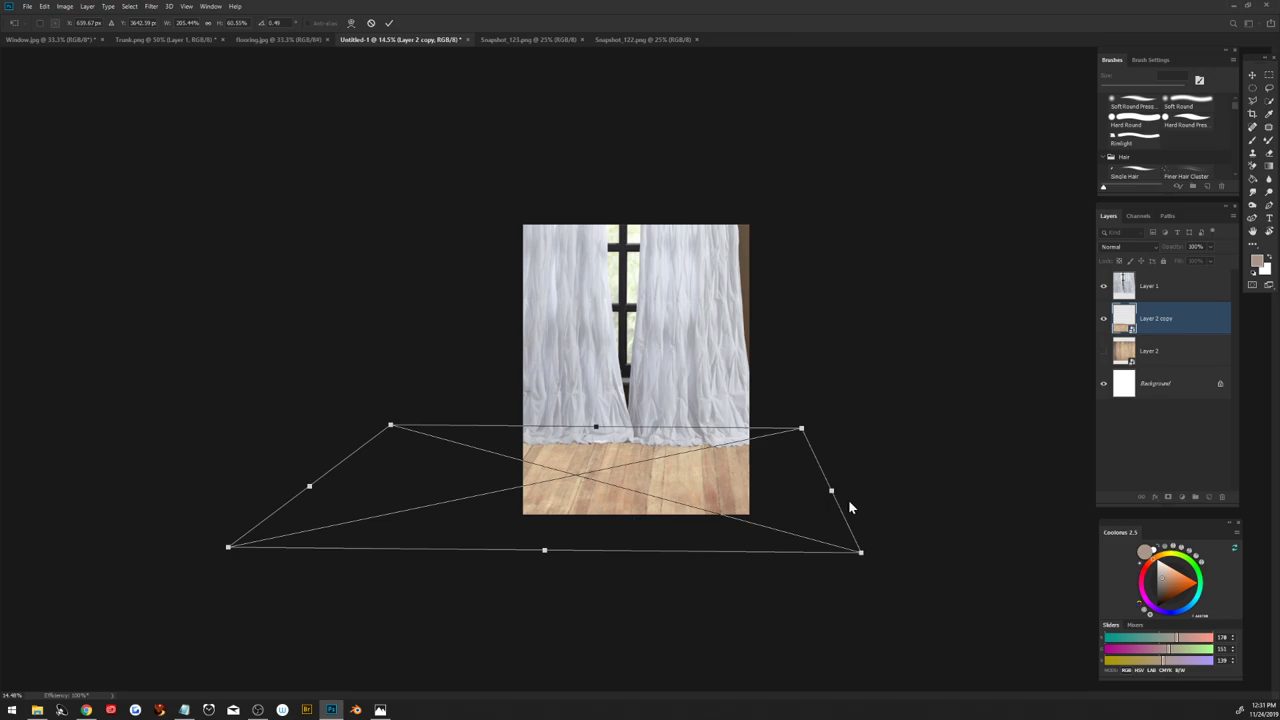
Step: Pull in the bottom-right corner, refine the perspective slant, and commit the floor transform
right_click(717, 489)
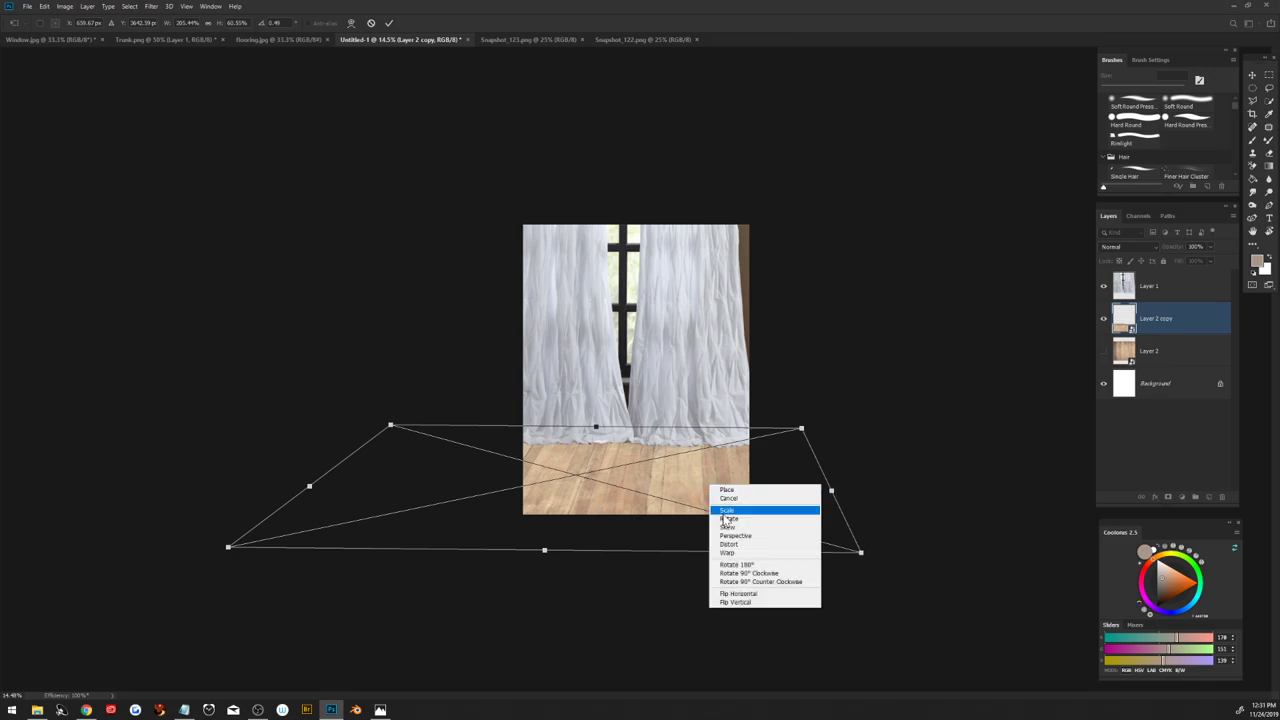
click(733, 527)
drag(860, 553, 823, 551)
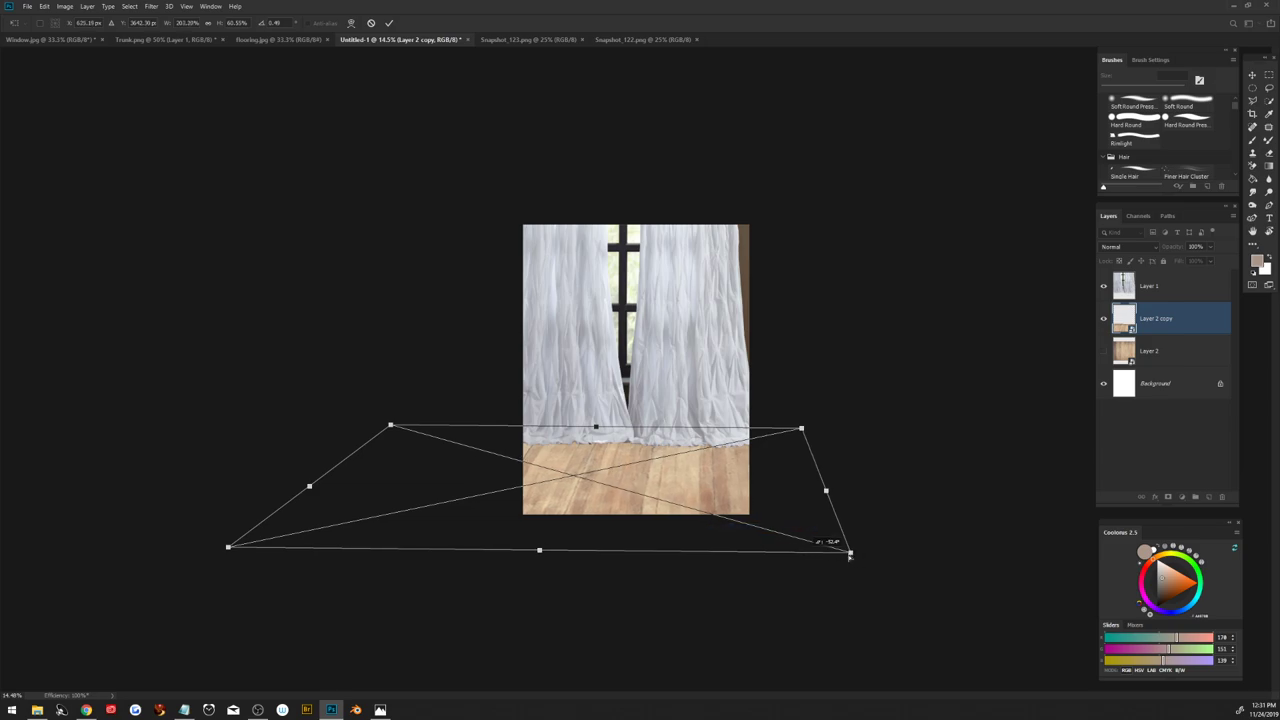
right_click(572, 463)
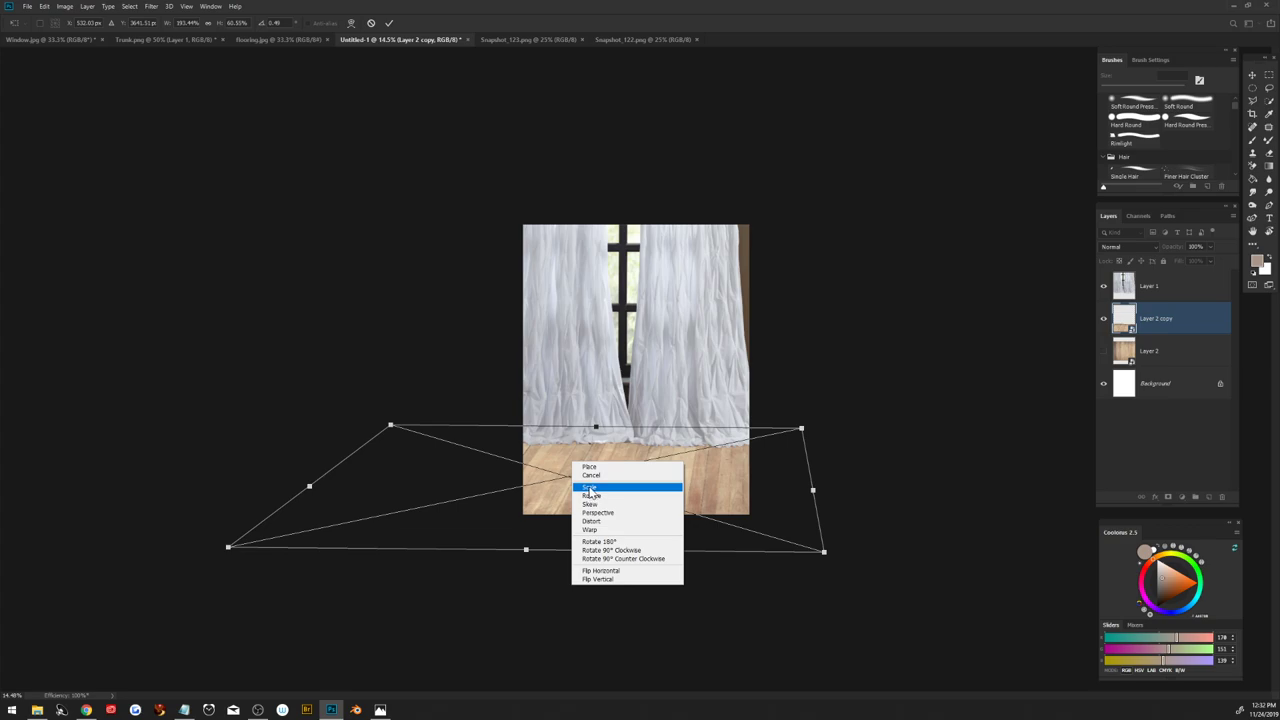
click(590, 513)
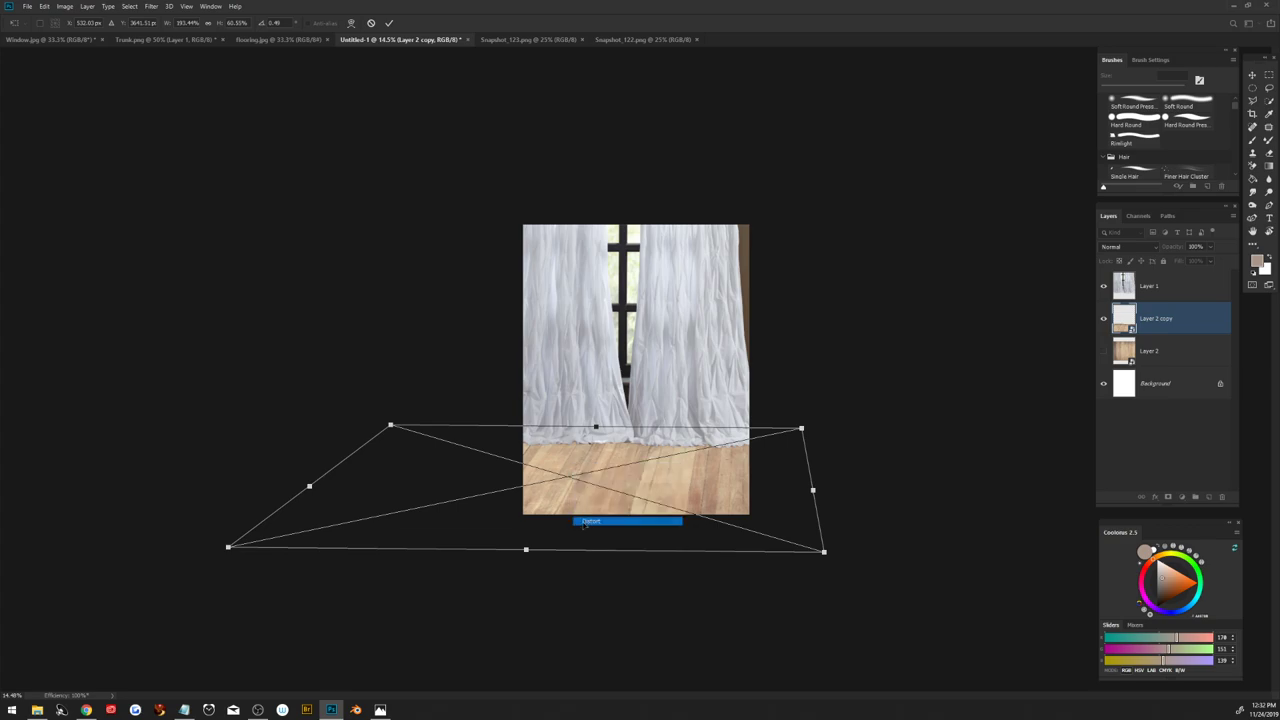
drag(526, 549, 526, 522)
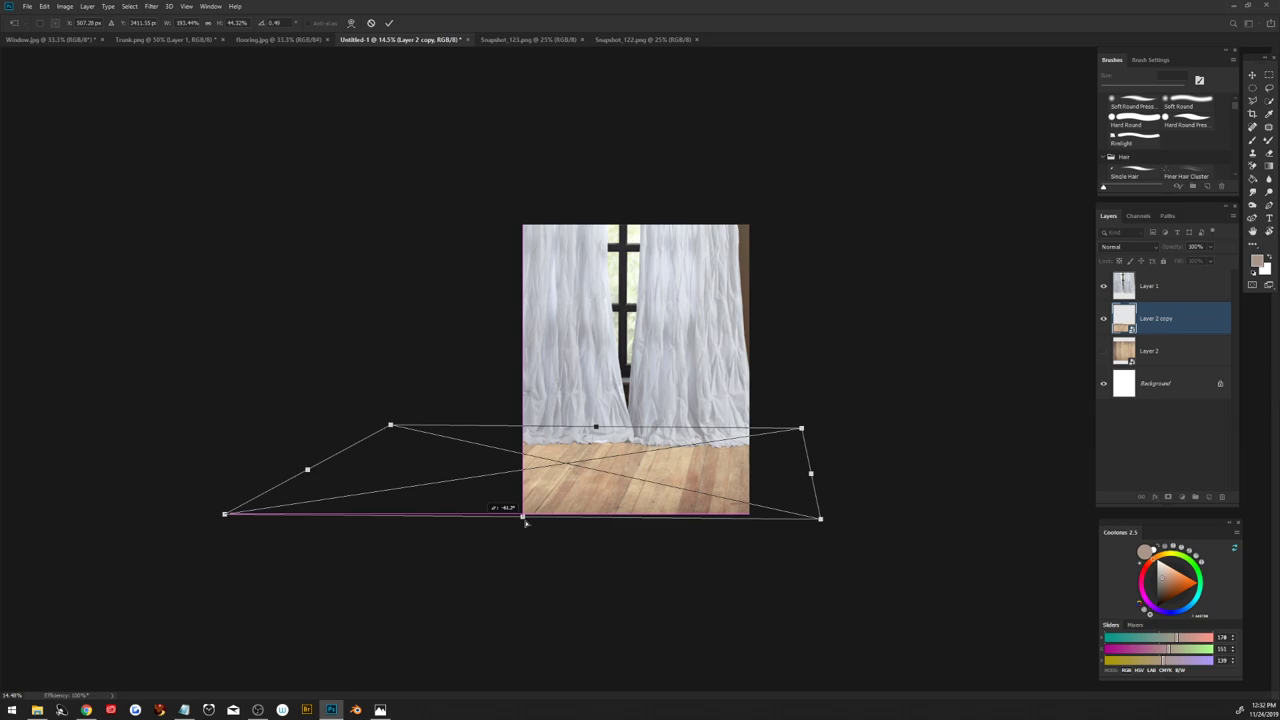
drag(526, 521, 528, 519)
drag(596, 428, 593, 436)
click(387, 22)
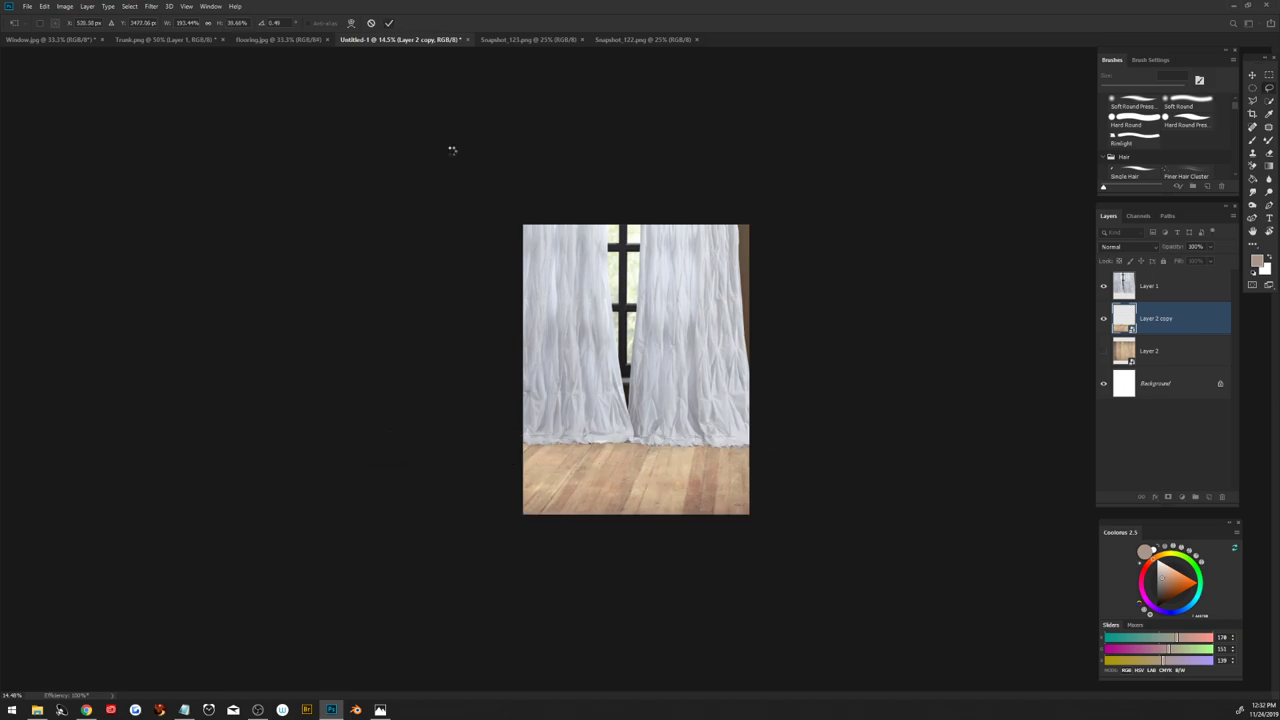
key(ctrl+0)
scroll(793, 528, up, 2)
scroll(793, 528, down, 3)
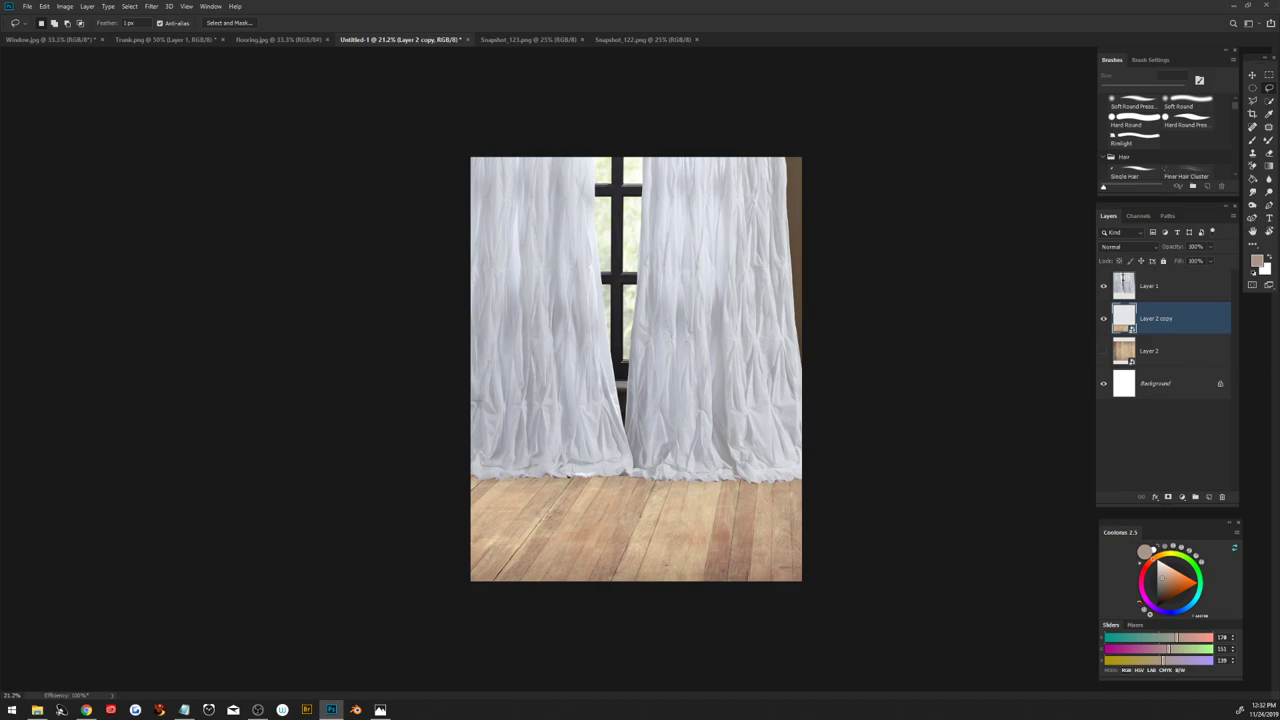
key(alt+Tab)
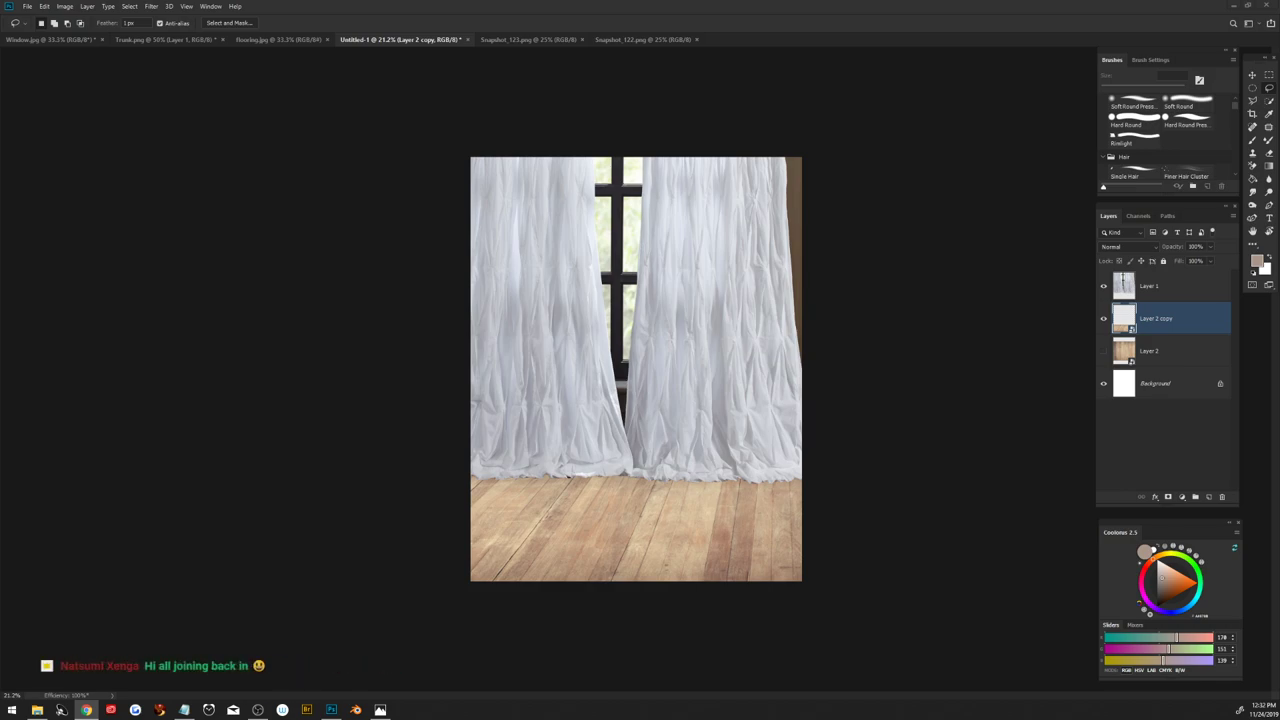
Step: In Trunk.png, make Layer 1 visible and duplicate it
click(170, 40)
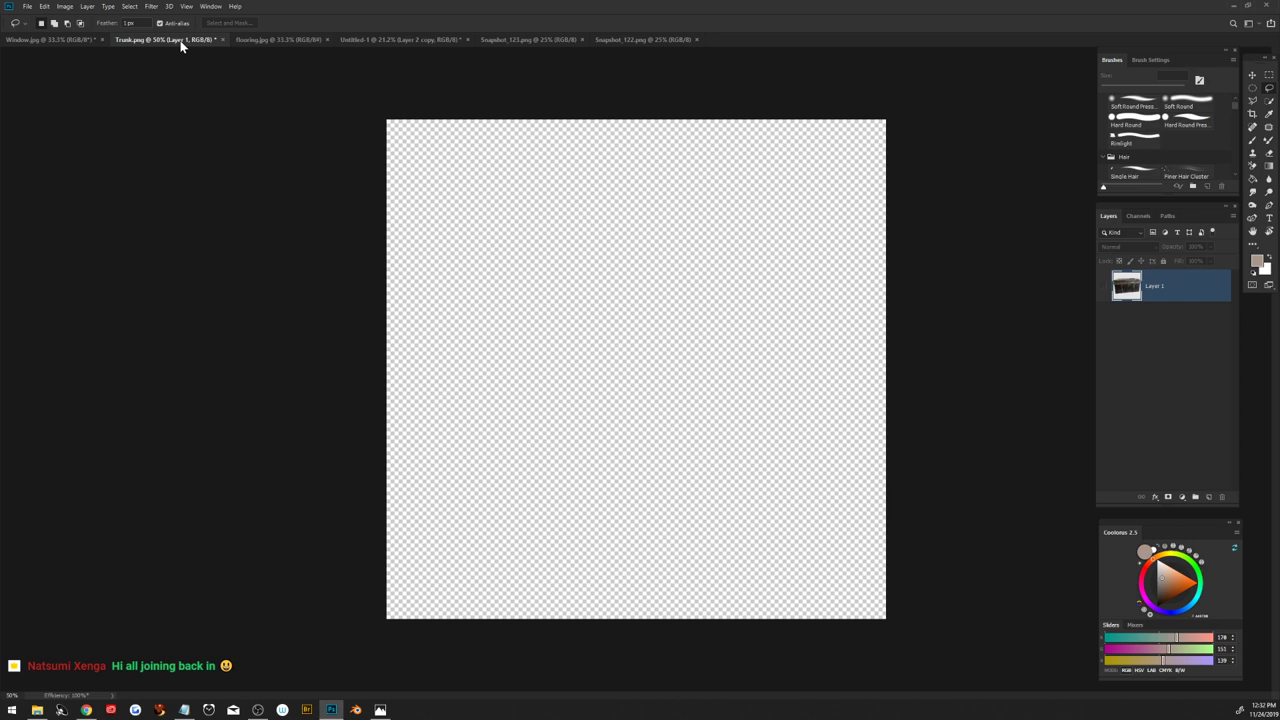
click(1104, 287)
drag(1155, 288, 1208, 496)
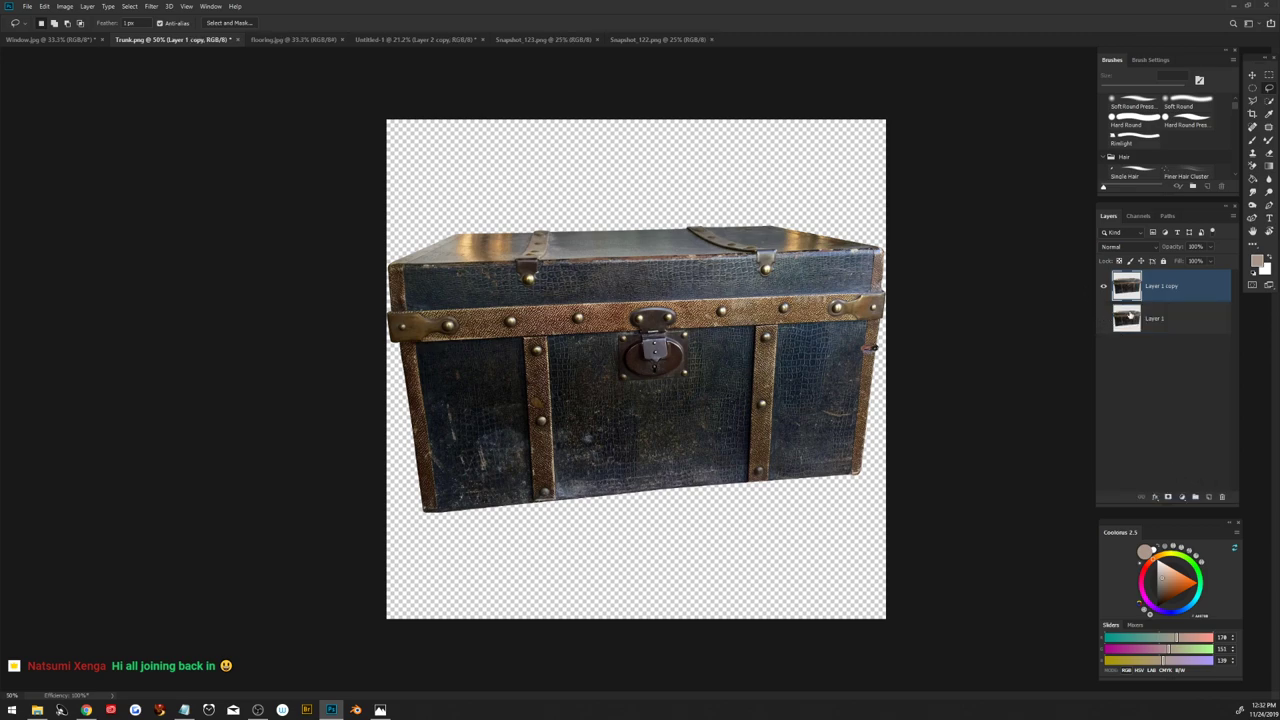
Step: Convert Layer 1 copy to a Smart Object and start a Perspective Warp on it
right_click(1193, 286)
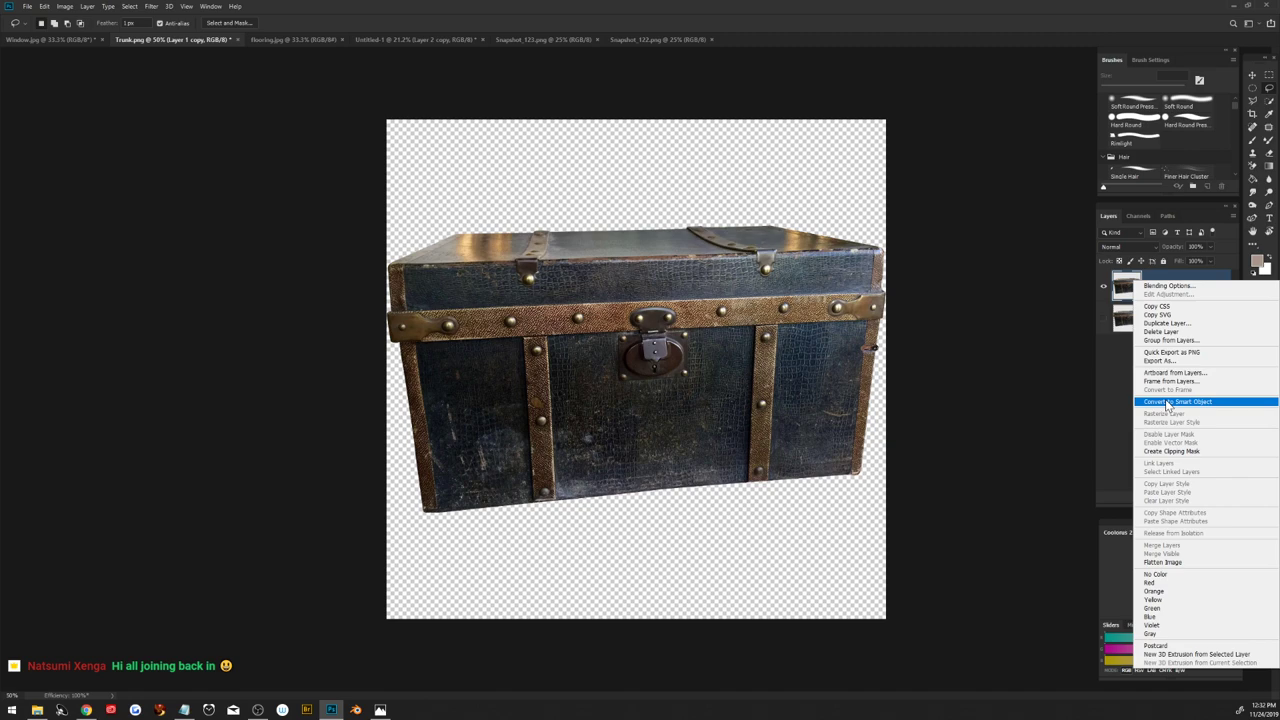
click(1166, 402)
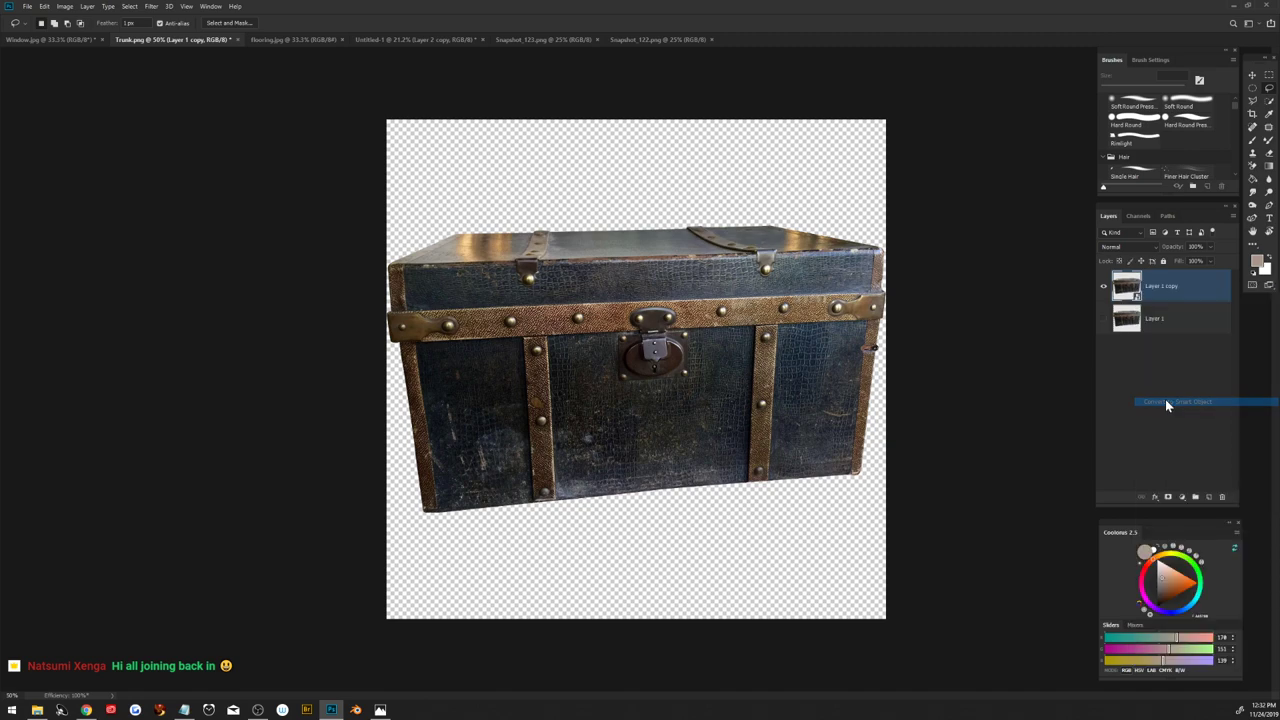
click(45, 6)
click(75, 206)
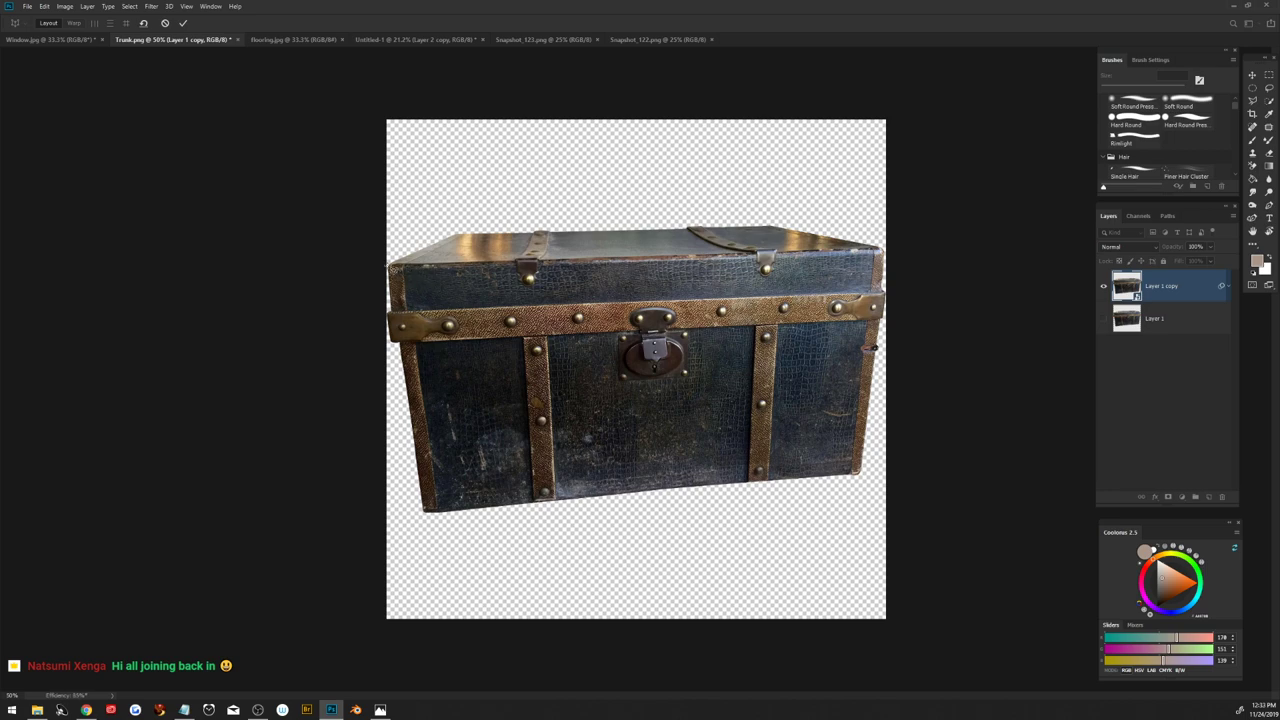
Step: Lay out two Perspective Warp planes fitted to the trunk's front and lid
drag(386, 265, 861, 472)
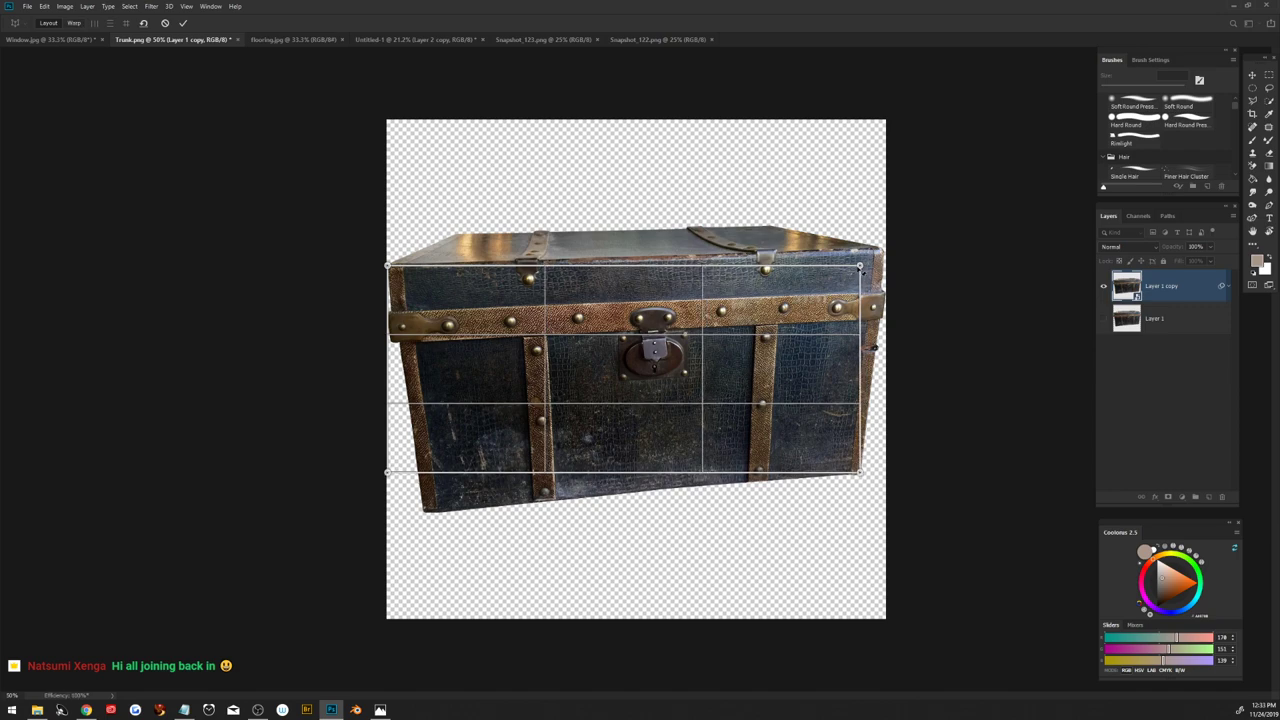
drag(861, 267, 884, 257)
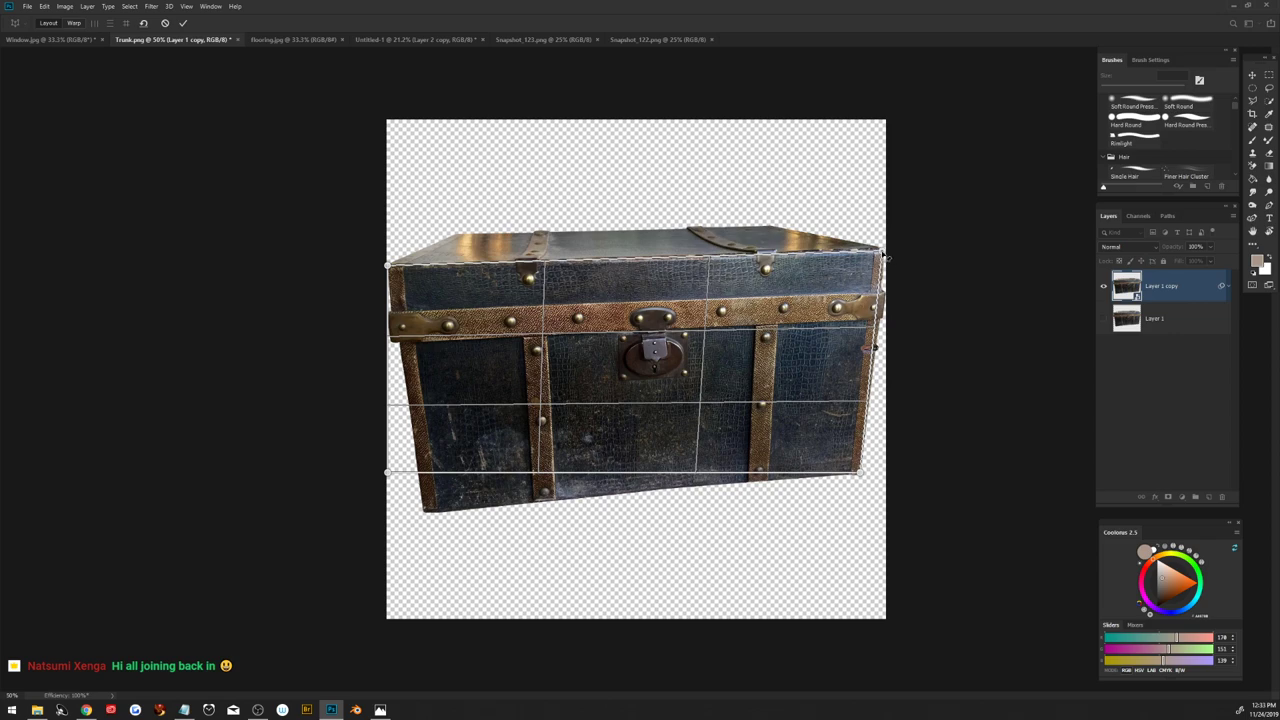
drag(886, 256, 877, 253)
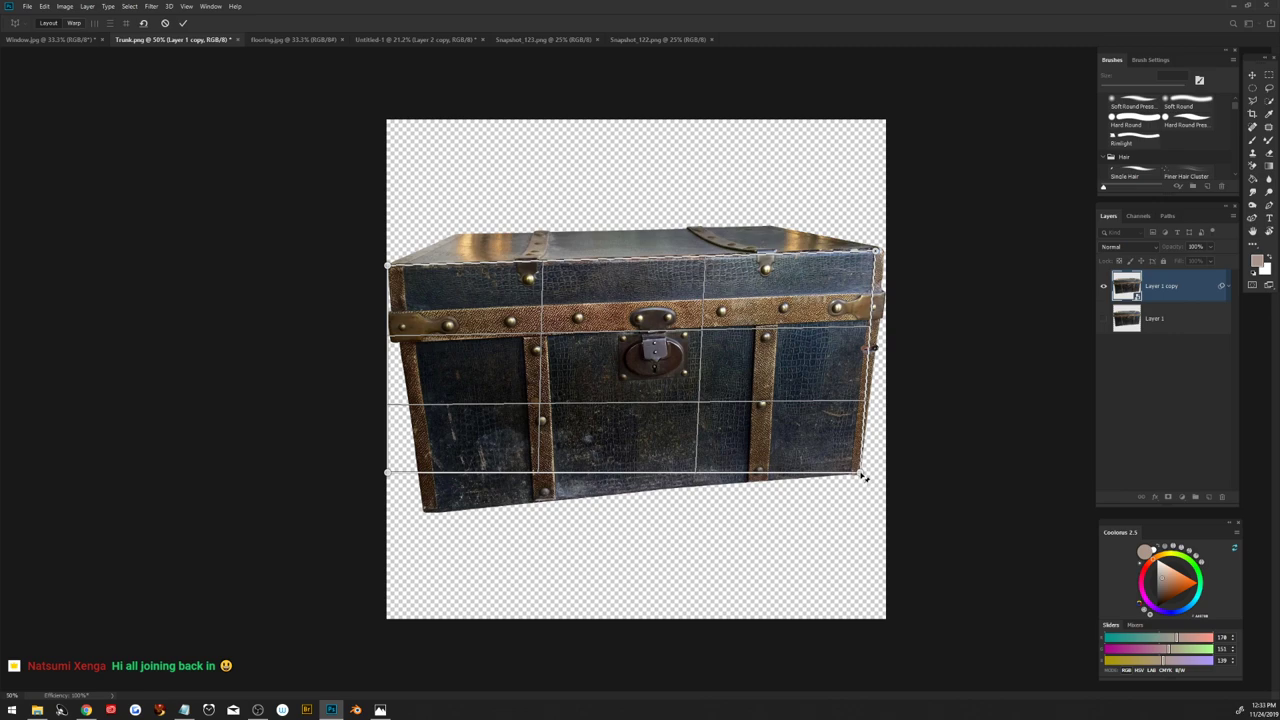
drag(862, 476, 854, 474)
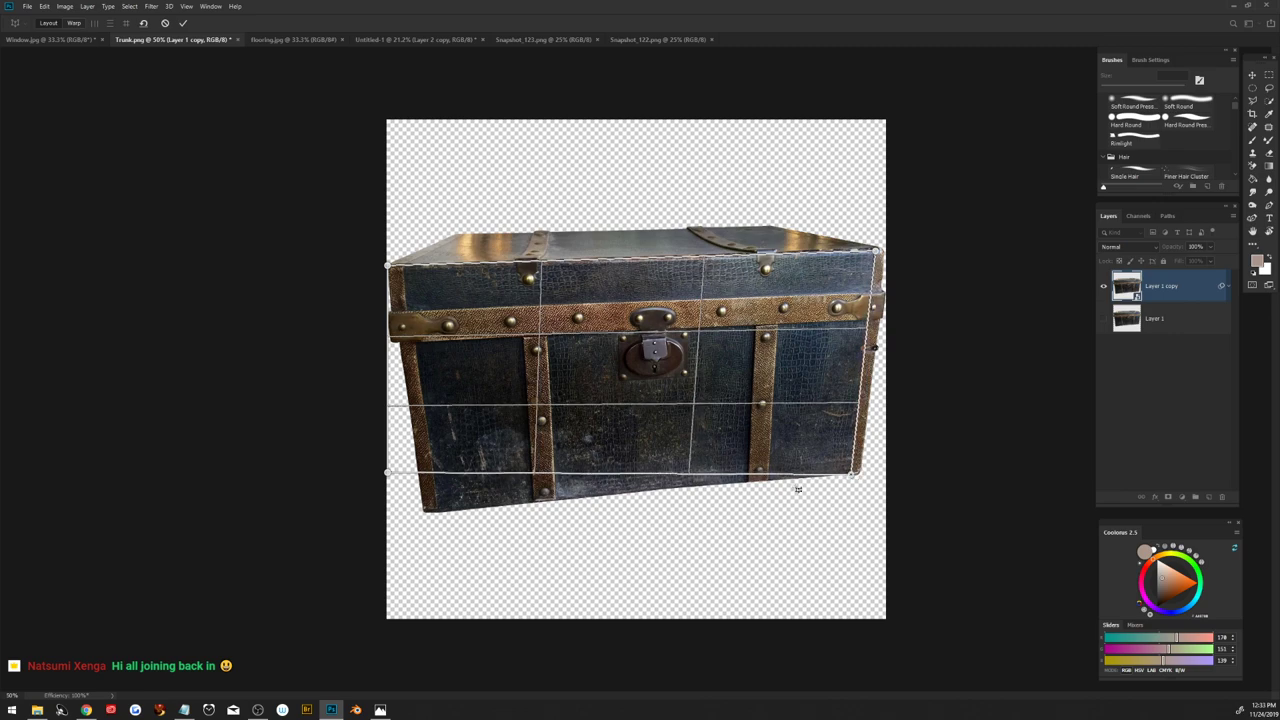
drag(389, 474, 438, 509)
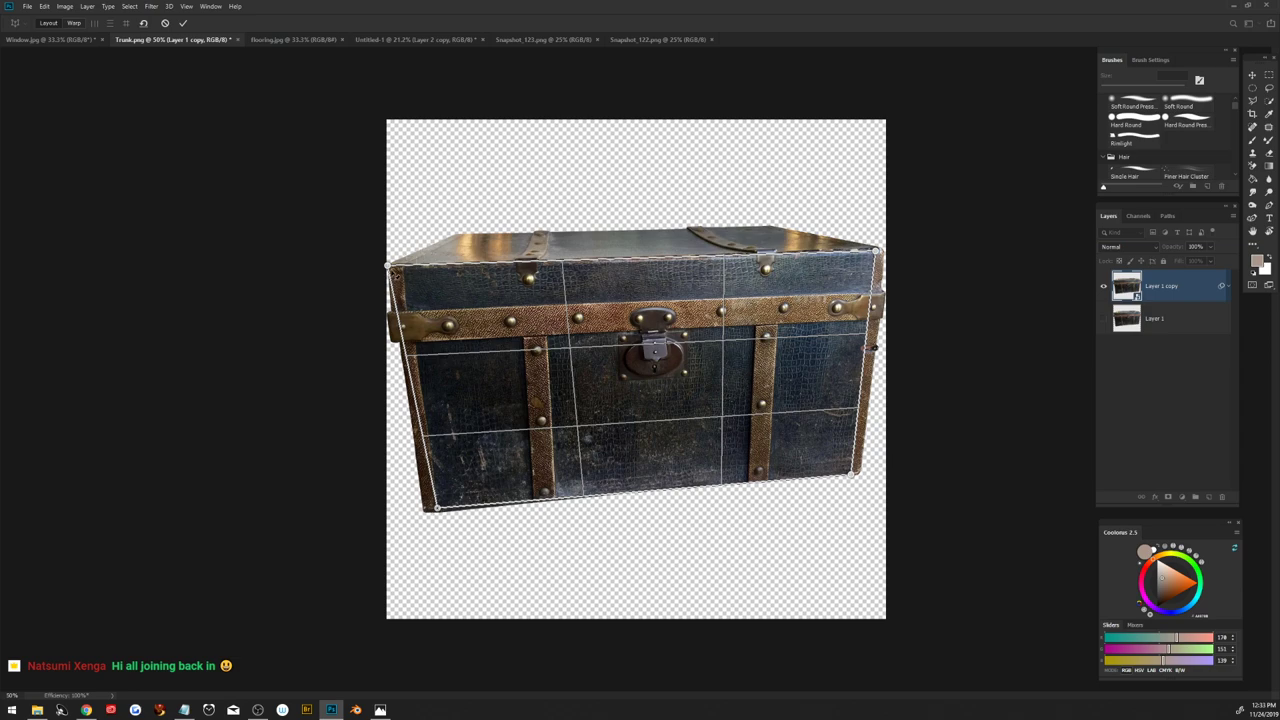
drag(388, 266, 405, 269)
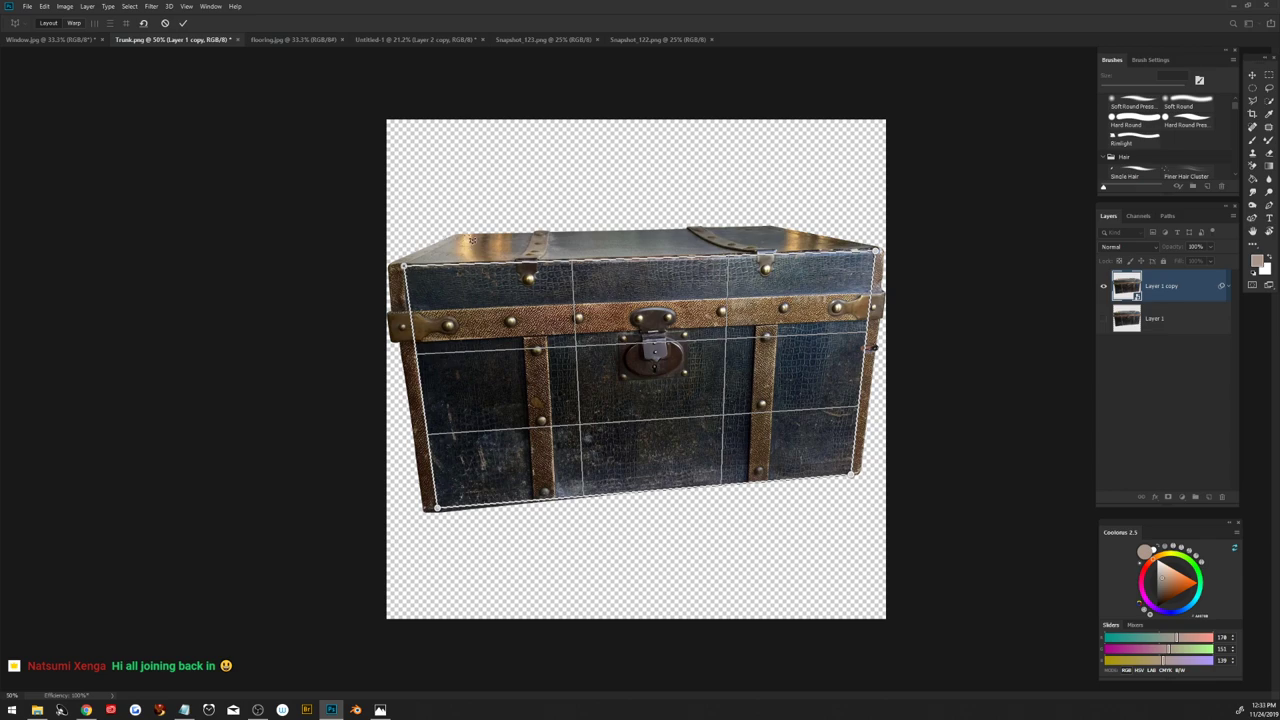
drag(468, 237, 806, 255)
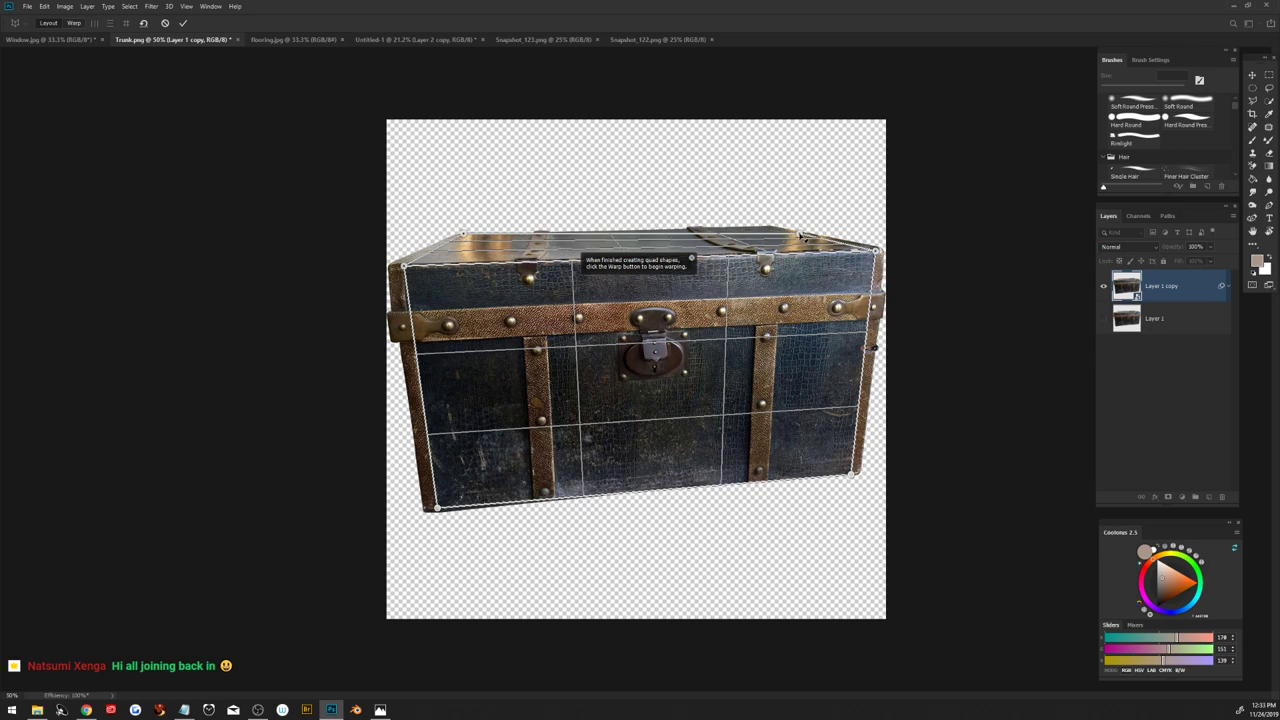
drag(799, 236, 767, 230)
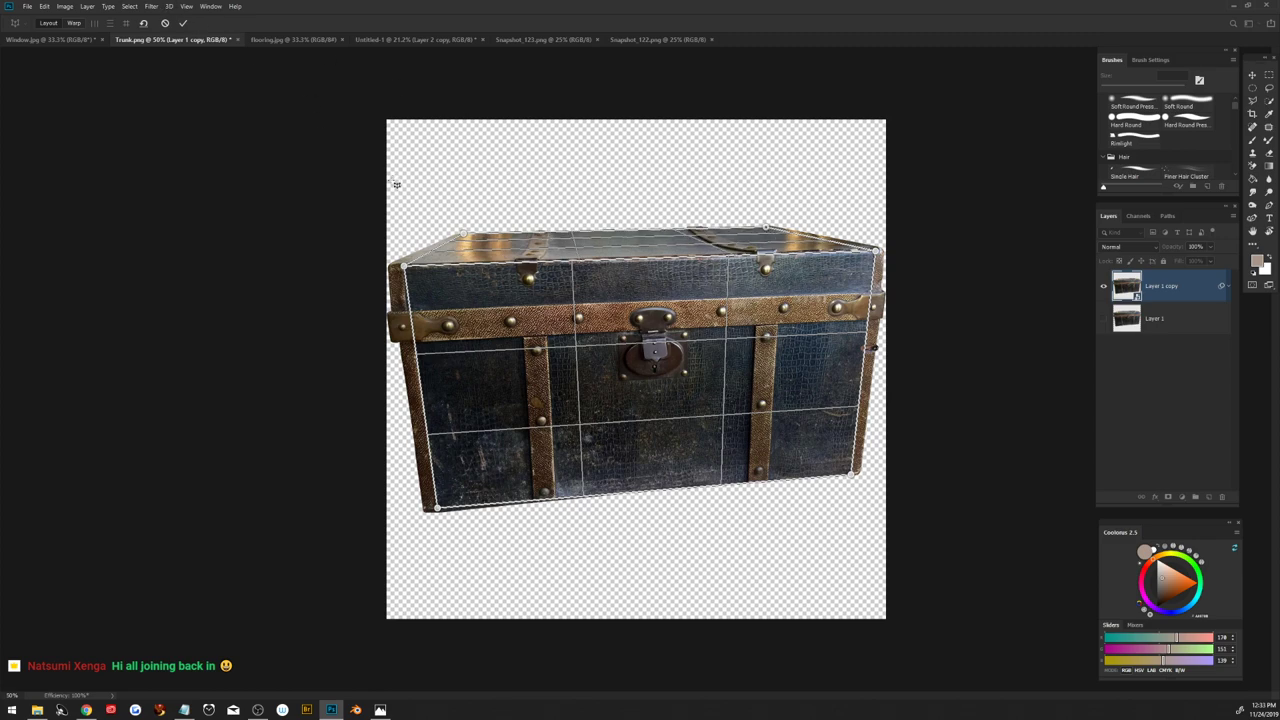
Step: Warp the trunk's corners to square its lid and sides, then commit the warp
click(74, 23)
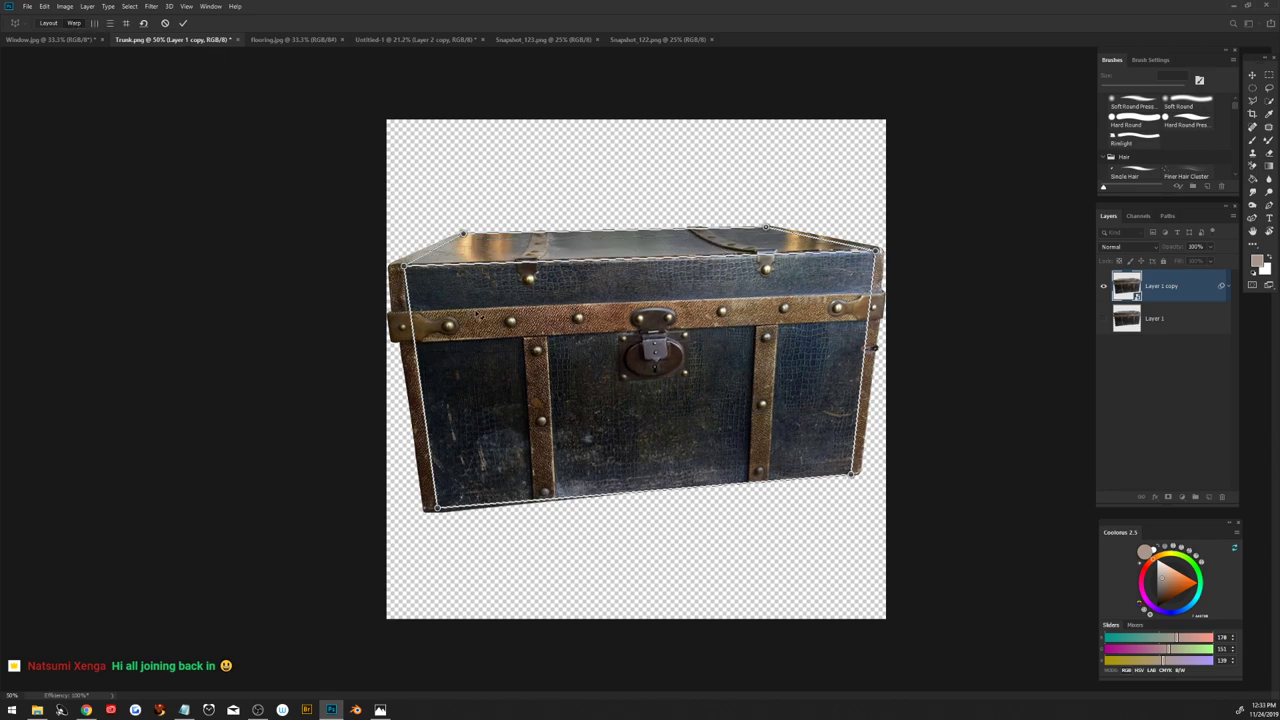
mouse_move(403, 268)
mouse_down()
mouse_move(417, 234)
mouse_move(417, 256)
mouse_up()
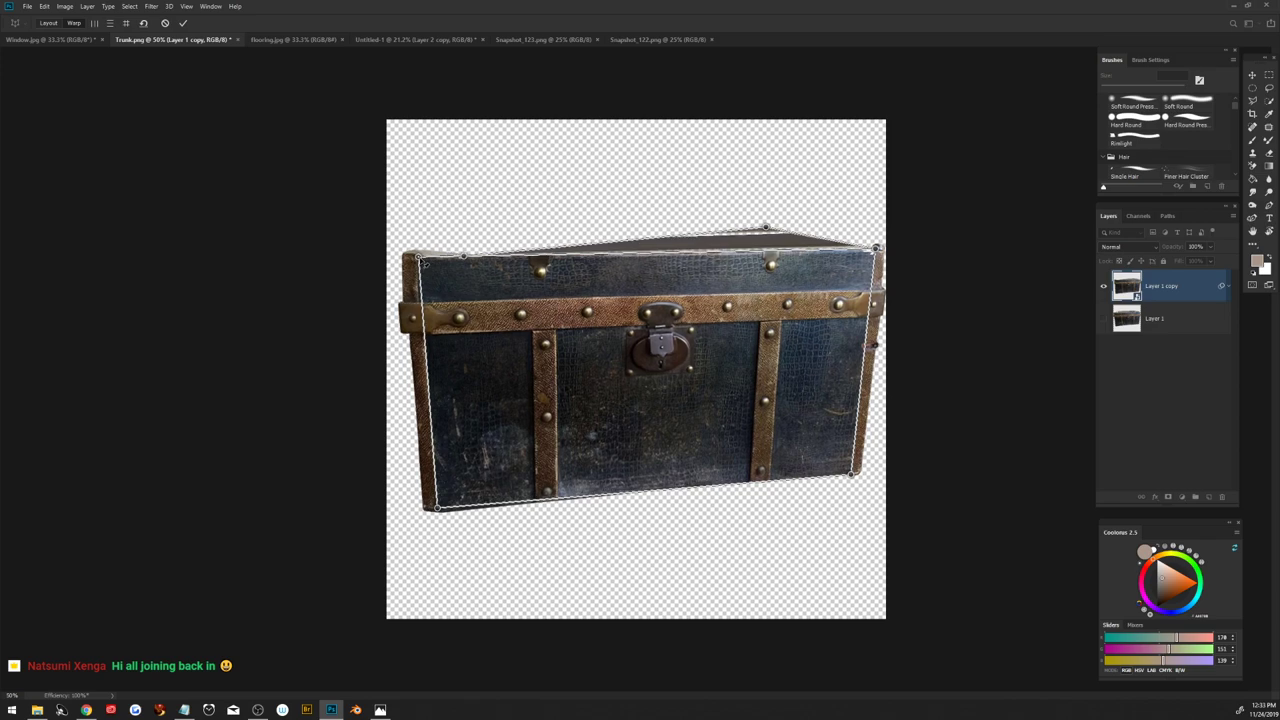
shift+click(463, 258)
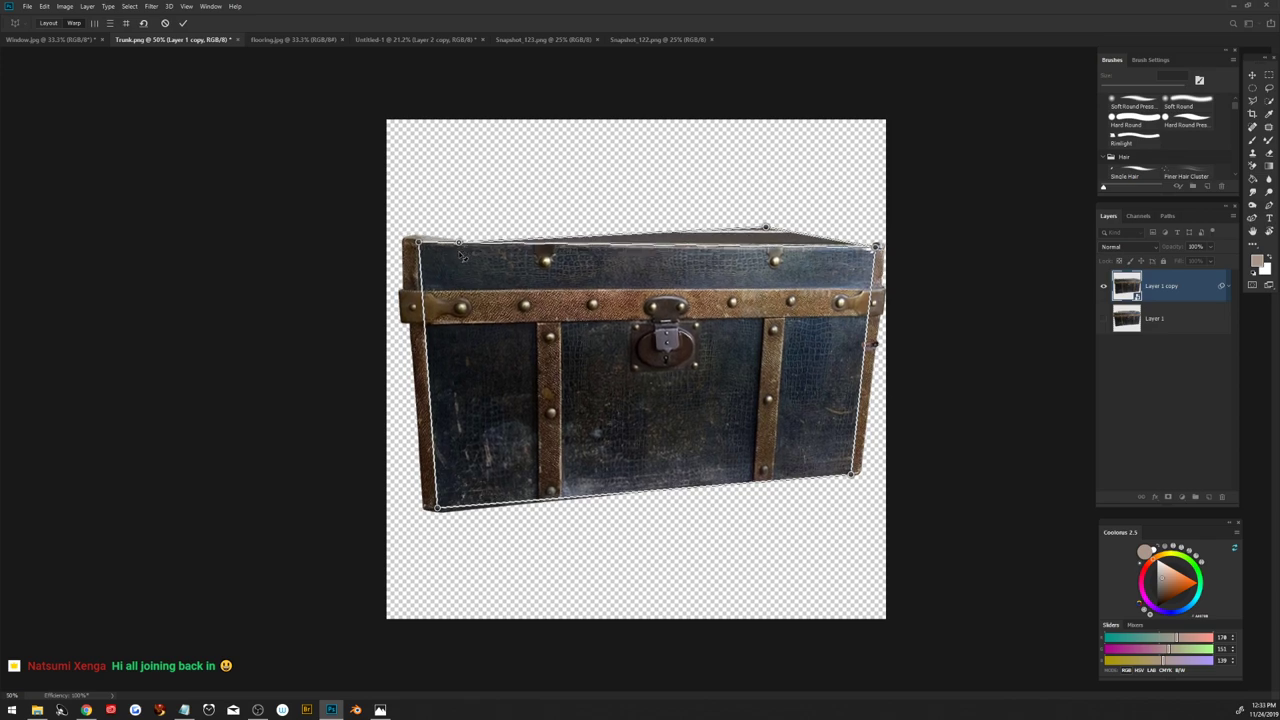
mouse_move(418, 242)
mouse_down()
mouse_move(437, 266)
mouse_move(438, 251)
mouse_up()
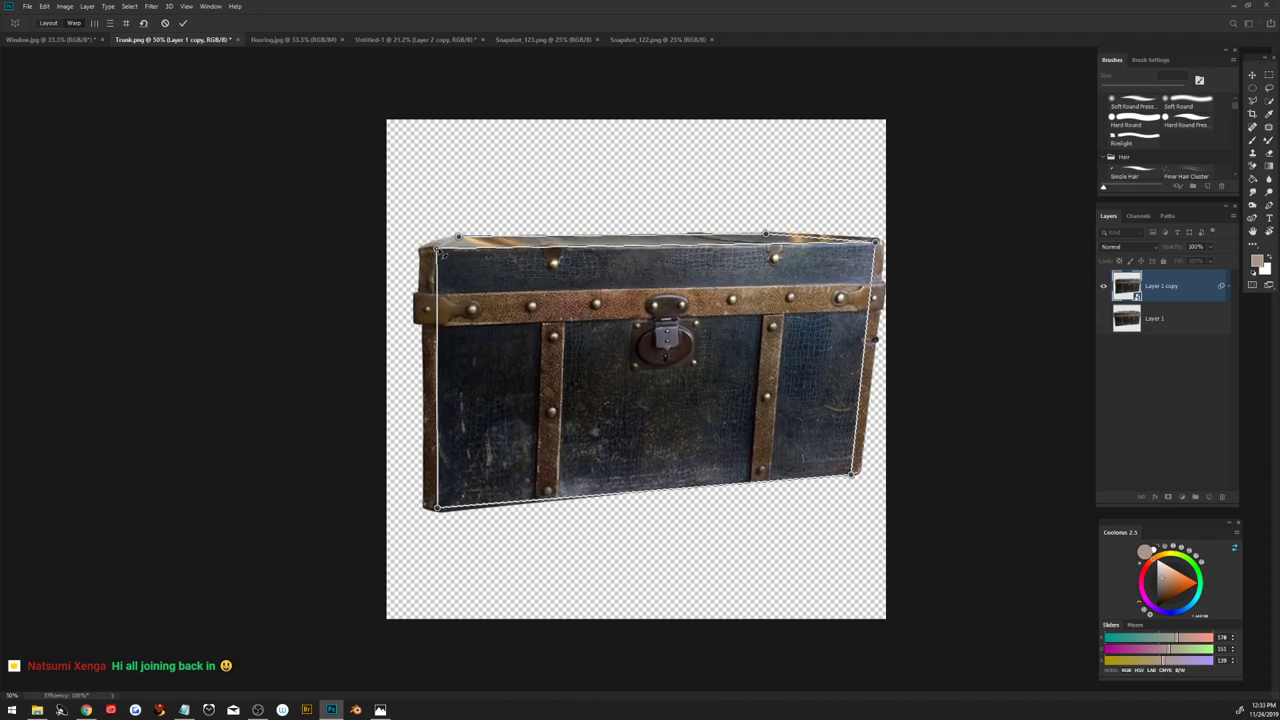
drag(851, 473, 865, 527)
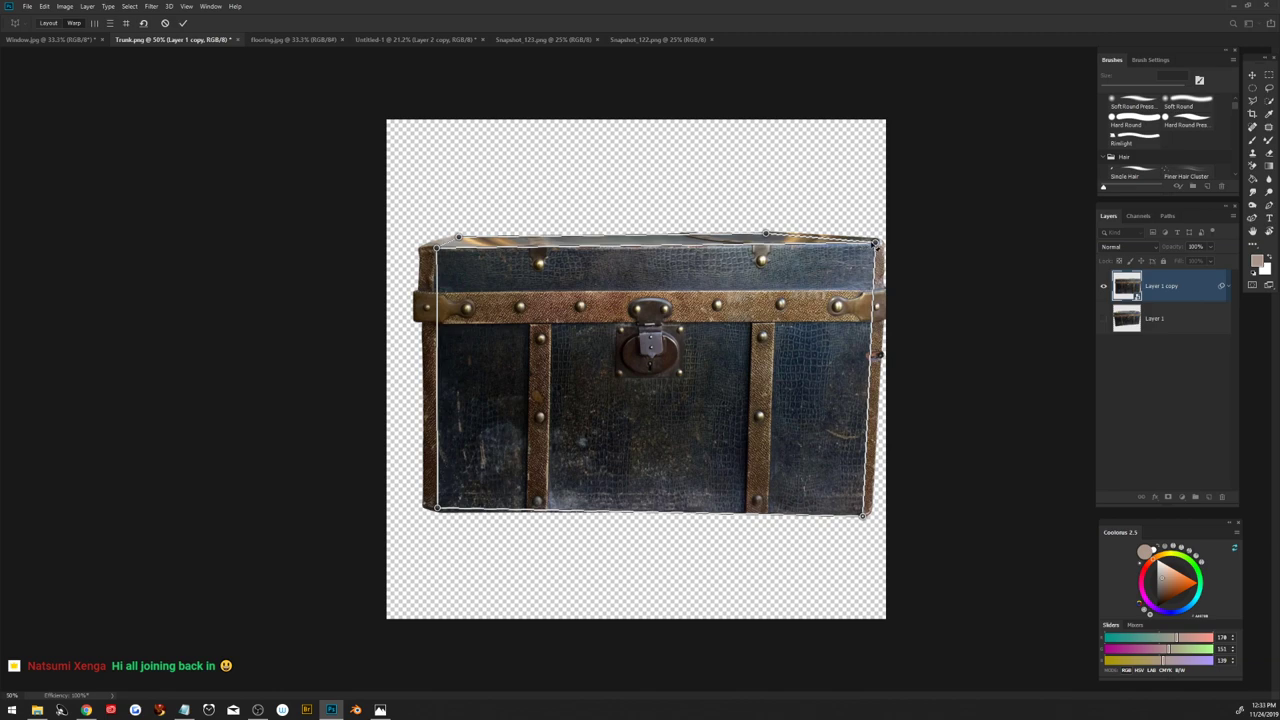
drag(876, 243, 866, 249)
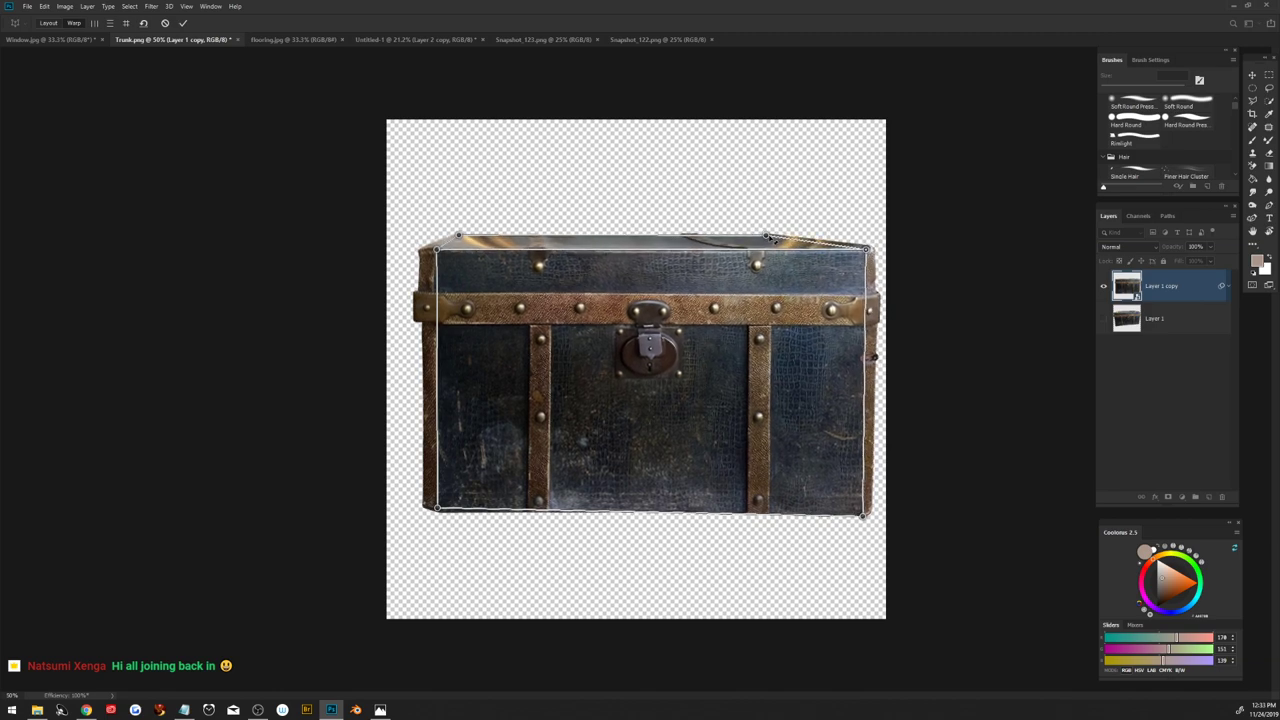
drag(766, 237, 857, 244)
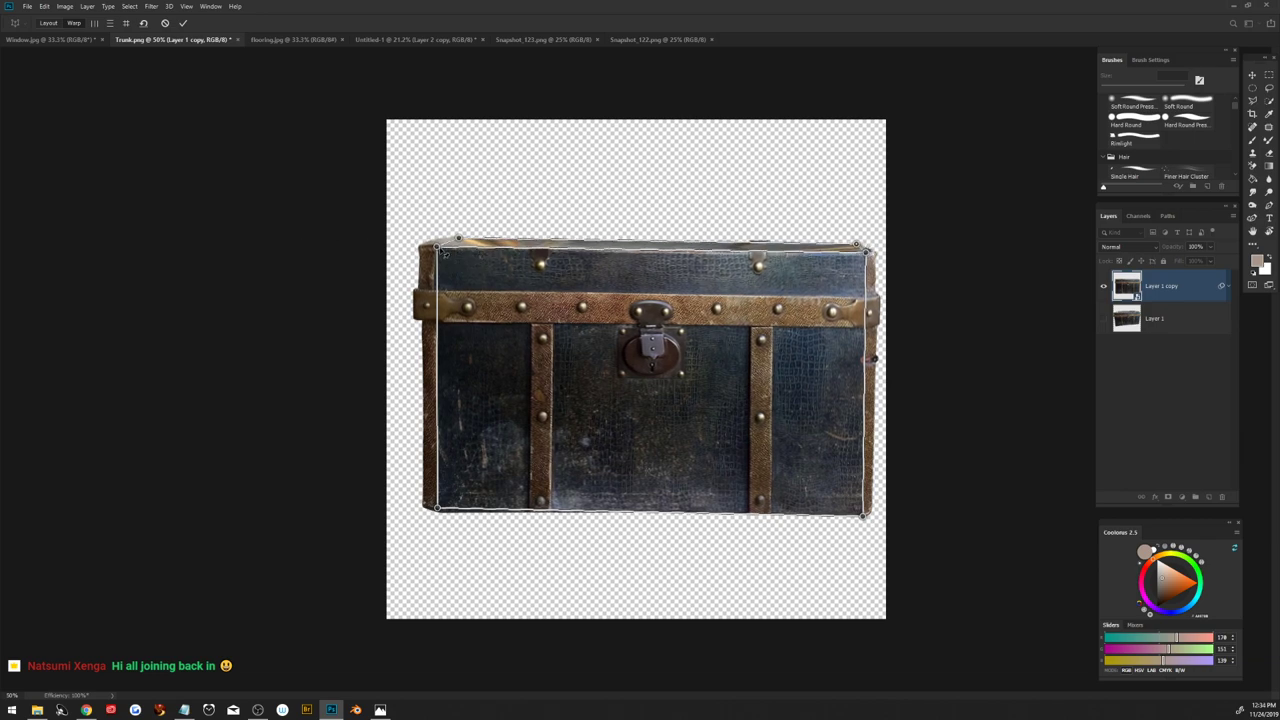
drag(459, 240, 454, 243)
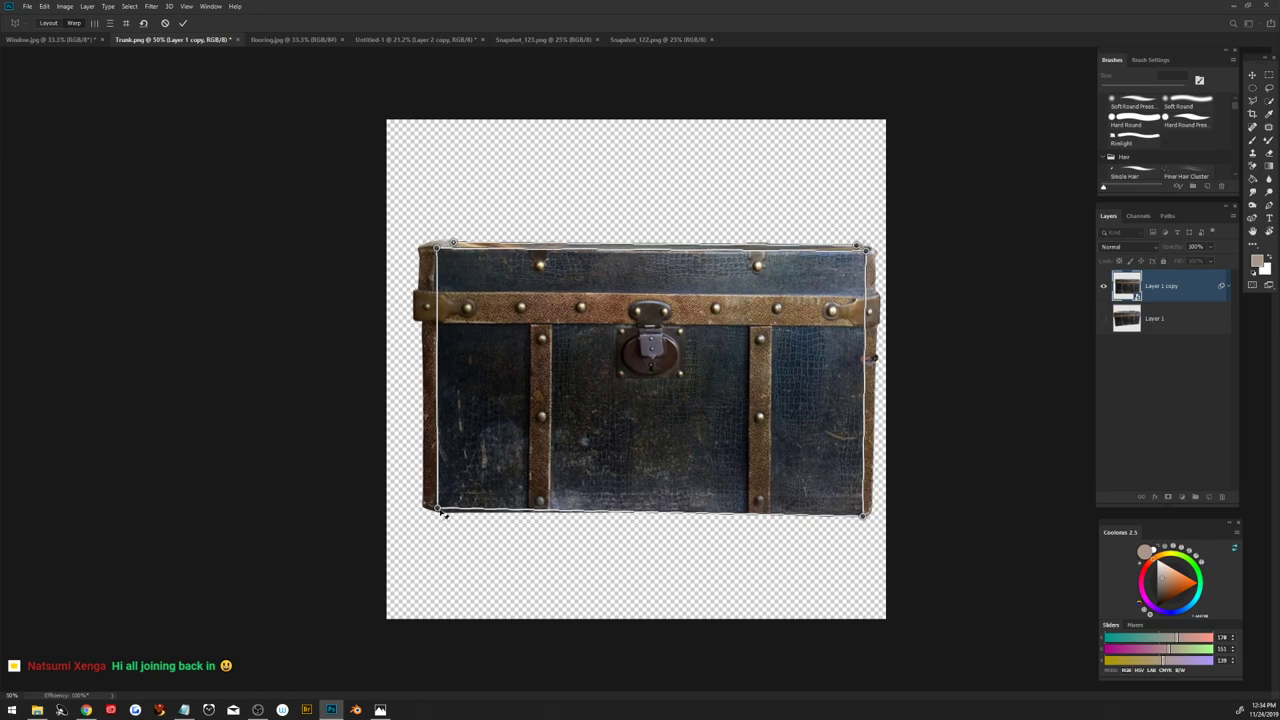
drag(441, 511, 437, 516)
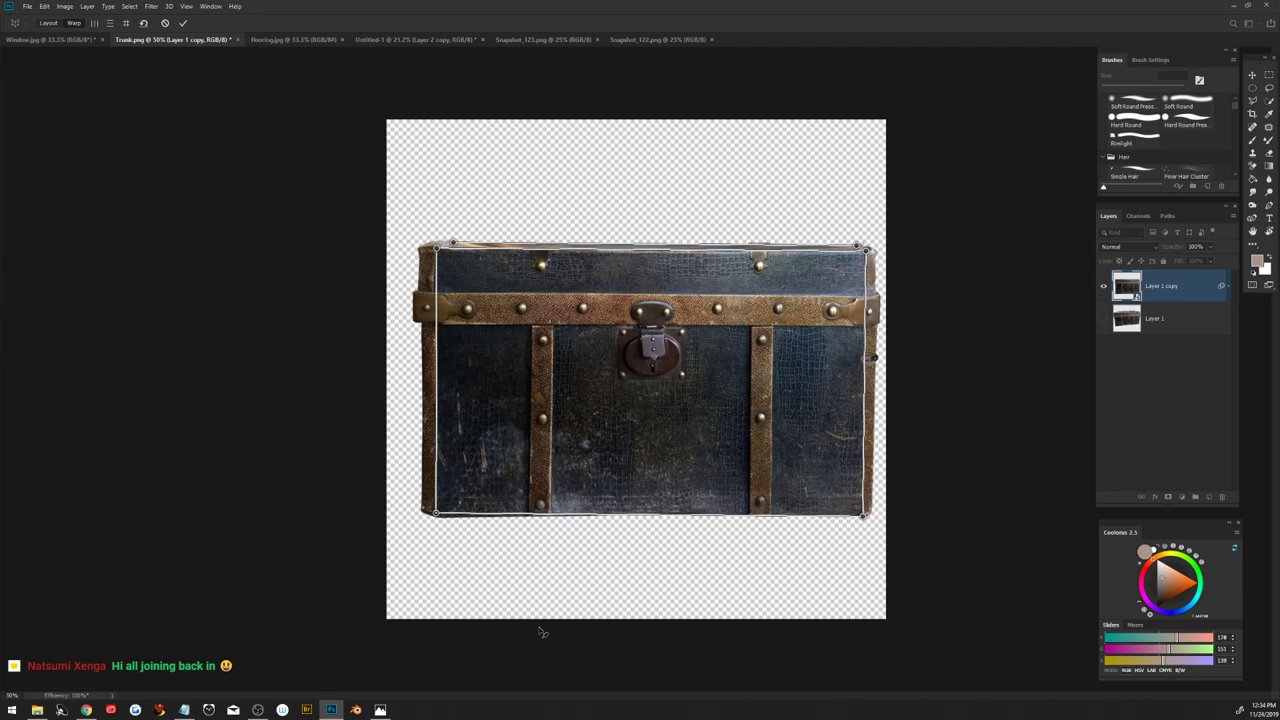
click(183, 24)
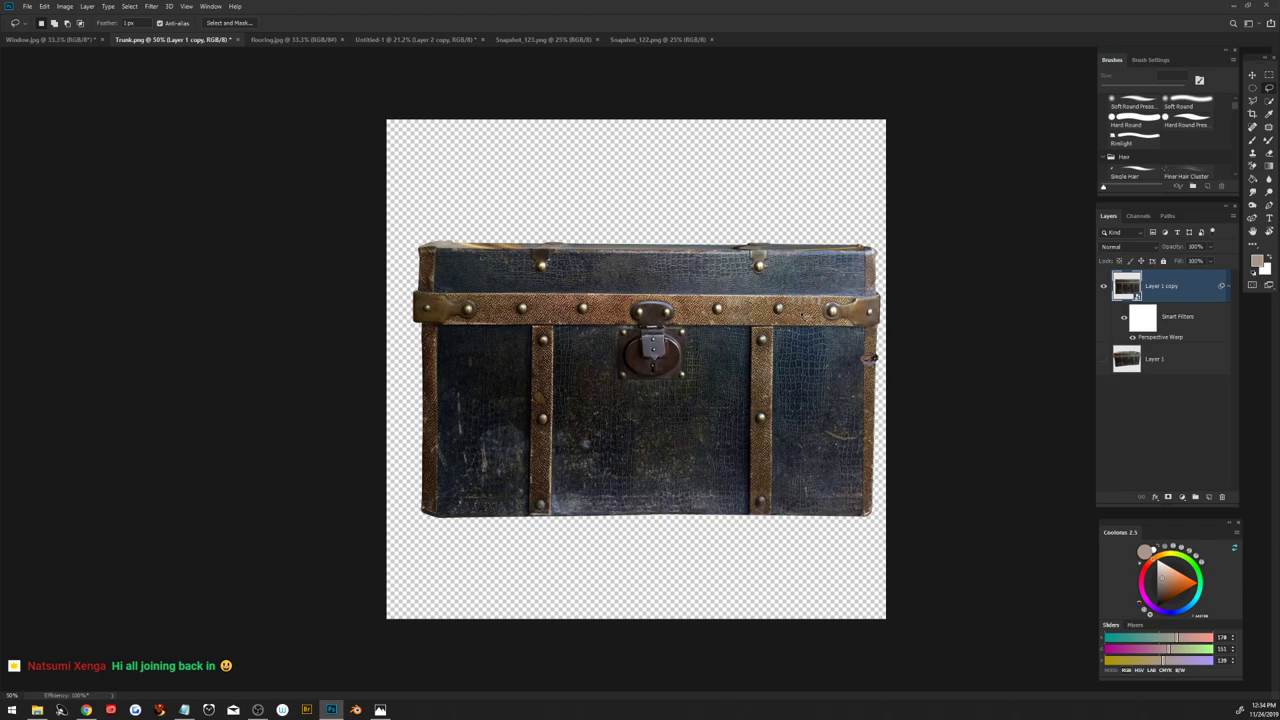
Step: Duplicate the warped trunk layer into Untitled-1 and move it to the stack's top
right_click(1194, 293)
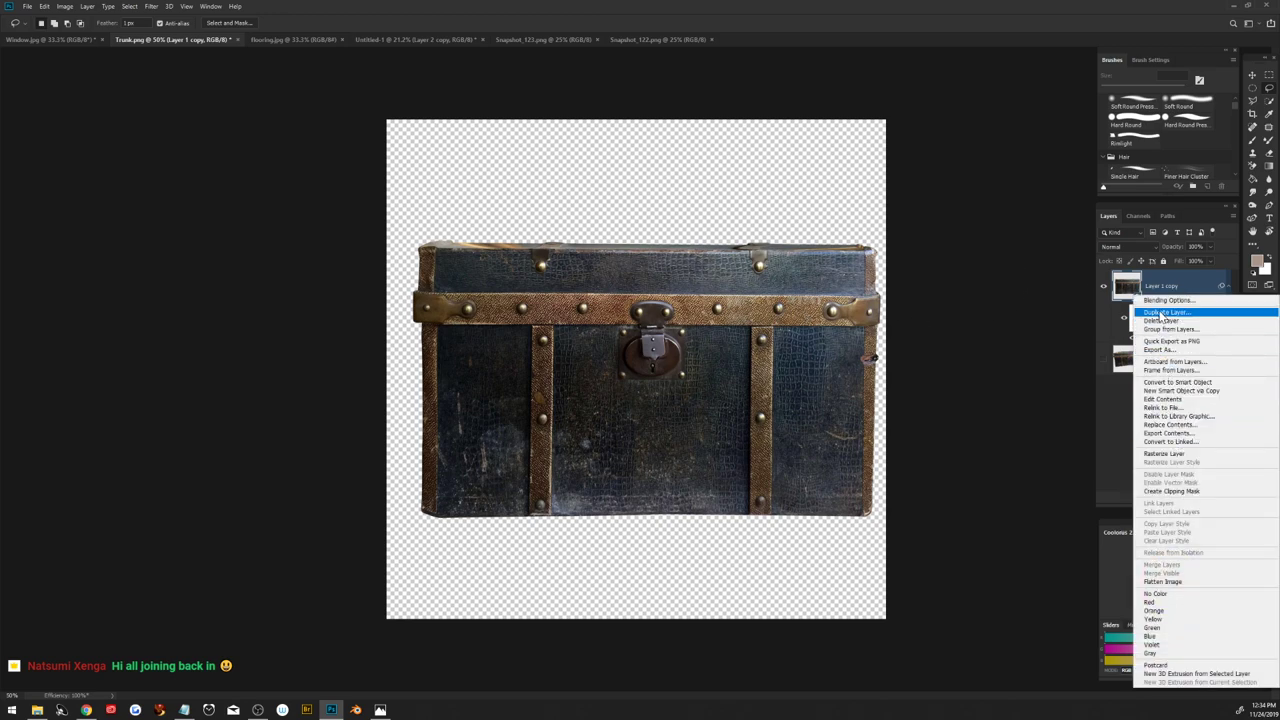
click(1161, 316)
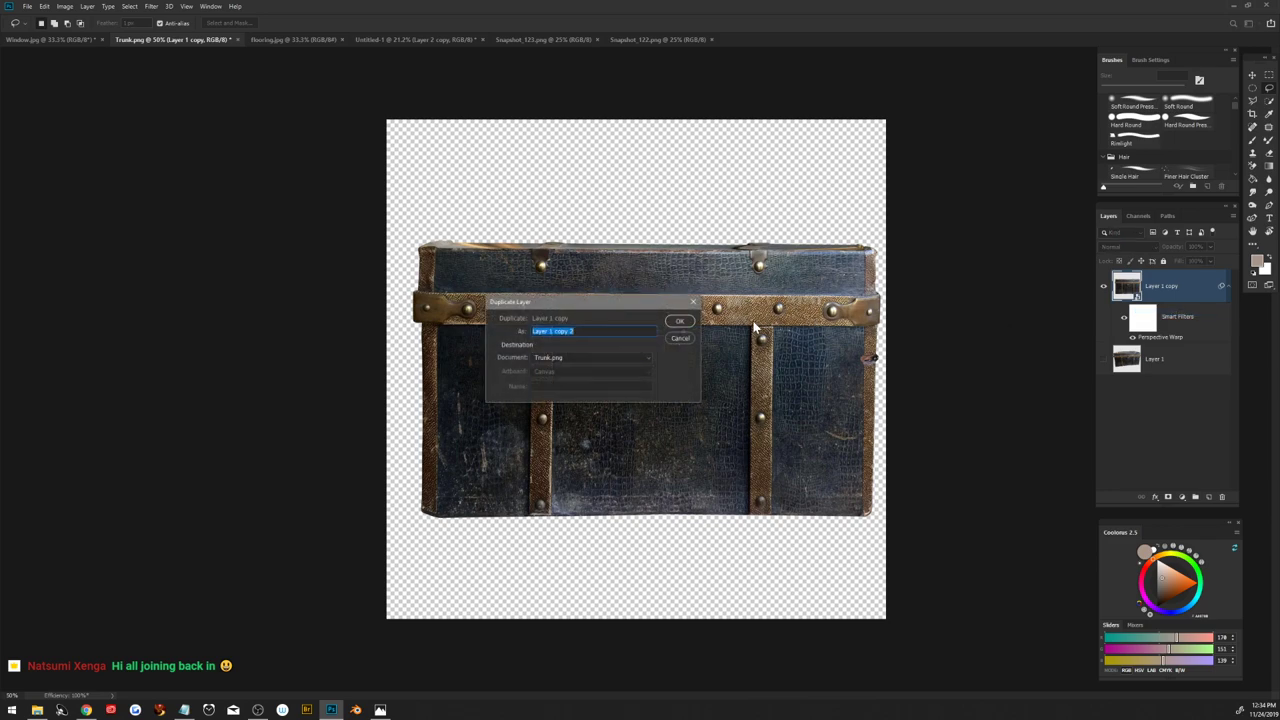
click(594, 357)
click(619, 392)
click(680, 321)
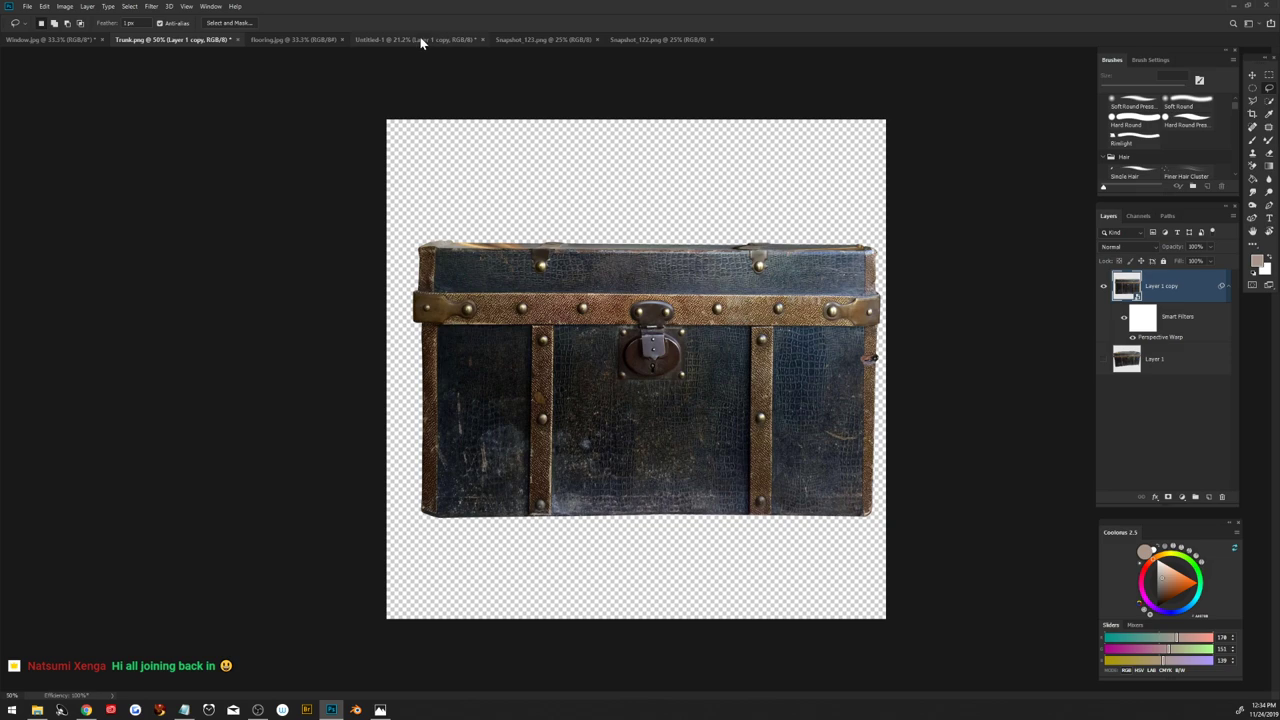
click(370, 39)
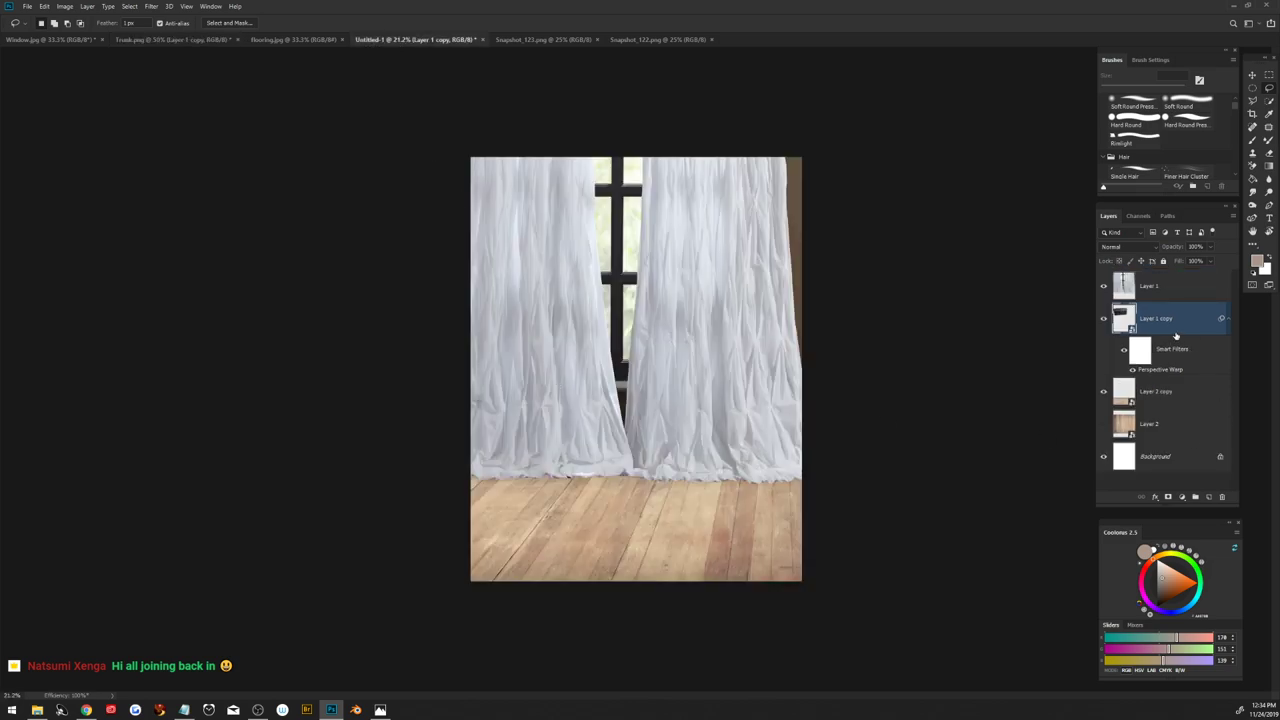
drag(1174, 325, 1169, 280)
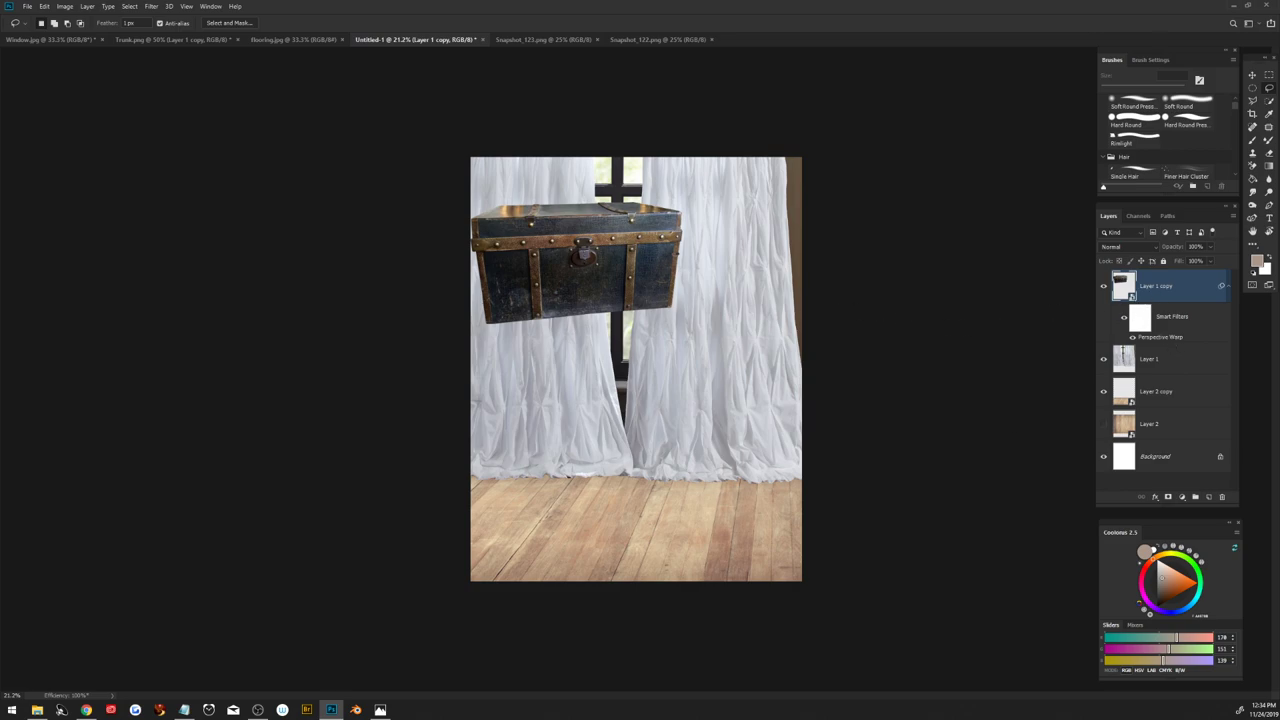
Step: Delete that trunk copy from Untitled-1 and rasterize the warped trunk in Trunk.png instead
click(86, 709)
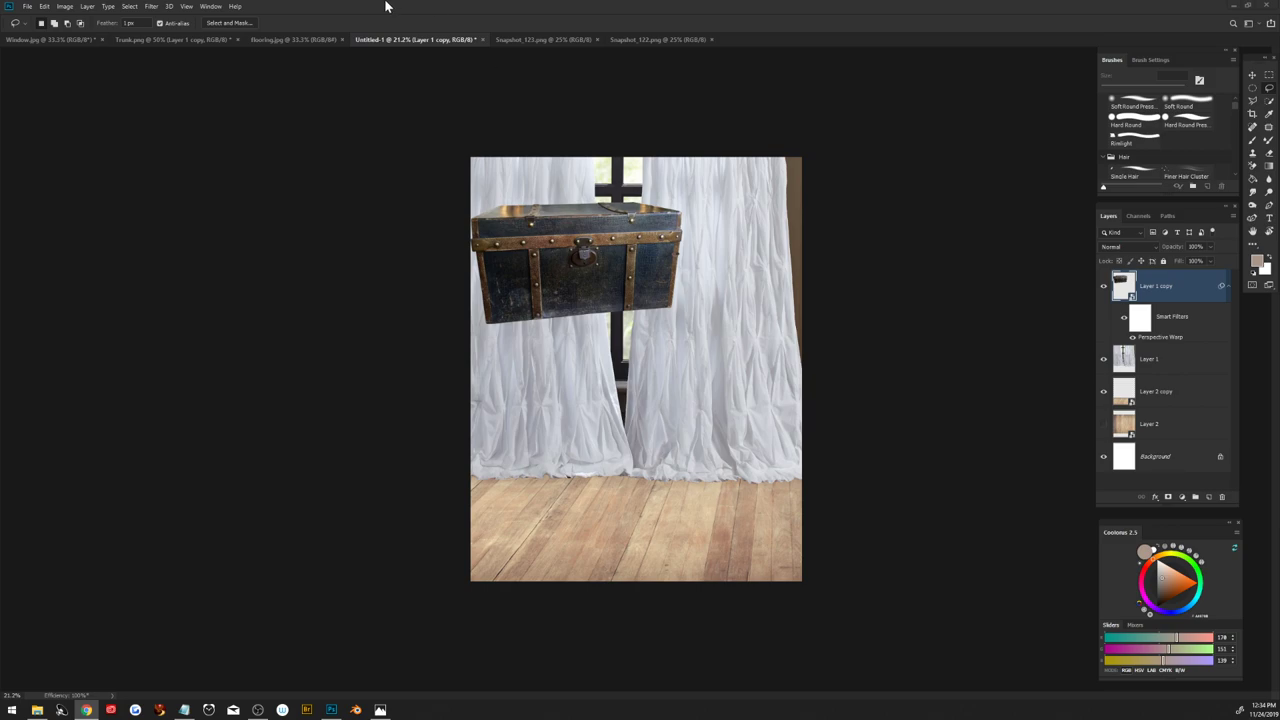
click(165, 518)
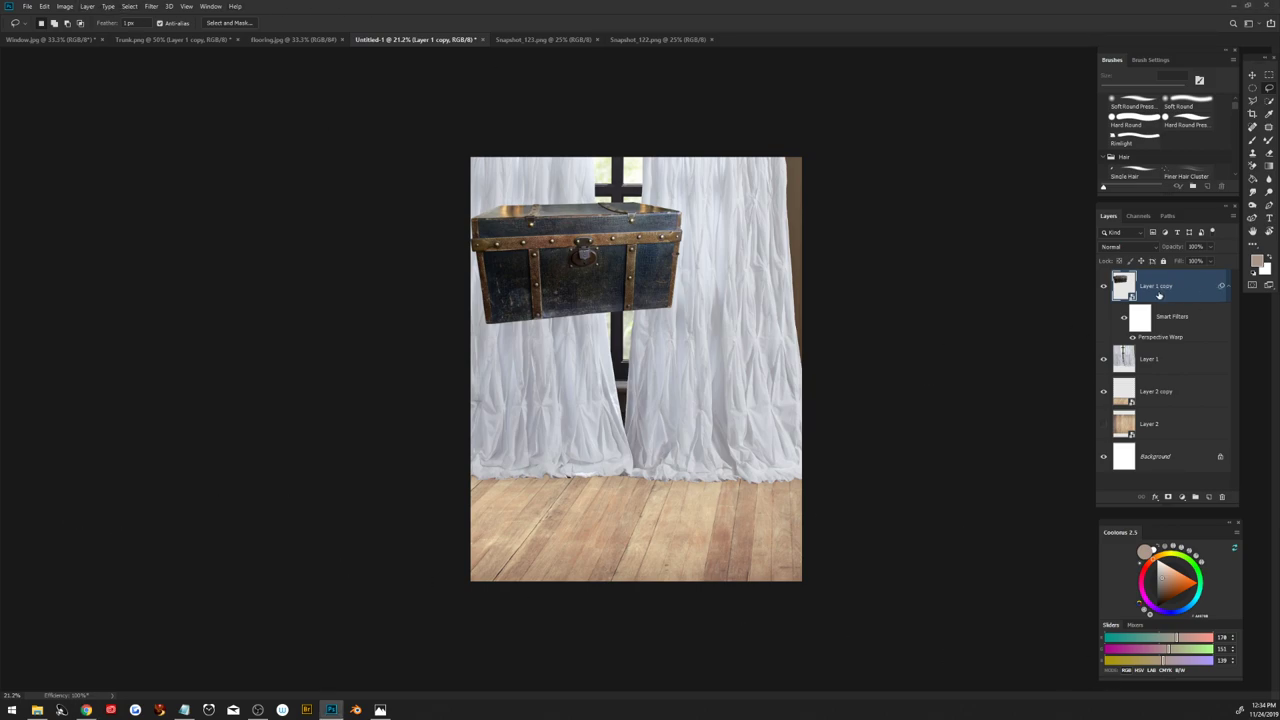
drag(1158, 290, 1221, 497)
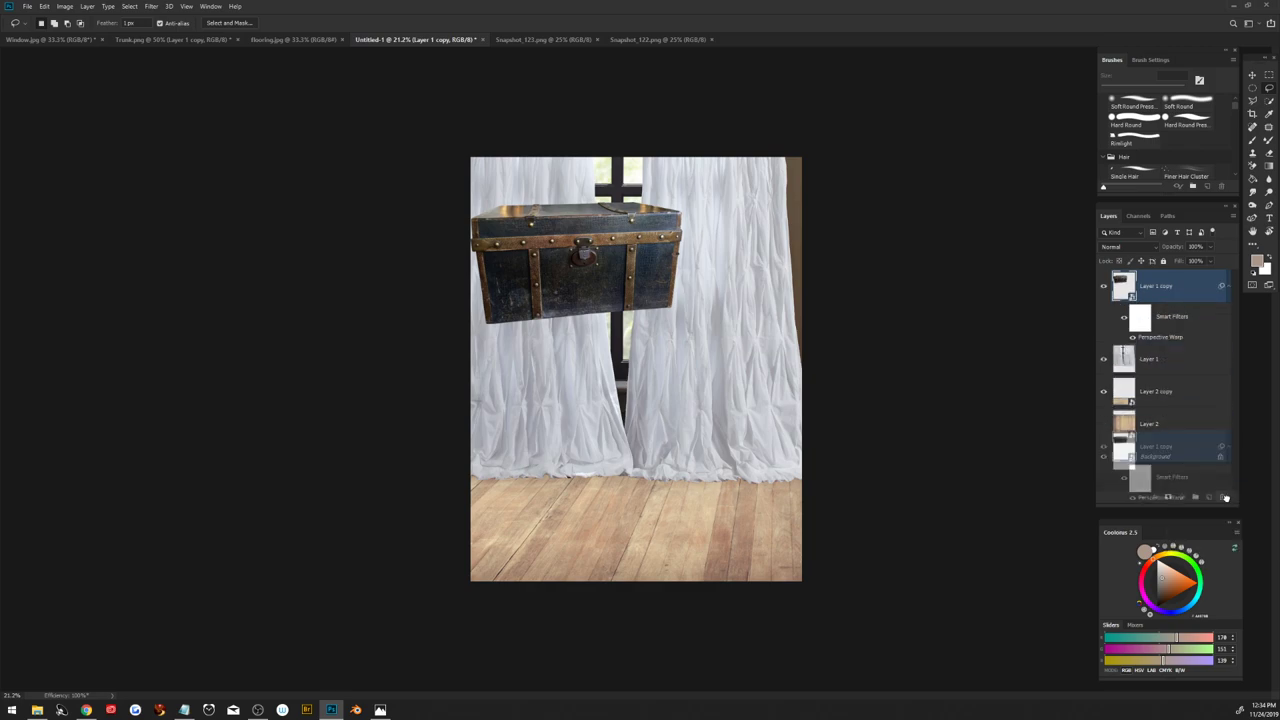
click(179, 42)
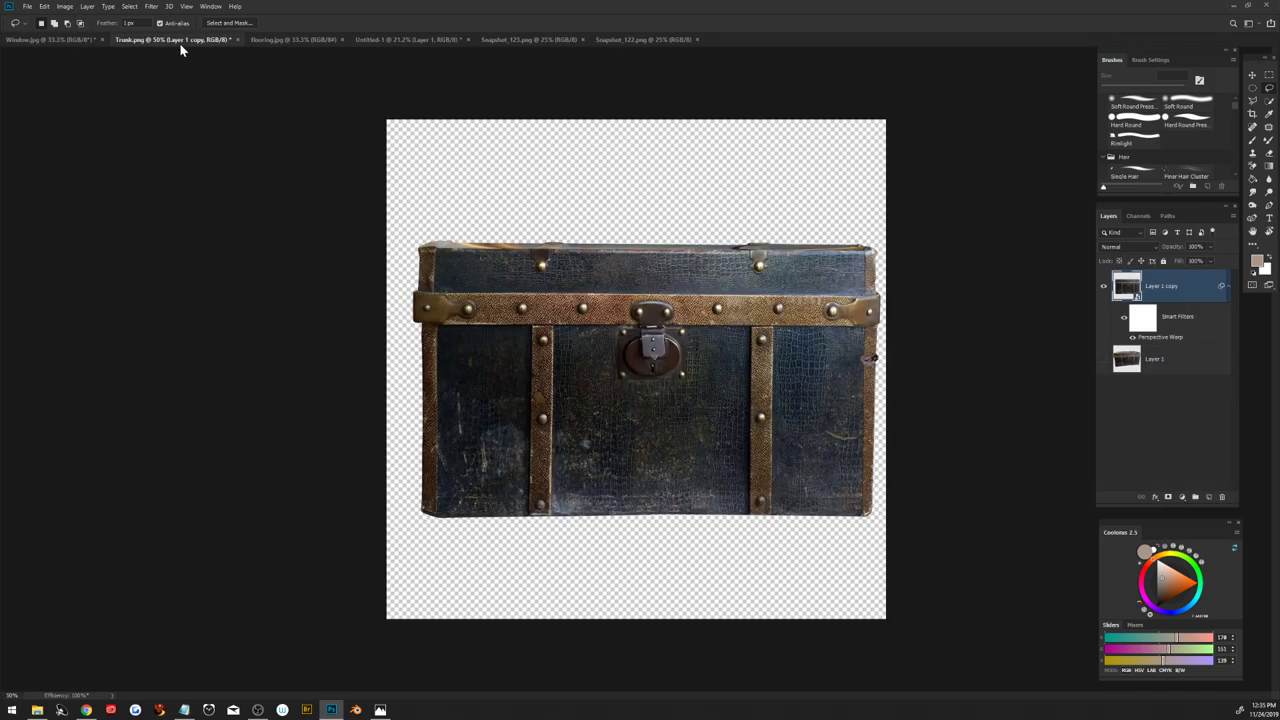
right_click(1151, 298)
click(1179, 452)
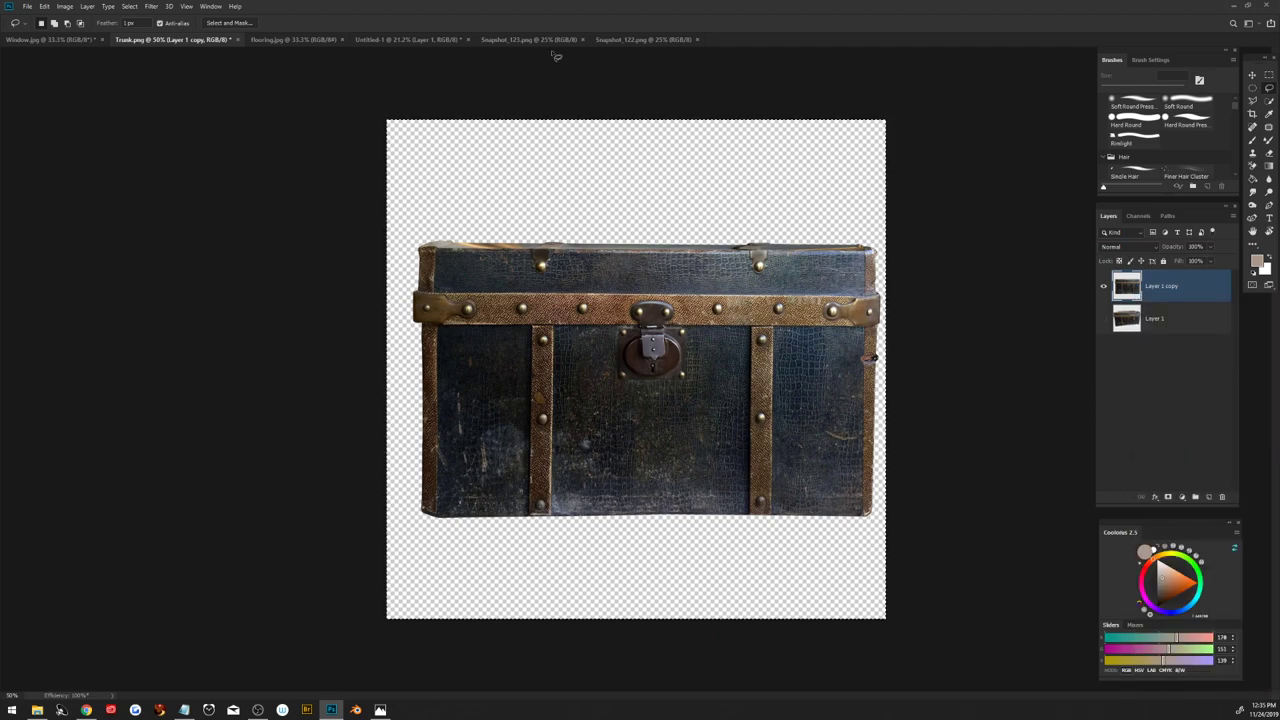
click(430, 39)
Step: Paste the trunk as Layer 3, make it a smart object, and enlarge it to 212.71% at lower right
key(ctrl+v)
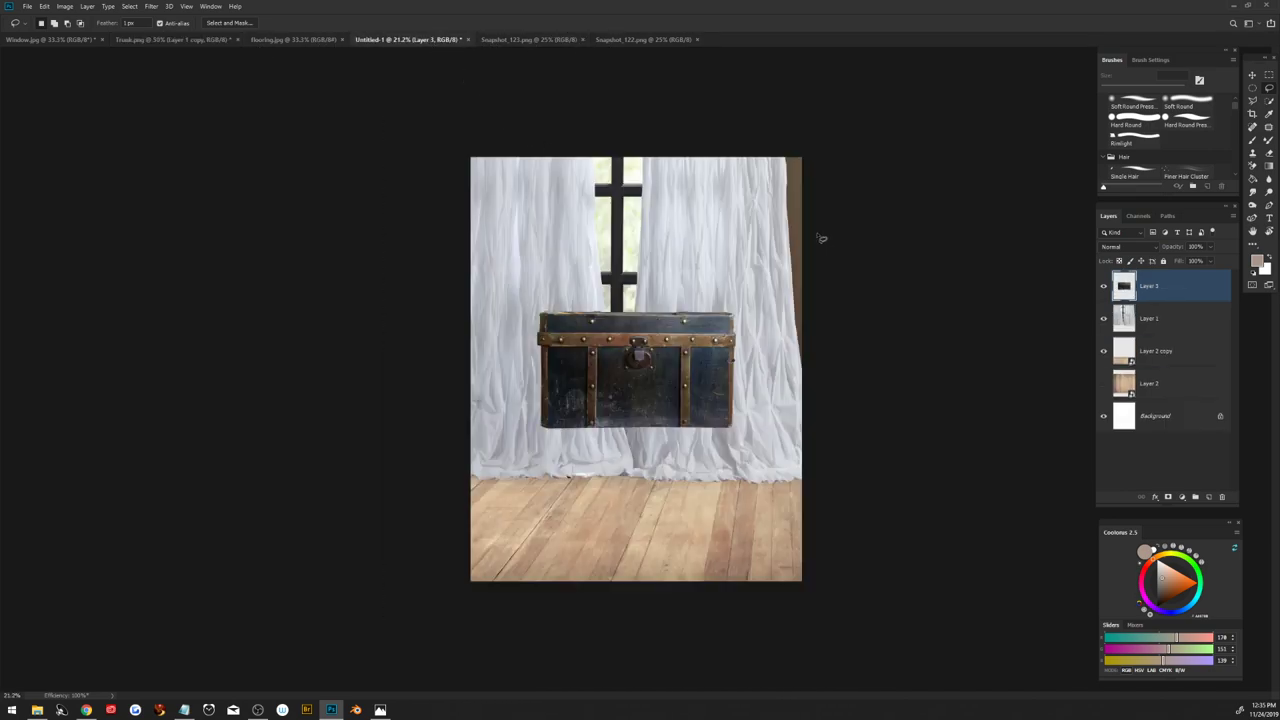
right_click(1146, 302)
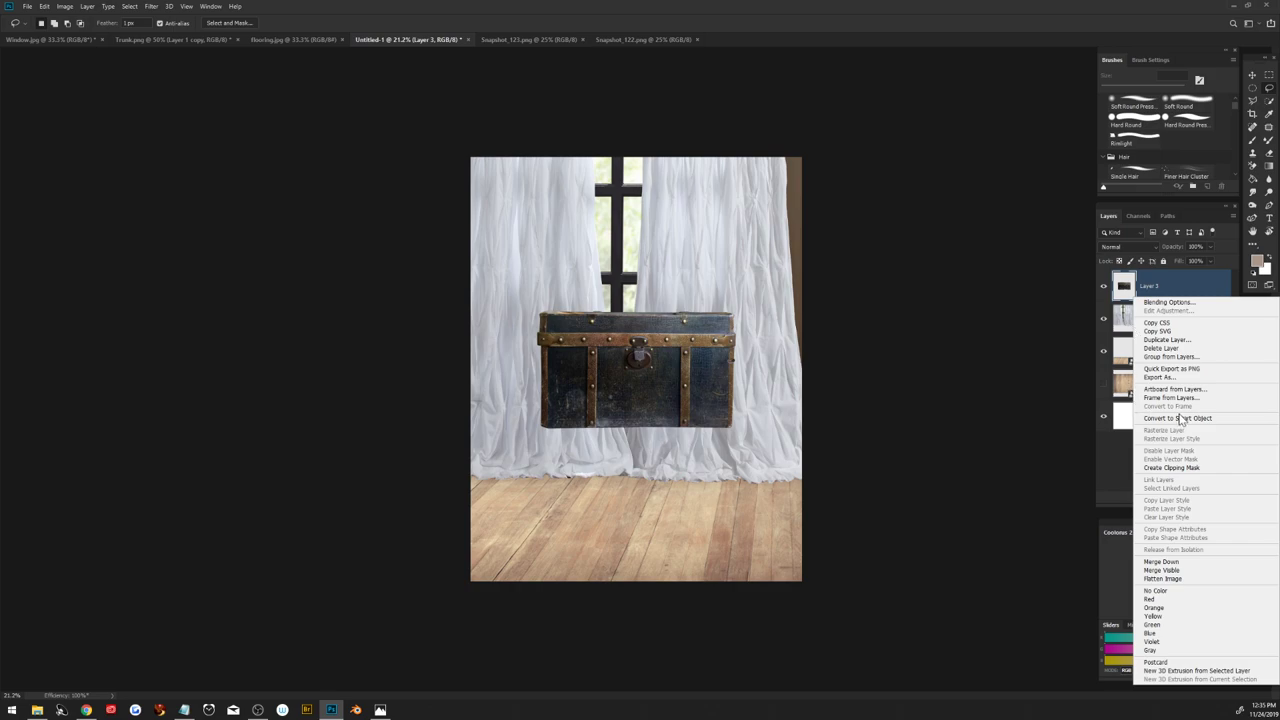
click(1178, 420)
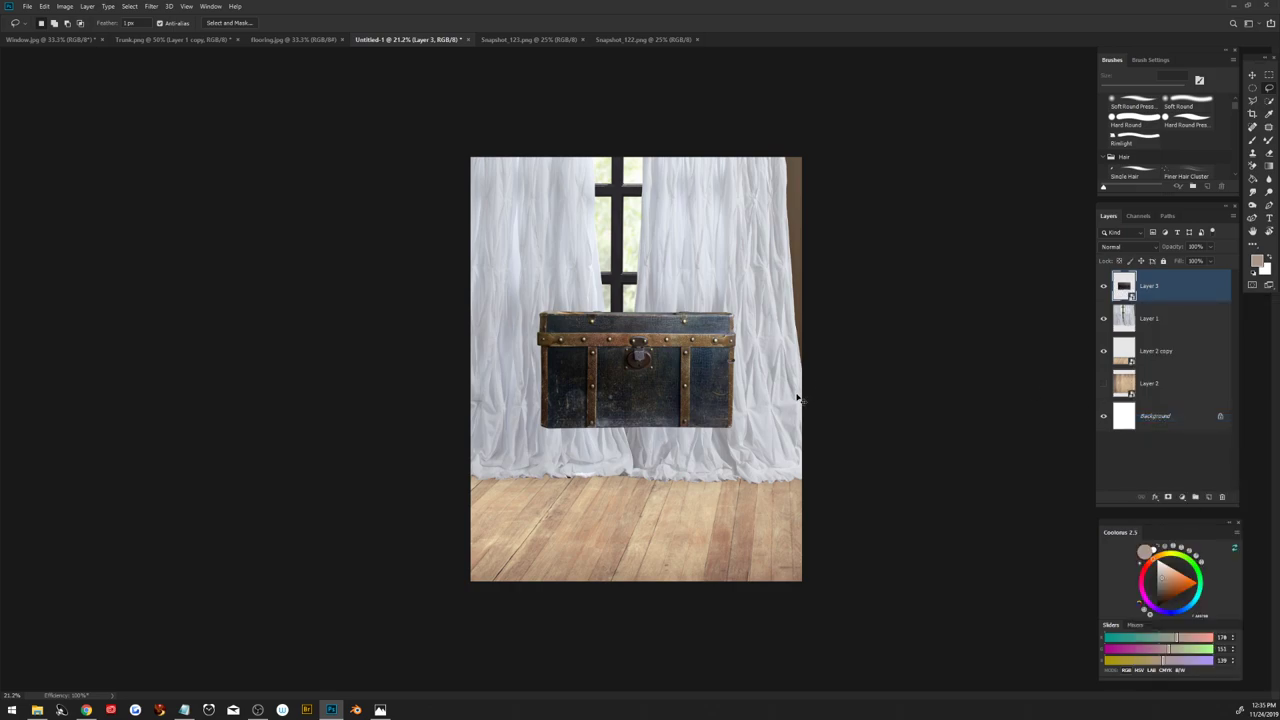
key(ctrl+t)
drag(736, 310, 968, 172)
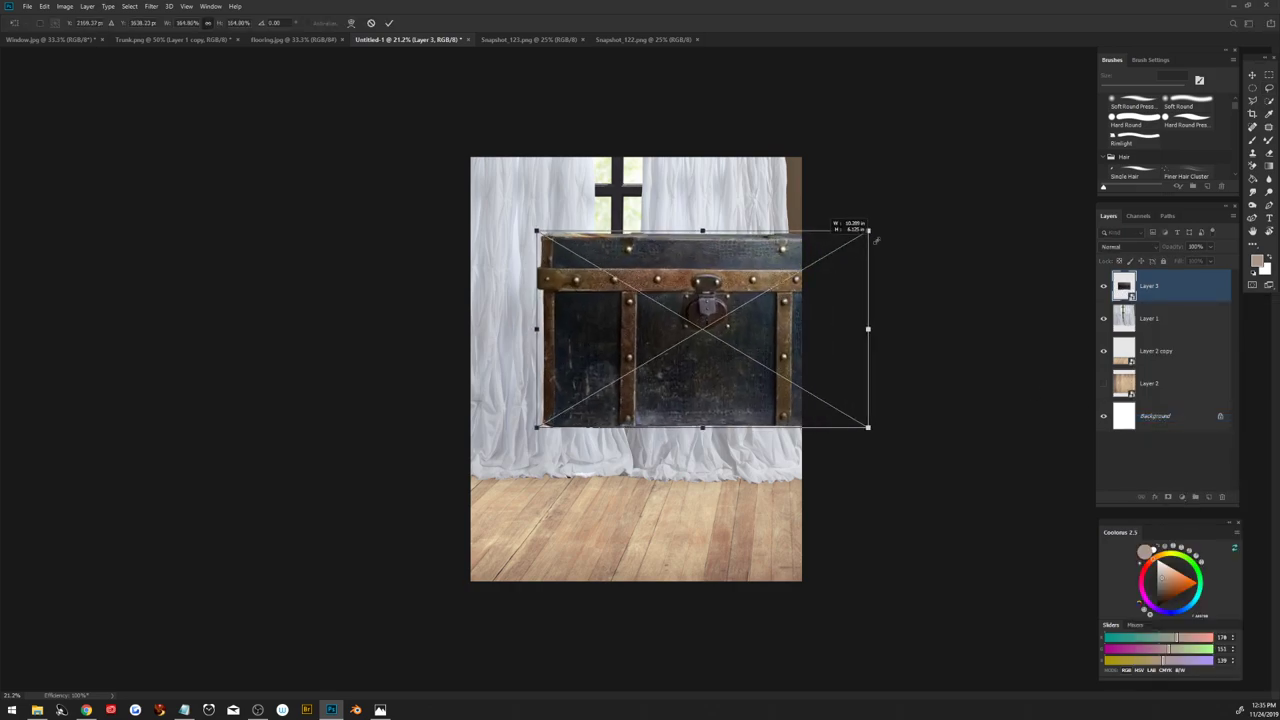
mouse_move(822, 317)
mouse_down()
mouse_move(852, 407)
mouse_move(903, 447)
mouse_up()
drag(1050, 325, 1043, 329)
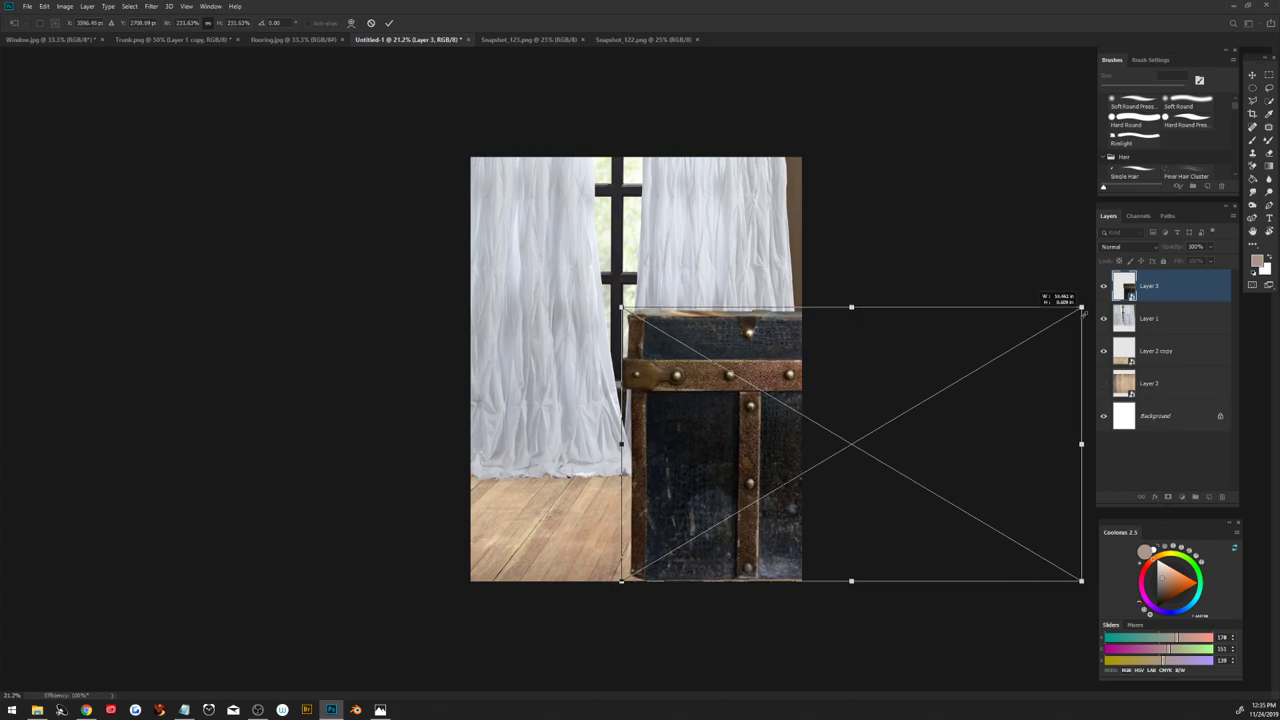
click(390, 23)
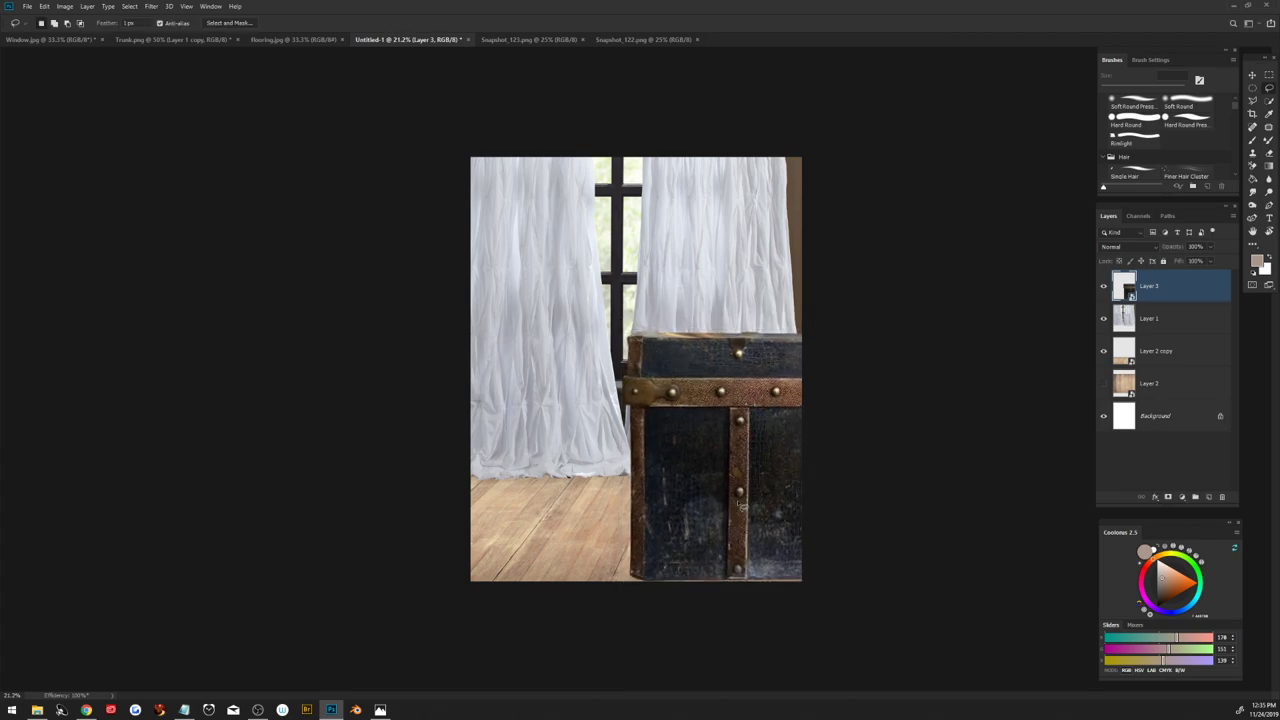
Step: Lower the trunk slightly onto the floor, then bring up the Snapshot_123.png silhouette
key(ctrl+t)
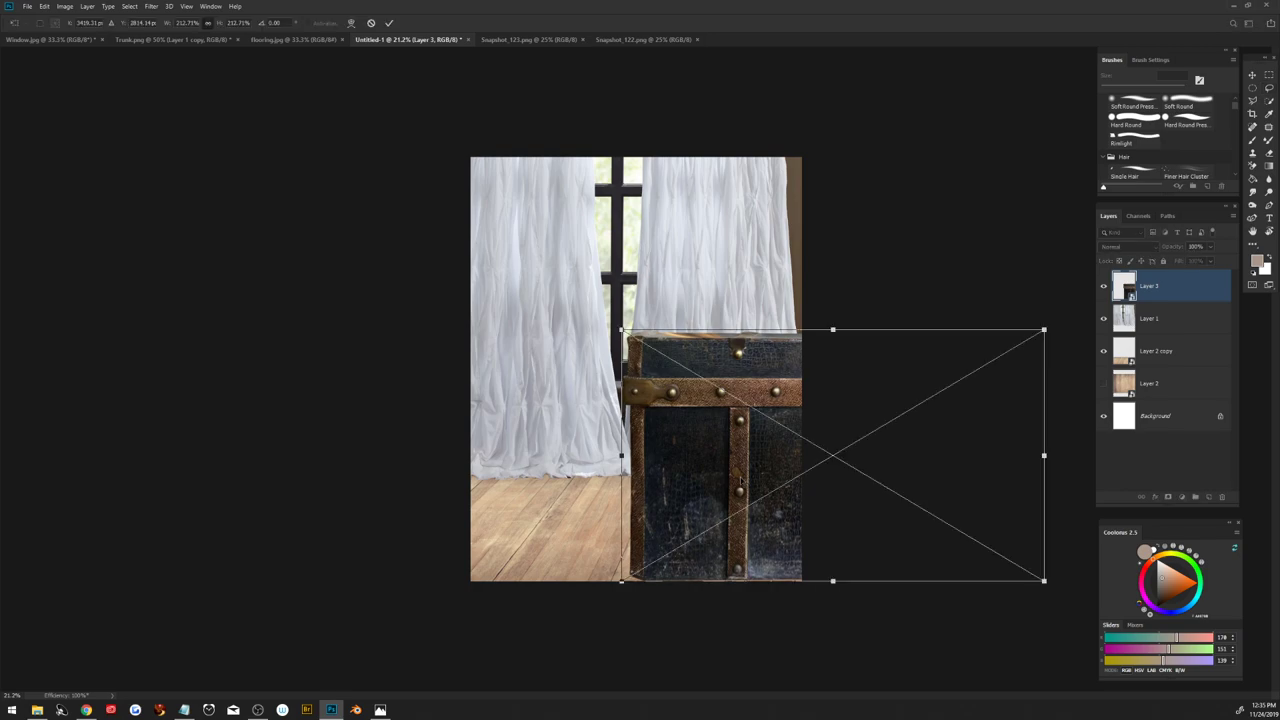
drag(740, 481, 740, 485)
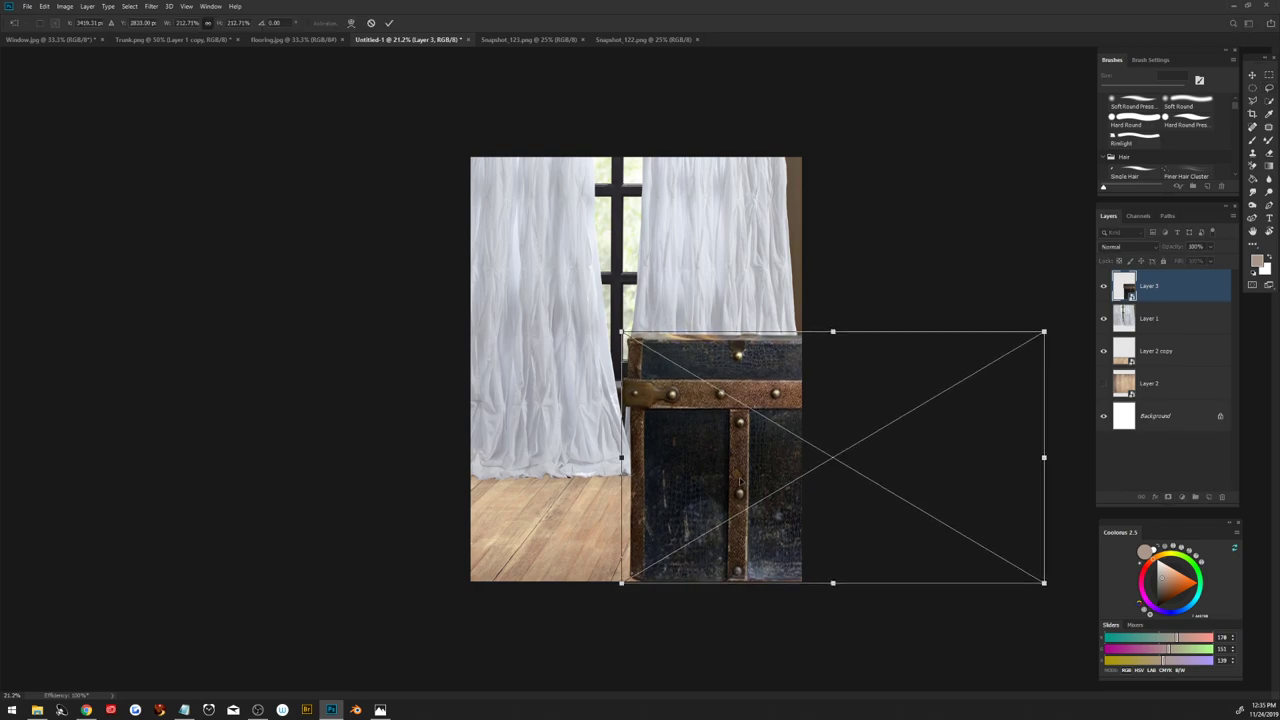
click(389, 23)
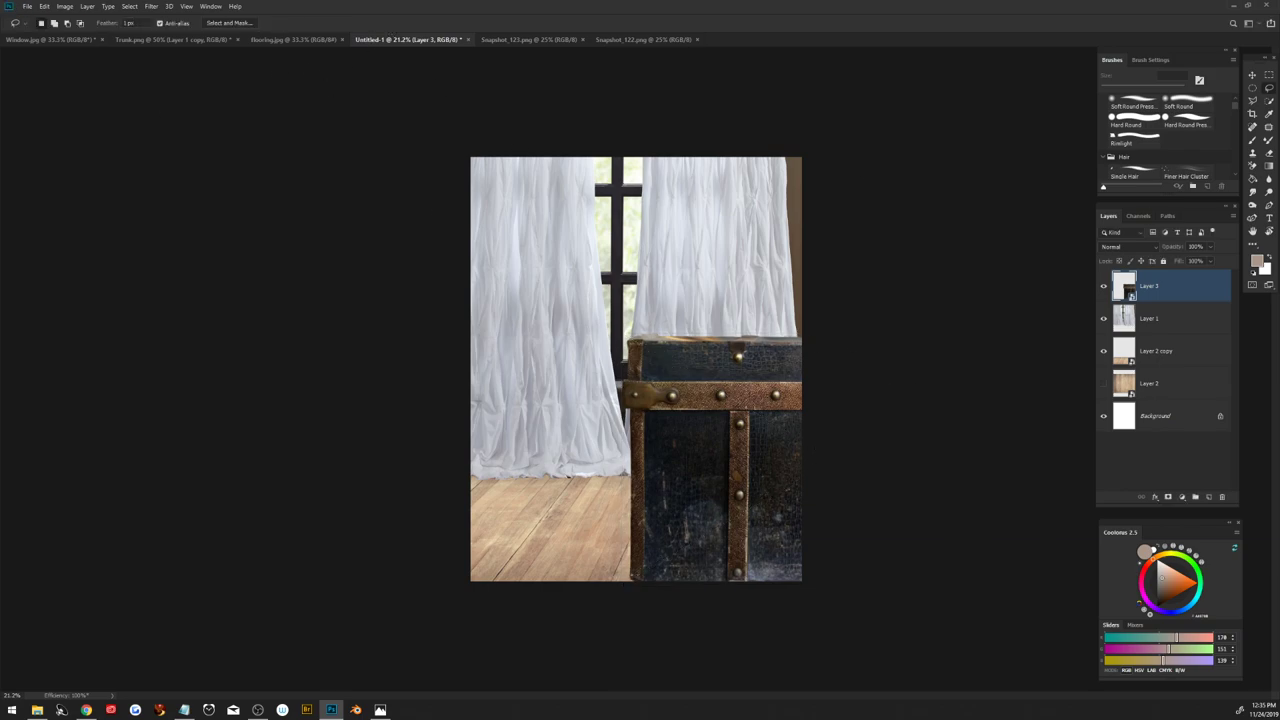
click(86, 709)
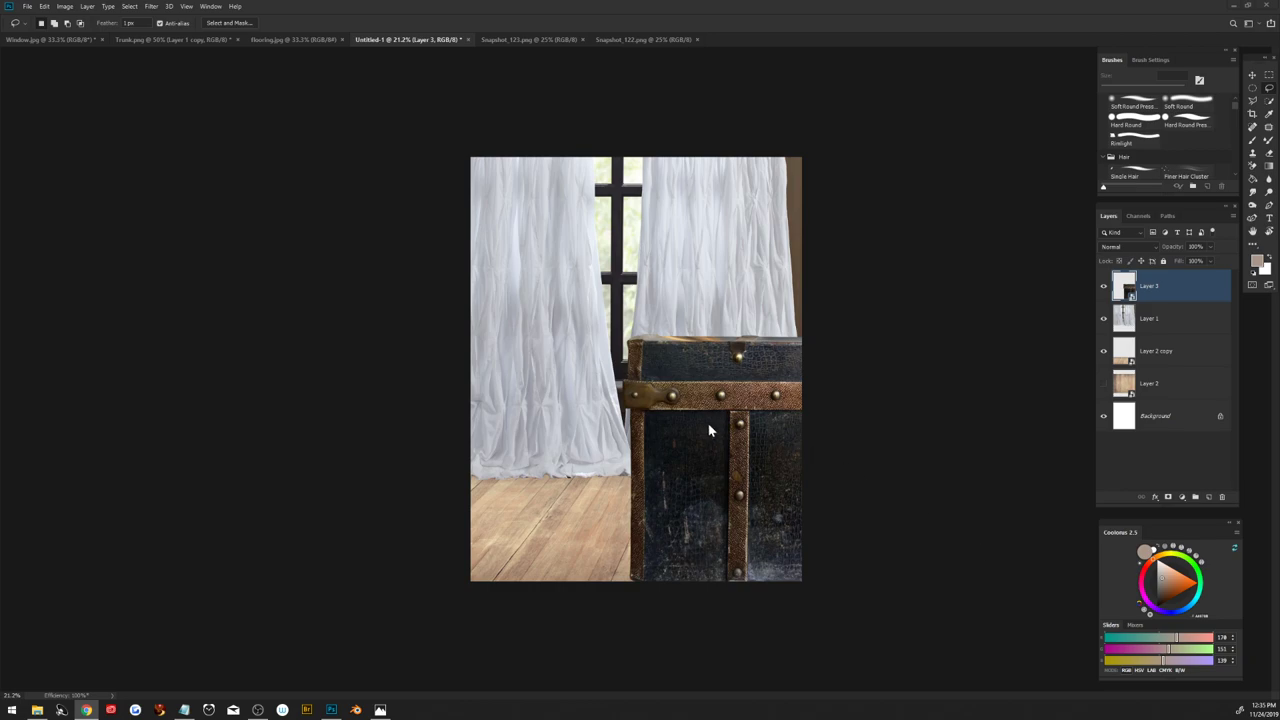
click(522, 40)
Step: Invert the silhouette, paste it as Snapshot_122.png's layer mask, and apply the mask
key(ctrl+i)
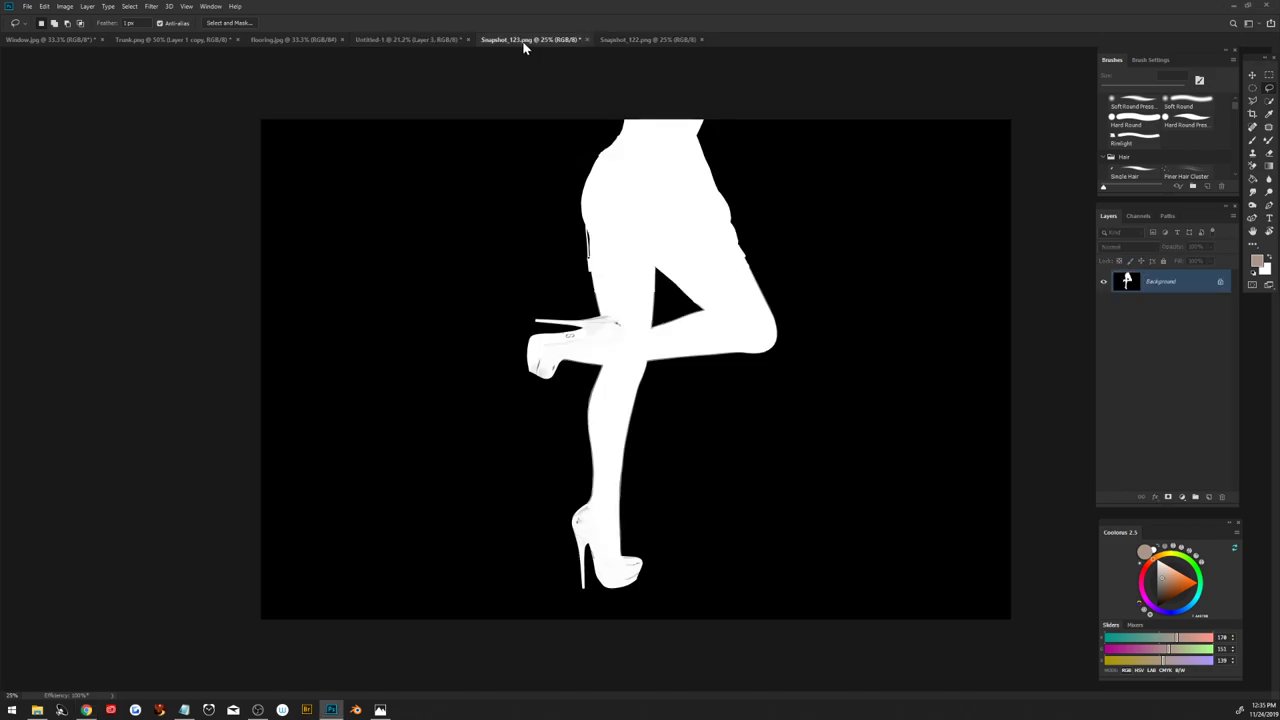
key(ctrl+a)
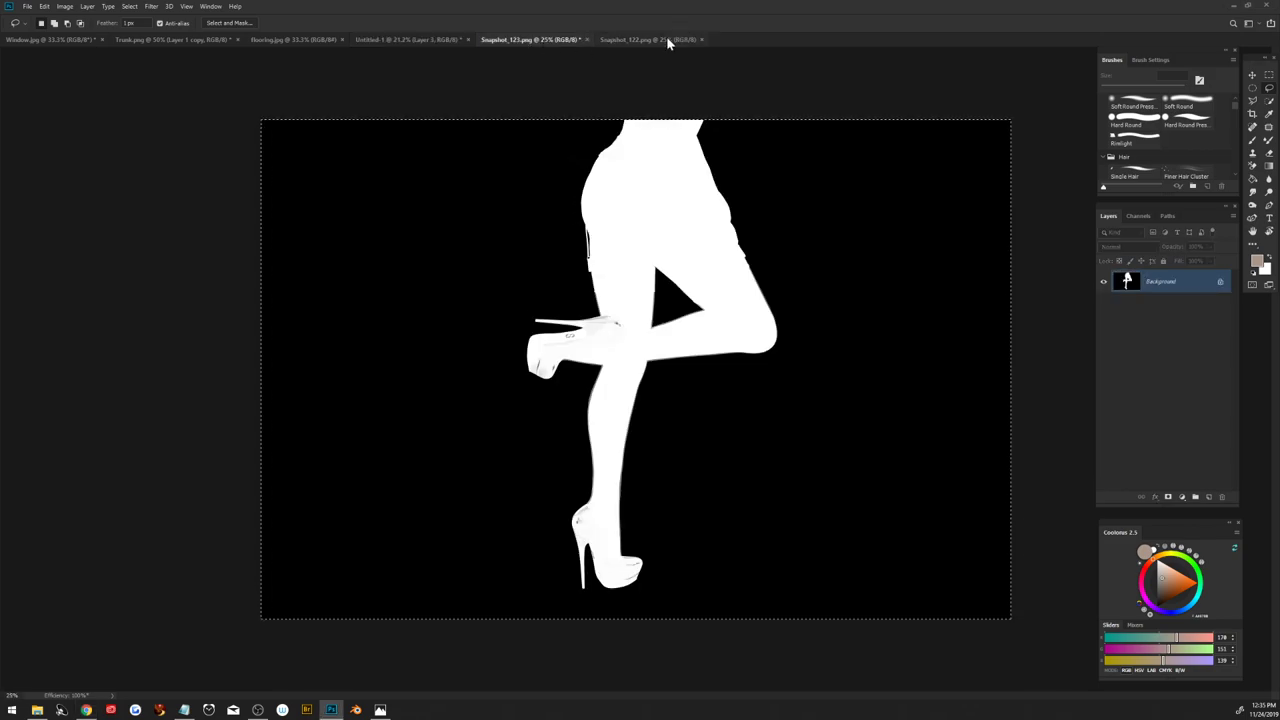
click(666, 39)
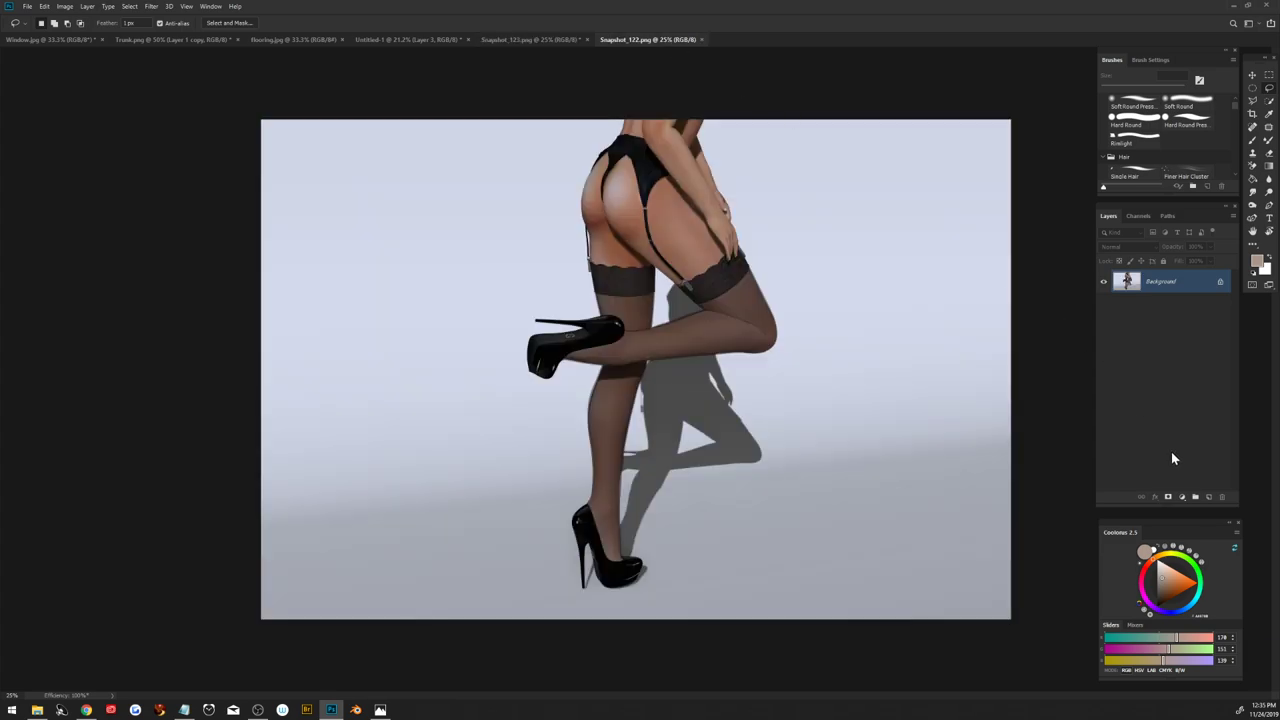
click(1168, 496)
alt+click(1160, 285)
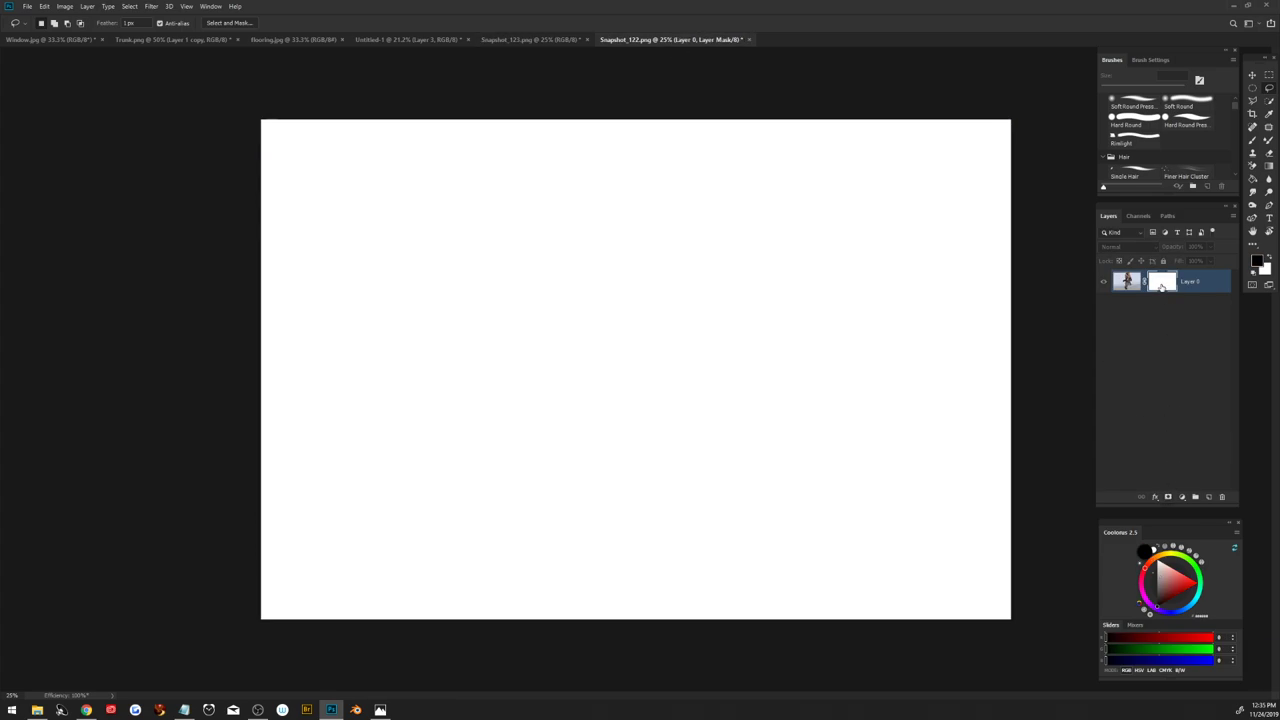
key(ctrl+v)
alt+click(1160, 285)
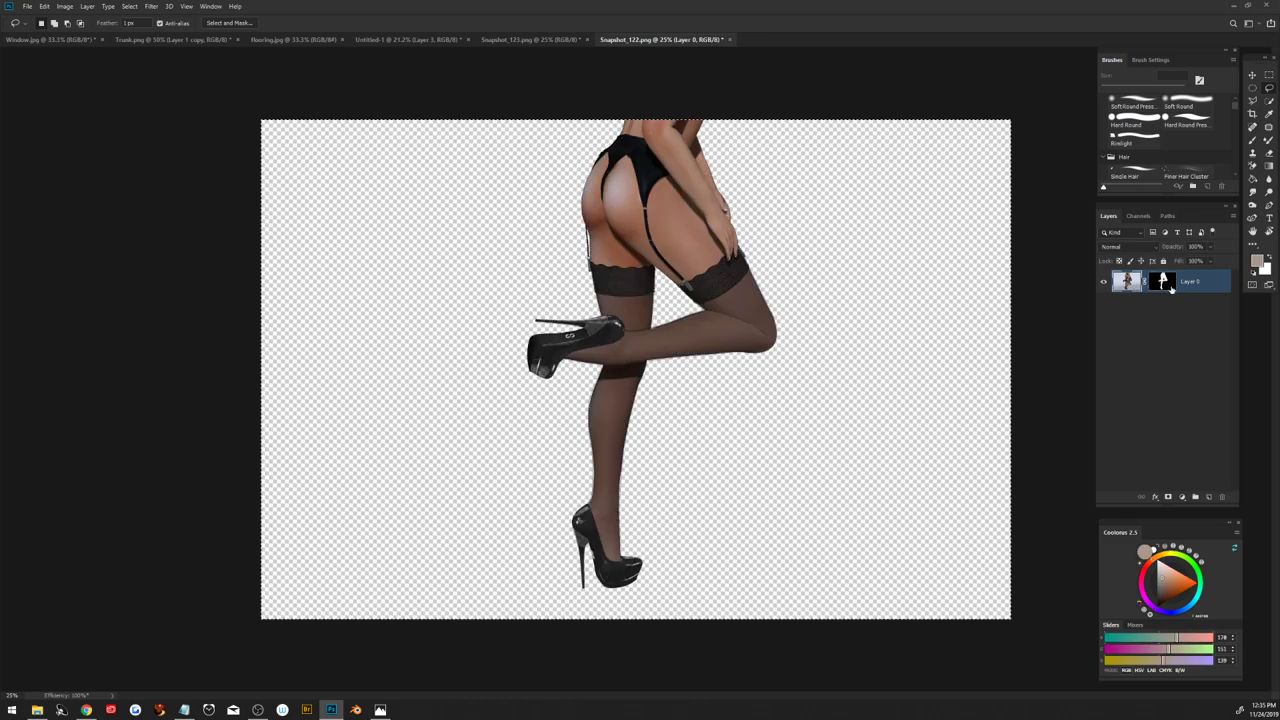
right_click(1163, 285)
click(1178, 313)
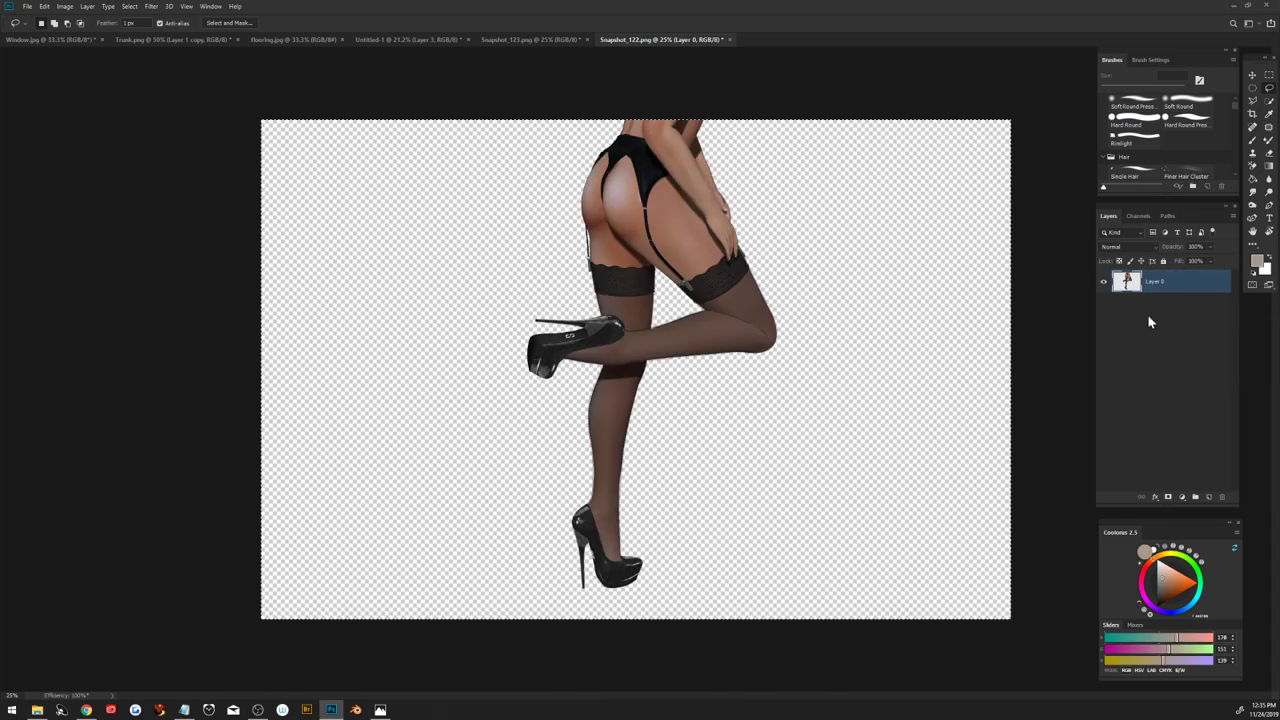
click(420, 40)
Step: Paste the legs as a smart object, duplicate it, delete Layer 2, and hide Layer 4
key(ctrl+v)
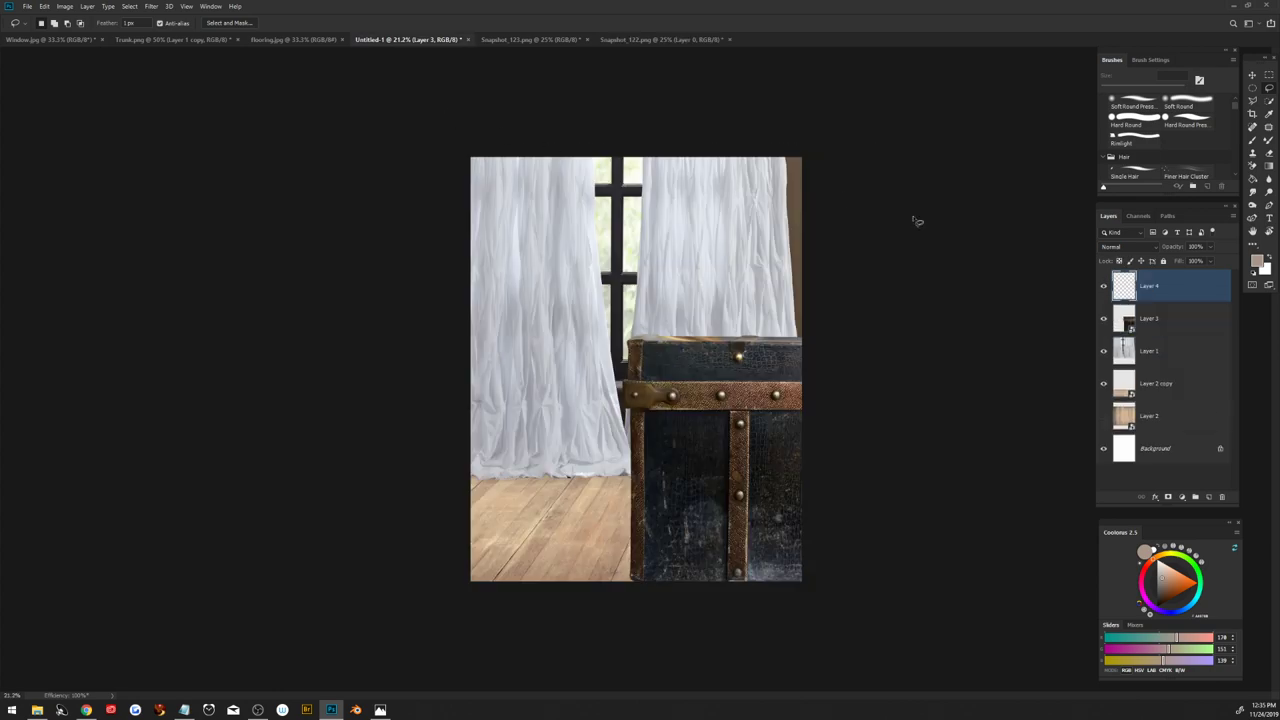
right_click(1136, 288)
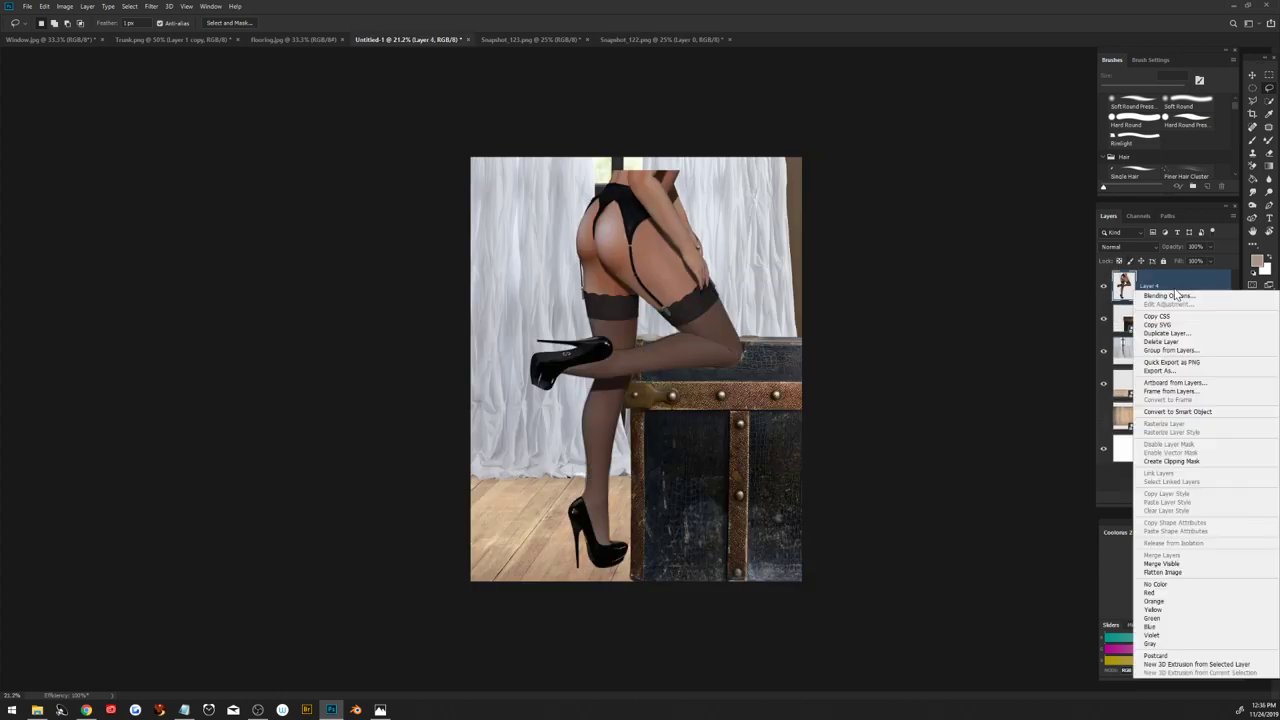
click(1183, 412)
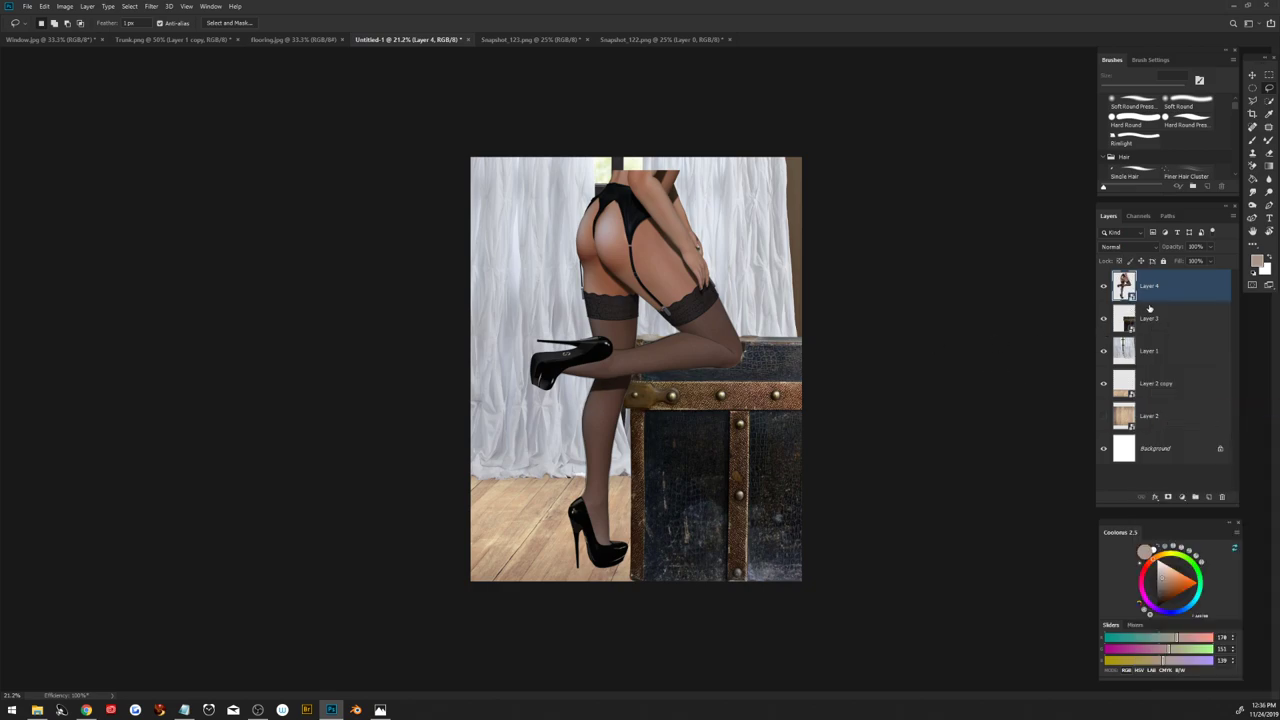
drag(1178, 290, 1208, 496)
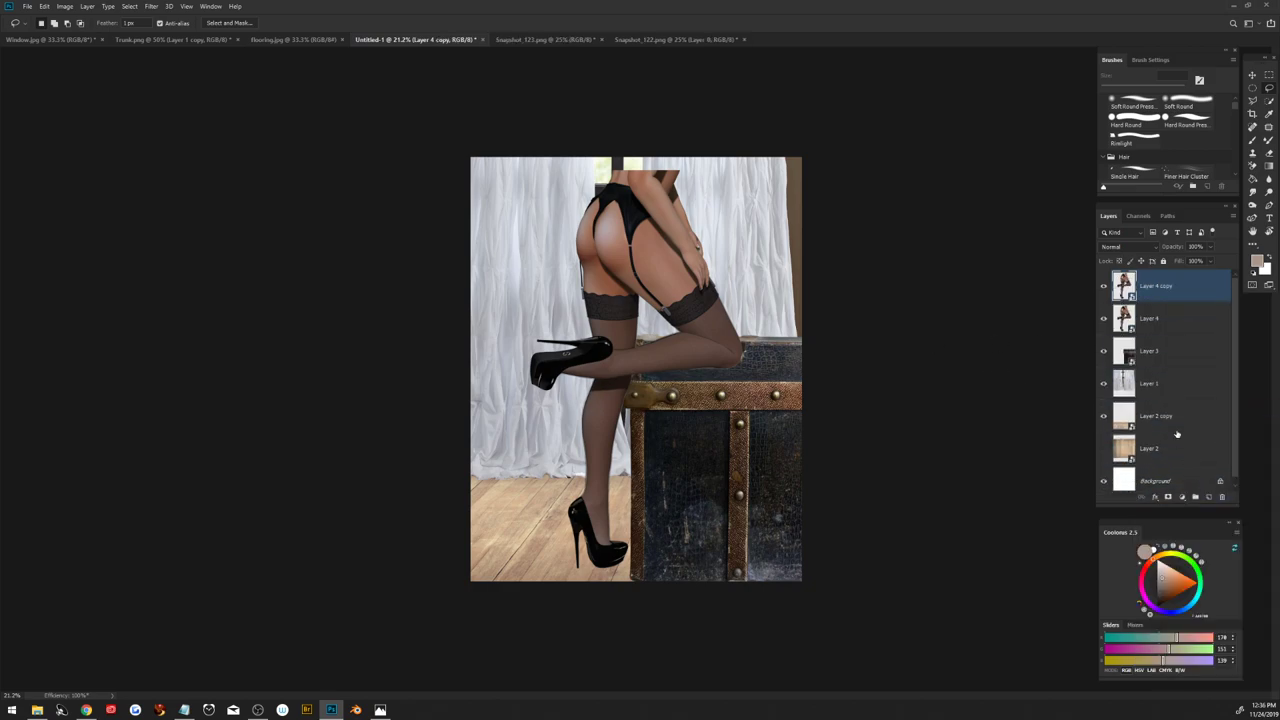
drag(1173, 451, 1221, 496)
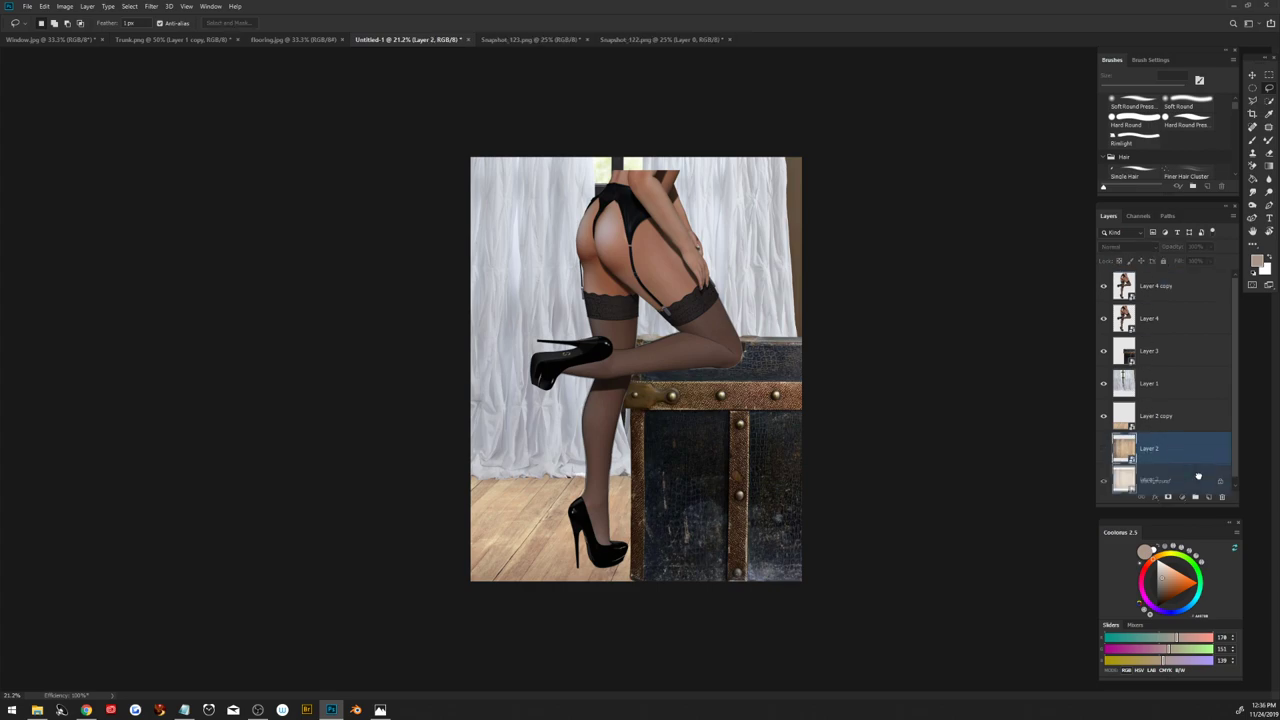
click(1163, 288)
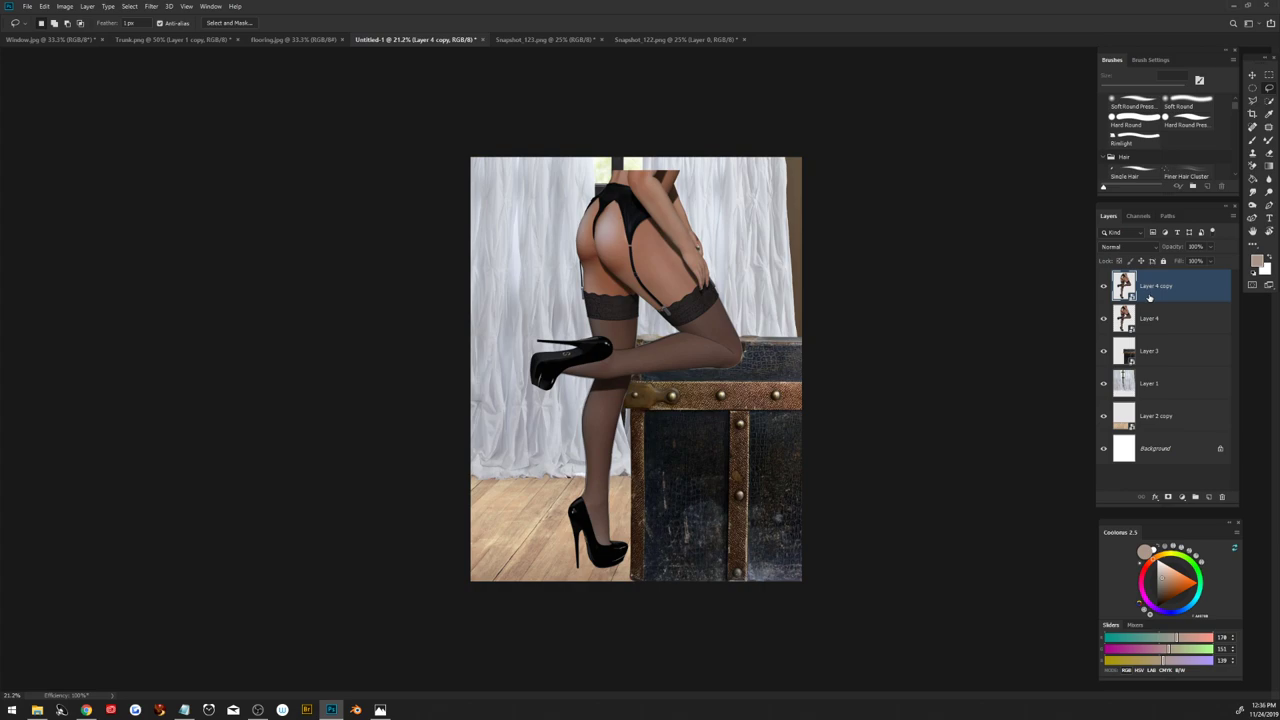
click(1104, 319)
Step: Scale the Layer 4 copy figure to 136.68% and position it over the trunk
key(ctrl+t)
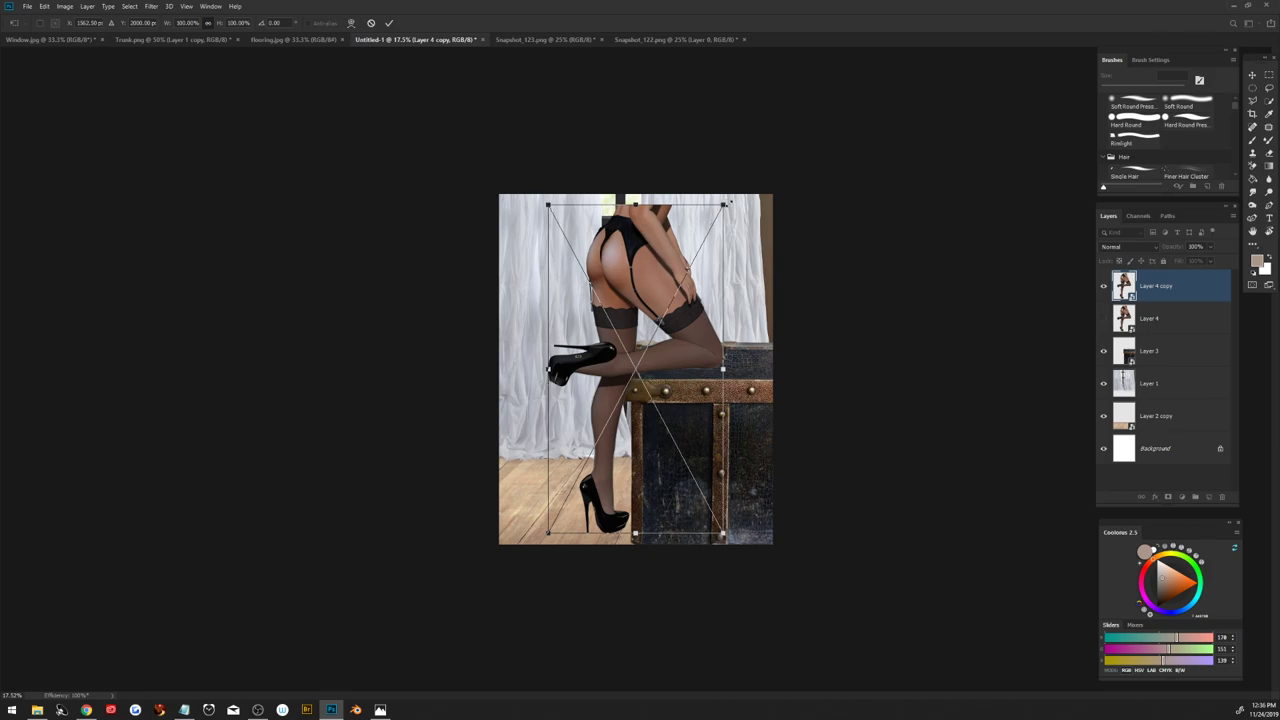
drag(724, 204, 810, 170)
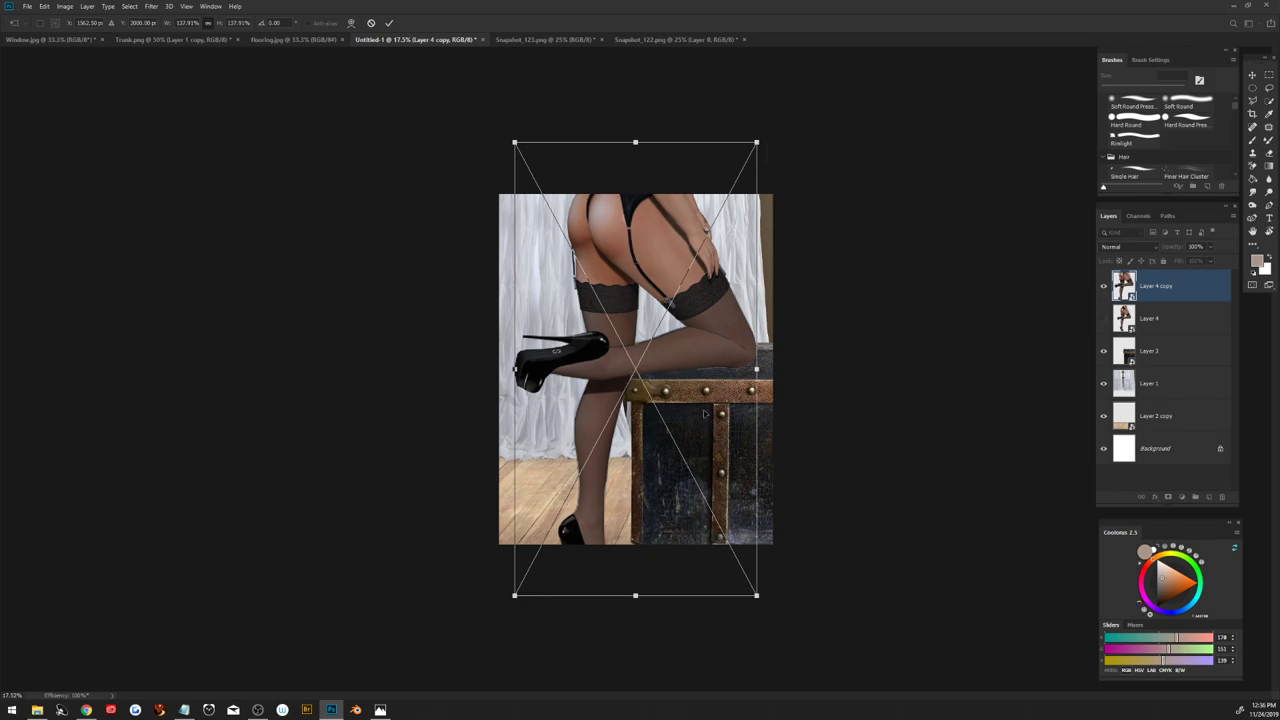
drag(690, 435, 675, 396)
drag(740, 103, 723, 128)
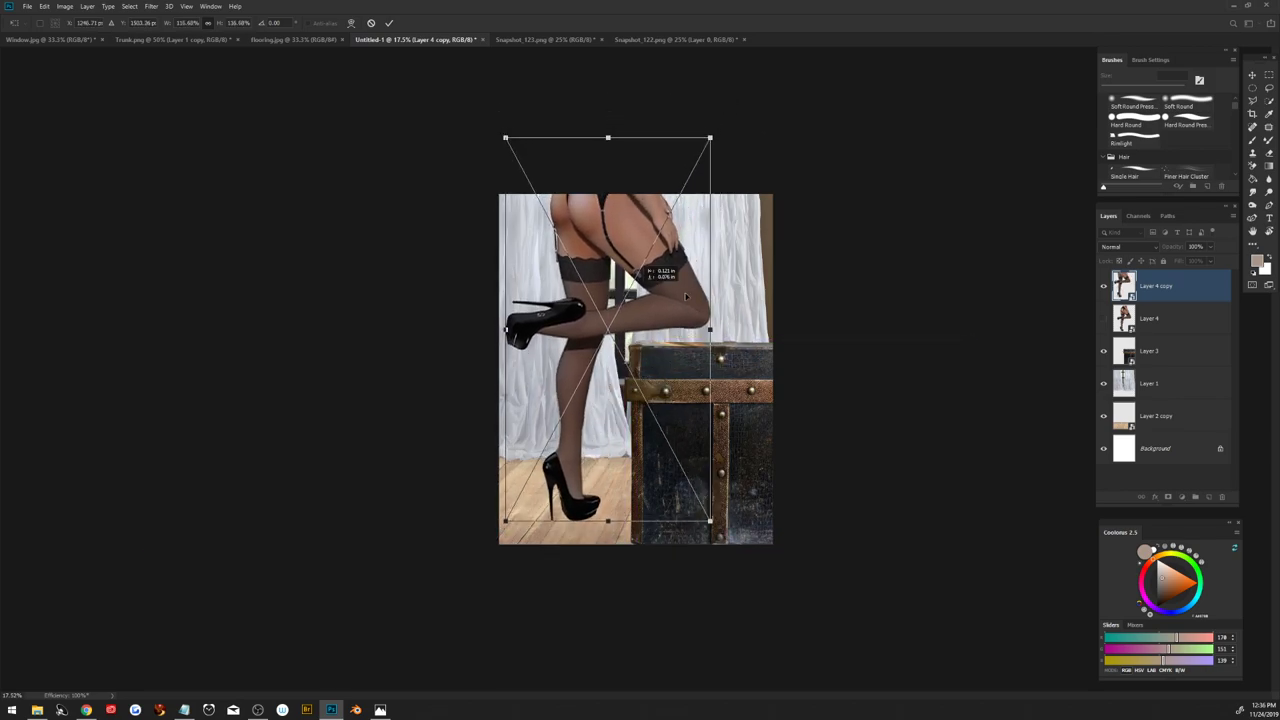
drag(690, 285, 689, 299)
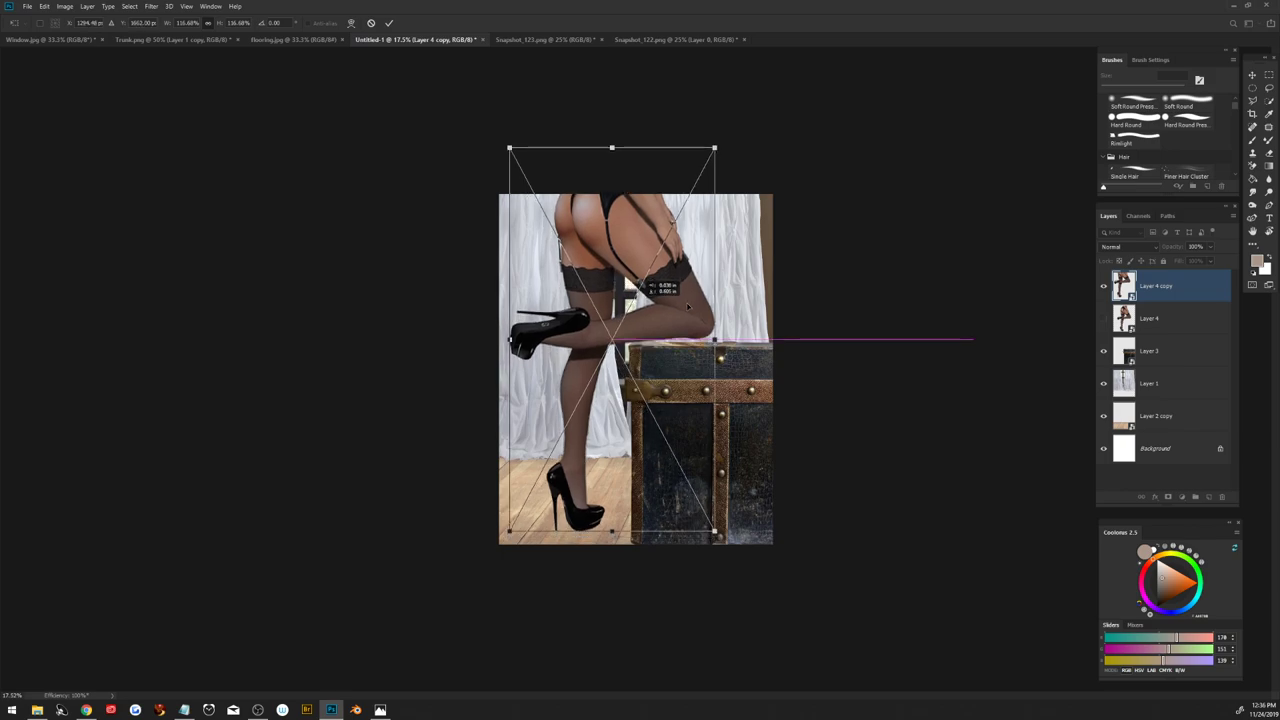
click(389, 23)
Step: Shift the trunk, Layer 3, further to the right
click(1150, 352)
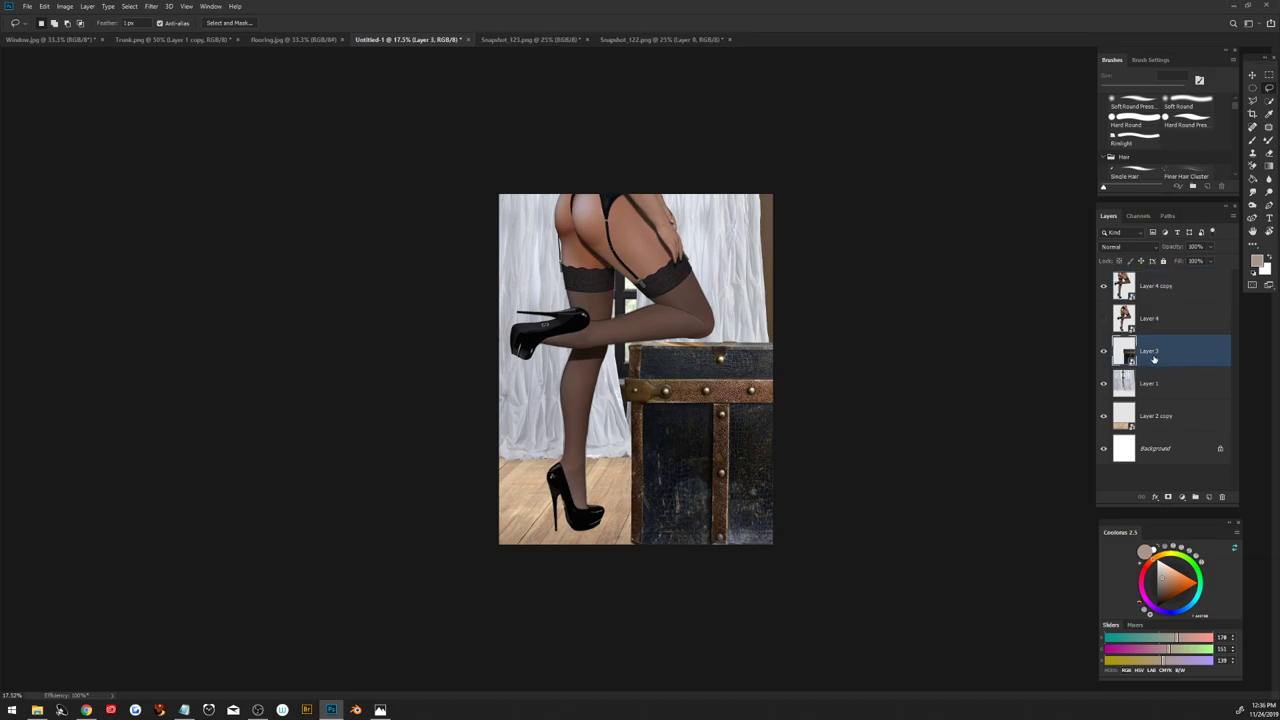
key(ctrl+t)
mouse_move(667, 460)
mouse_down()
mouse_move(730, 460)
mouse_move(702, 460)
mouse_up()
click(389, 23)
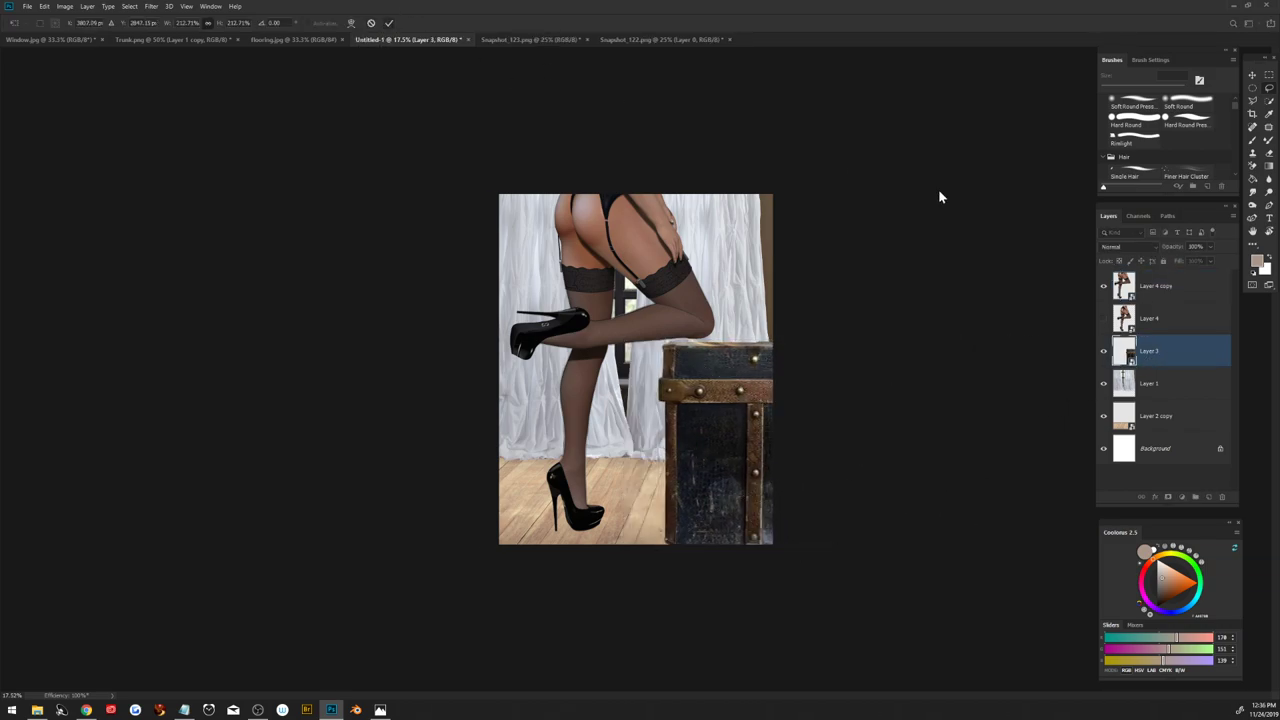
Step: Refine the figure's placement so one knee rests on the trunk
click(1152, 292)
key(ctrl+t)
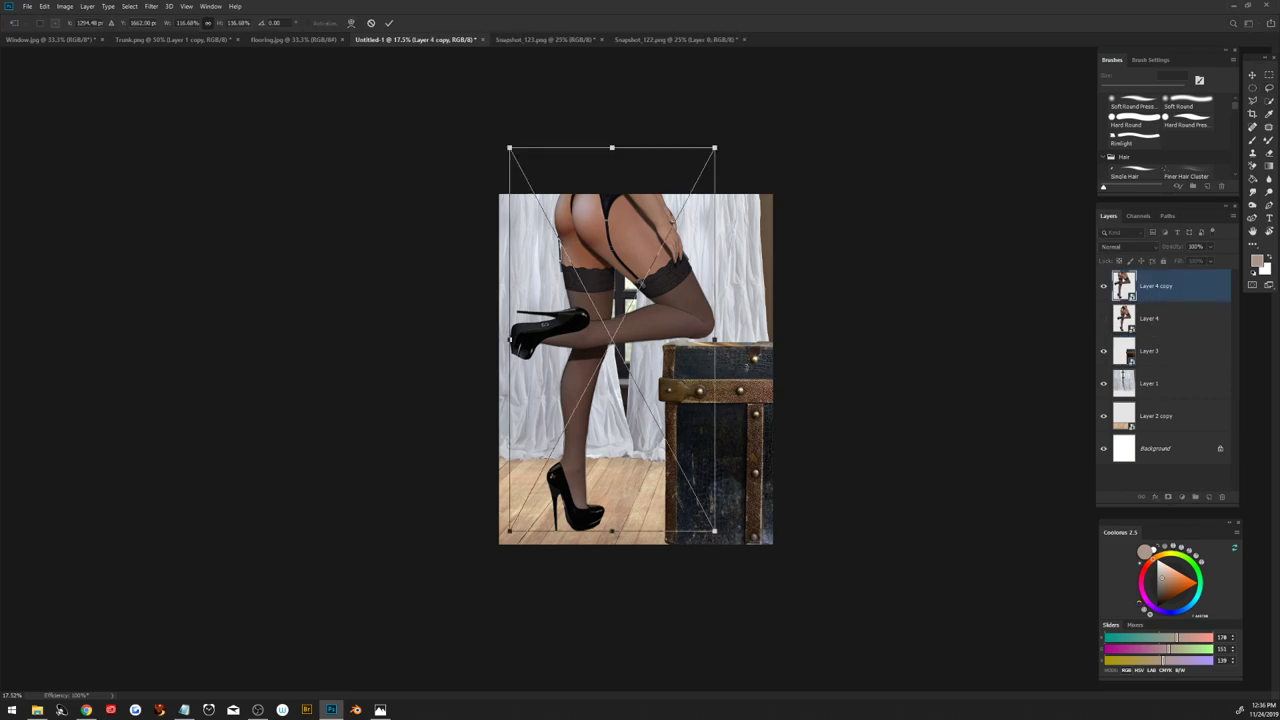
drag(680, 370, 692, 377)
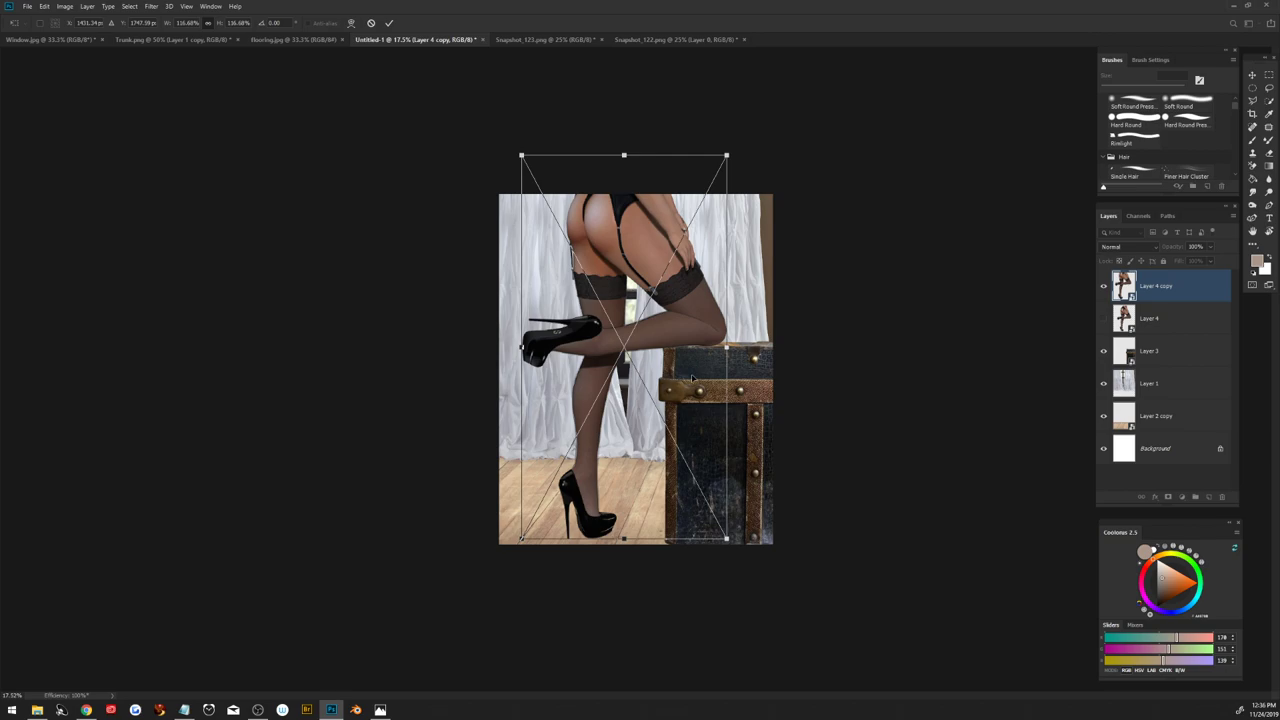
key(Up)
key(Up)
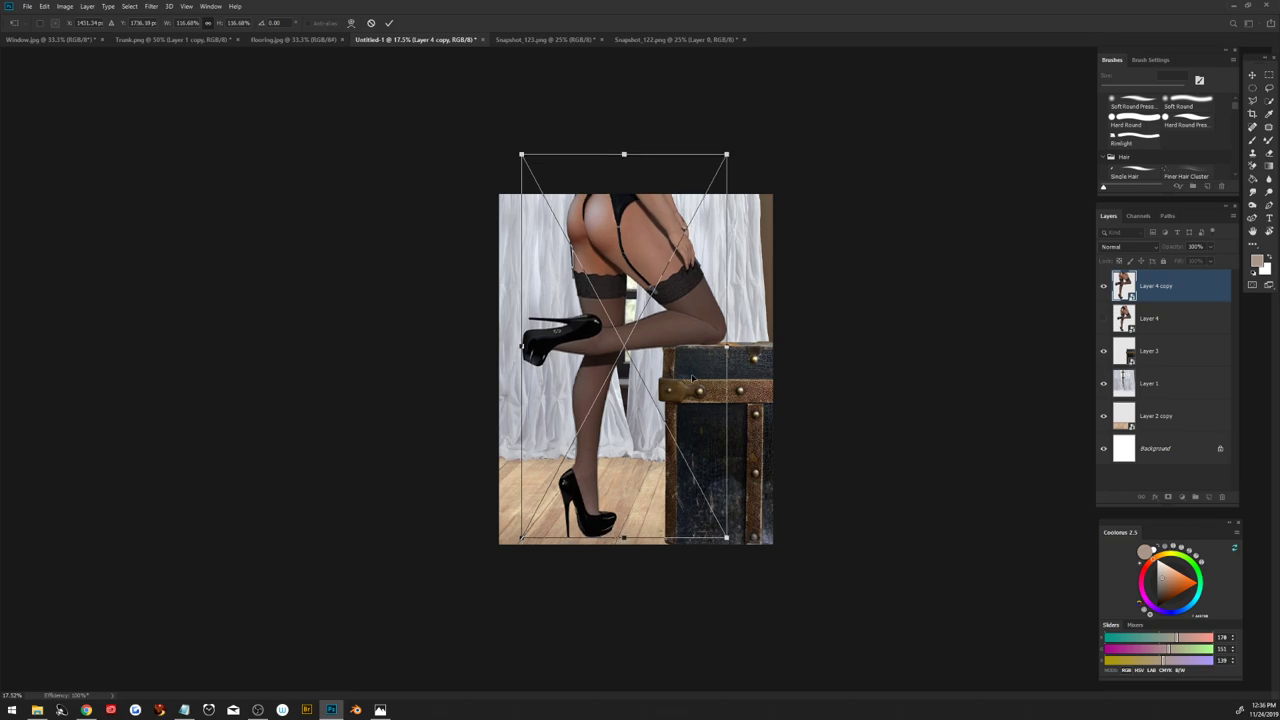
key(Down)
key(Down)
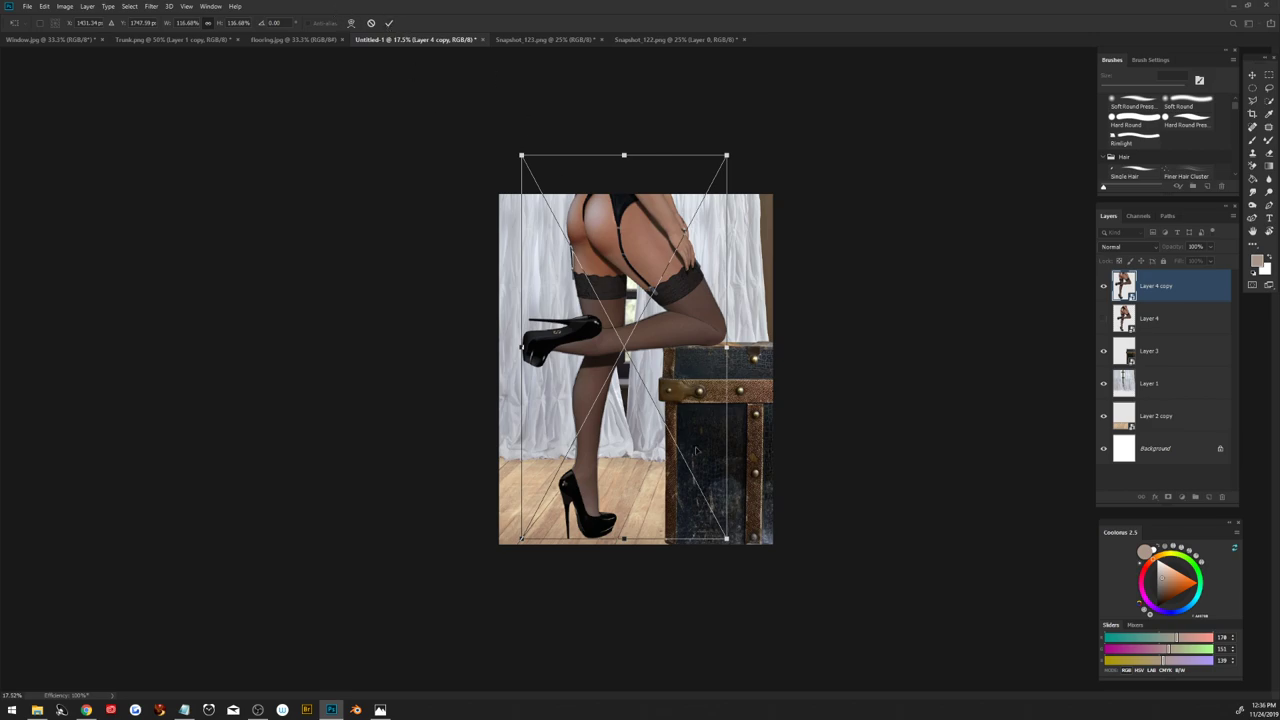
click(389, 22)
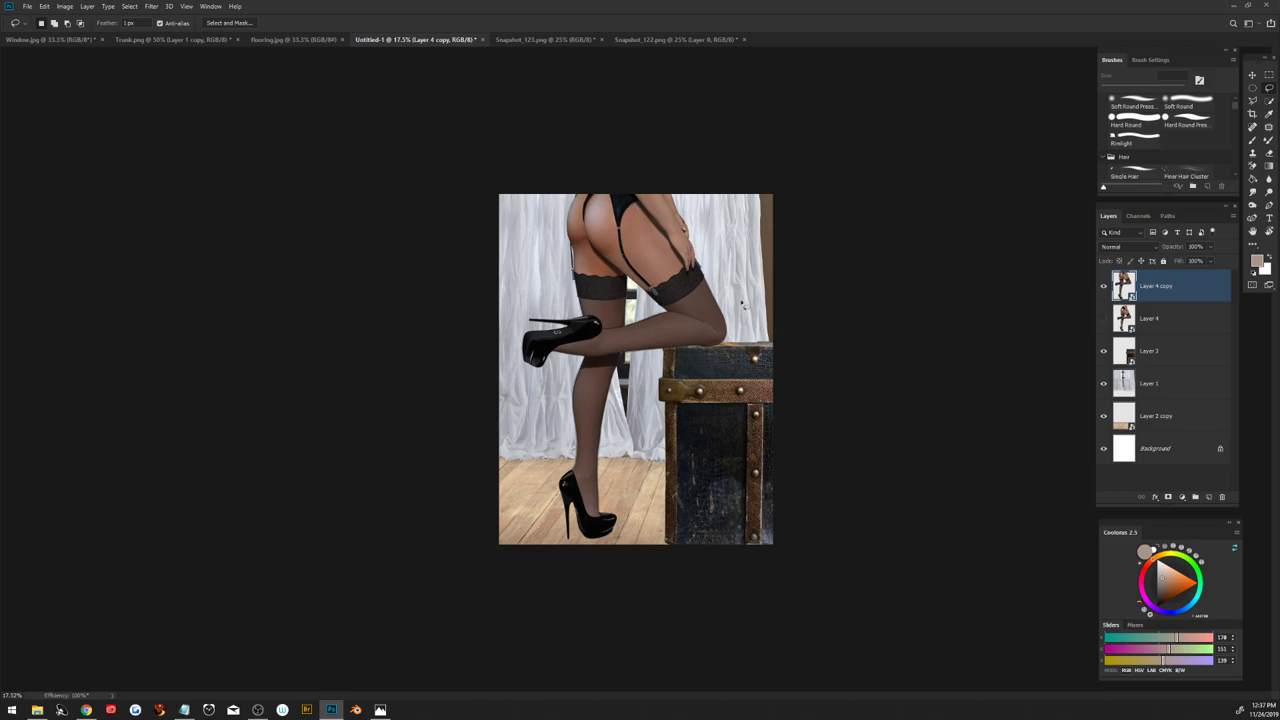
scroll(745, 306, up, 3)
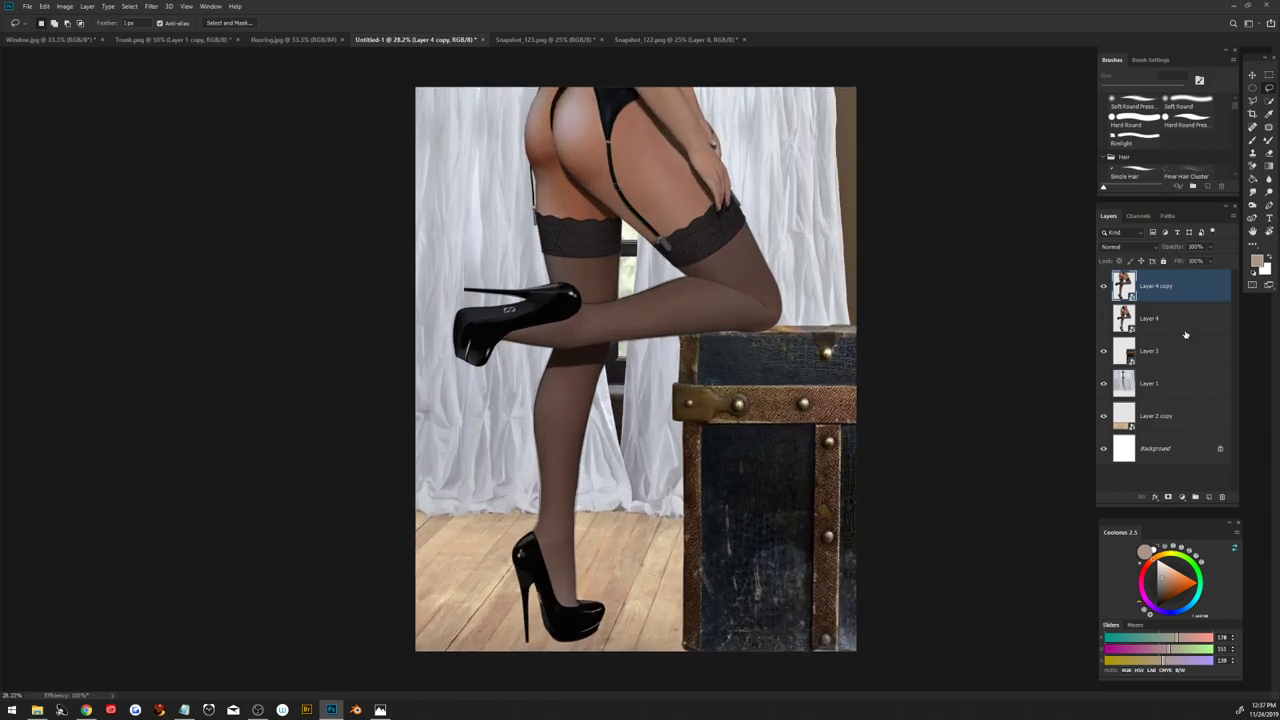
Step: Delete Layer 4, then duplicate Layer 4 copy, rasterize it, and lower it to 51% opacity
drag(1186, 324, 1221, 496)
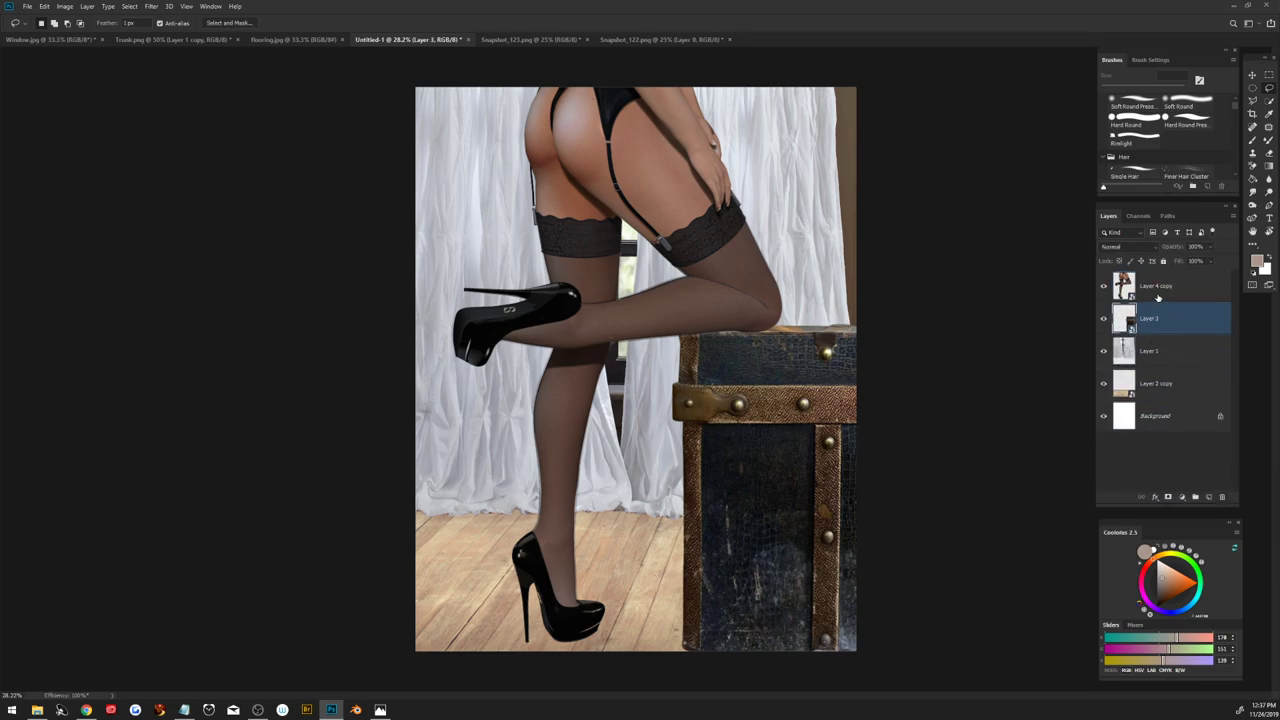
drag(1155, 292, 1208, 496)
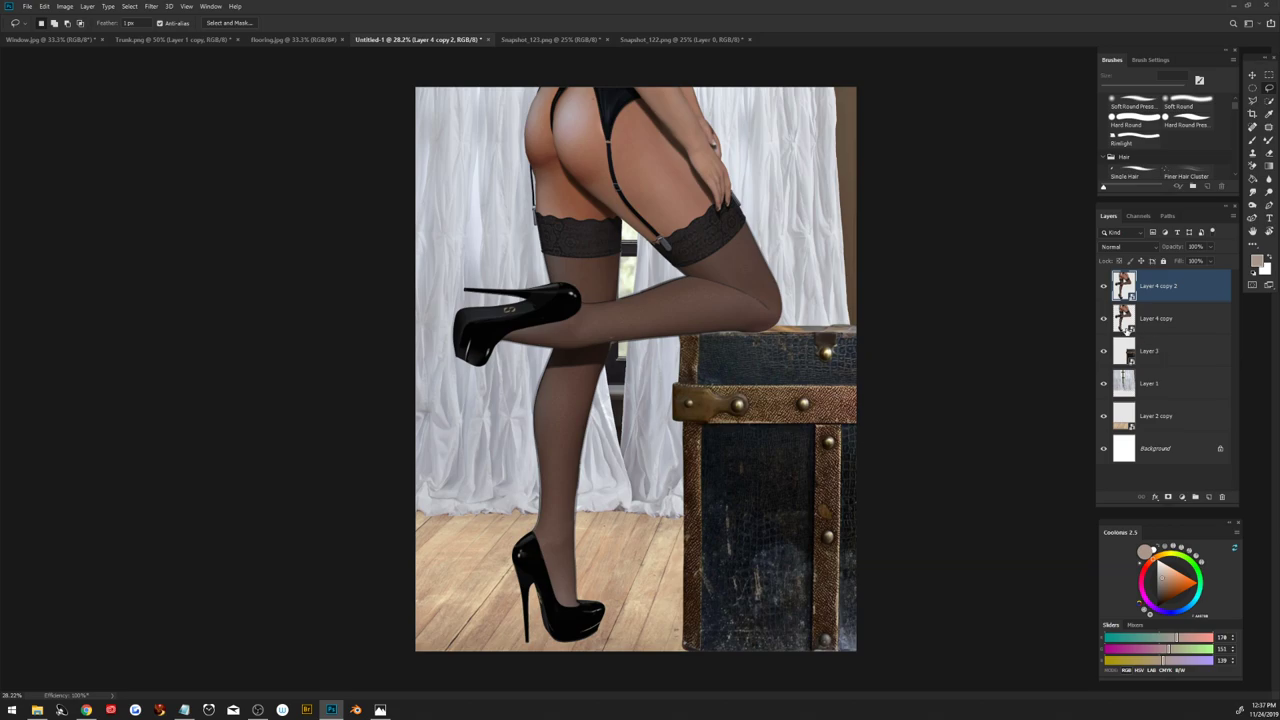
right_click(1152, 300)
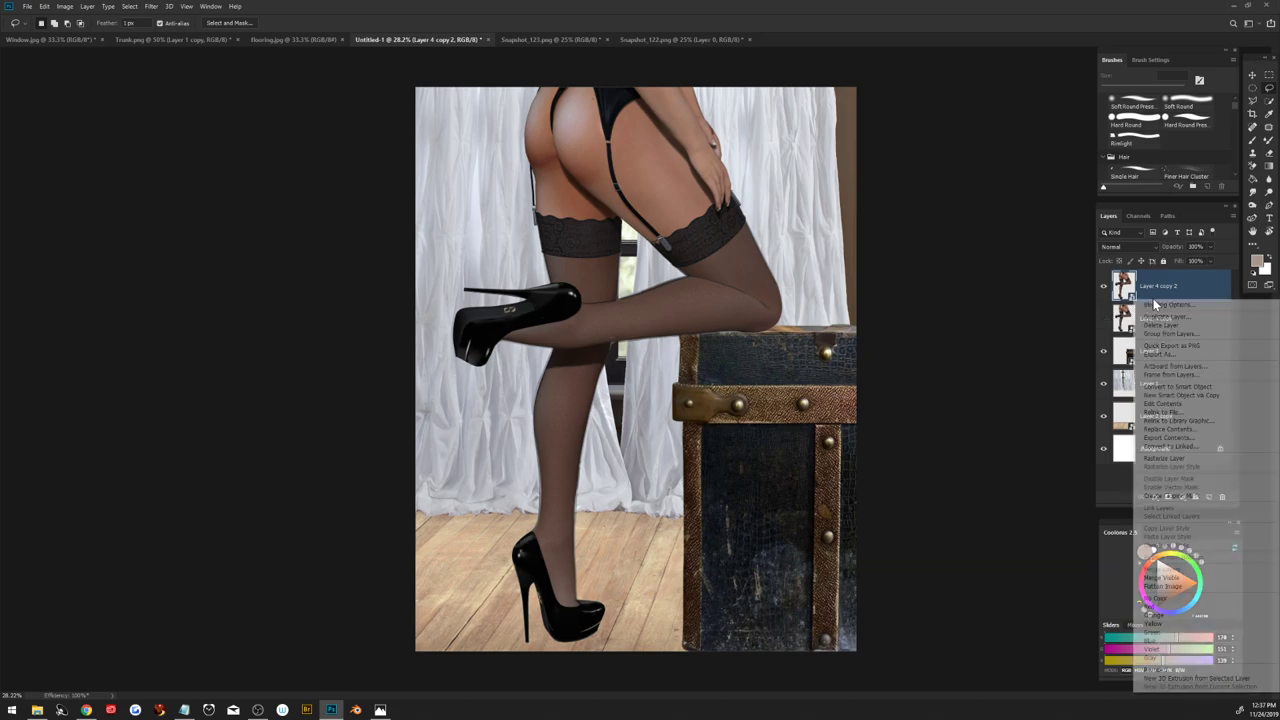
click(1164, 458)
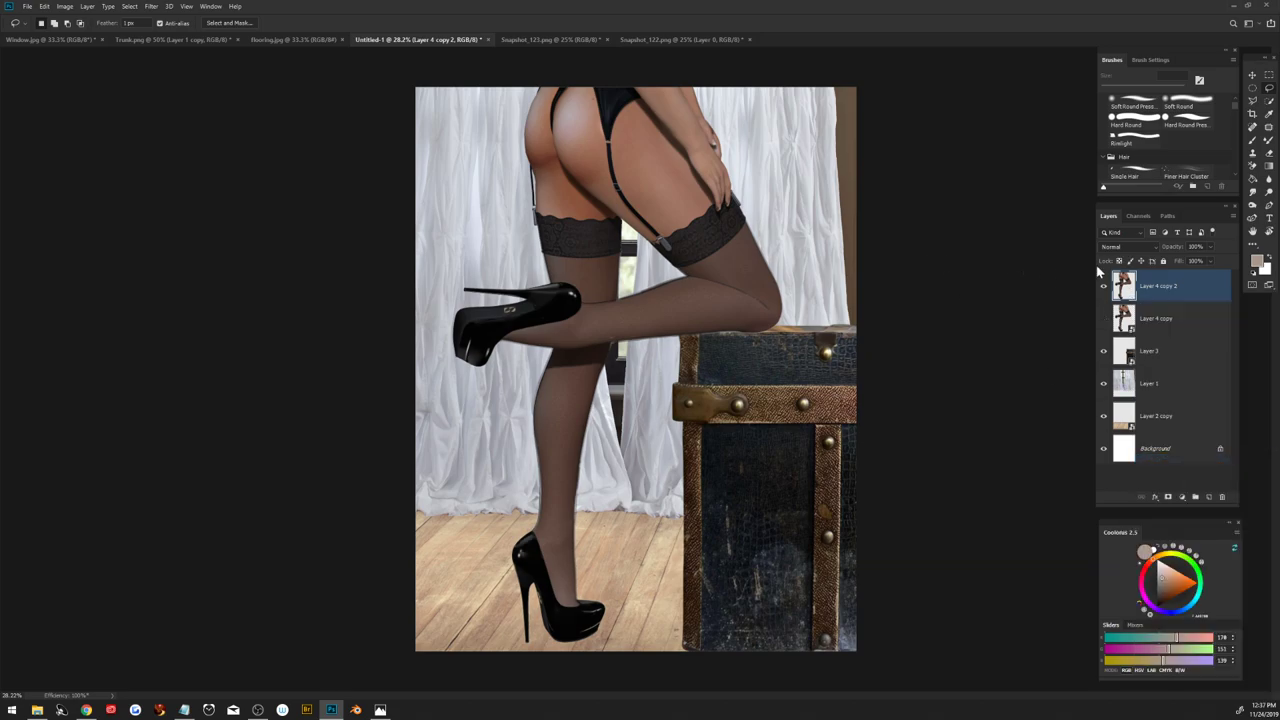
drag(1178, 248, 1172, 250)
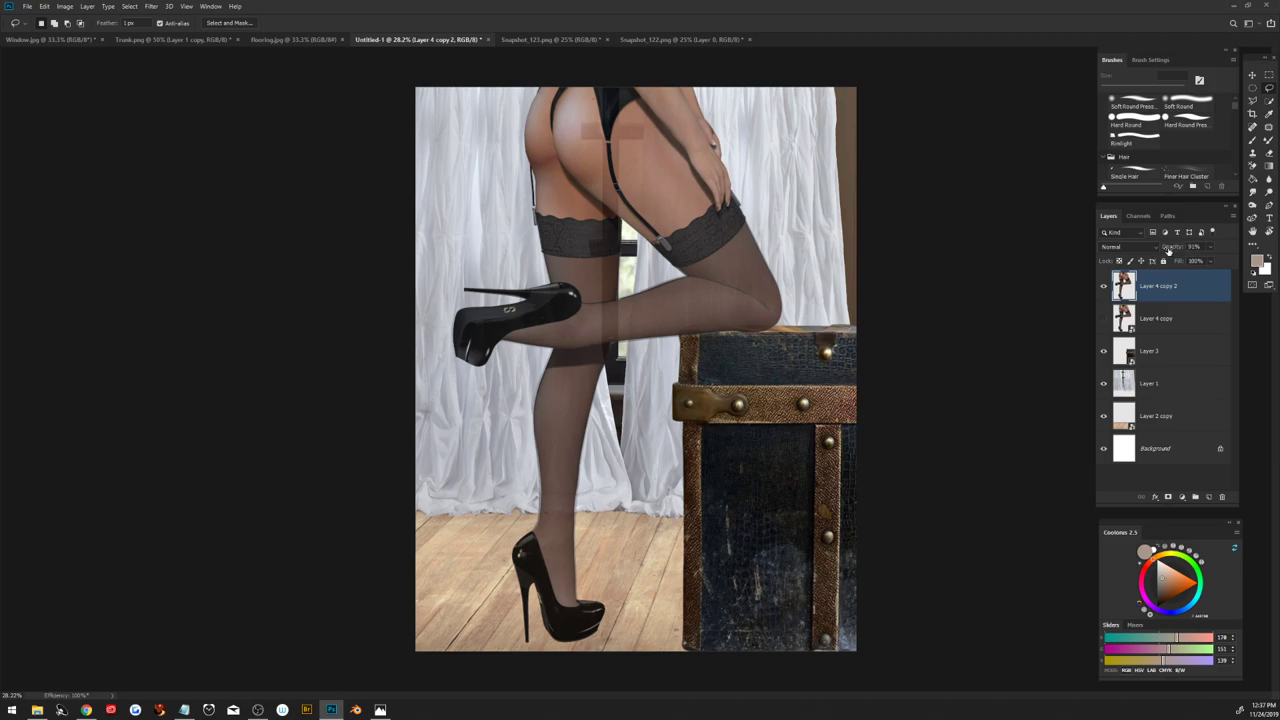
Step: Nudge the trunk, Layer 3, down two pixels
click(1168, 354)
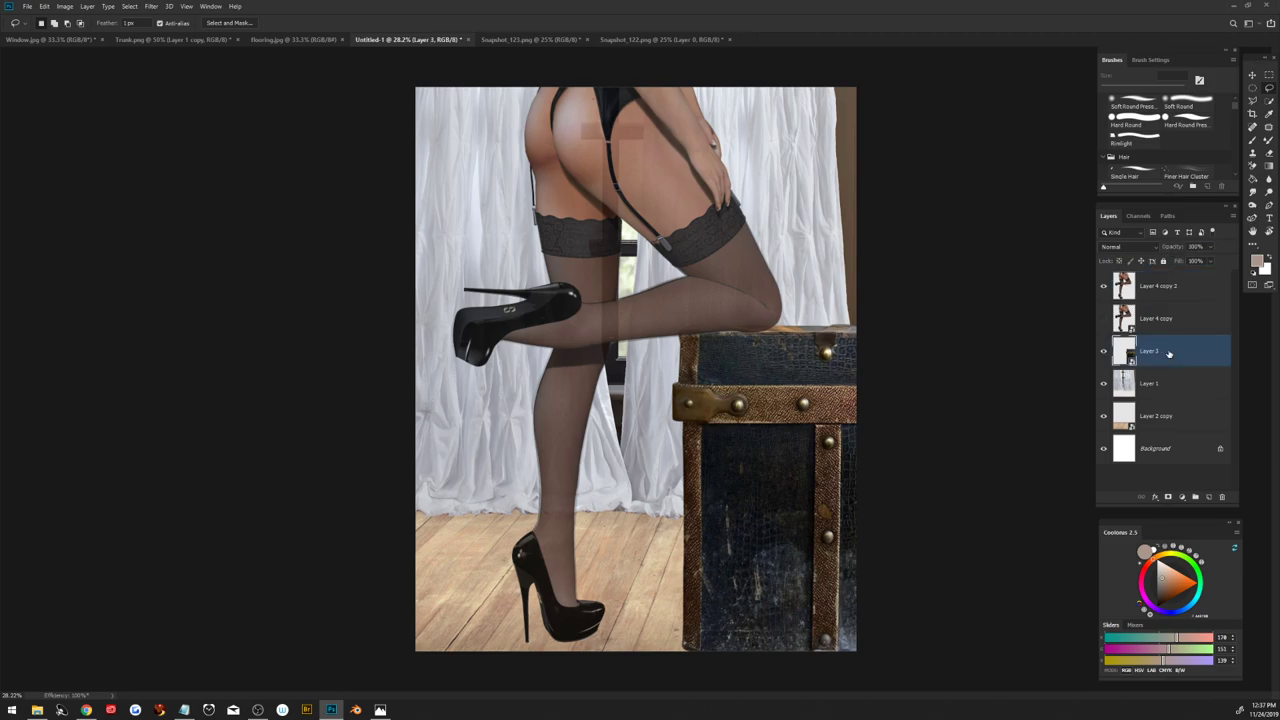
key(ctrl+t)
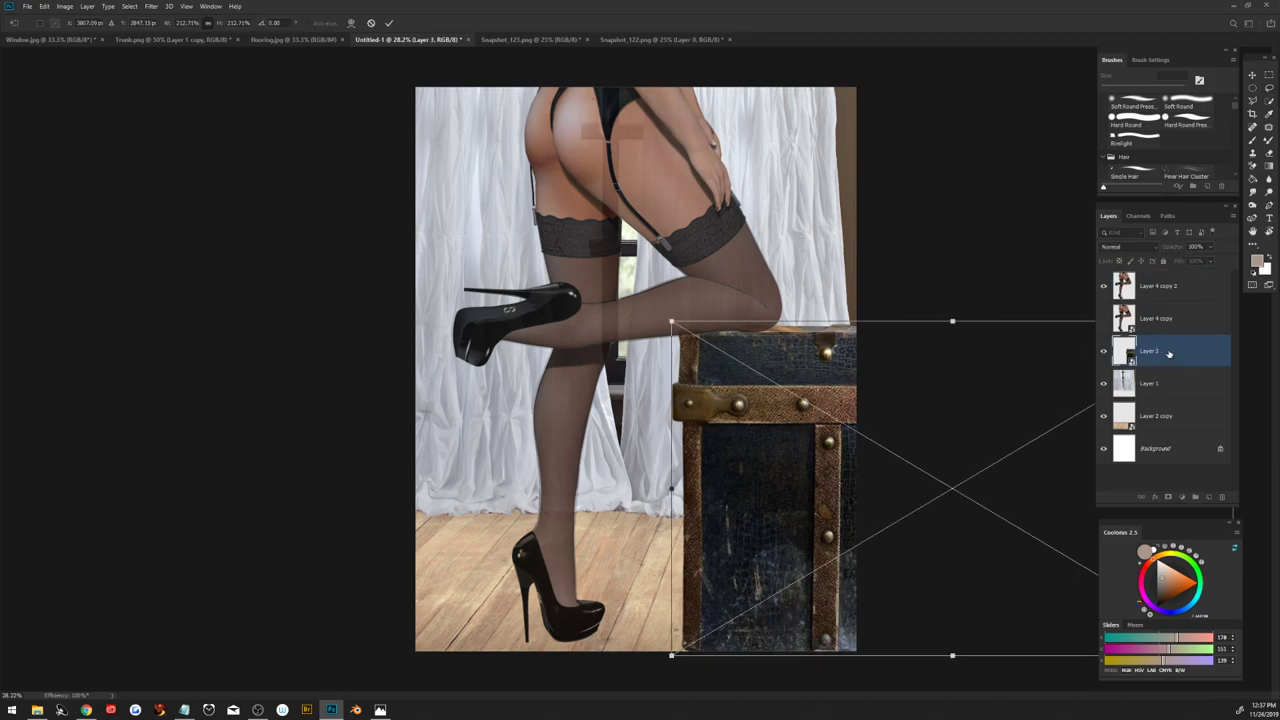
key(Down)
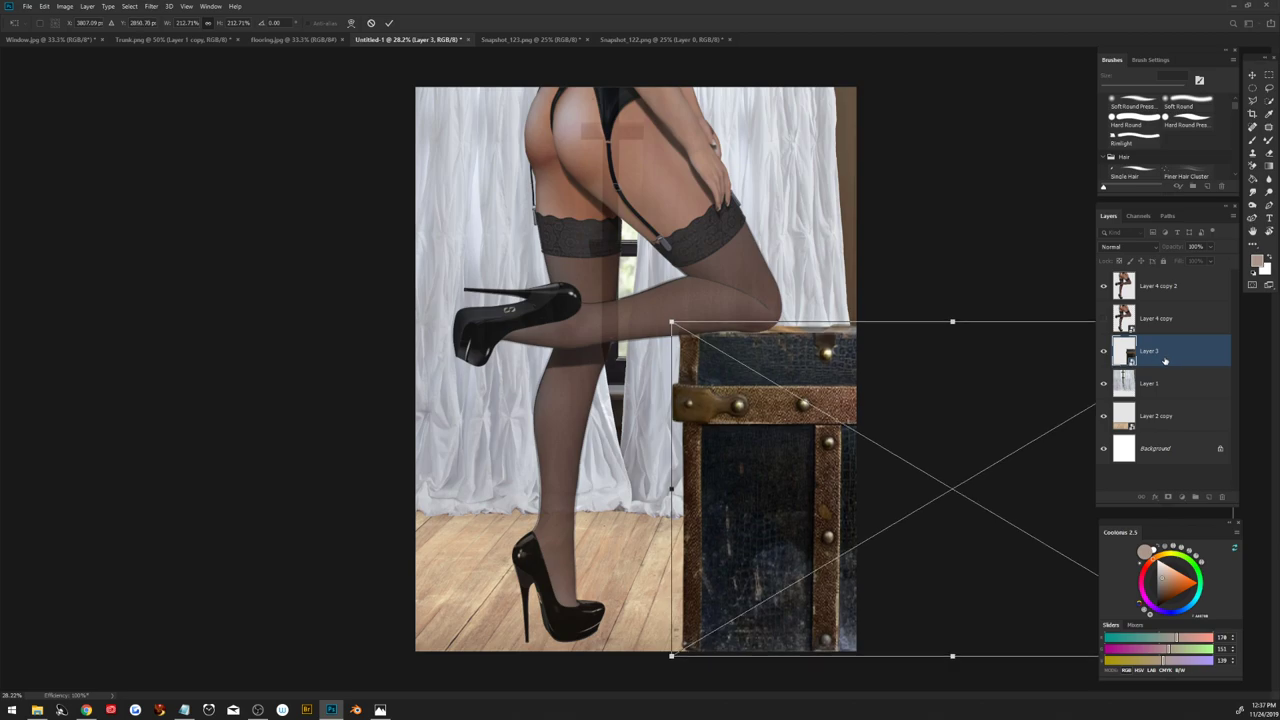
key(Down)
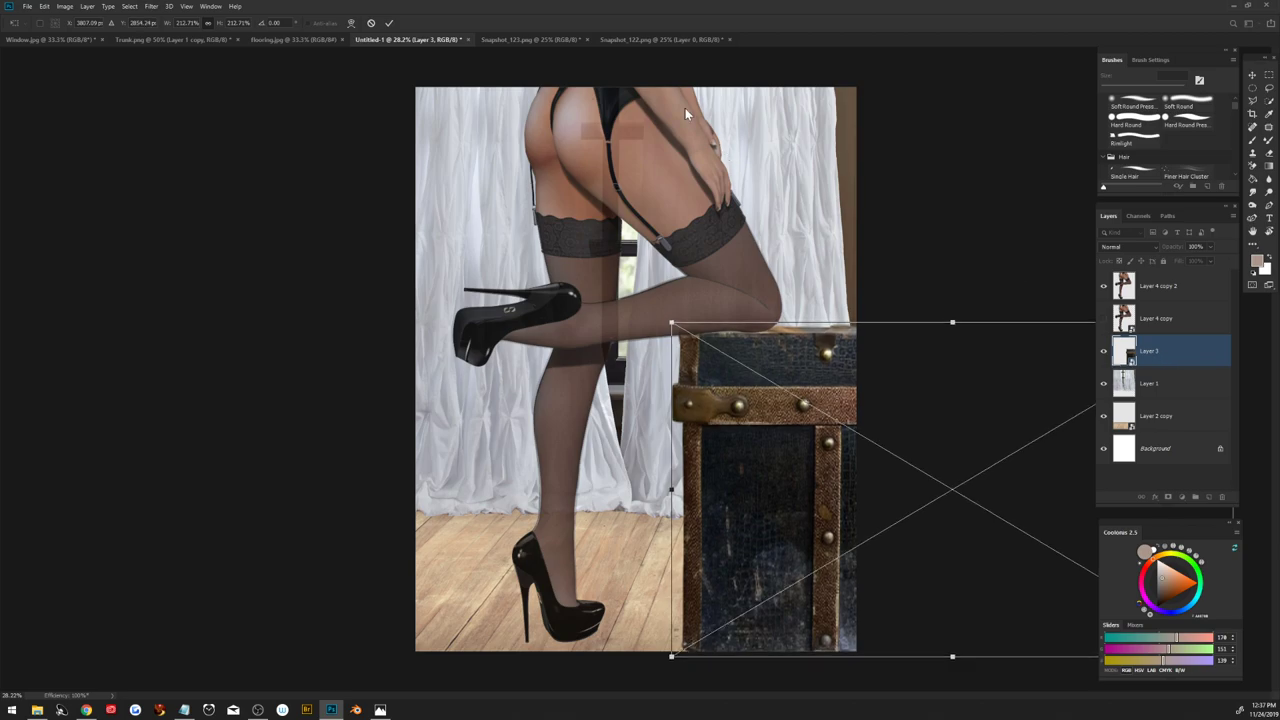
key(l)
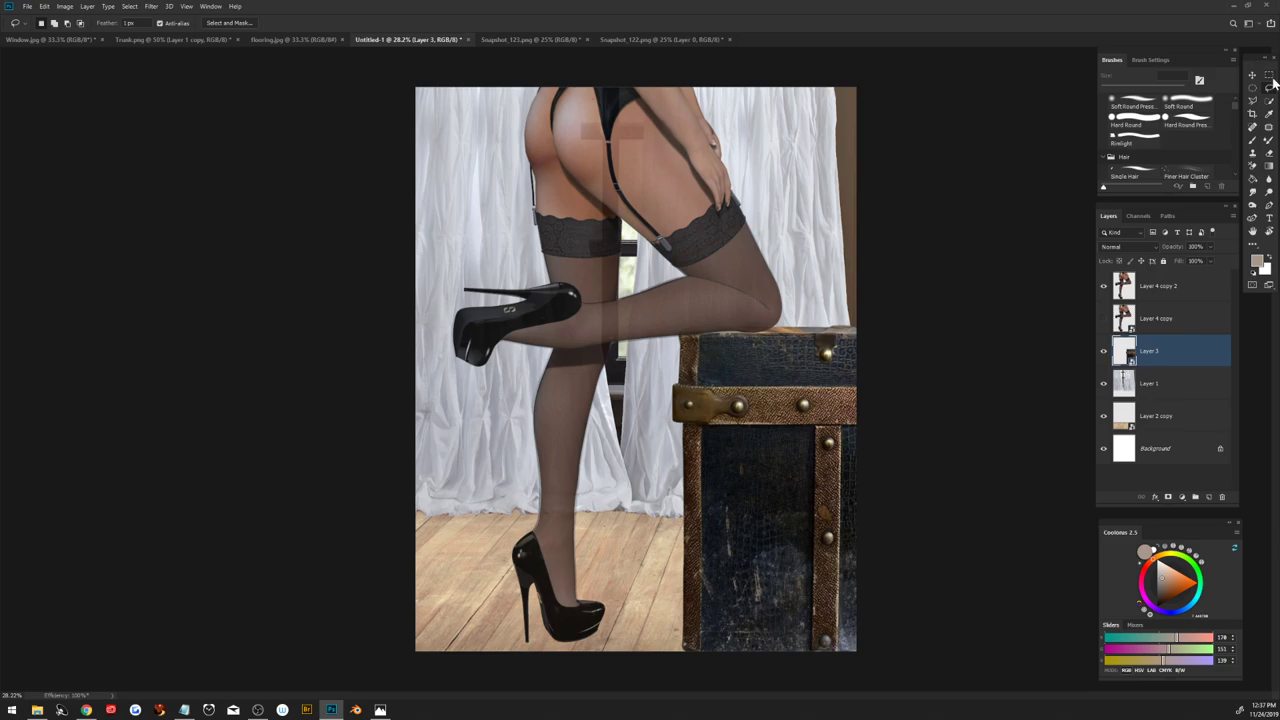
click(1253, 142)
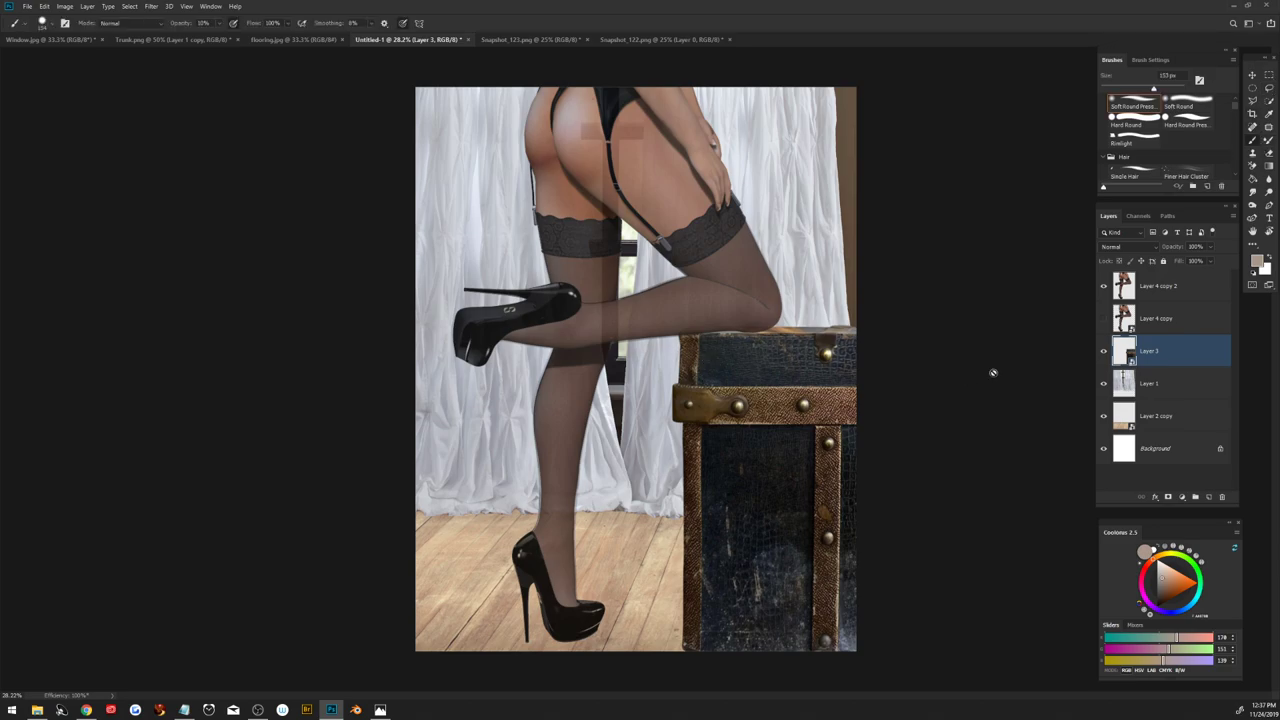
Step: Add a mask to Layer 4 copy 2 and paint along the trunk's top edge with a 100% hard round brush
click(1162, 300)
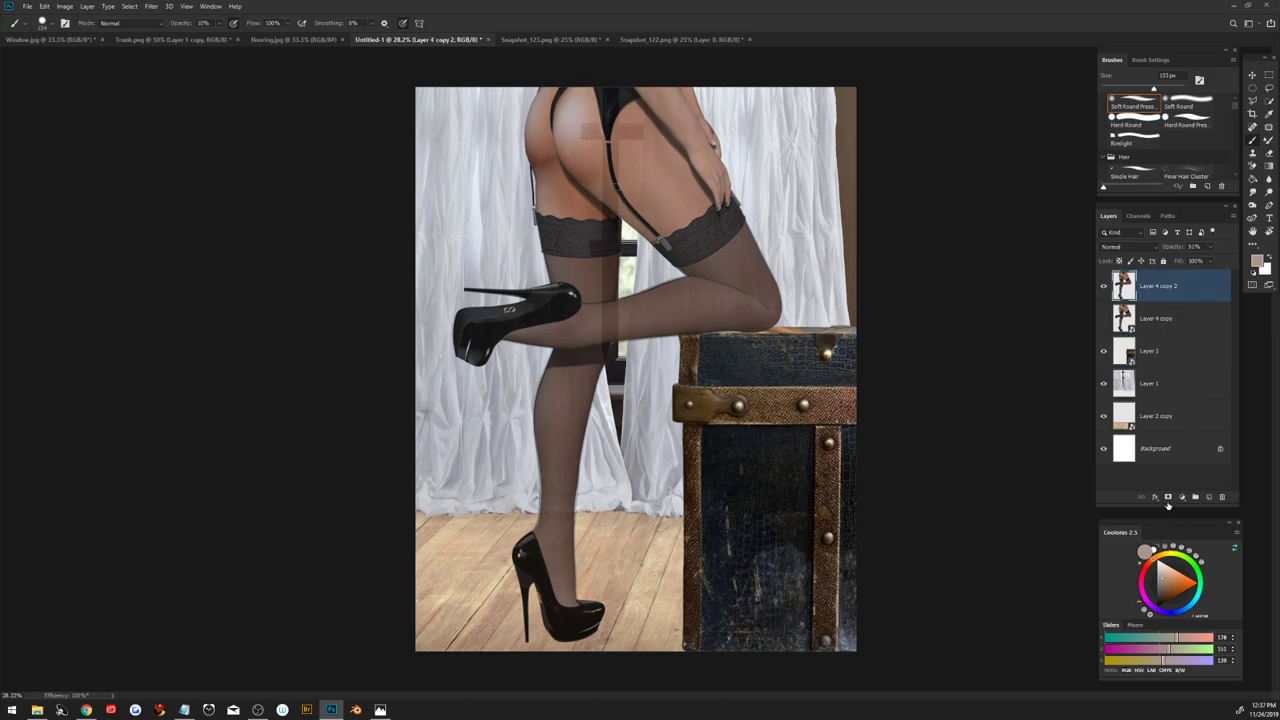
click(1168, 498)
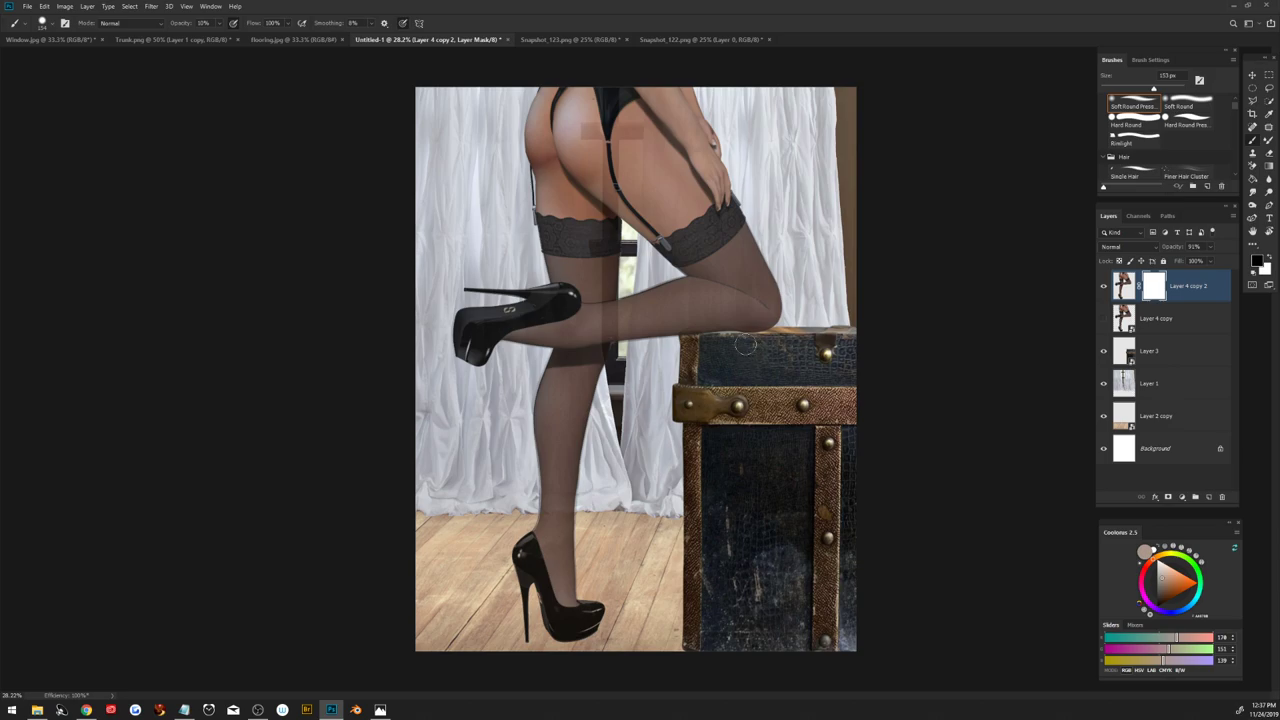
key(bracketleft)
key(bracketleft)
key(bracketleft)
drag(188, 24, 357, 25)
click(1134, 122)
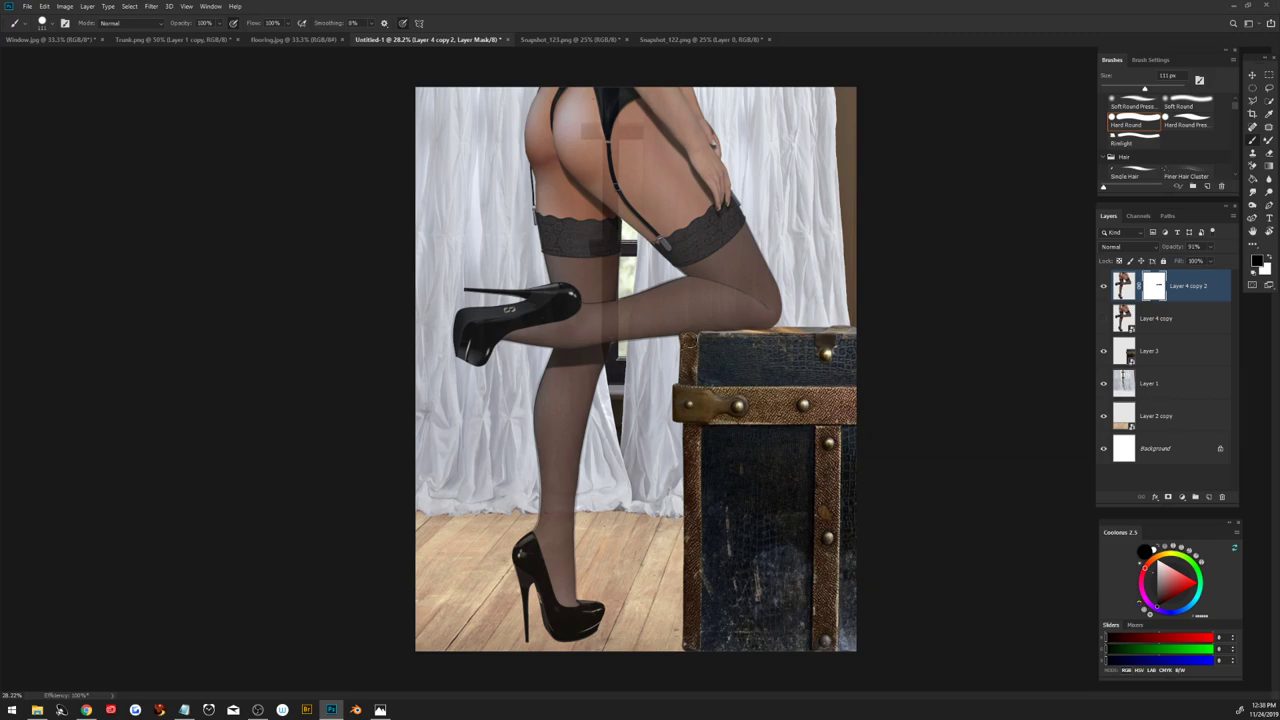
drag(696, 335, 793, 338)
Step: Return Layer 4 copy 2 to 100% opacity and touch up the mask in black and white
drag(1183, 248, 1205, 257)
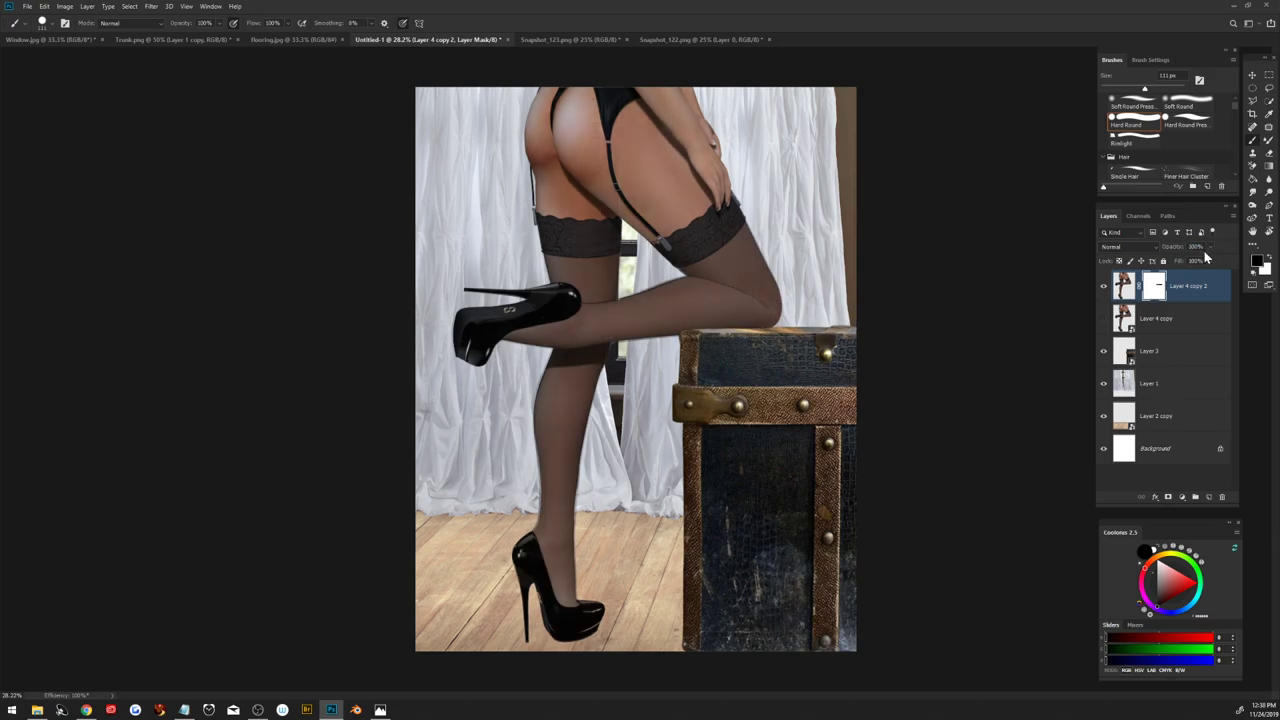
key(x)
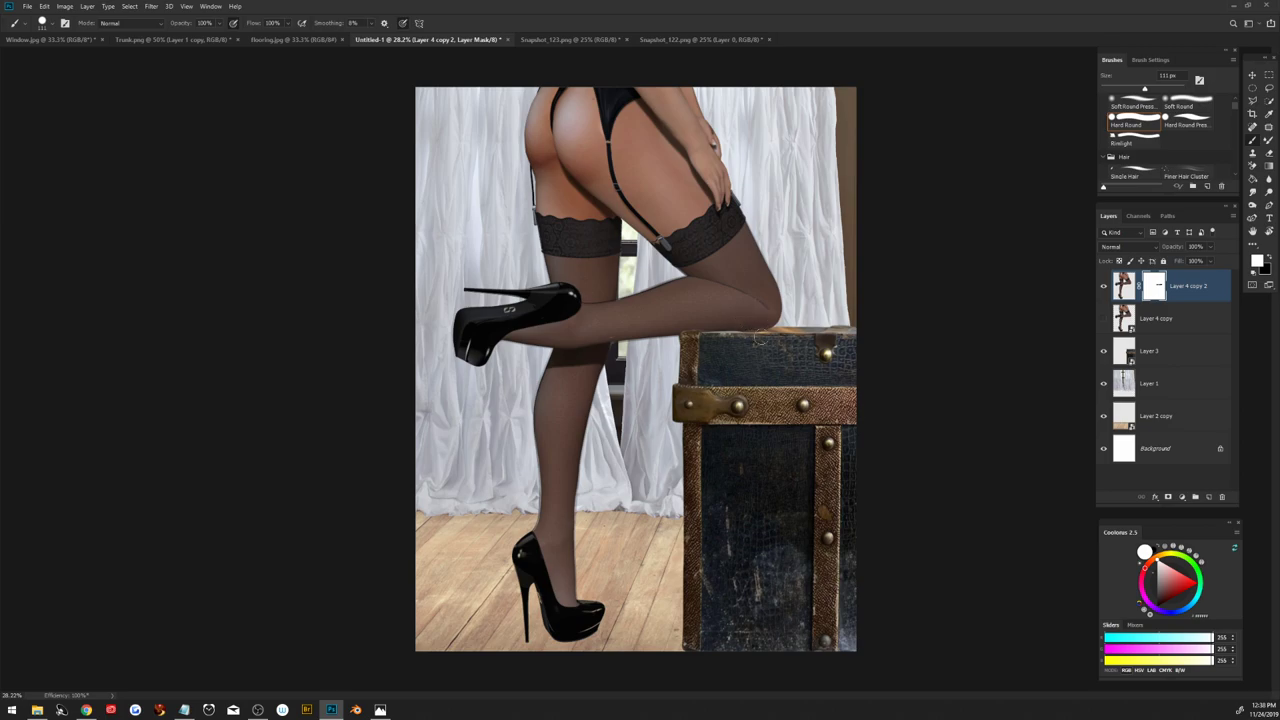
key(x)
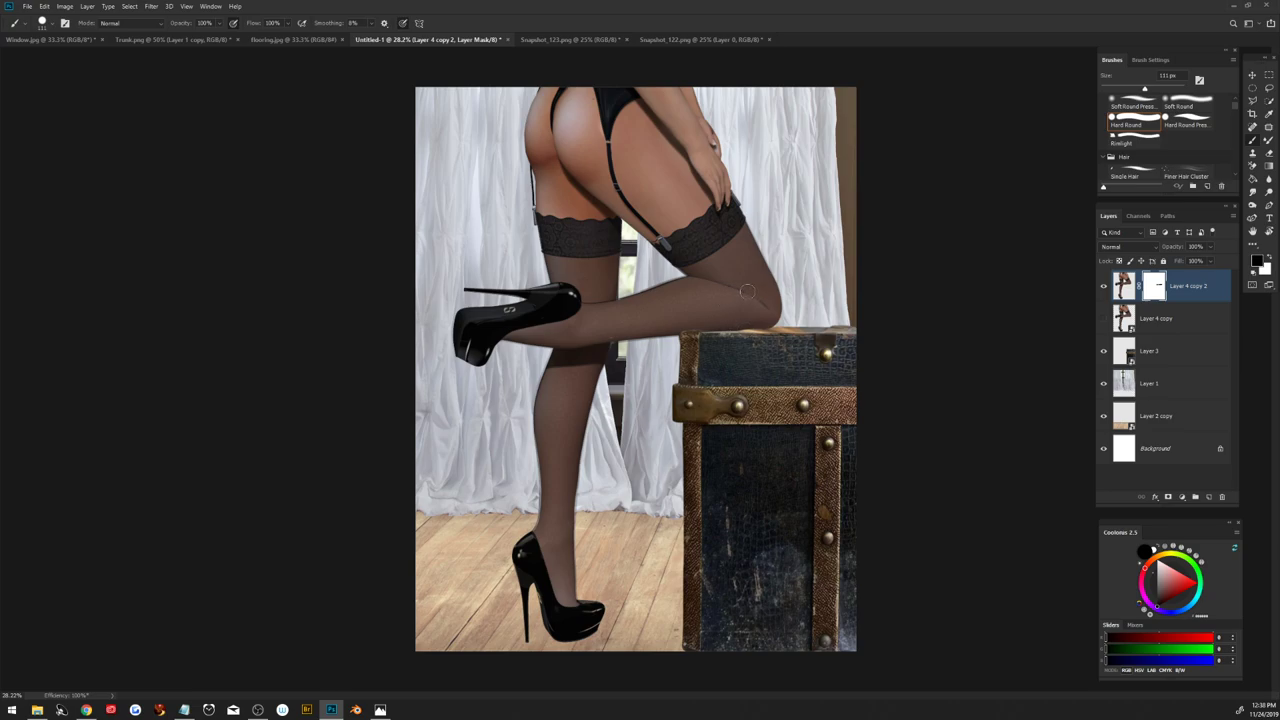
key(x)
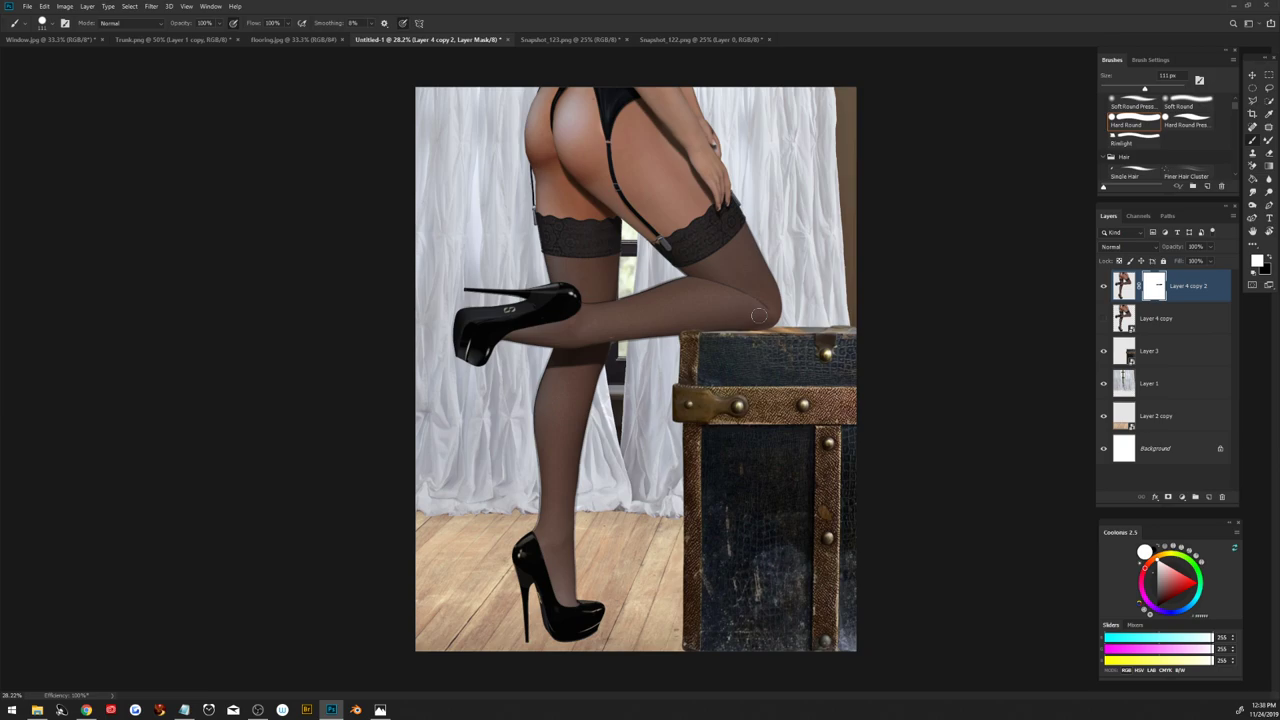
click(1150, 353)
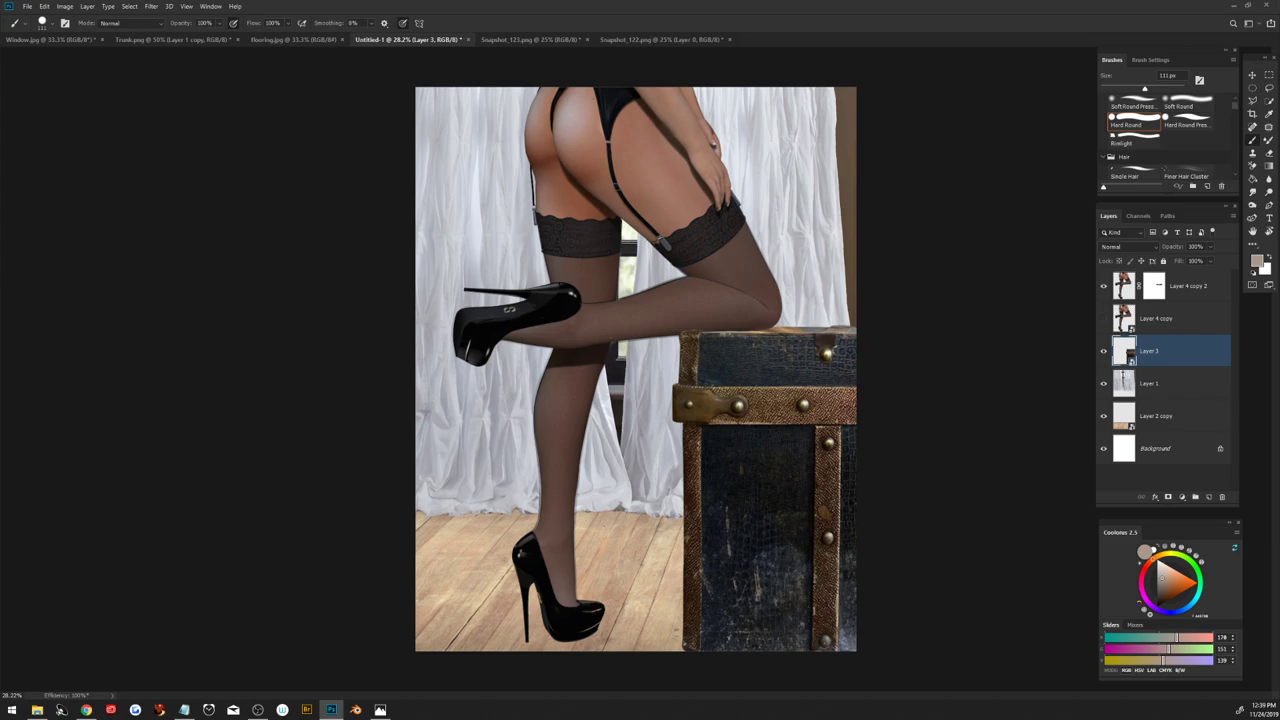
Step: Rasterize Layer 3, mask it to its own trunk pixels, and lasso the bottom-right leg-and-trunk area
right_click(1178, 366)
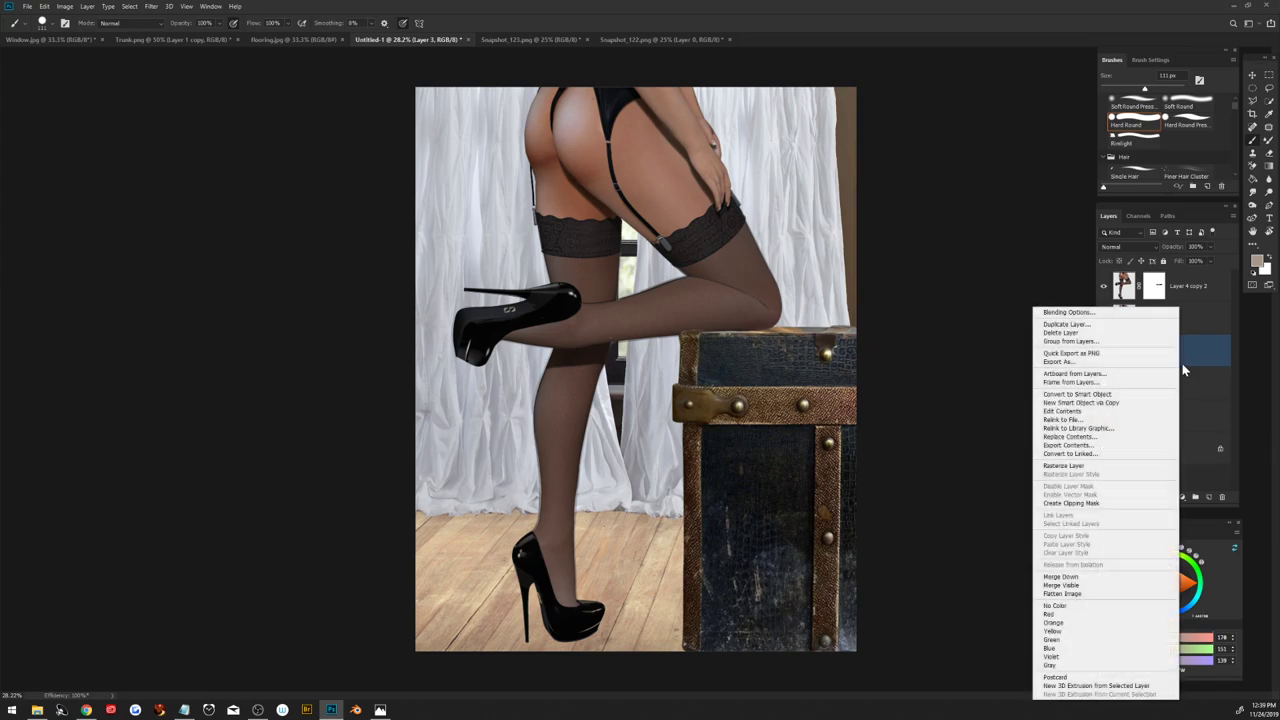
click(1090, 465)
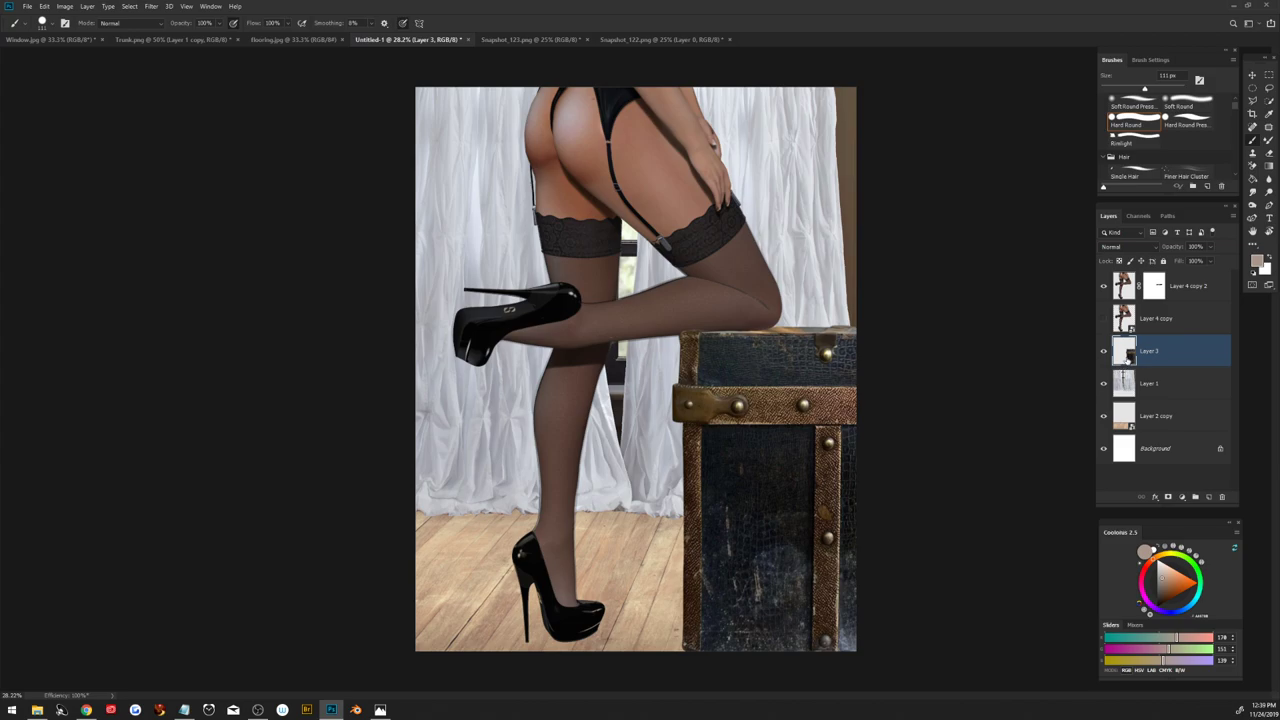
ctrl+click(1127, 352)
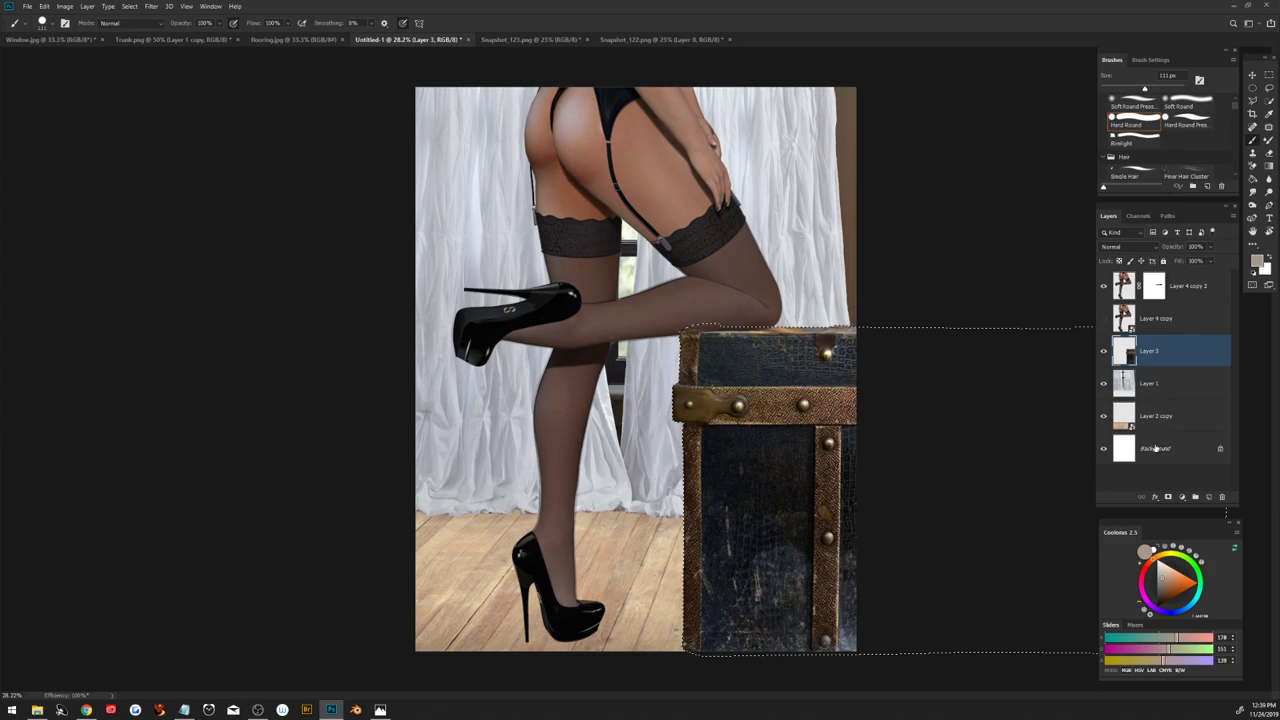
click(1168, 497)
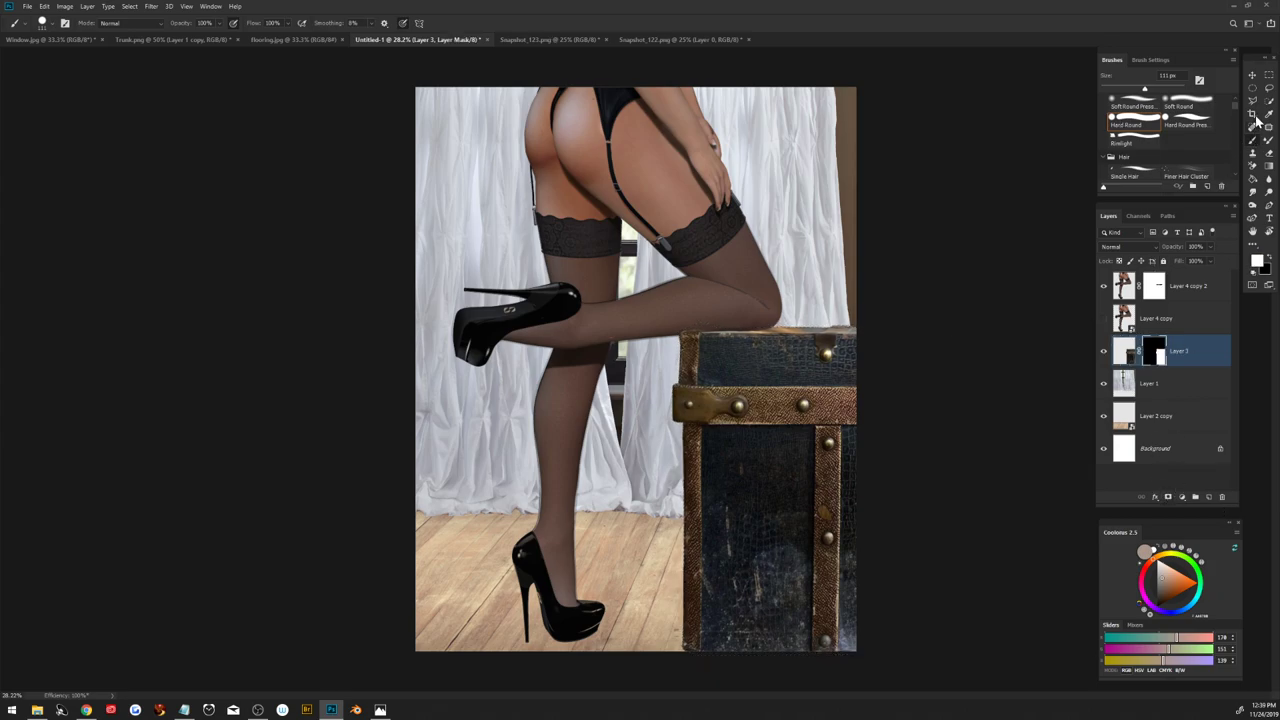
click(1269, 88)
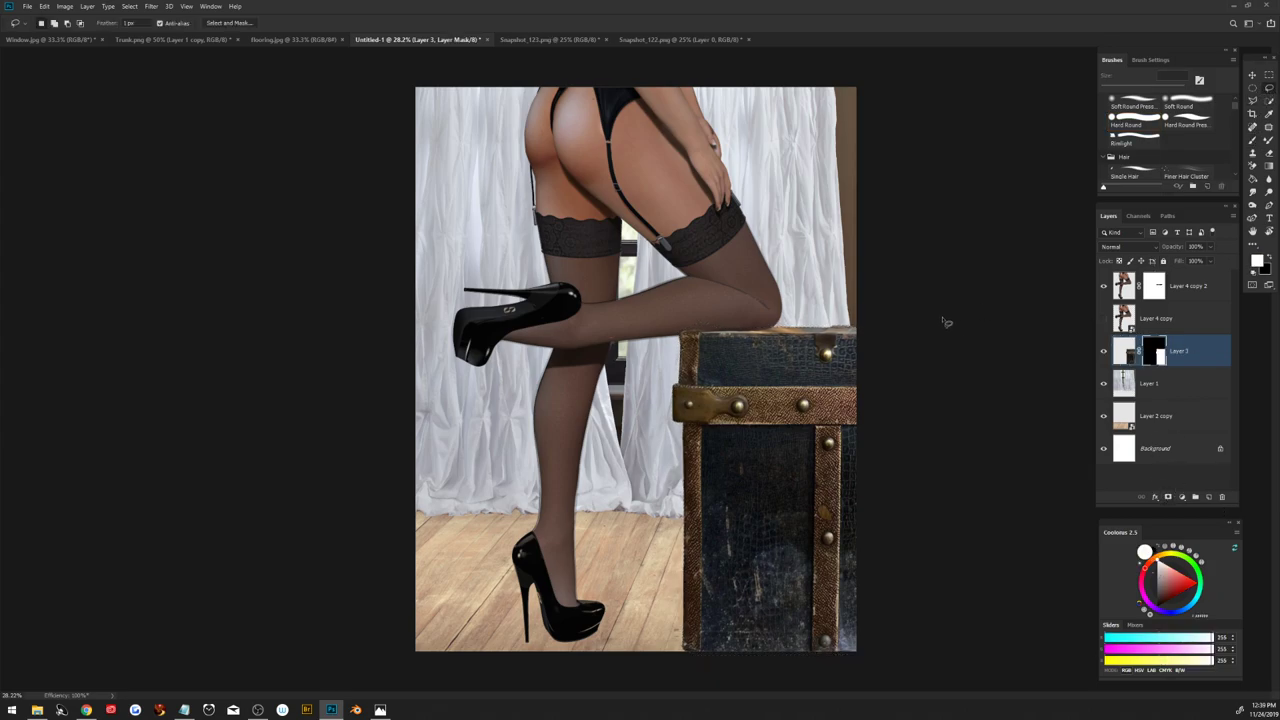
drag(946, 322, 988, 375)
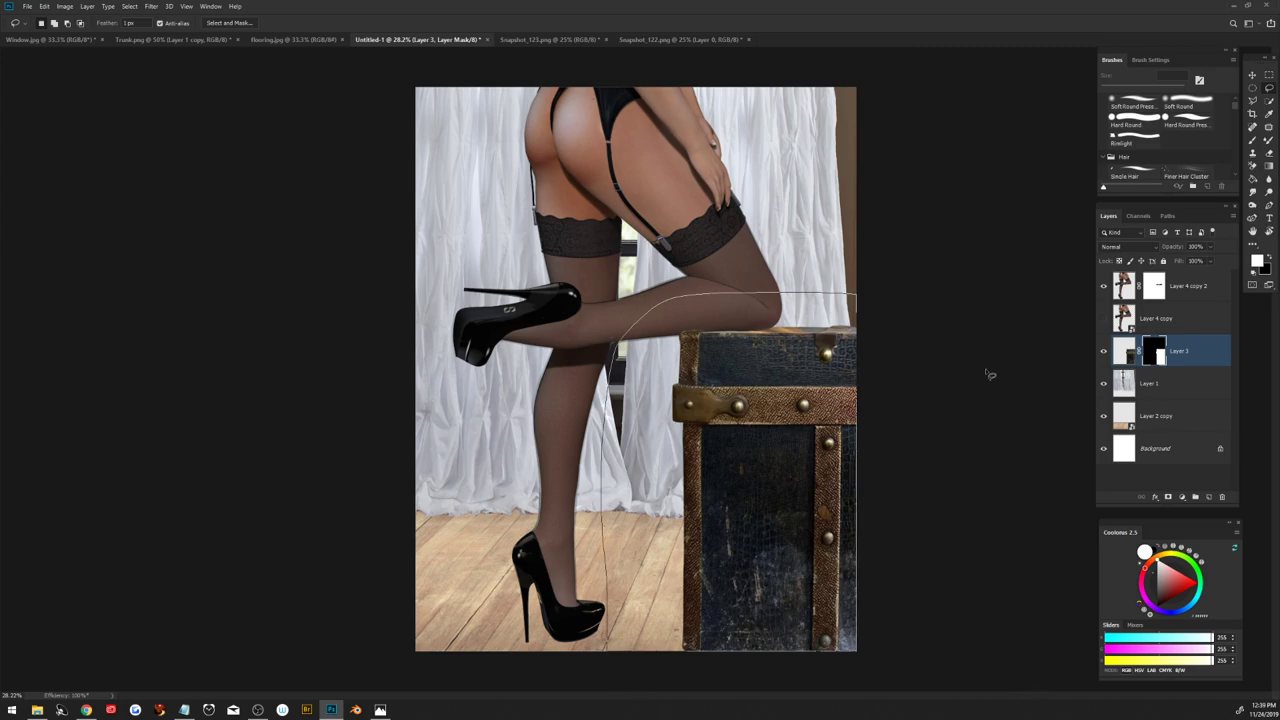
Step: Soften the Layer 3 mask with Gaussian Blur and tighten it with Levels black input 185
click(151, 6)
mouse_move(205, 123)
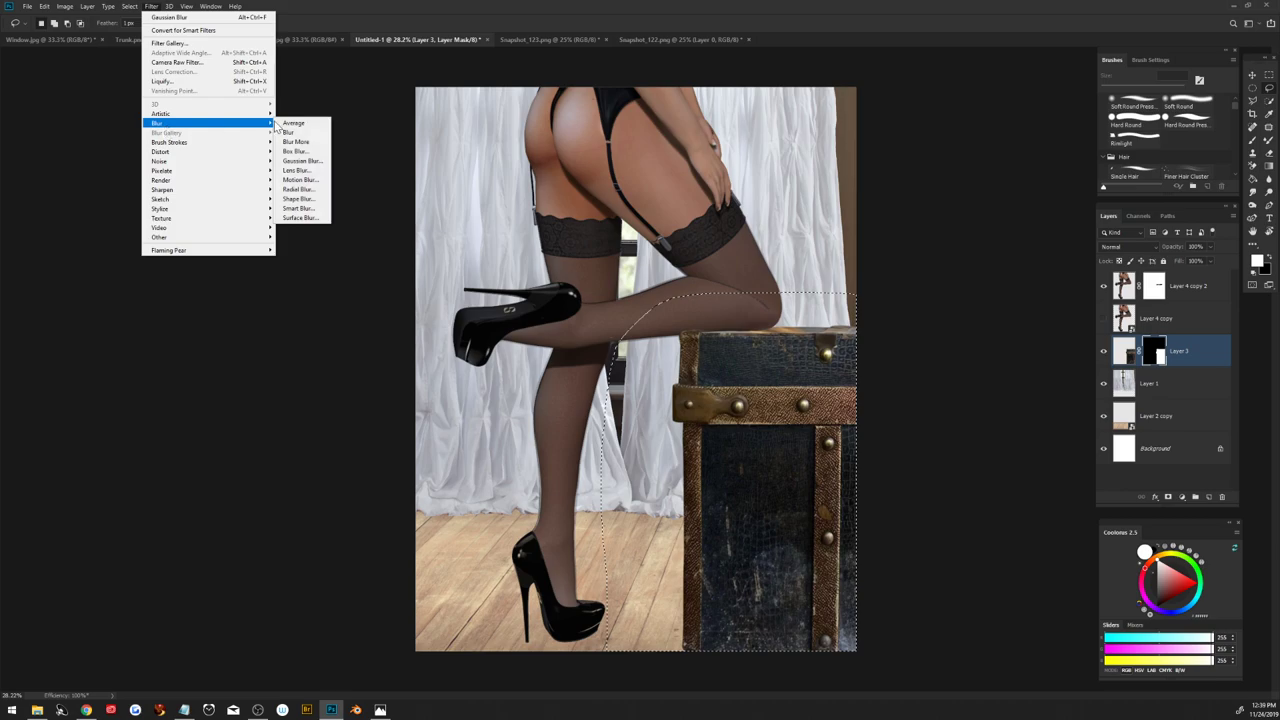
click(302, 160)
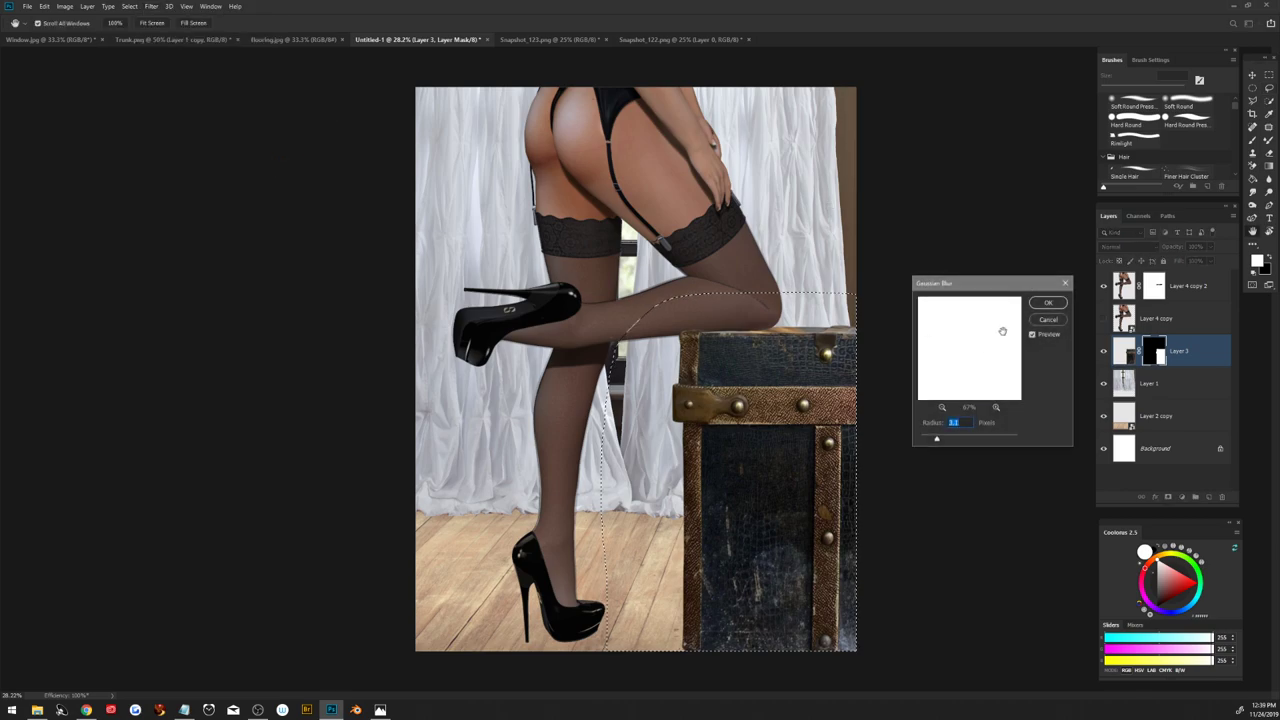
click(1052, 303)
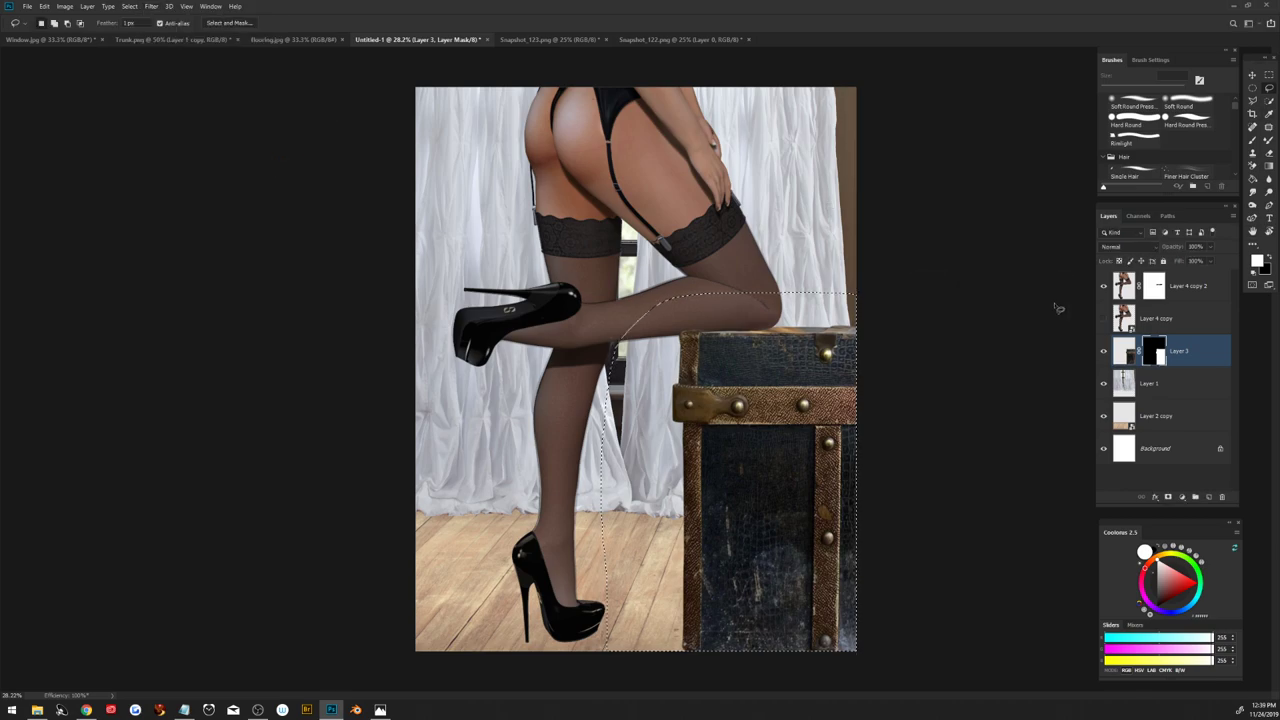
key(ctrl+l)
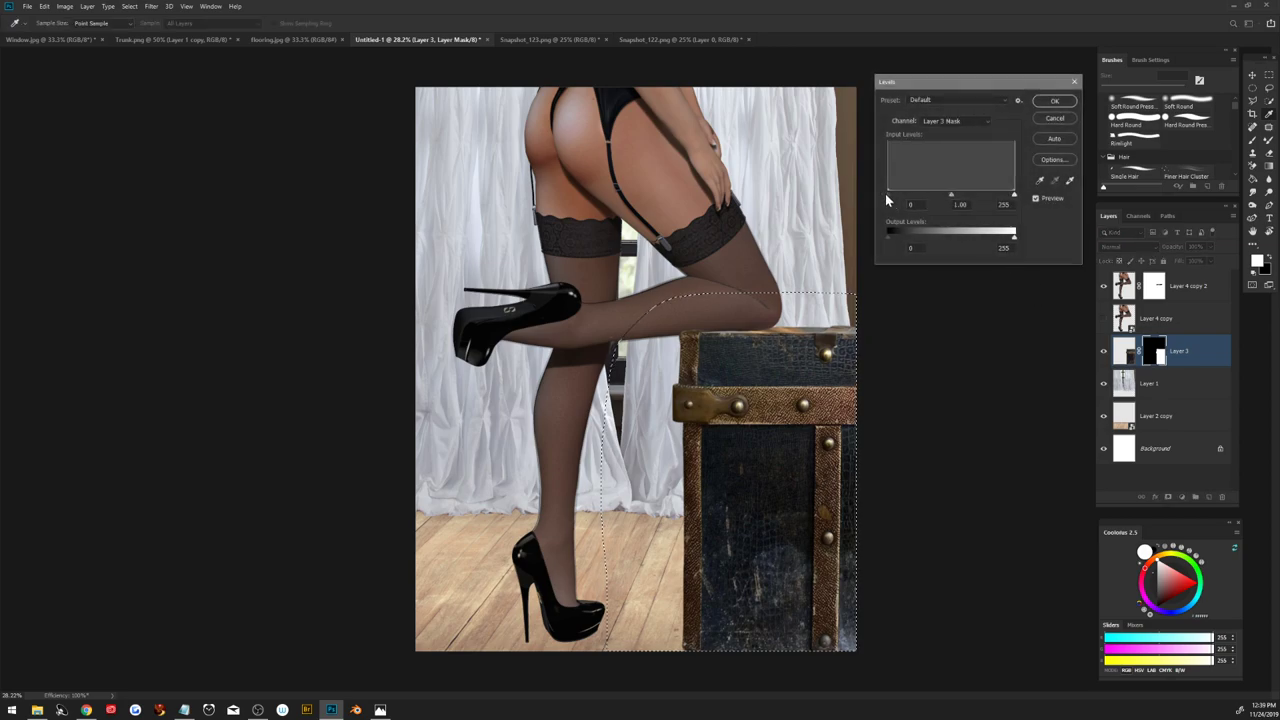
mouse_move(888, 194)
mouse_down()
mouse_move(997, 194)
mouse_move(988, 200)
mouse_up()
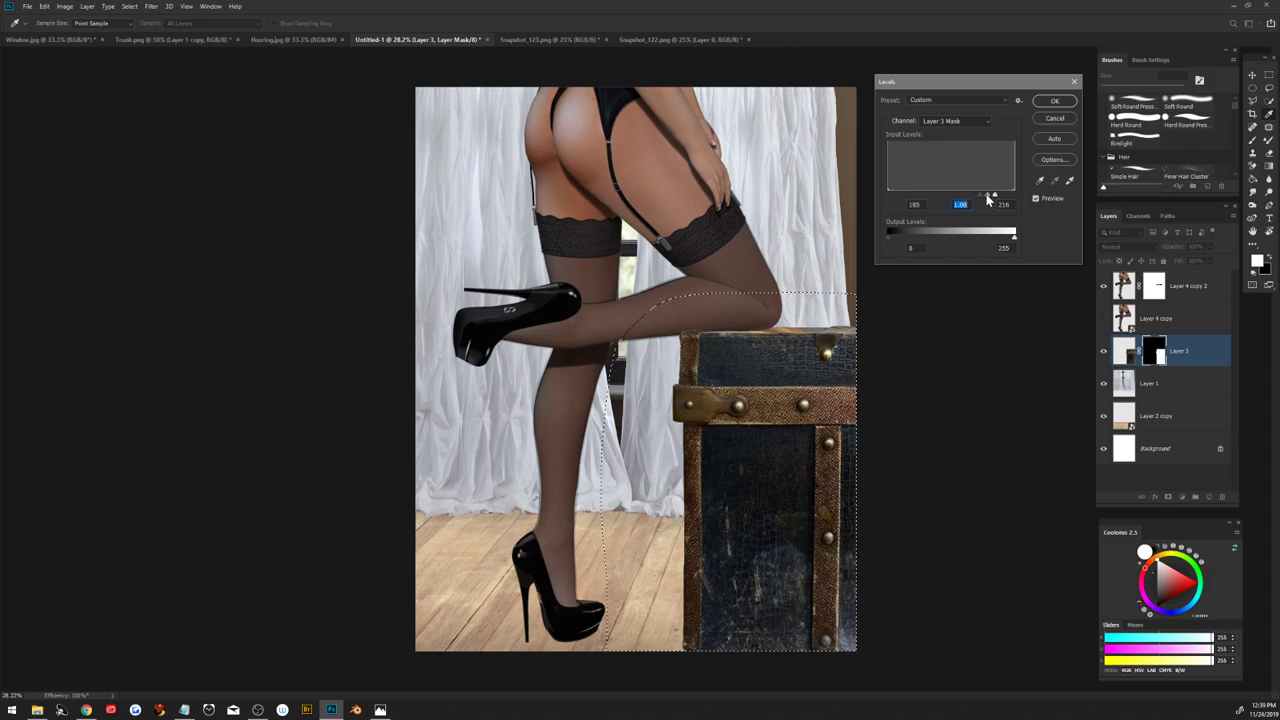
click(1054, 101)
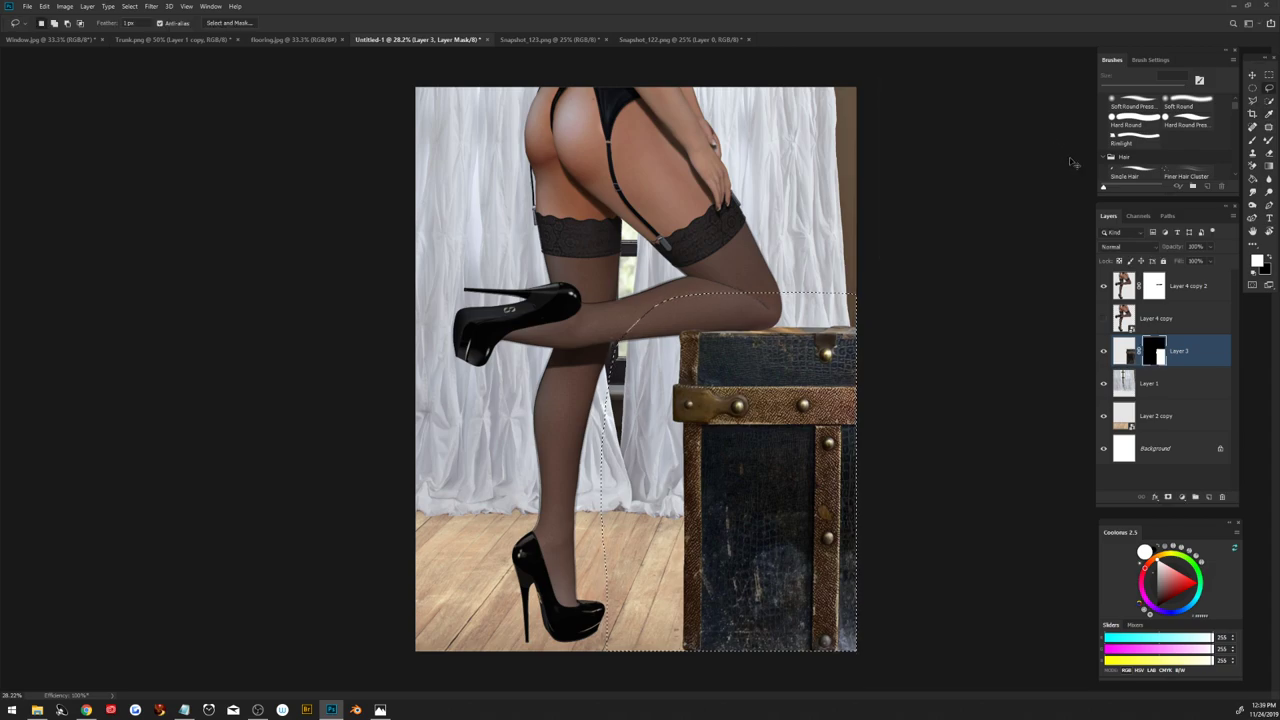
Step: Apply Layer 3's mask permanently and move Layer 4 copy below Layer 2 copy
key(ctrl+d)
right_click(1155, 352)
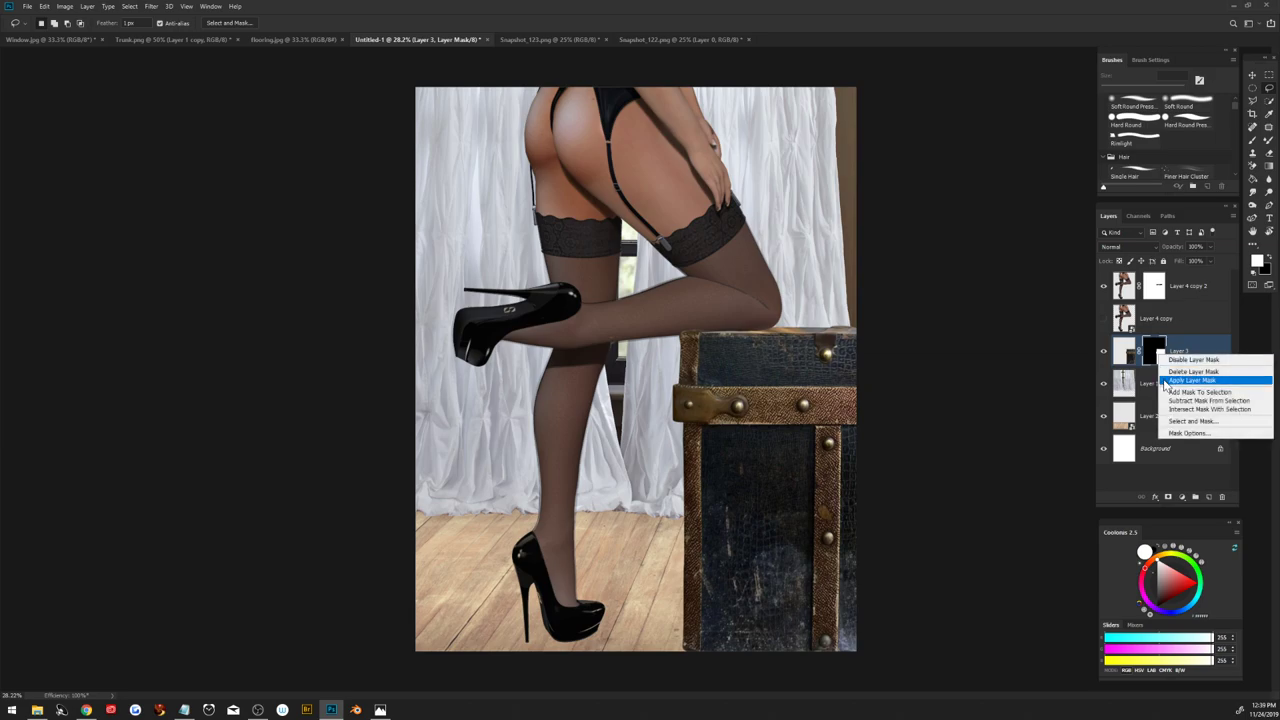
click(1164, 381)
mouse_move(1158, 318)
mouse_down()
mouse_move(1203, 477)
mouse_move(1180, 446)
mouse_up()
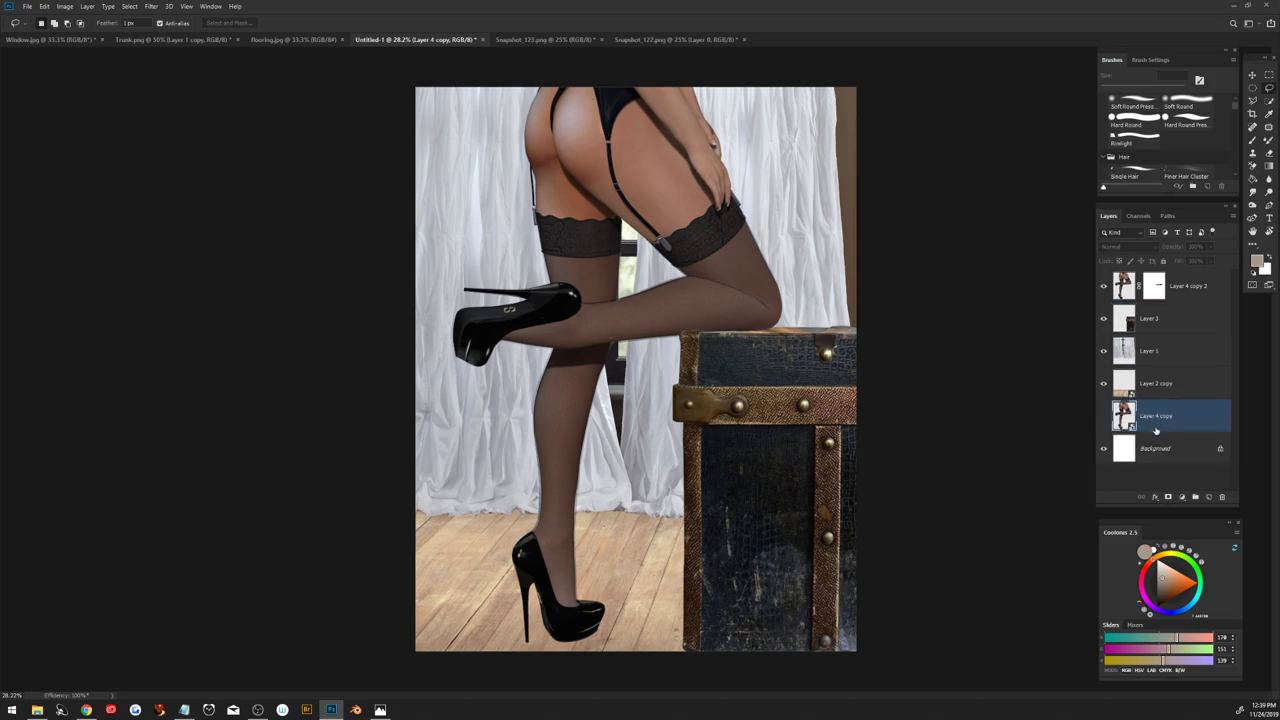
Step: Group Layer 4 copy into a collapsed Group 1 and select Layer 2 copy
key(ctrl+g)
click(1116, 406)
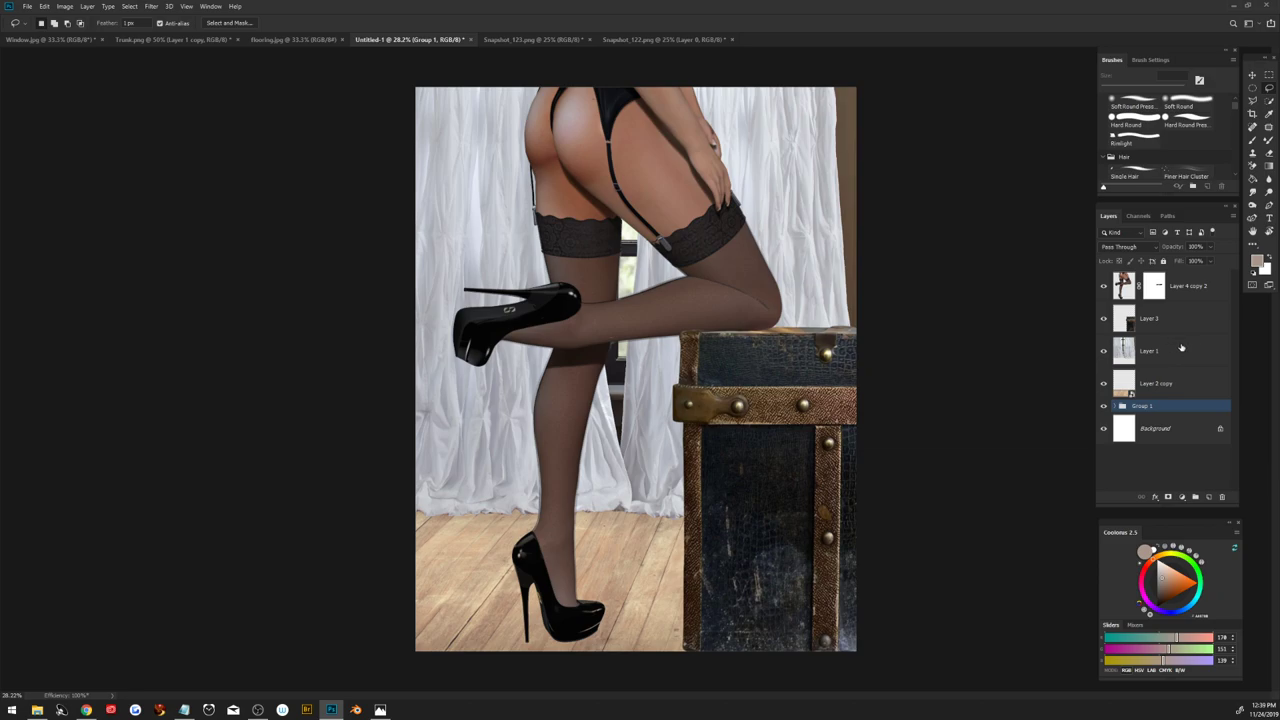
click(1155, 390)
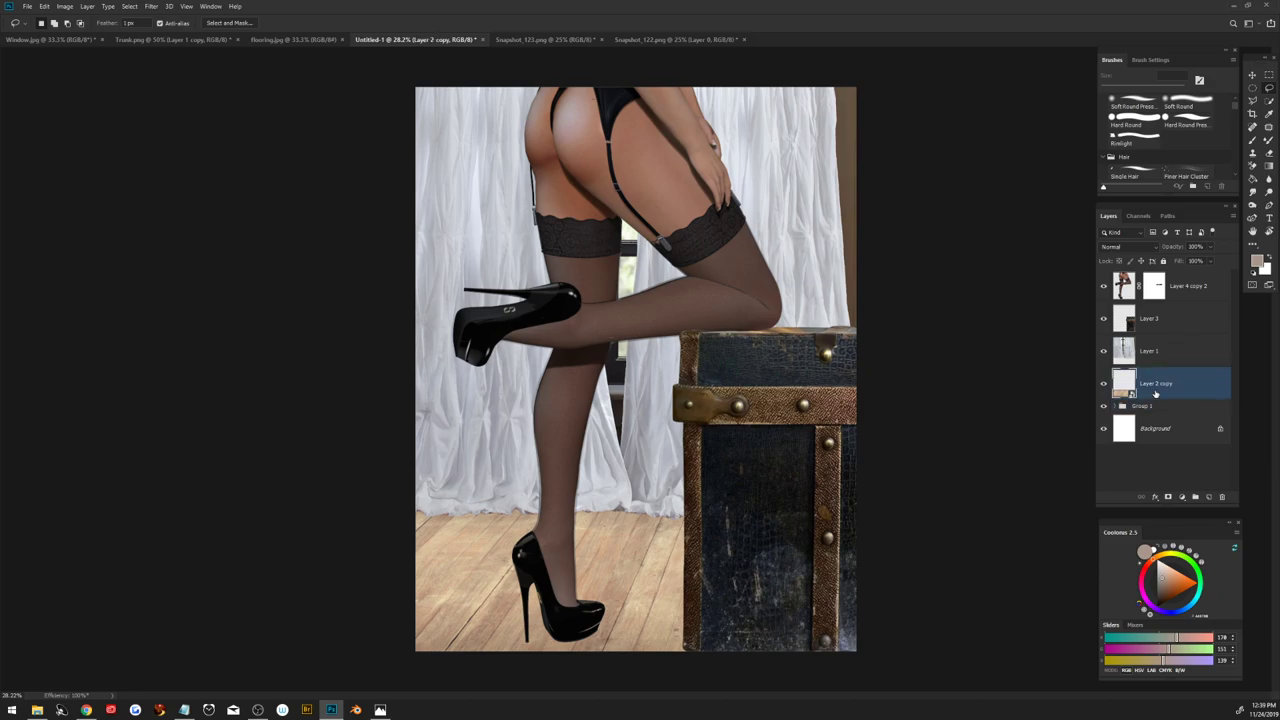
Step: Warp the wood floor on Layer 2 copy into perspective by pulling its corners inward
key(ctrl+t)
key(ctrl+minus)
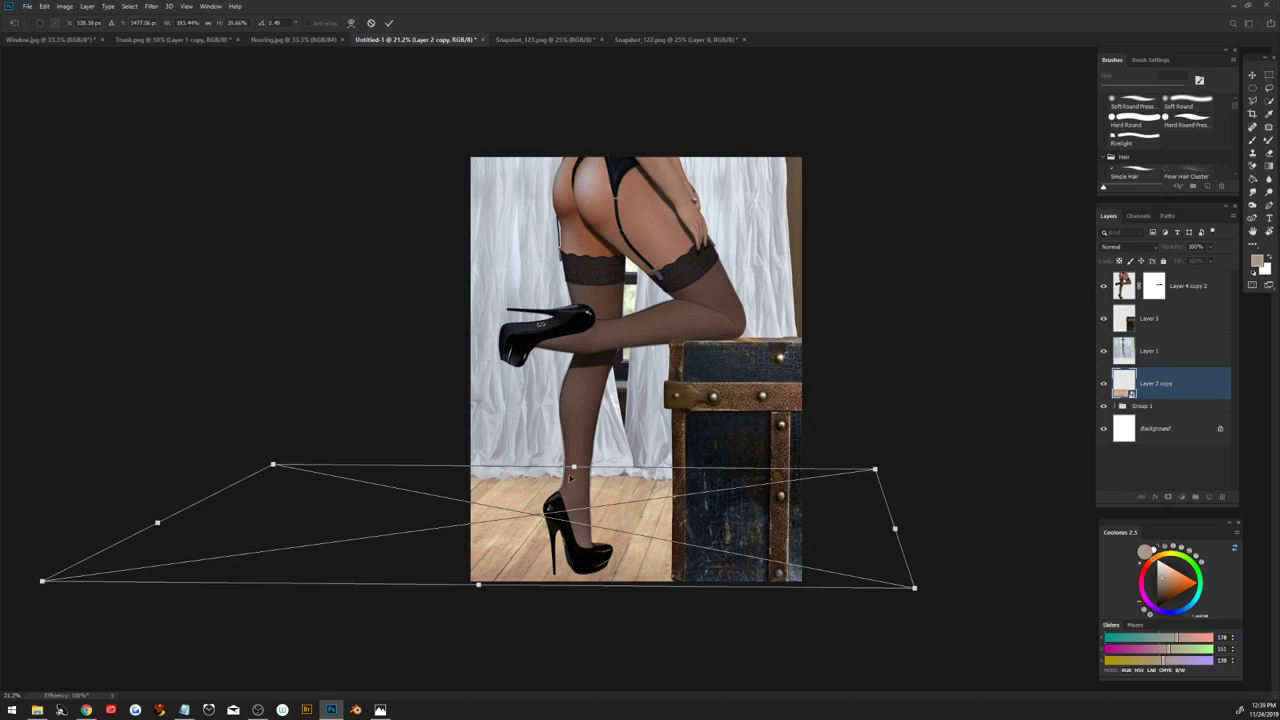
drag(573, 467, 545, 470)
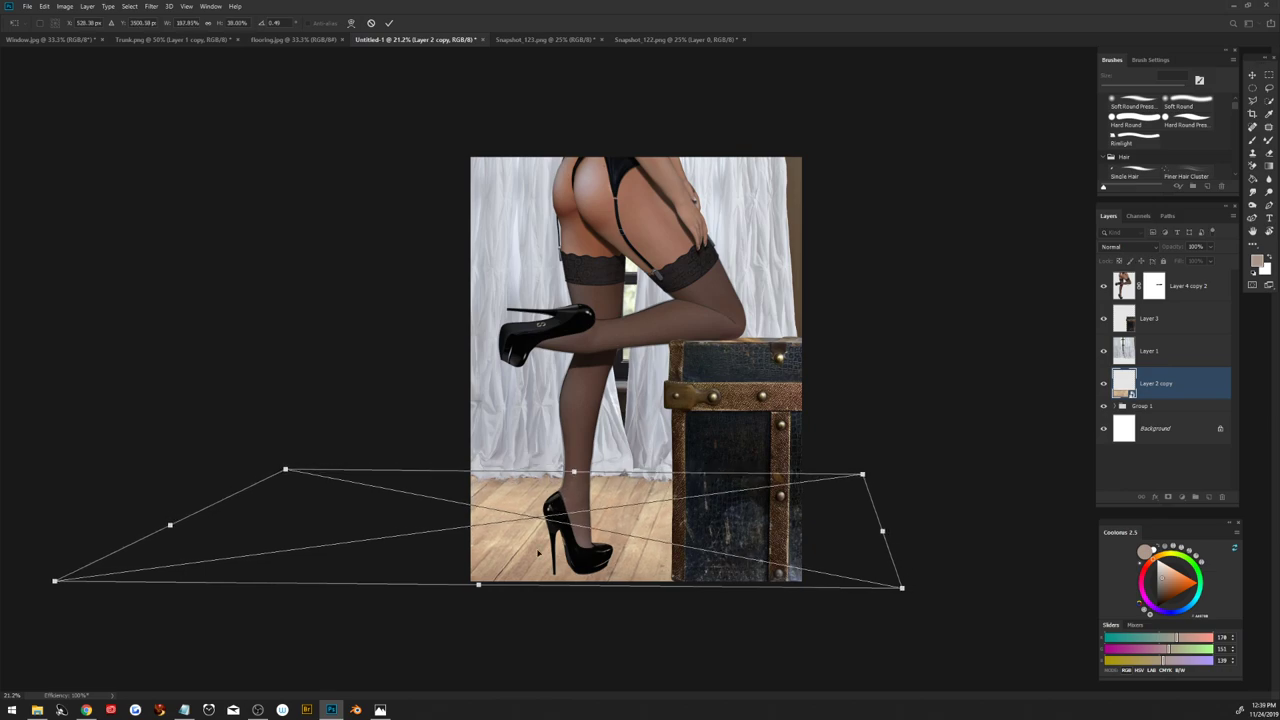
right_click(656, 519)
click(690, 563)
drag(904, 591, 888, 590)
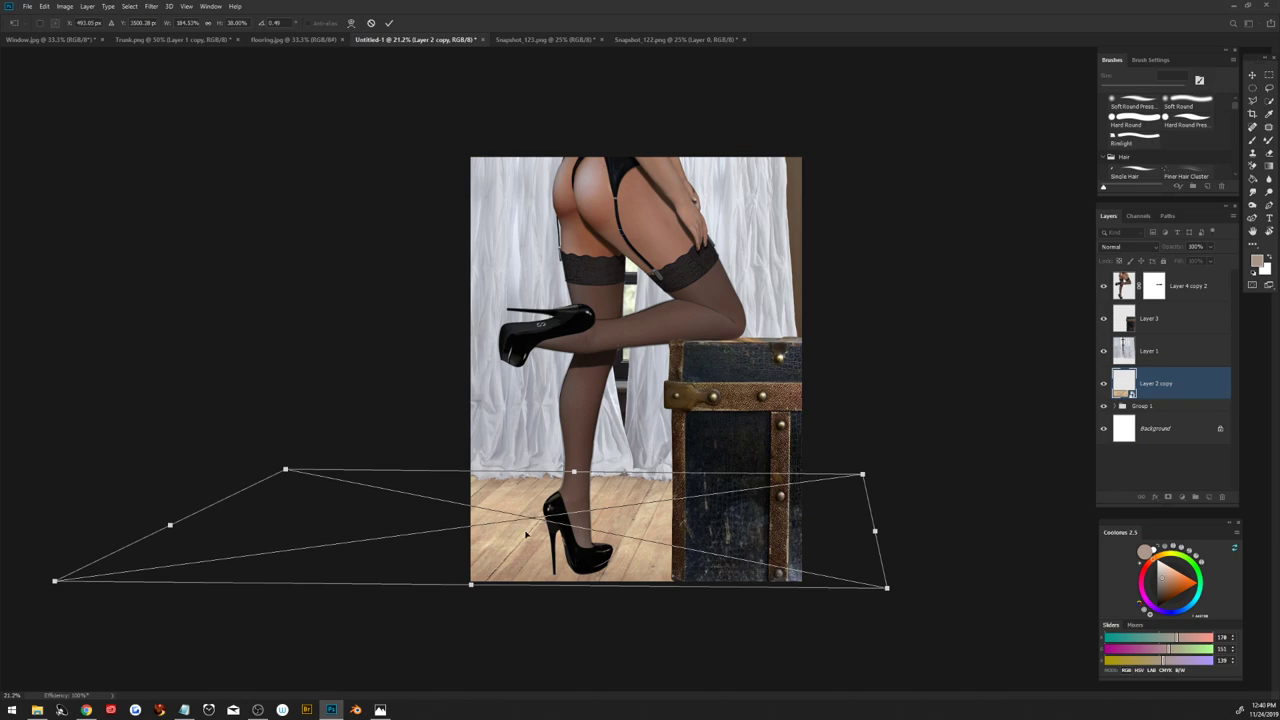
drag(574, 472, 578, 483)
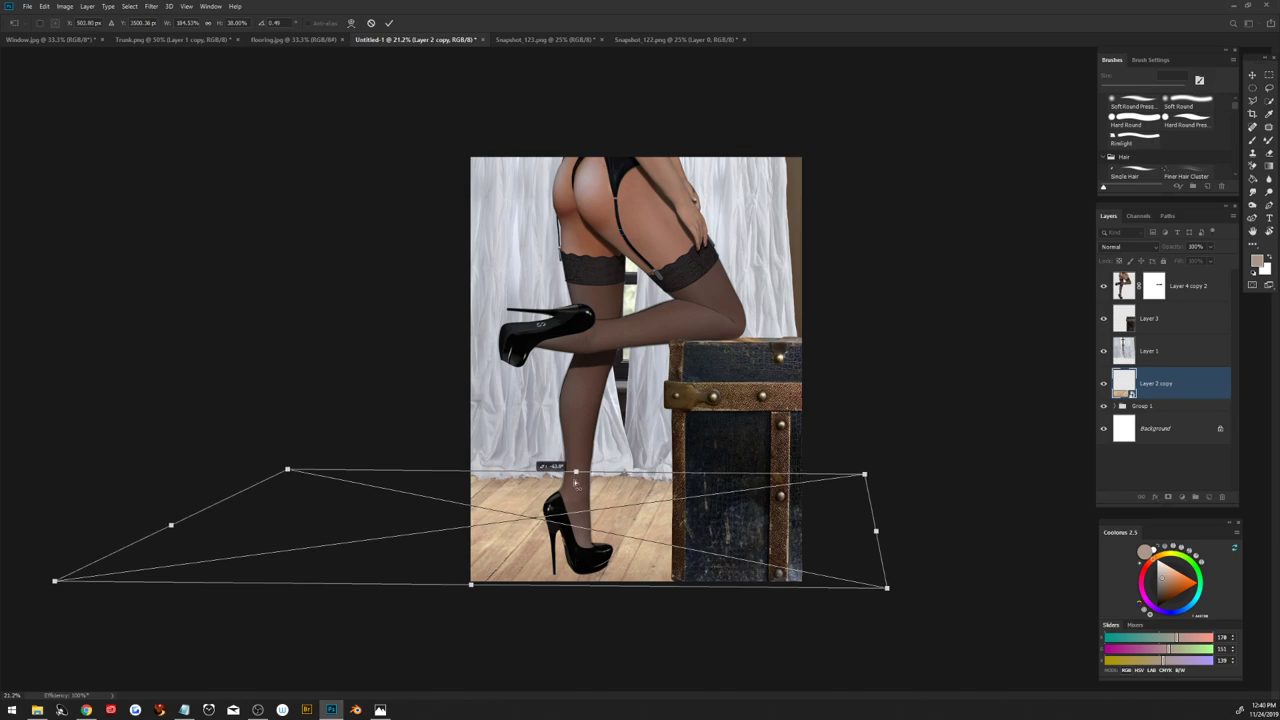
Step: Refine the floor's perspective with skew and distort adjustments, then apply the warp
right_click(603, 505)
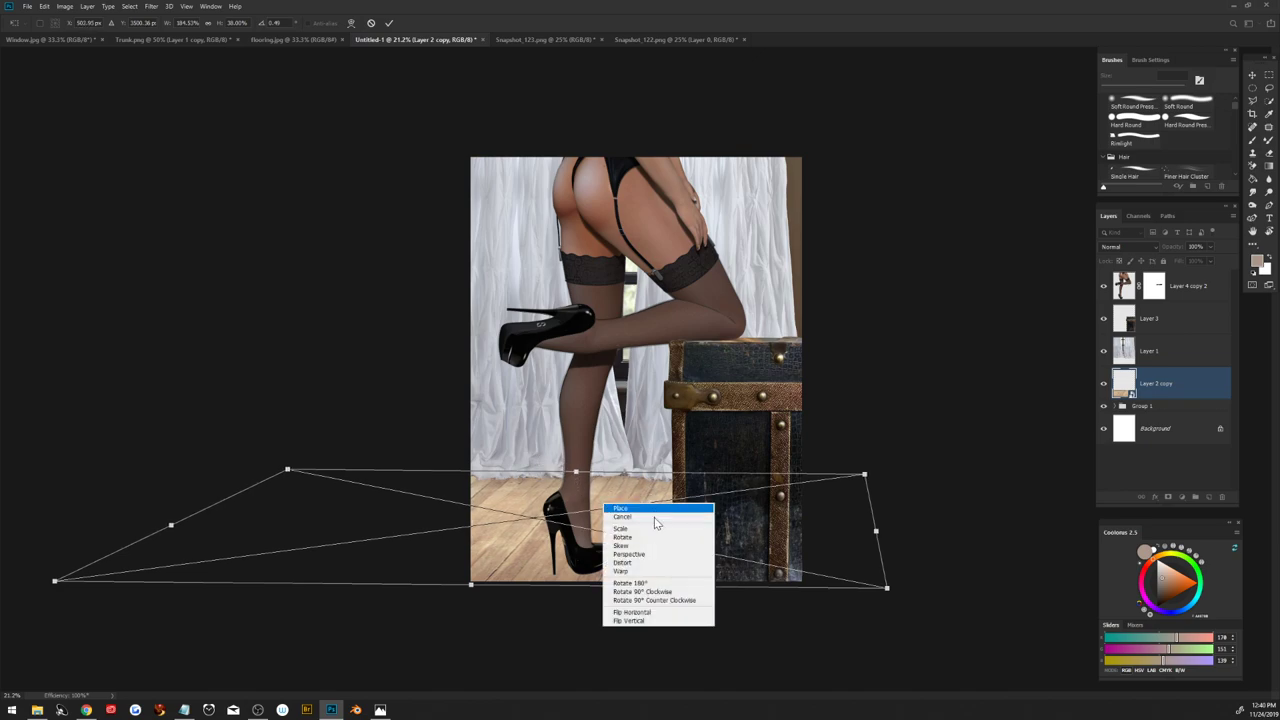
click(577, 471)
drag(575, 472, 559, 471)
right_click(570, 492)
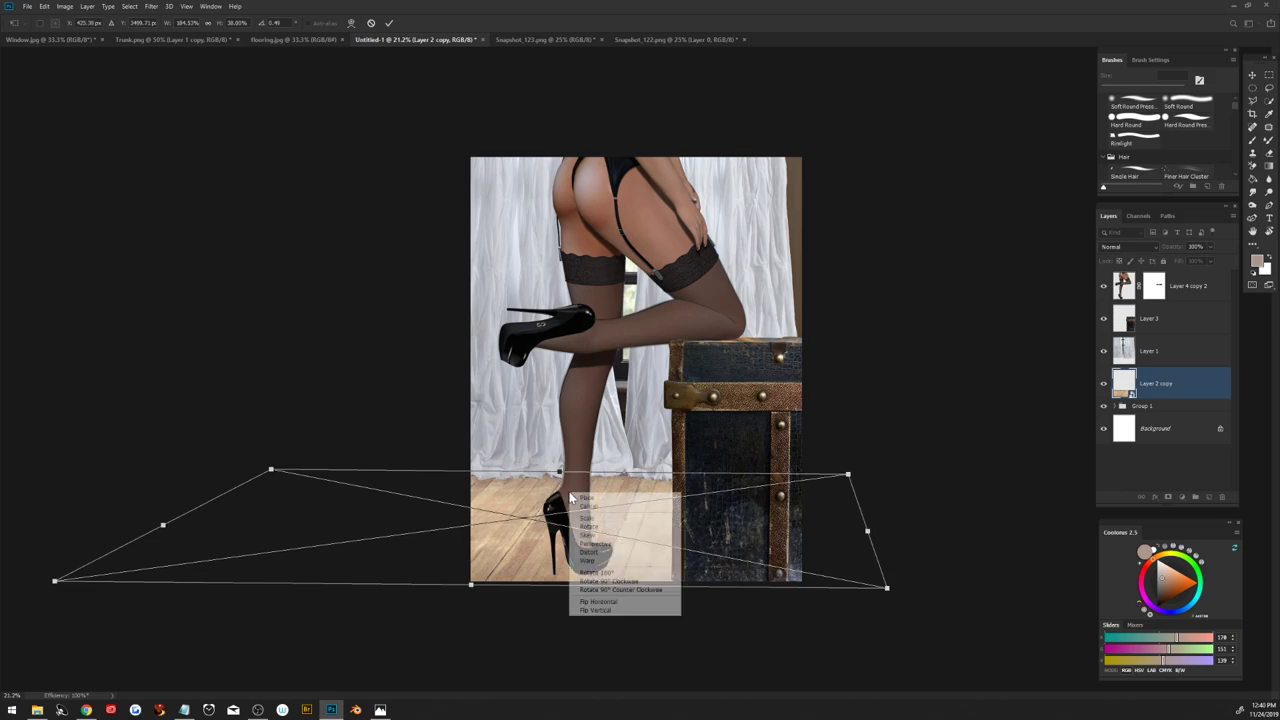
click(592, 553)
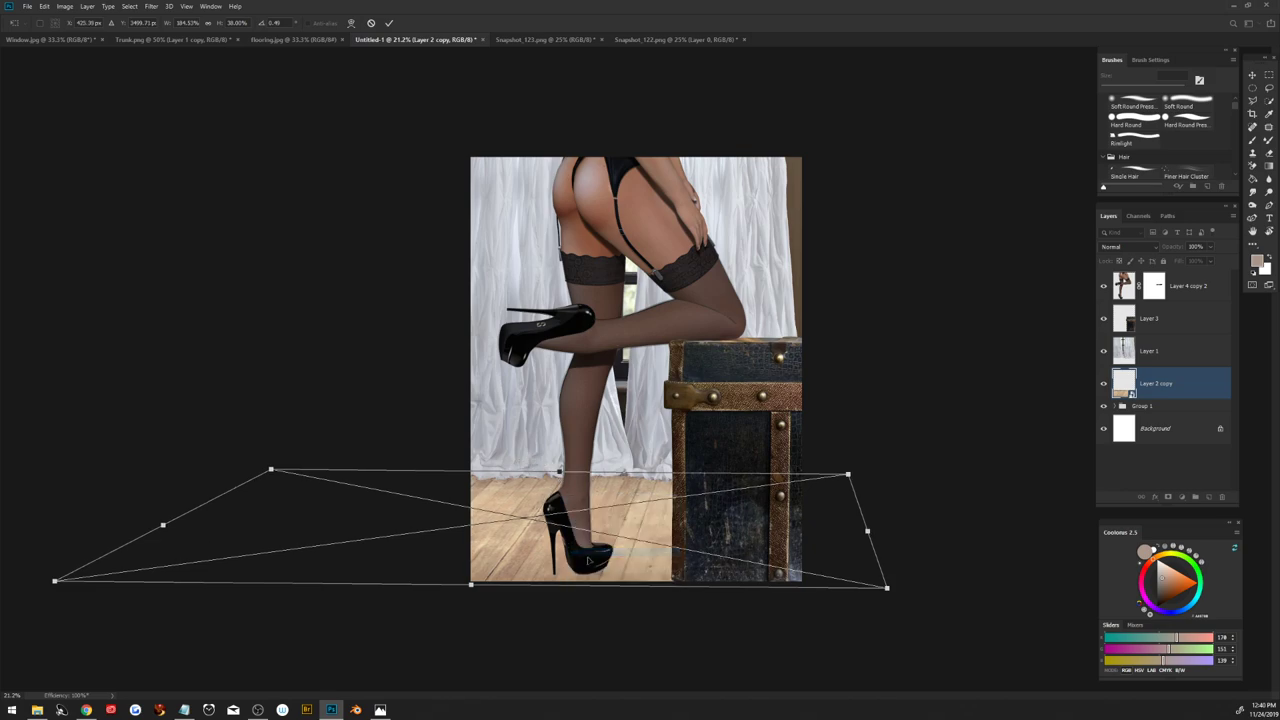
drag(471, 585, 470, 581)
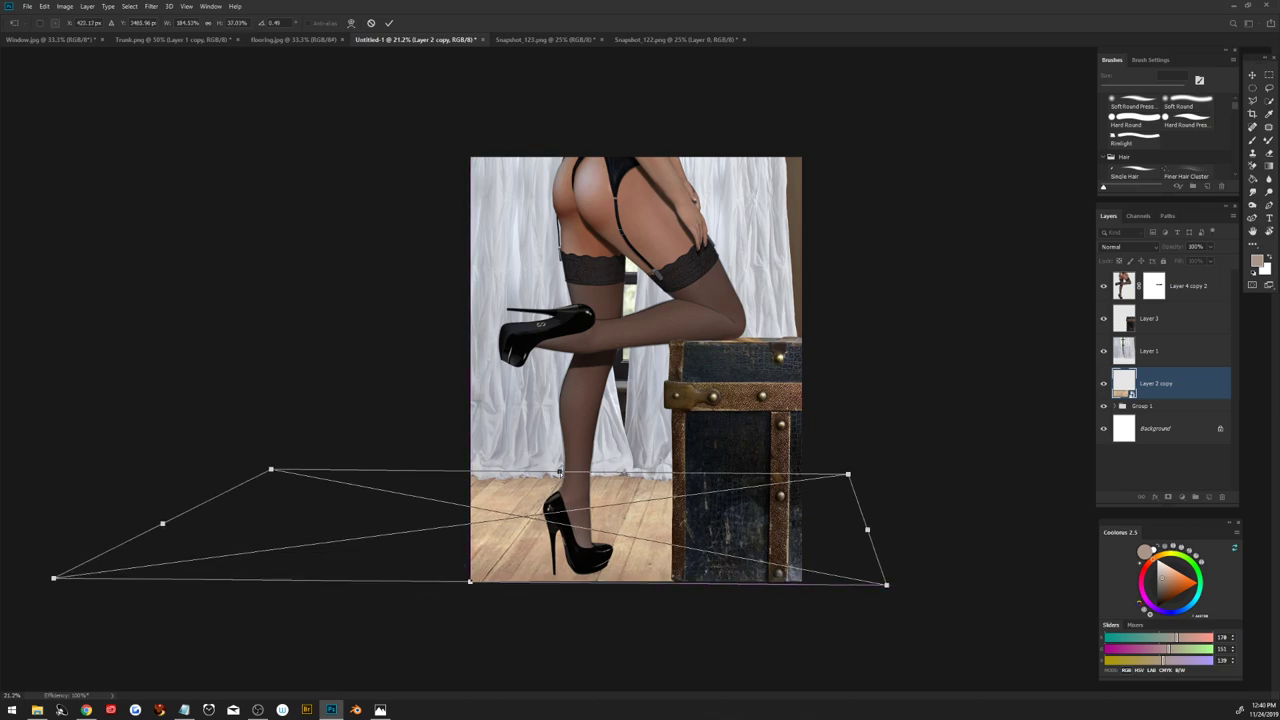
drag(559, 471, 560, 477)
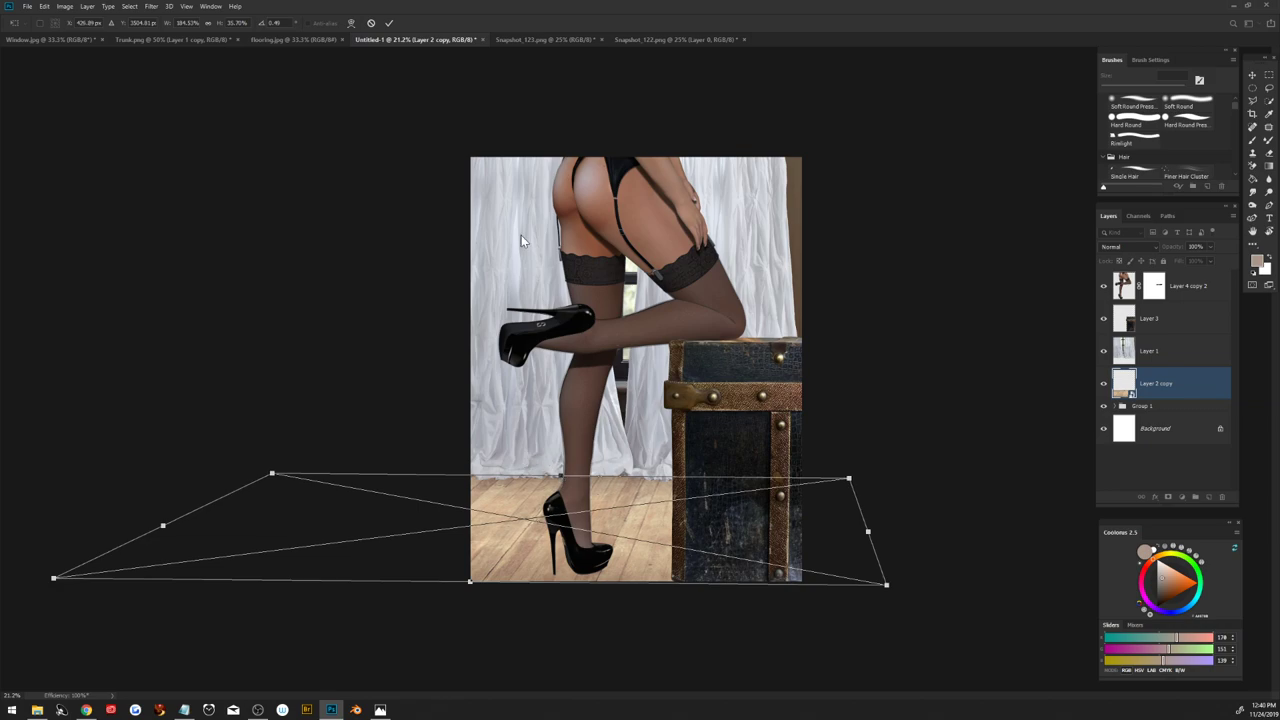
click(389, 23)
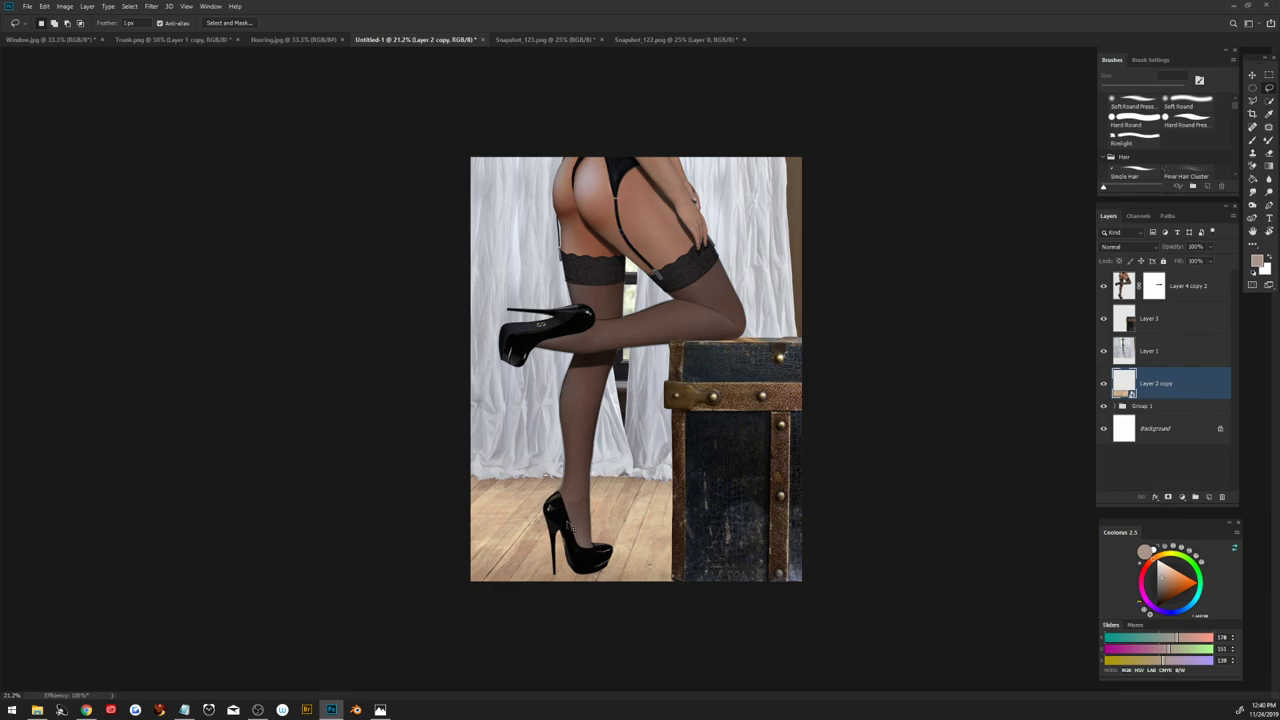
Step: Stretch the wood floor much wider to the left and commit the transform
key(ctrl+t)
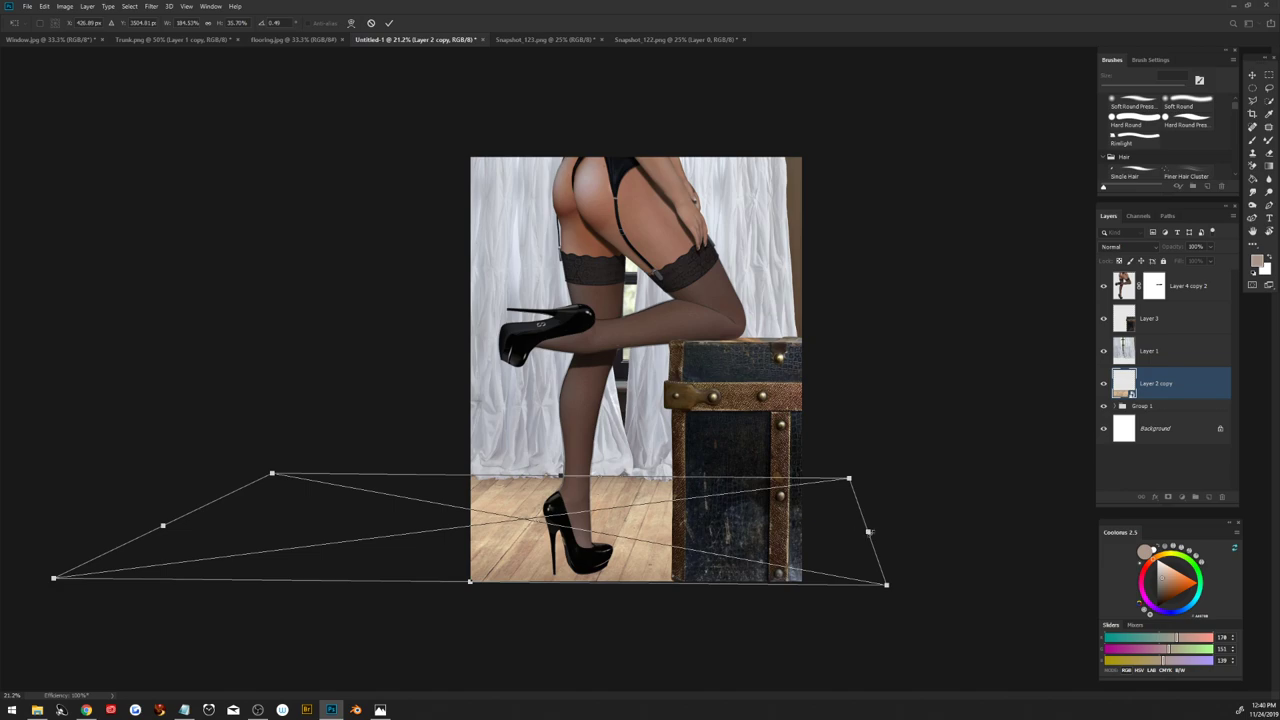
drag(163, 525, 0, 507)
scroll(352, 527, down, 2)
scroll(417, 526, down, 2)
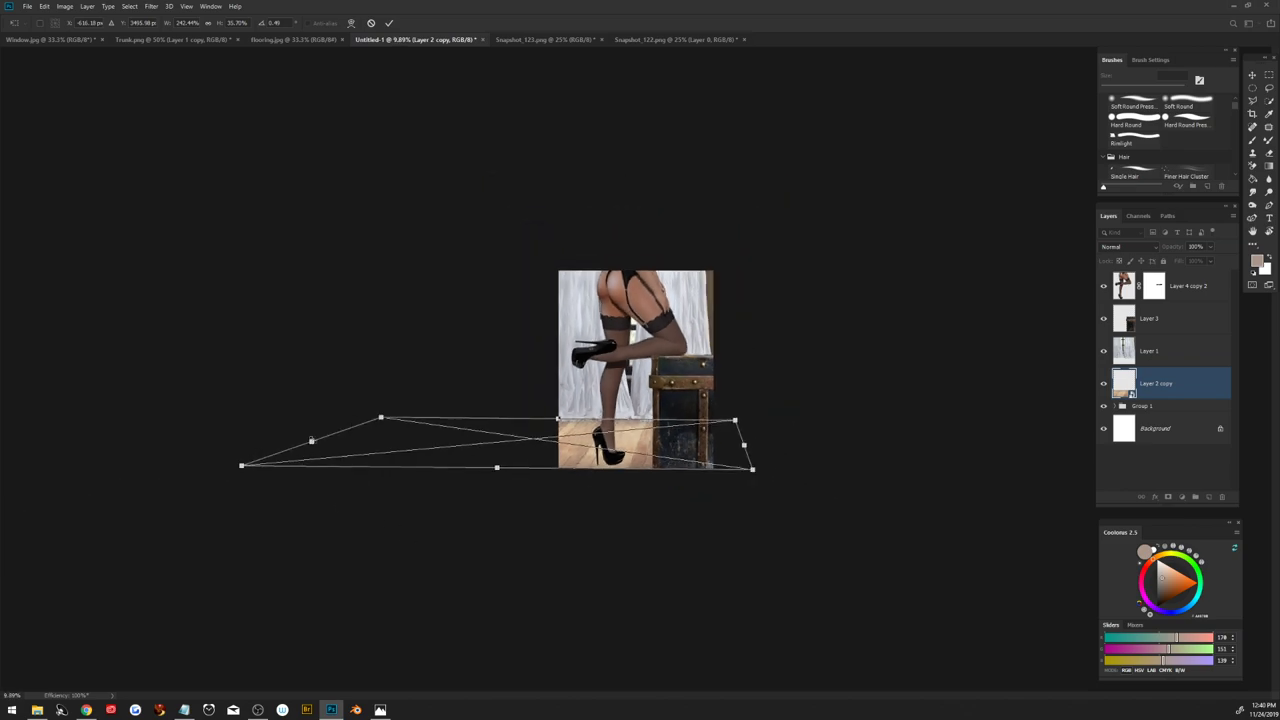
drag(311, 441, 243, 440)
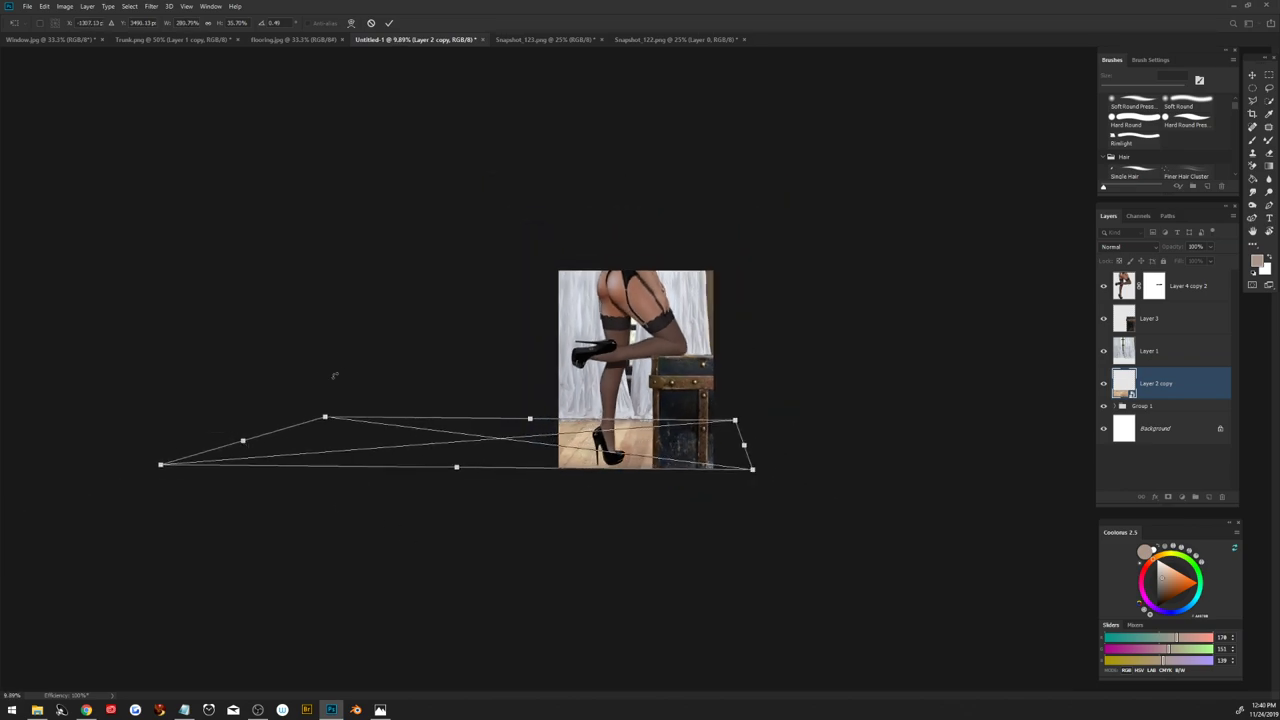
scroll(631, 451, up, 2)
scroll(631, 451, up, 2)
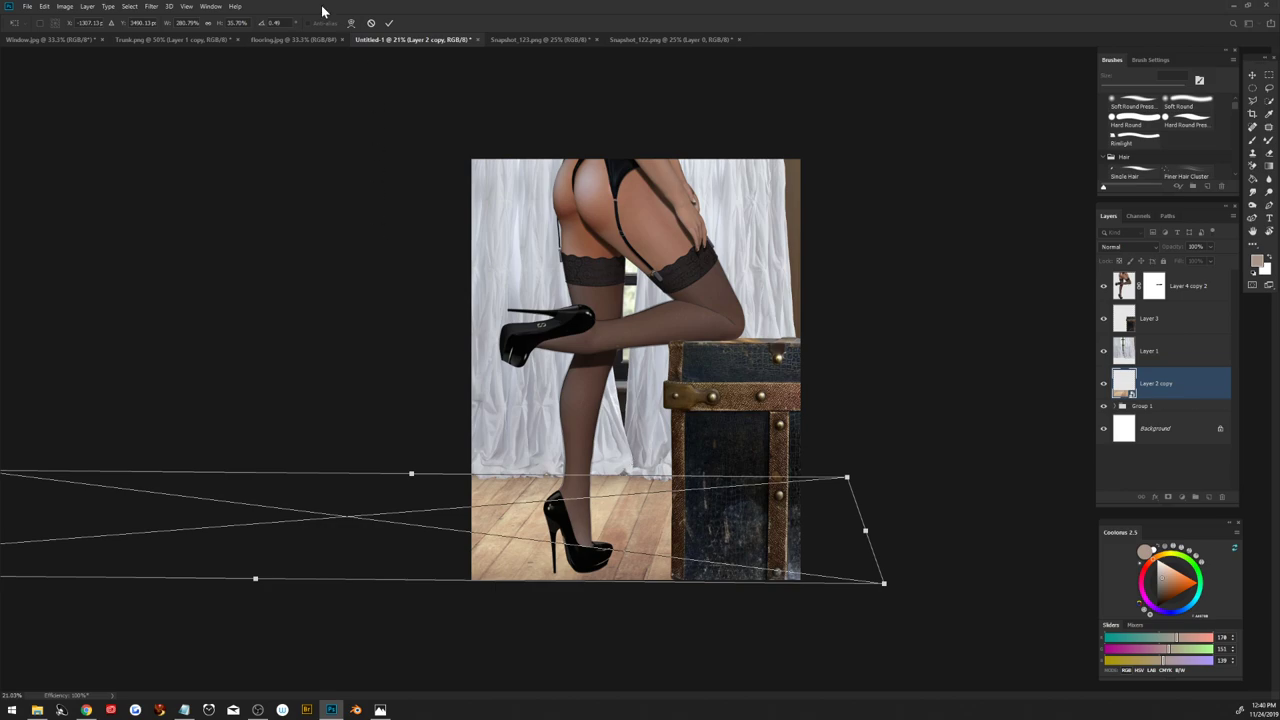
click(389, 23)
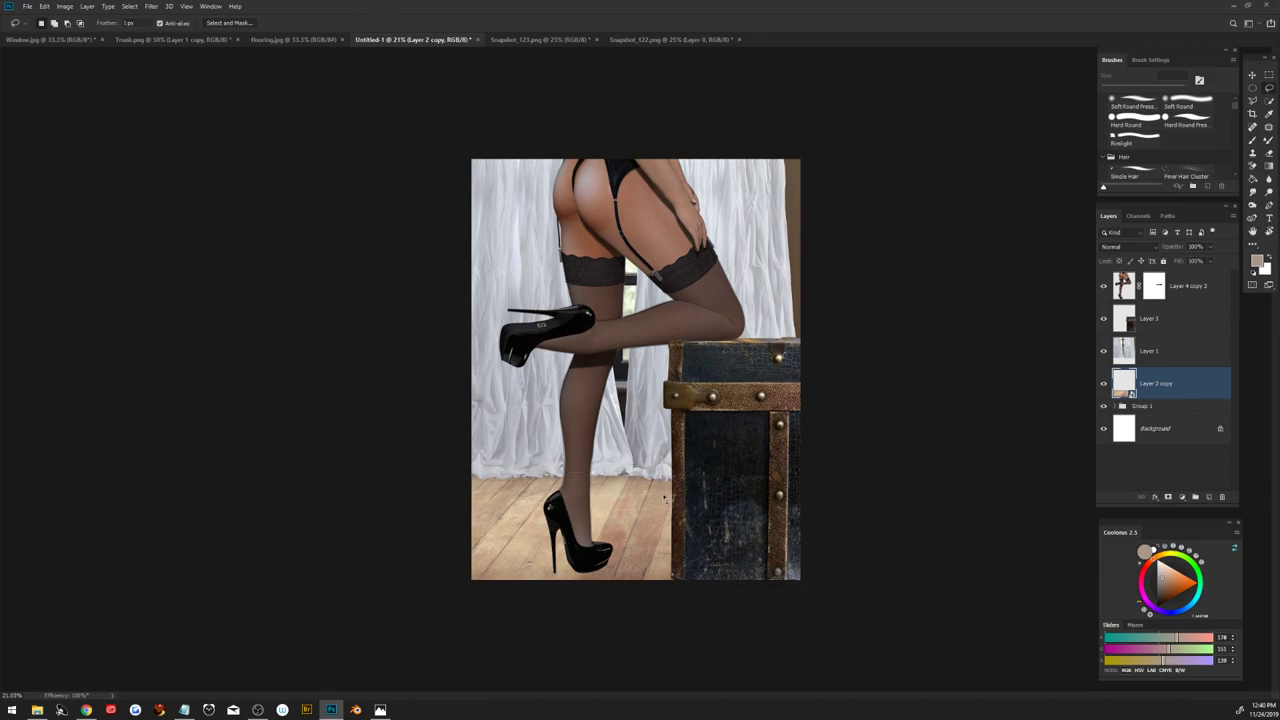
Step: Duplicate Layer 1, then select the original's outline and fill it with brown
click(1169, 353)
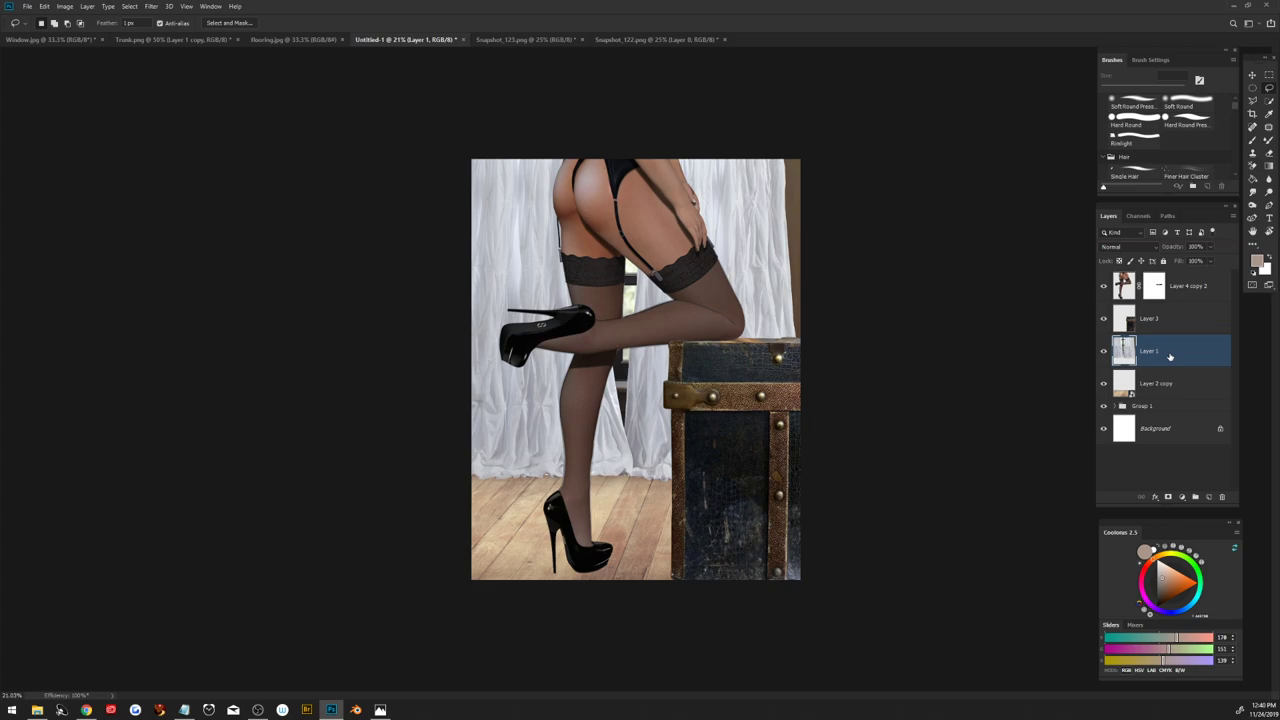
key(ctrl+j)
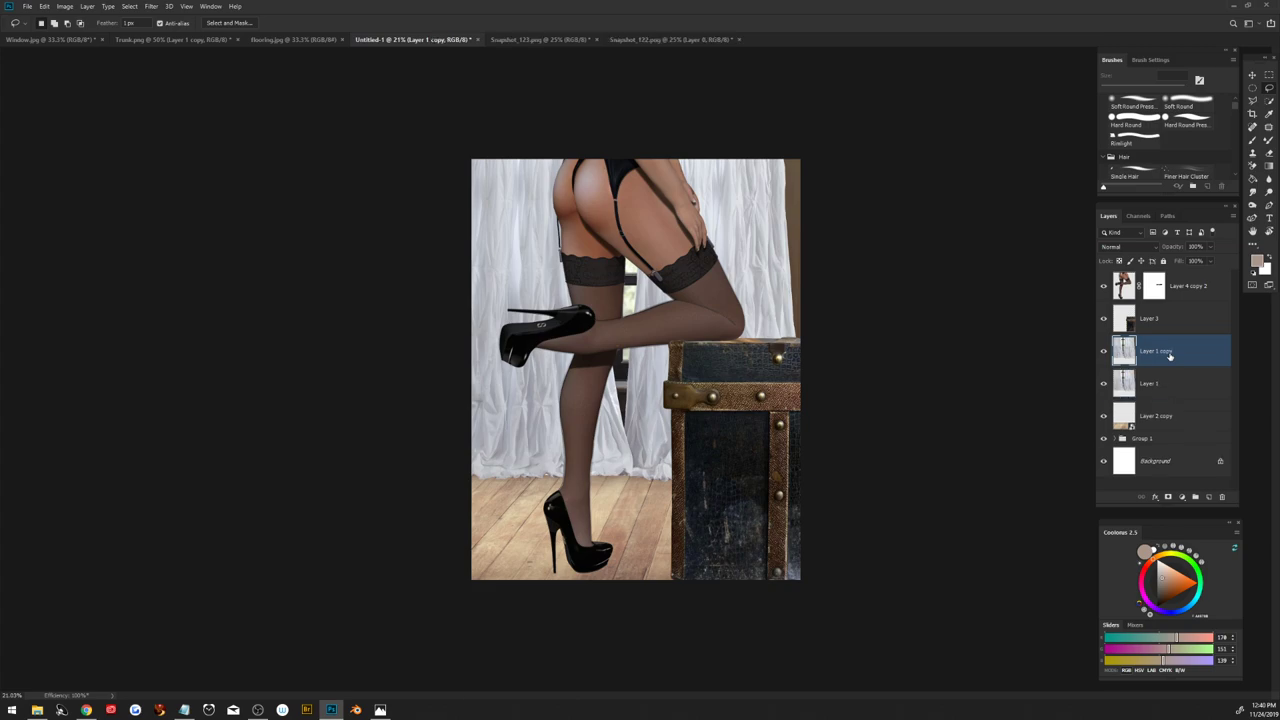
click(1148, 388)
ctrl+click(1123, 385)
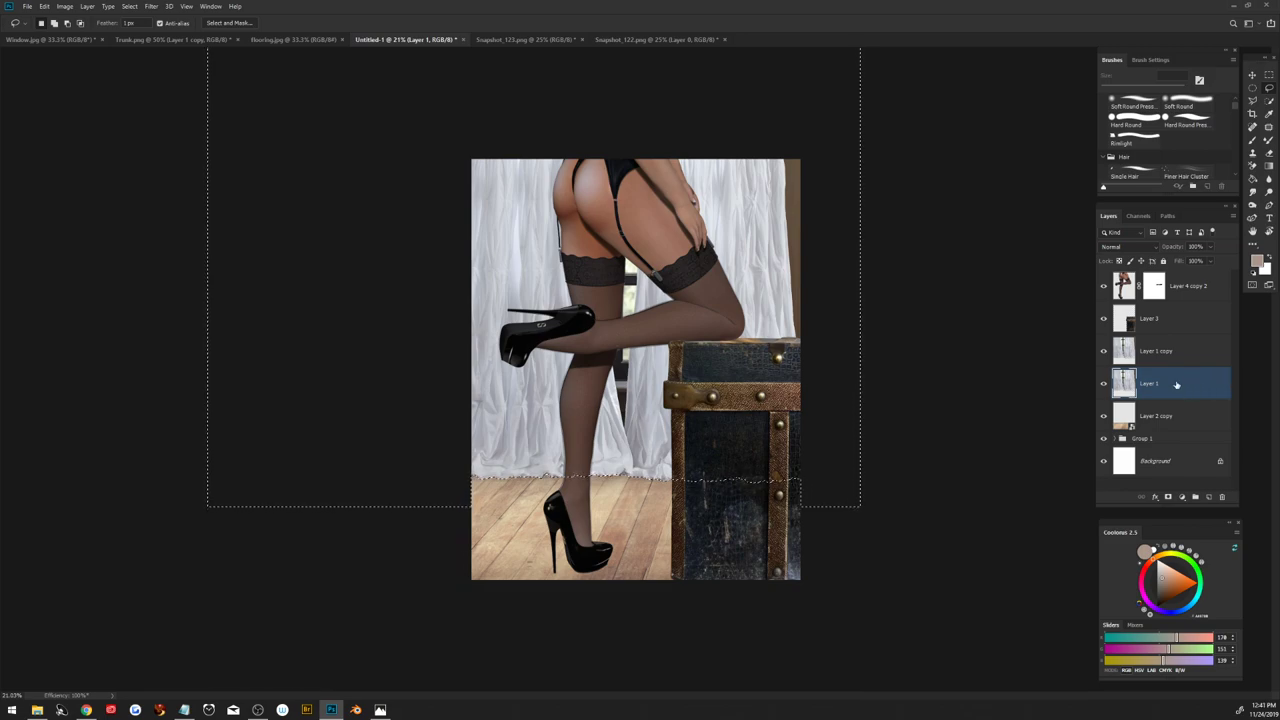
key(shift+BackSpace)
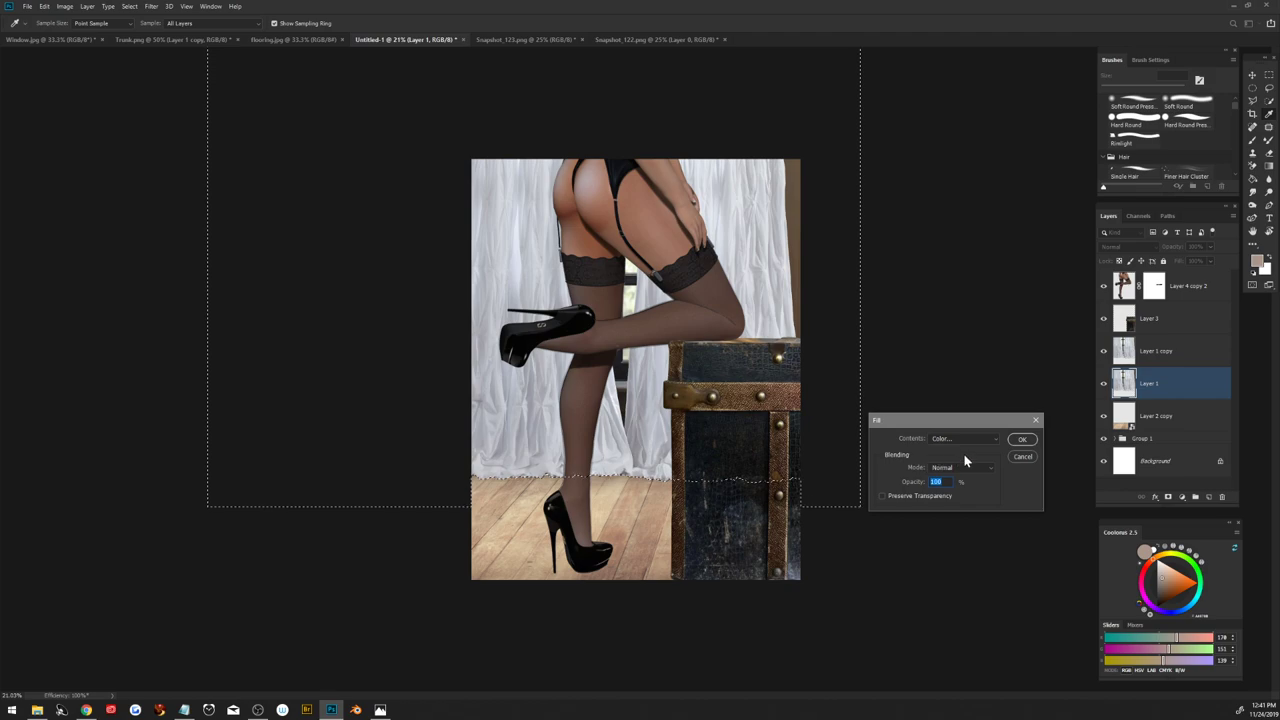
click(1022, 441)
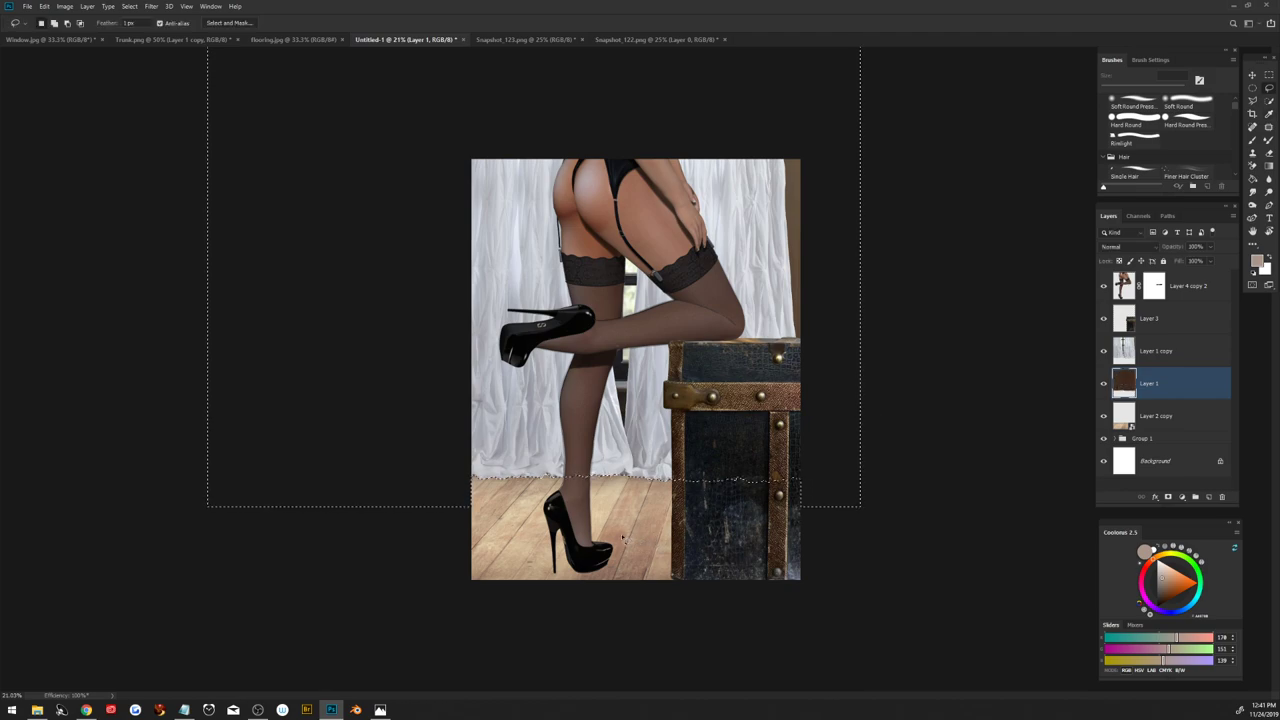
Step: Pick a darker brown, set Layer 1 to Multiply, deselect, and nudge it down under transform
key(b)
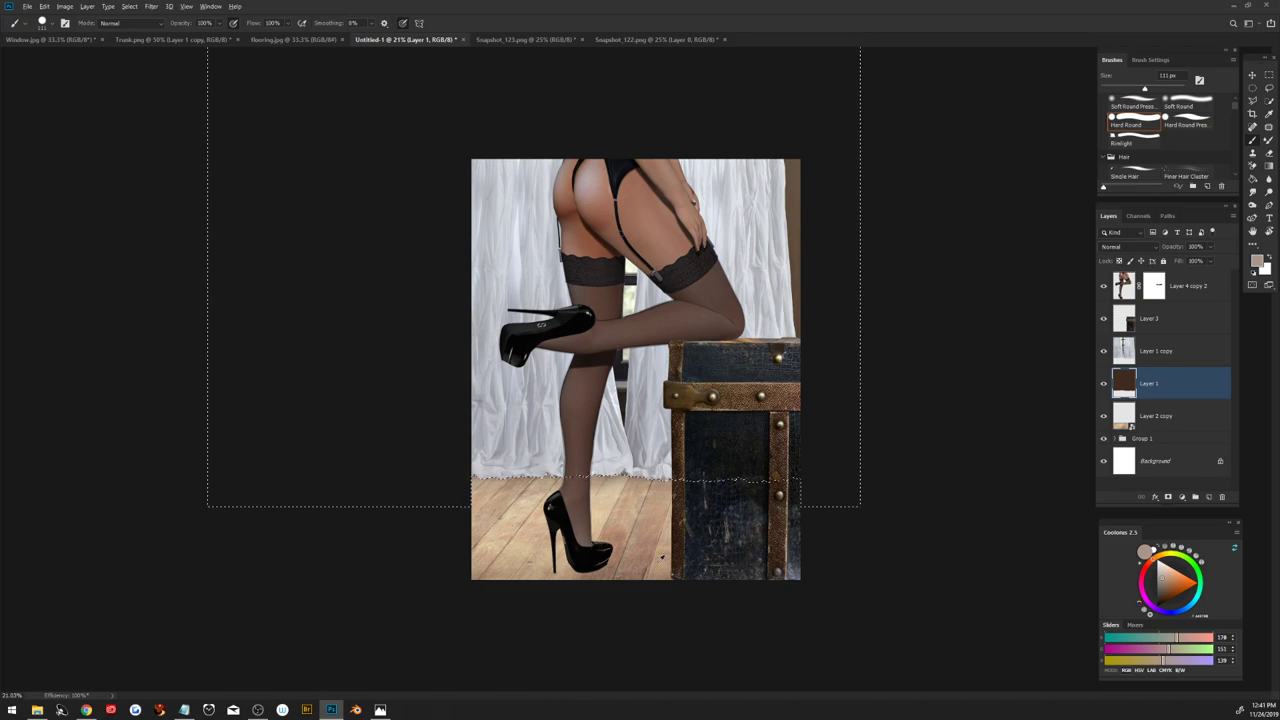
alt+click(645, 568)
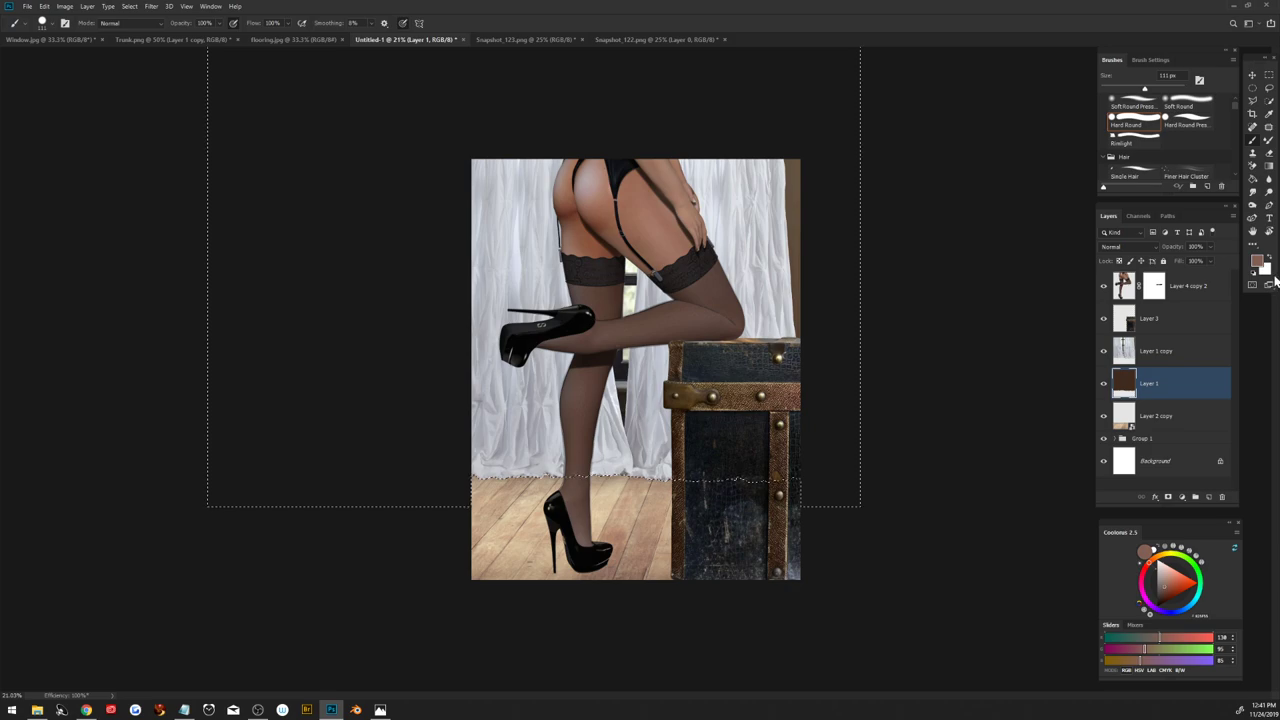
click(1128, 246)
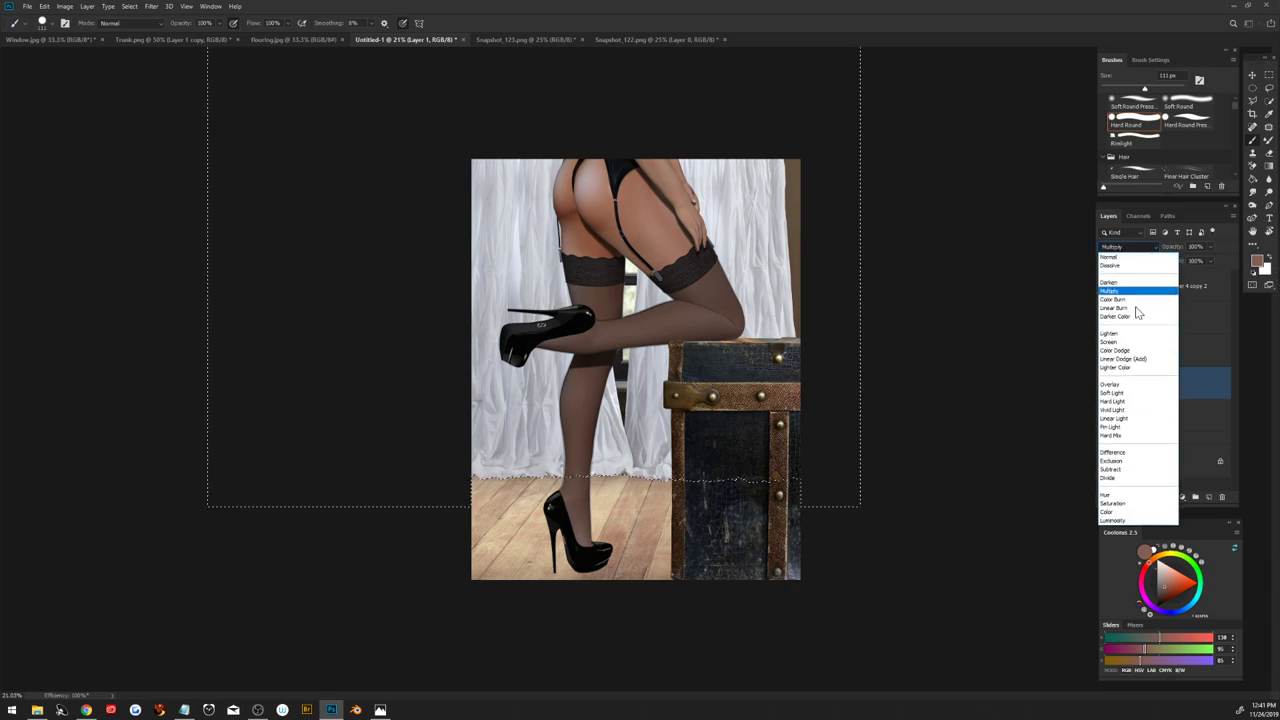
click(1120, 290)
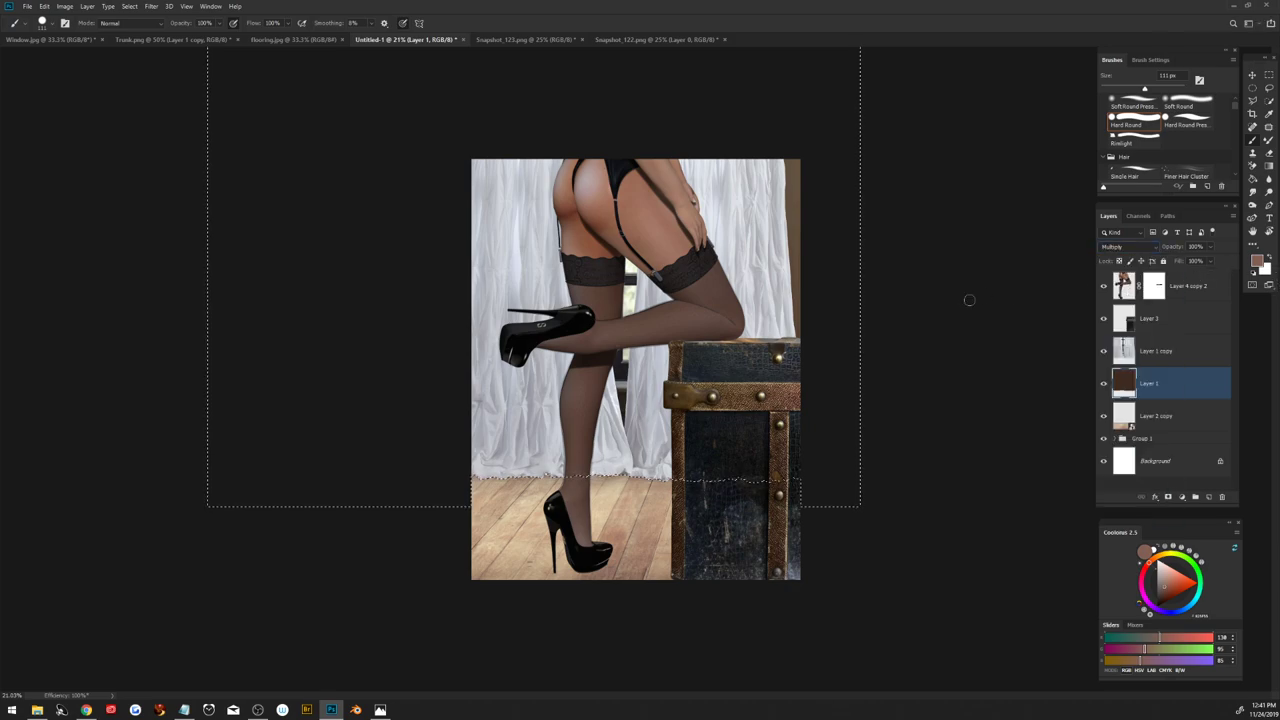
key(ctrl+d)
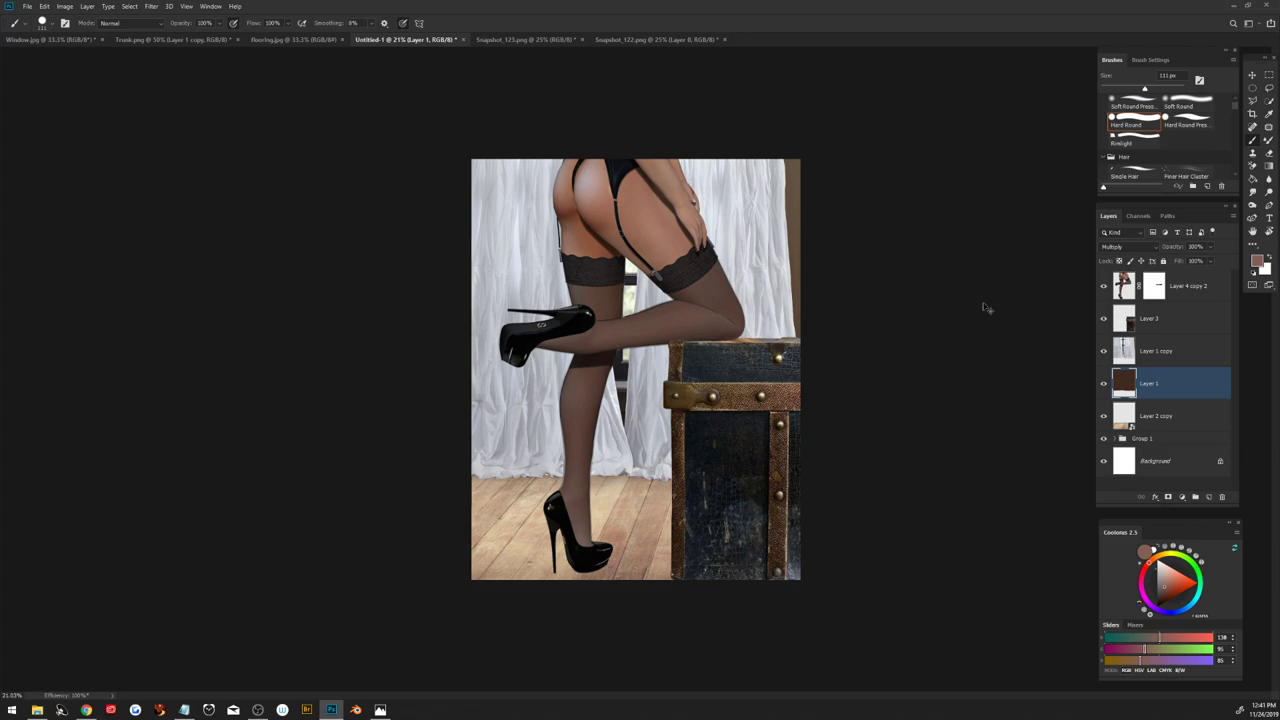
key(ctrl+t)
key(shift+Down)
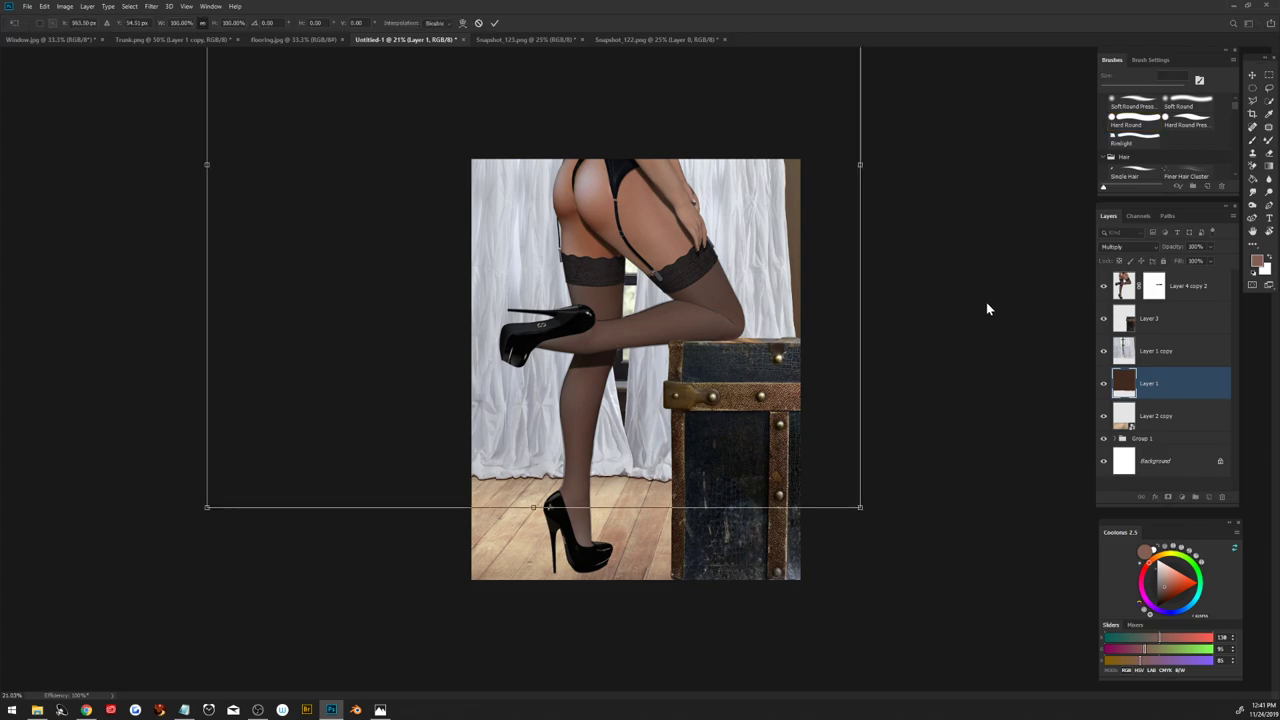
Step: Commit the shadow's position and apply a Gaussian Blur of about 6.8 px
key(shift+Up)
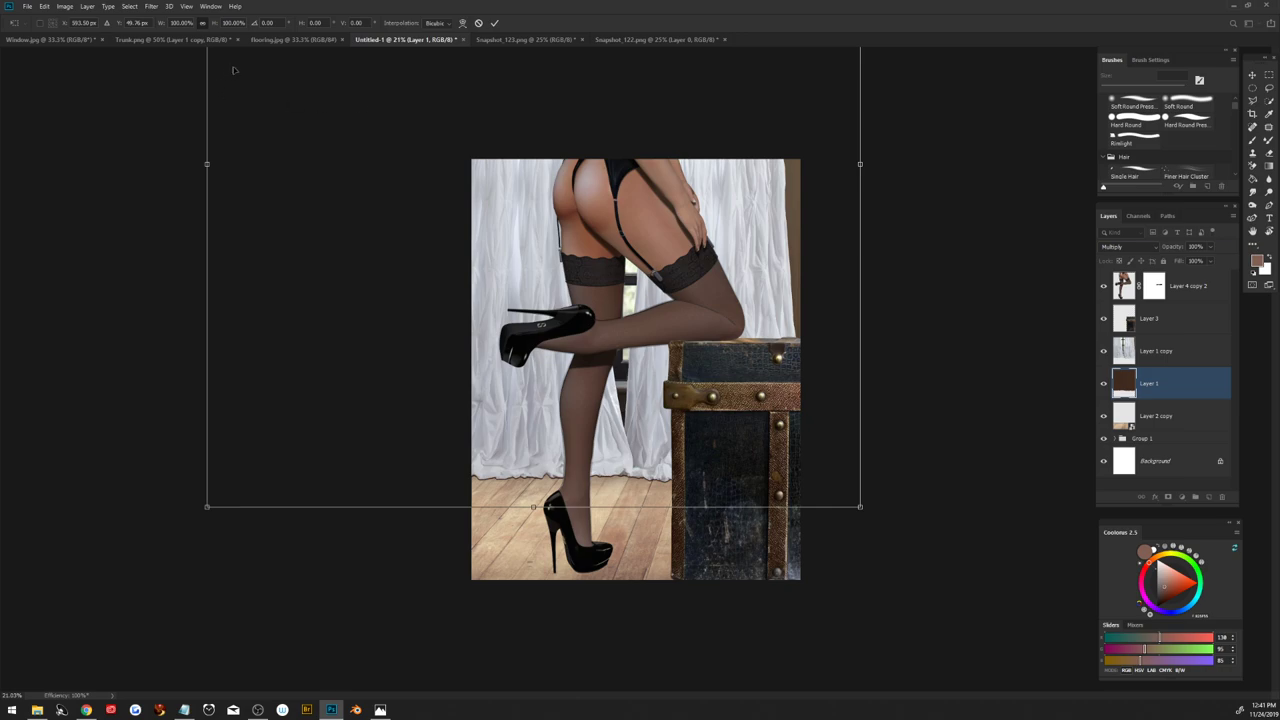
click(494, 22)
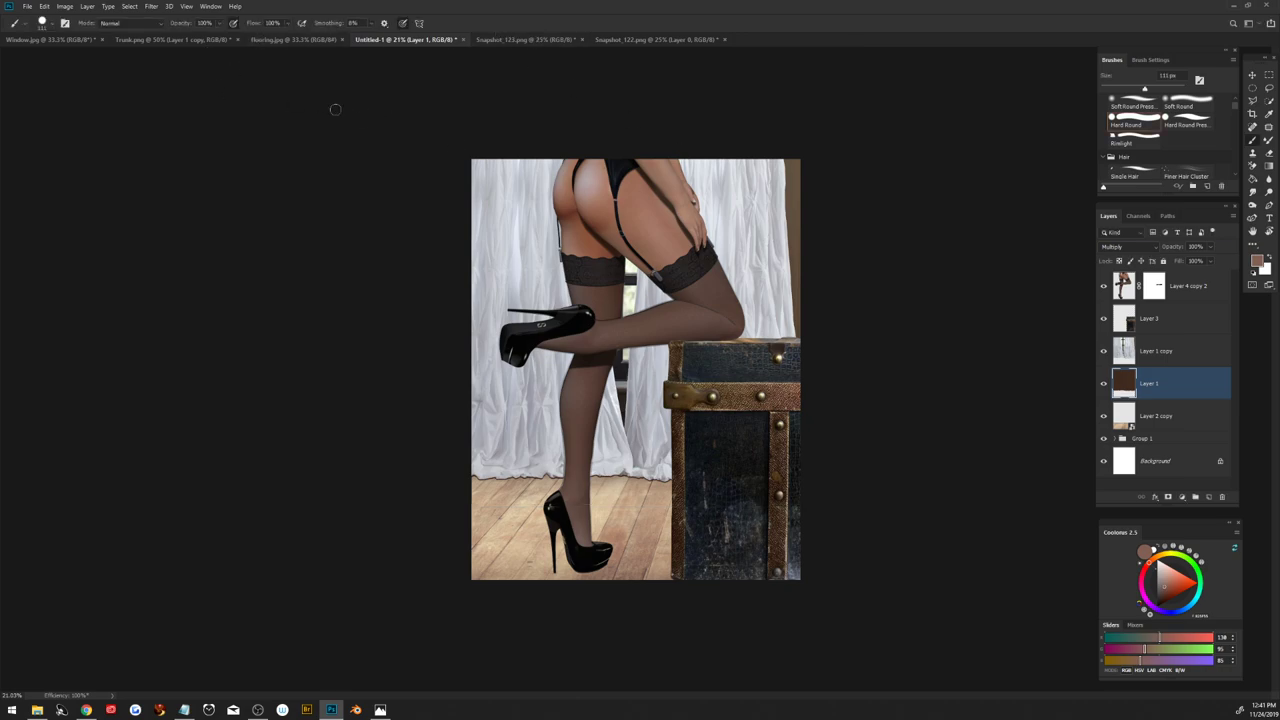
click(154, 7)
mouse_move(160, 123)
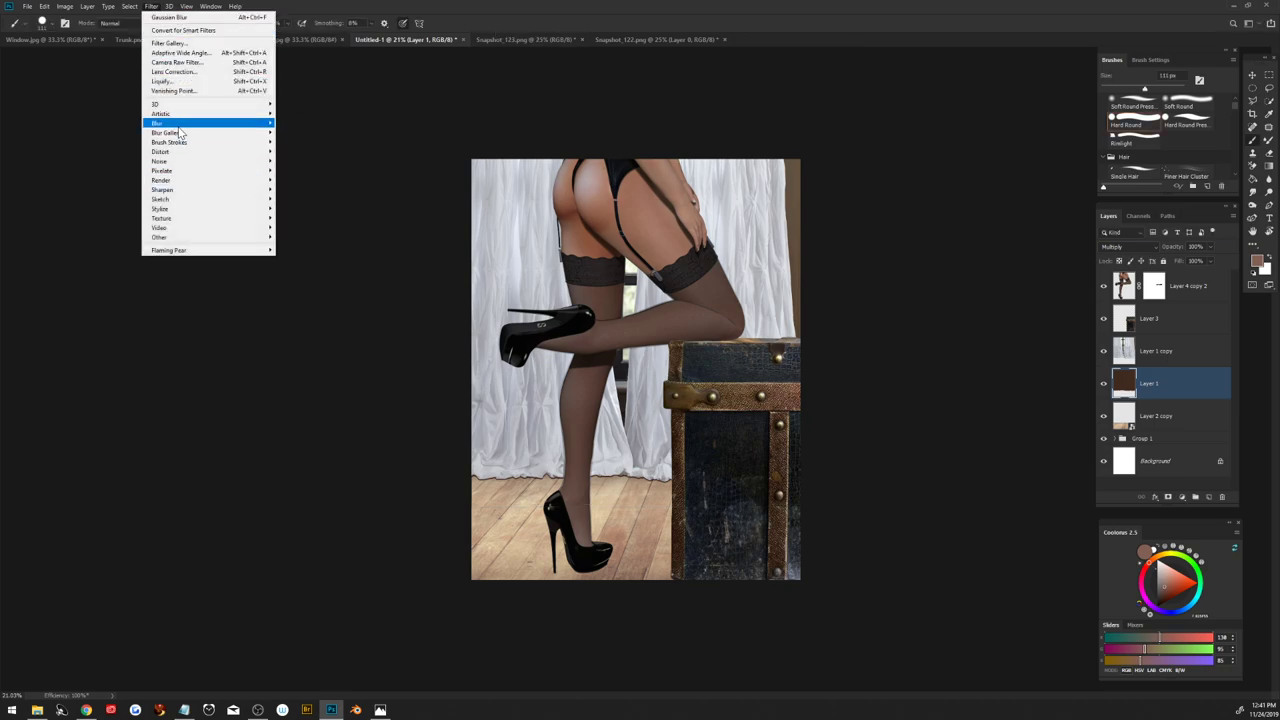
click(303, 160)
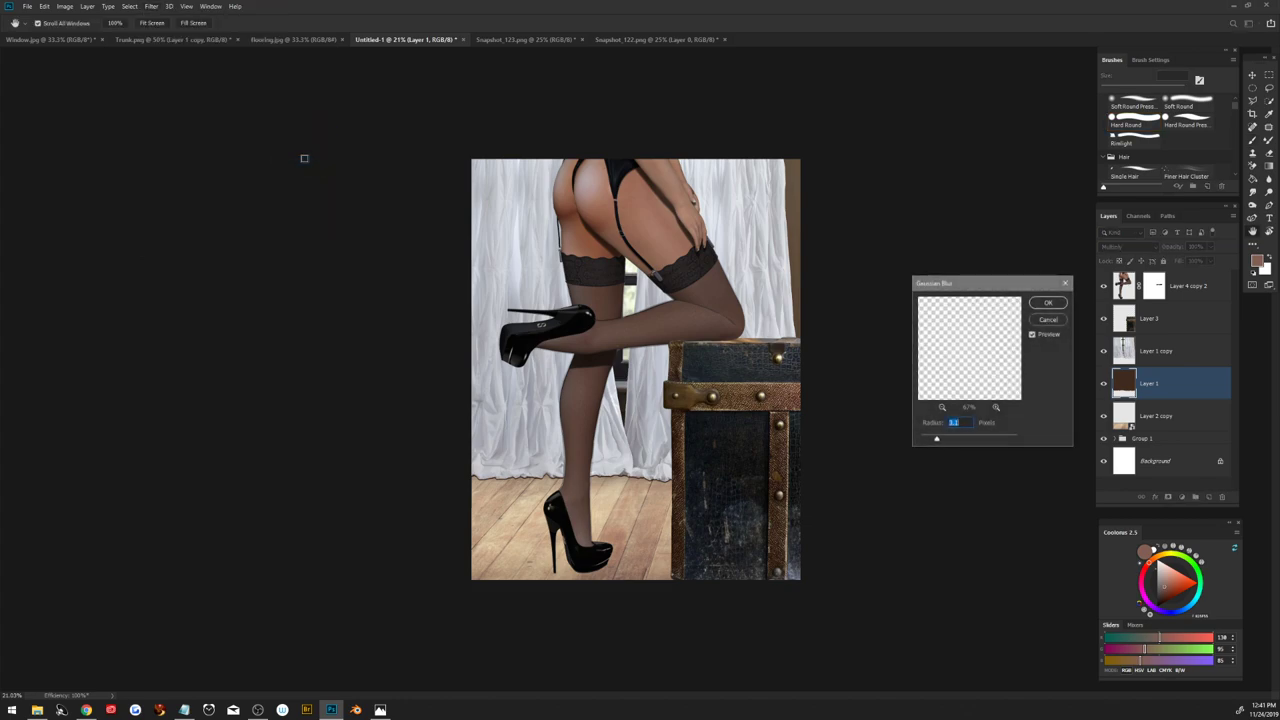
drag(936, 442, 951, 443)
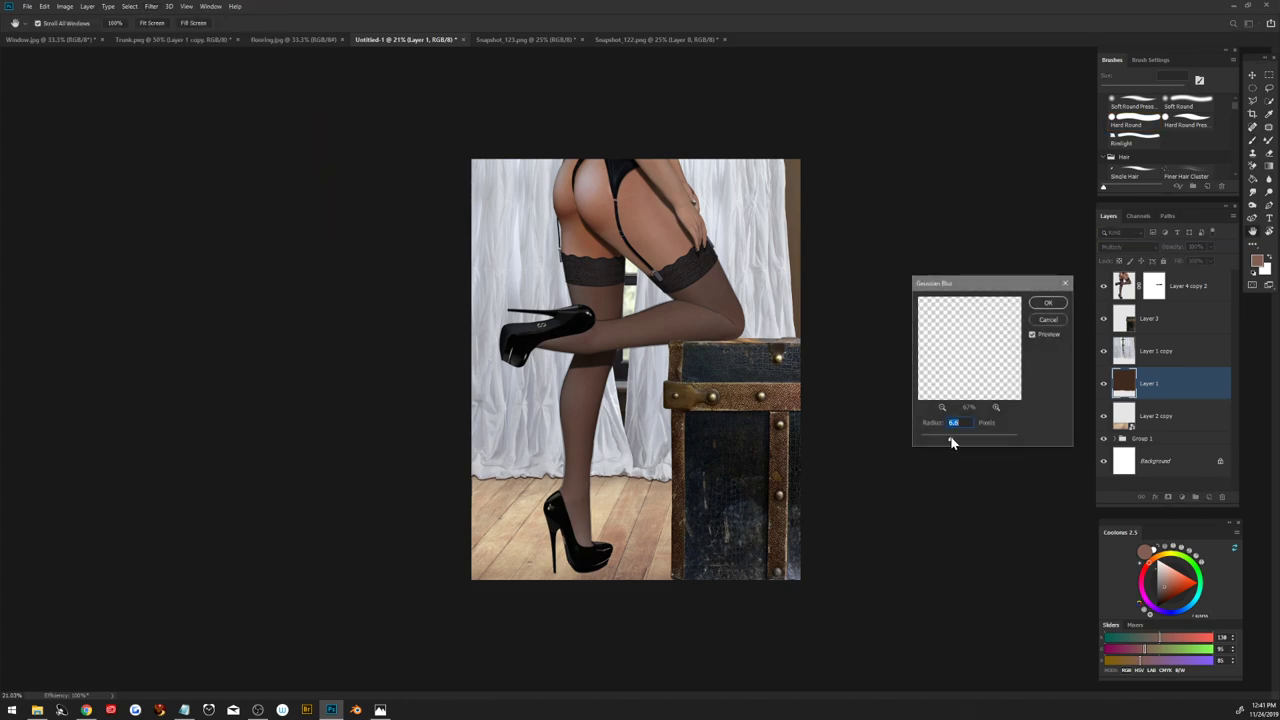
click(1048, 303)
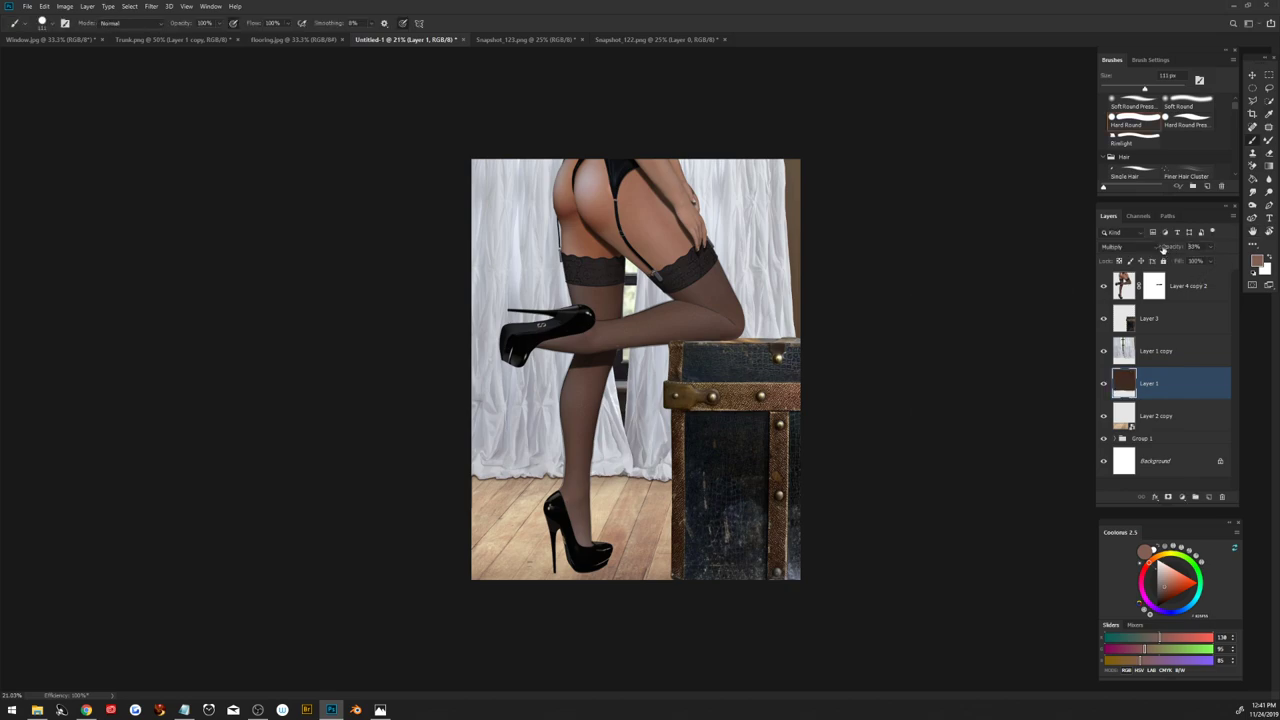
Step: Lower the shadow layer's opacity and nudge it upward with a fresh transform
drag(1170, 250, 1152, 255)
key(ctrl+t)
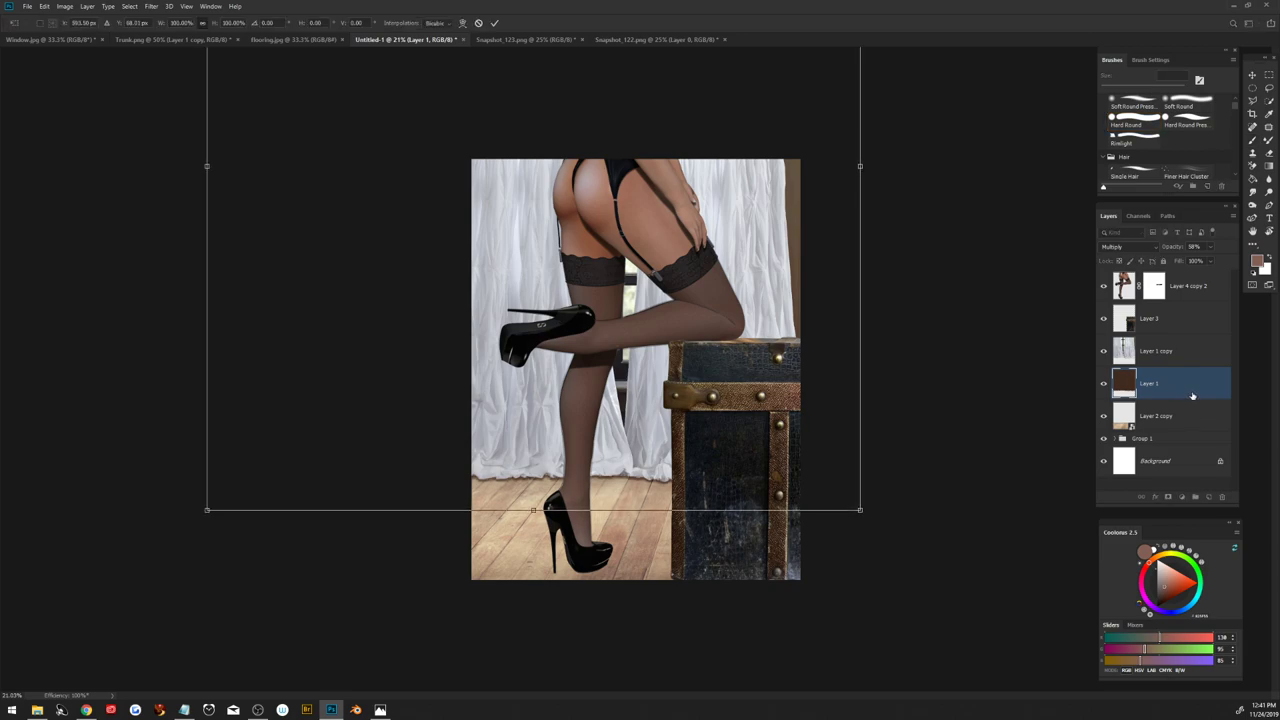
key(Up)
key(Up)
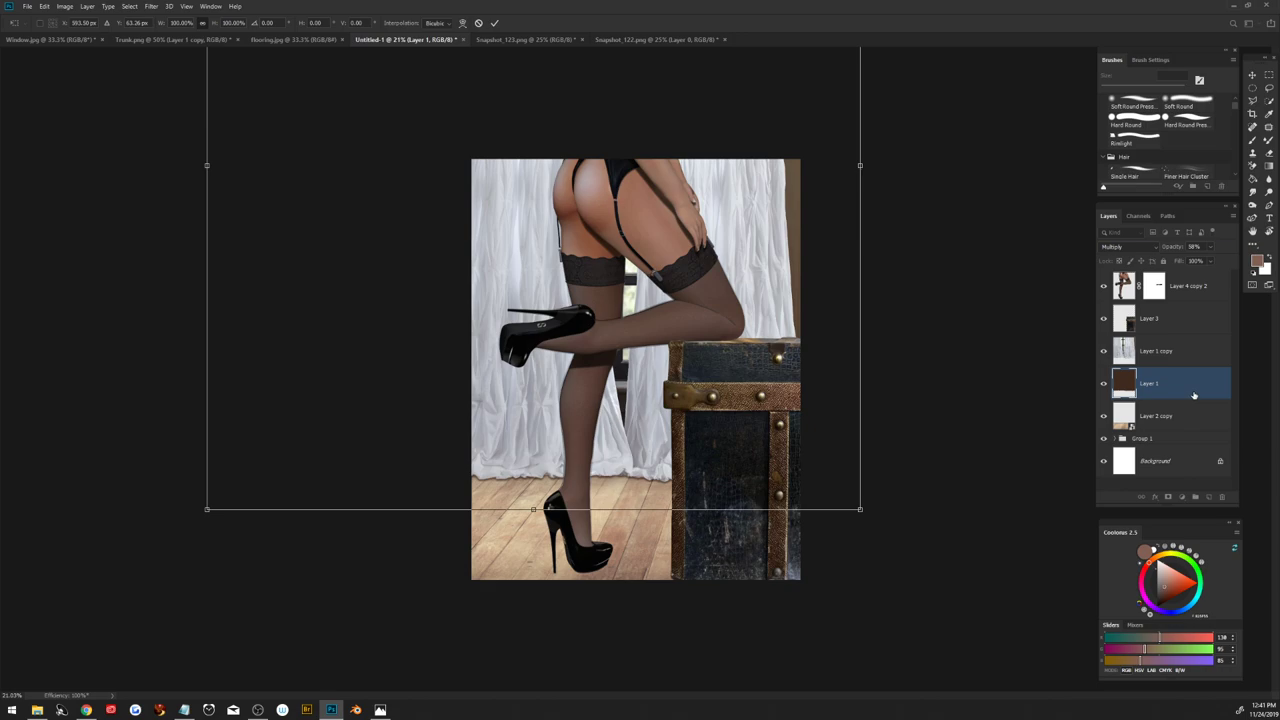
key(Up)
Step: Commit the shadow position, apply Layer 4 copy 2's mask, and spot-heal two knee blemishes
click(493, 23)
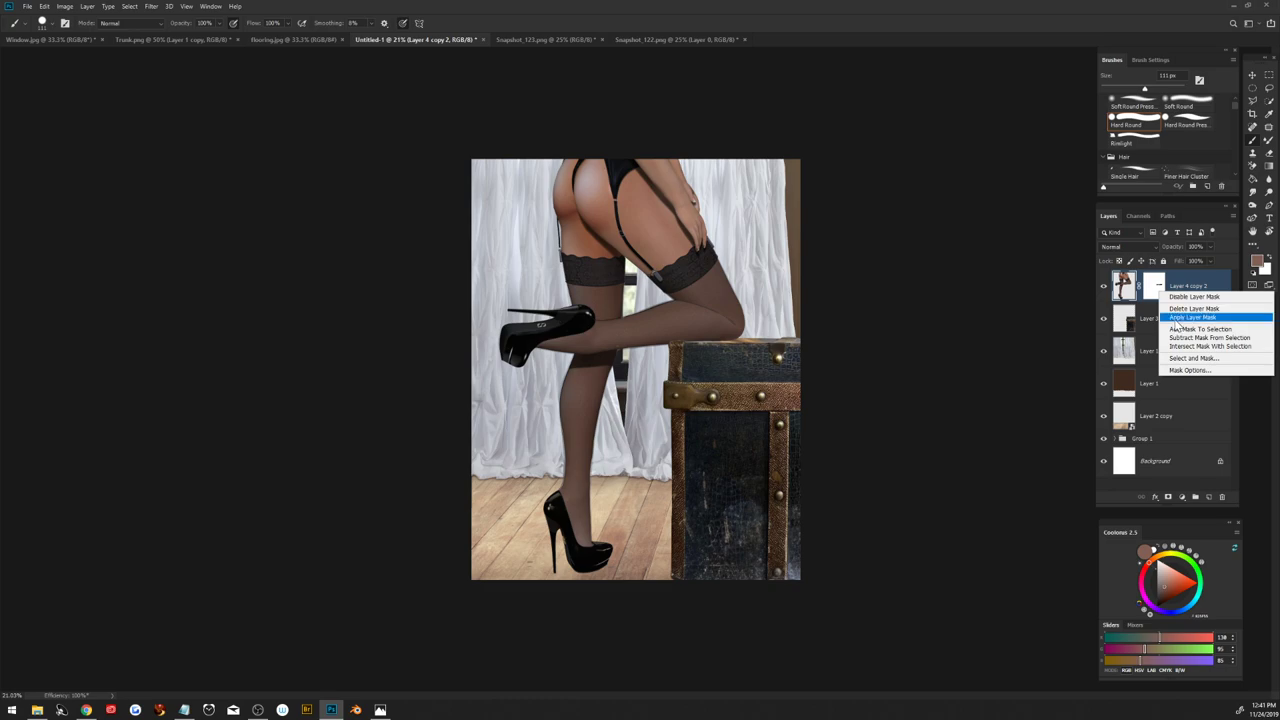
click(1190, 308)
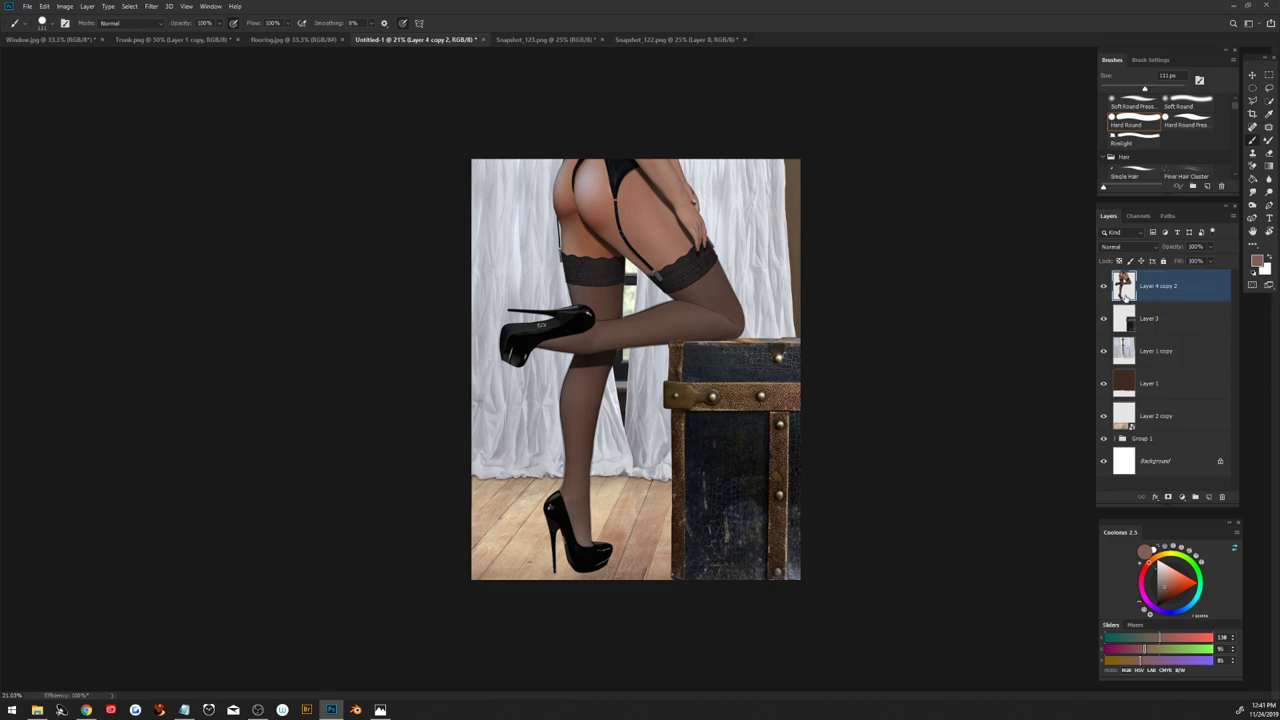
click(1252, 128)
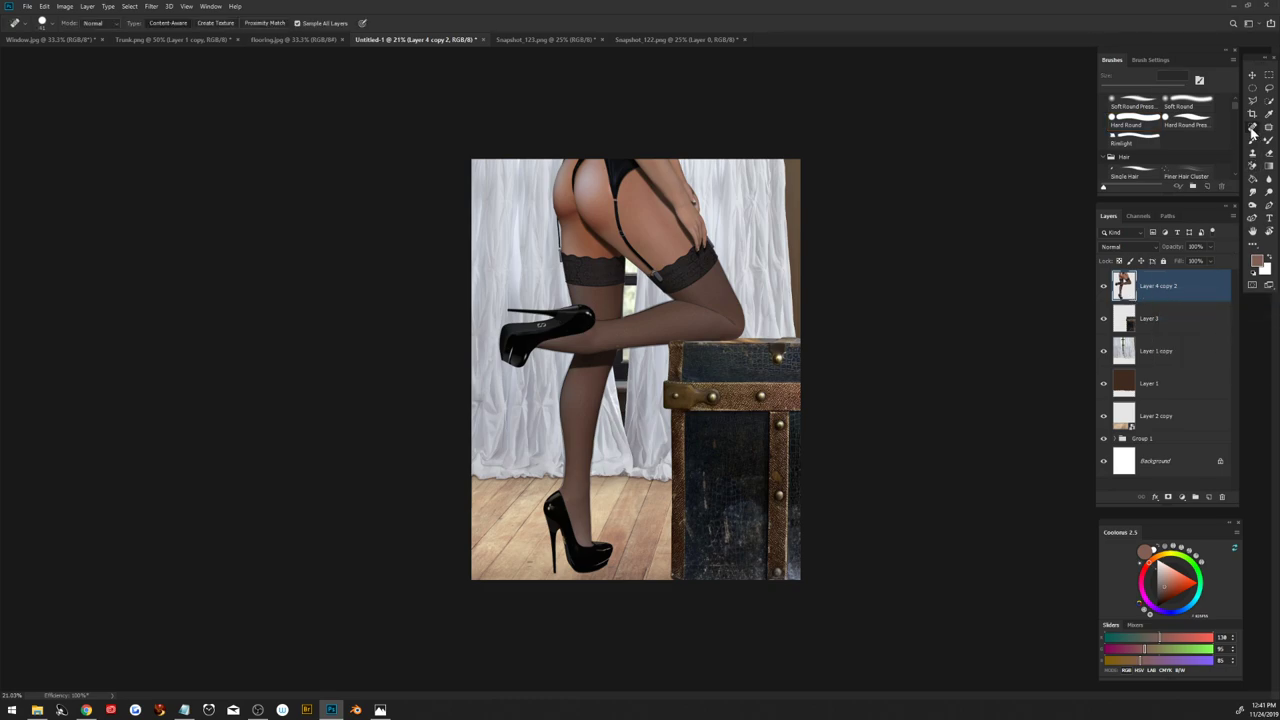
click(724, 319)
click(734, 324)
Step: Add a new empty layer below Layer 4 copy 2, then switch back to Layer 4 copy 2
ctrl+click(1208, 497)
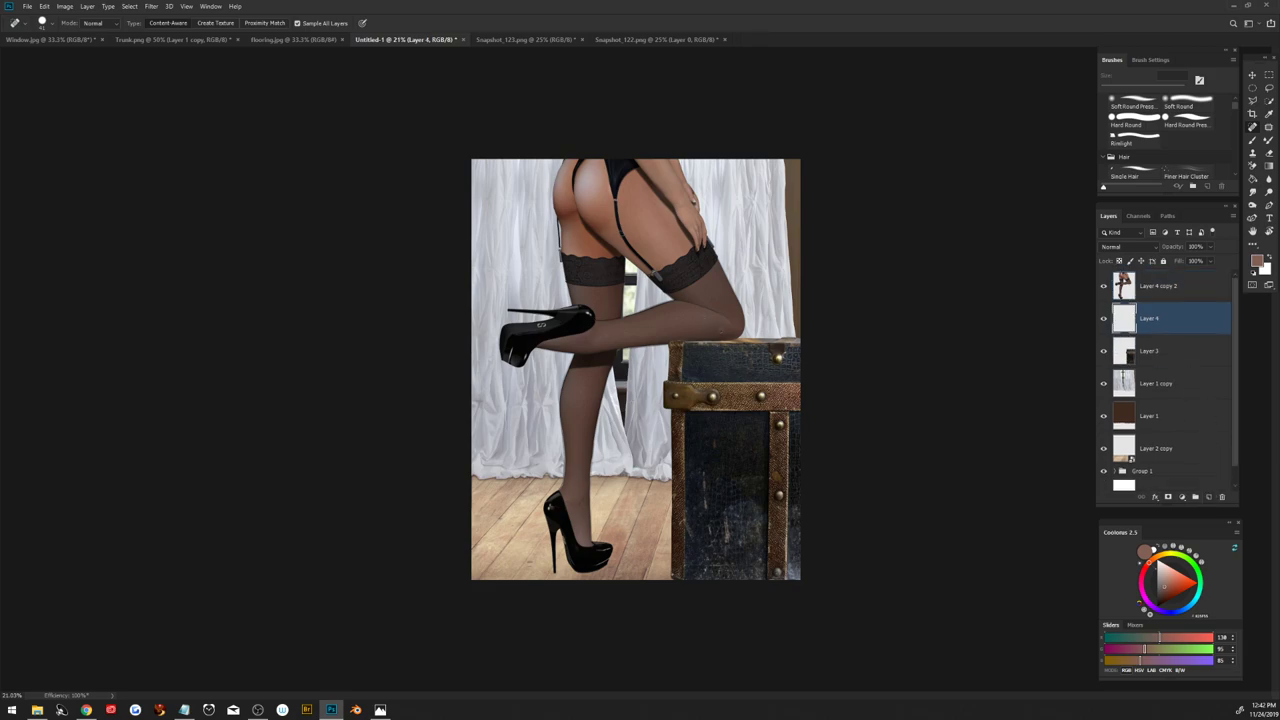
alt+right_click(714, 326)
alt+right_click(687, 345)
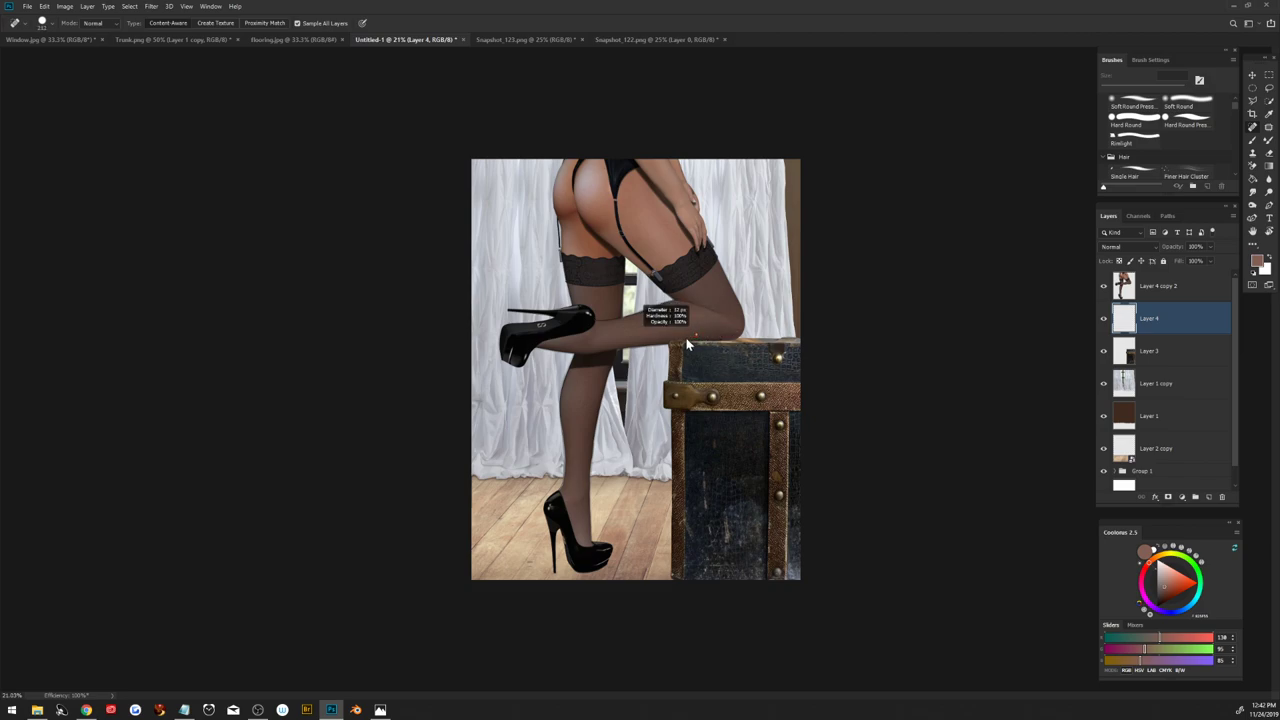
alt+right_click(740, 345)
click(1180, 287)
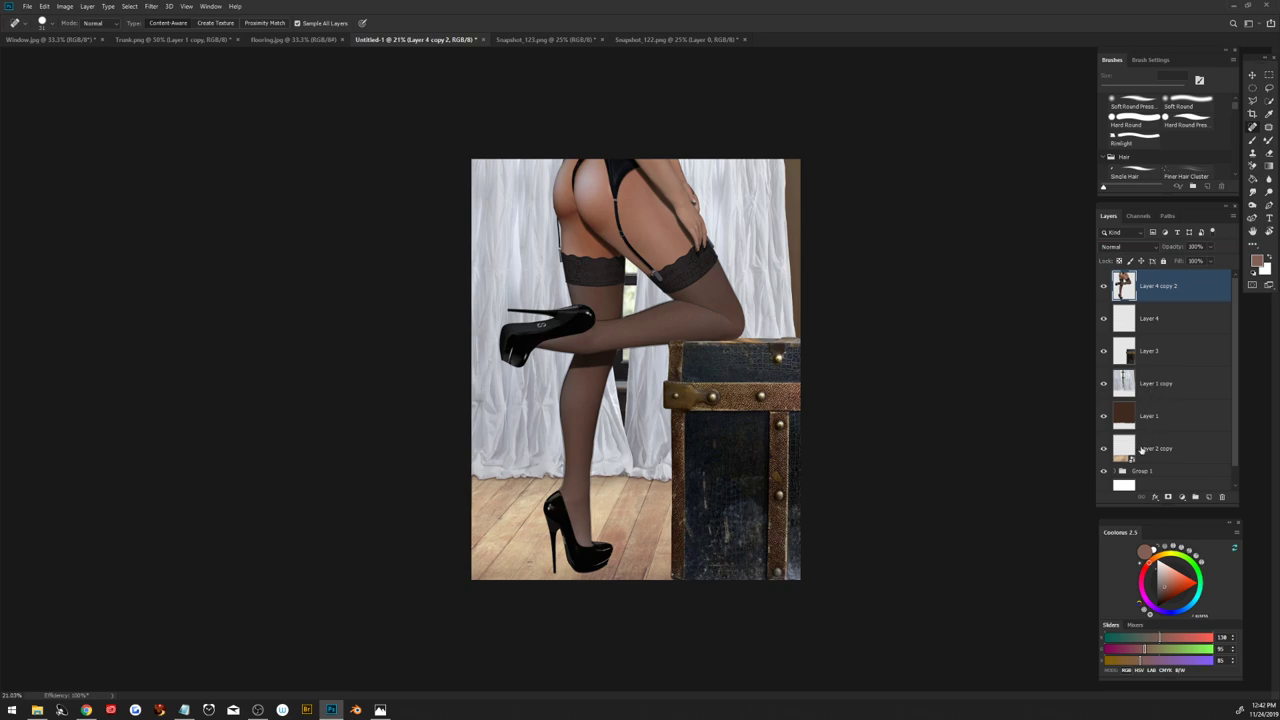
Step: Merge Layer 1 into Layer 1 copy, then select Layer 4 copy 2
click(1154, 384)
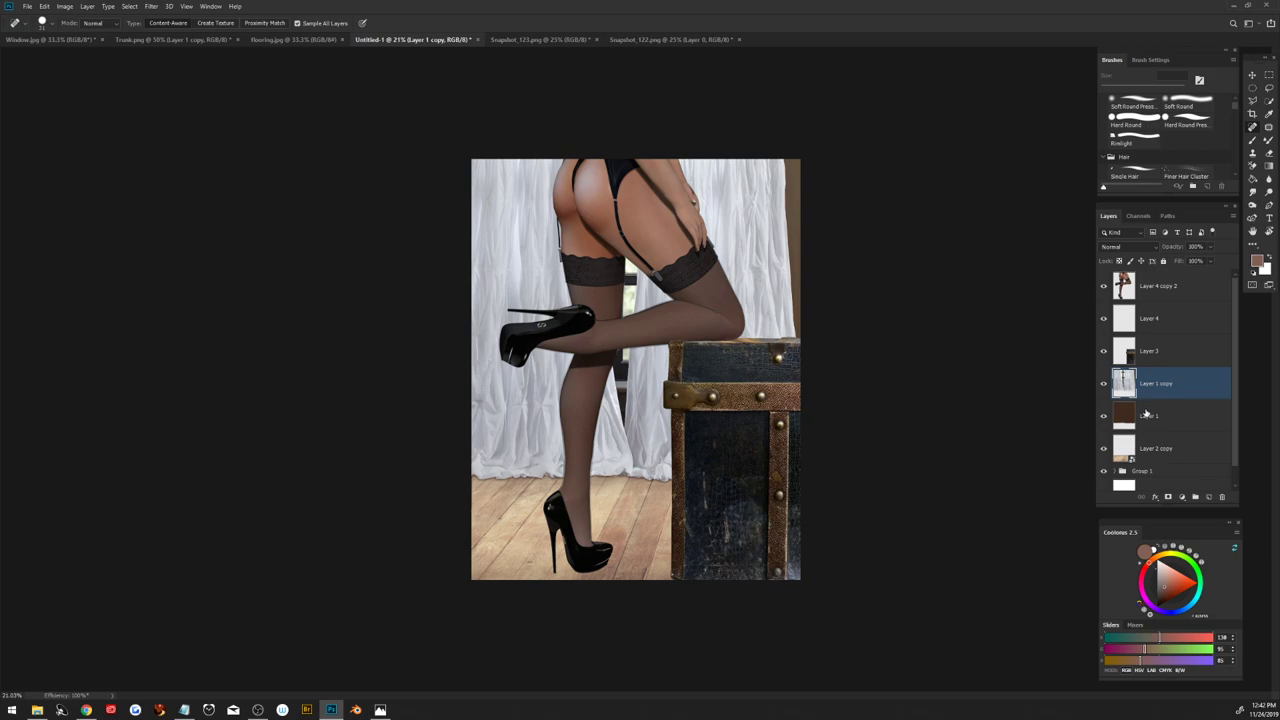
shift+click(1147, 413)
key(ctrl+e)
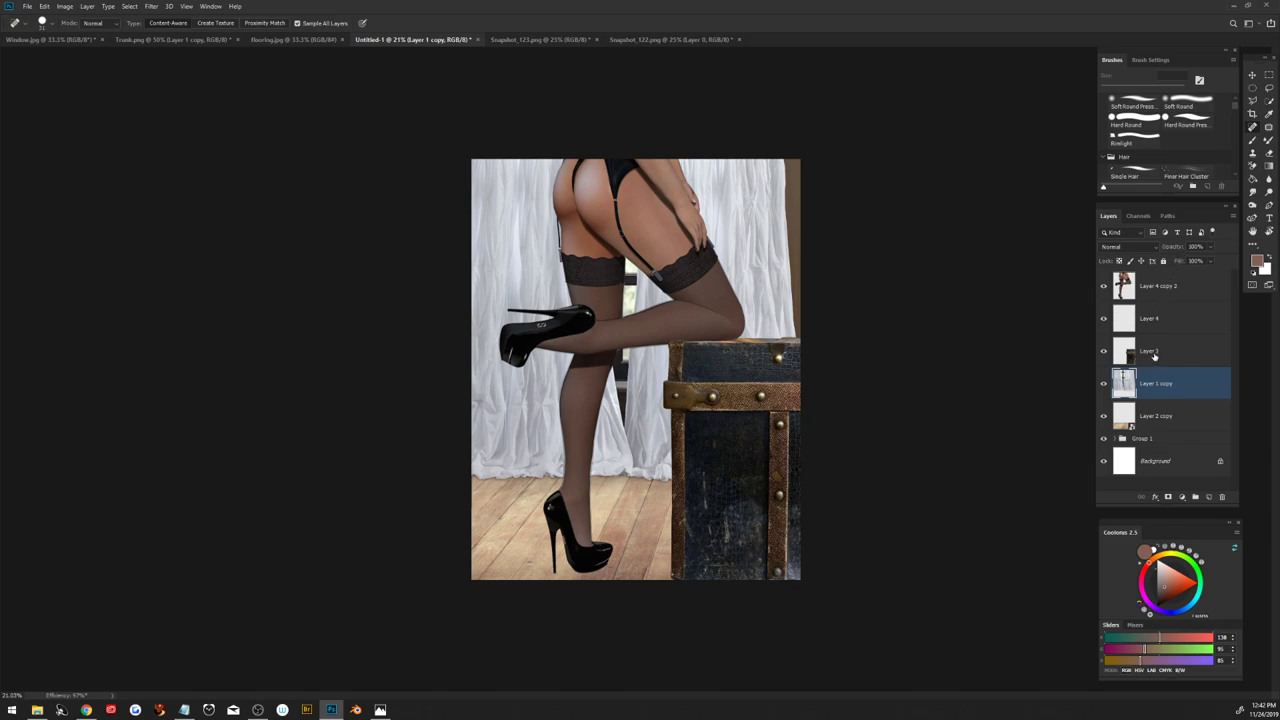
click(1140, 355)
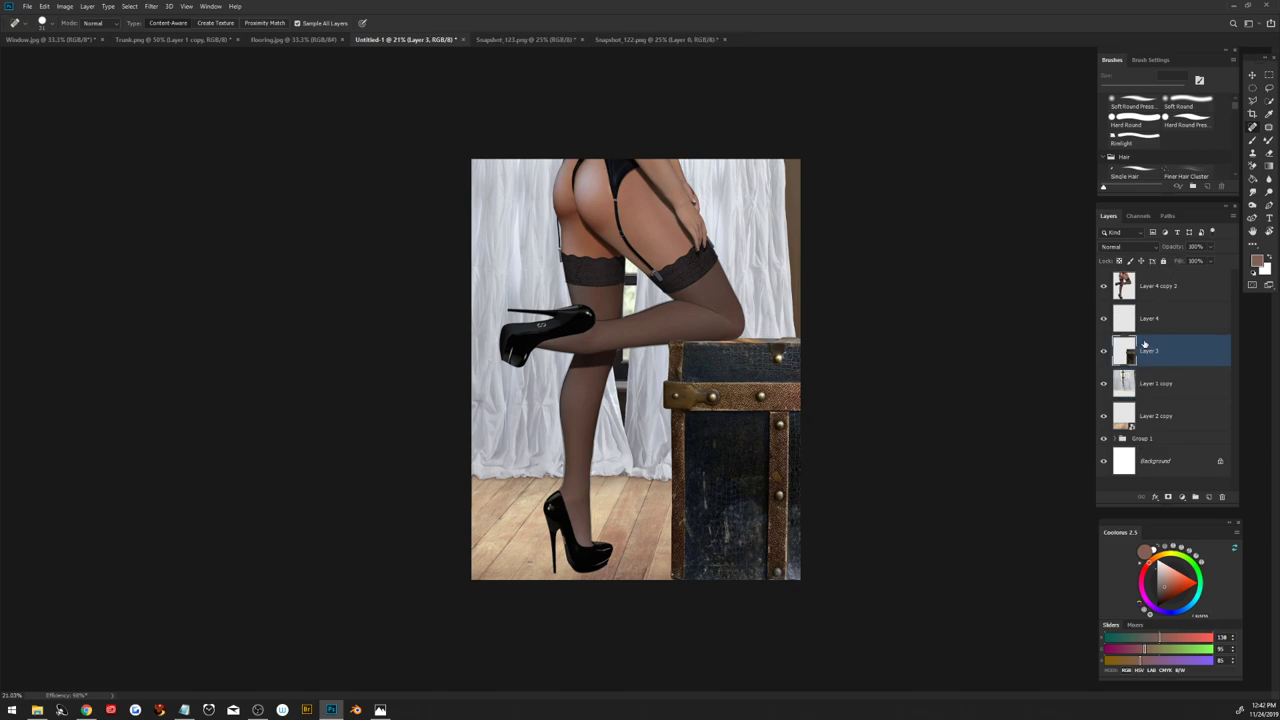
click(1162, 314)
scroll(621, 348, up, 2)
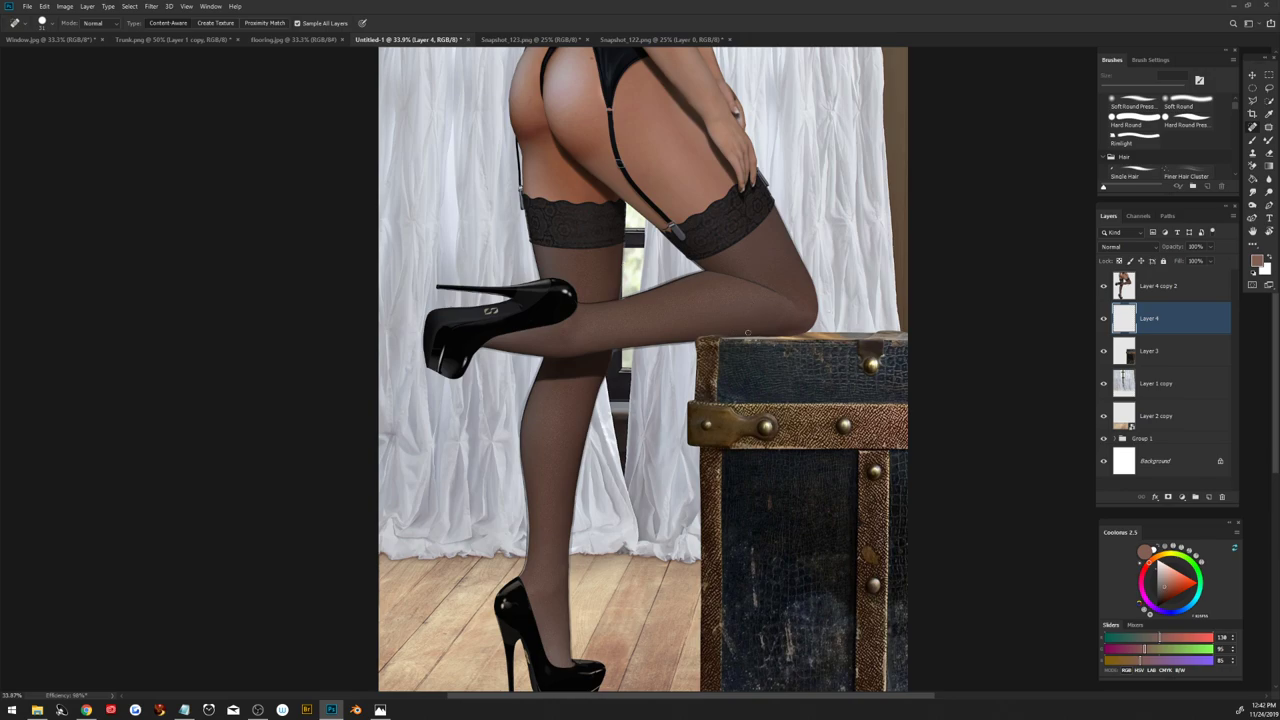
click(1115, 286)
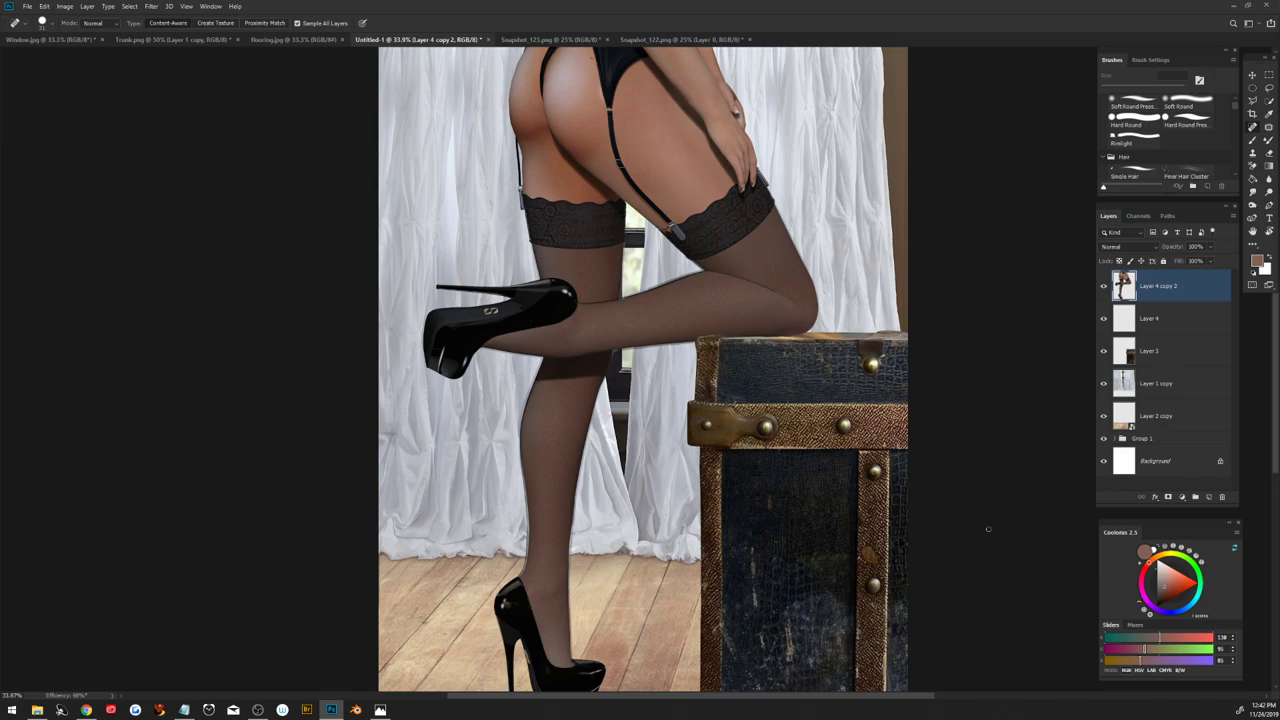
Step: Add a Black & White adjustment layer to greyscale the composite, then reopen the adjustment list
click(1182, 497)
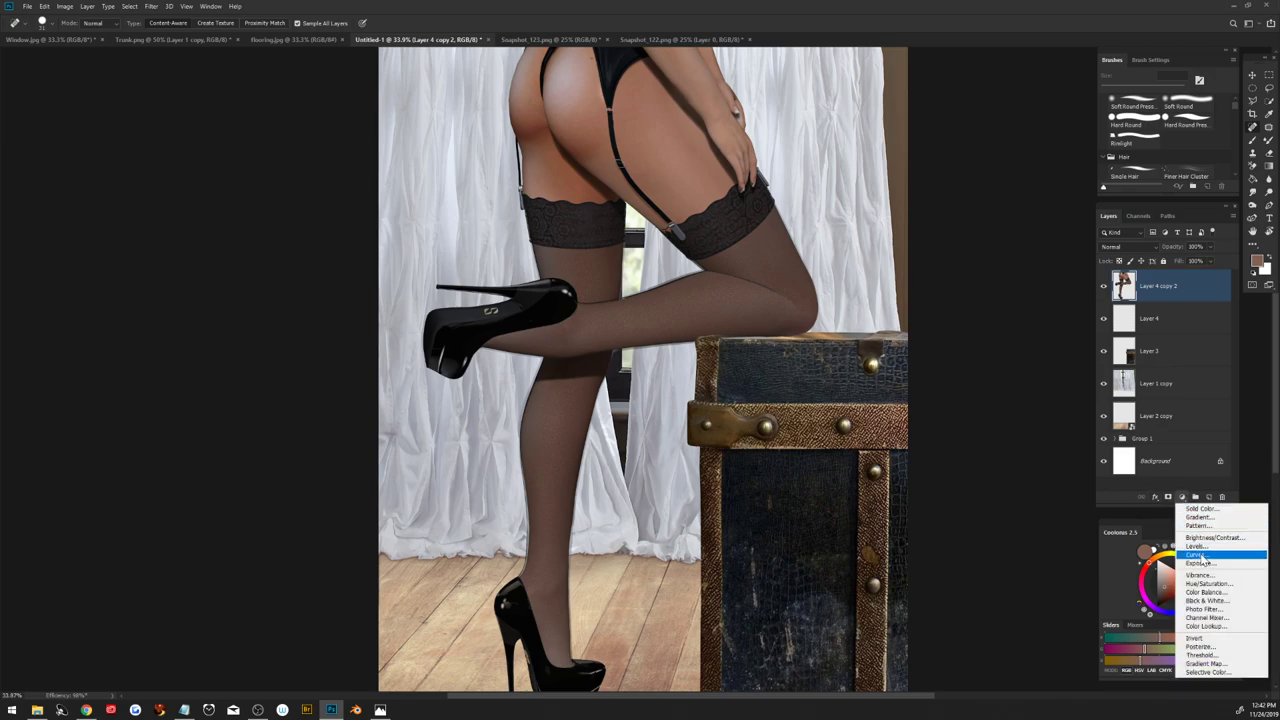
click(1202, 600)
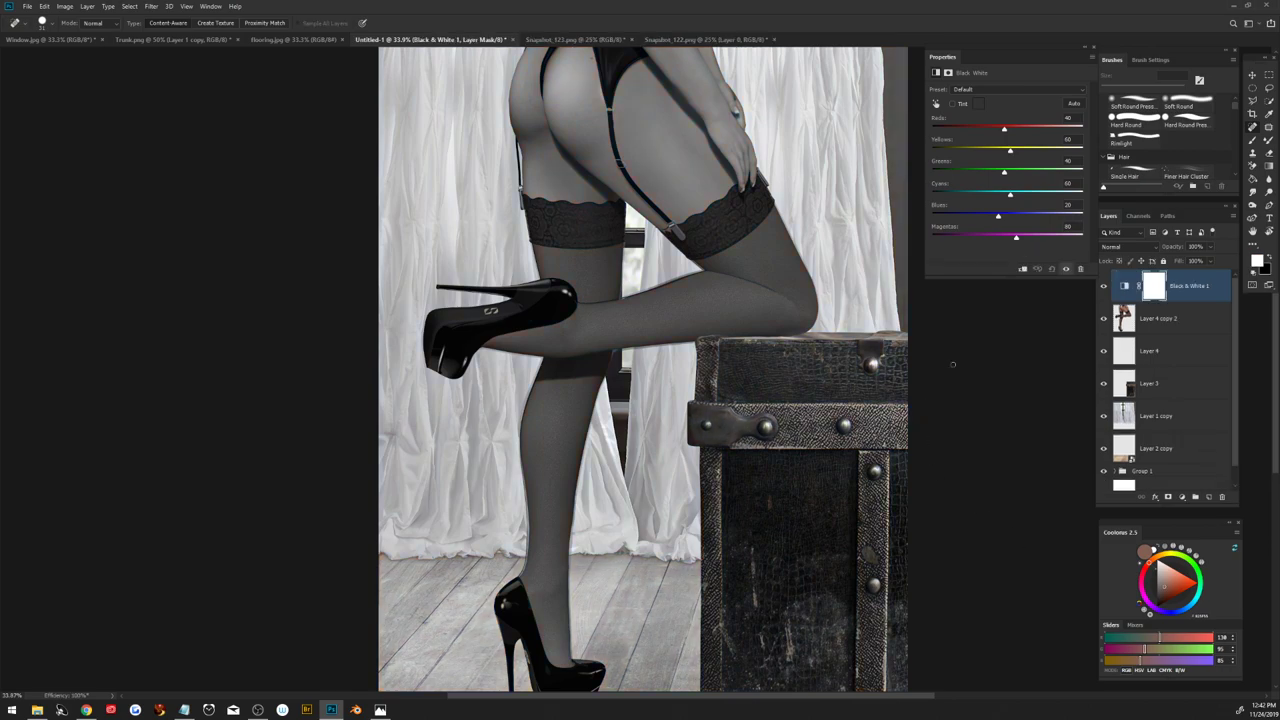
scroll(636, 370, down, 5)
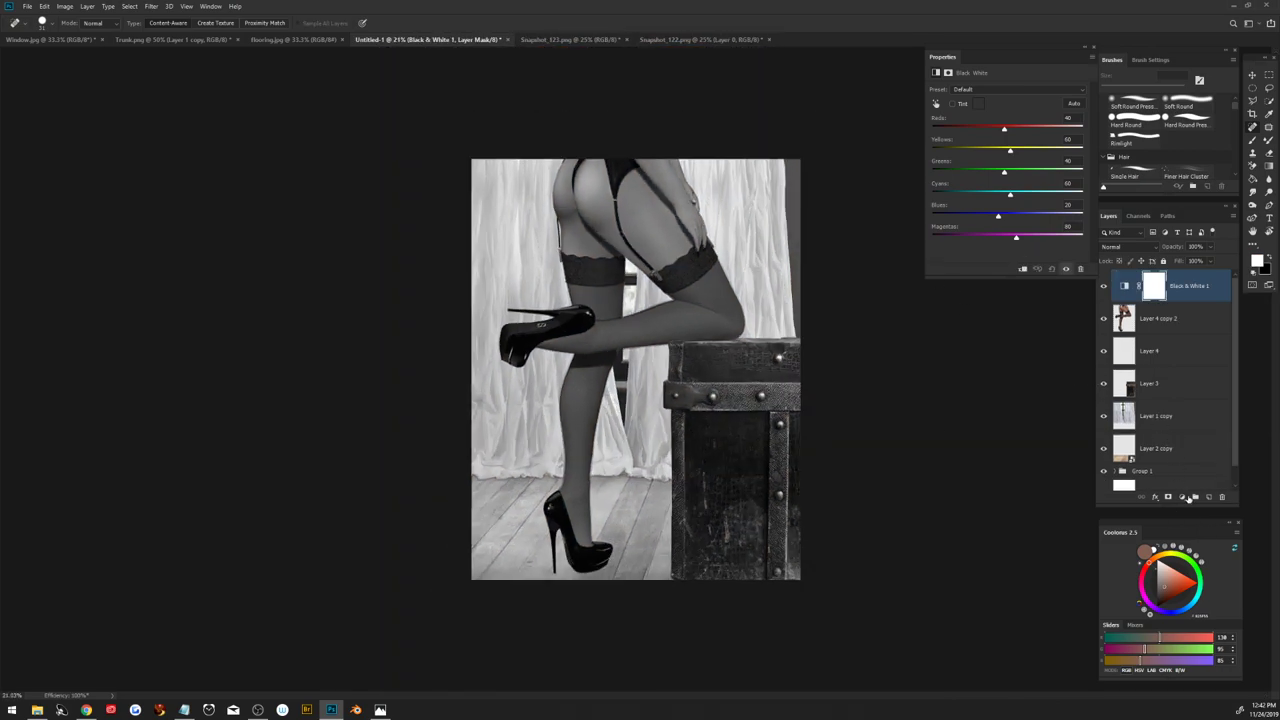
click(1183, 497)
Step: Add a Levels adjustment layer, then select Black & White 1 and keep its Default preset
click(1197, 546)
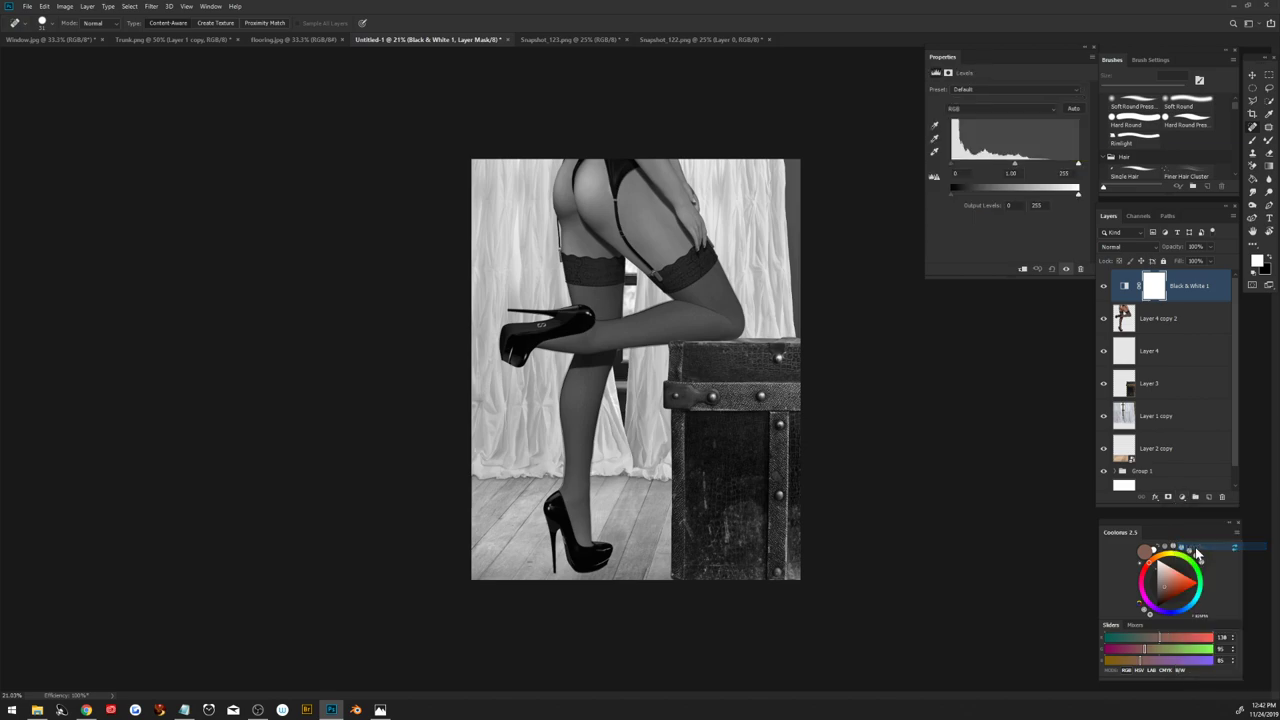
click(1124, 320)
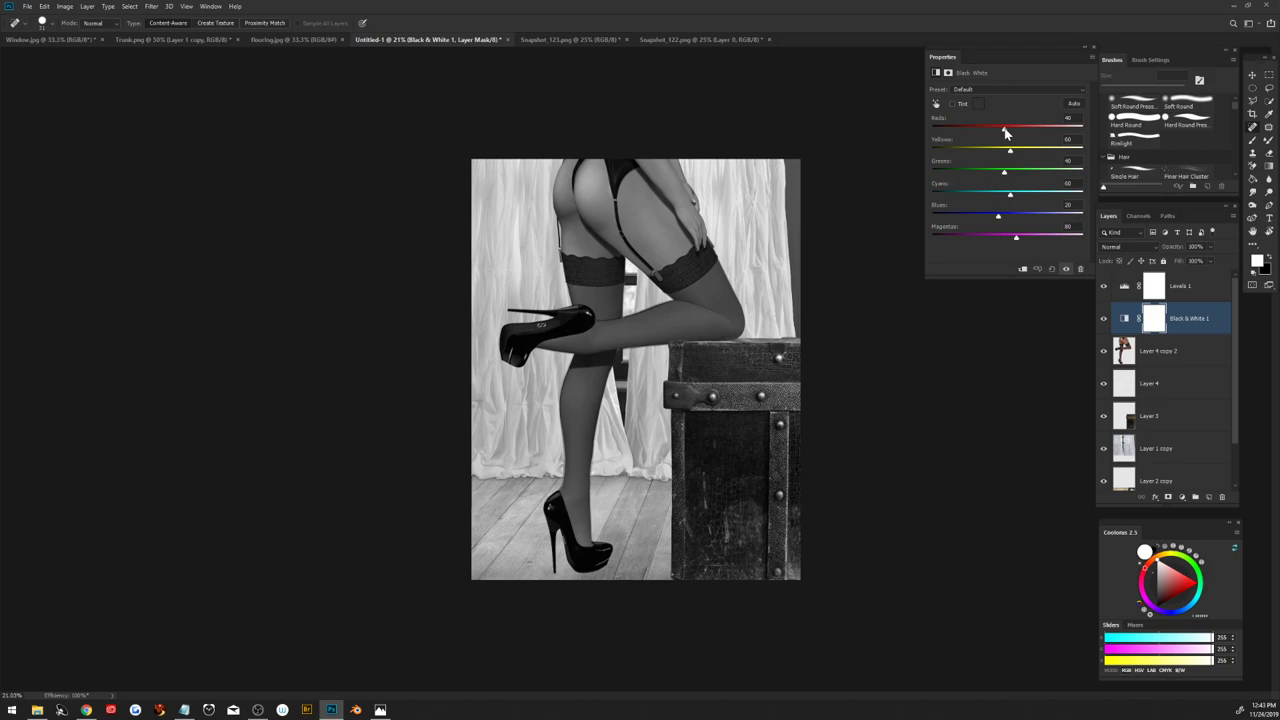
click(1002, 90)
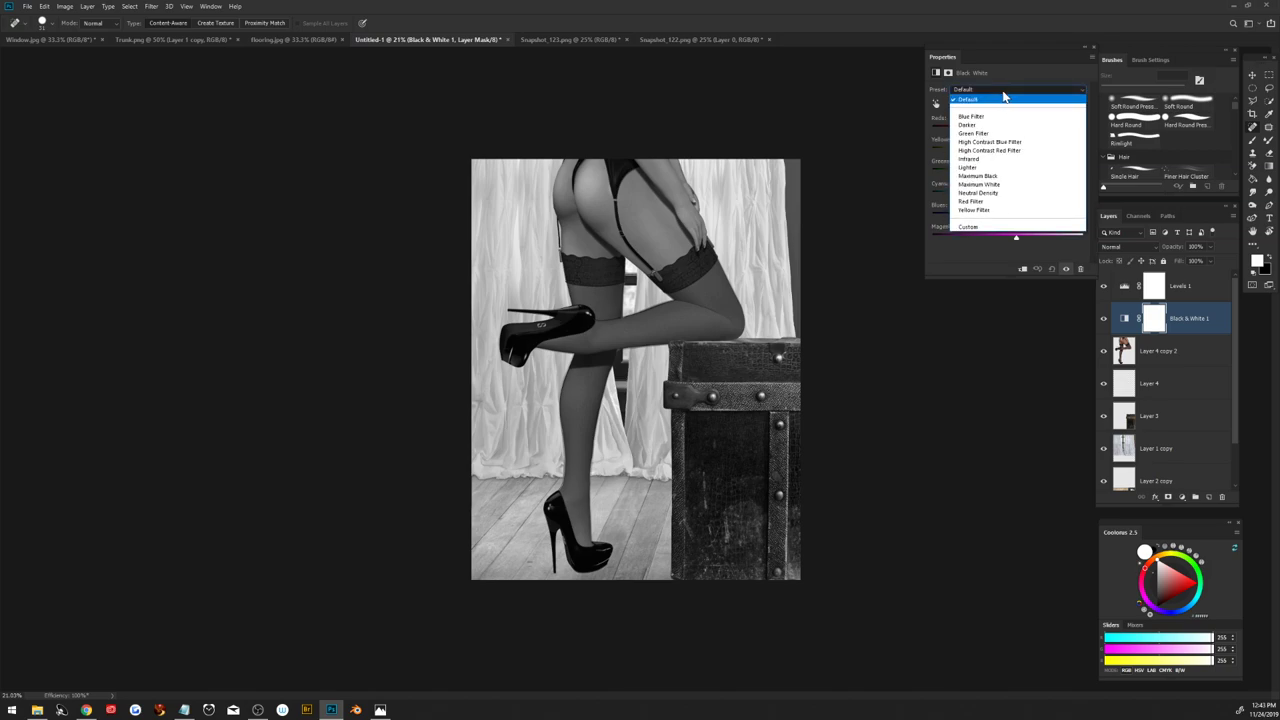
click(857, 97)
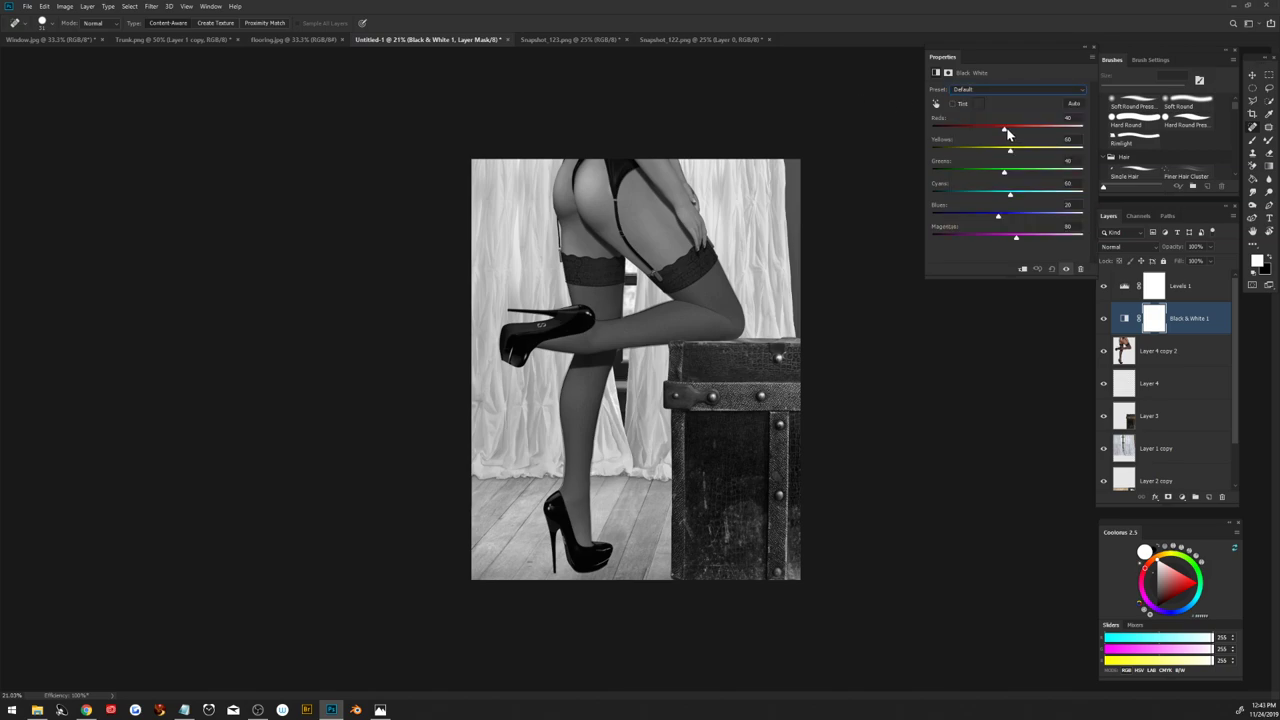
Step: Darken reds, lighten greens, and set Cyans -112, Blues -100, Magentas -83 in the mix
mouse_move(1005, 129)
mouse_down()
mouse_move(992, 130)
mouse_move(1021, 152)
mouse_move(988, 130)
mouse_up()
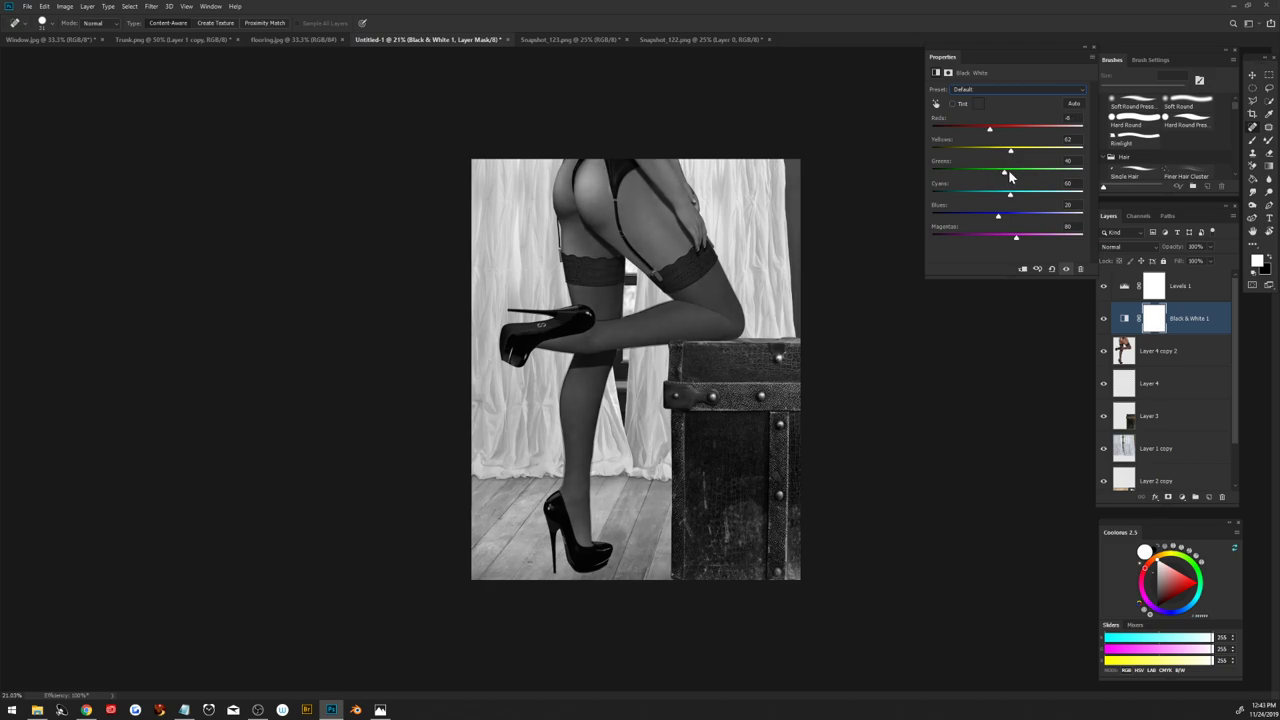
mouse_move(1010, 176)
mouse_down()
mouse_move(1034, 177)
mouse_move(963, 177)
mouse_move(1050, 177)
mouse_move(1028, 177)
mouse_move(1040, 194)
mouse_move(958, 194)
mouse_move(1005, 216)
mouse_move(1059, 215)
mouse_move(932, 220)
mouse_move(944, 216)
mouse_up()
mouse_move(1016, 237)
mouse_down()
mouse_move(940, 240)
mouse_move(1097, 240)
mouse_up()
mouse_move(975, 241)
mouse_down()
mouse_move(921, 240)
mouse_move(1027, 263)
mouse_up()
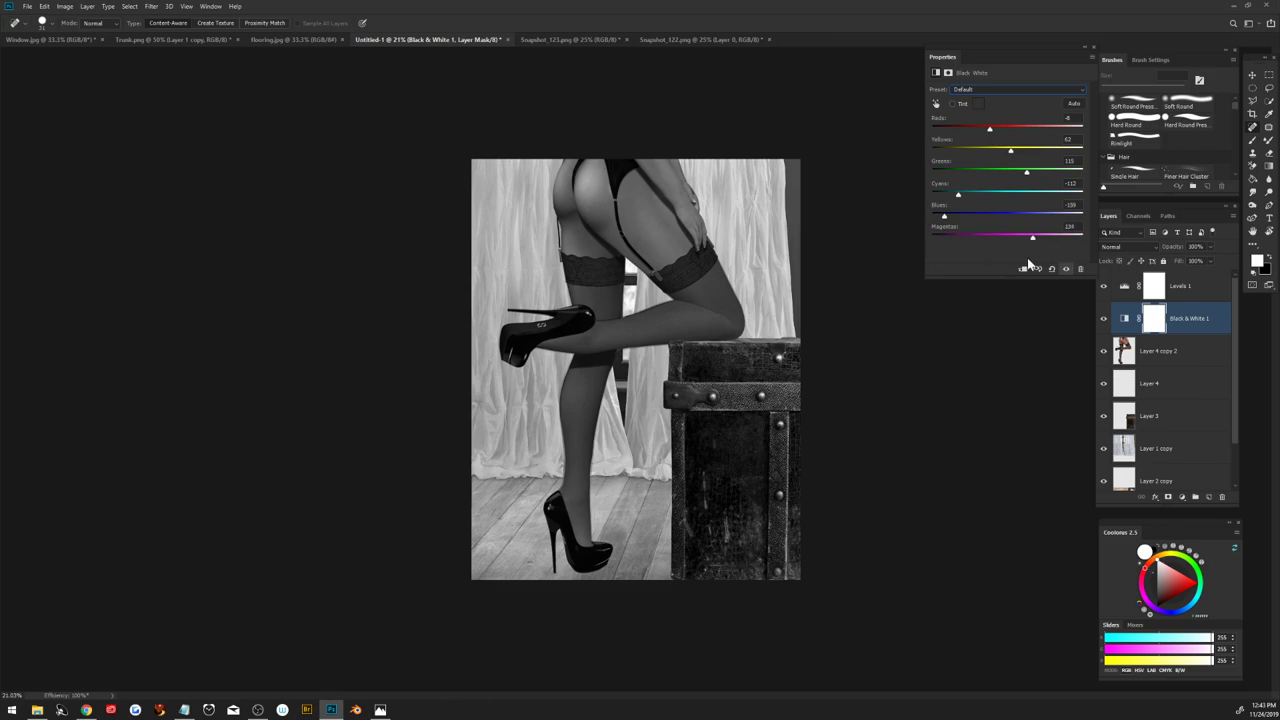
click(1124, 285)
Step: Map Levels input 20–220 to output 0–205, nudging the midtone gamma
drag(955, 163, 958, 163)
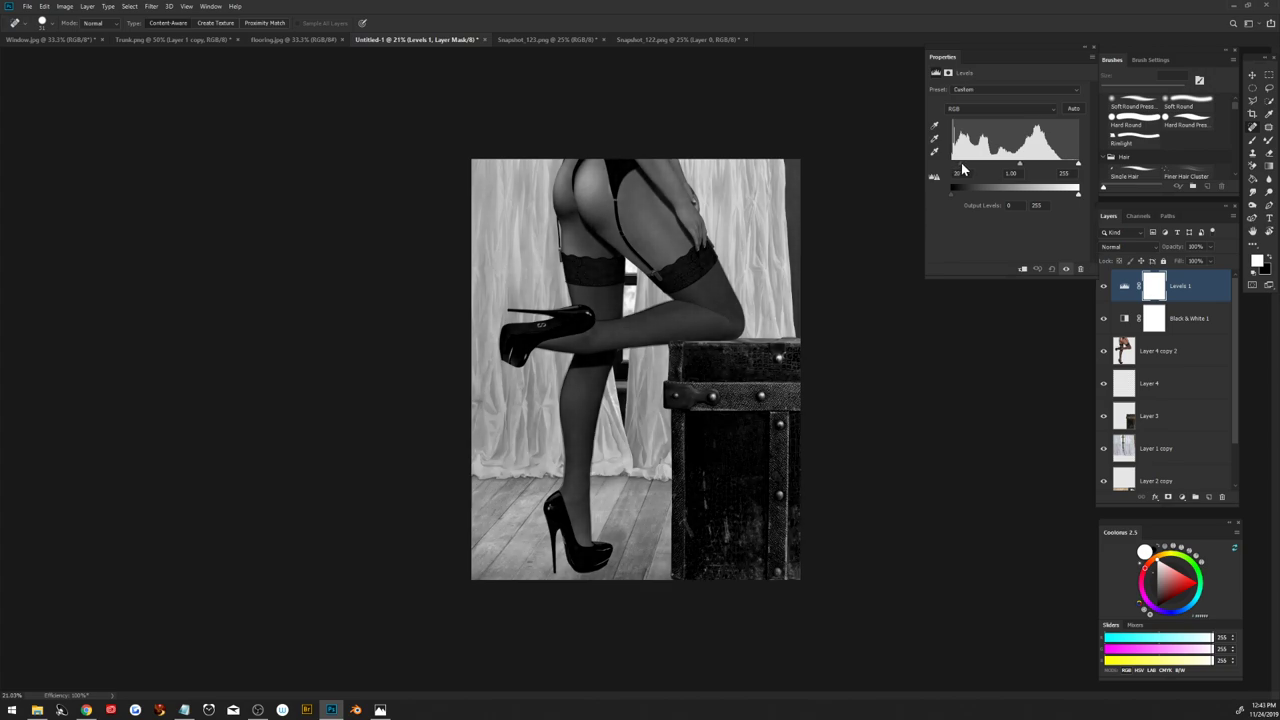
drag(1019, 164, 1060, 164)
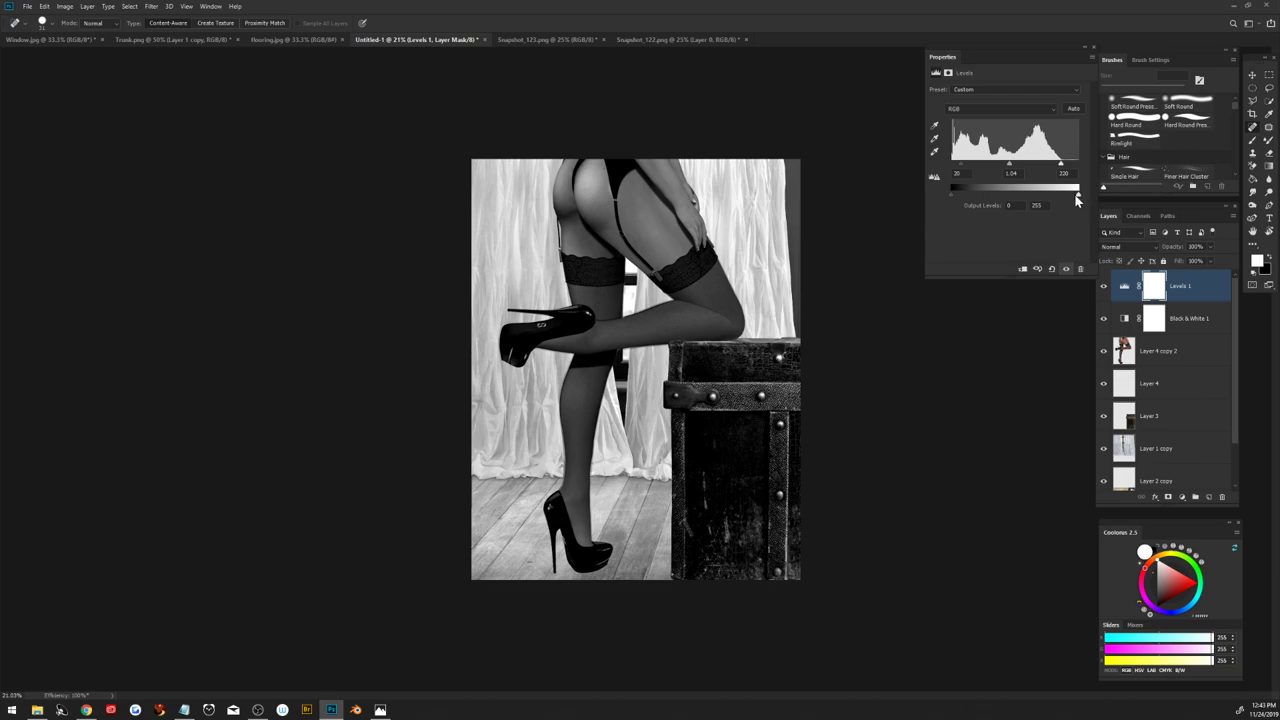
drag(1077, 194, 1052, 194)
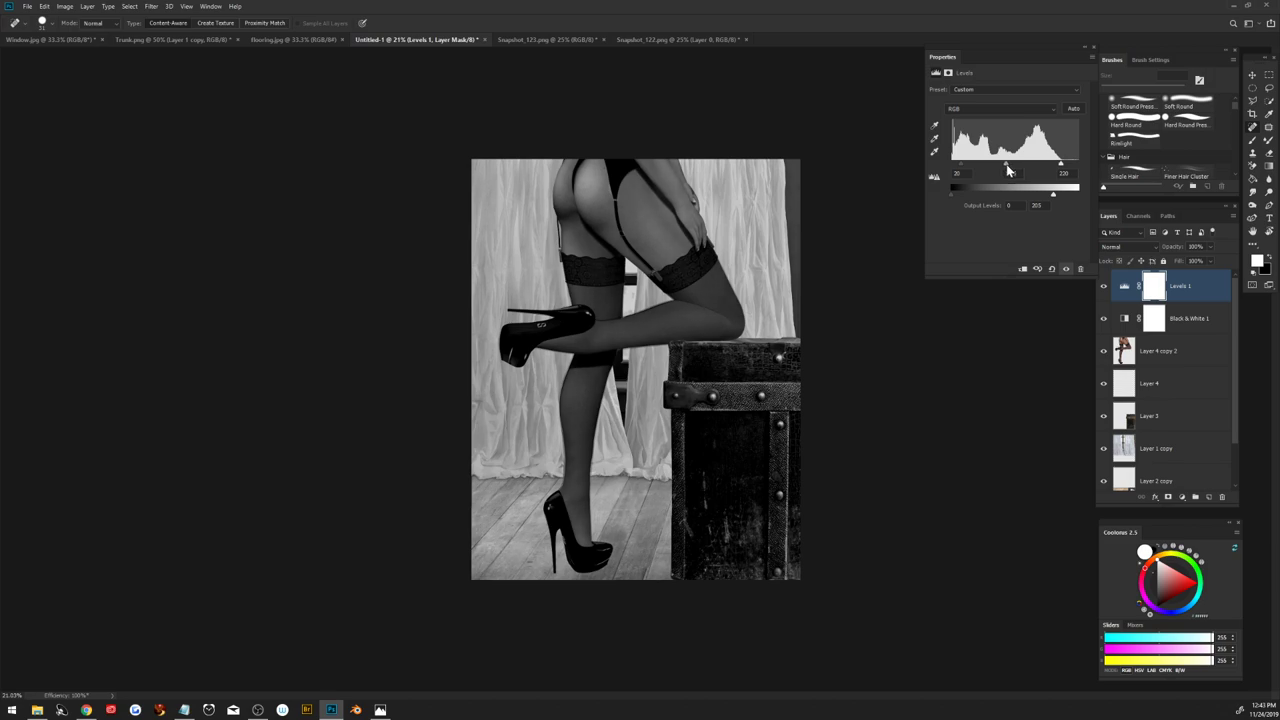
click(1164, 381)
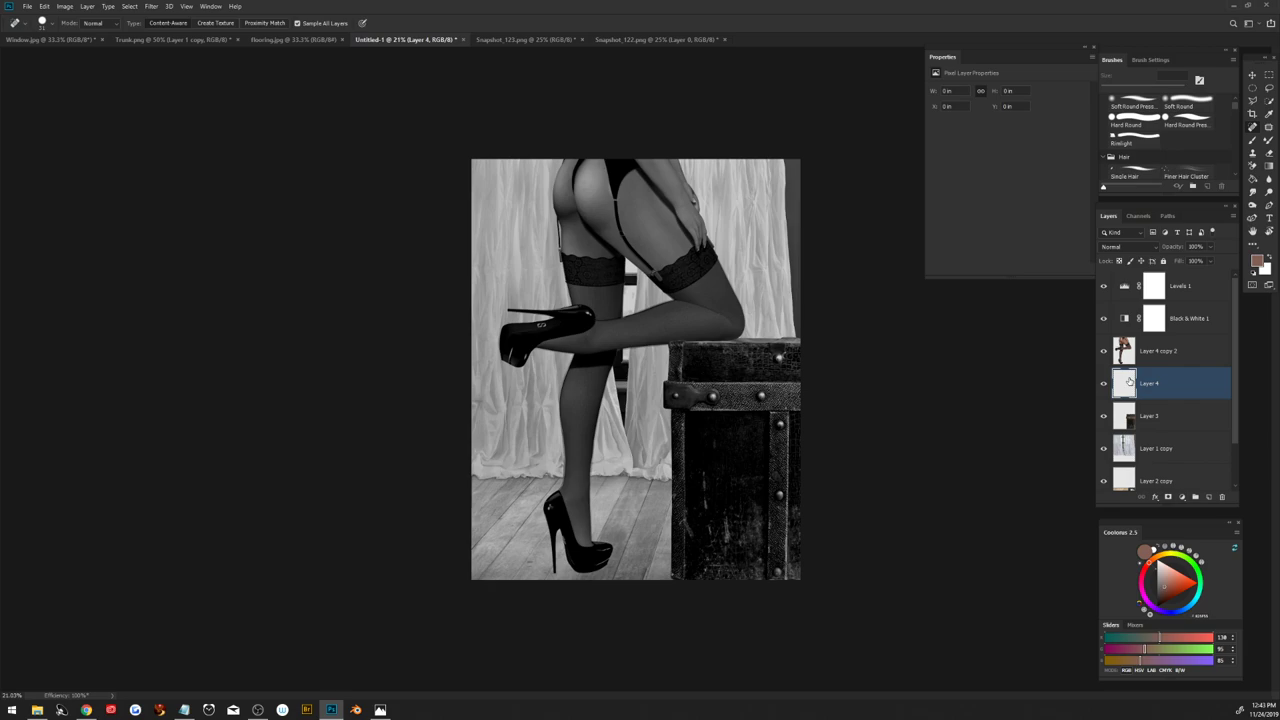
Step: Duplicate Layer 4 copy 2, then fill the original's legs selection with Black and deselect
click(1190, 355)
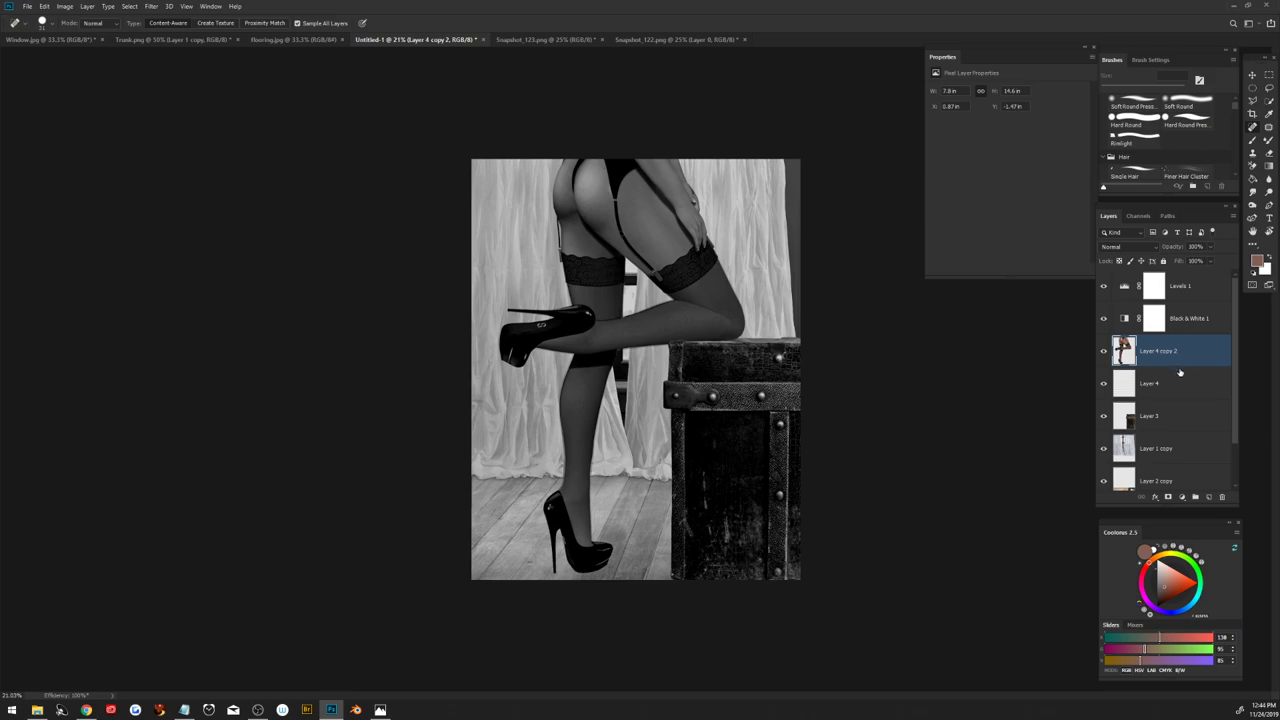
key(ctrl+j)
click(1170, 398)
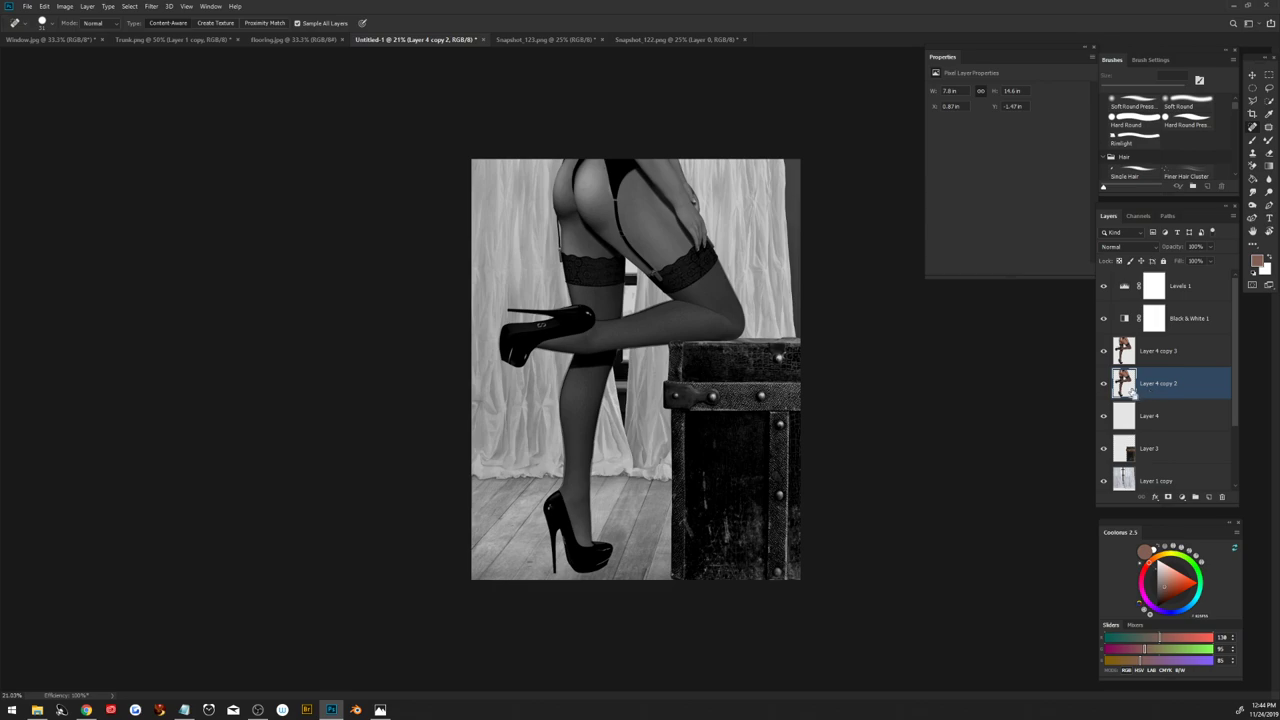
ctrl+click(1139, 389)
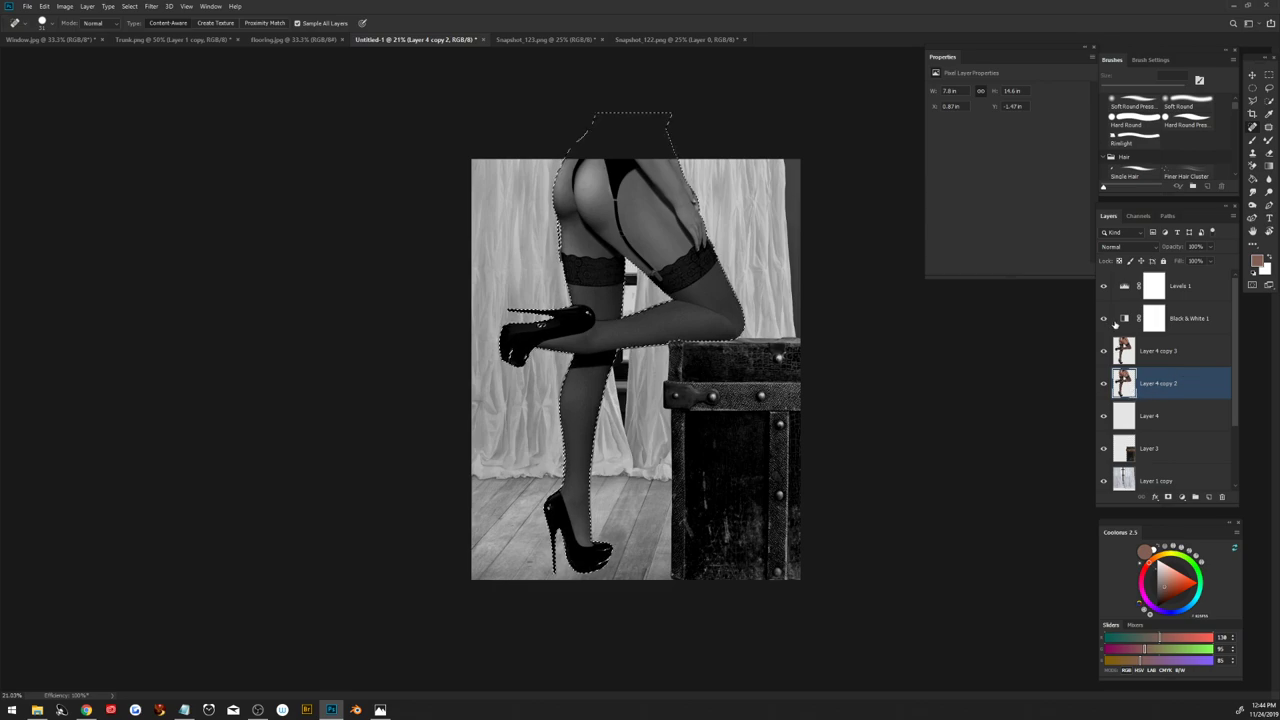
key(shift+BackSpace)
click(961, 438)
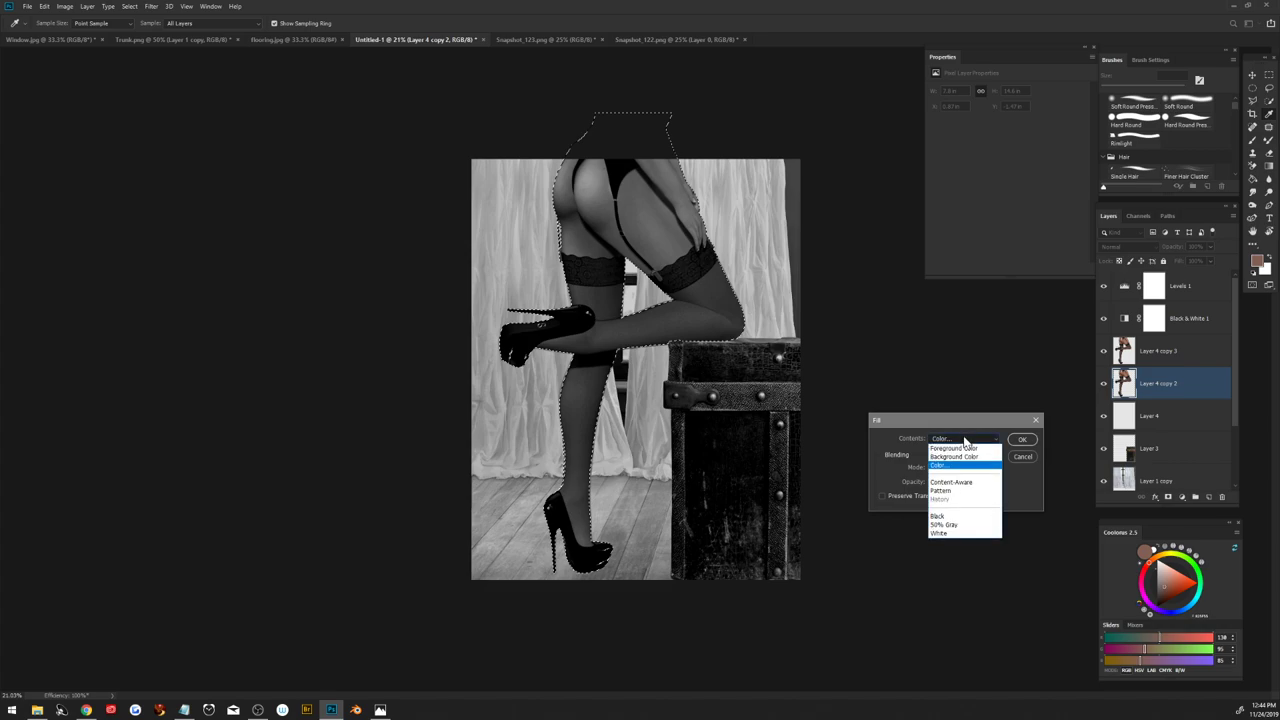
click(955, 516)
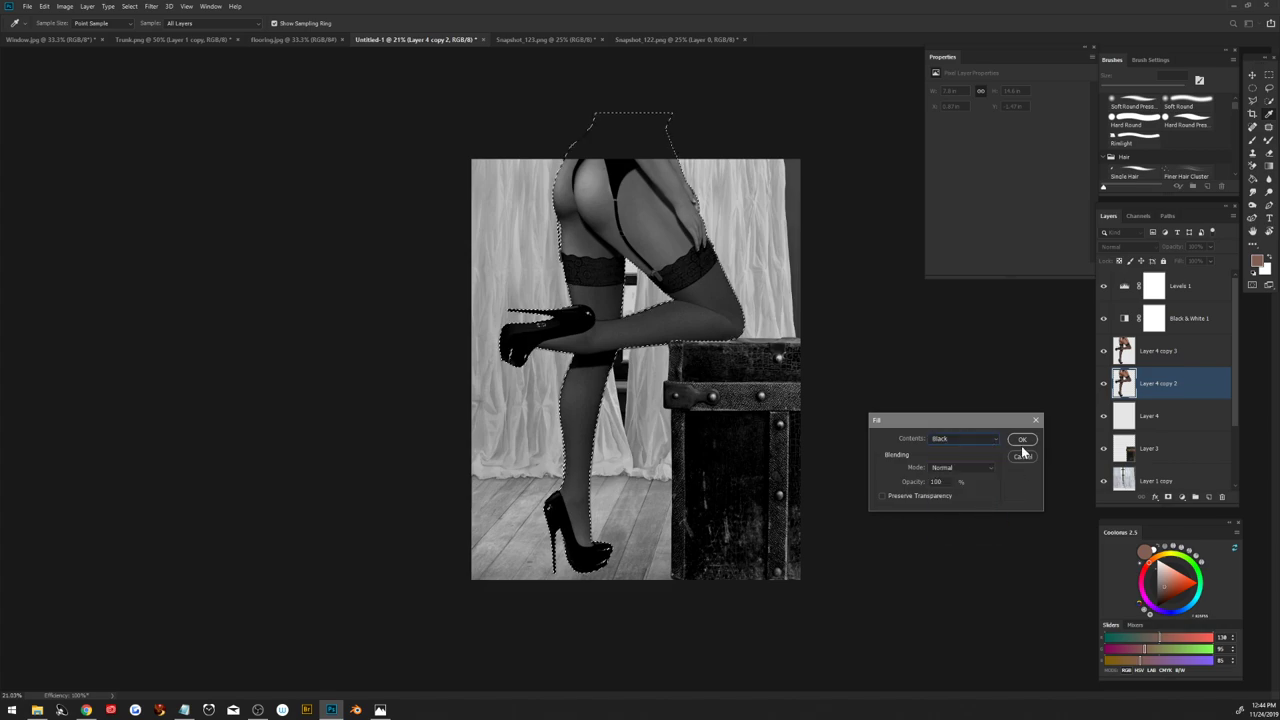
click(1021, 439)
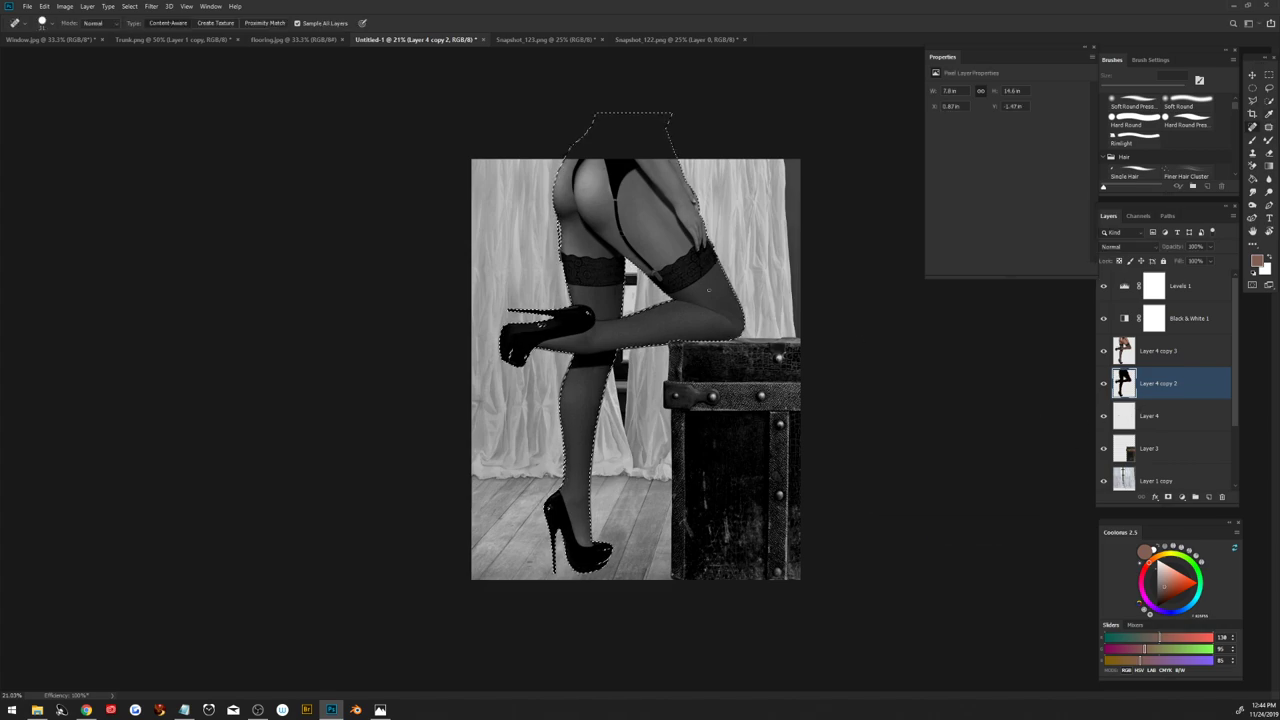
key(ctrl+d)
key(ctrl+t)
Step: Flip the black silhouette vertically and drag it down below the feet
right_click(532, 349)
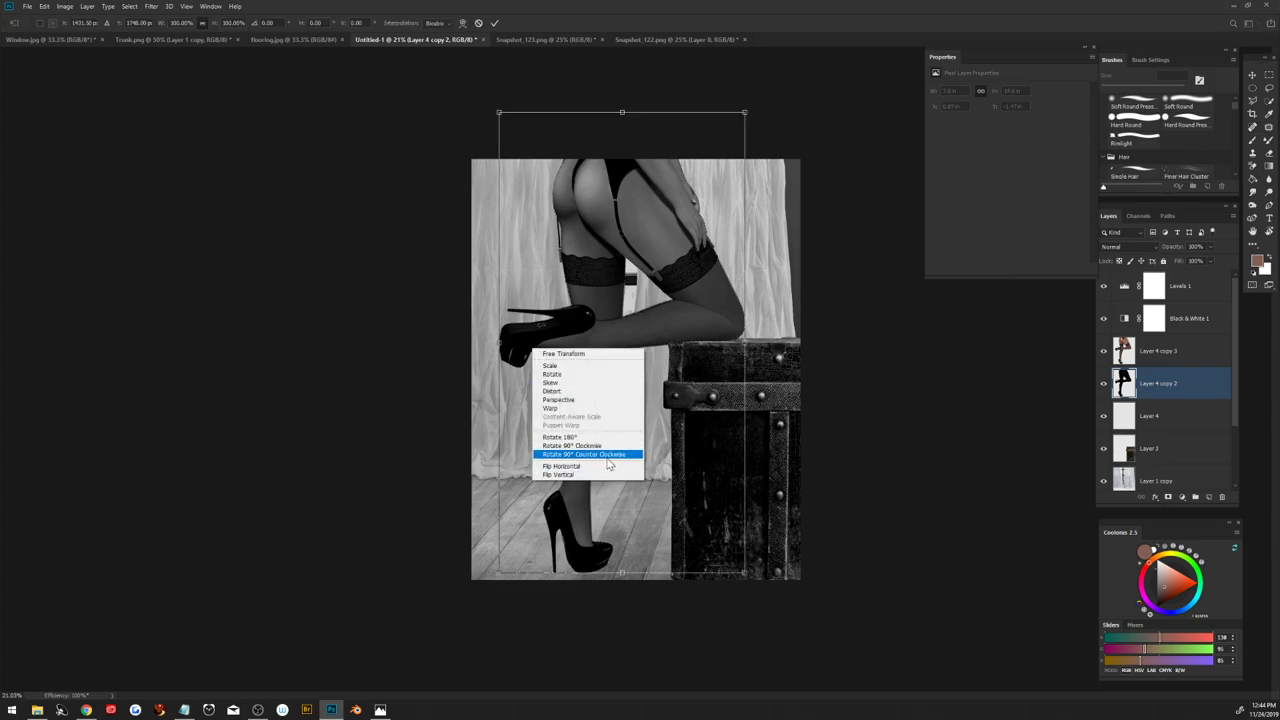
click(600, 474)
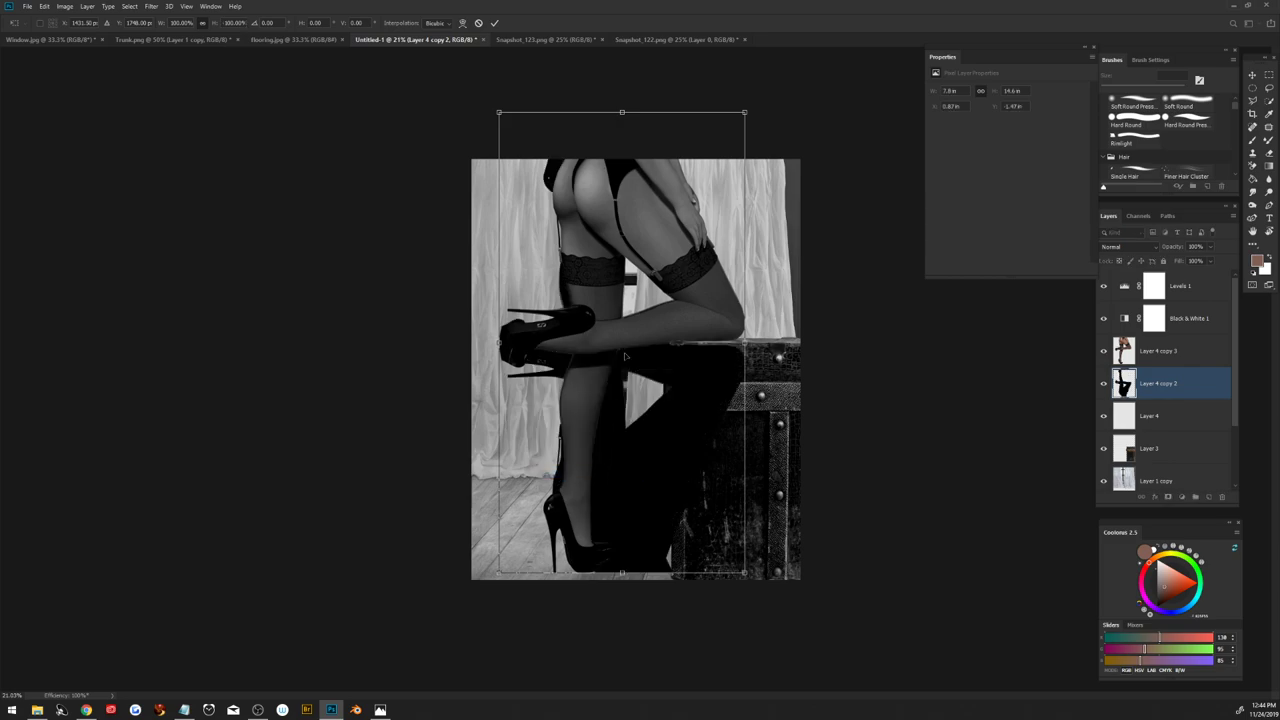
drag(627, 342, 622, 717)
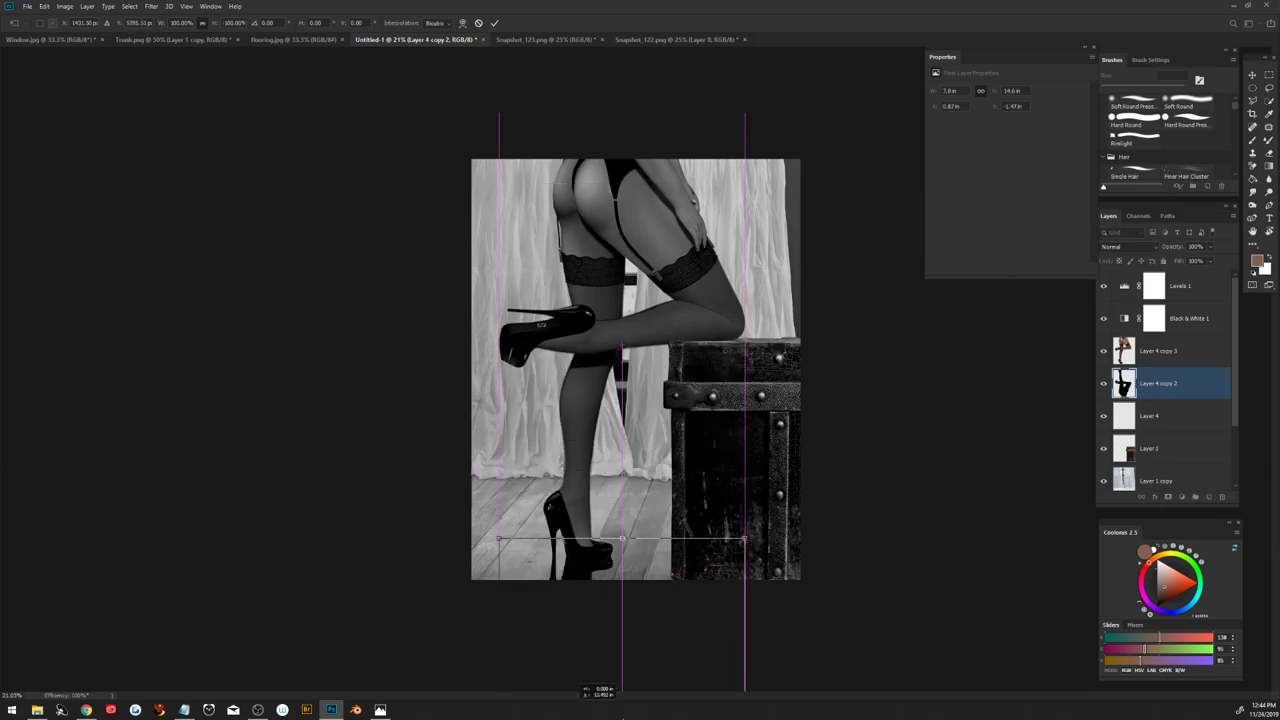
scroll(634, 450, down, 4)
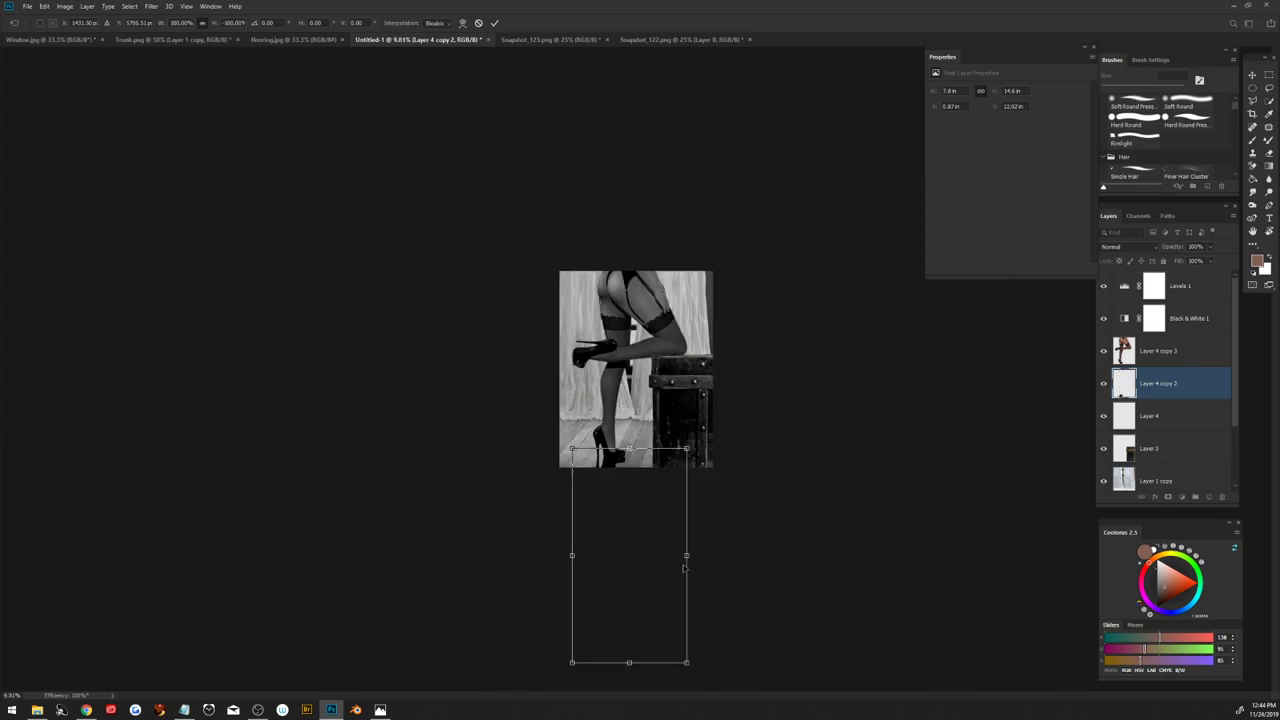
drag(632, 554, 633, 569)
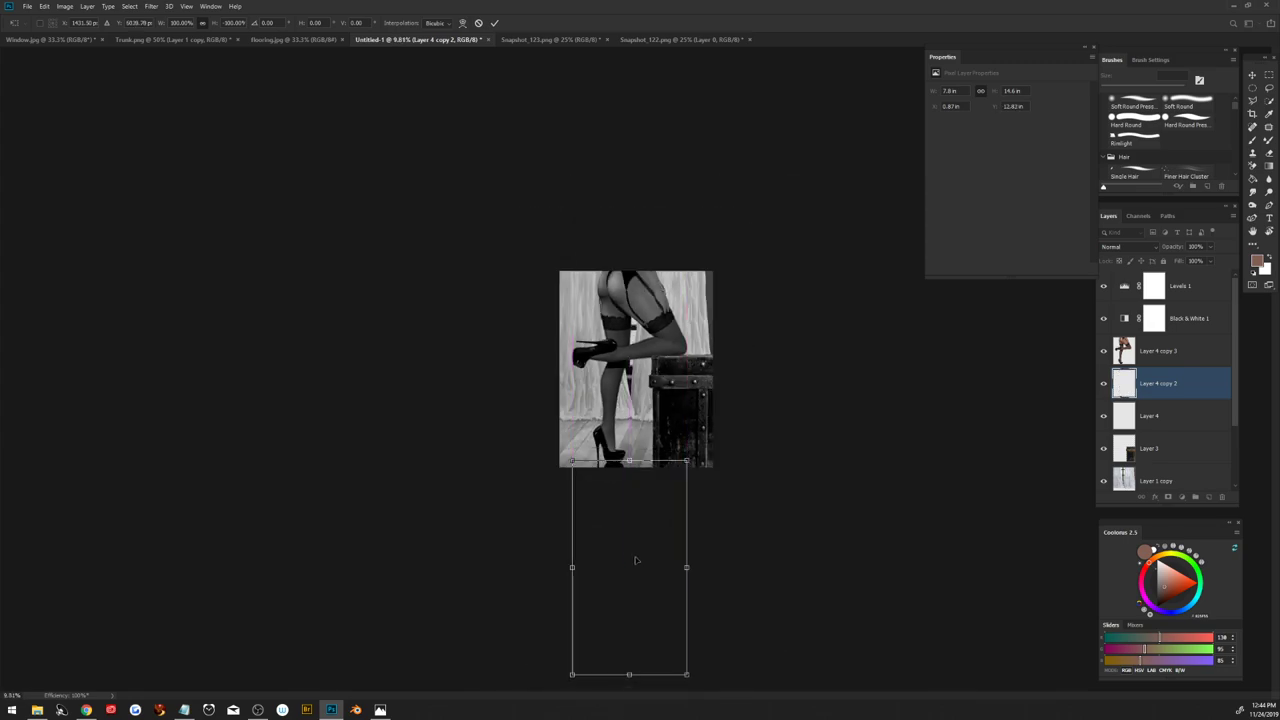
scroll(634, 545, up, 2)
scroll(634, 545, up, 1)
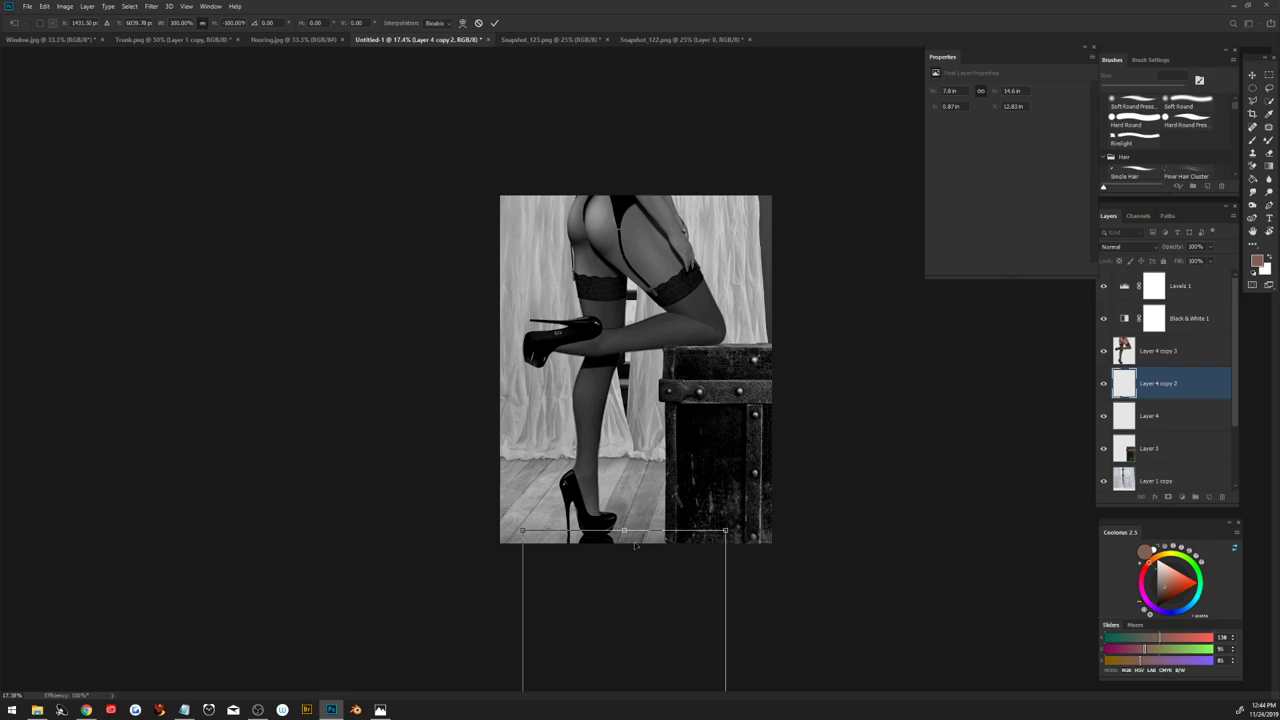
scroll(634, 545, down, 2)
scroll(634, 545, down, 2)
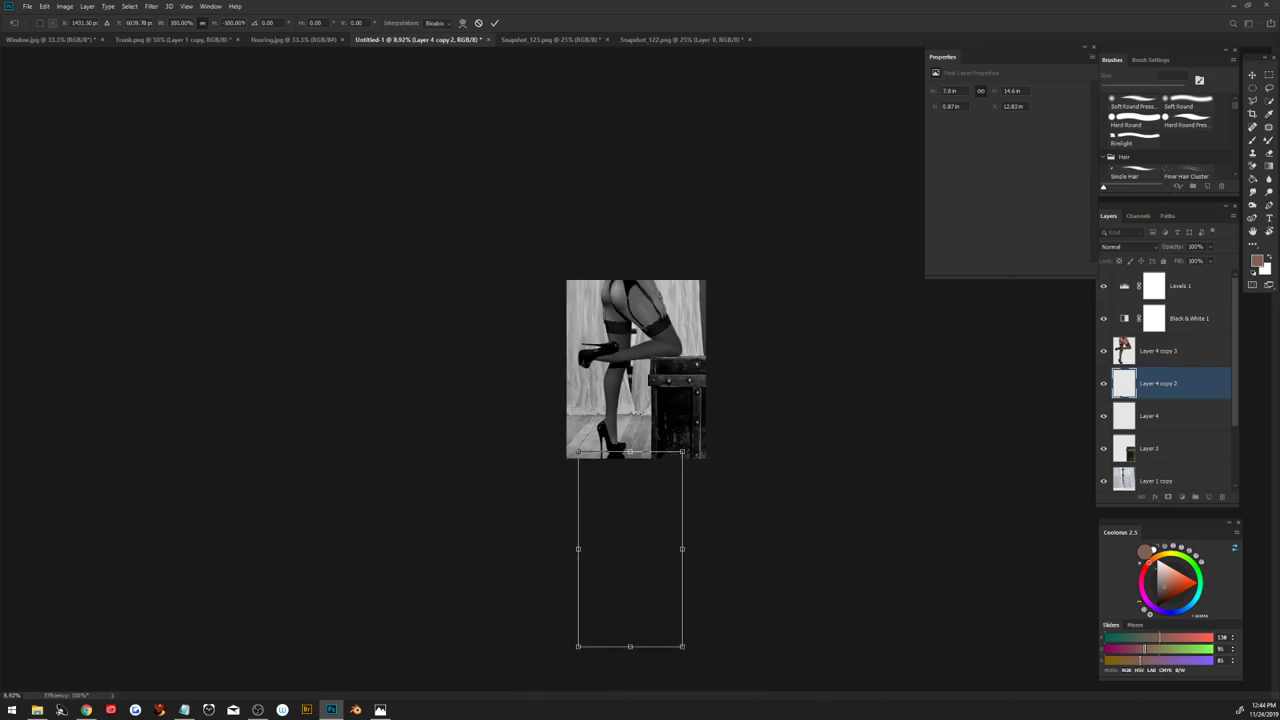
Step: Skew the reflection about -12° leftward, scale it to fit under the shoe, and commit
right_click(641, 455)
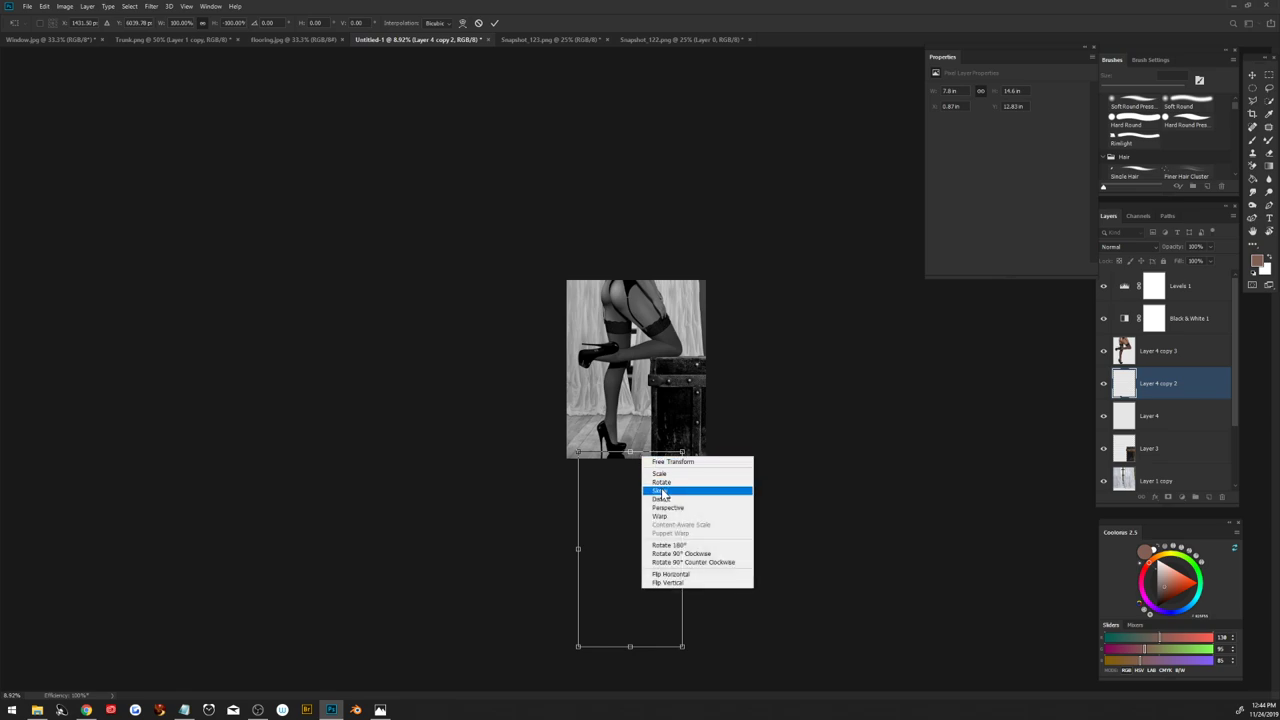
click(660, 491)
drag(630, 649, 588, 649)
scroll(642, 465, up, 3)
scroll(642, 465, up, 3)
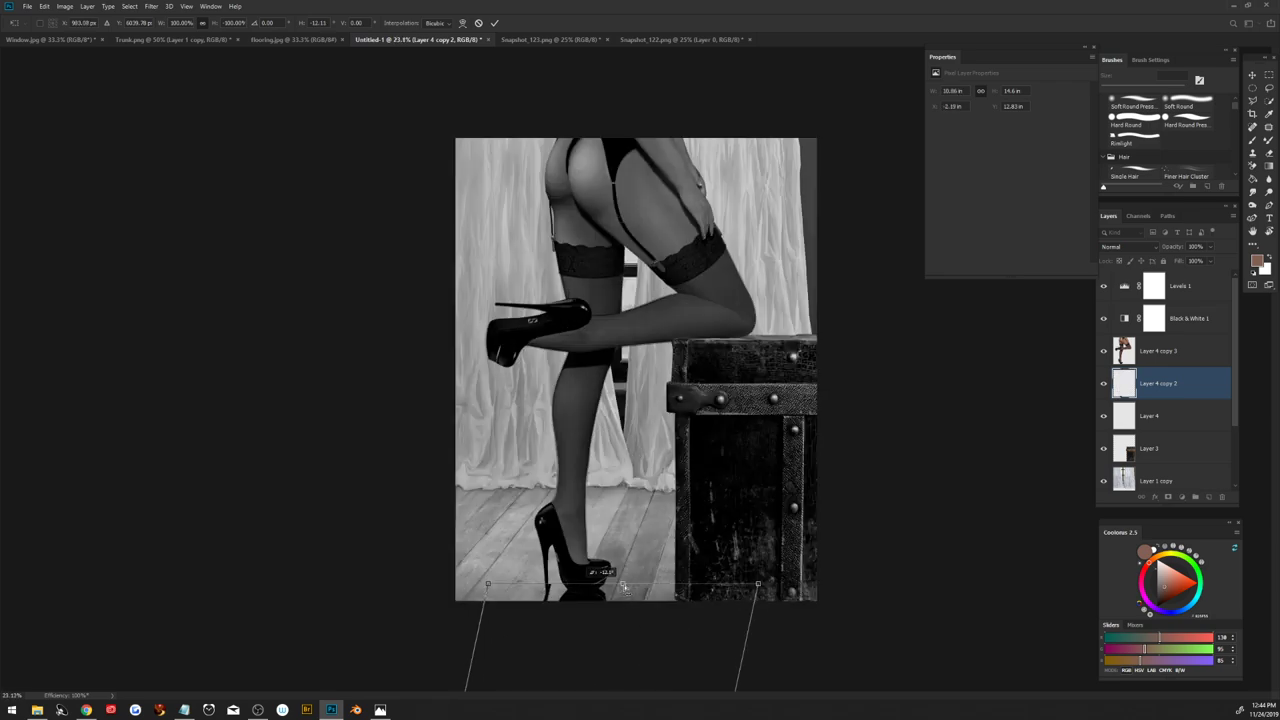
drag(622, 588, 623, 590)
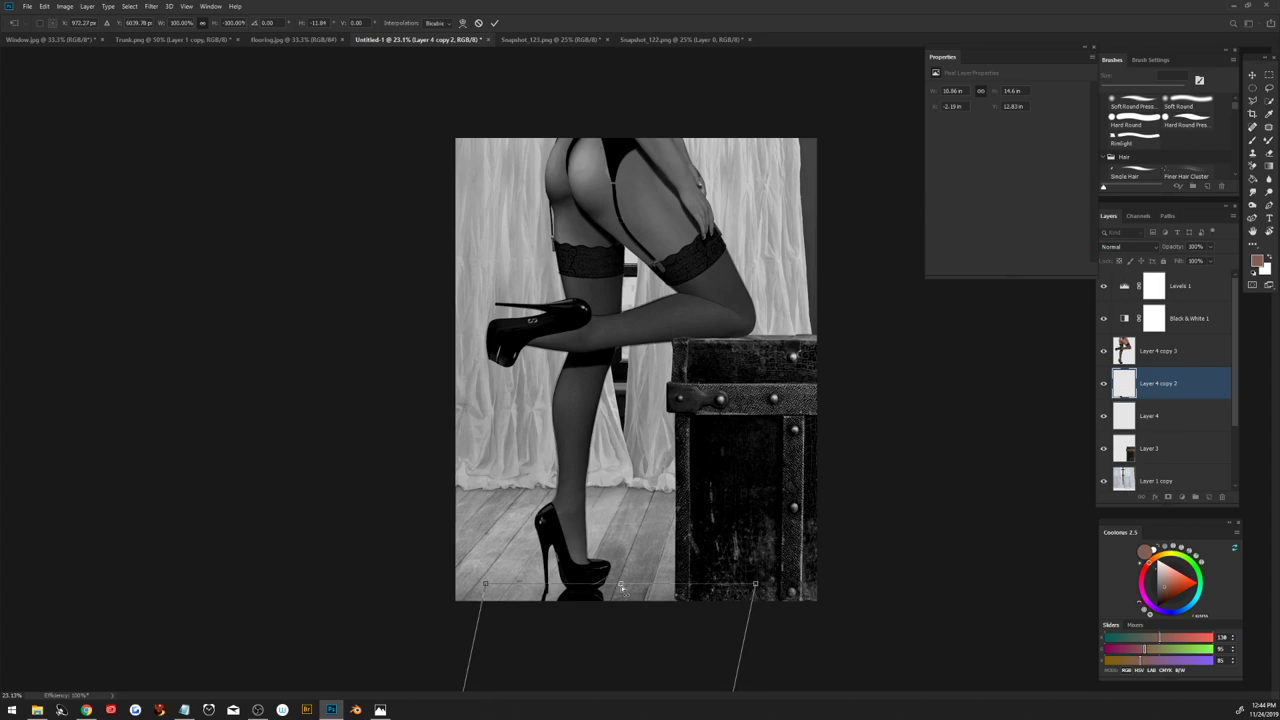
right_click(622, 589)
click(645, 478)
drag(645, 592, 645, 601)
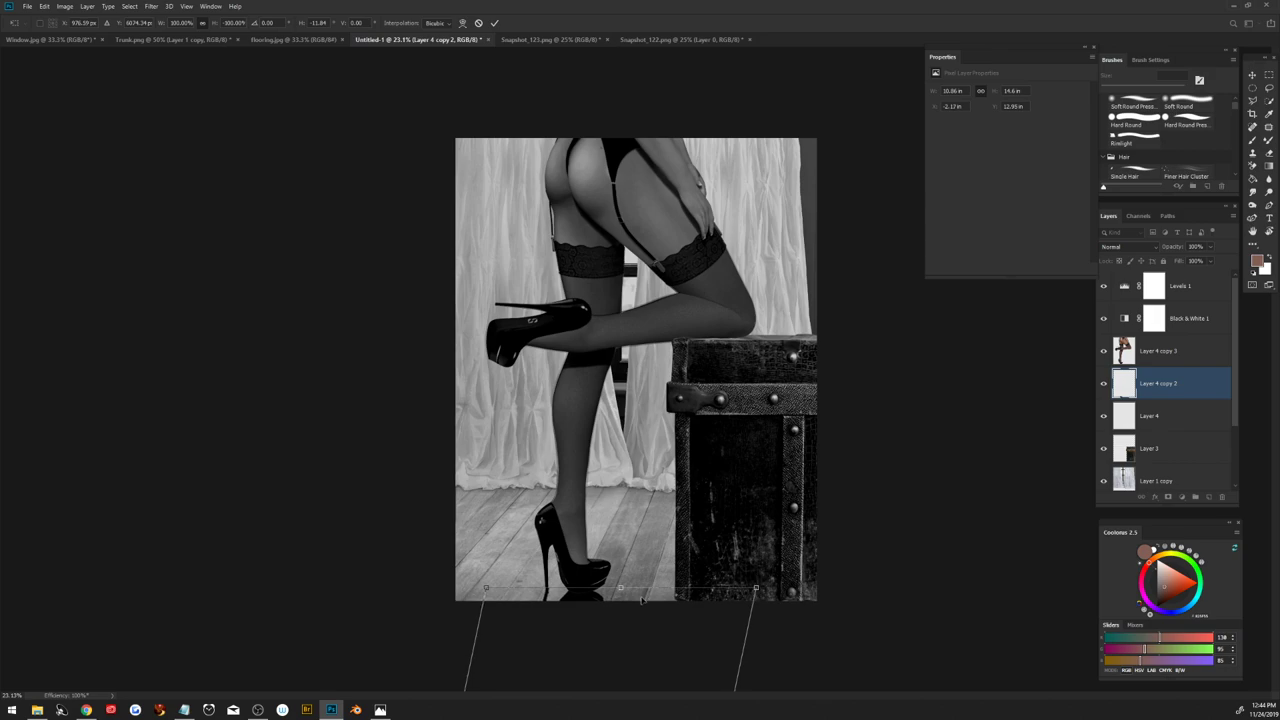
click(494, 22)
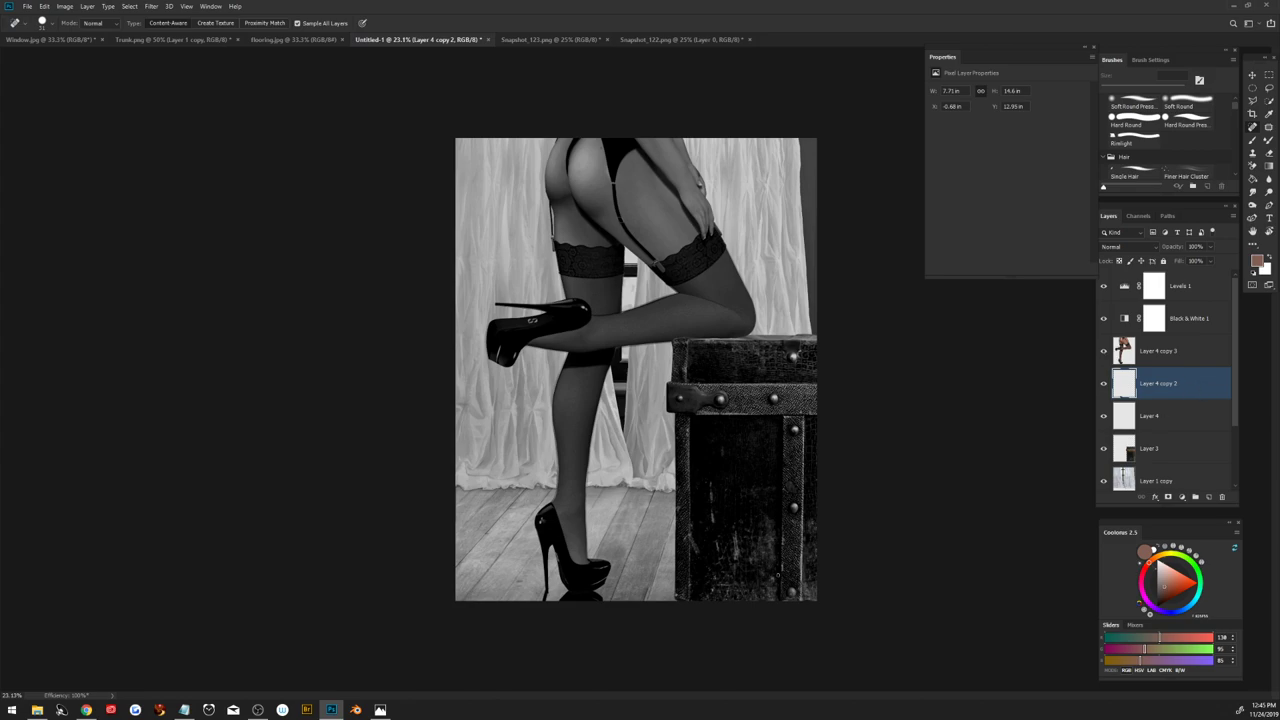
Step: Nudge the reflection slightly to the right and confirm the transform
scroll(636, 369, up, 3)
scroll(636, 369, down, 2)
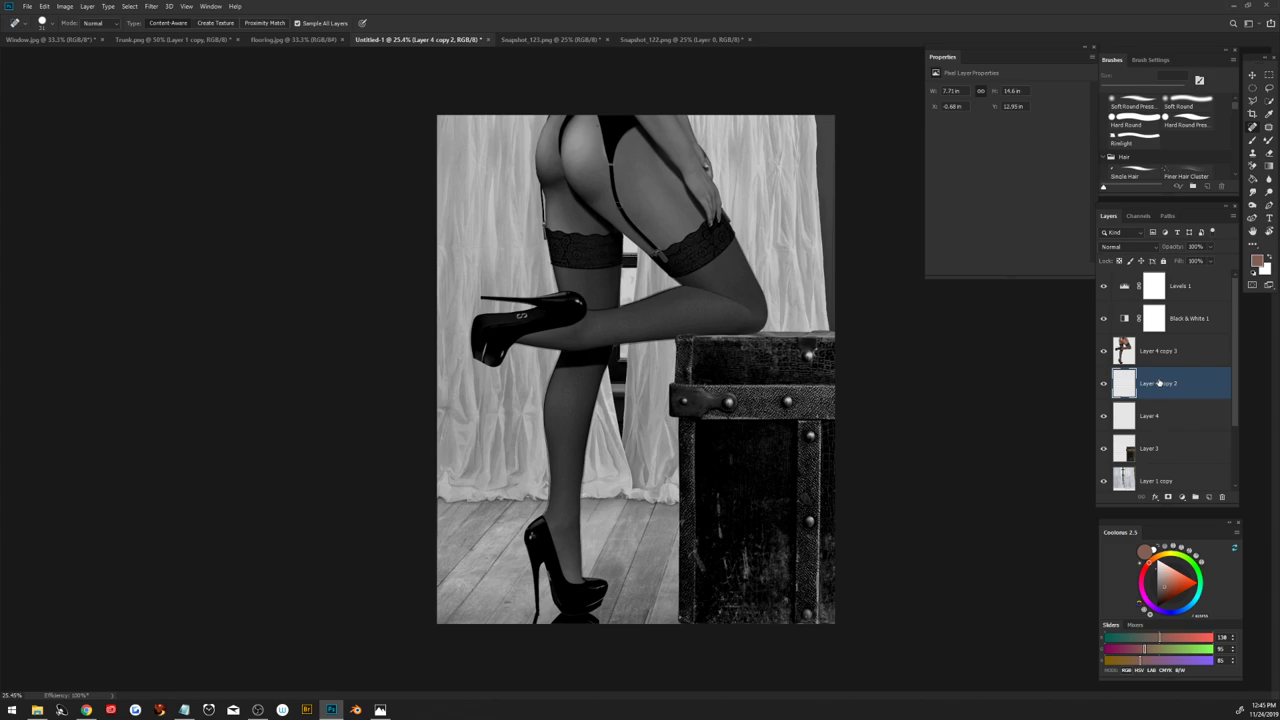
key(ctrl+t)
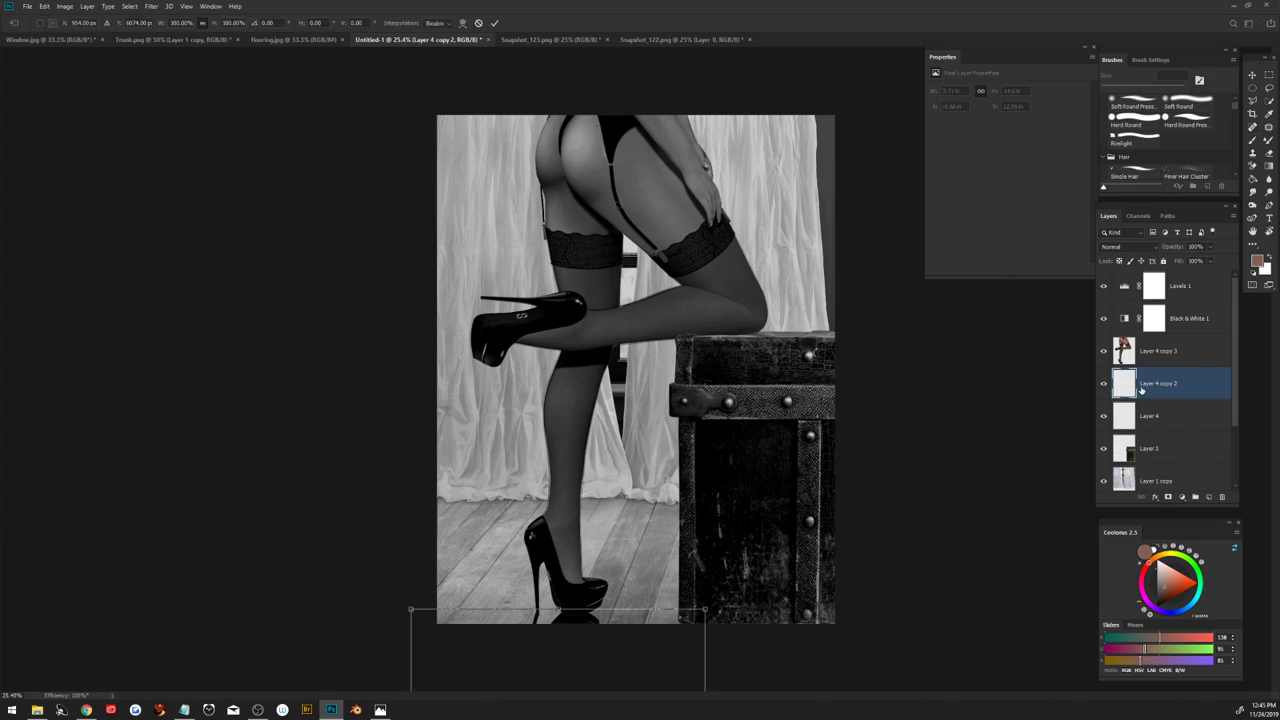
key(Right)
key(Right)
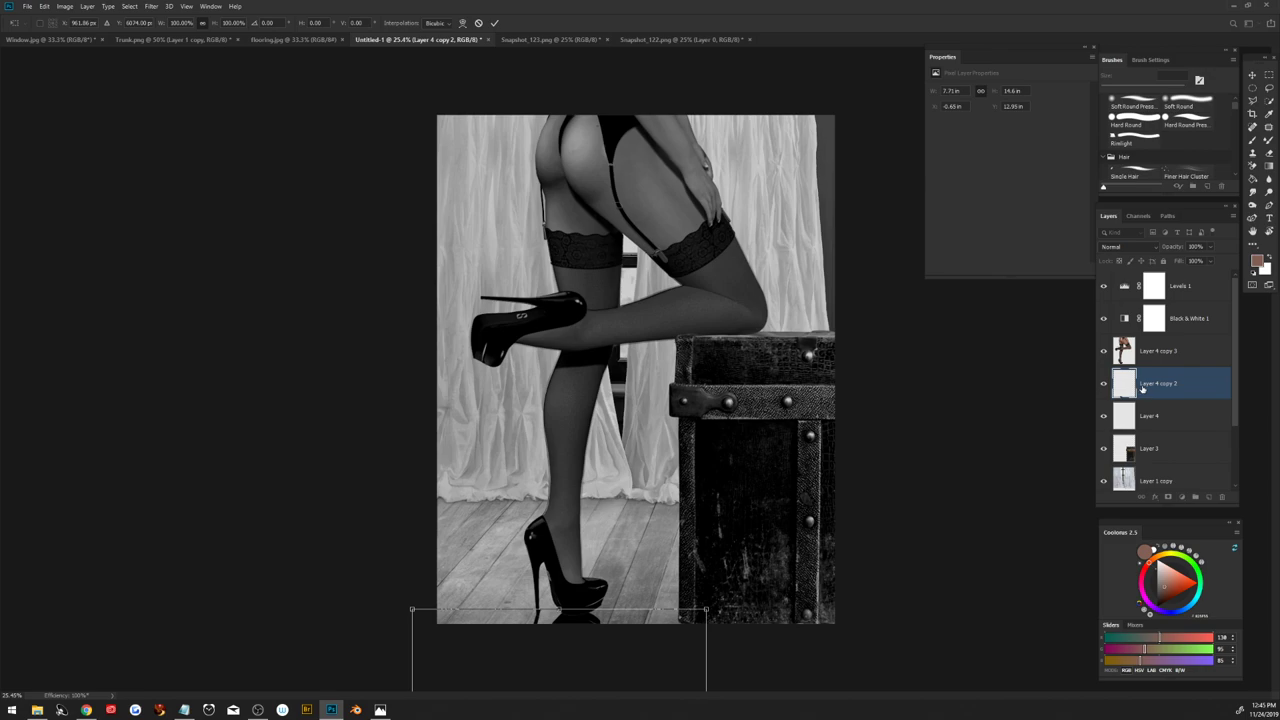
key(Return)
key(j)
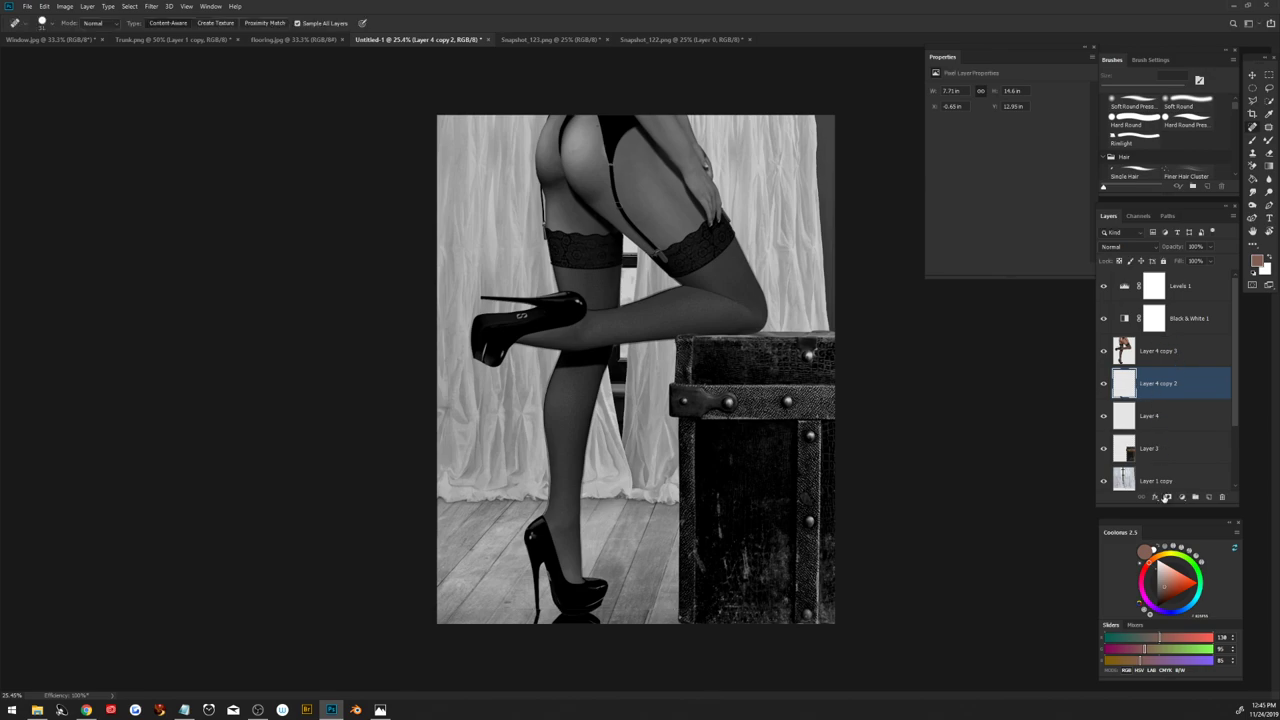
Step: Add a layer mask, set black foreground and a 40 px brush, apply the mask, and duplicate the layer
click(1168, 497)
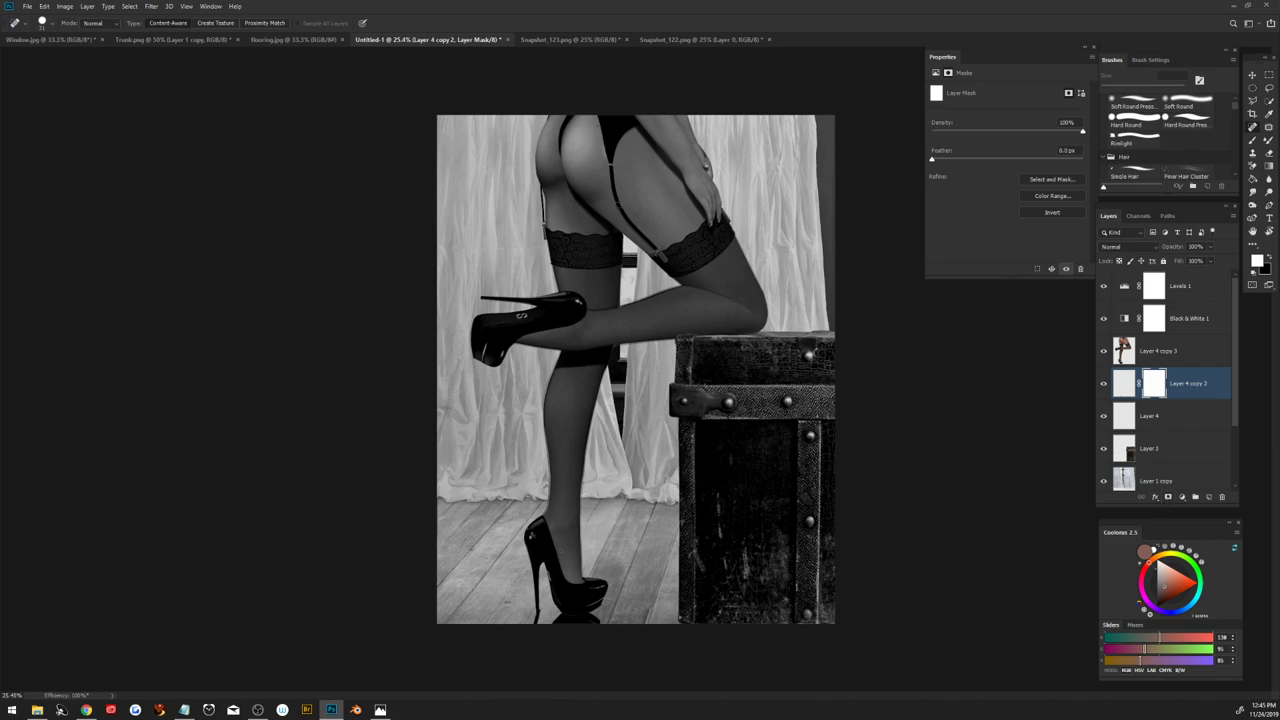
click(1268, 257)
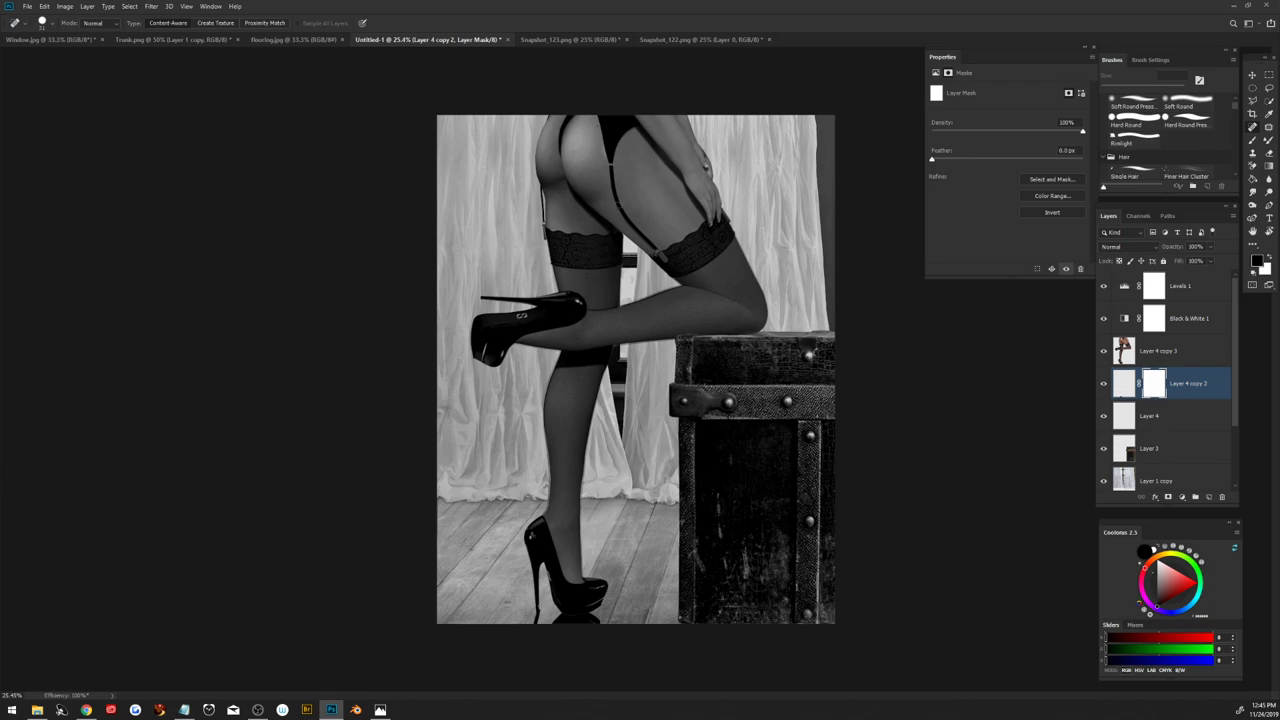
click(1252, 140)
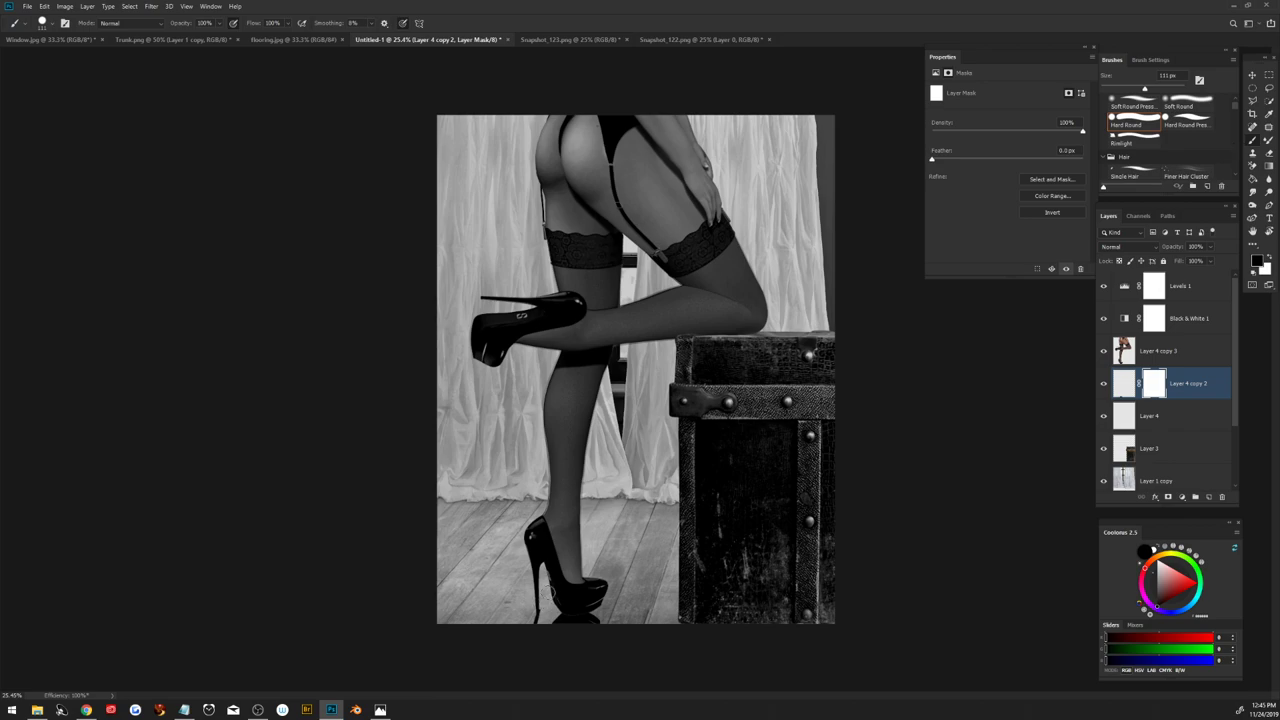
drag(548, 598, 544, 600)
right_click(1150, 392)
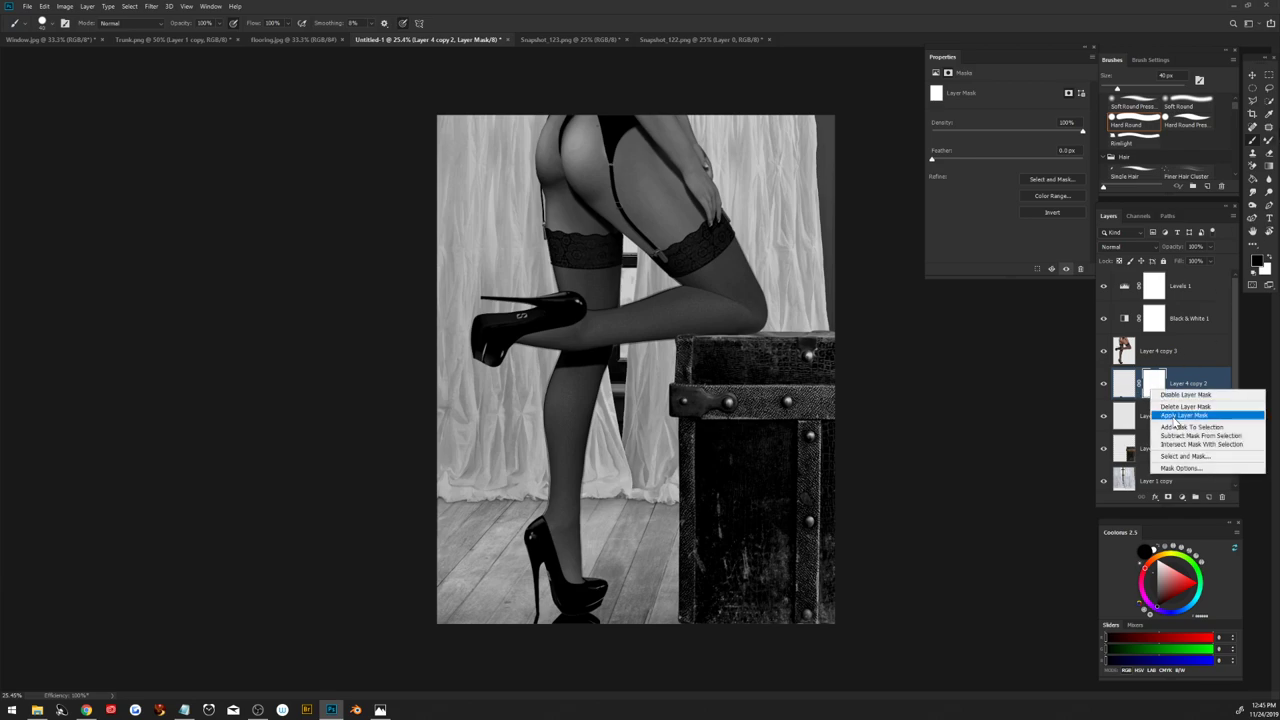
click(1175, 416)
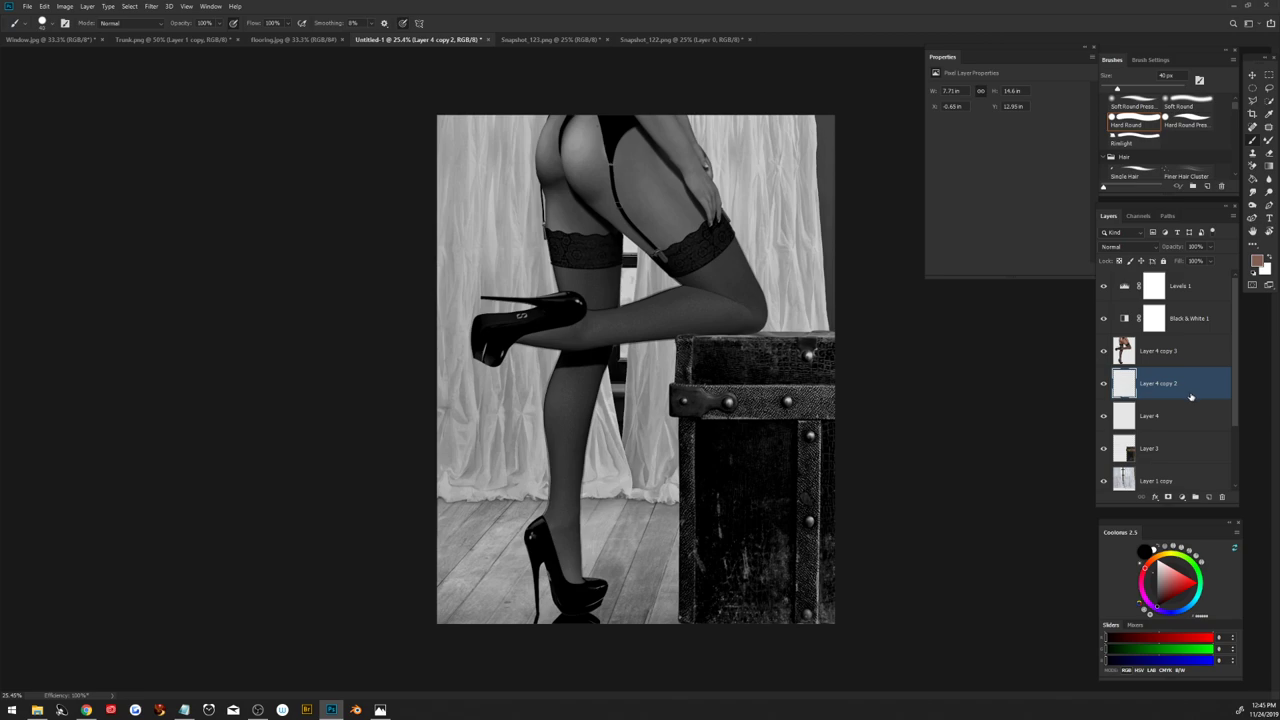
key(ctrl+j)
Step: Apply an 8.8-pixel Gaussian Blur to Layer 4 copy 2's reflection, then lower its opacity to 54%
click(1104, 383)
click(1150, 416)
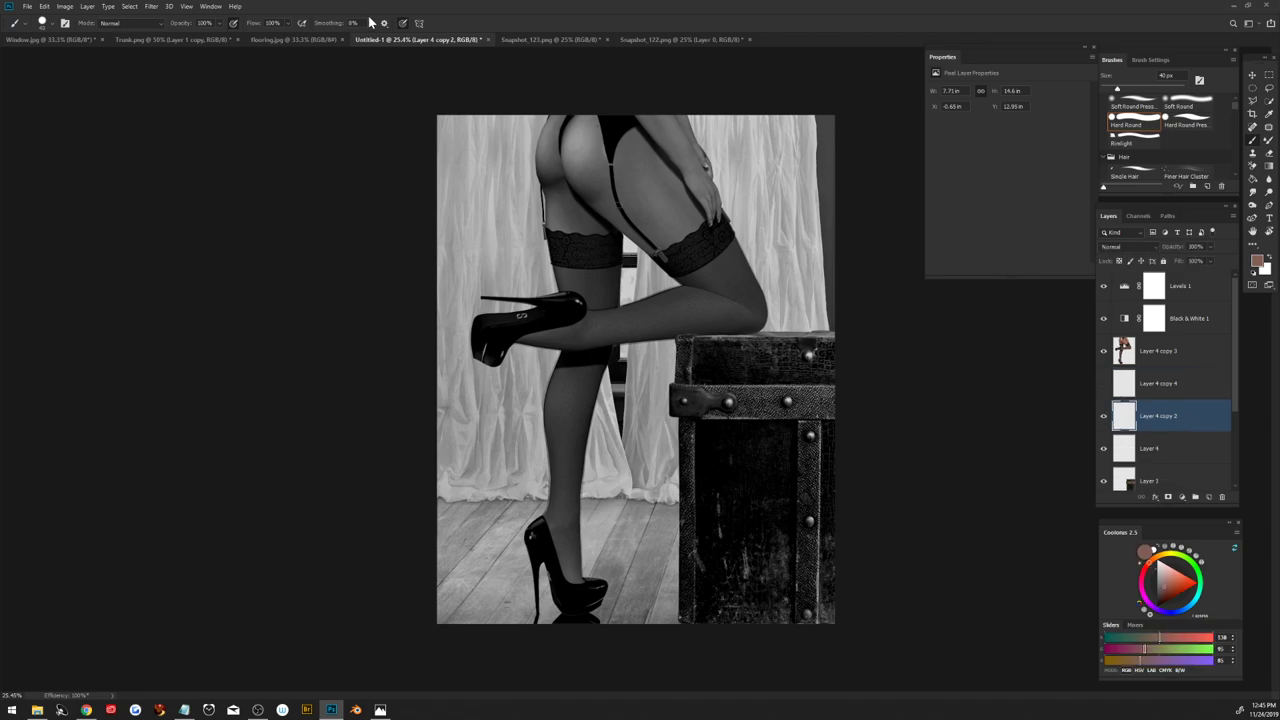
click(151, 7)
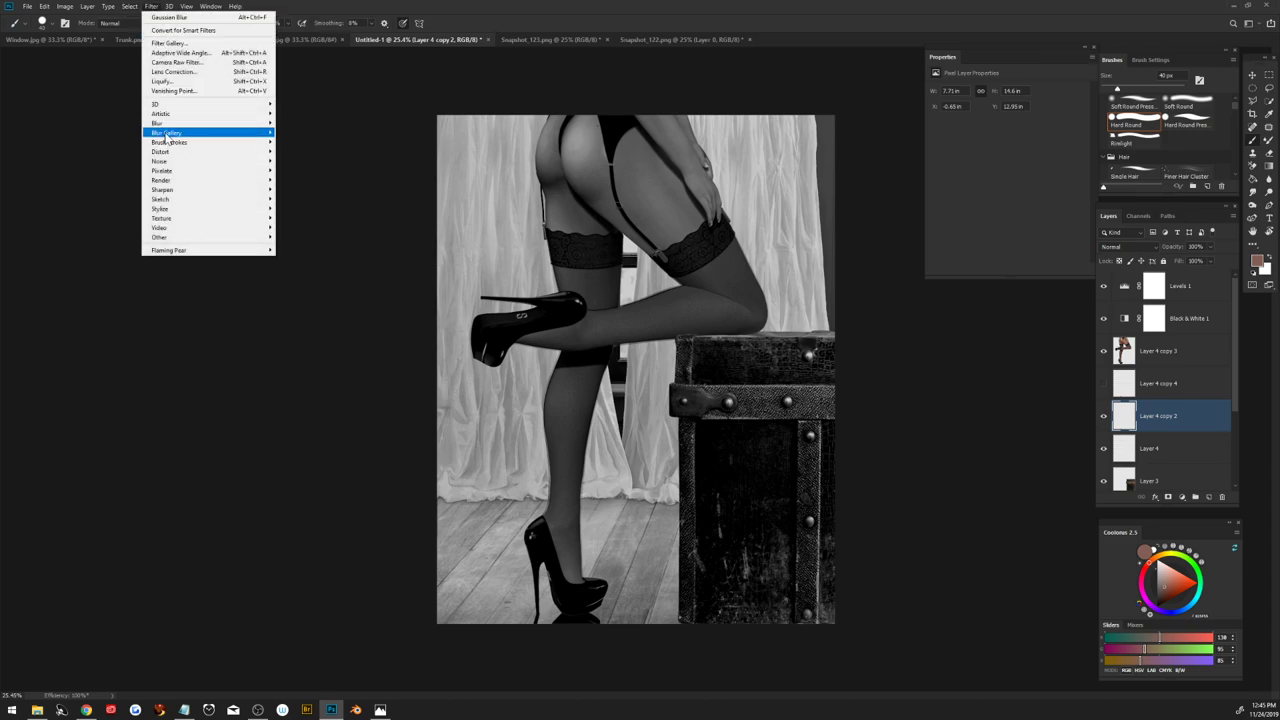
mouse_move(205, 123)
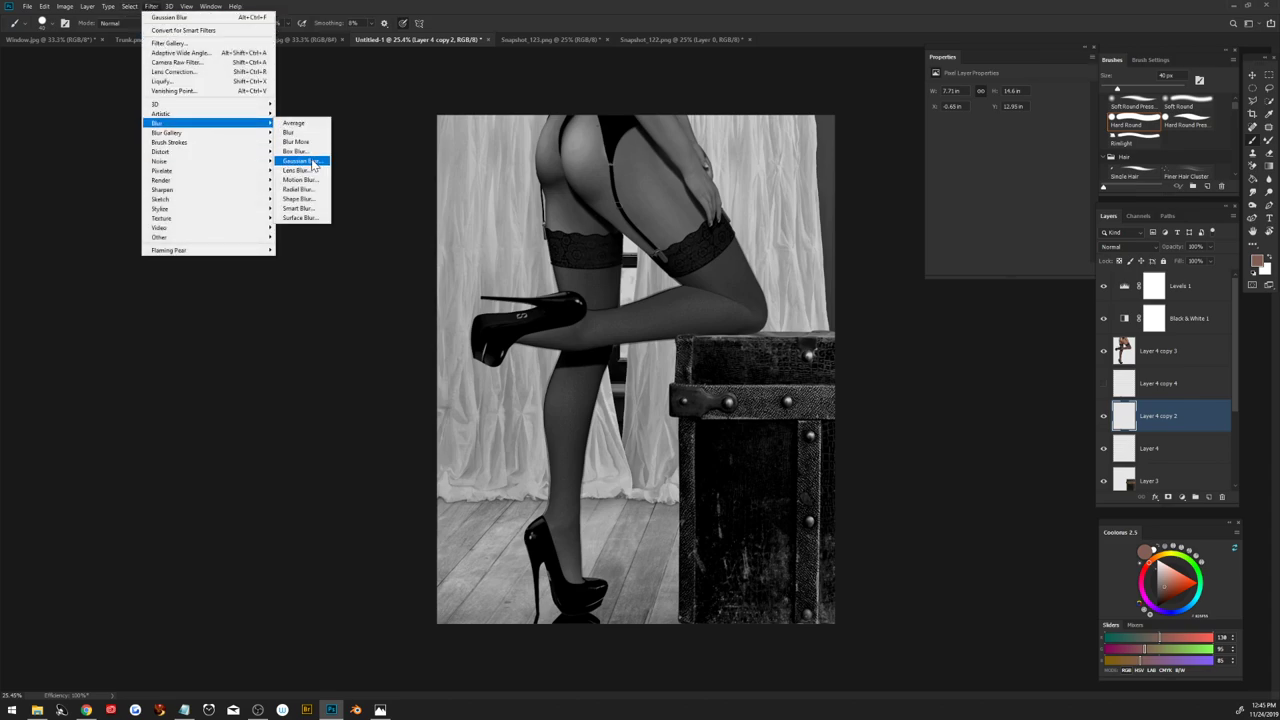
click(300, 161)
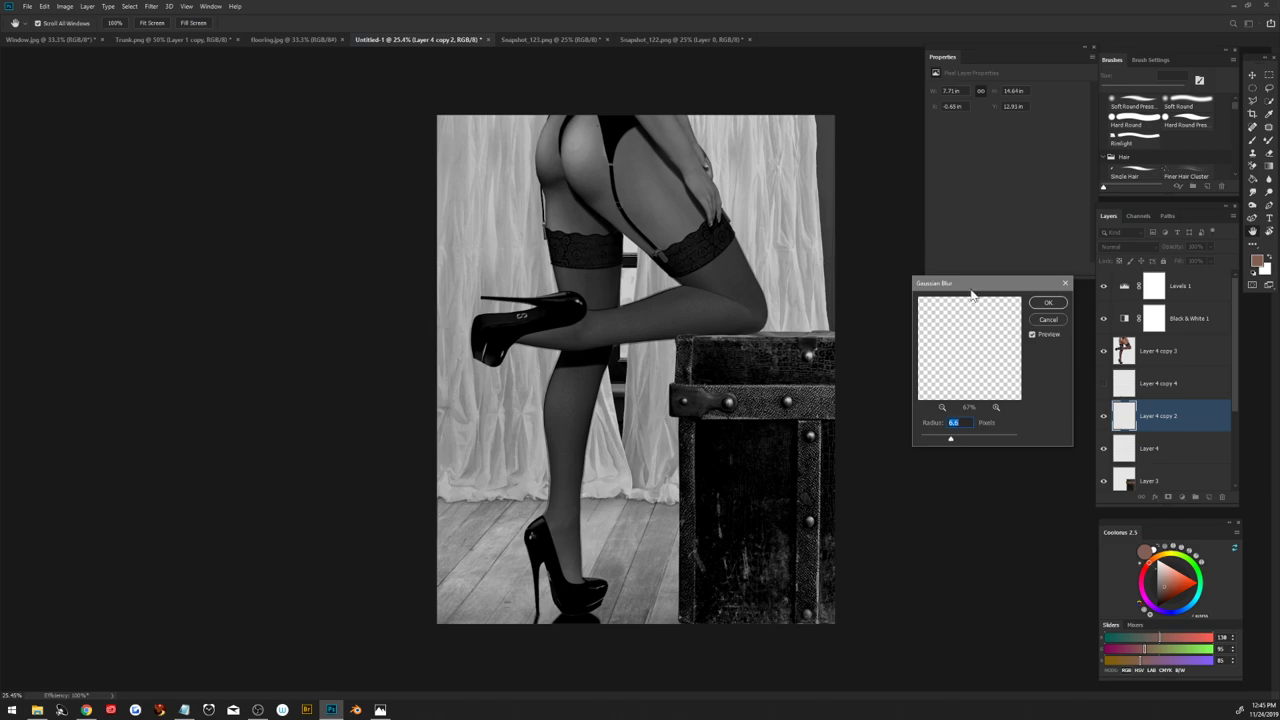
drag(951, 445, 942, 441)
click(1044, 303)
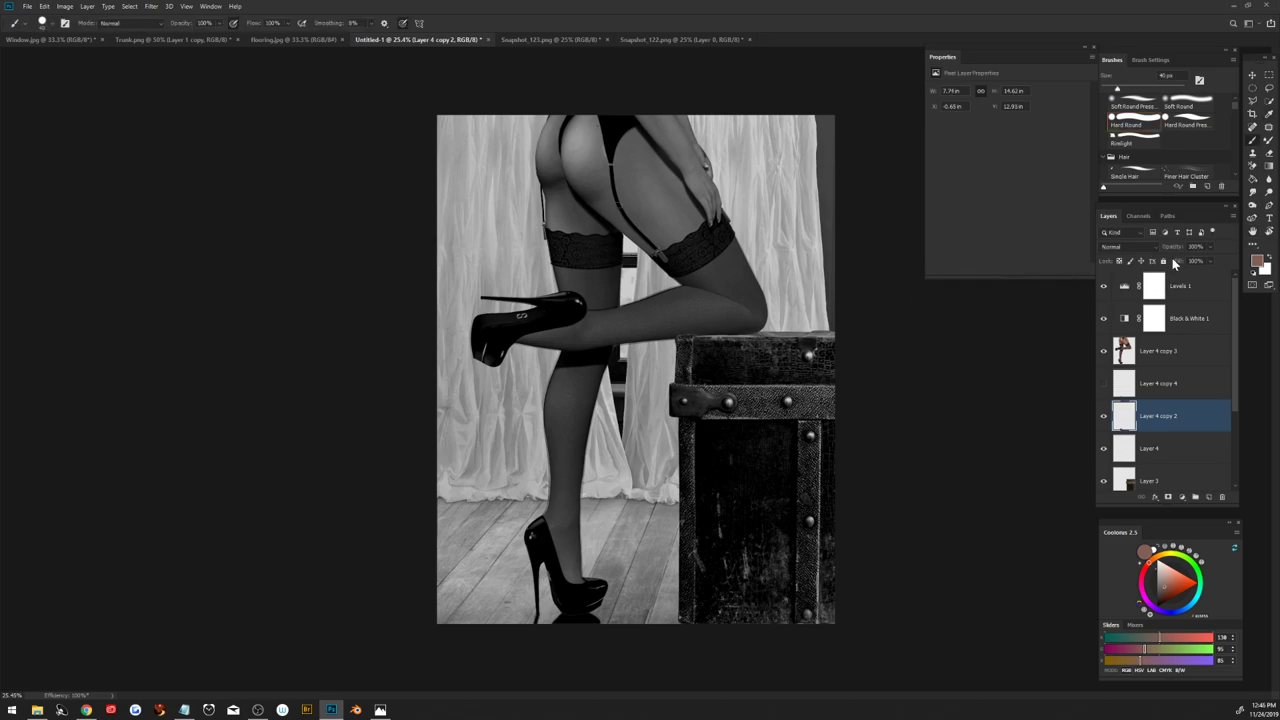
drag(1172, 248, 1145, 250)
Step: Show Layer 4 copy 4, comparing it on and off, and settle its opacity at 53%
click(1103, 386)
drag(1170, 249, 1136, 253)
drag(1136, 253, 1176, 250)
drag(1176, 250, 1180, 251)
click(1104, 384)
drag(1178, 250, 1192, 253)
click(1103, 385)
click(1145, 390)
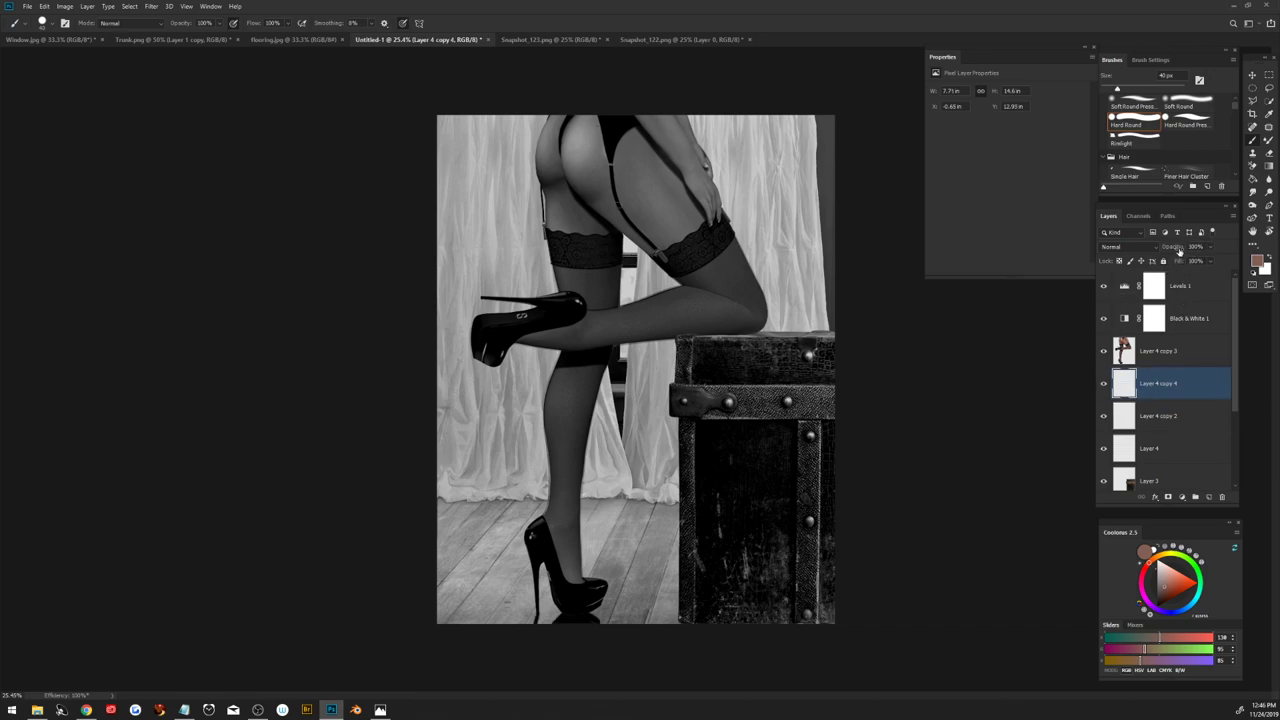
drag(1179, 252, 1155, 253)
Step: Size the brush near the shoe, add a white layer mask to Layer 4 copy 4, and enlarge the brush to 103 px
drag(606, 571, 645, 352)
mouse_move(640, 547)
mouse_down()
mouse_move(636, 480)
mouse_move(609, 518)
mouse_up()
click(1168, 497)
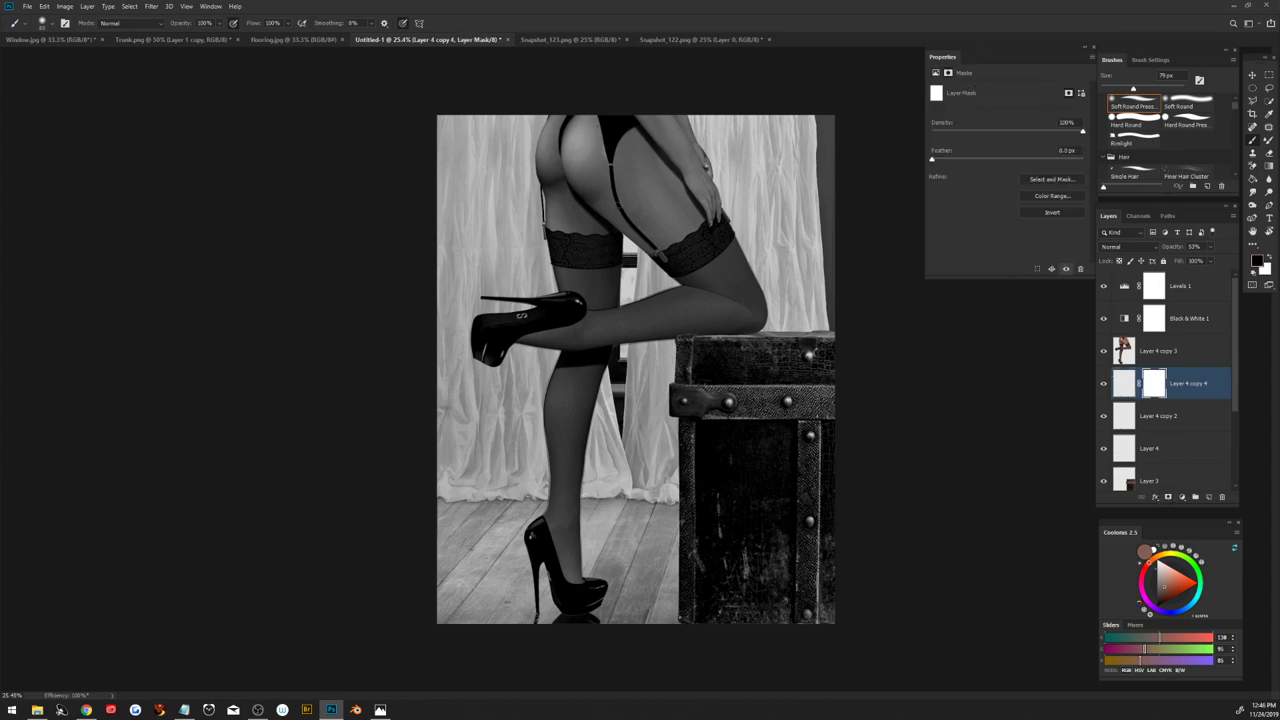
key(bracketright)
key(bracketright)
key(bracketright)
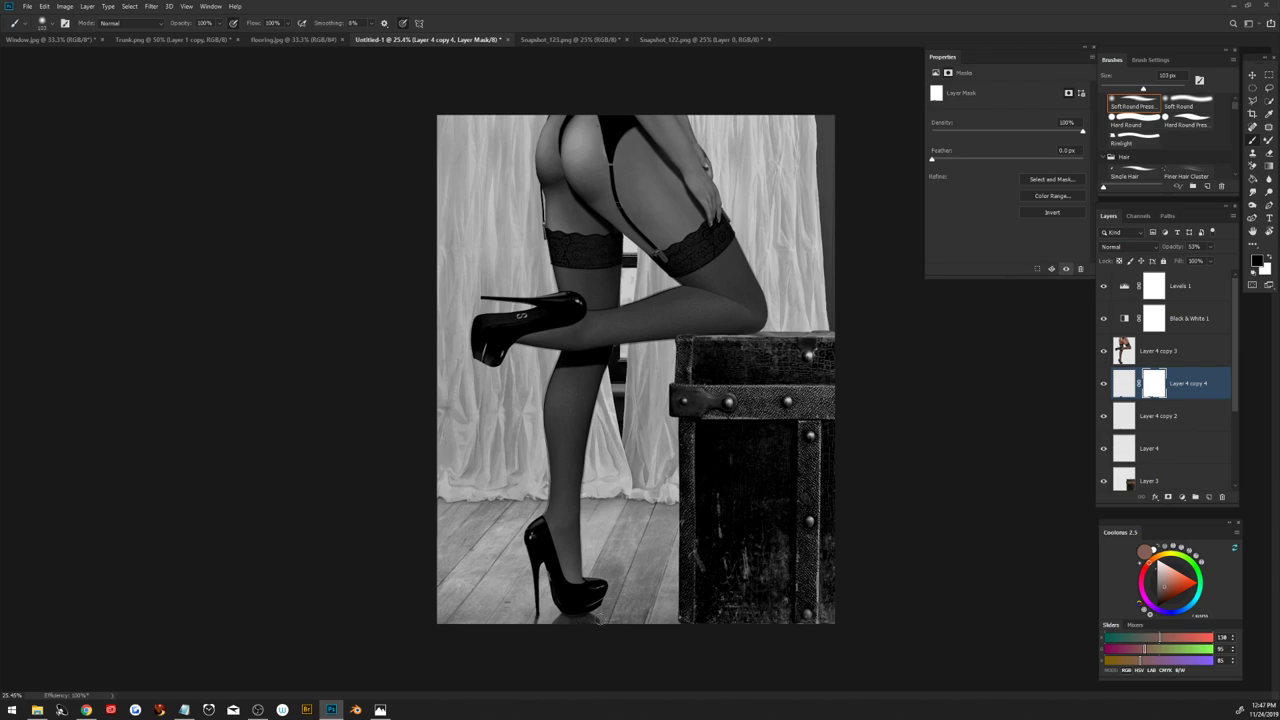
Step: Add a layer mask to Layer 4 copy 3
key(x)
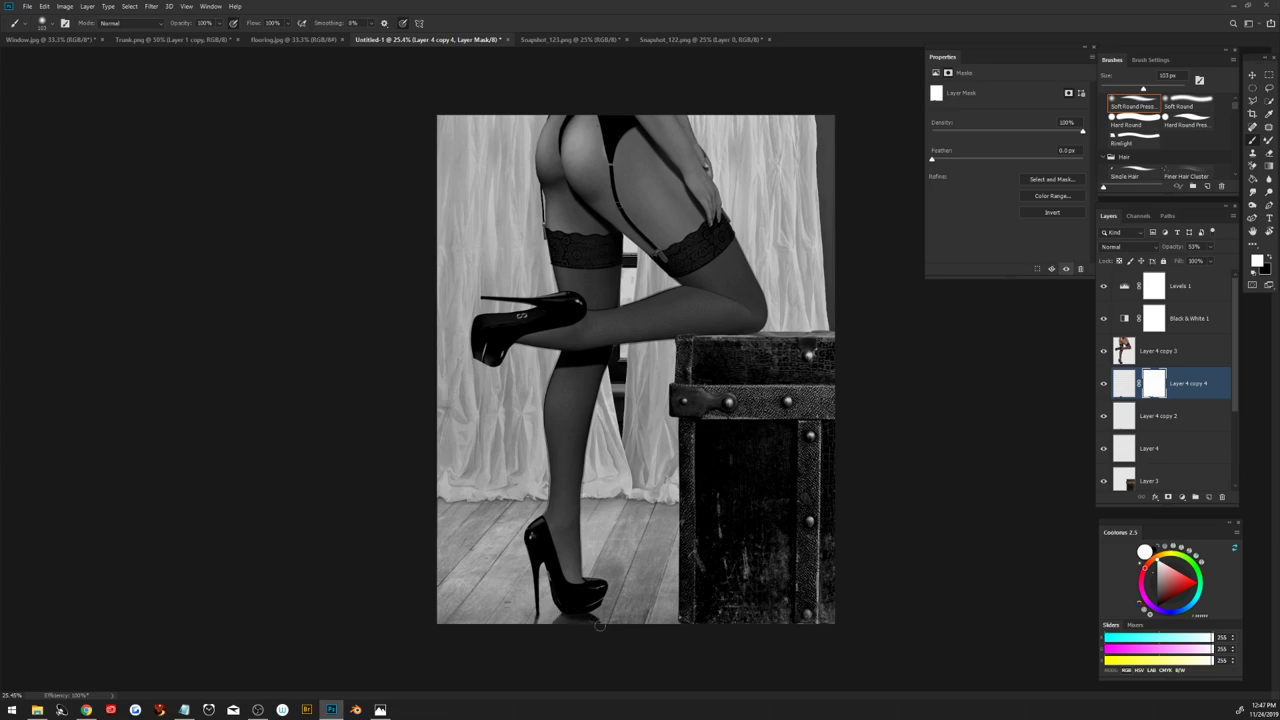
key(x)
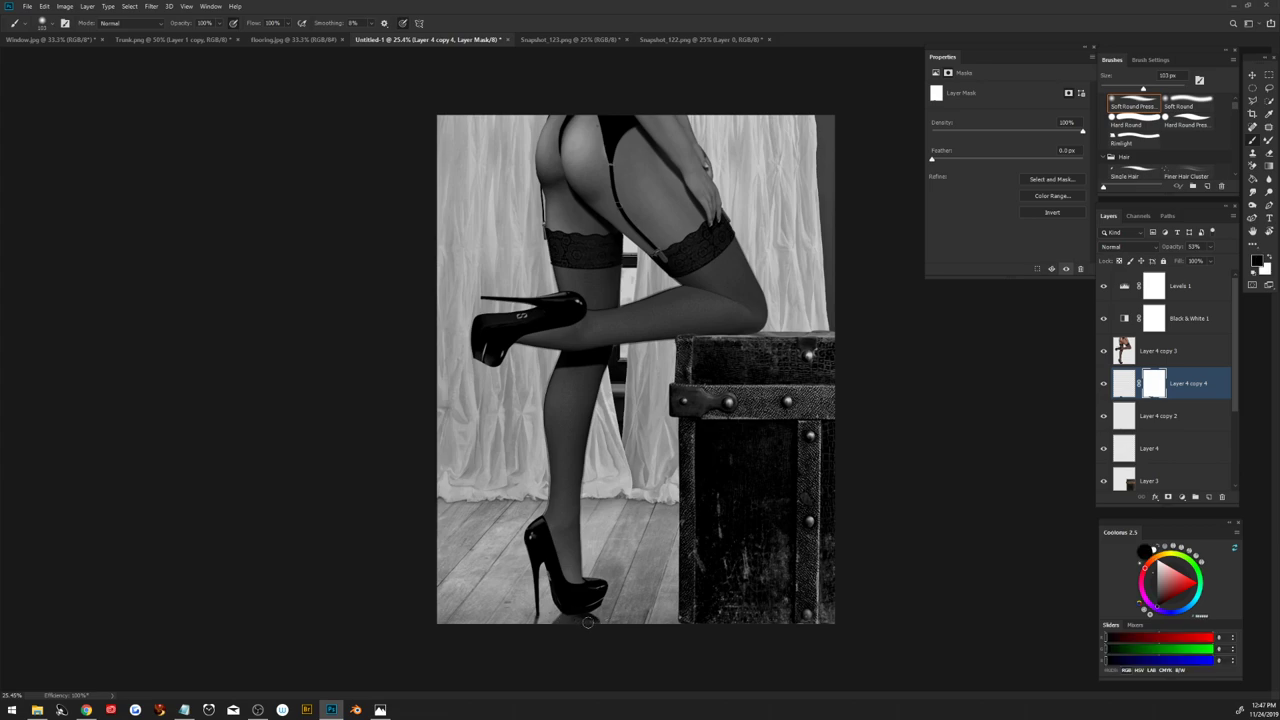
key(x)
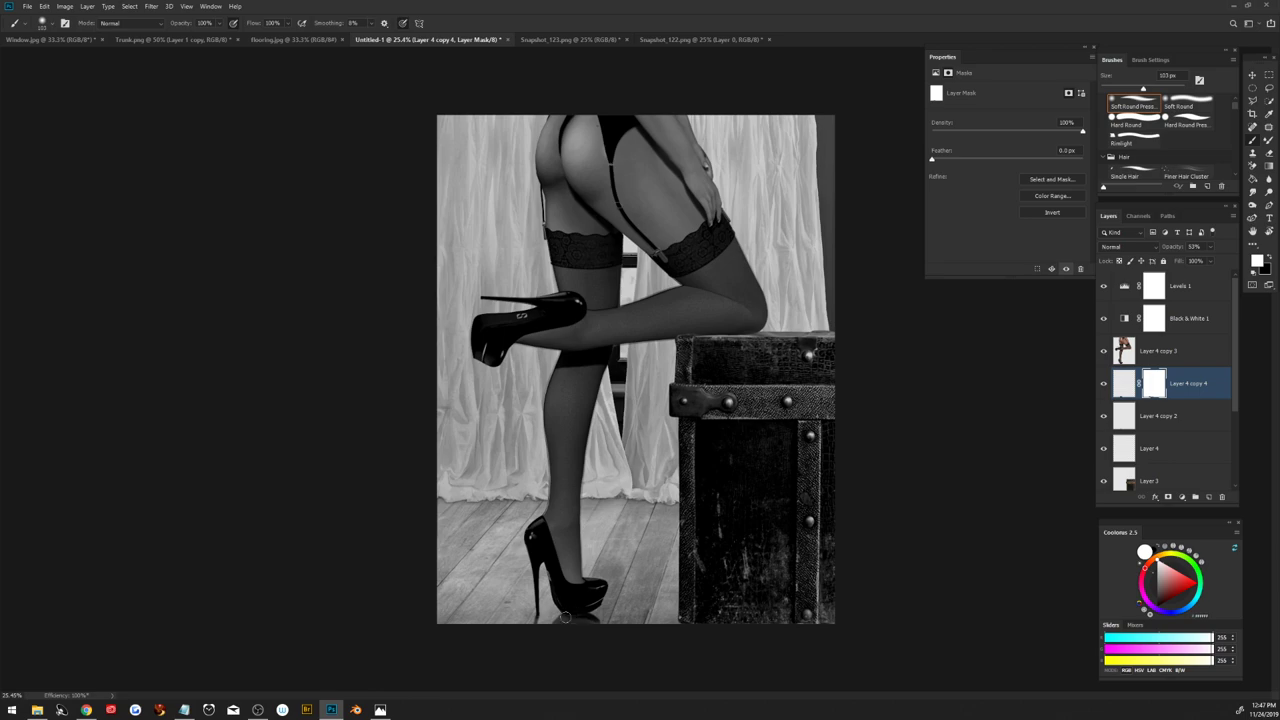
key(x)
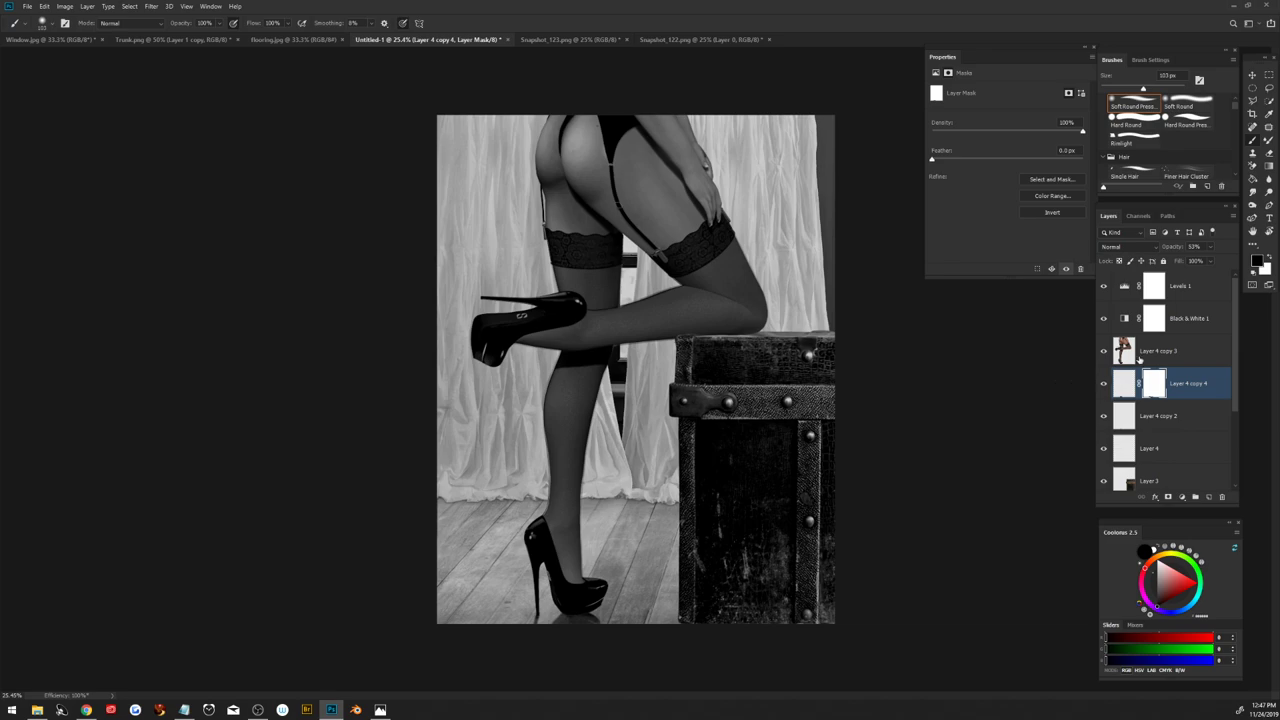
click(1126, 358)
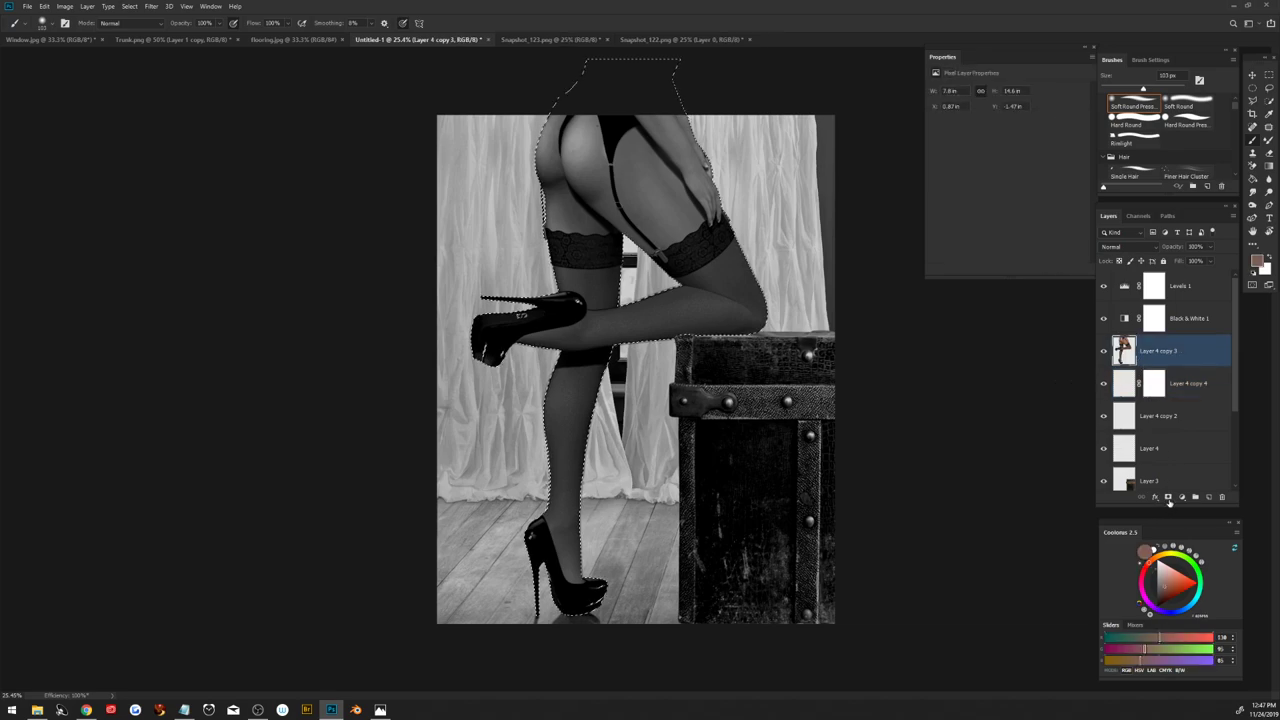
click(1168, 497)
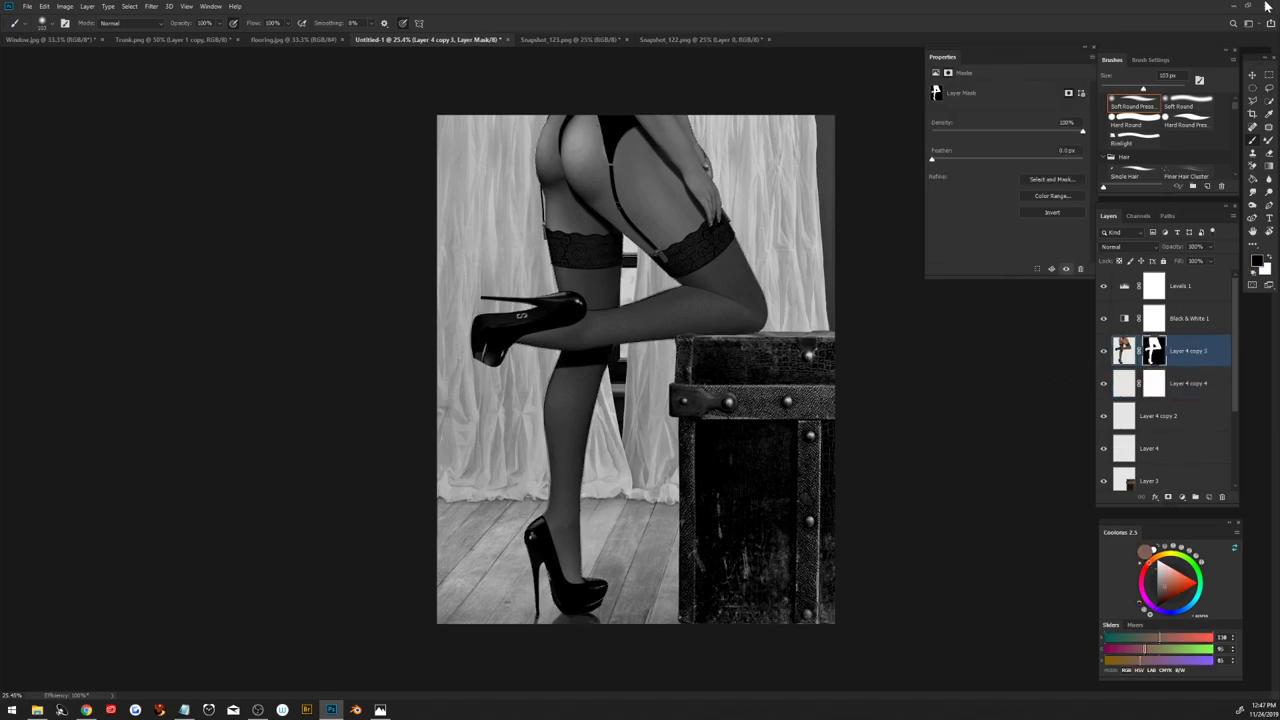
Step: Lasso around the lower shoe and soften the mask there with a 0.7 px Gaussian Blur
click(1269, 89)
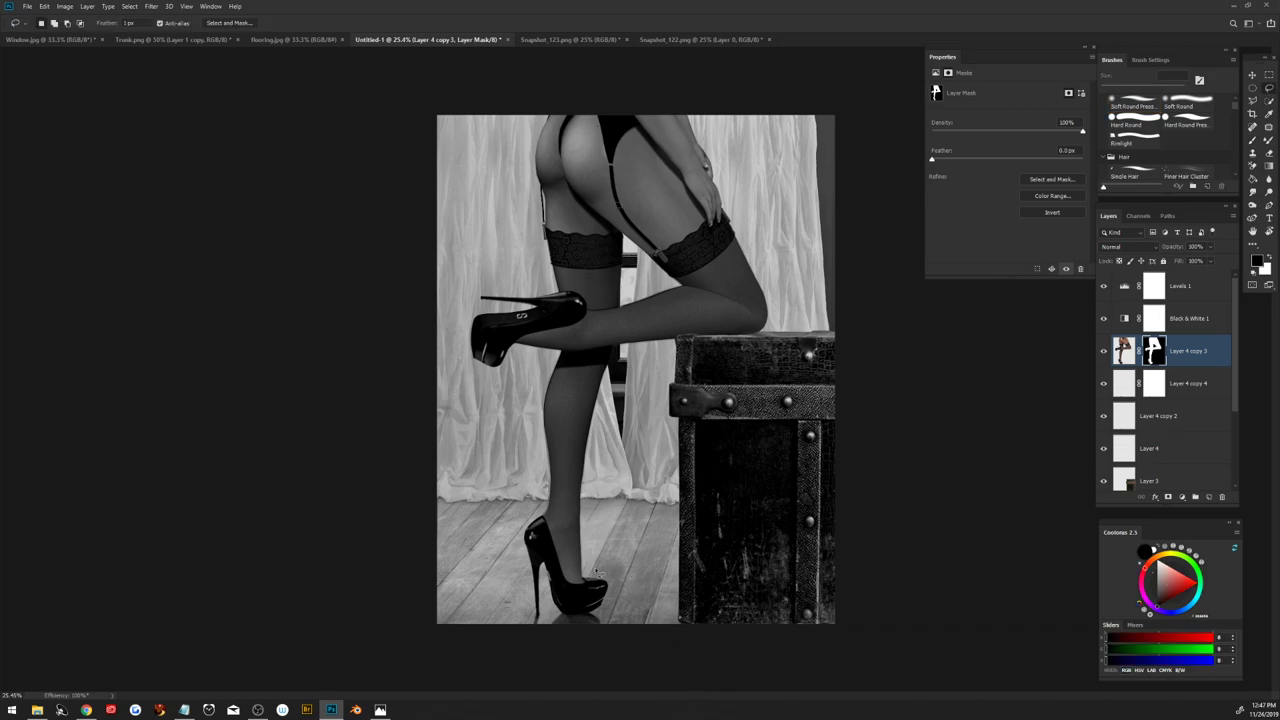
drag(597, 573, 493, 512)
drag(493, 512, 597, 573)
click(151, 6)
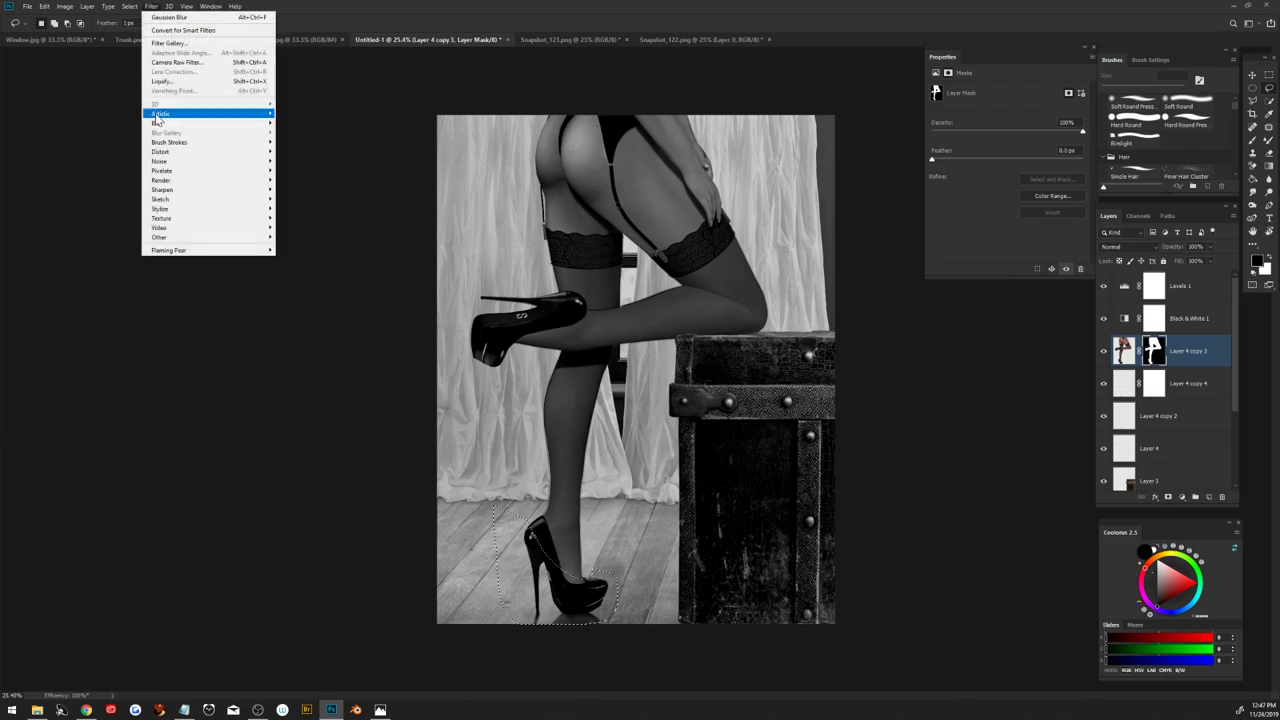
mouse_move(158, 123)
click(300, 160)
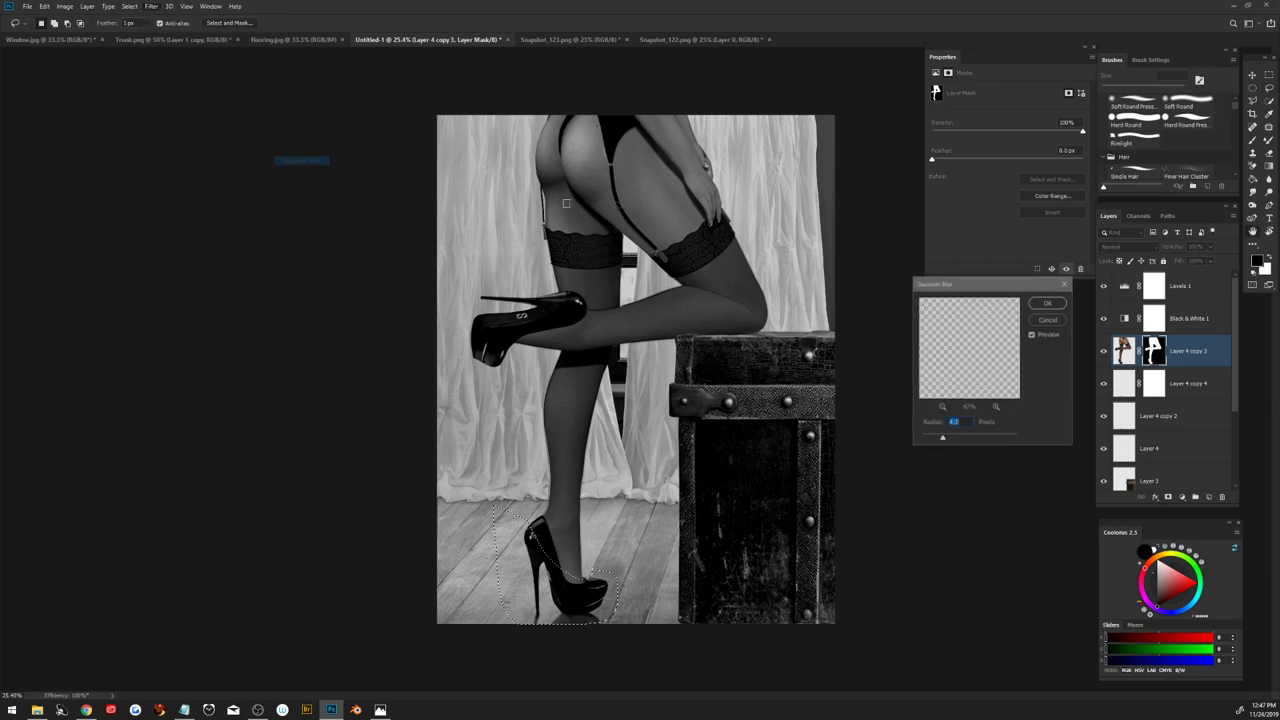
drag(942, 437, 938, 446)
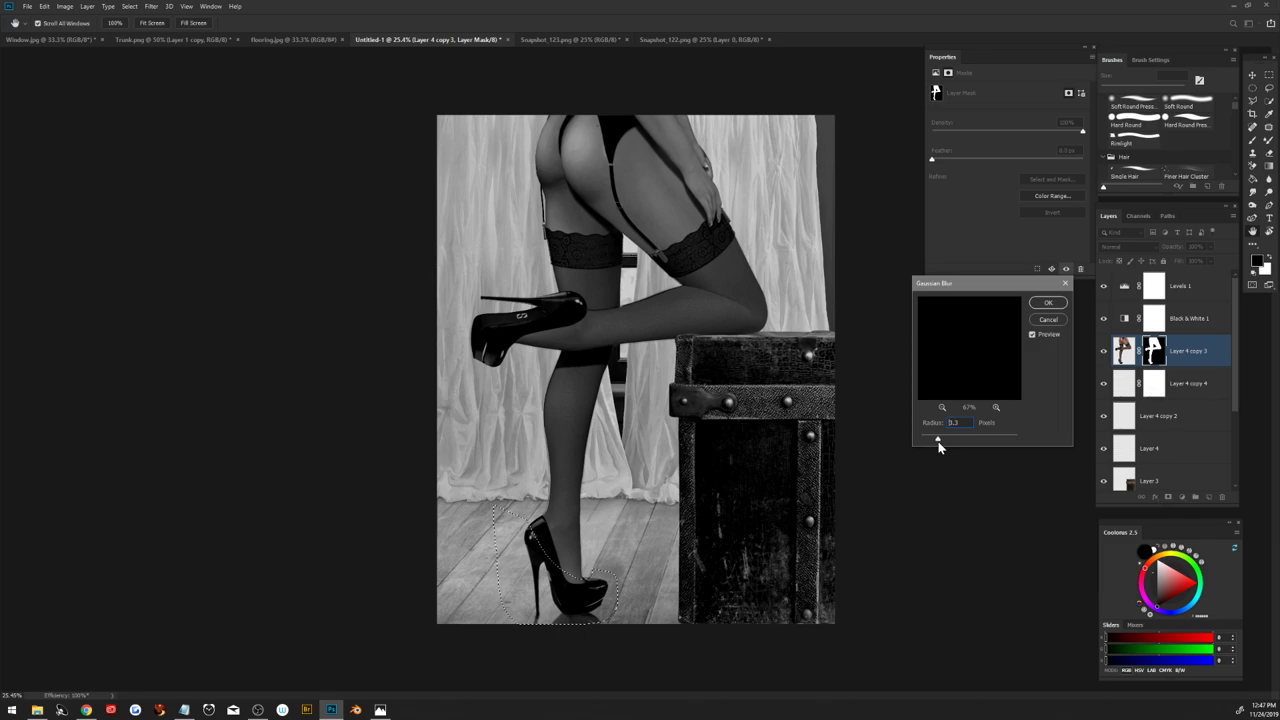
click(1046, 303)
Step: Tighten the mask edge with Levels black input 161, then ready a white brush
key(ctrl+l)
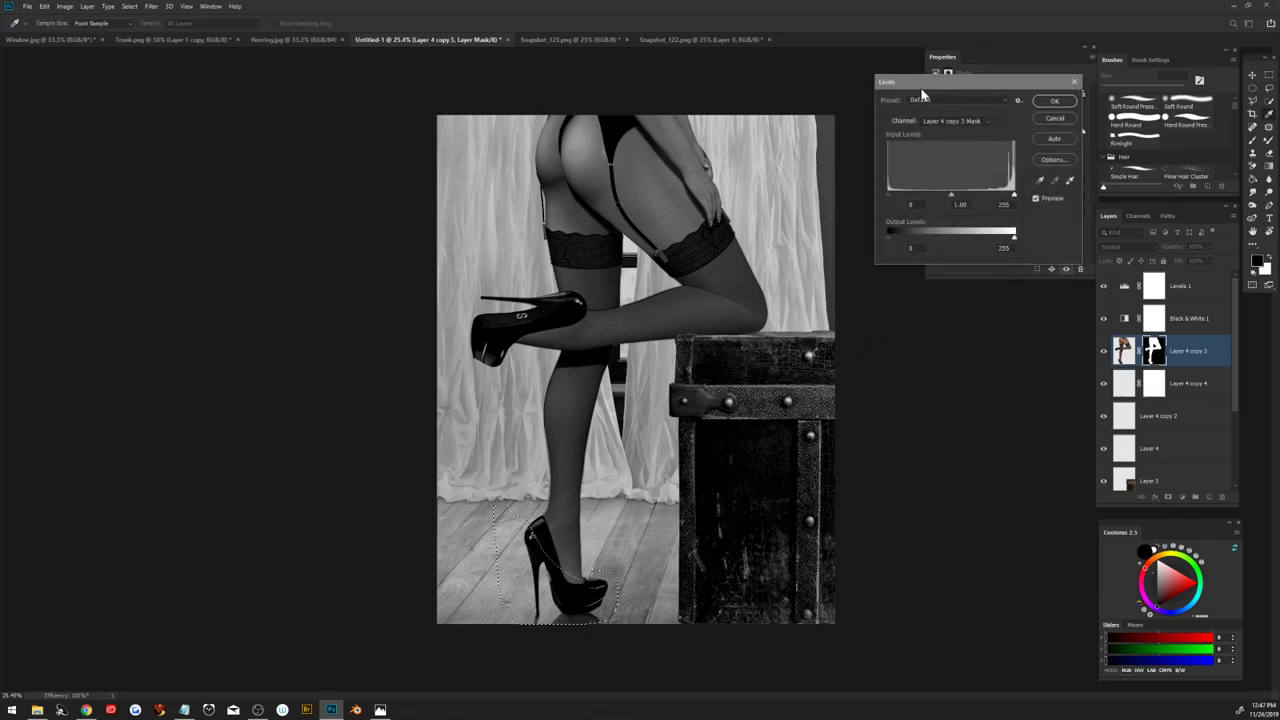
drag(889, 195, 986, 202)
click(1043, 103)
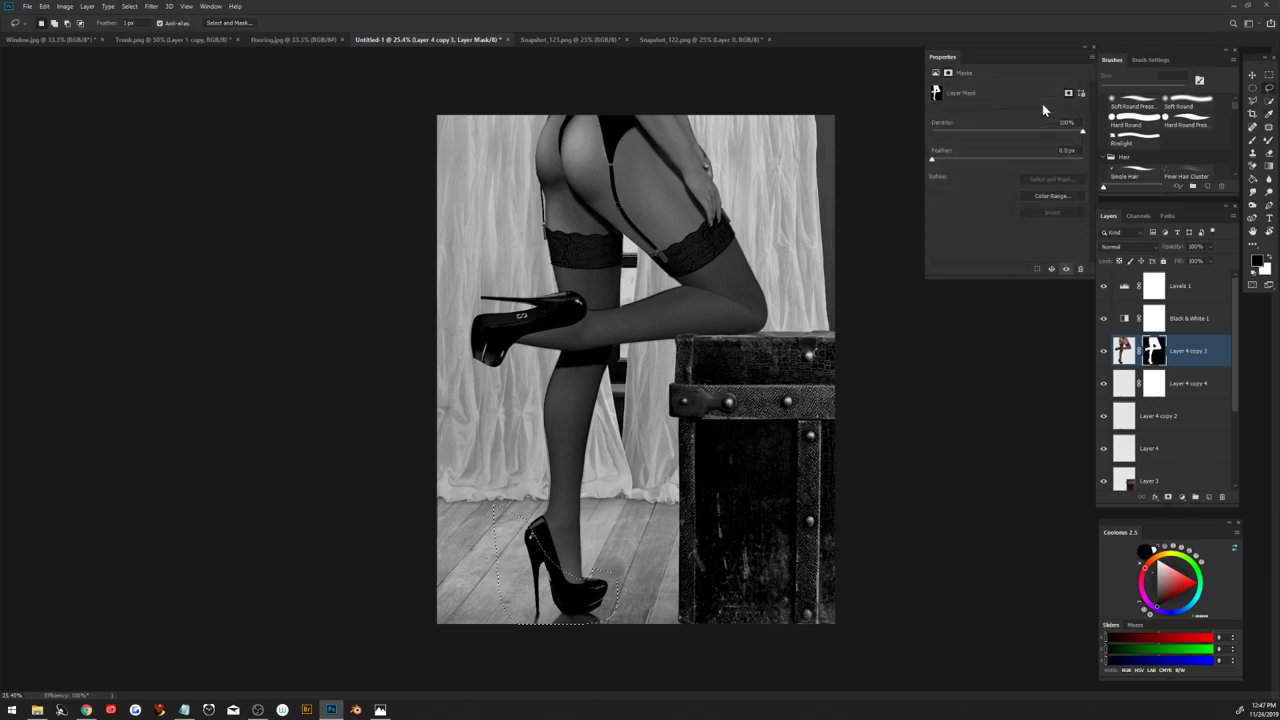
click(1268, 259)
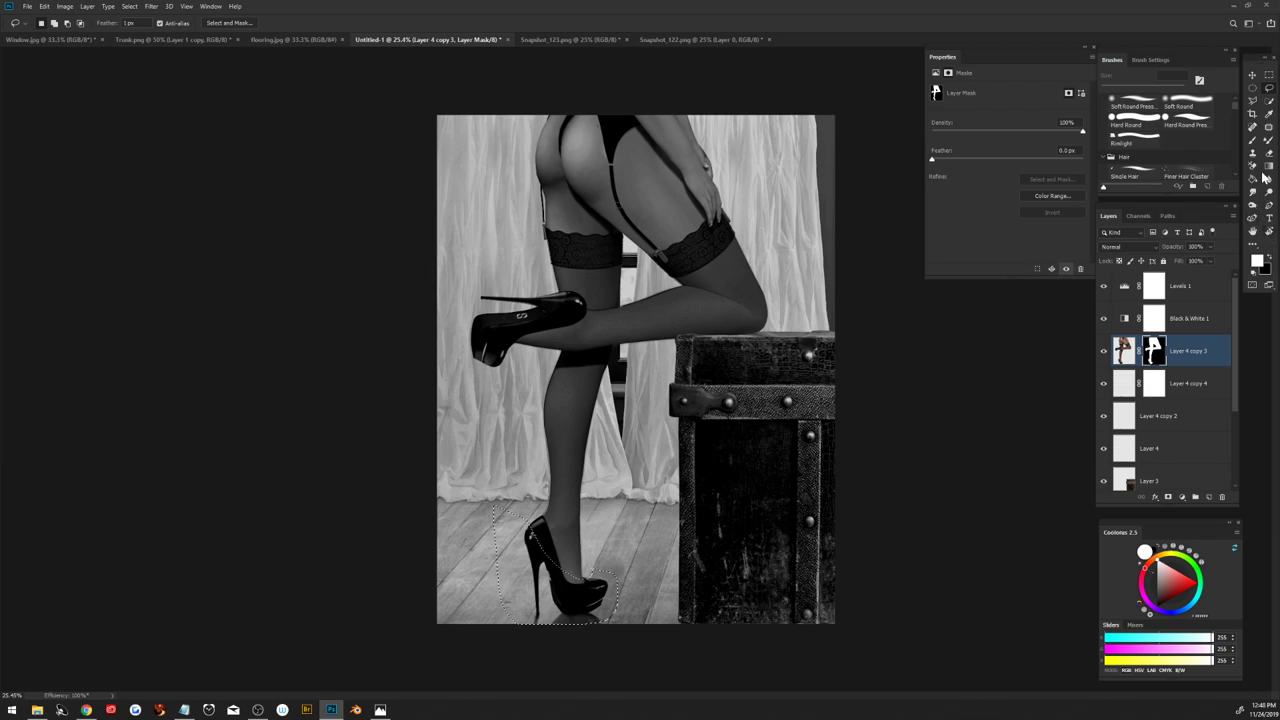
click(1254, 149)
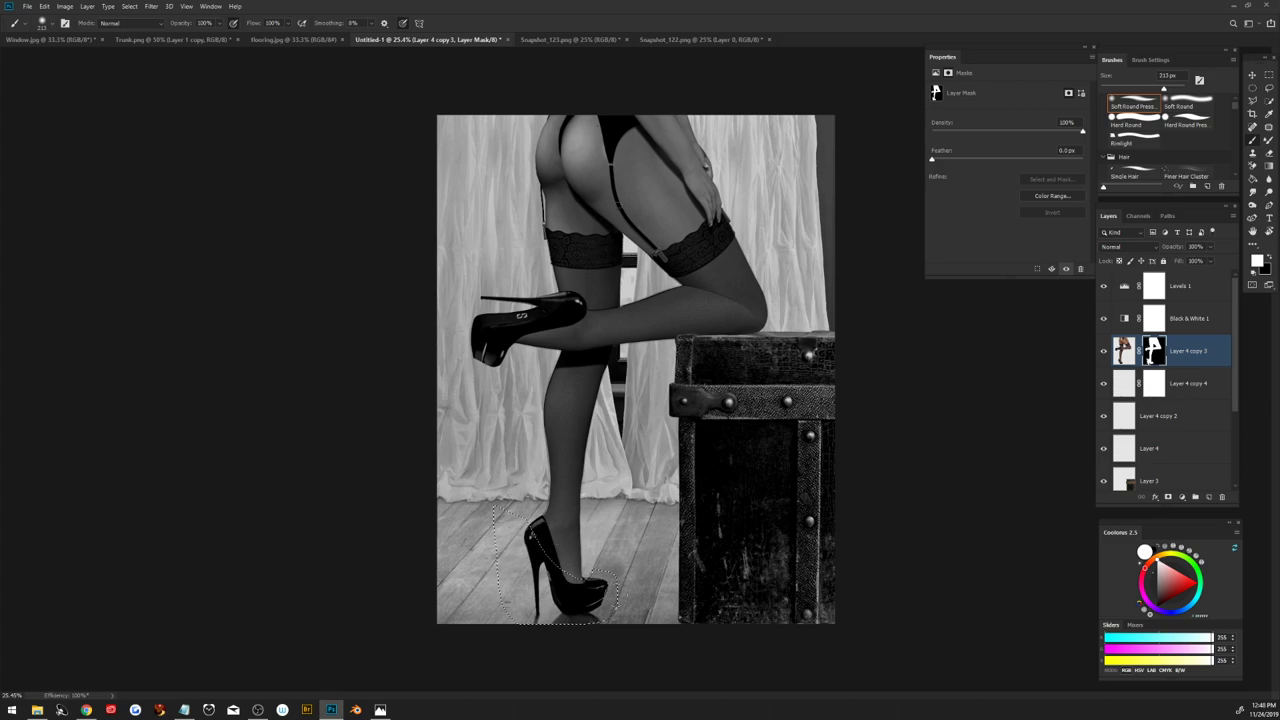
Step: Deselect and permanently apply Layer 4 copy 3's layer mask
key(ctrl+d)
right_click(1158, 347)
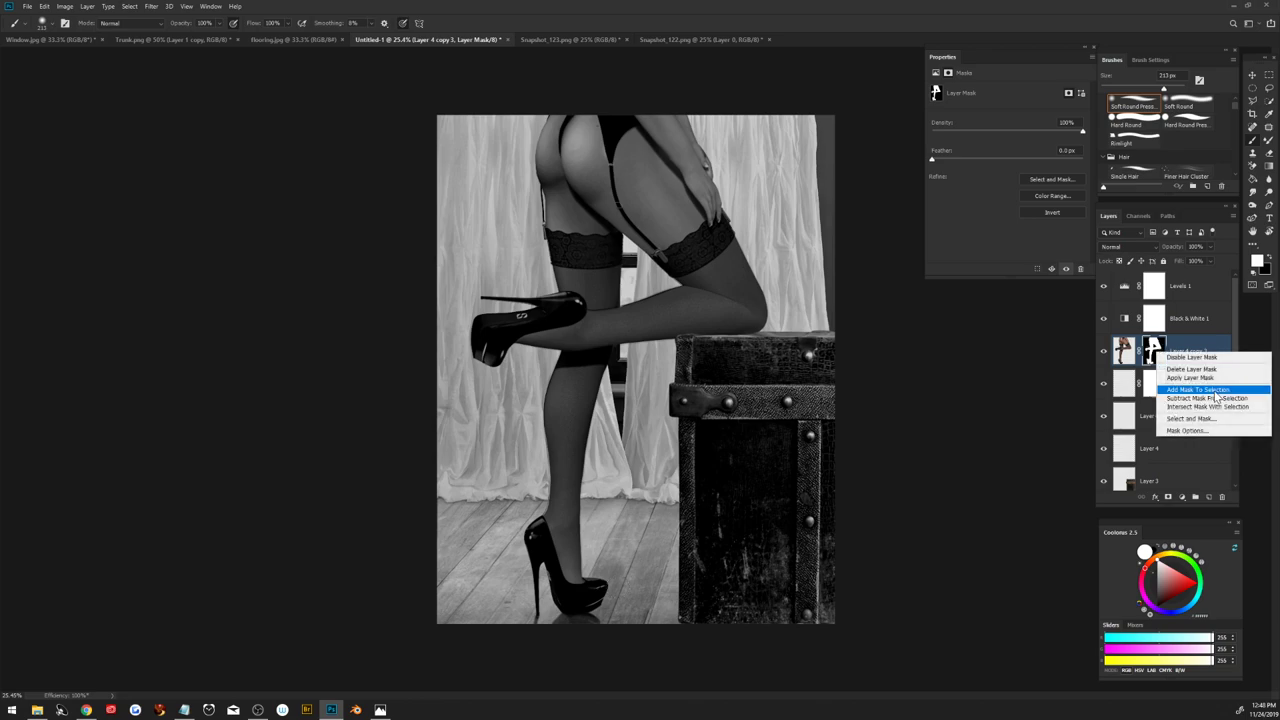
click(1190, 379)
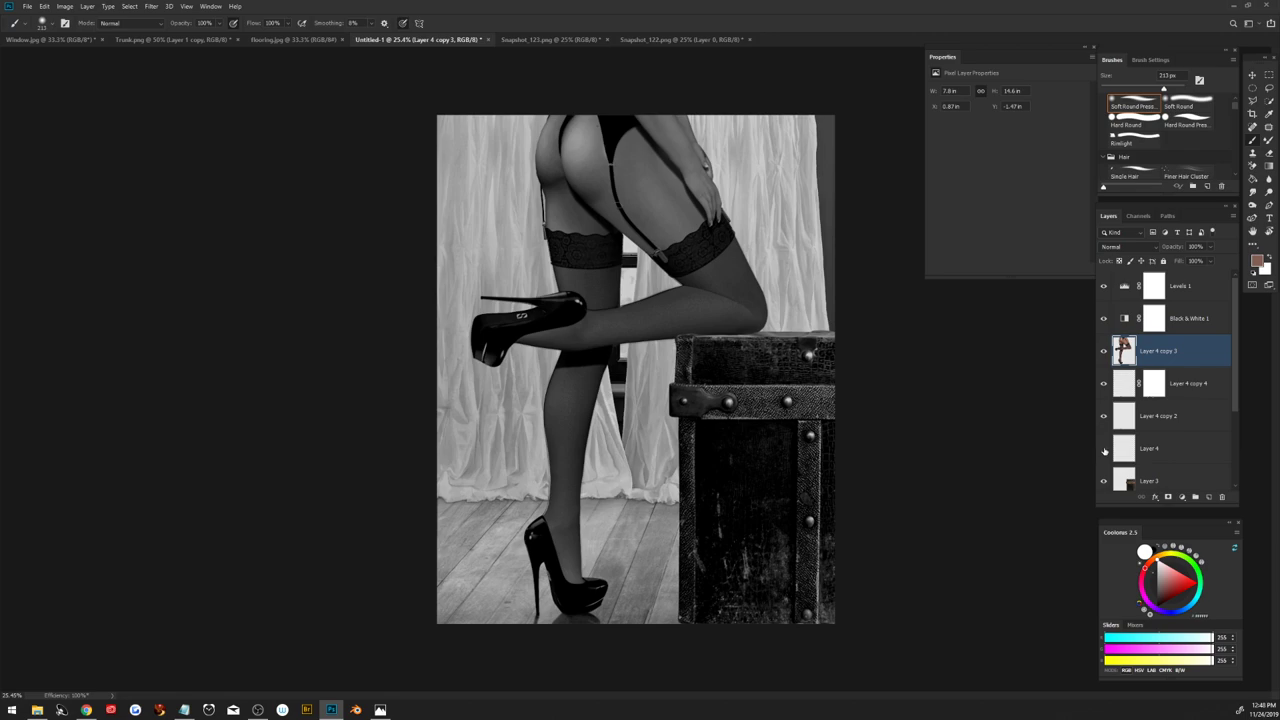
Step: On Layer 4, paint dark shading in black where the knee meets the trunk
click(1152, 450)
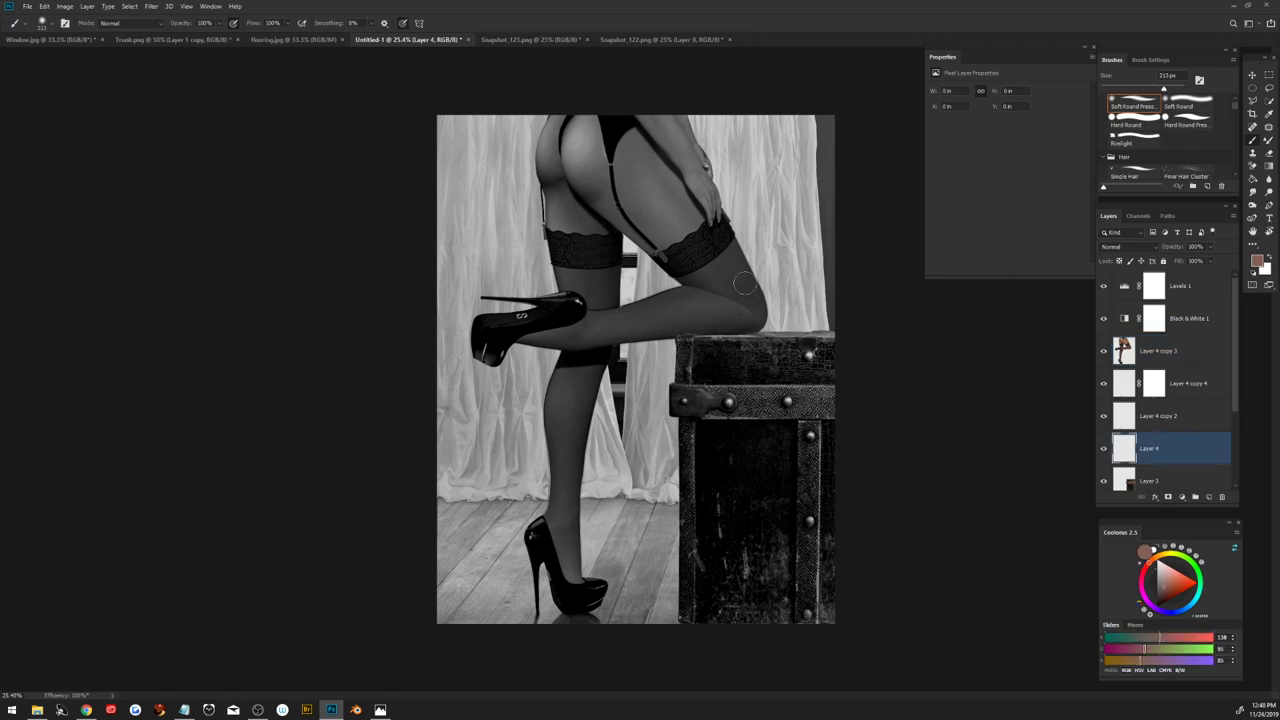
click(1267, 262)
click(1254, 273)
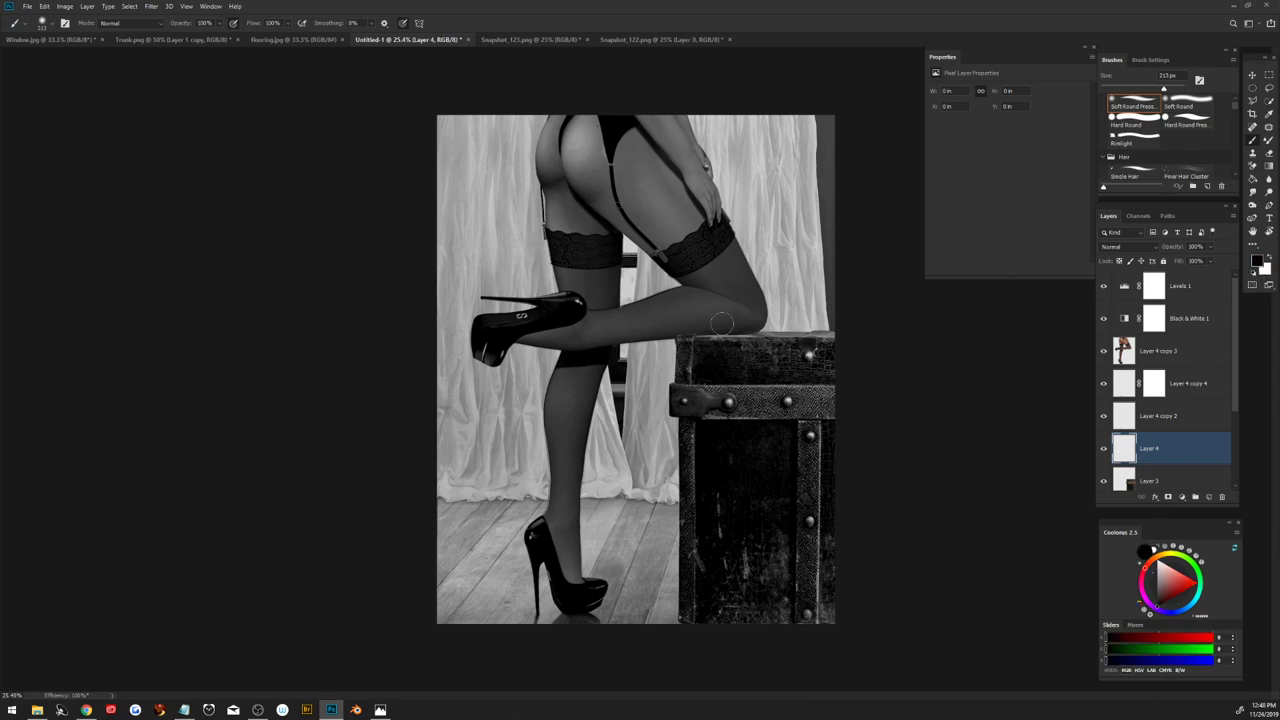
mouse_move(730, 326)
mouse_down()
mouse_move(700, 330)
mouse_move(755, 330)
mouse_move(690, 332)
mouse_move(734, 330)
mouse_up()
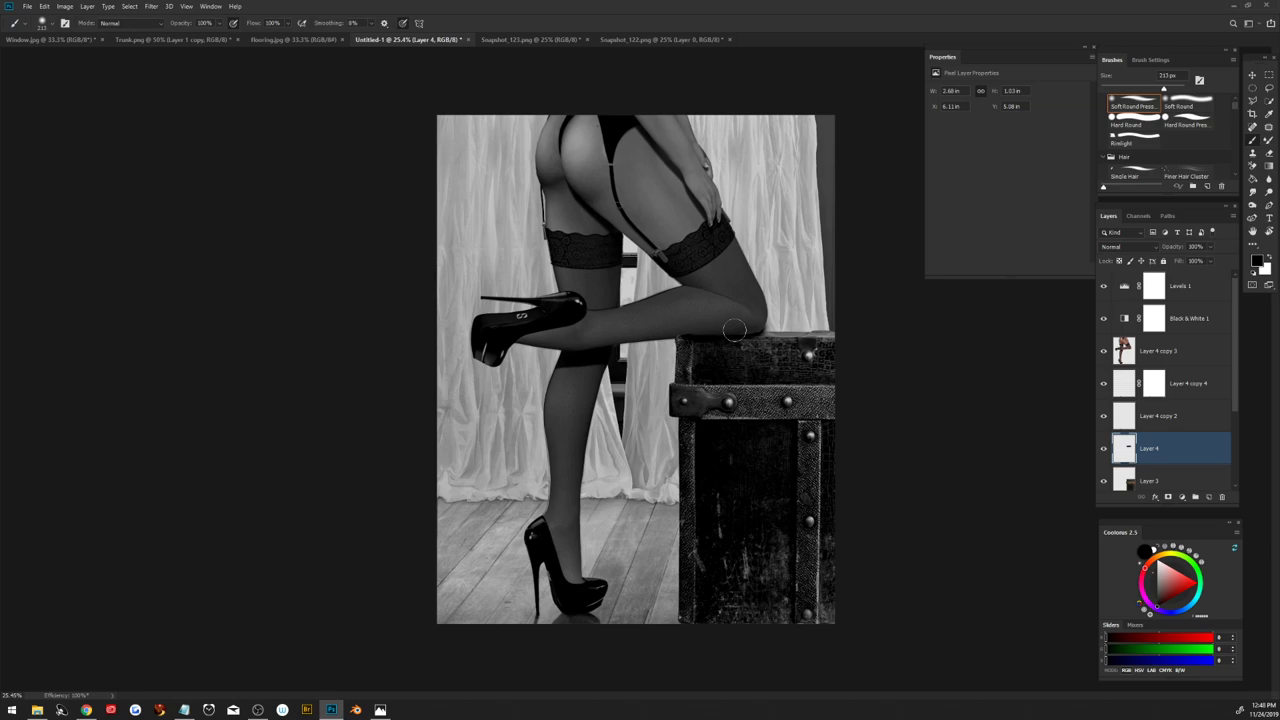
Step: Mask part of Layer 4's shading along the trunk edge and fine-tune its opacity around 79%
click(1168, 497)
drag(1196, 248, 1175, 252)
key(x)
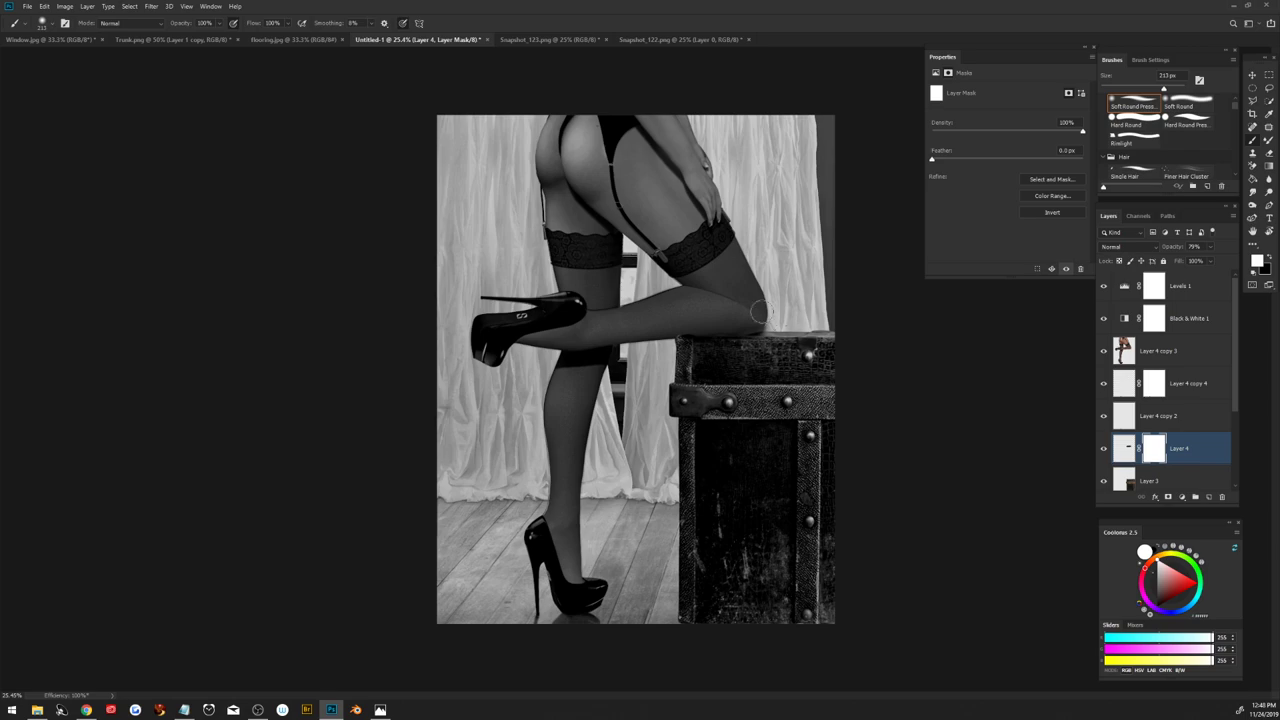
key(x)
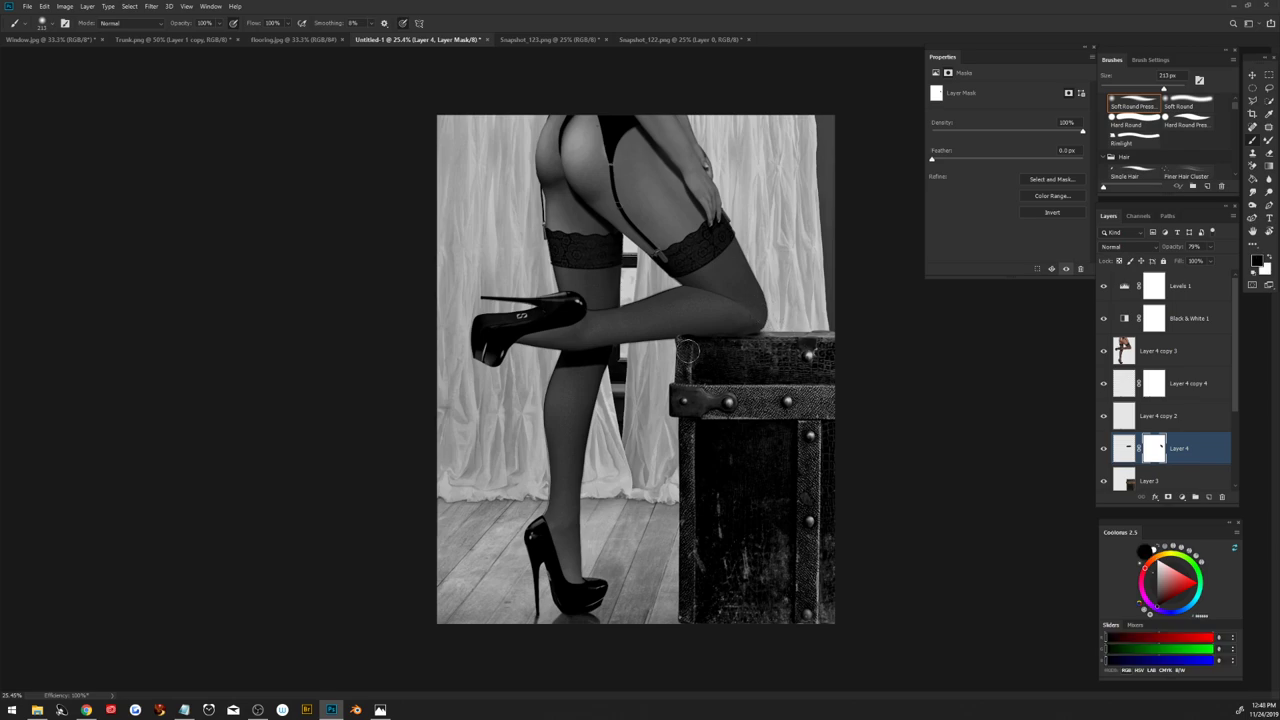
mouse_move(721, 349)
mouse_down()
mouse_move(667, 350)
mouse_move(760, 352)
mouse_move(780, 311)
mouse_up()
key(x)
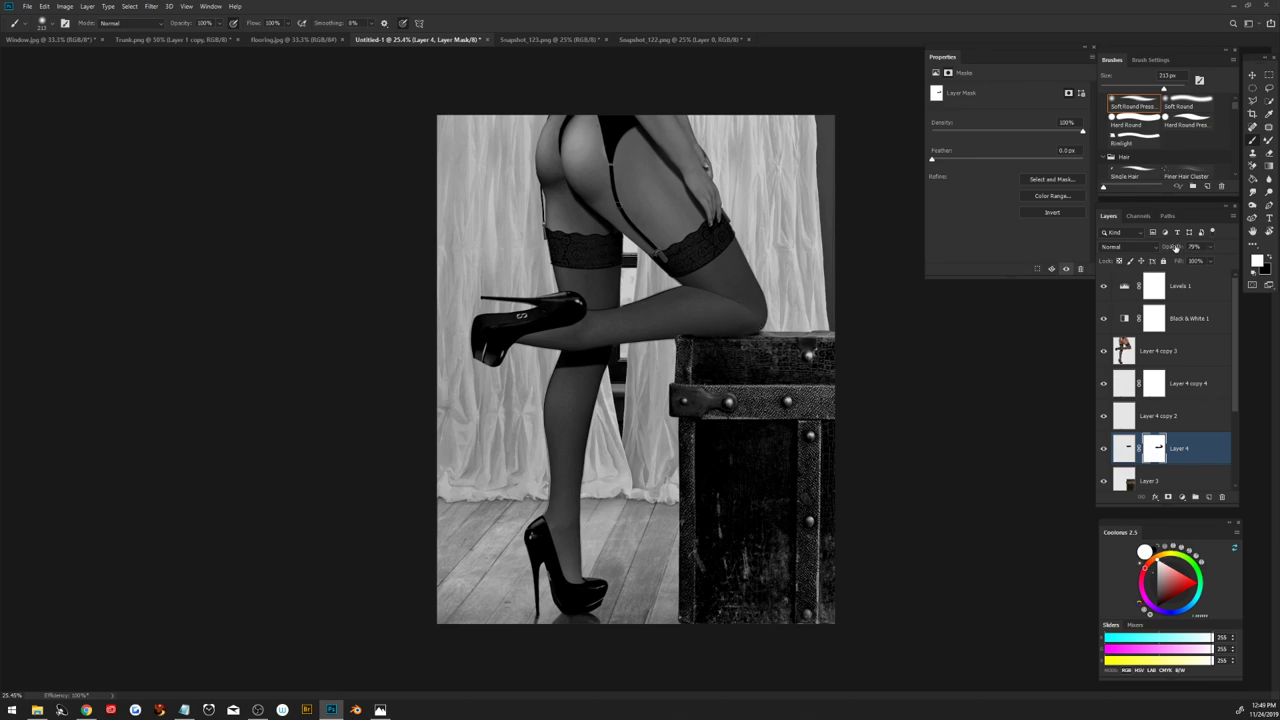
drag(1160, 247, 1170, 253)
Step: On a new Layer 5, paint two dark strokes with a 139 px brush along the trunk edge, then mask it
click(1208, 496)
drag(712, 321, 695, 333)
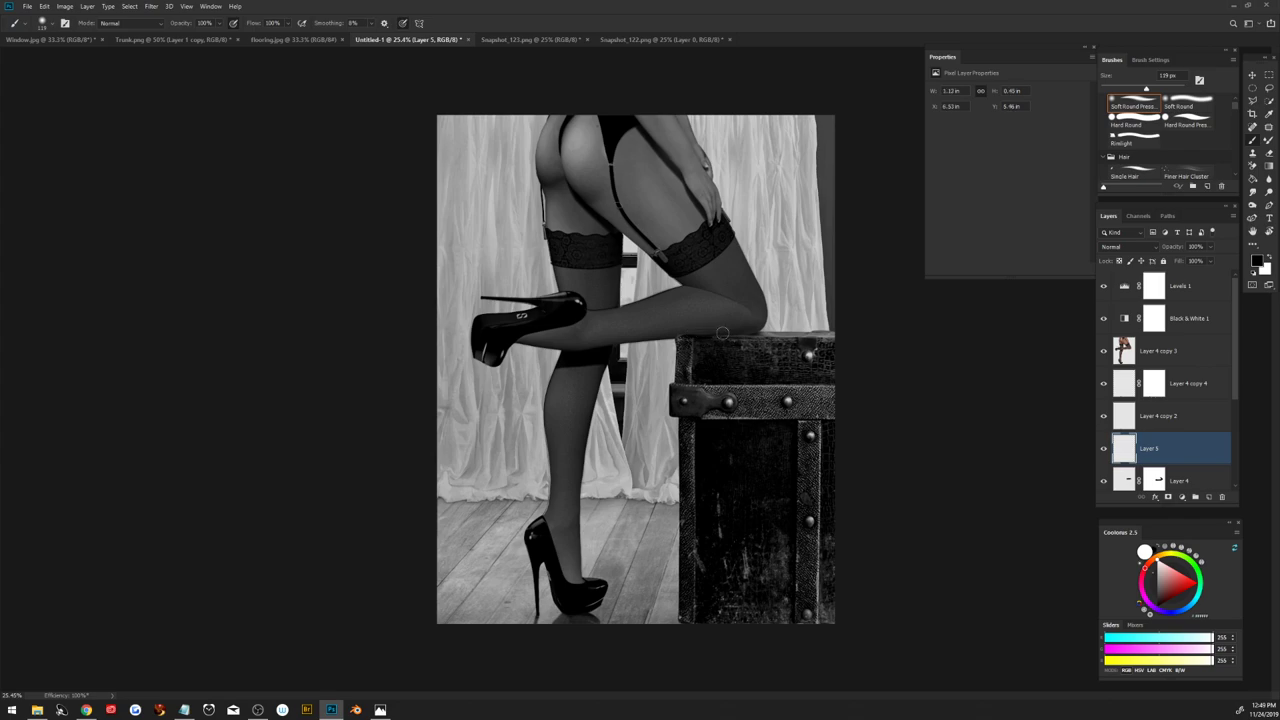
drag(725, 331, 790, 324)
drag(703, 334, 745, 332)
click(1169, 497)
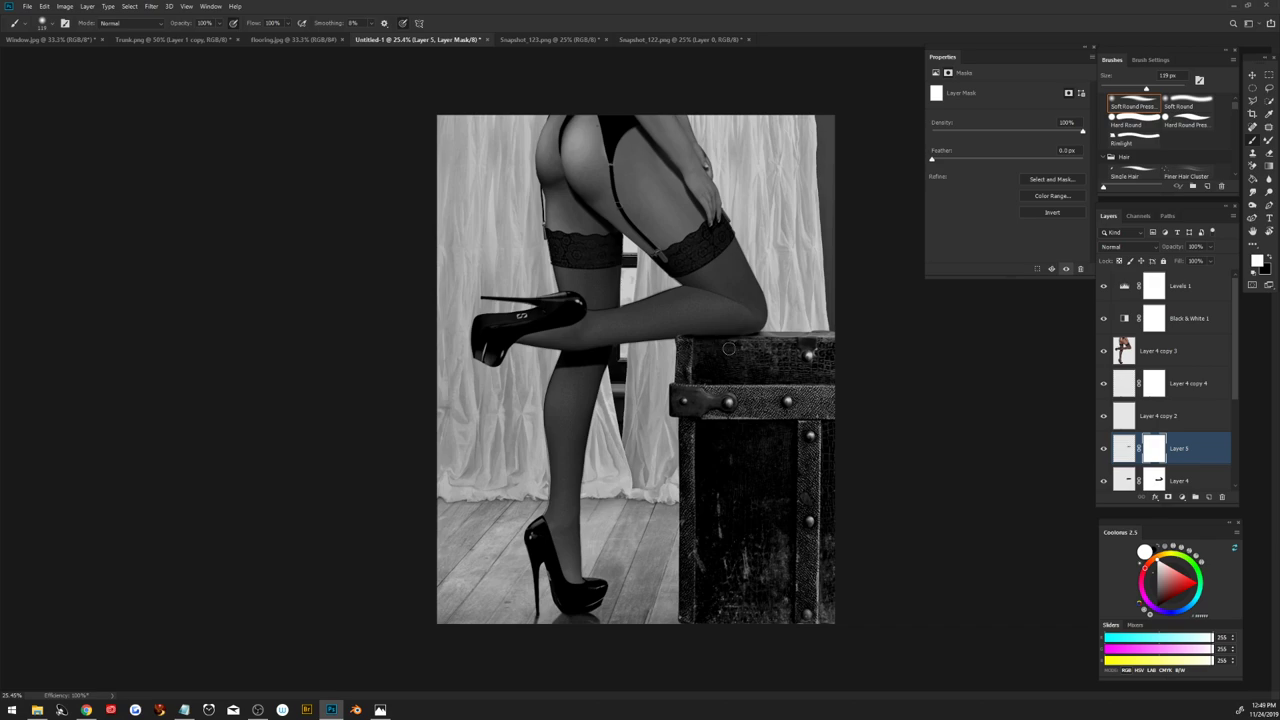
key(x)
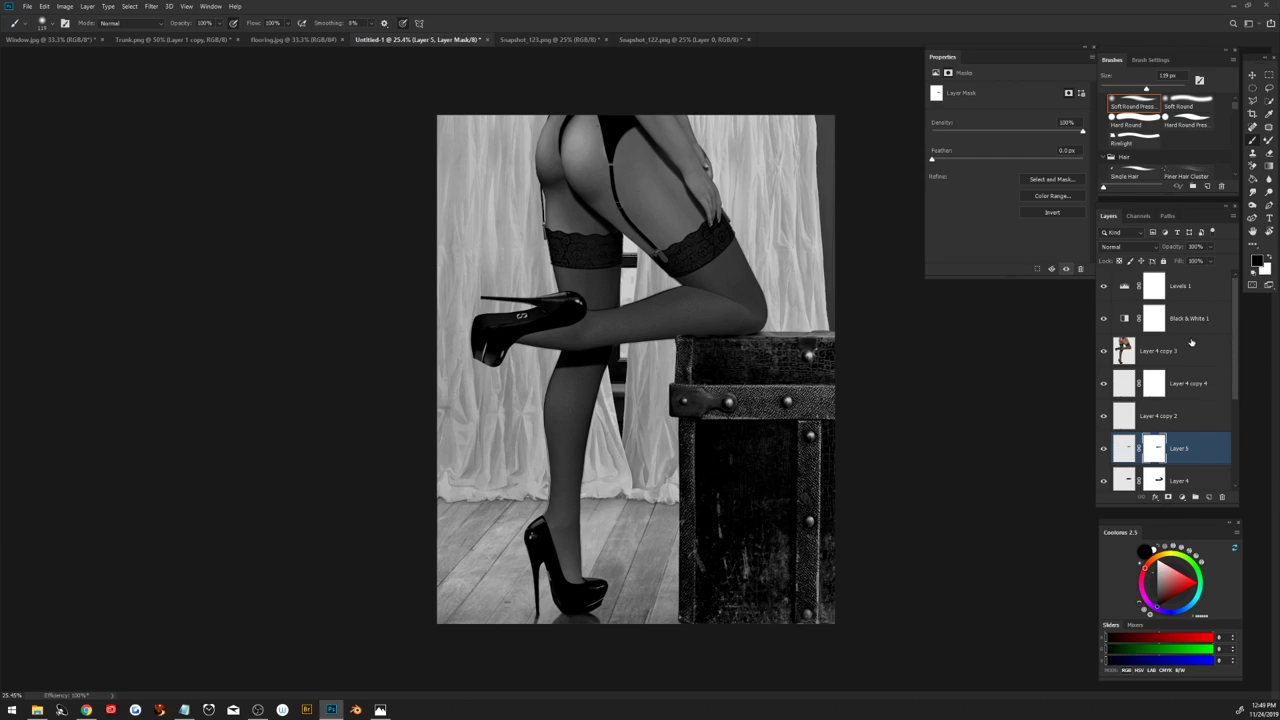
Step: Add a Levels adjustment layer, Levels 2, above Layer 3
click(1157, 350)
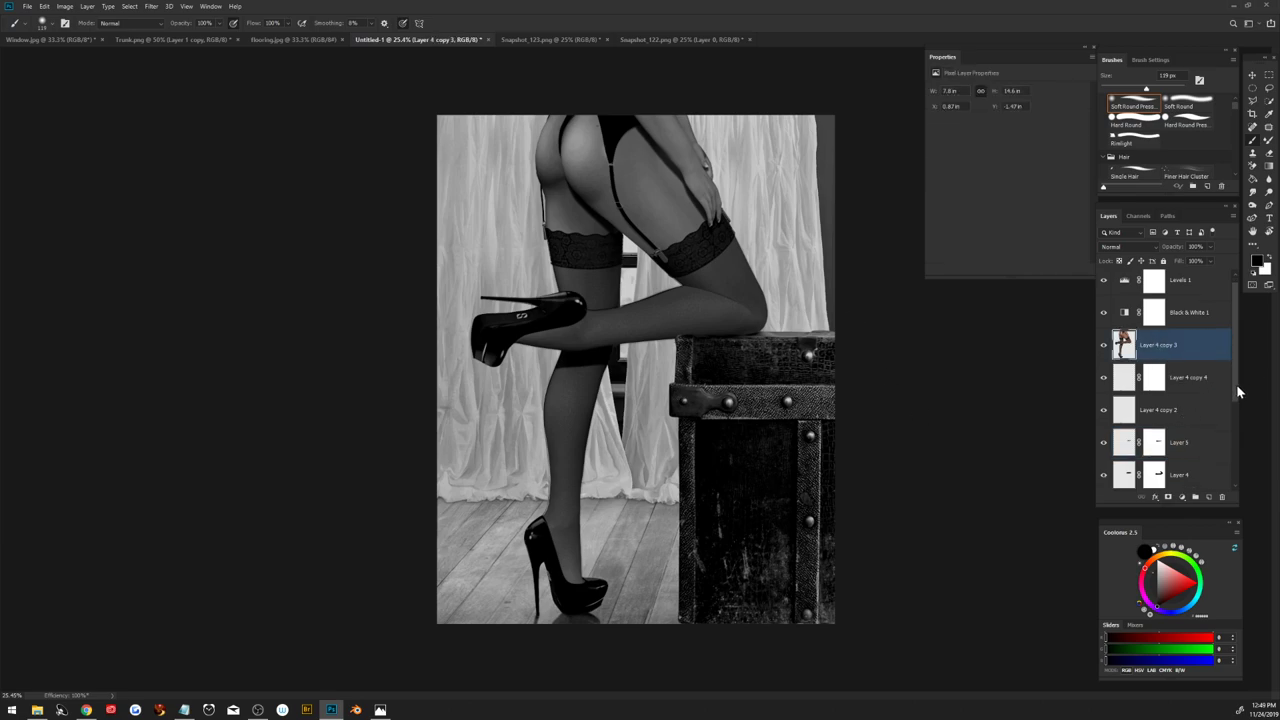
scroll(1236, 384, down, 3)
click(1175, 401)
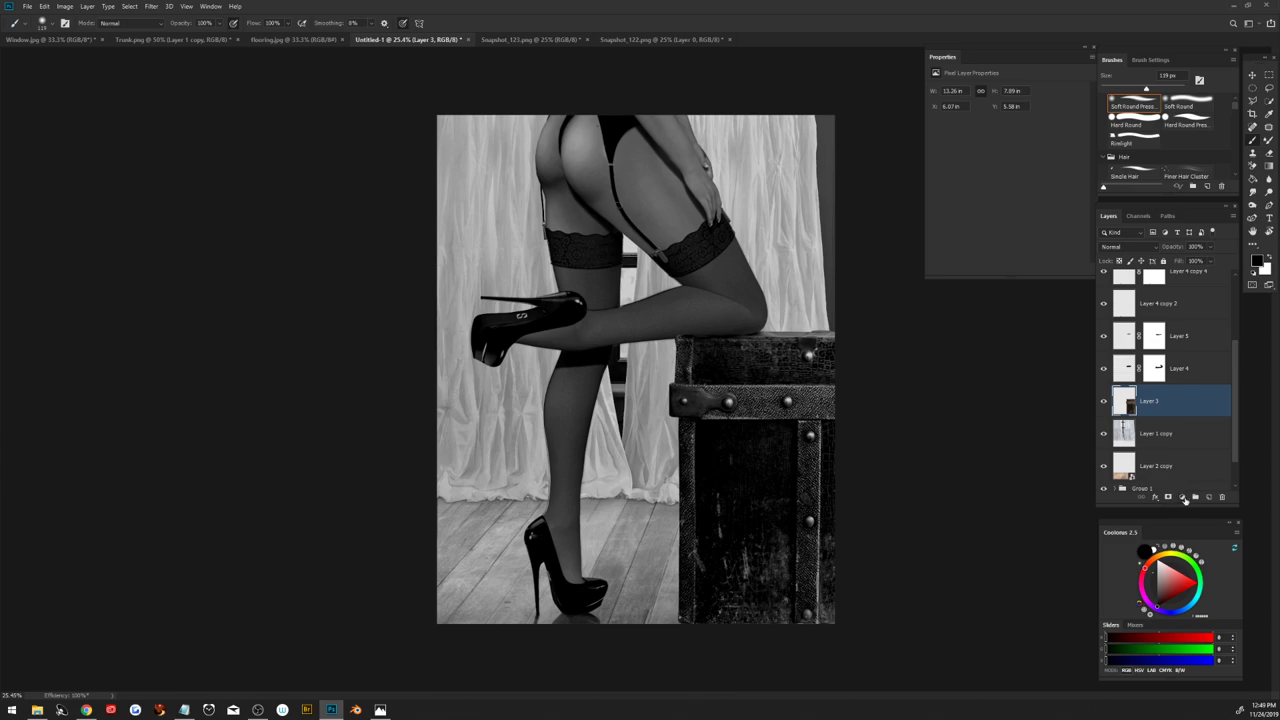
click(1183, 497)
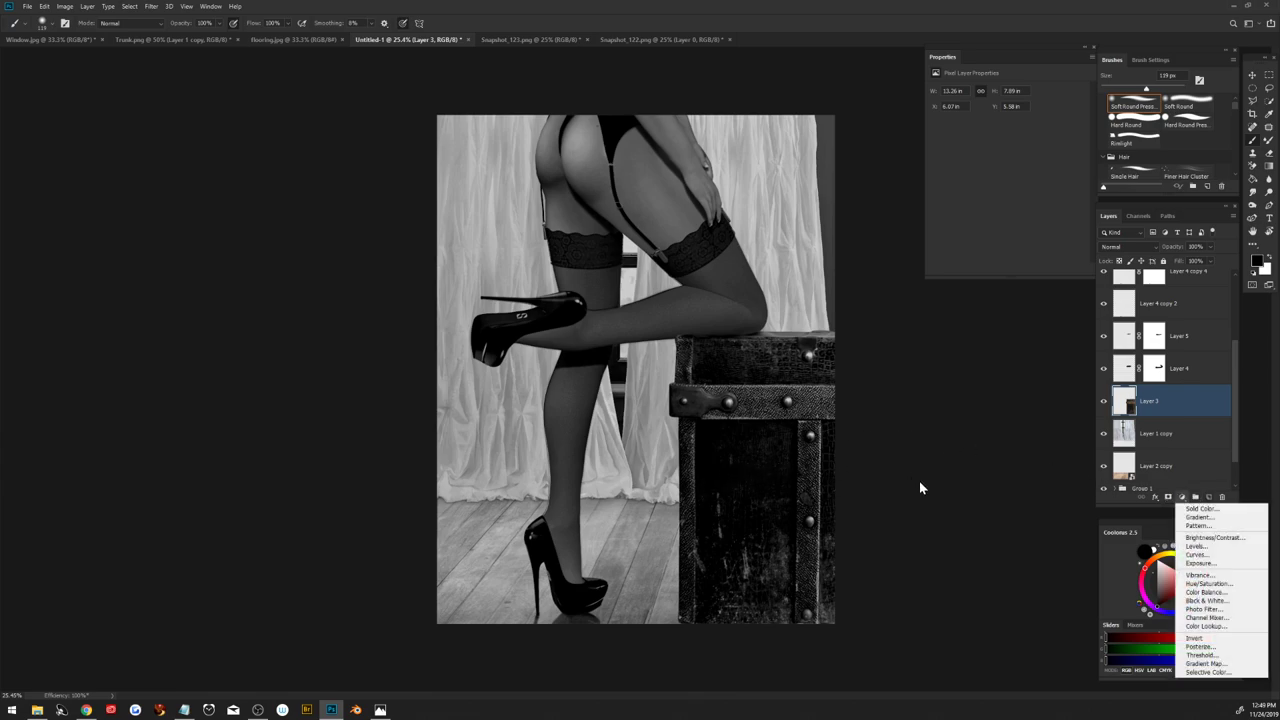
click(1158, 409)
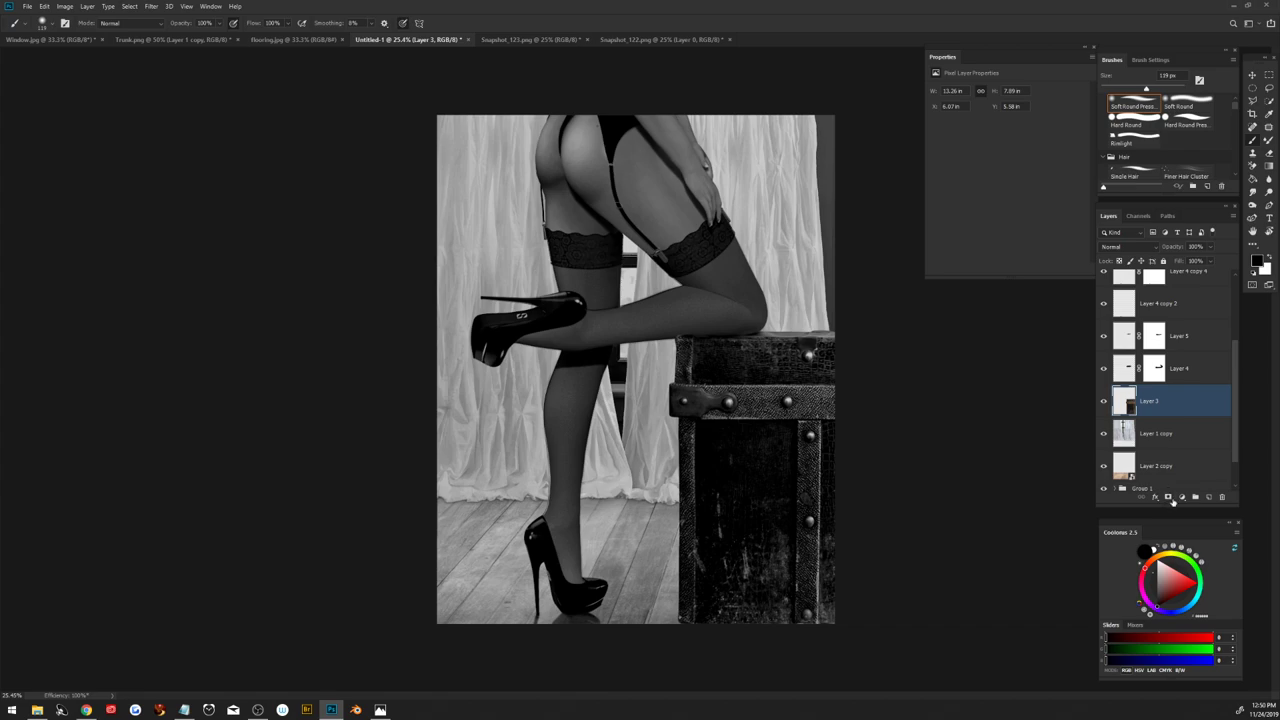
click(1181, 497)
click(1205, 538)
Step: Set Levels 2 to black input 22 and output white 208, comparing it on and off
mouse_move(954, 163)
mouse_down()
mouse_move(1068, 164)
mouse_move(1067, 195)
mouse_up()
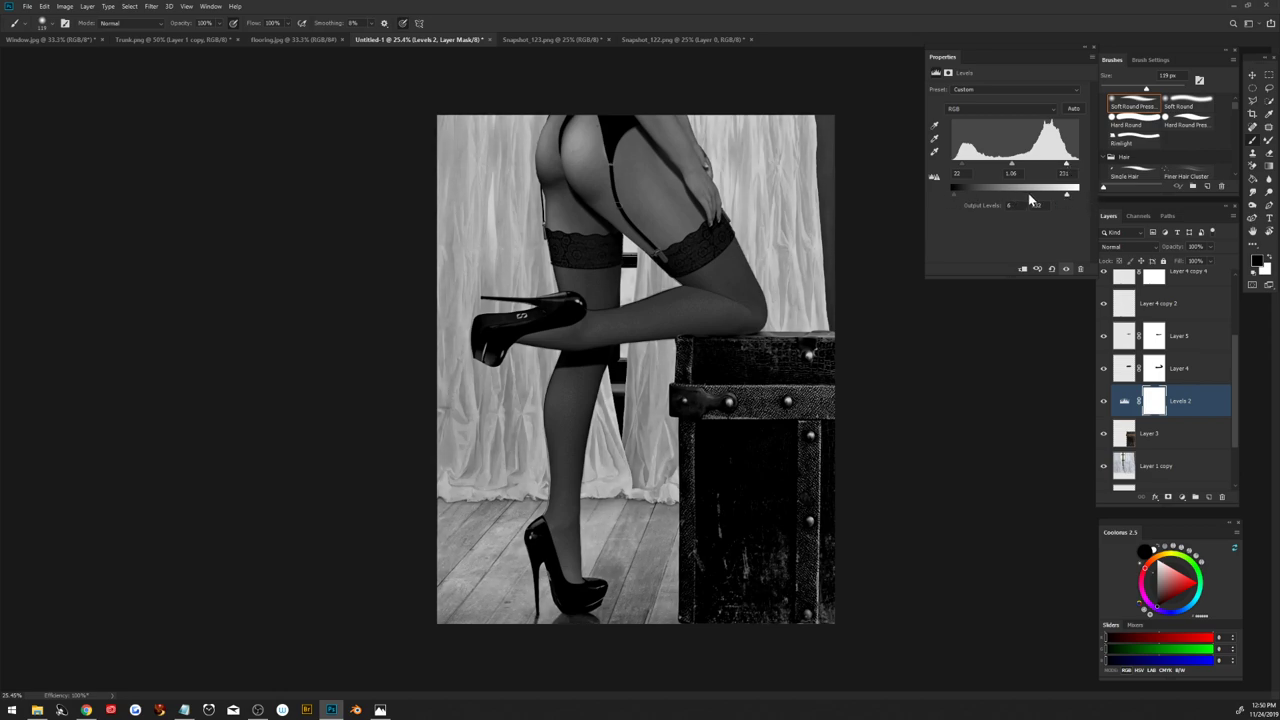
drag(1066, 194, 1055, 195)
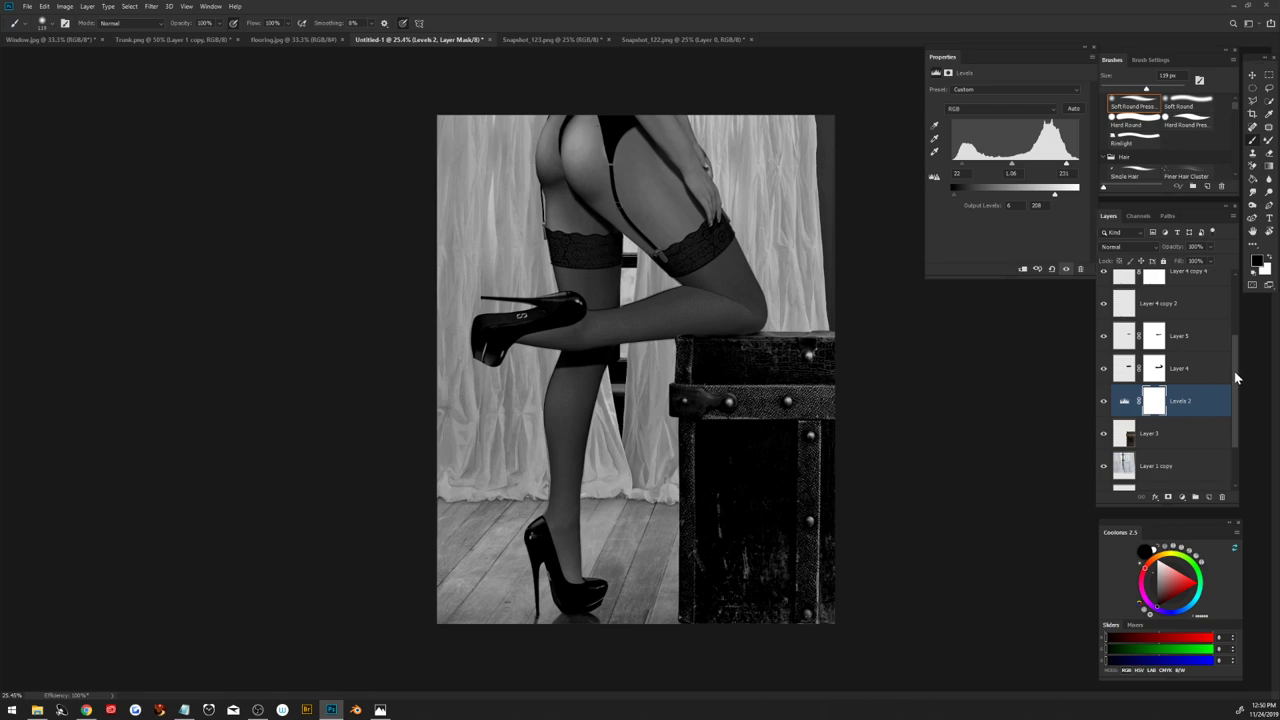
click(1104, 401)
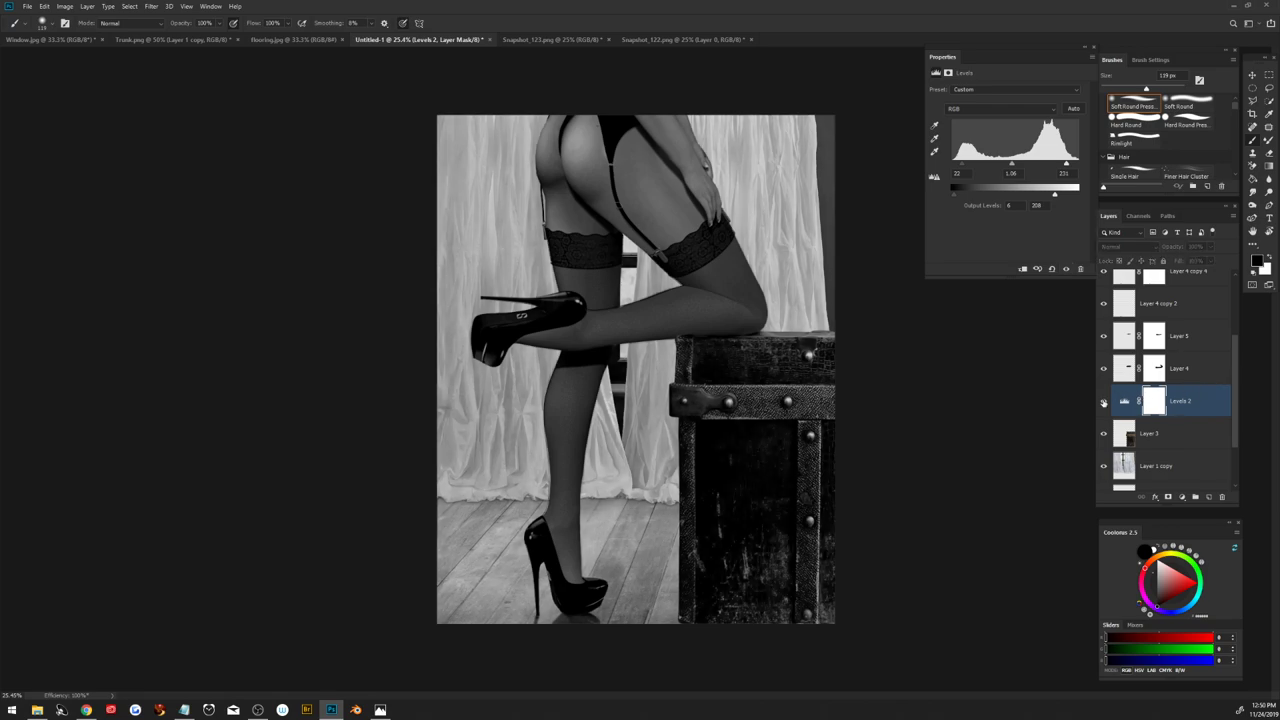
click(1104, 401)
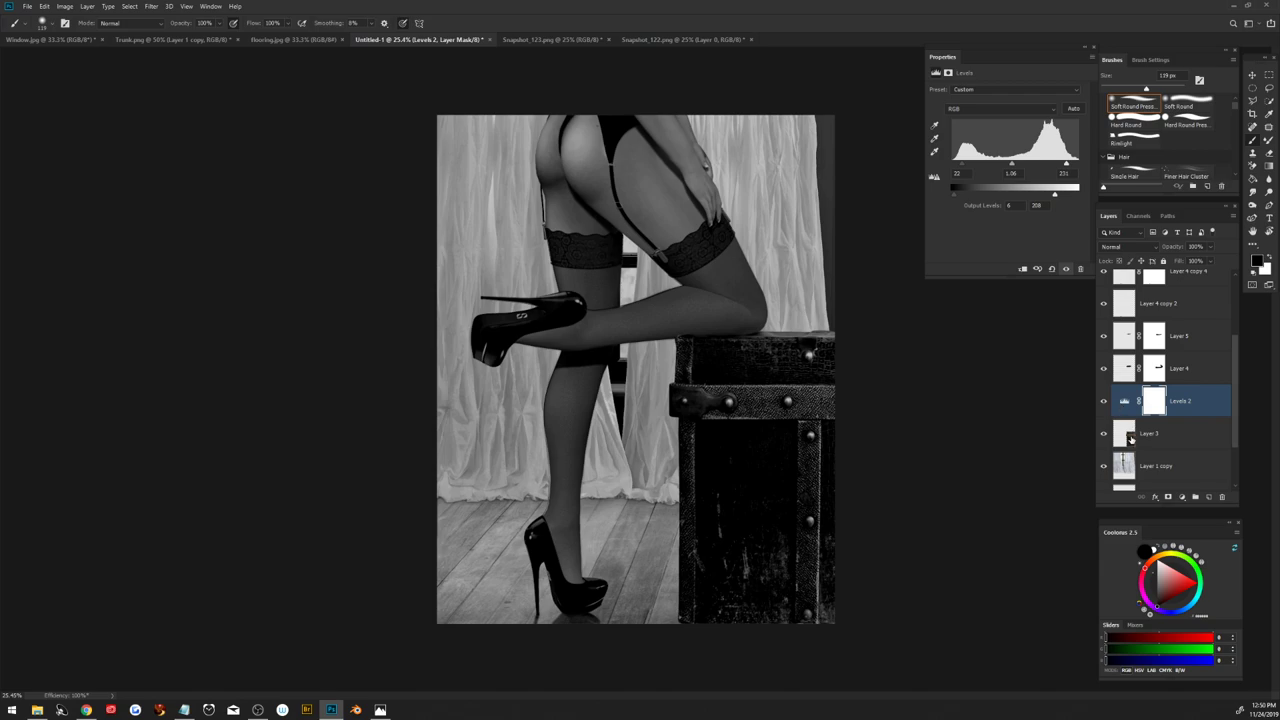
click(1131, 439)
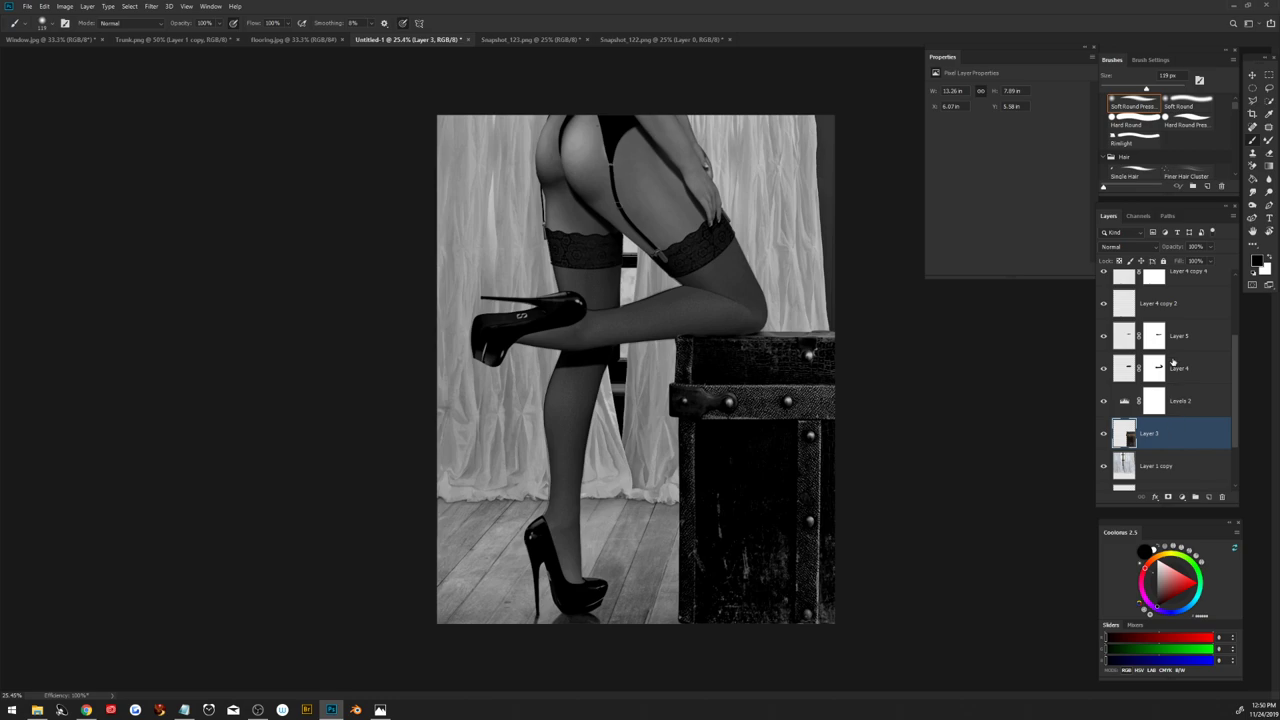
scroll(1220, 330, up, 3)
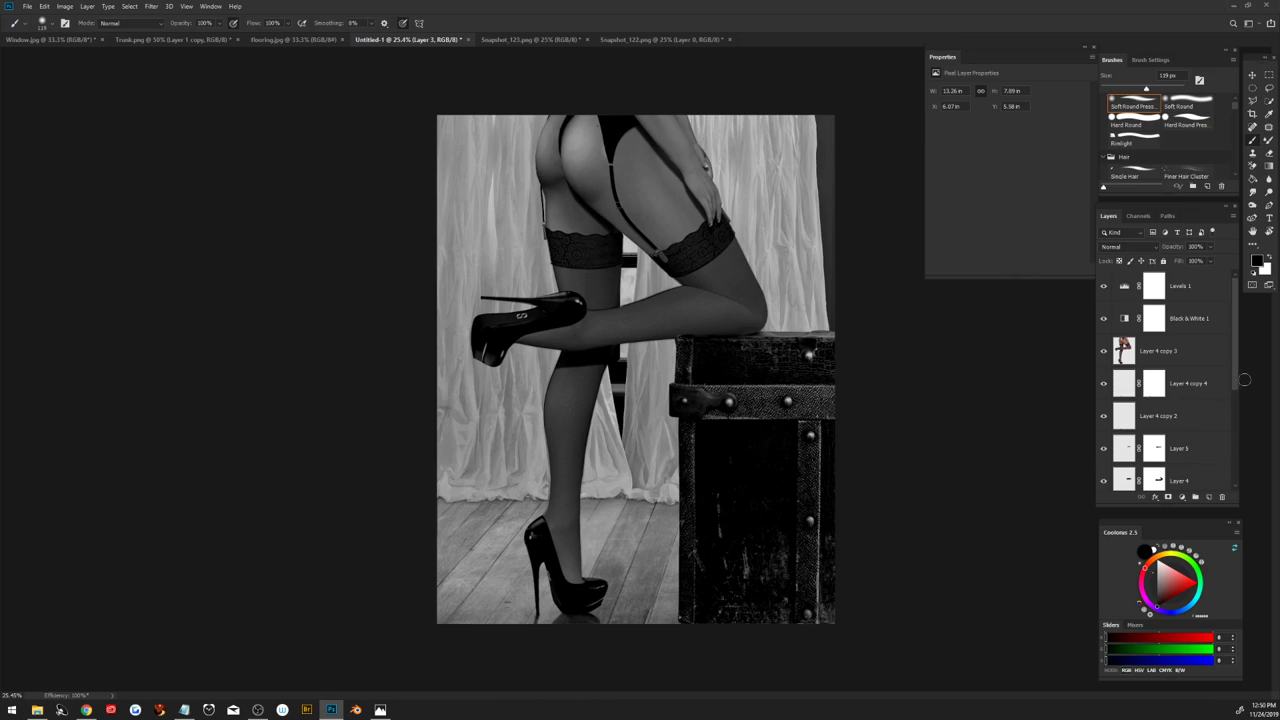
Step: Add a Levels 3 adjustment clipped to Layer 1 copy
drag(1238, 380, 1236, 466)
click(1194, 416)
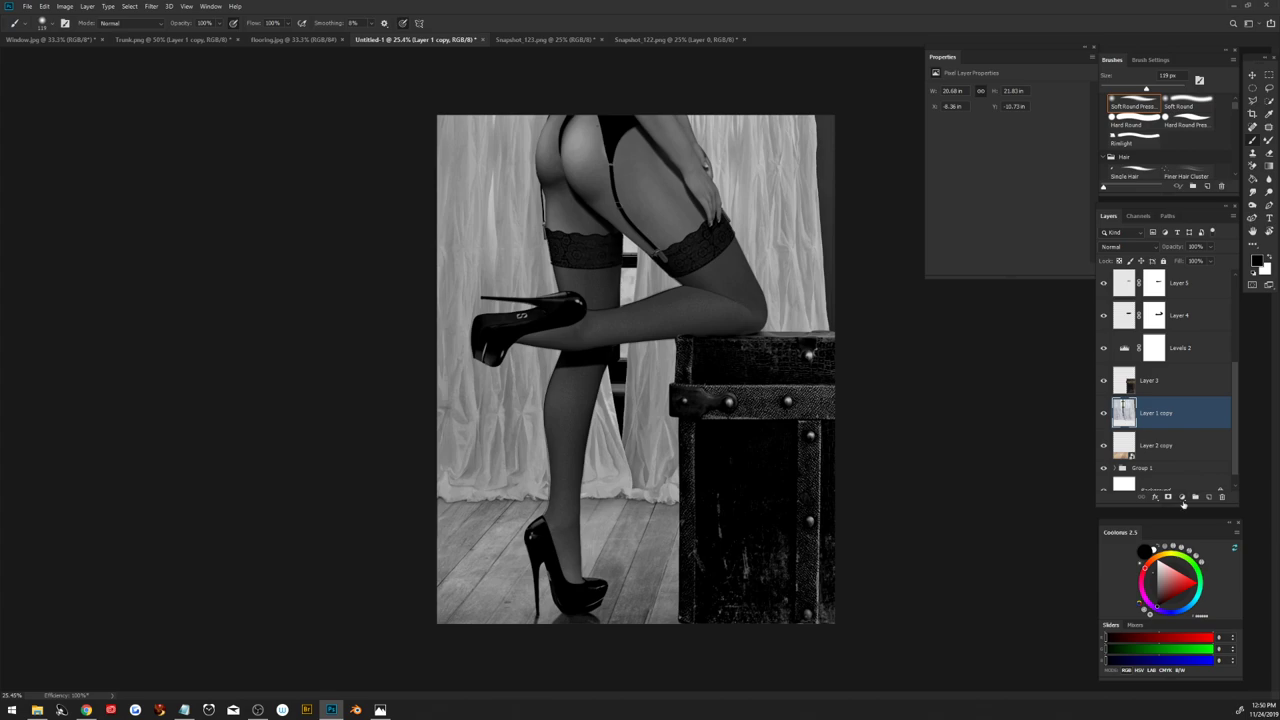
click(1182, 498)
click(1208, 553)
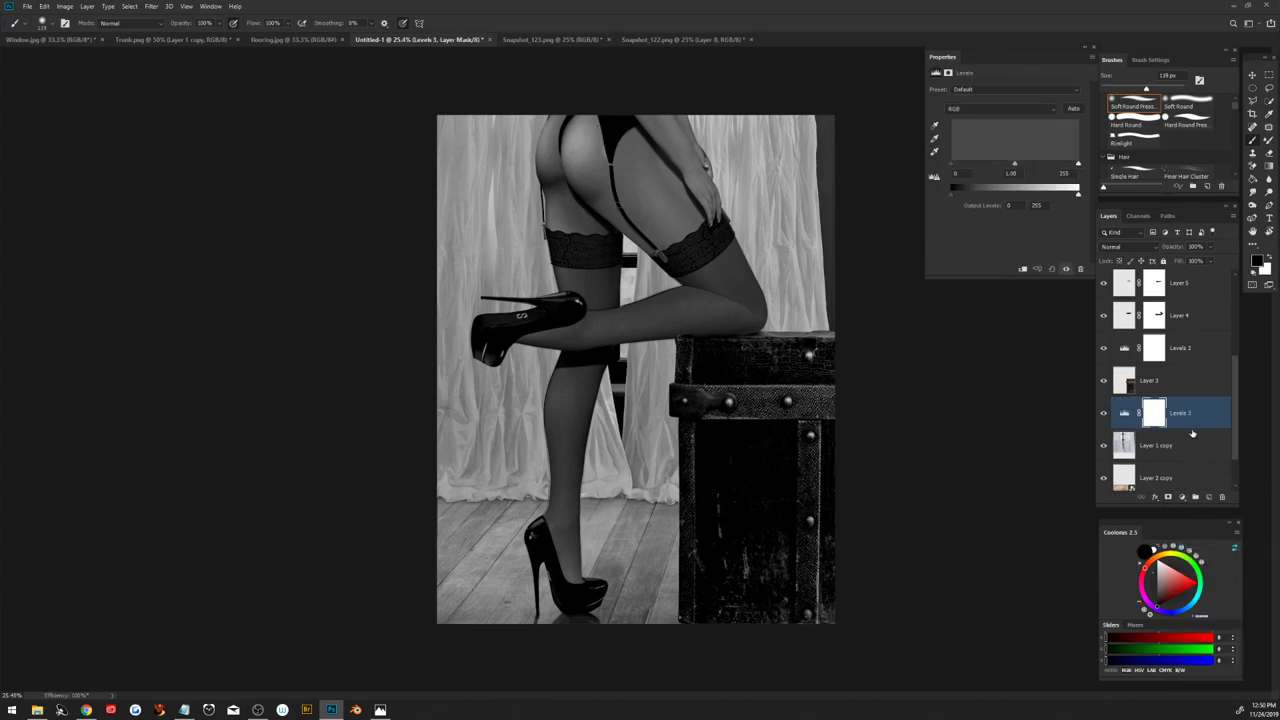
right_click(1186, 428)
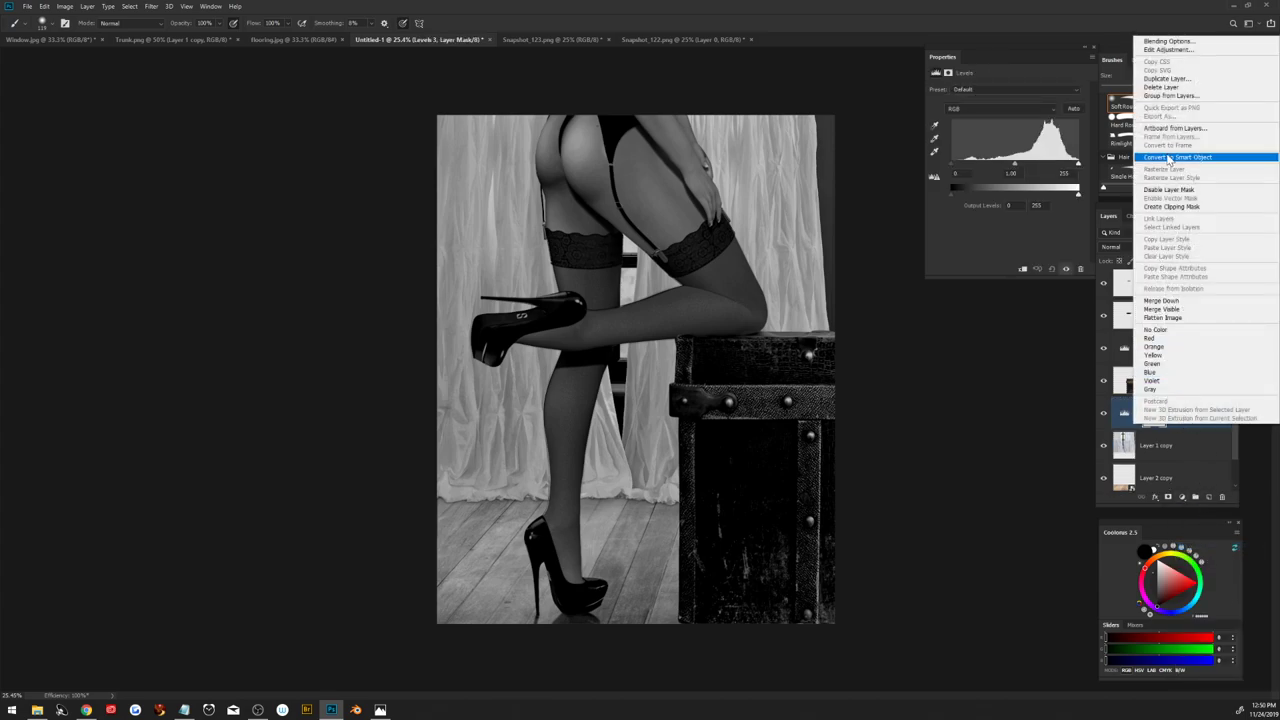
click(1178, 207)
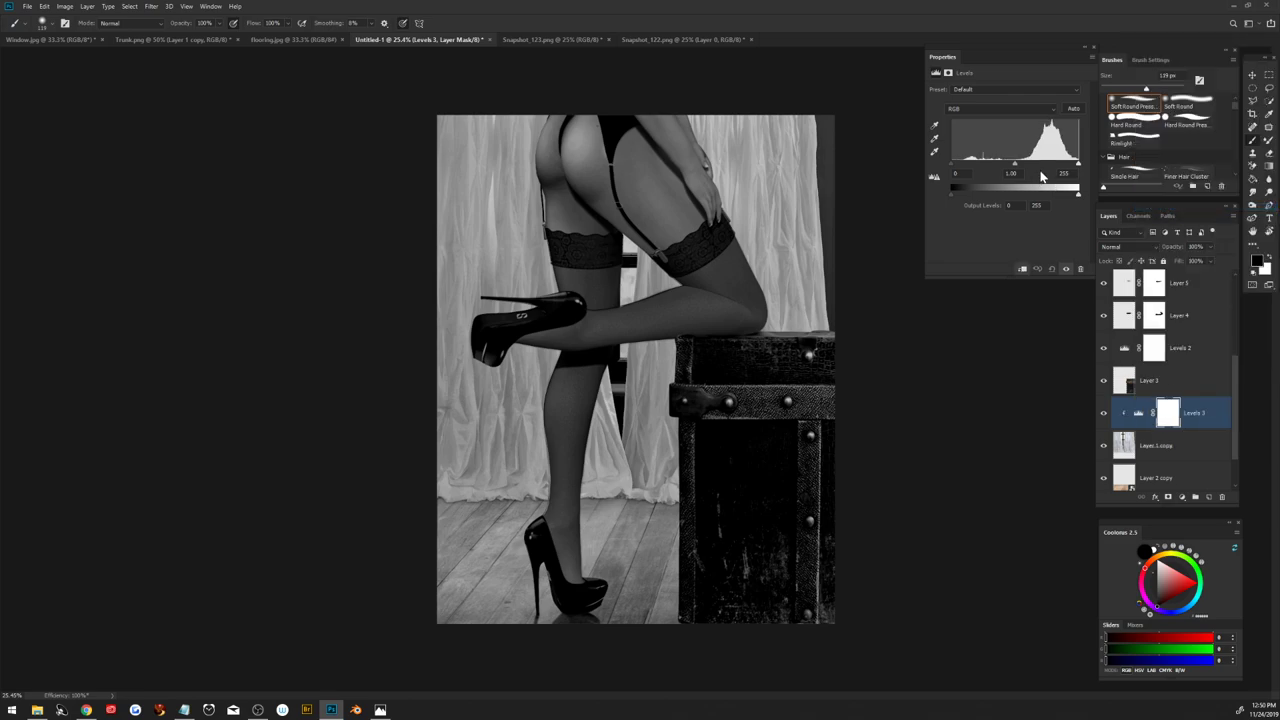
Step: Set Levels 3 to inputs 47/1.39/255 and output 62–252, then add empty Layer 6
mouse_move(949, 194)
mouse_down()
mouse_move(987, 193)
mouse_move(966, 161)
mouse_move(989, 192)
mouse_move(1019, 166)
mouse_up()
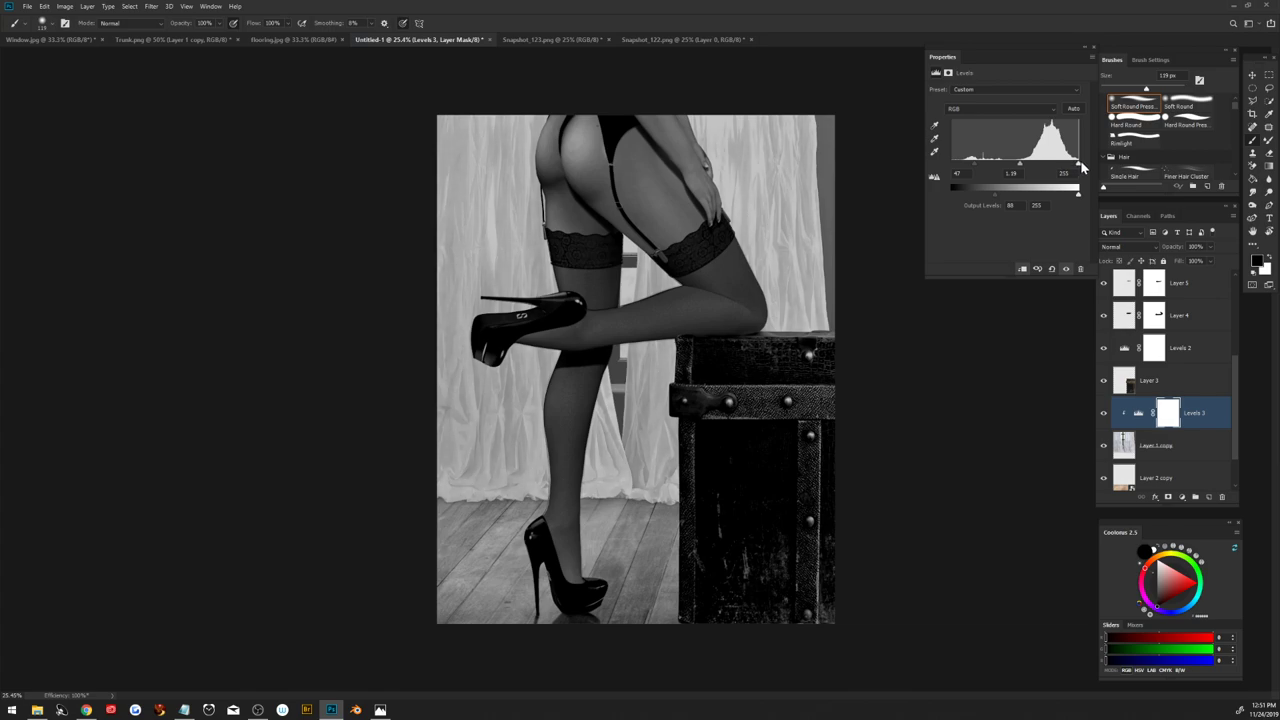
drag(1078, 194, 1078, 194)
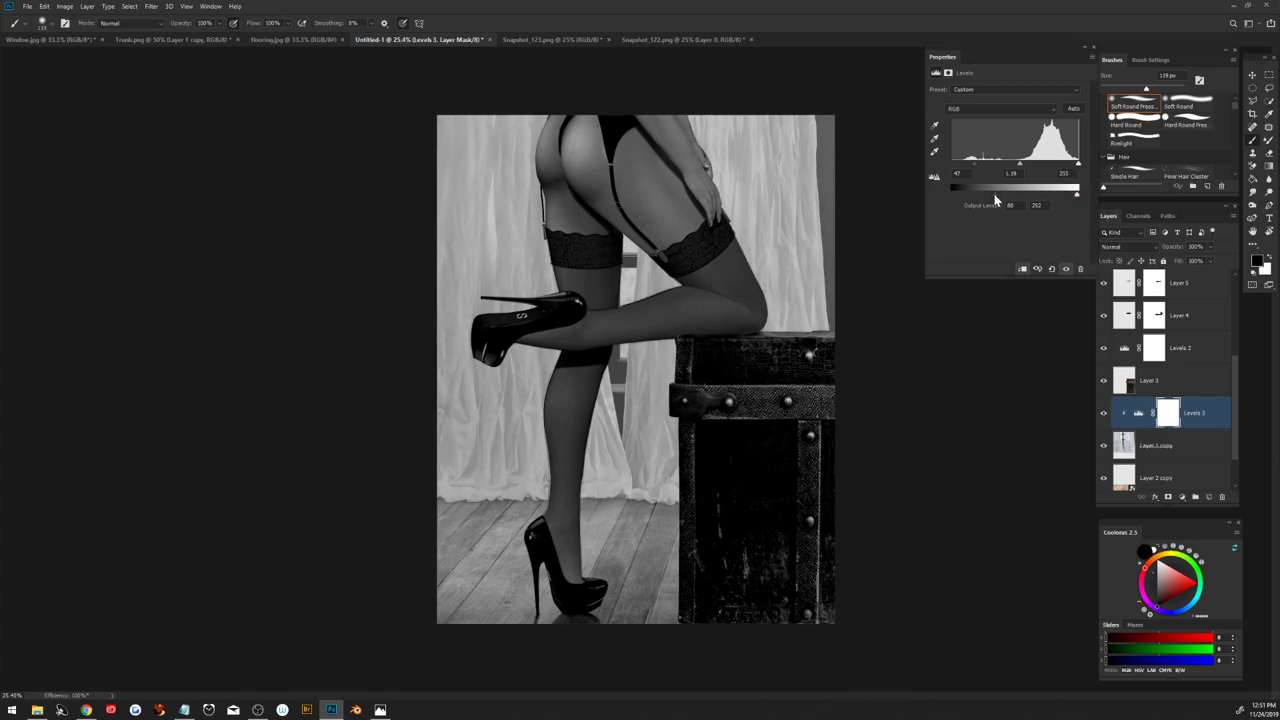
drag(995, 198, 982, 194)
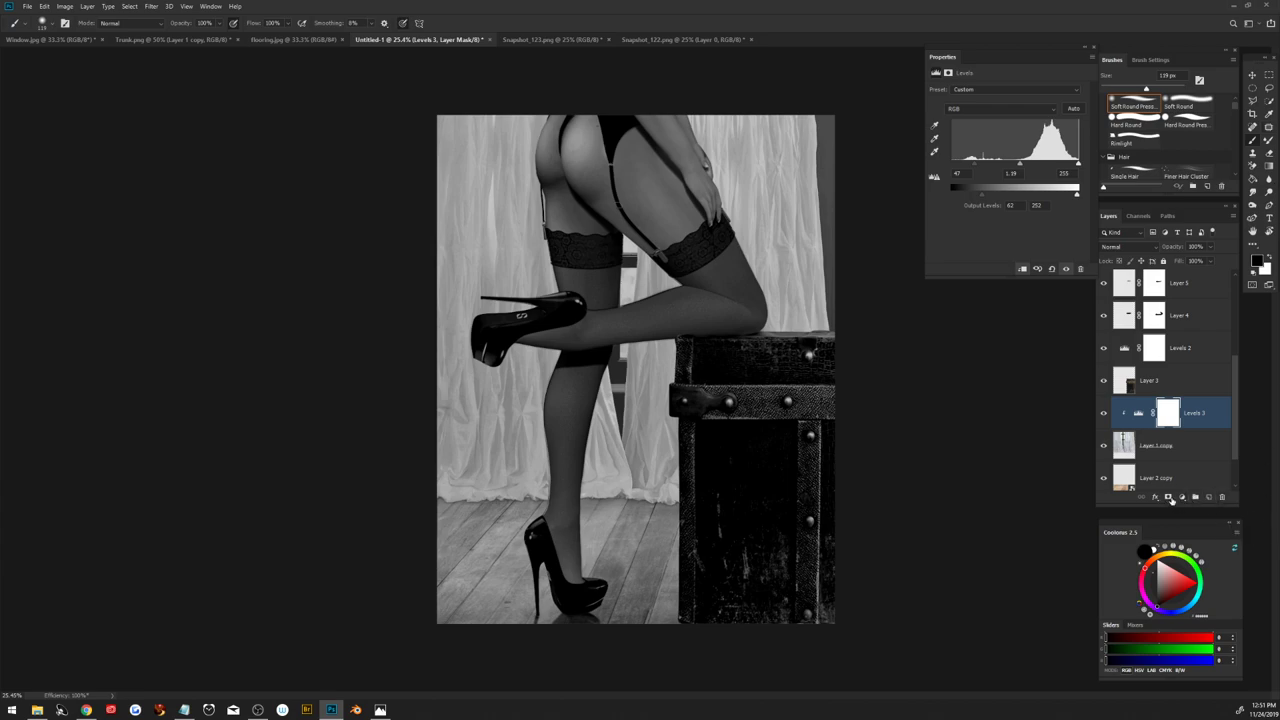
click(1207, 499)
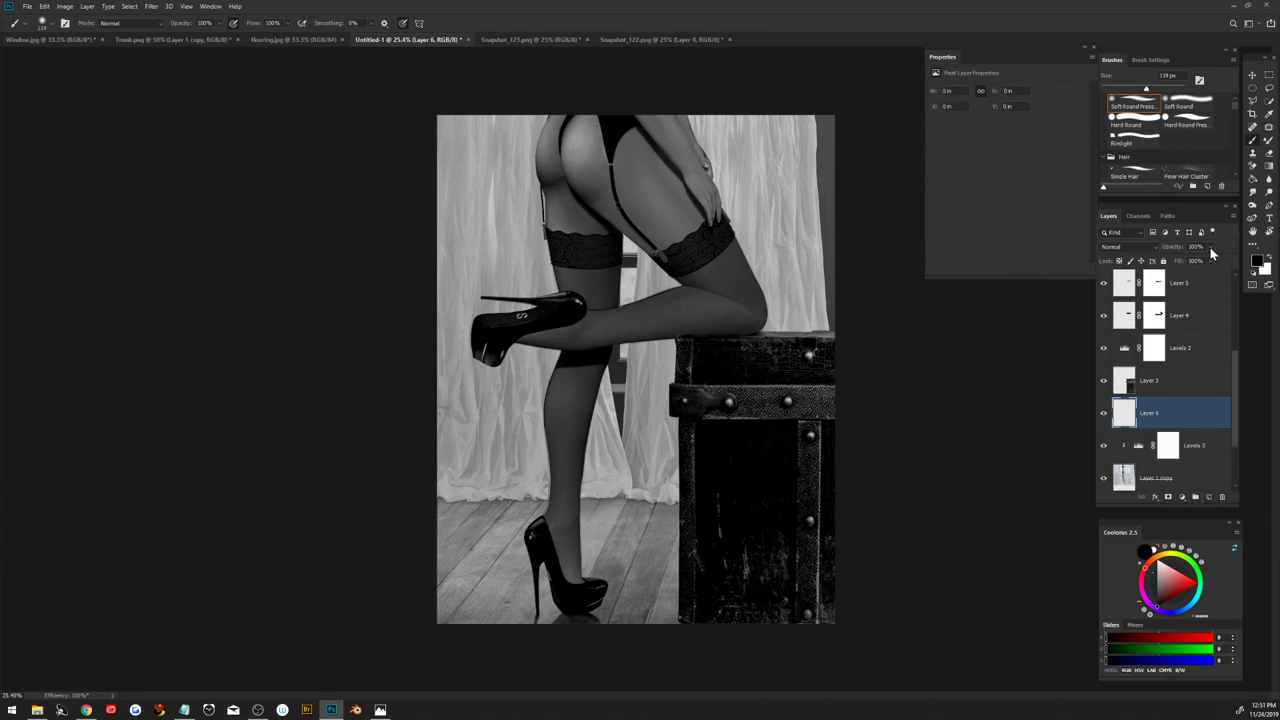
Step: Sample a light grey and set Layer 6's blend mode to Screen
alt+click(741, 201)
click(1138, 246)
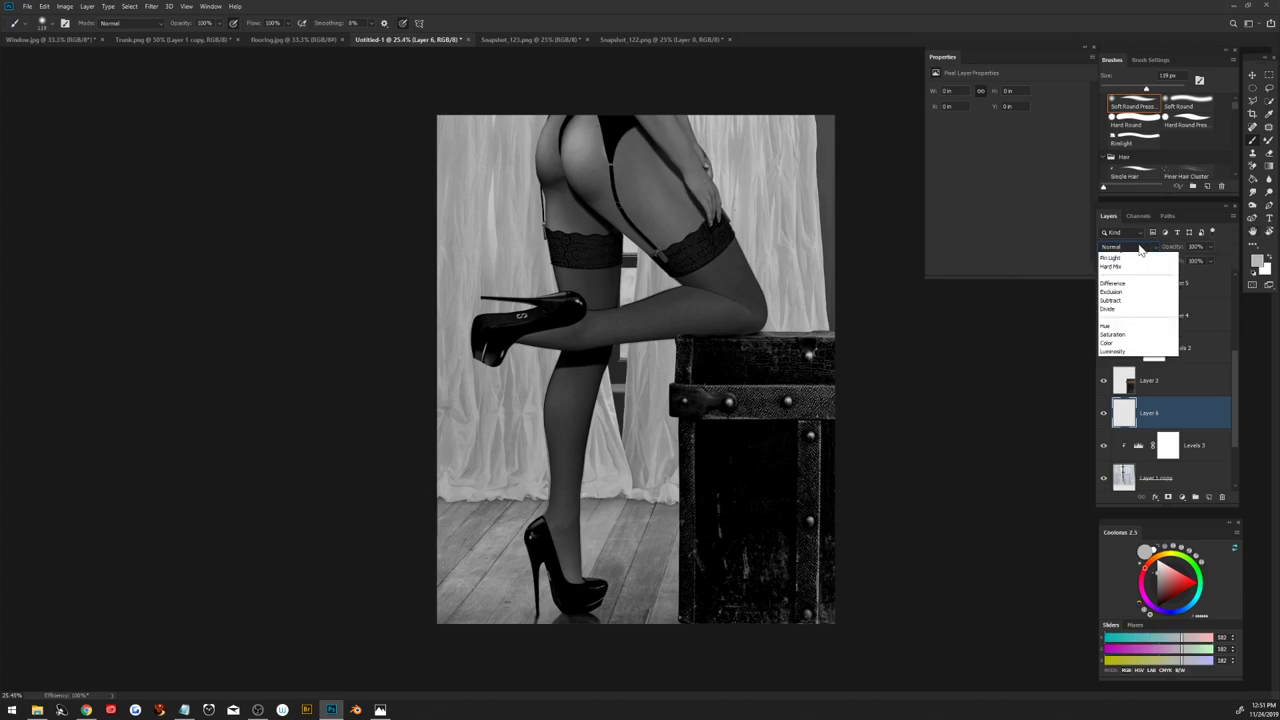
click(1149, 341)
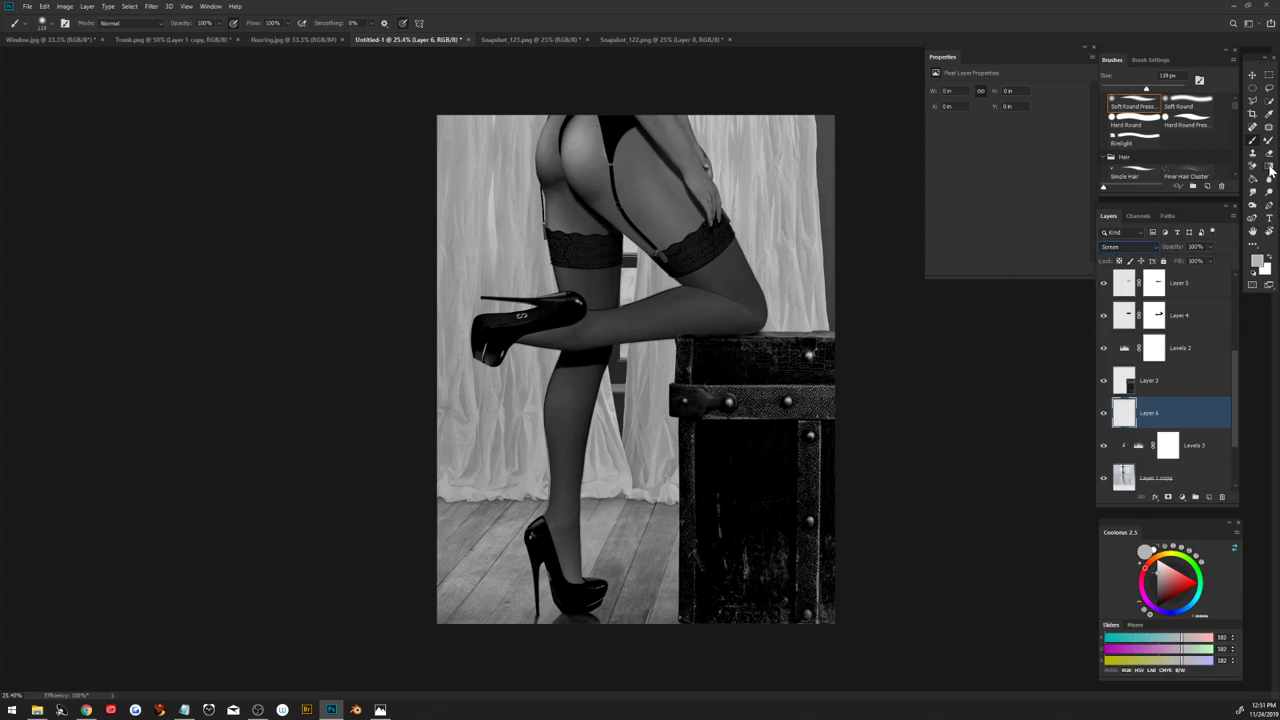
Step: Draw a full-strength 100% light grey gradient from top to bottom on Layer 6
click(1269, 167)
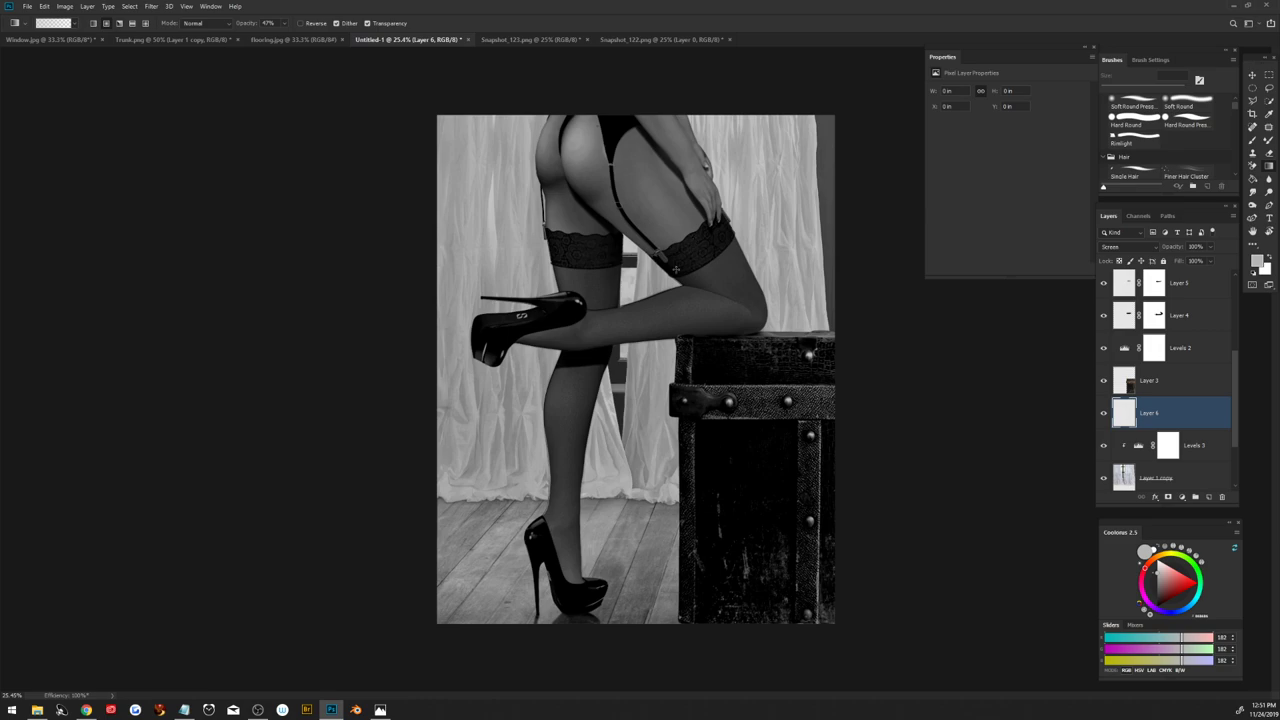
scroll(636, 369, down, 2)
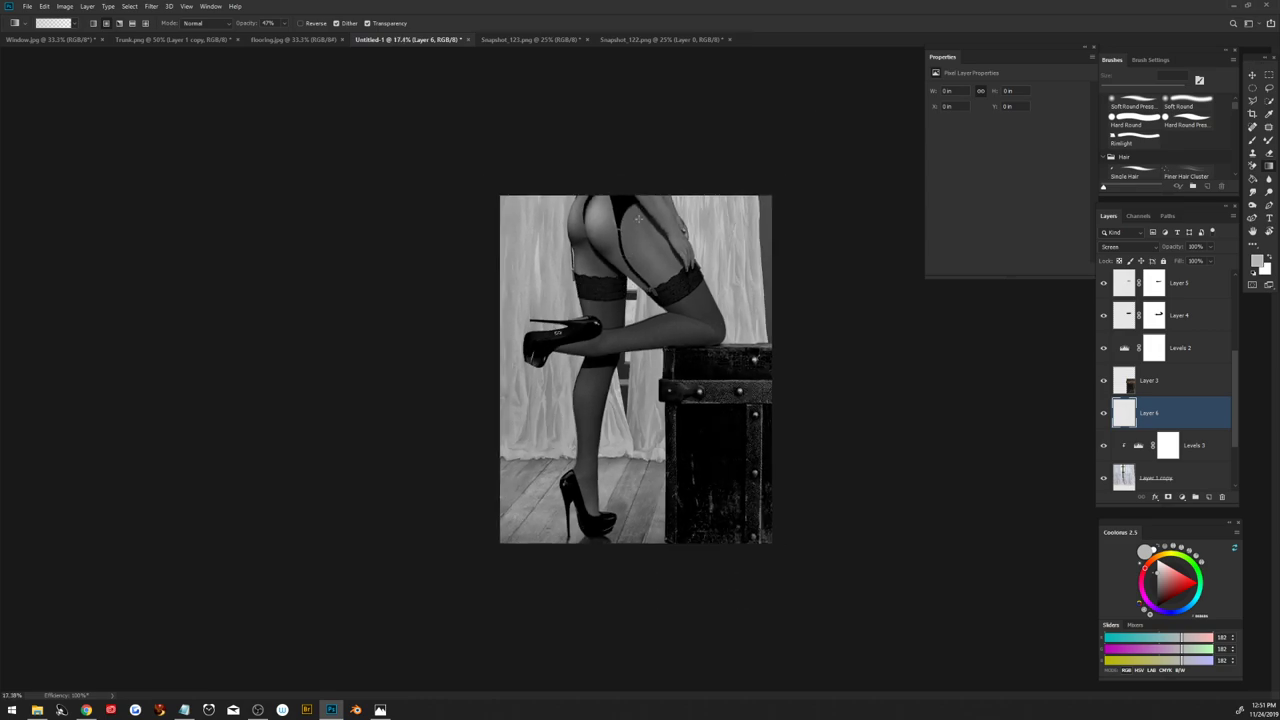
drag(622, 131, 636, 665)
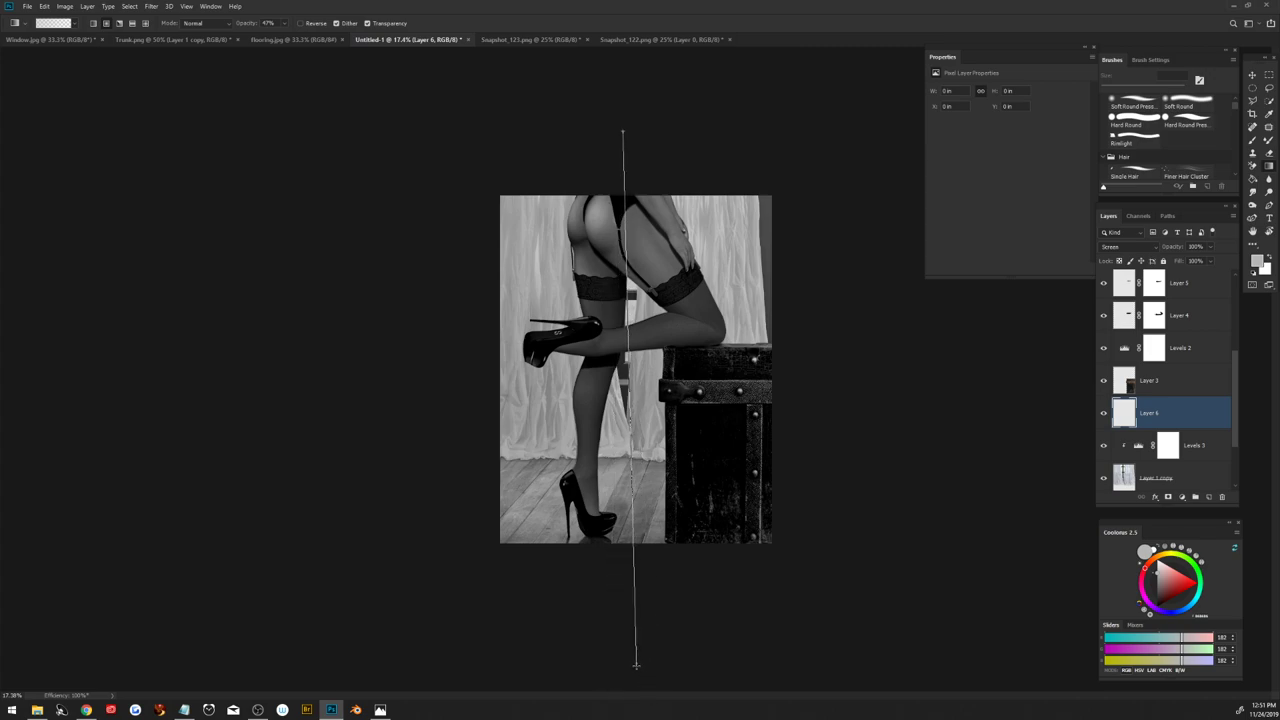
drag(636, 665, 636, 665)
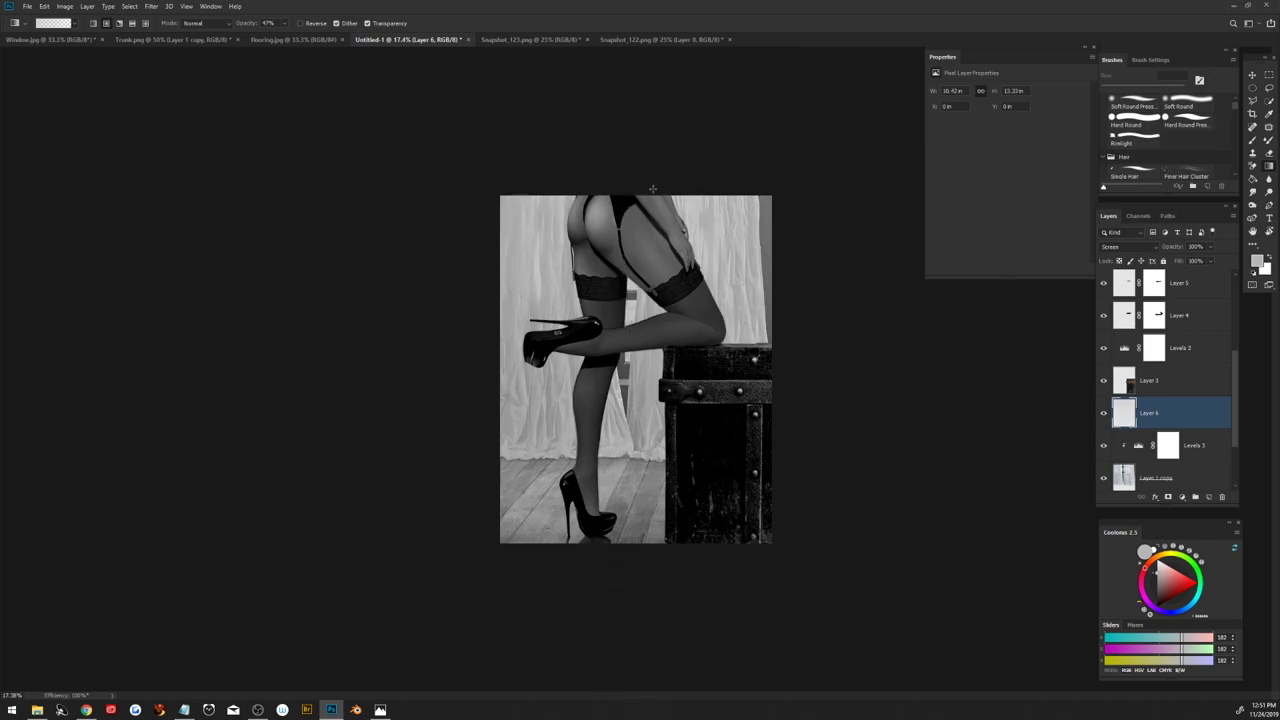
drag(637, 178, 648, 440)
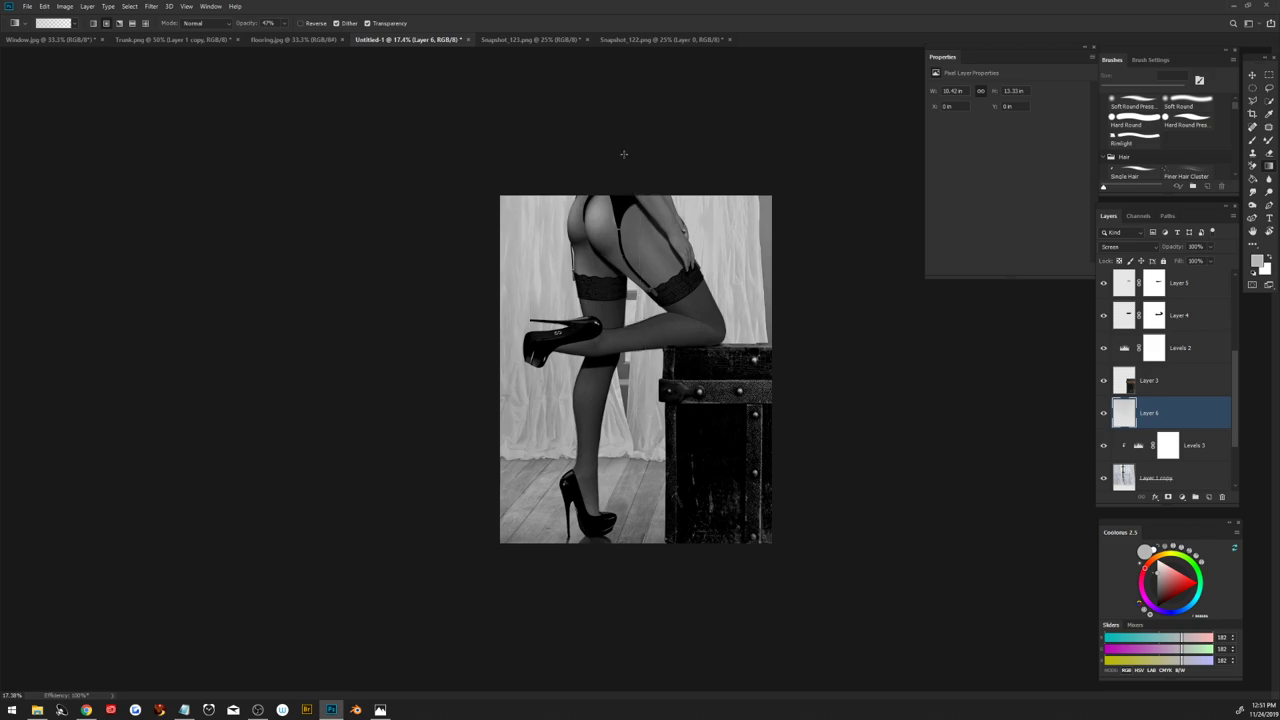
mouse_move(616, 140)
mouse_down()
mouse_move(624, 242)
mouse_move(608, 366)
mouse_up()
drag(256, 25, 367, 101)
drag(623, 120, 626, 556)
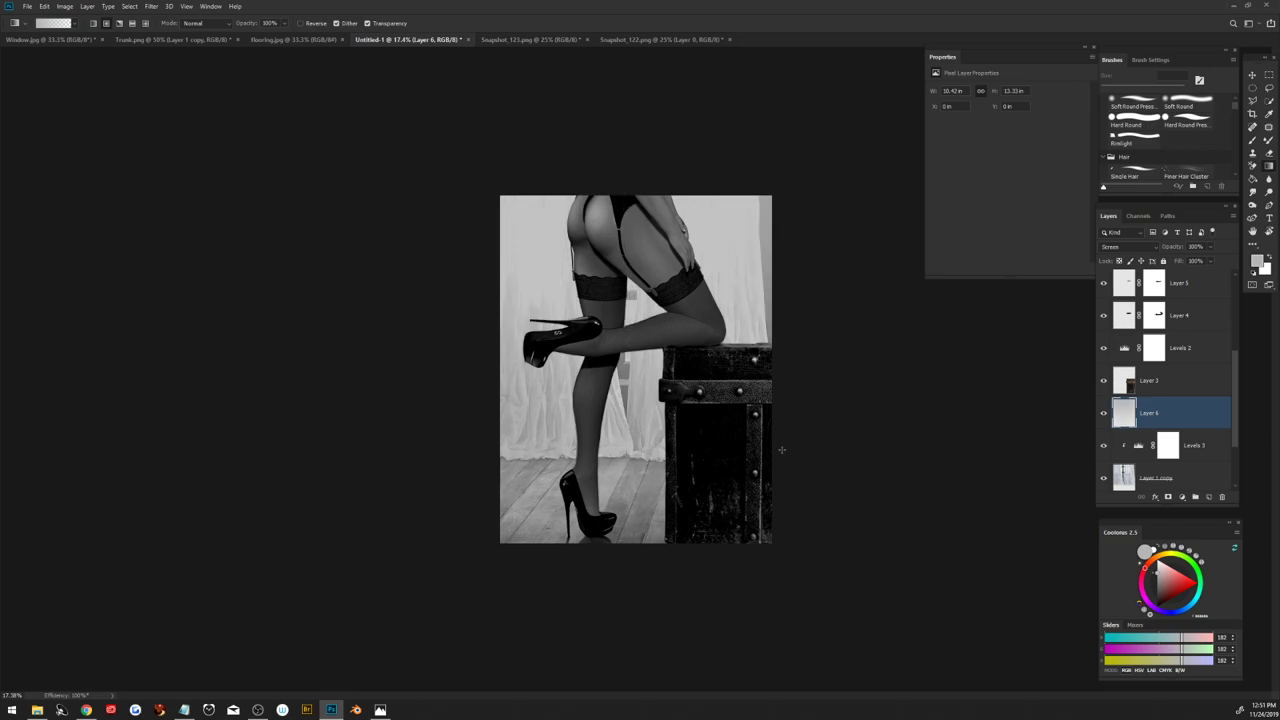
Step: Lower Layer 6's opacity to about 63%
scroll(782, 450, up, 1)
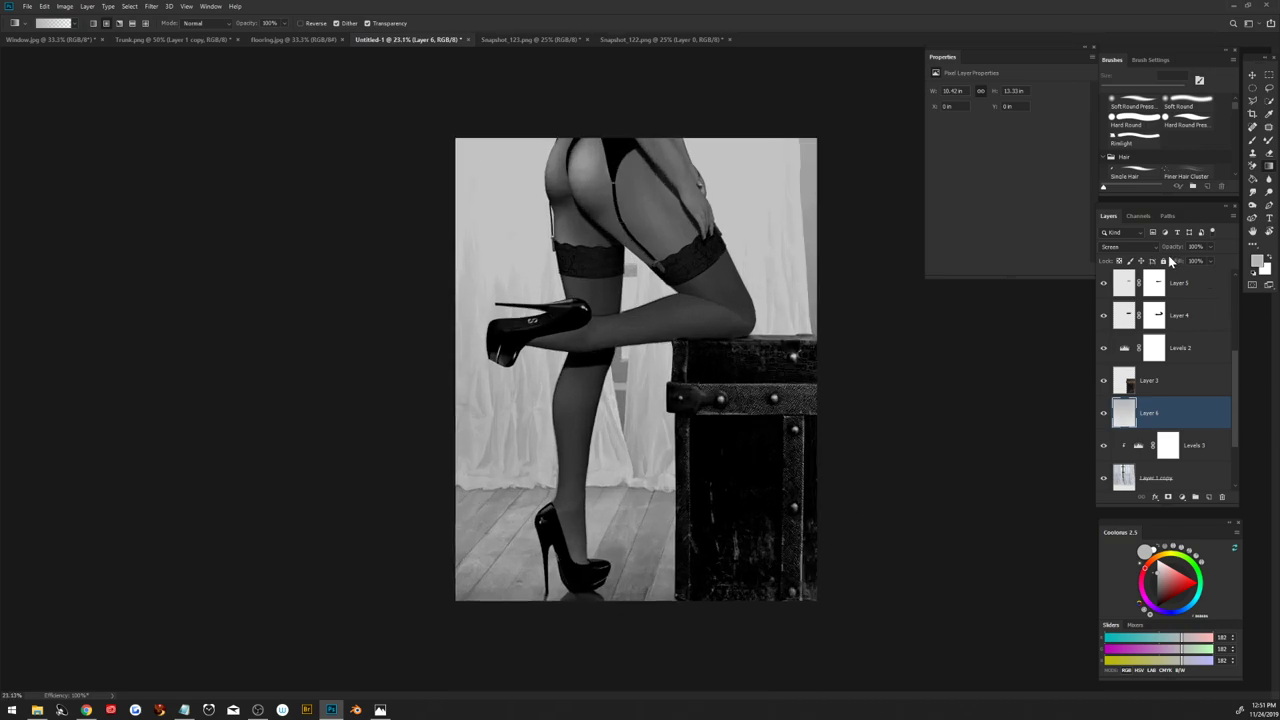
drag(1178, 247, 1153, 258)
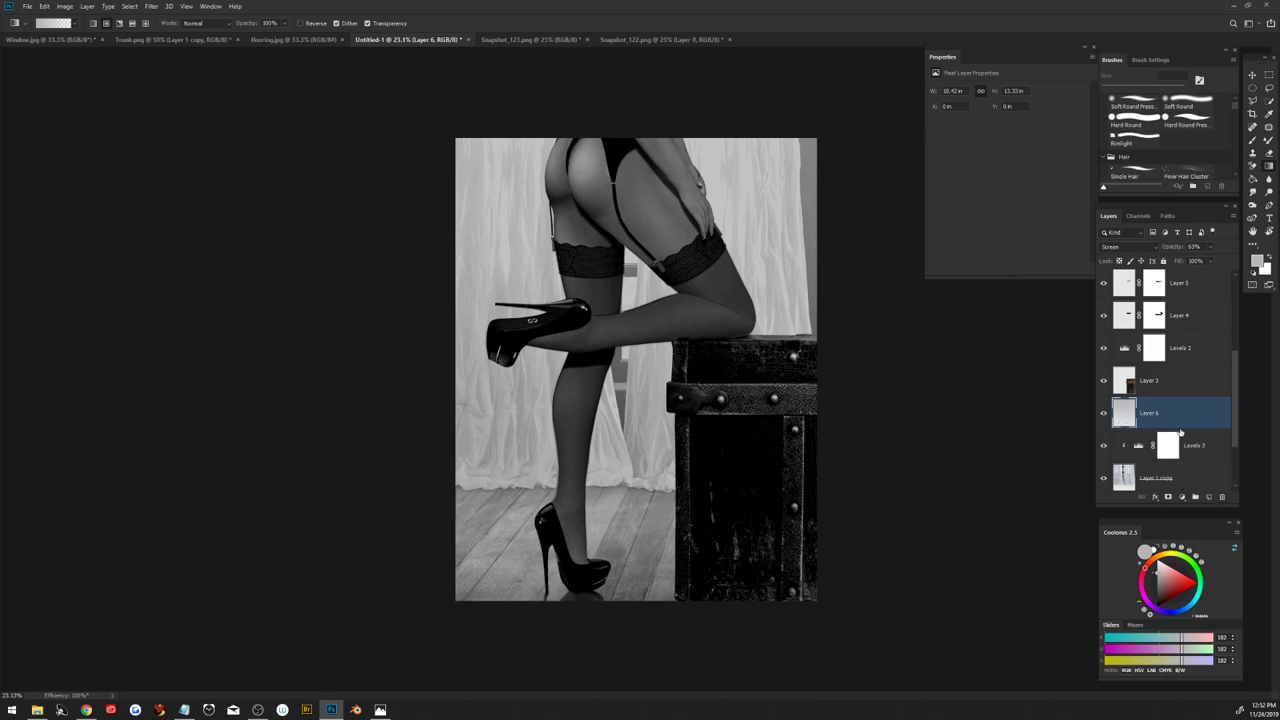
click(1165, 389)
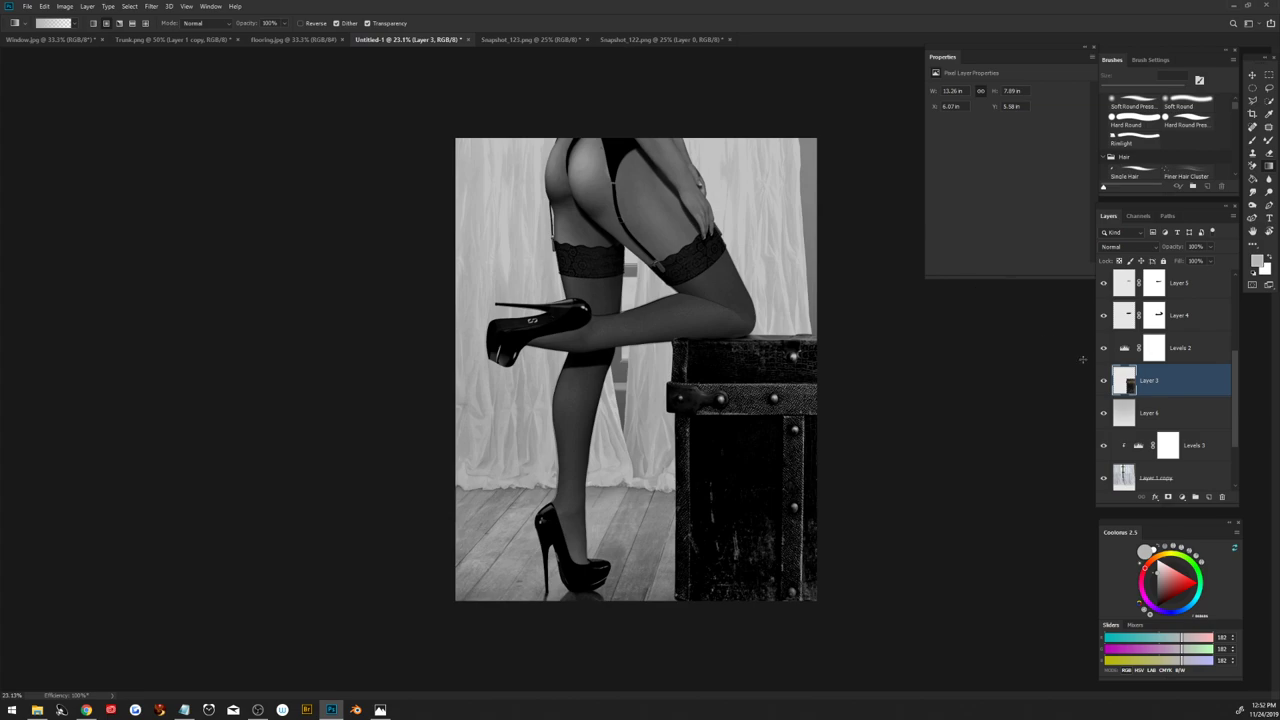
Step: Merge Layer 6 down through Layer 2 copy, including Levels 3, into one smart object named Layer 6
right_click(1187, 383)
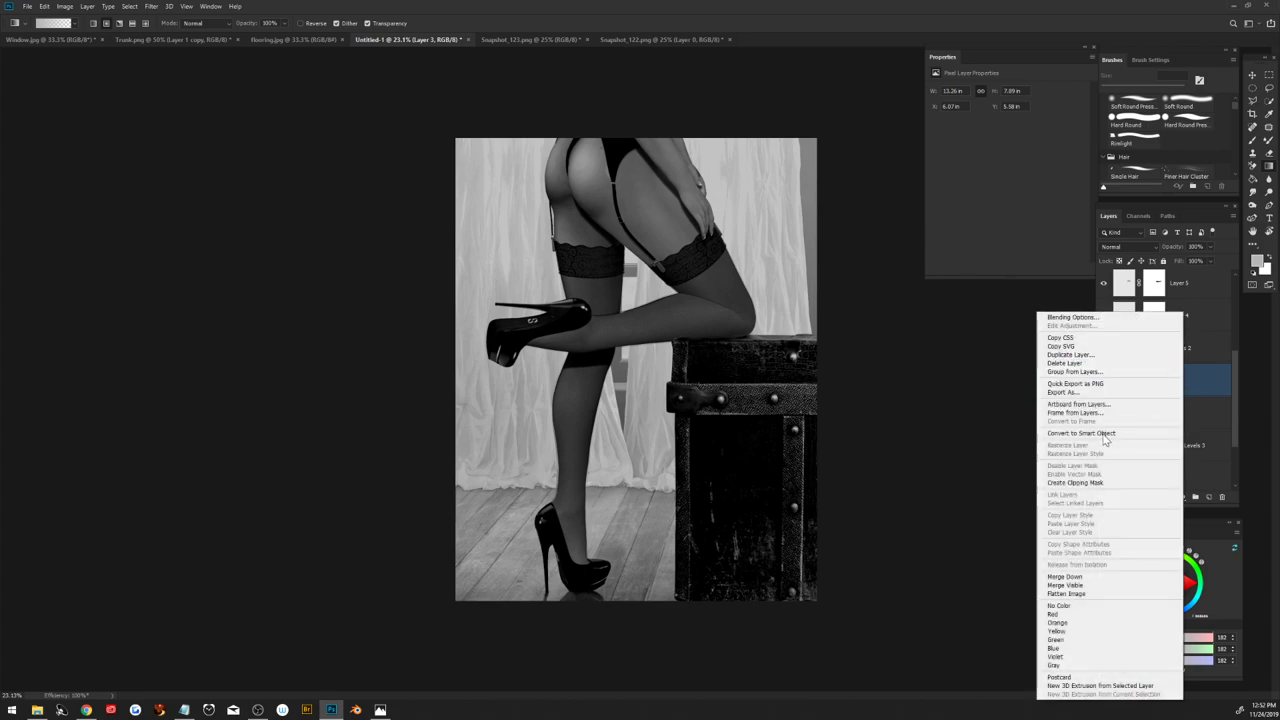
click(1196, 399)
scroll(1195, 437, down, 2)
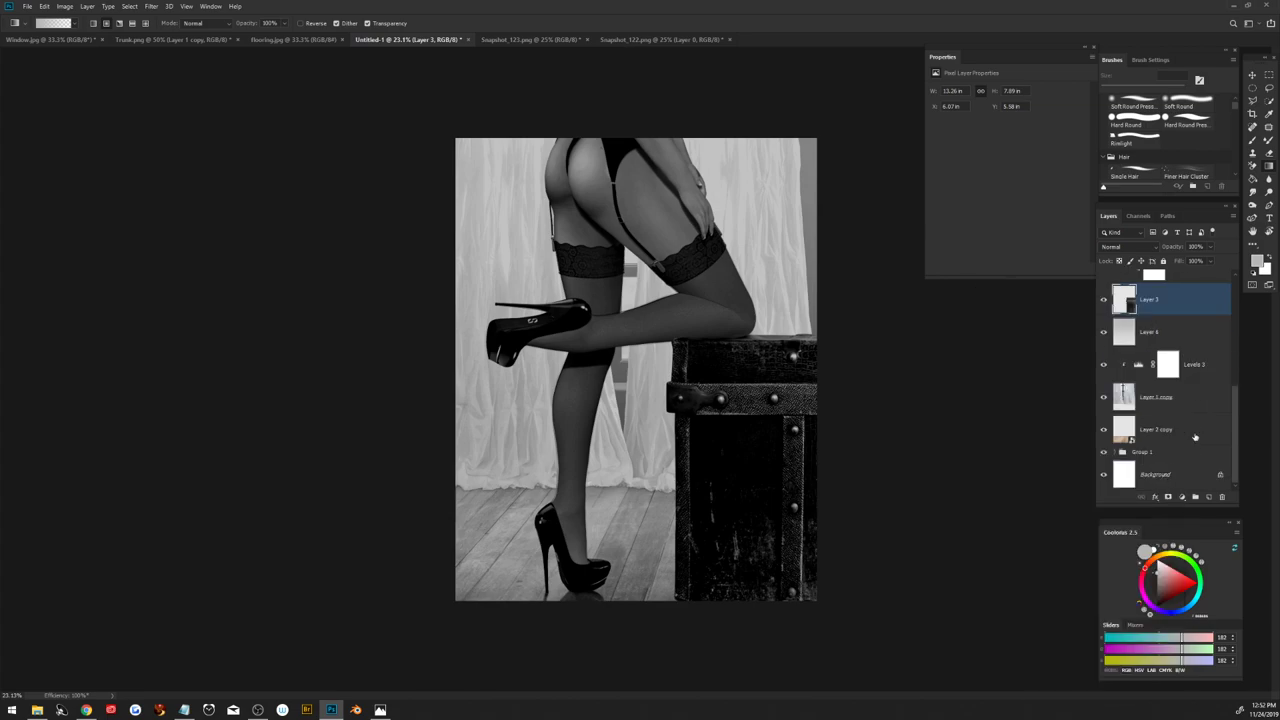
click(1195, 436)
click(1196, 404)
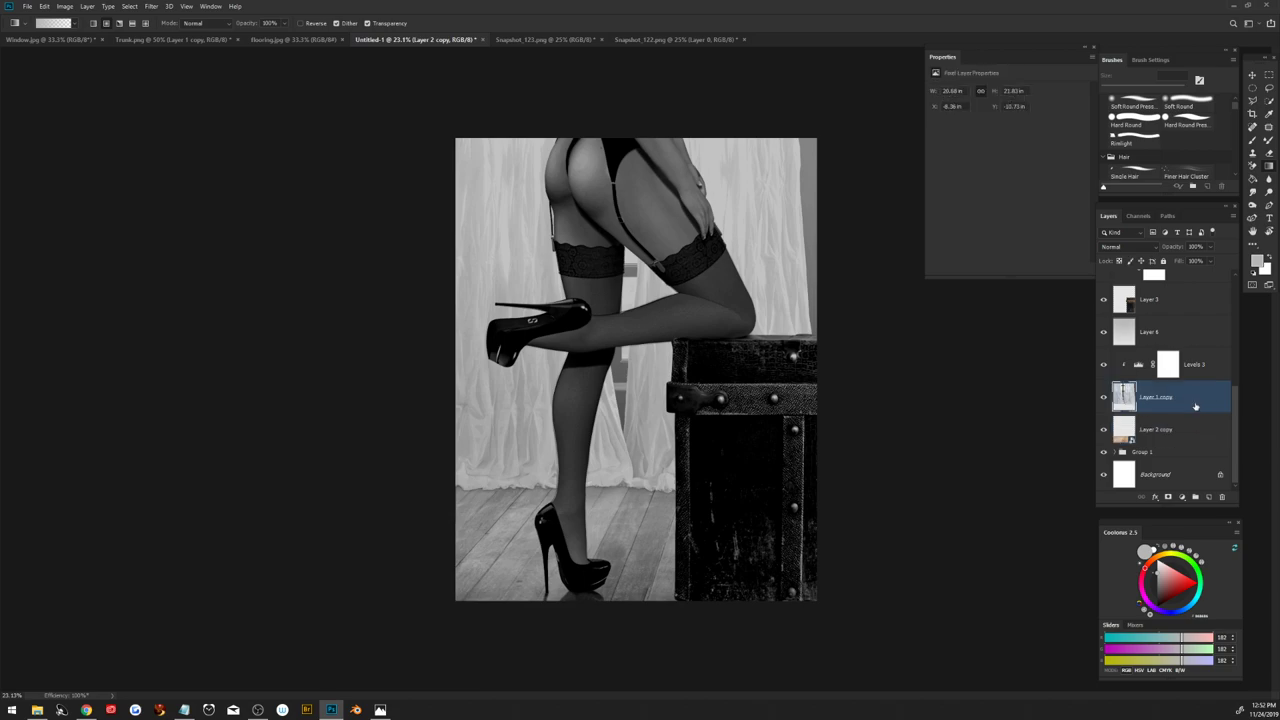
click(1190, 363)
click(1185, 331)
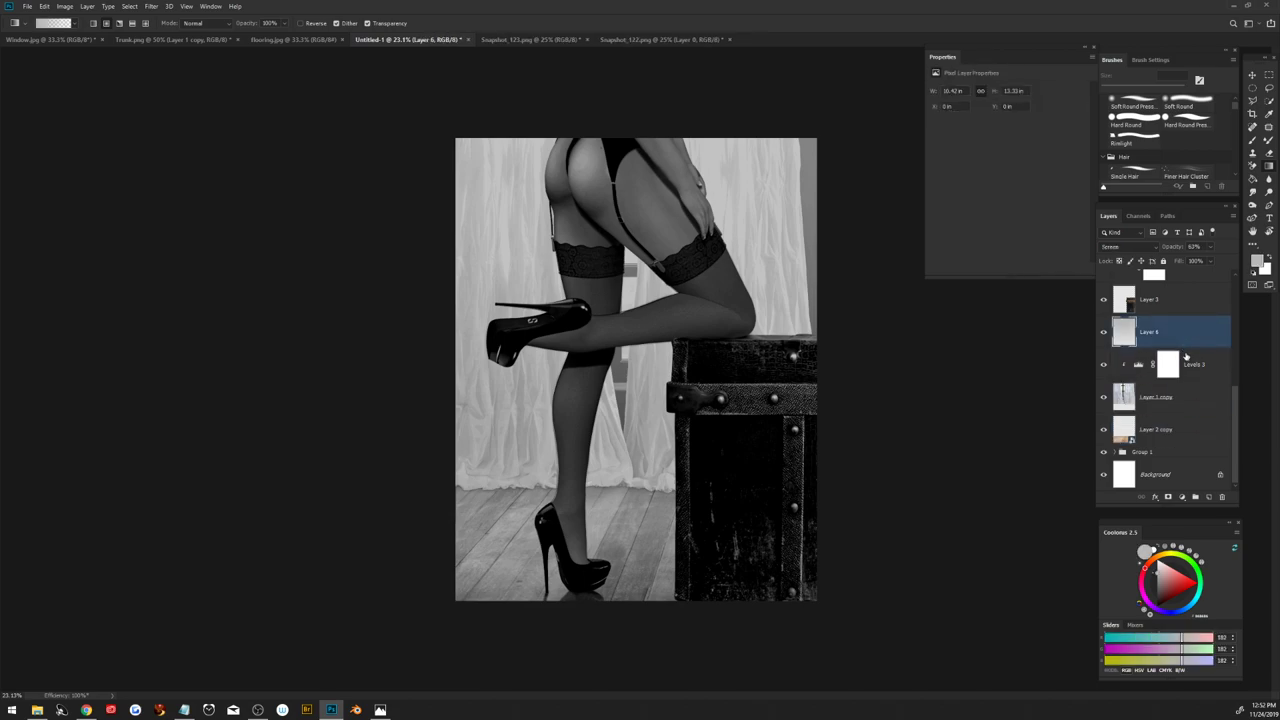
shift+click(1187, 430)
right_click(1187, 430)
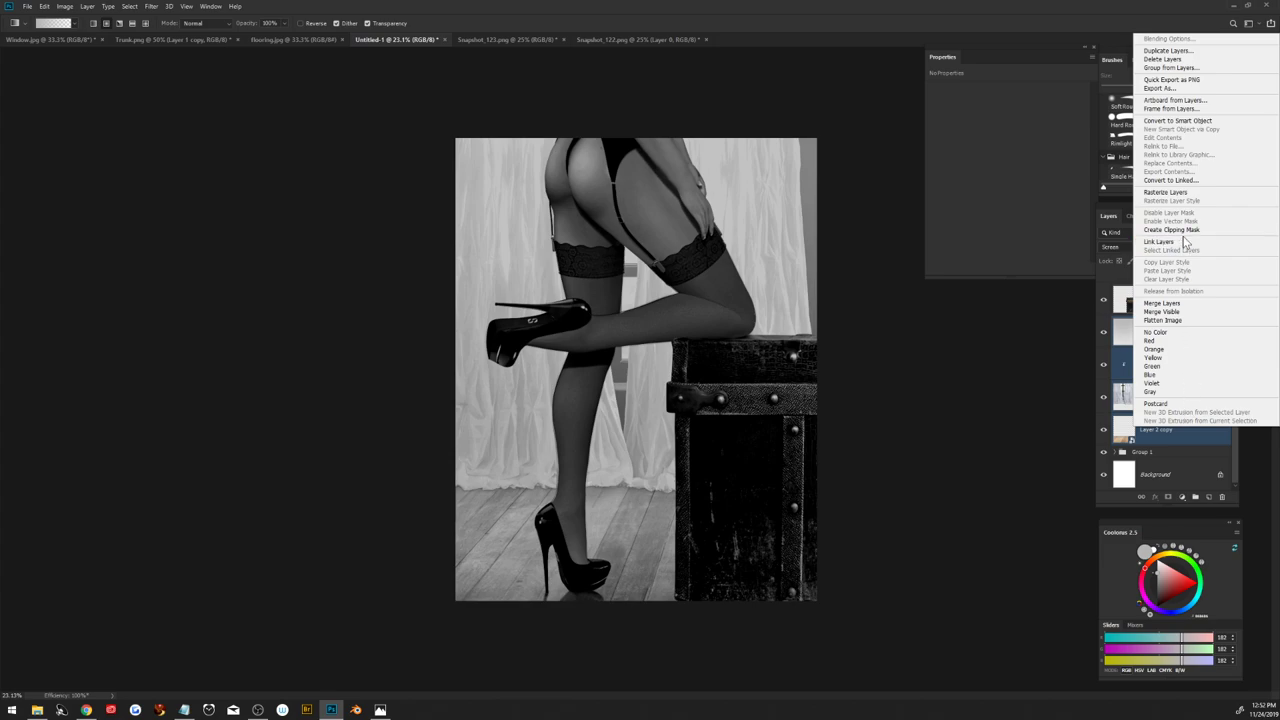
click(1204, 122)
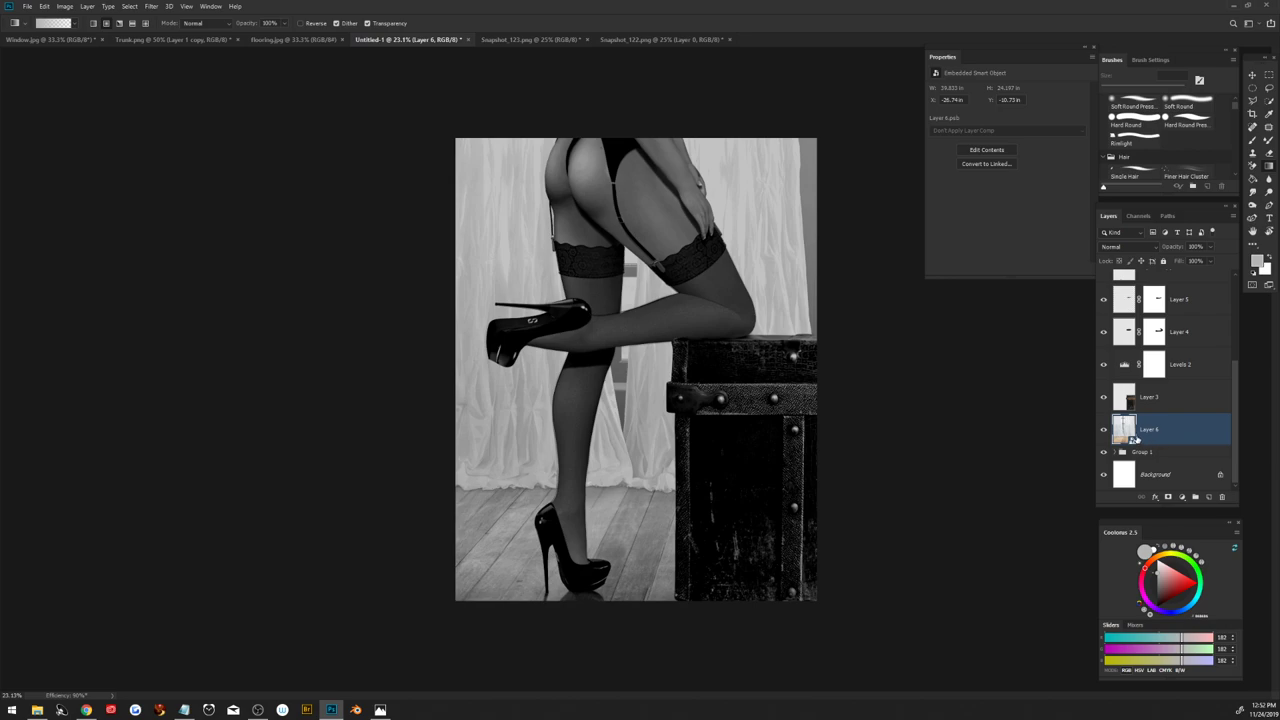
click(150, 7)
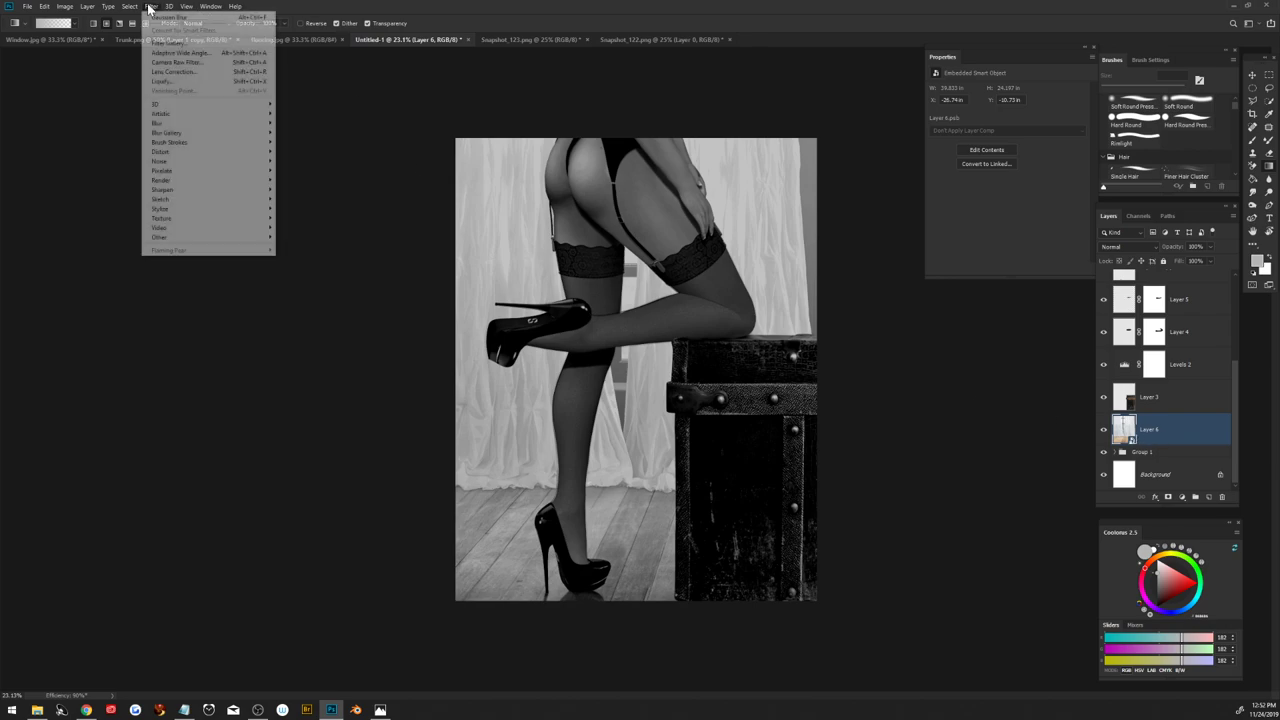
mouse_move(190, 133)
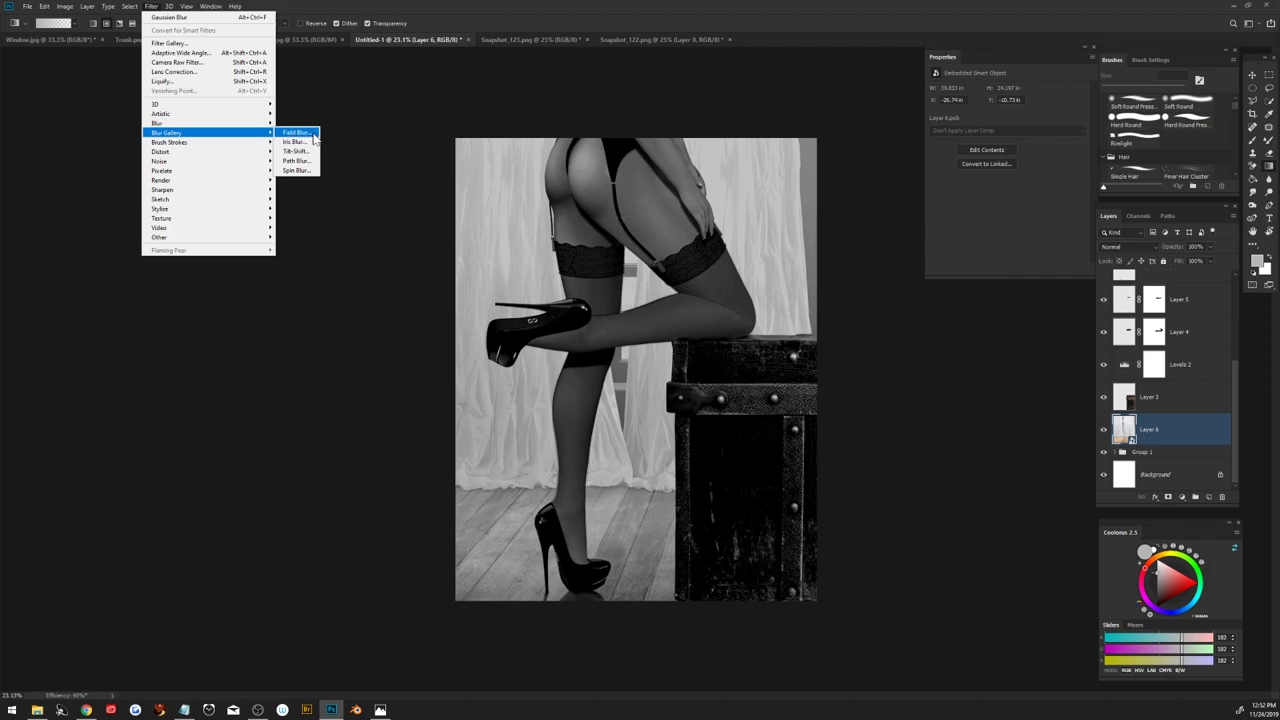
Step: Apply a 21 px Tilt-Shift blur with the sharp band moved down toward the feet
click(296, 151)
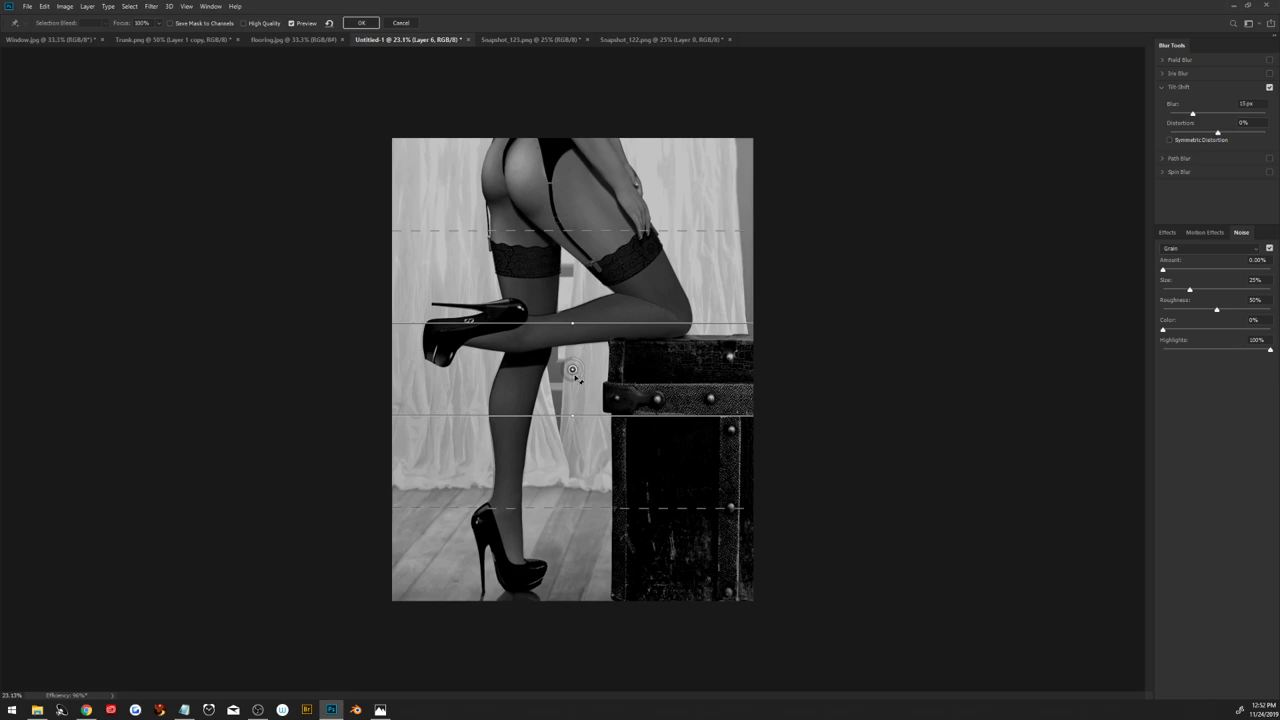
mouse_move(573, 376)
mouse_down()
mouse_move(630, 512)
mouse_move(628, 615)
mouse_up()
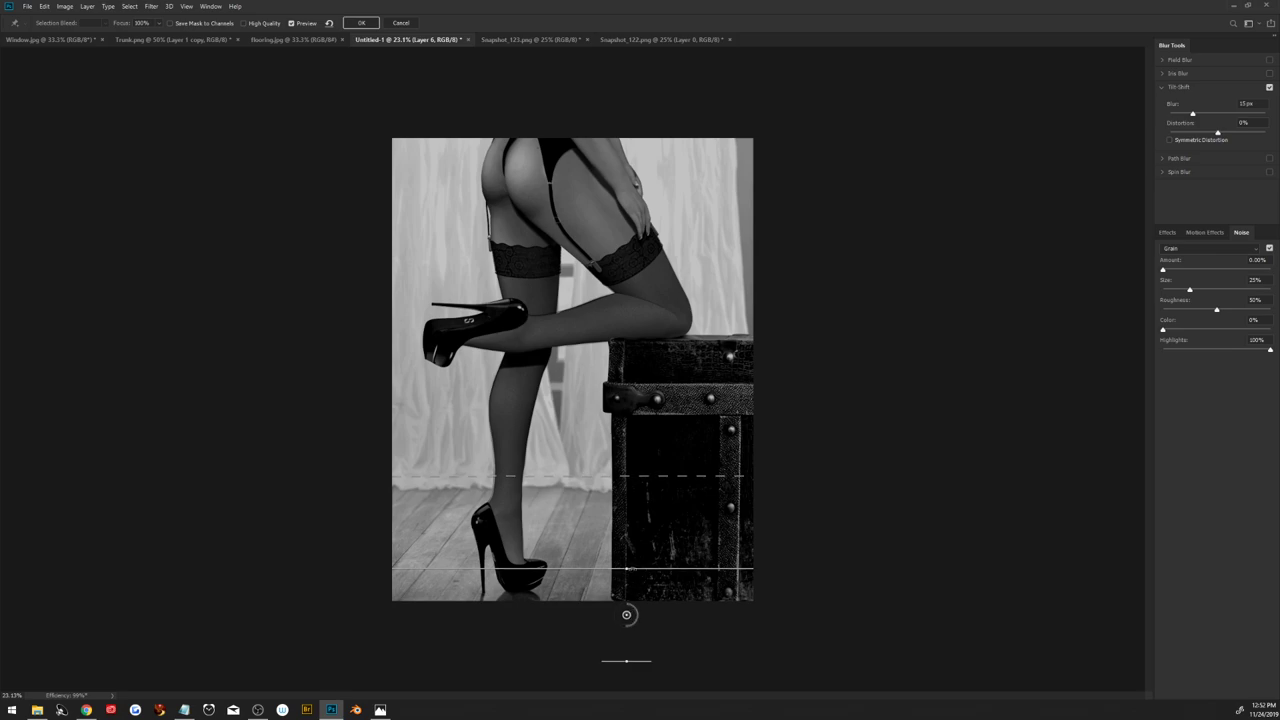
drag(632, 568, 635, 543)
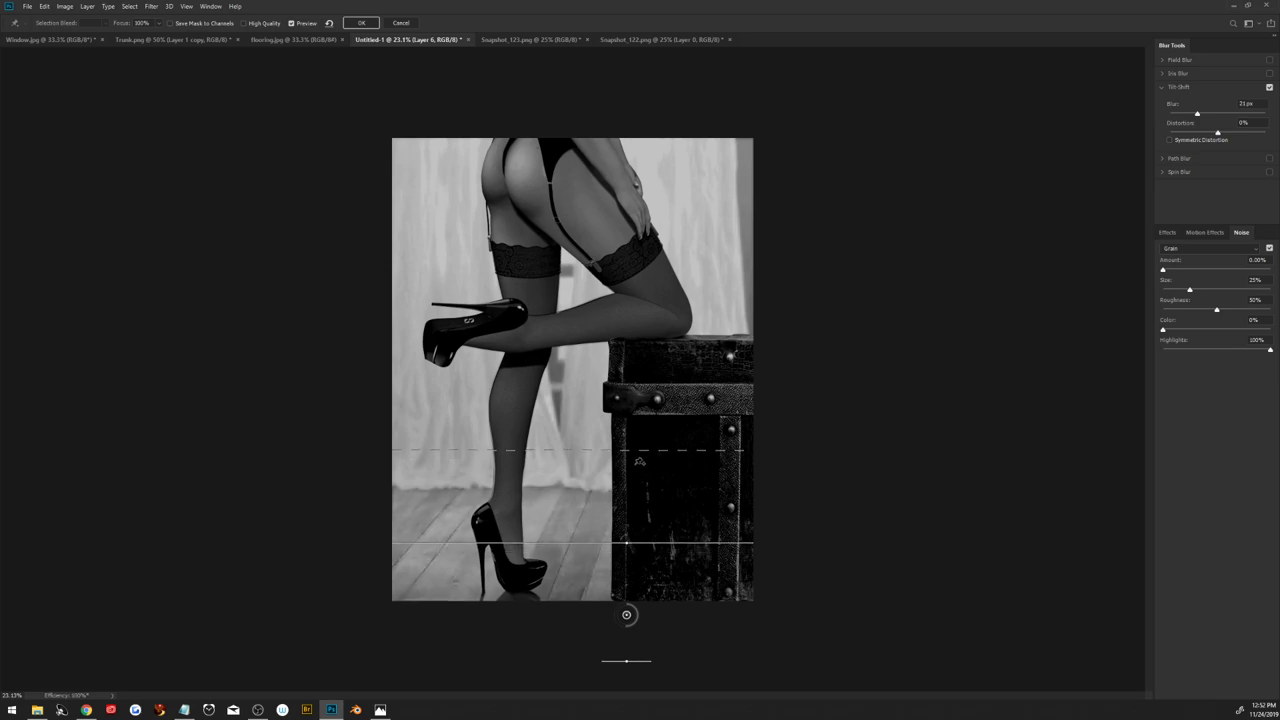
drag(633, 459, 634, 421)
click(359, 20)
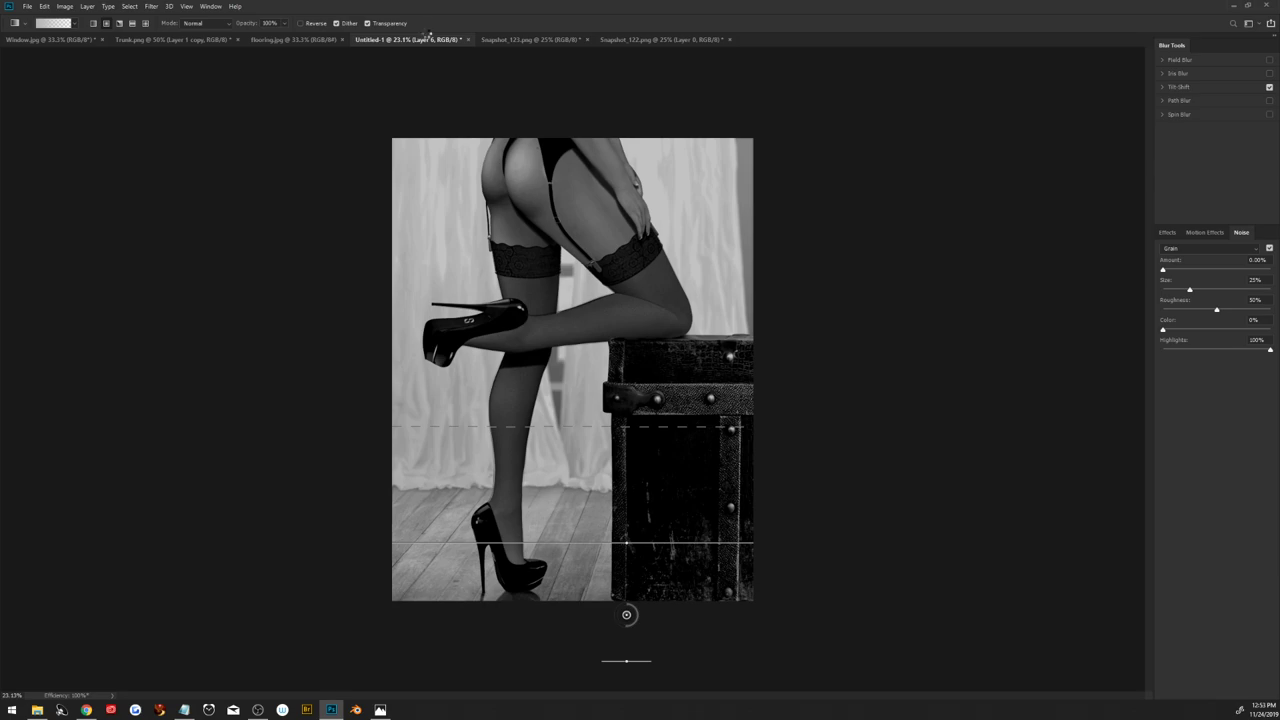
key(Return)
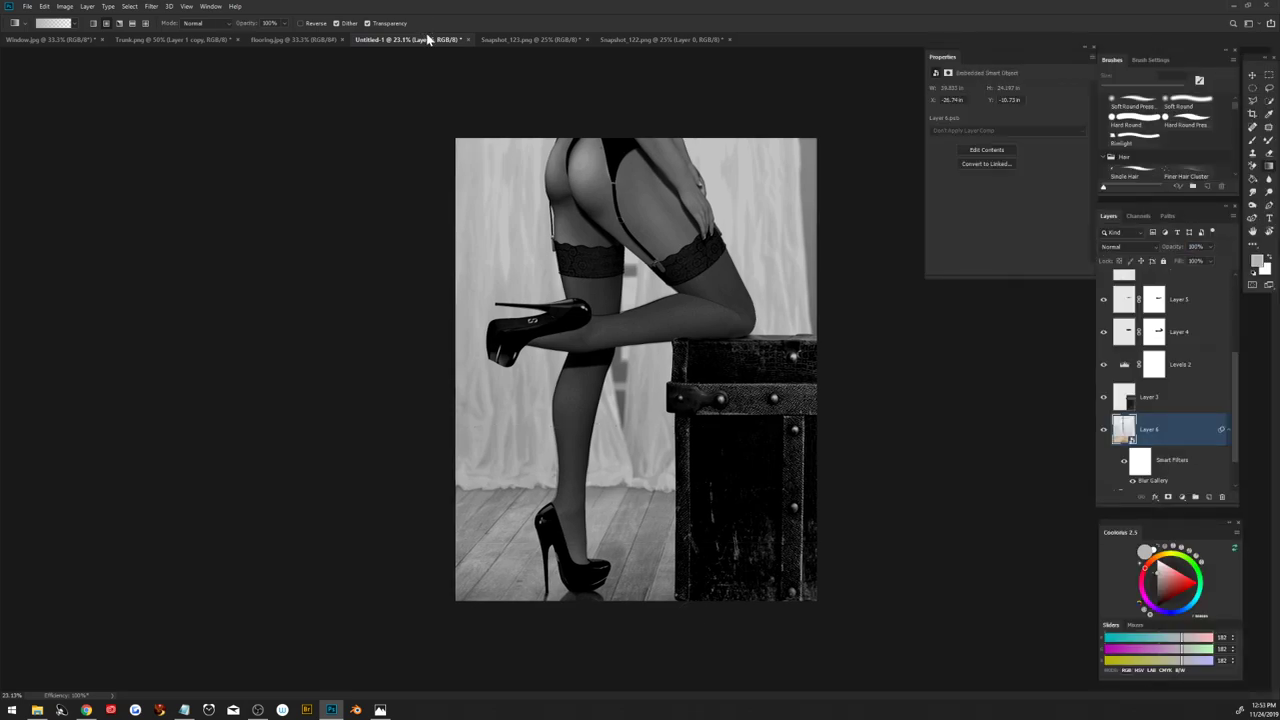
Step: Convert Layer 3 to a smart object and add a Brightness/Contrast 1 adjustment layer
right_click(1160, 408)
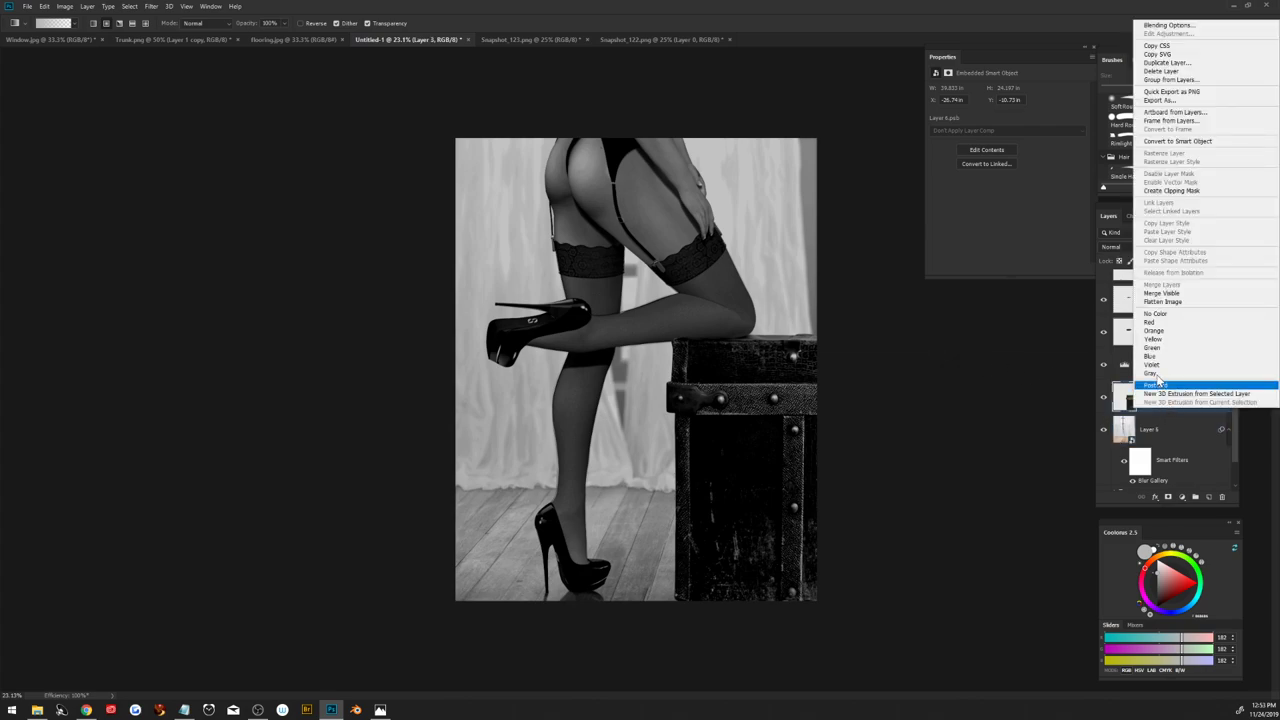
click(1170, 141)
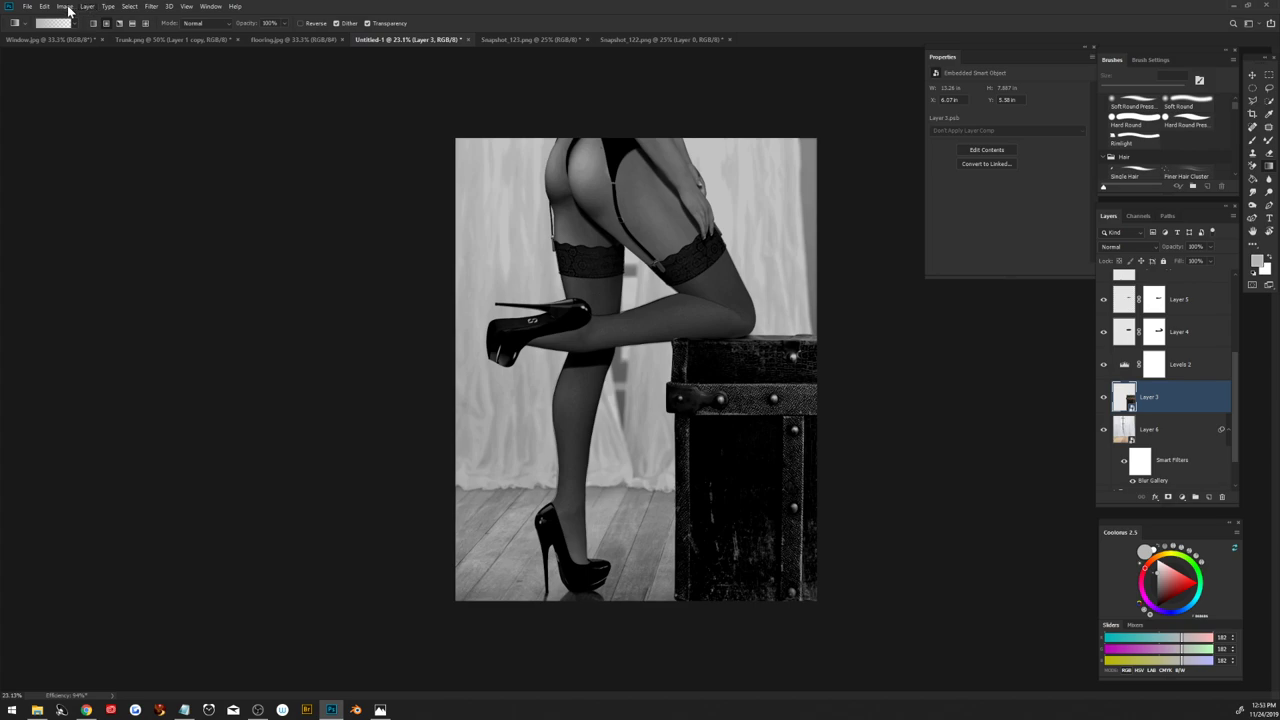
click(87, 7)
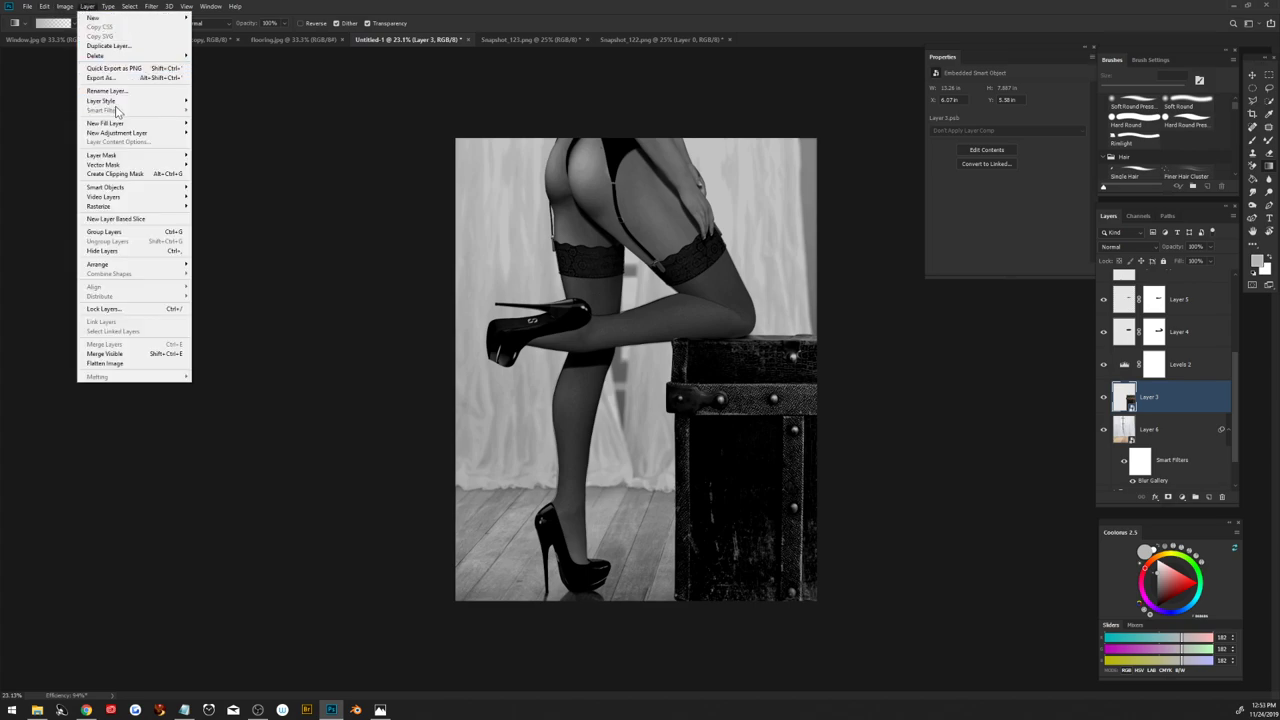
mouse_move(117, 132)
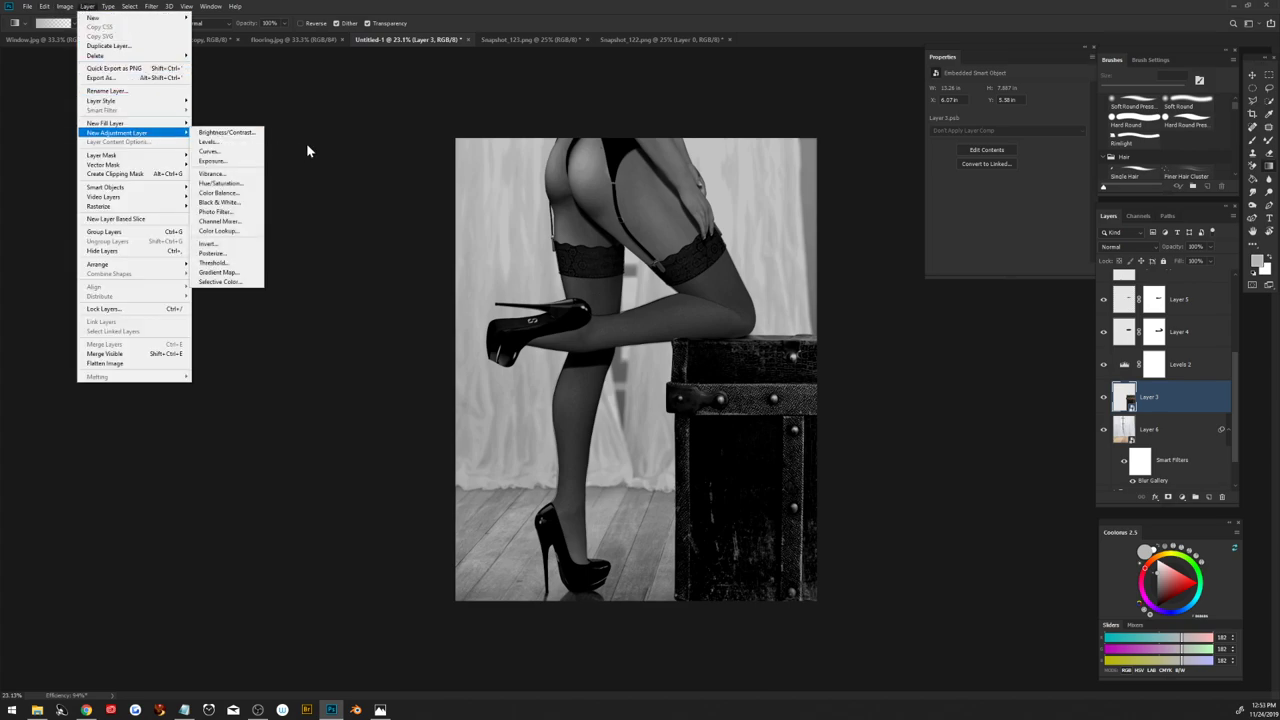
click(242, 134)
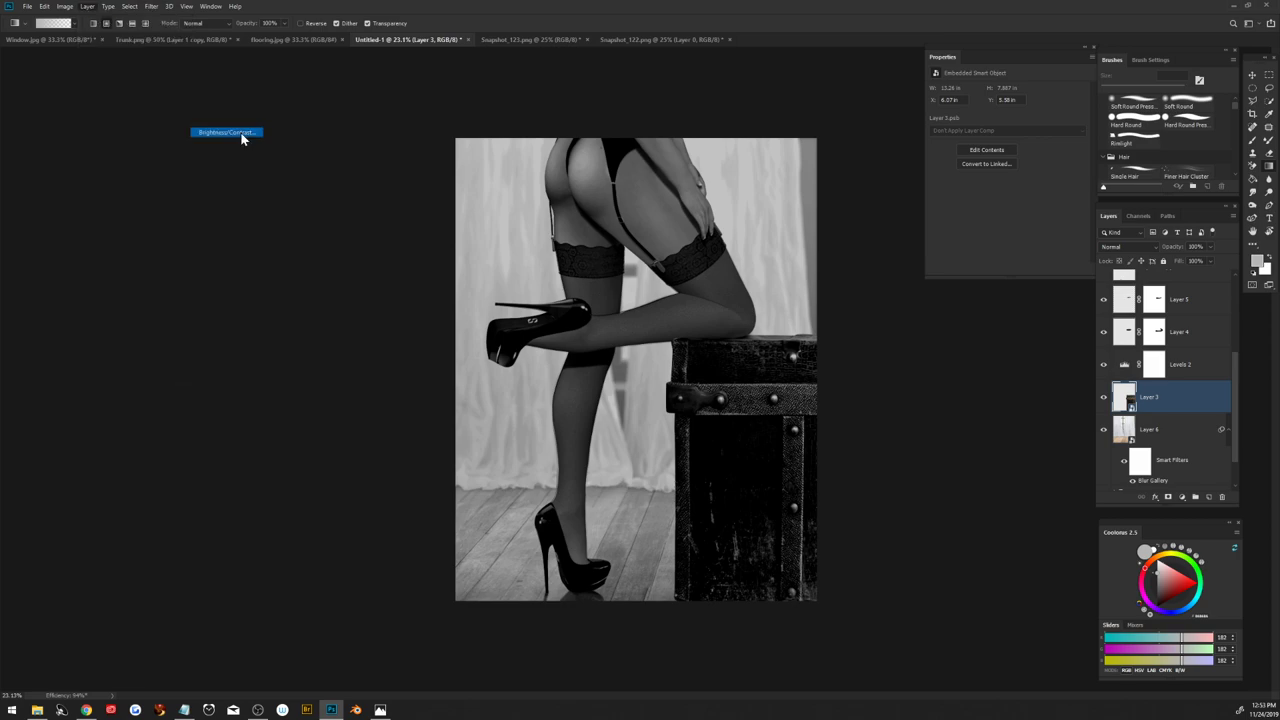
click(1054, 290)
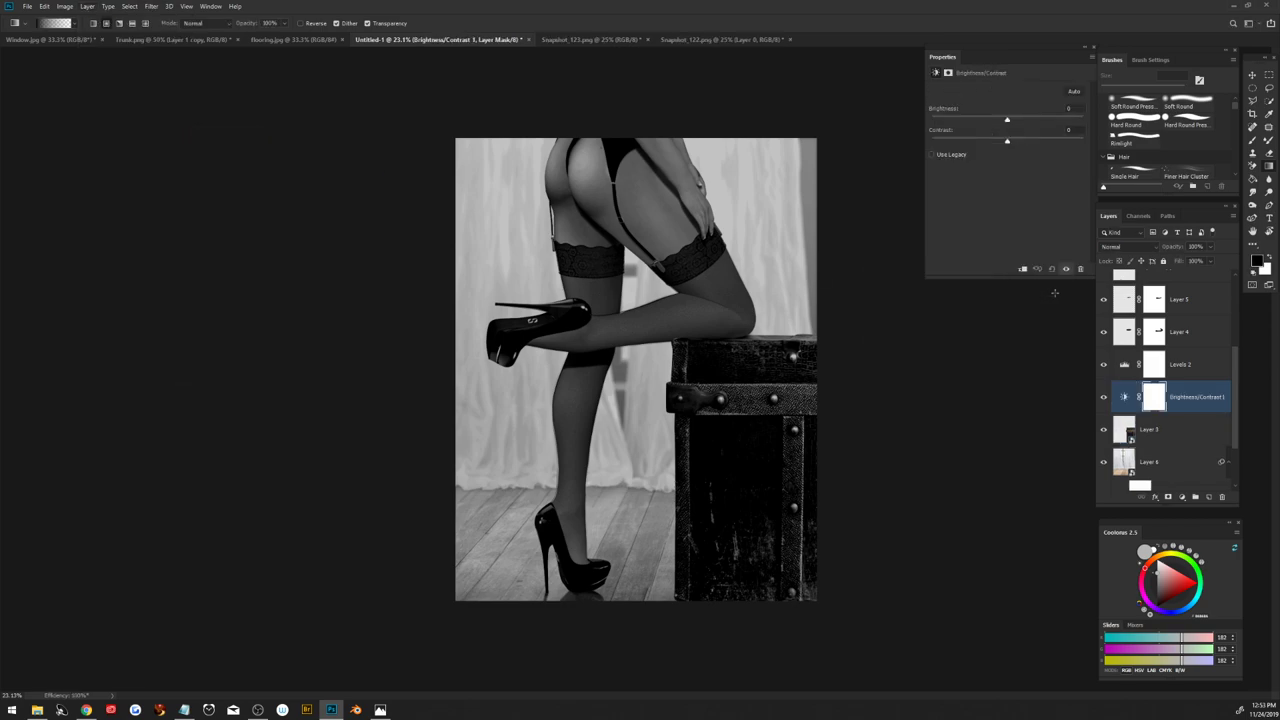
Step: Clip Brightness/Contrast 1 to Layer 3 and set brightness and contrast to -50
right_click(1180, 413)
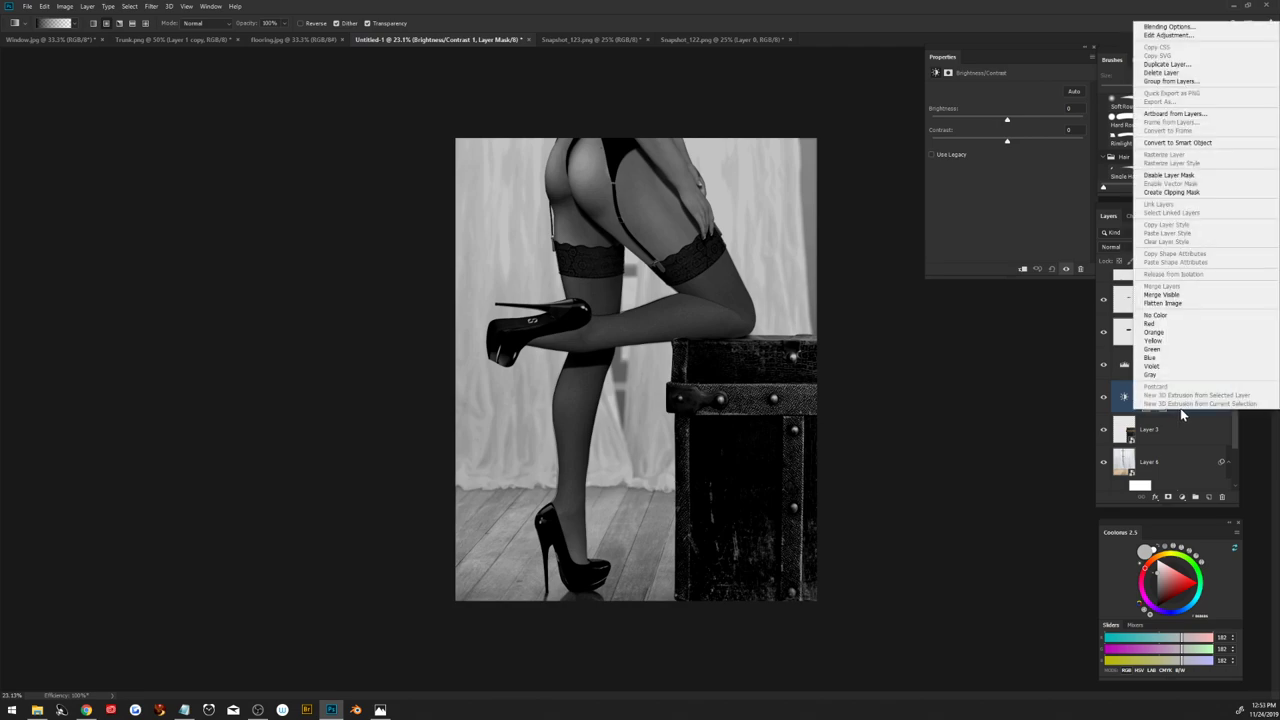
click(1177, 191)
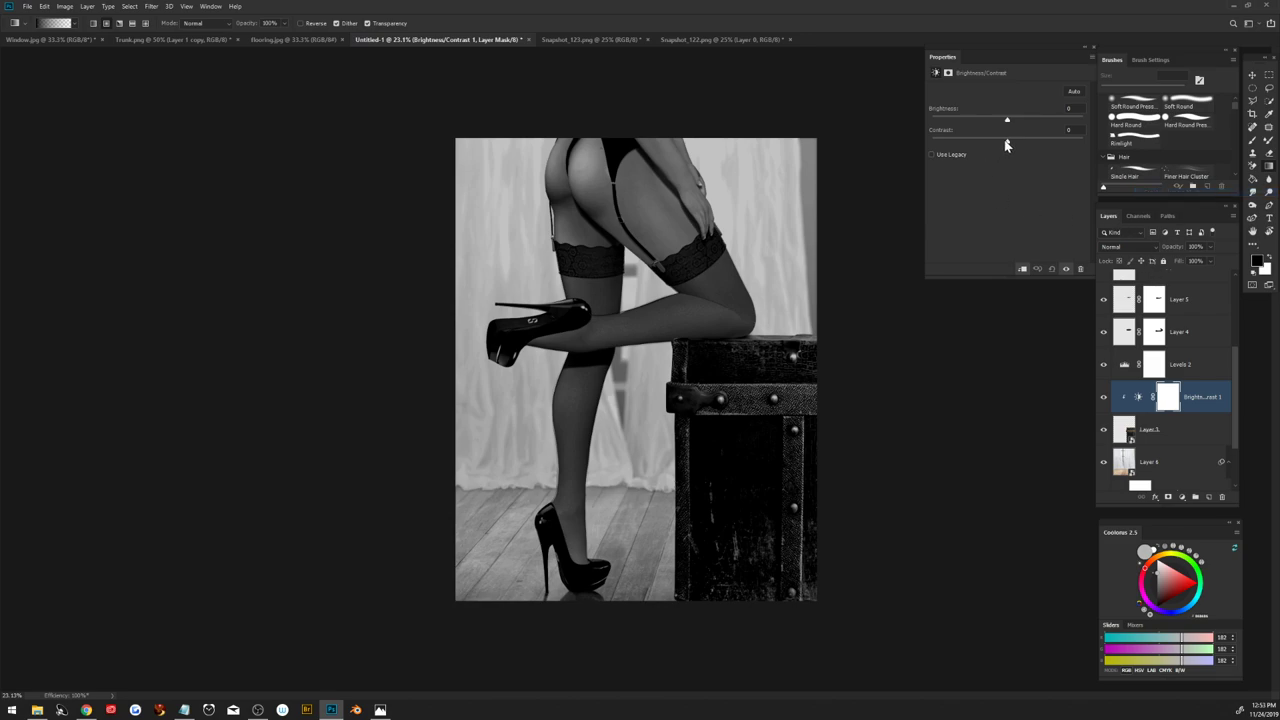
drag(1006, 145, 930, 145)
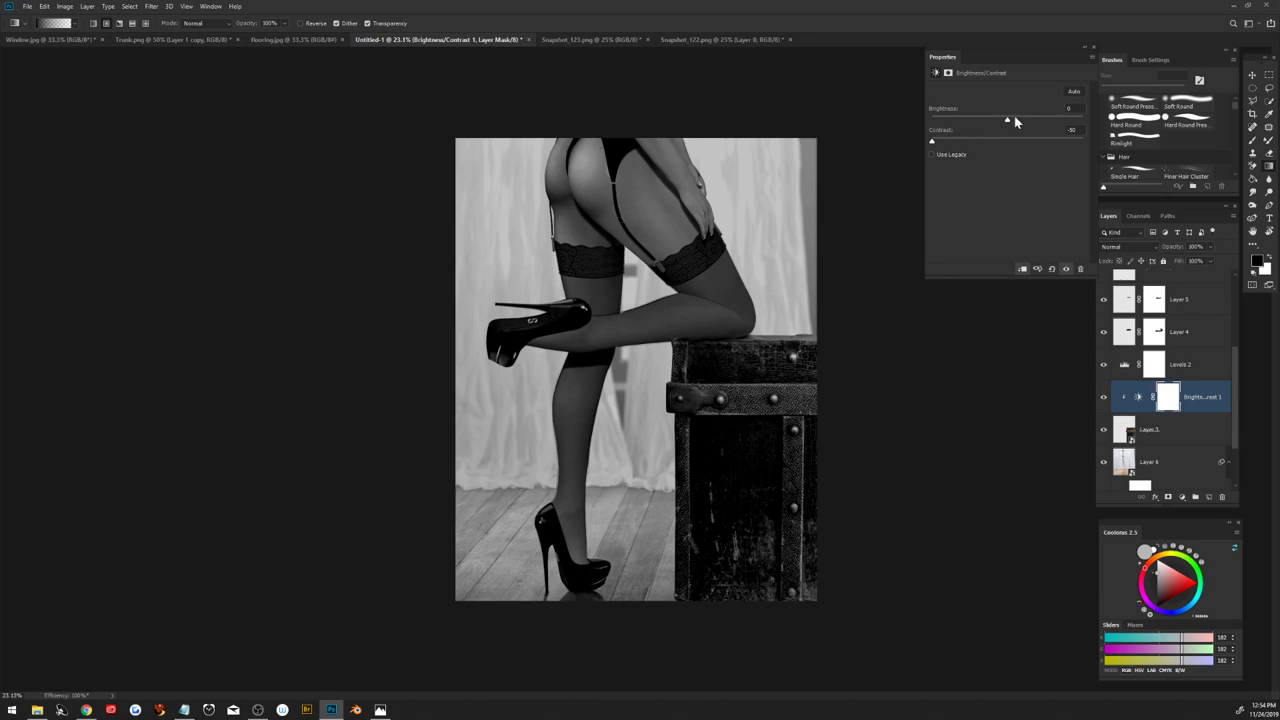
drag(1007, 119, 981, 124)
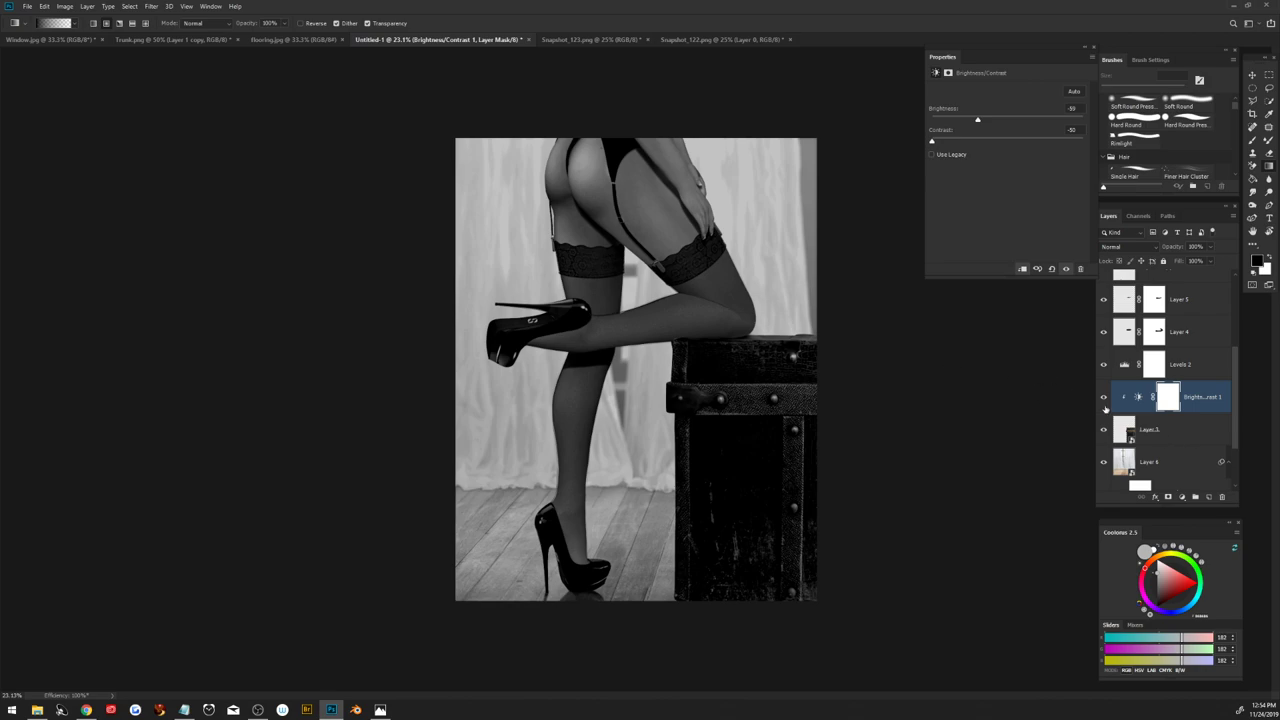
click(1195, 432)
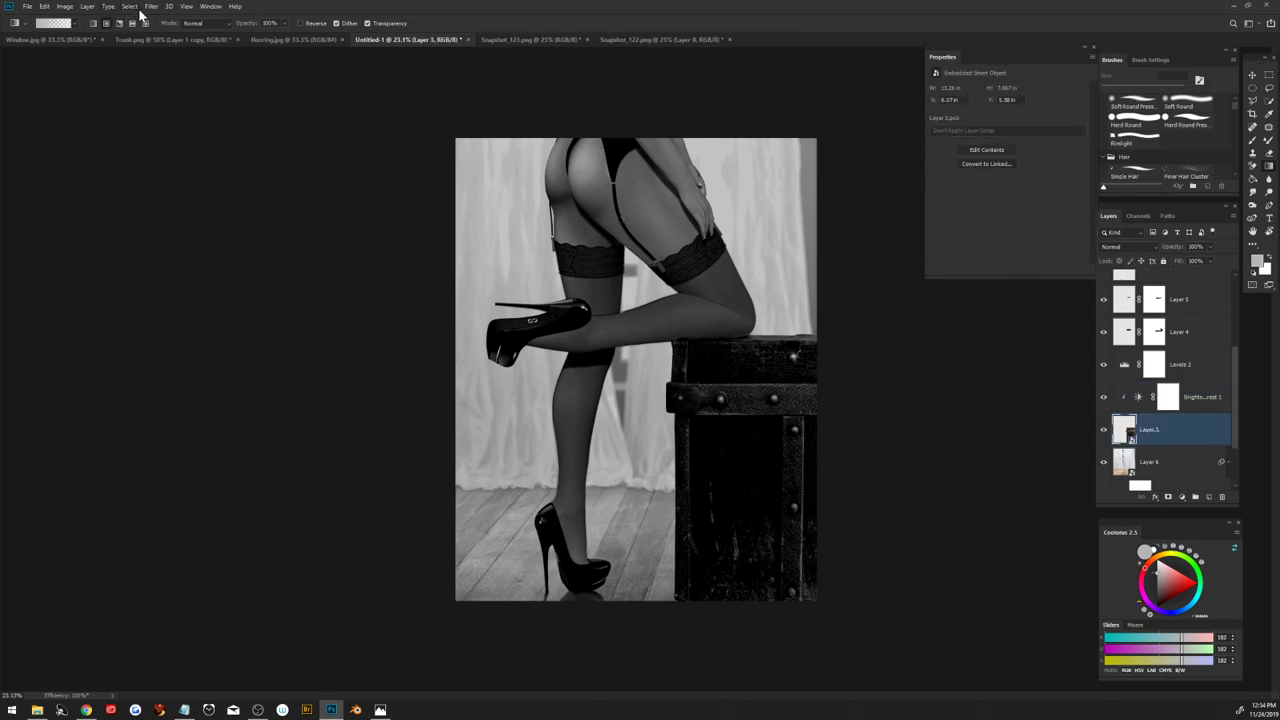
Step: Apply Surface Blur to Layer 3 with radius 14 pixels and threshold 16 levels
click(152, 7)
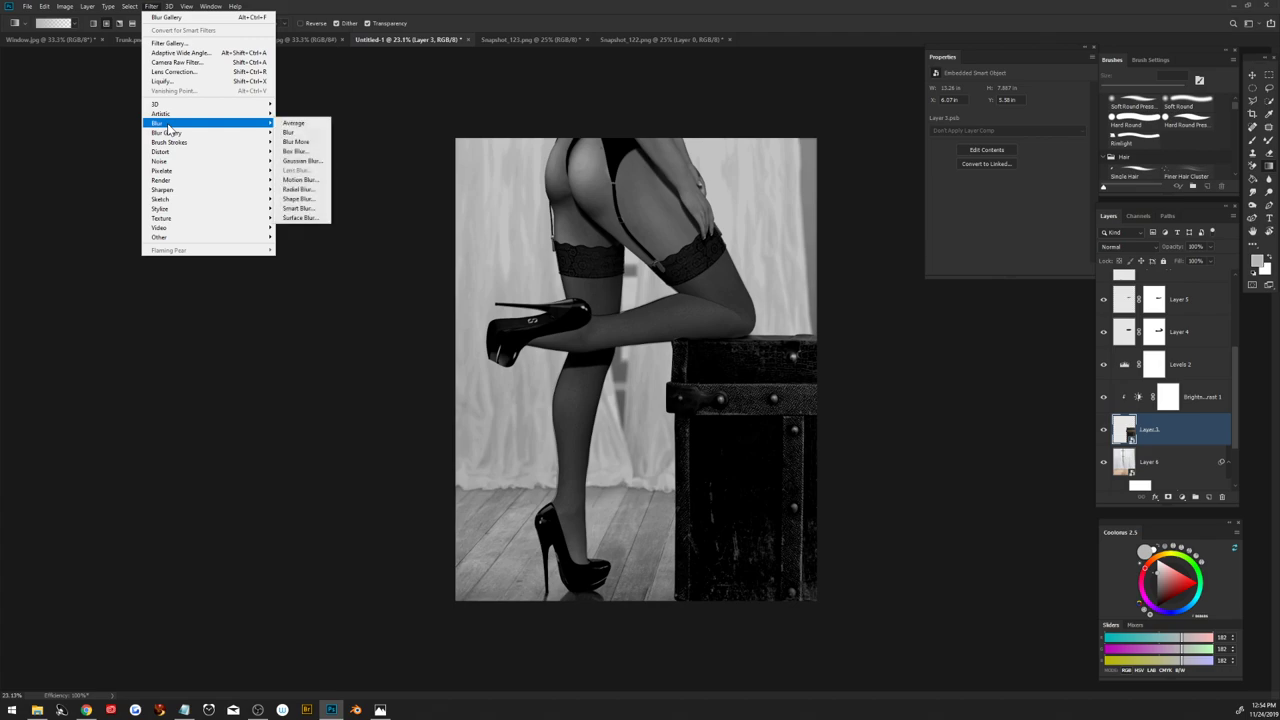
mouse_move(200, 113)
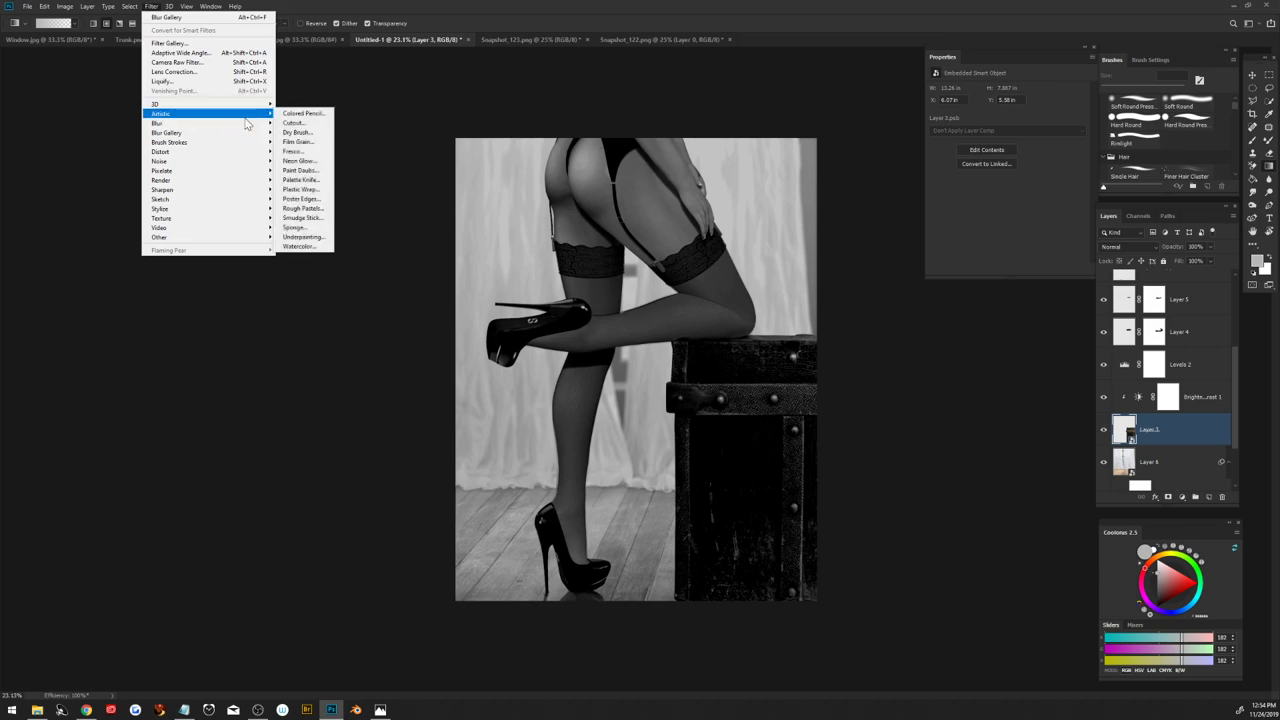
mouse_move(157, 123)
click(299, 218)
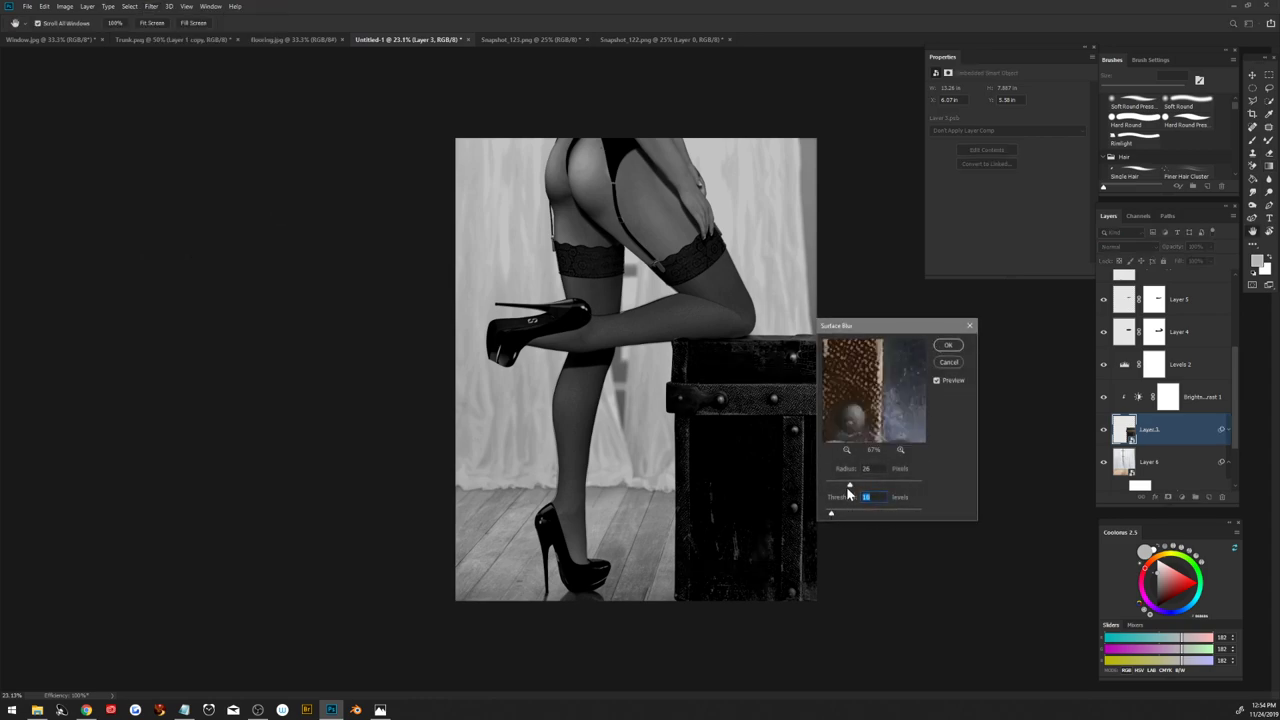
drag(849, 486, 840, 518)
drag(864, 323, 900, 327)
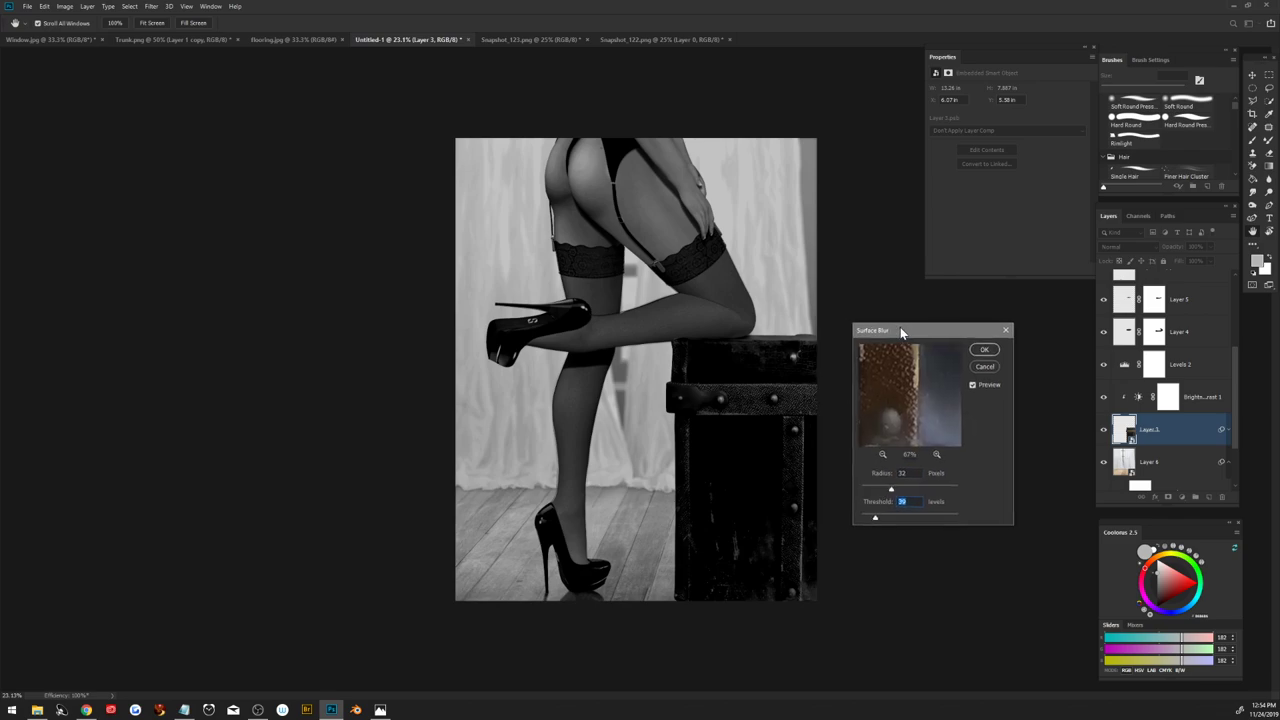
click(876, 488)
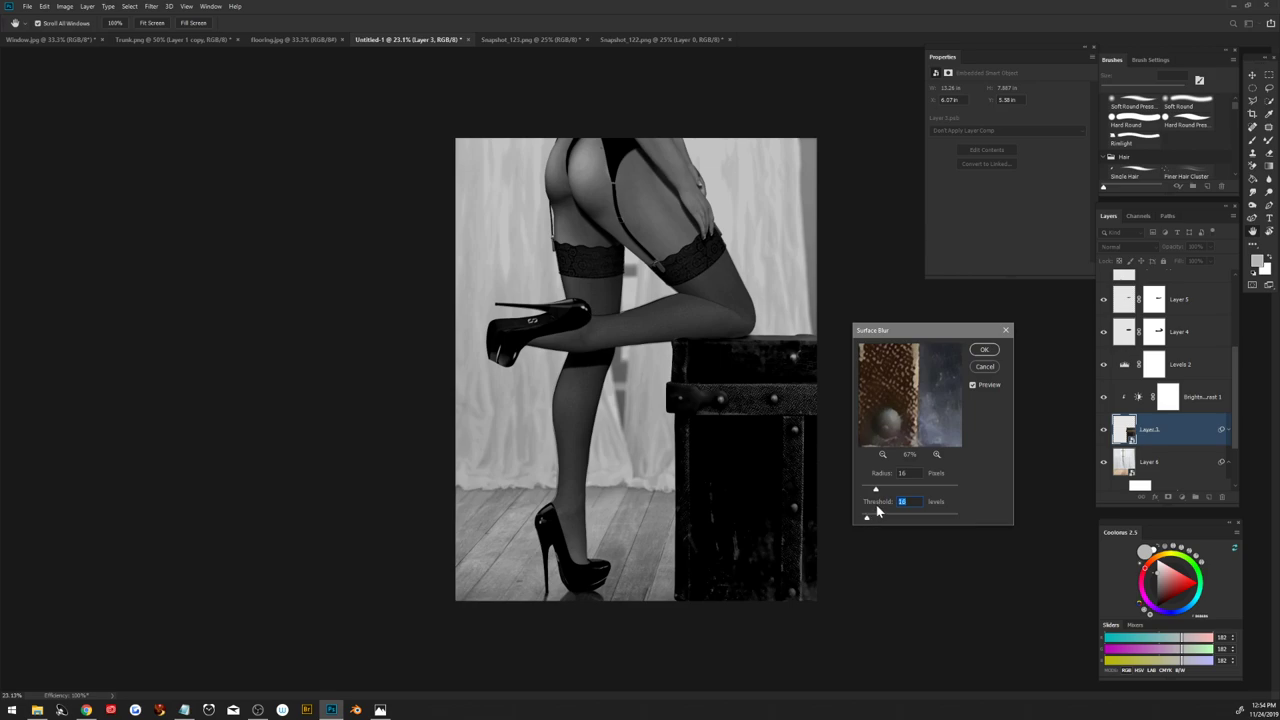
drag(876, 492, 874, 492)
click(973, 386)
click(983, 366)
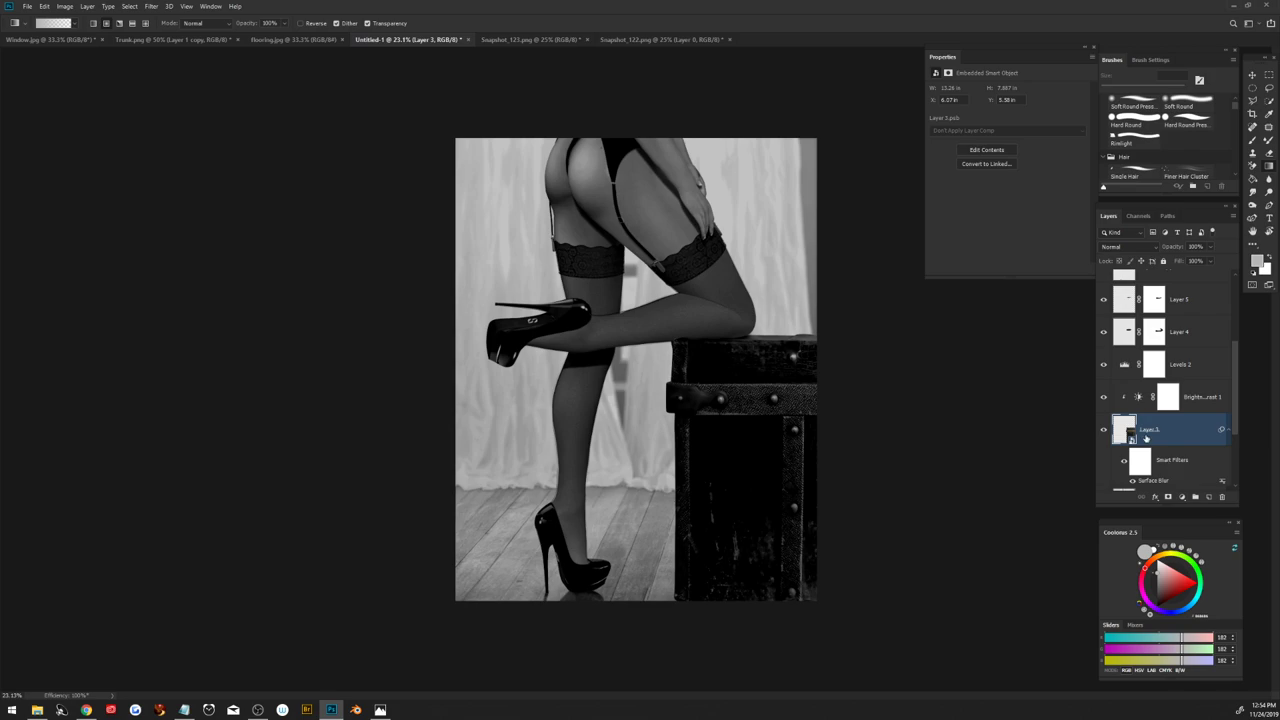
Step: Paint out the Surface Blur over the trunk top on its filter mask with a 676 px, 61% brush
click(1134, 464)
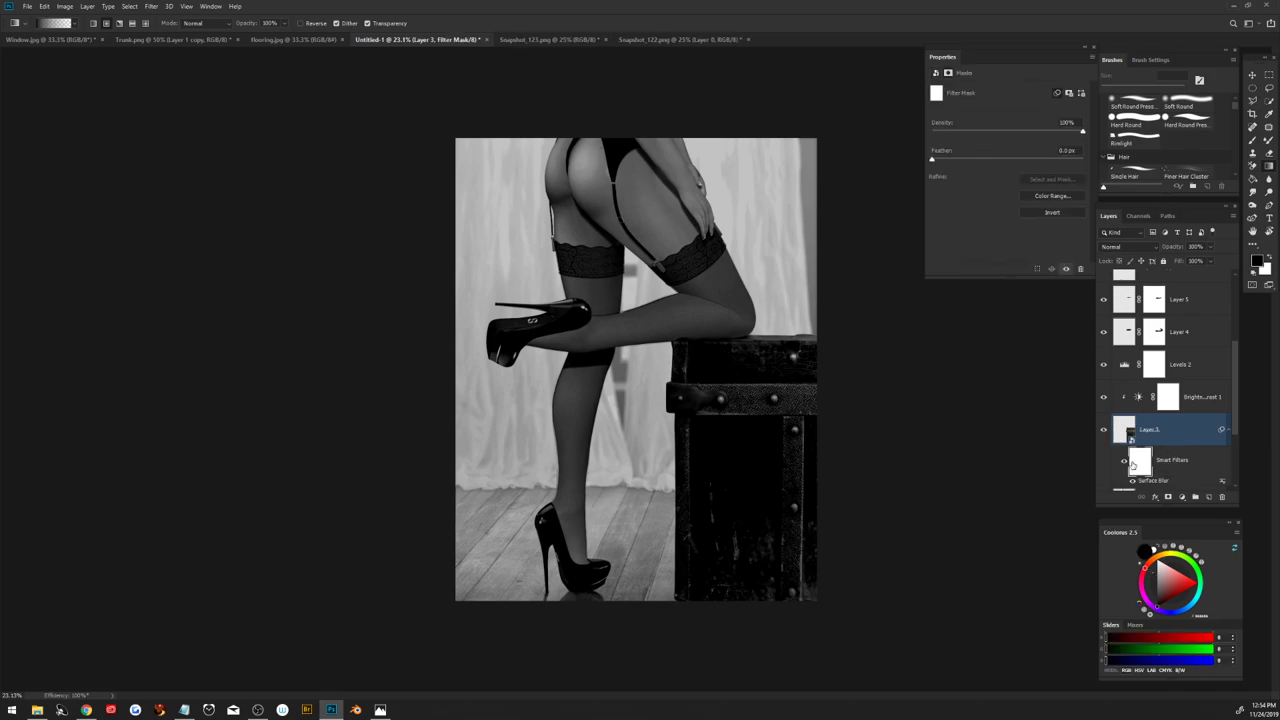
click(1253, 141)
drag(792, 400, 829, 380)
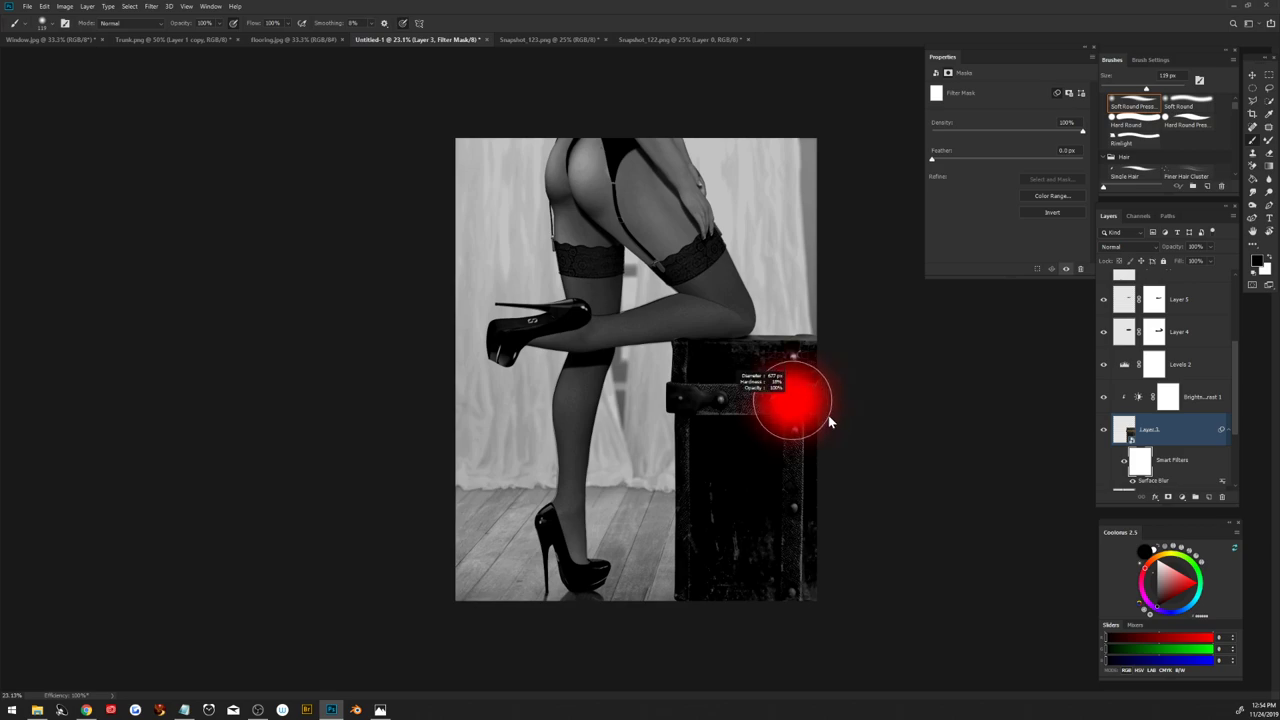
key(6)
key(1)
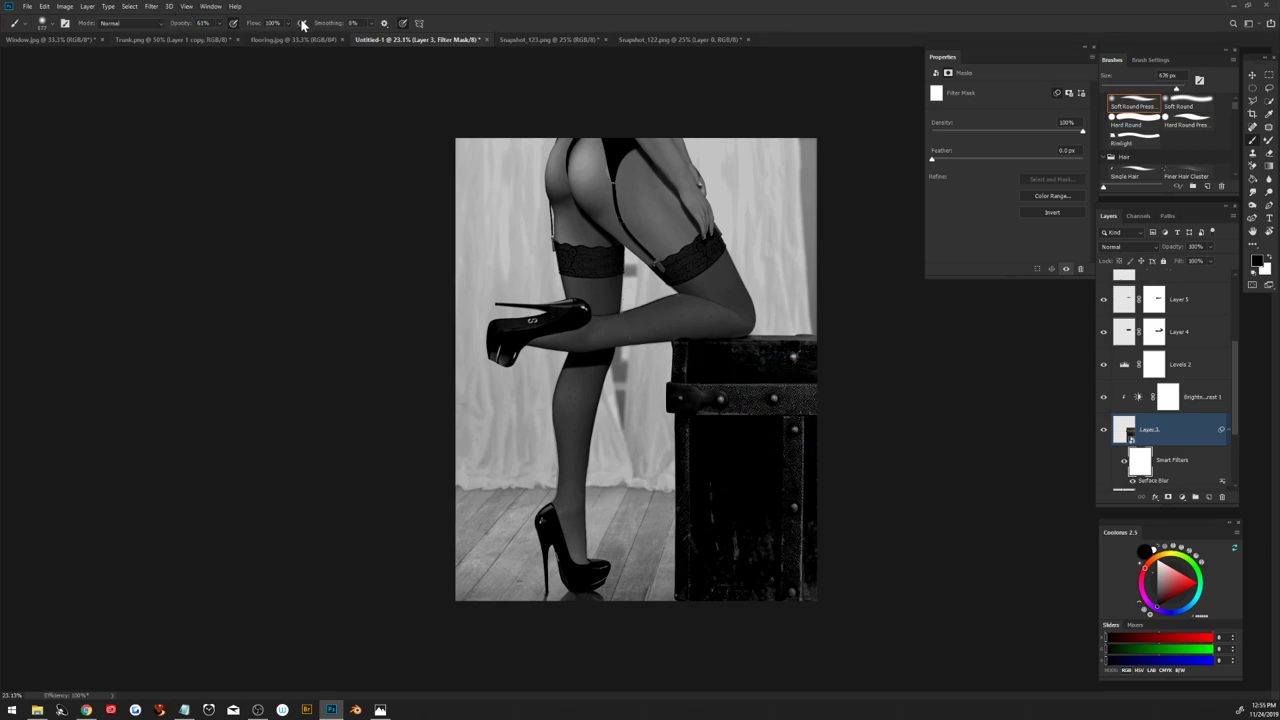
mouse_move(755, 365)
mouse_down()
mouse_move(808, 480)
mouse_move(808, 594)
mouse_move(814, 423)
mouse_move(686, 370)
mouse_move(700, 499)
mouse_move(687, 501)
mouse_move(703, 463)
mouse_move(710, 614)
mouse_up()
Step: Soften the Smart Filters mask with a 2.5 px Gaussian Blur
click(151, 6)
mouse_move(160, 123)
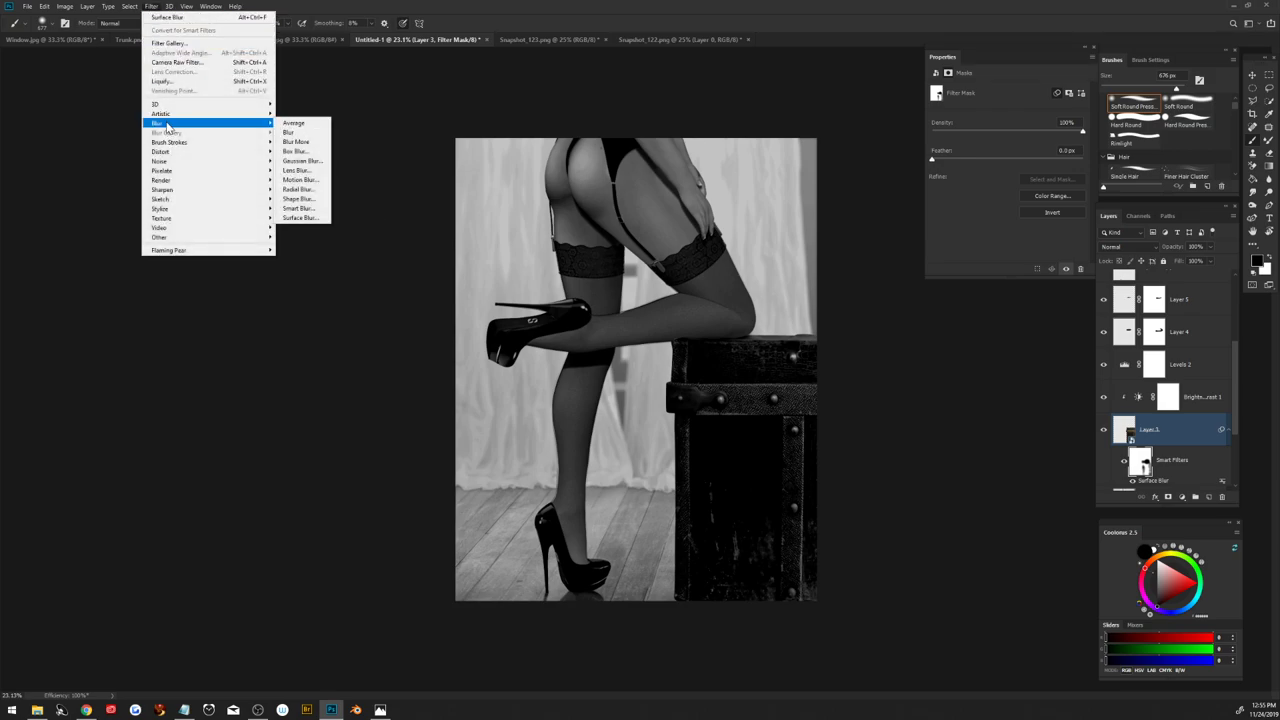
click(293, 163)
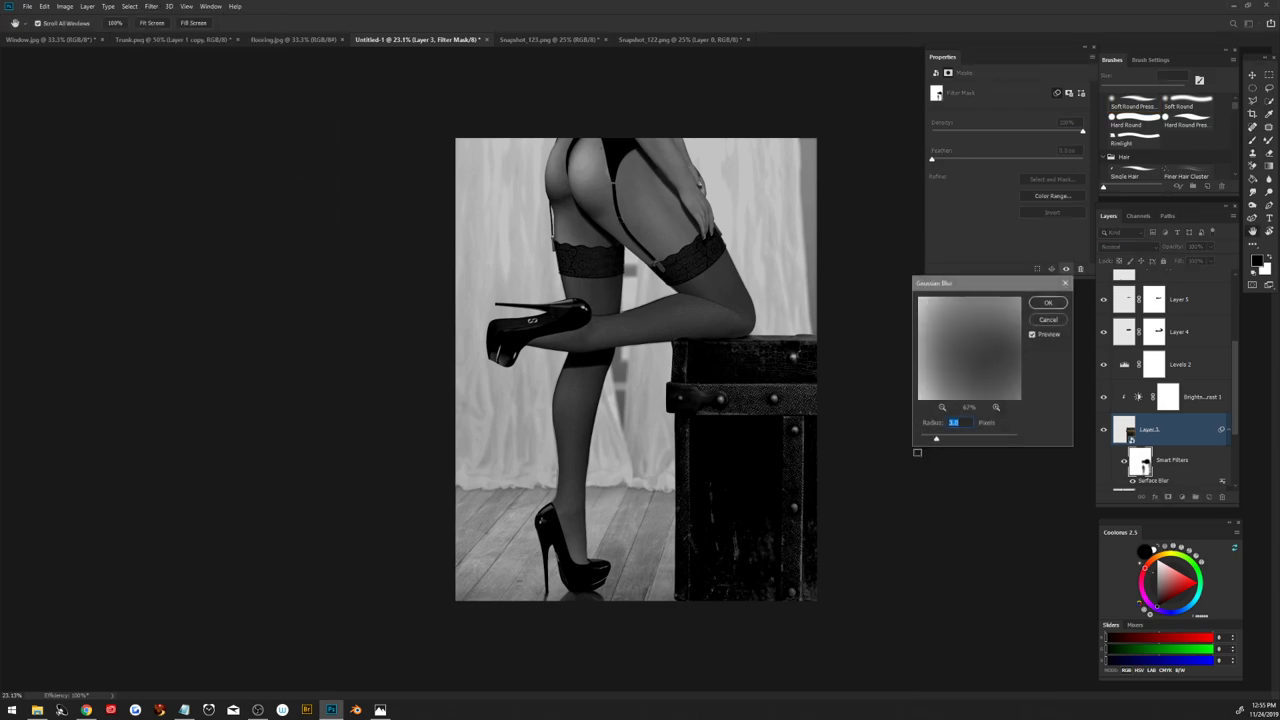
mouse_move(934, 438)
mouse_down()
mouse_move(972, 441)
mouse_move(931, 445)
mouse_up()
click(1048, 303)
key(b)
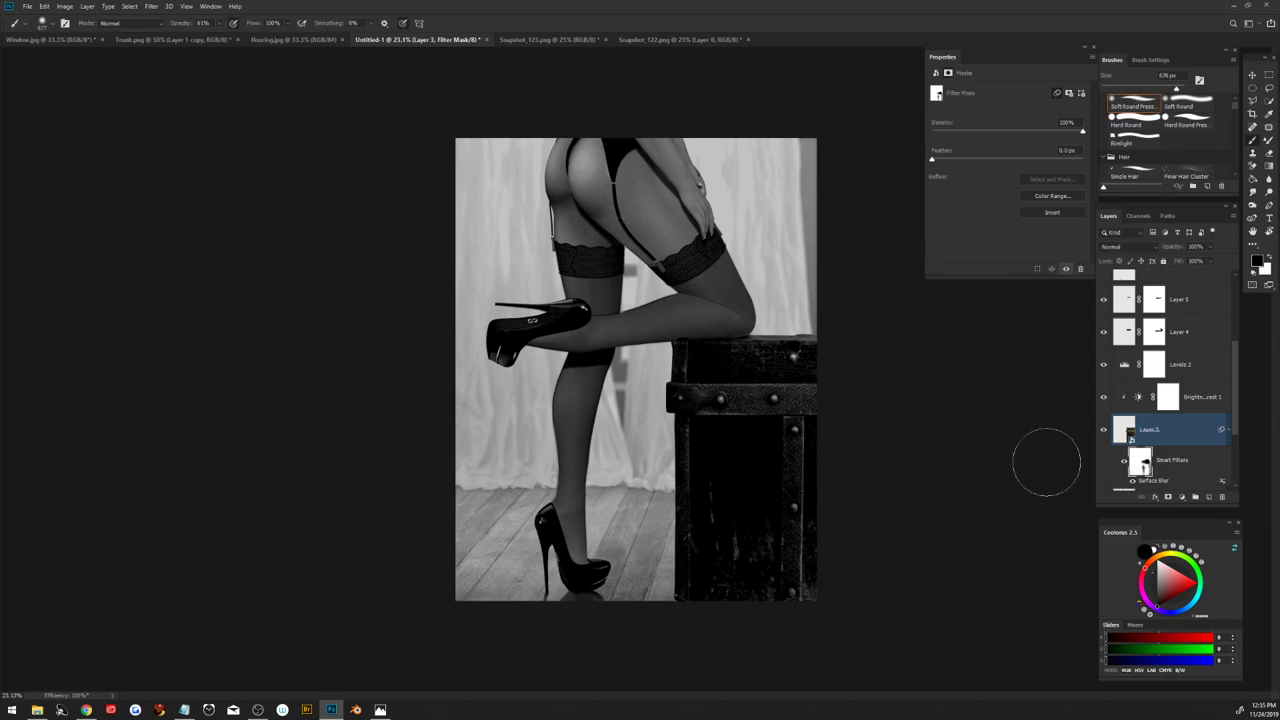
key(ctrl+minus)
scroll(768, 494, down, 3)
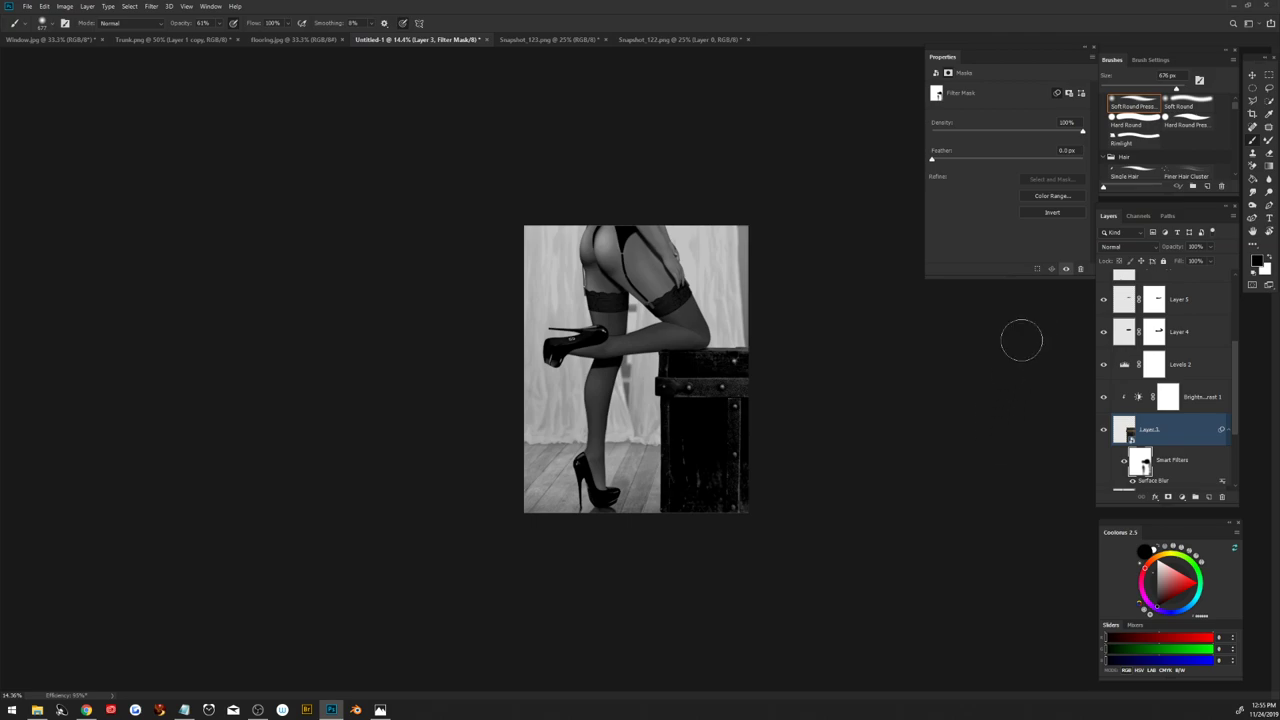
Step: Convert Layer 3 and its Brightness/Contrast 1 adjustment into one smart object, then fit the image to the window
click(1181, 436)
key(alt+bracketright)
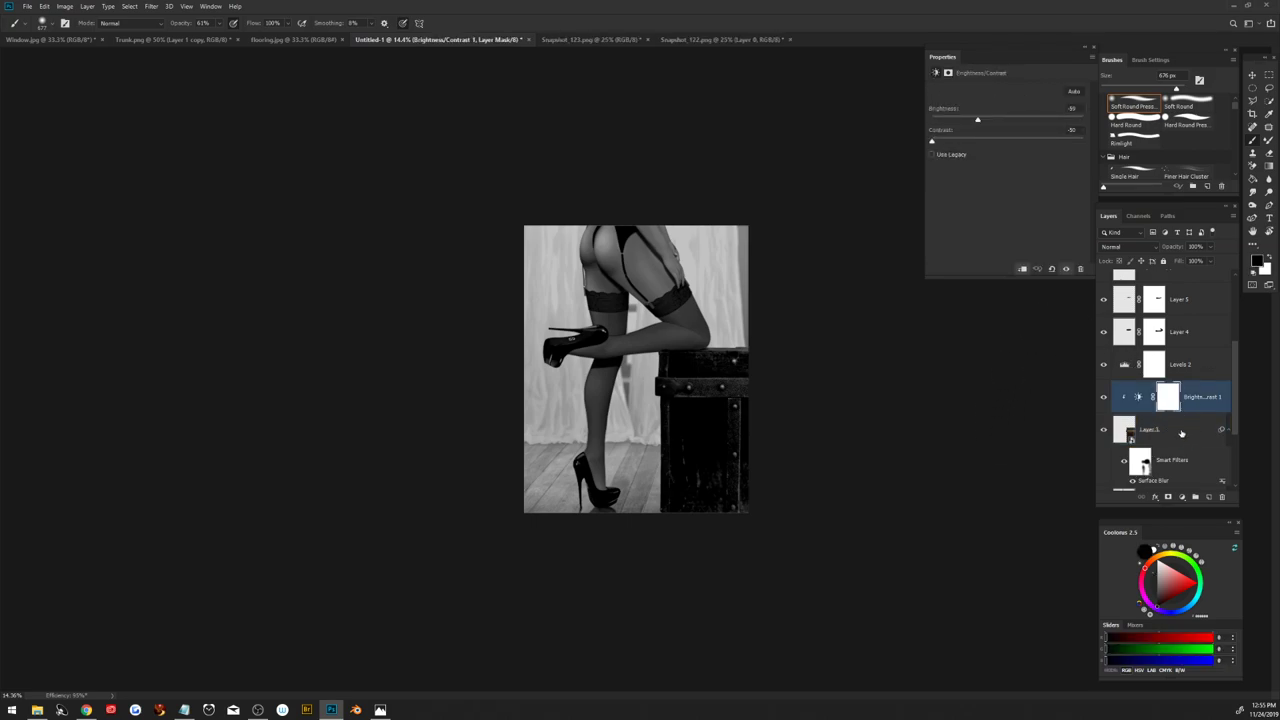
shift+click(1181, 436)
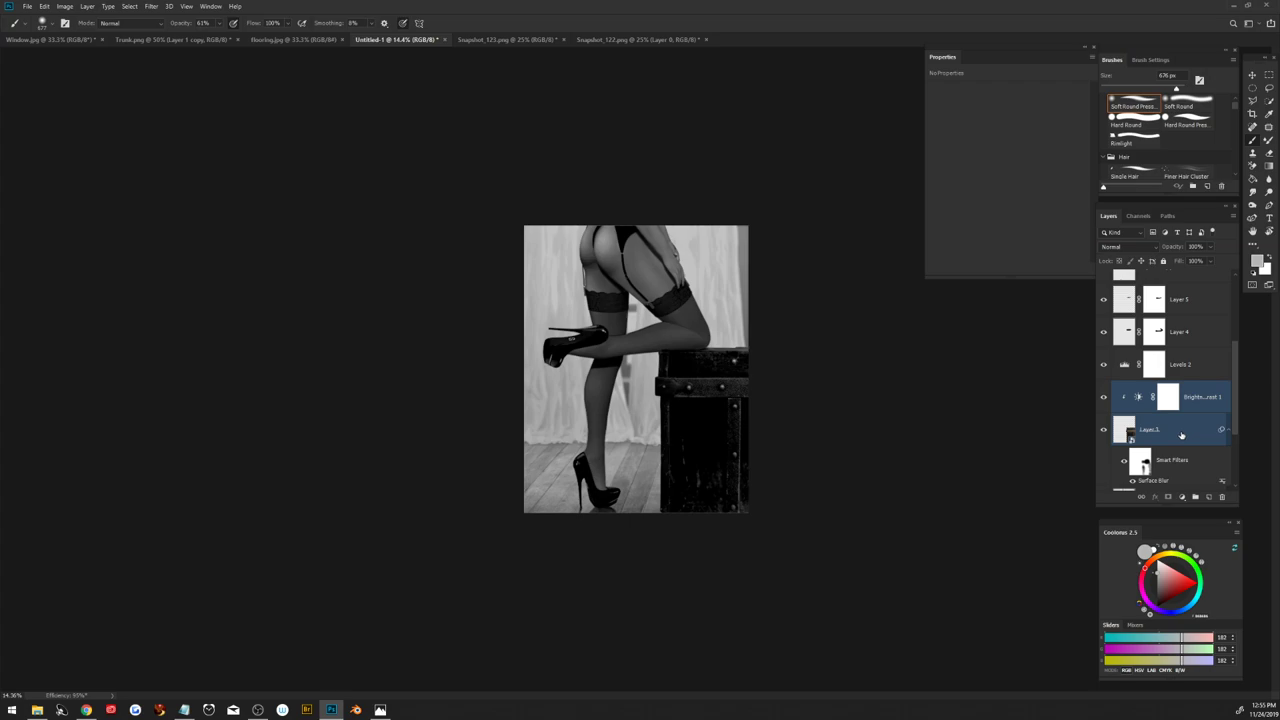
right_click(1181, 436)
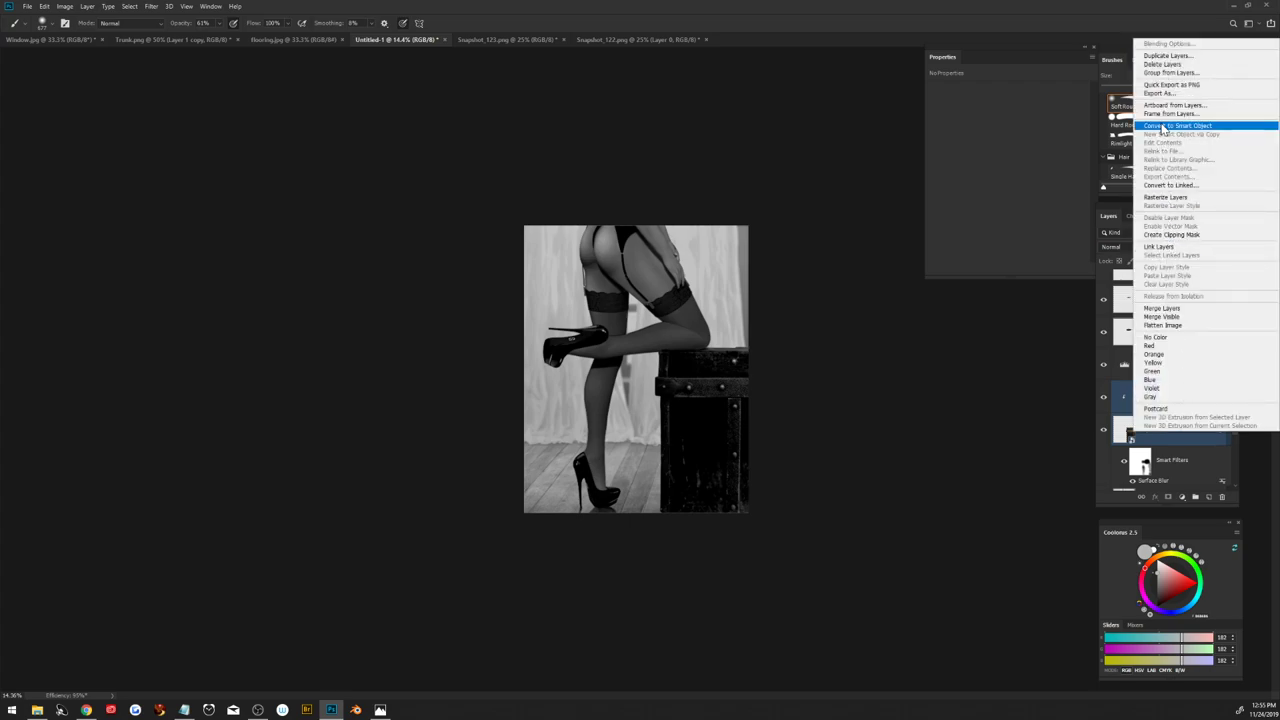
click(1162, 126)
key(ctrl+plus)
key(ctrl+plus)
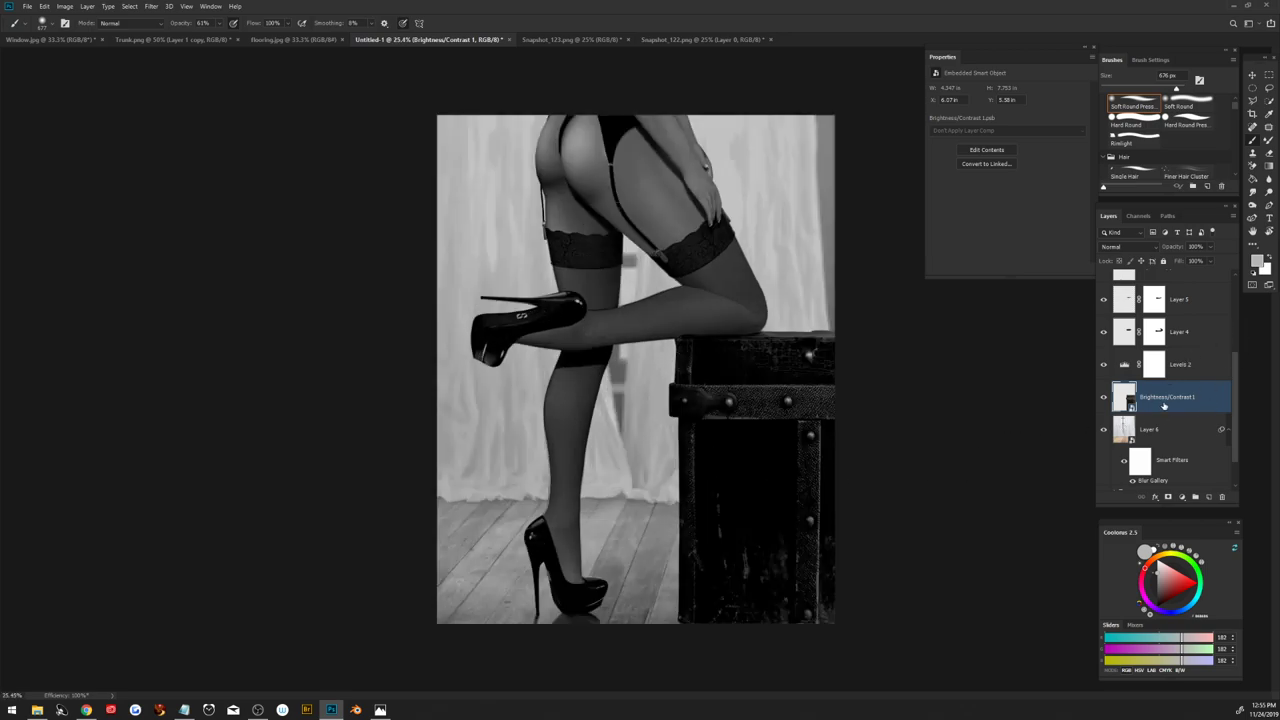
click(151, 6)
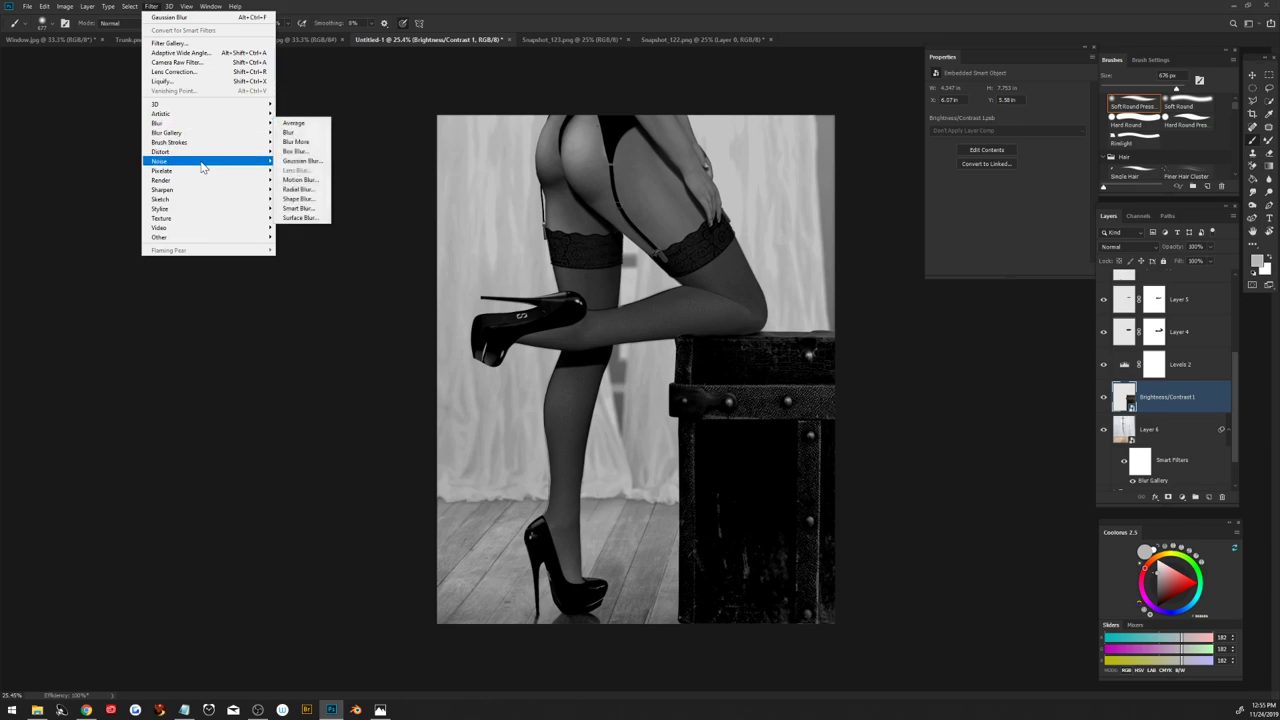
mouse_move(205, 132)
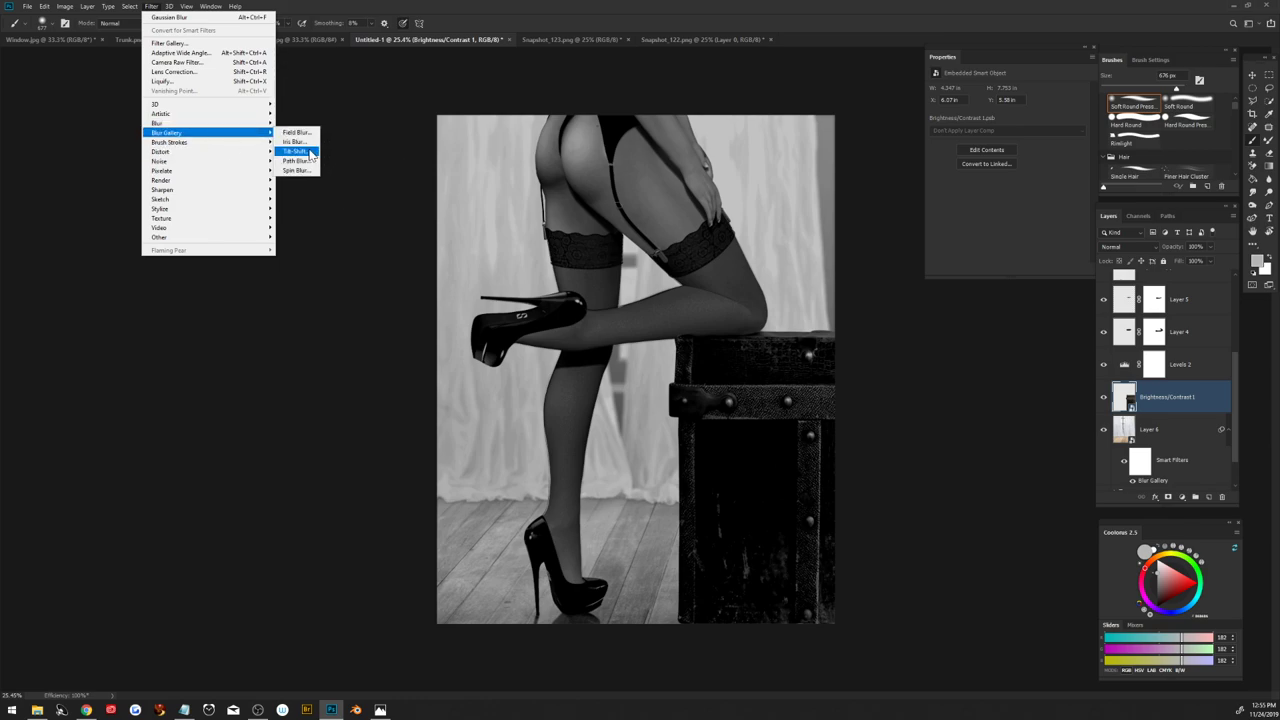
Step: Apply a 7 px Tilt-Shift blur with the focus band tilted steeply along the legs and a wider fade
key(Tab)
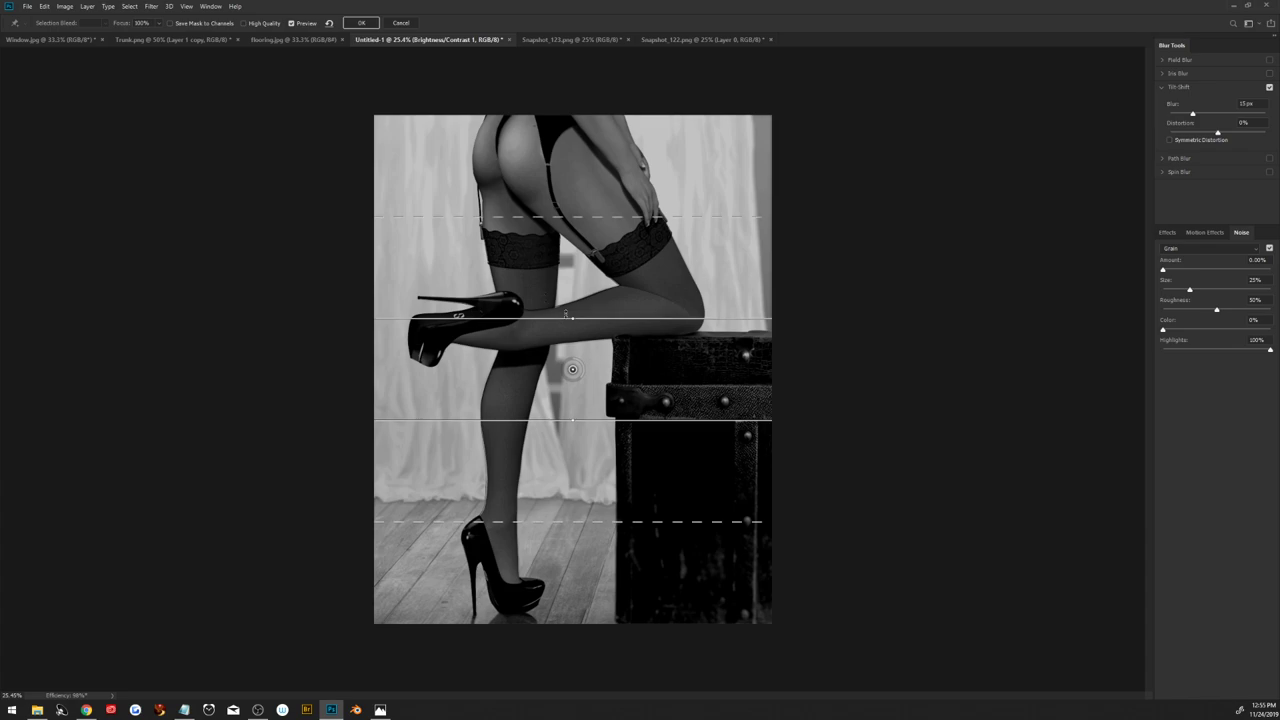
mouse_move(570, 318)
mouse_down()
mouse_move(594, 372)
mouse_move(757, 540)
mouse_move(627, 456)
mouse_up()
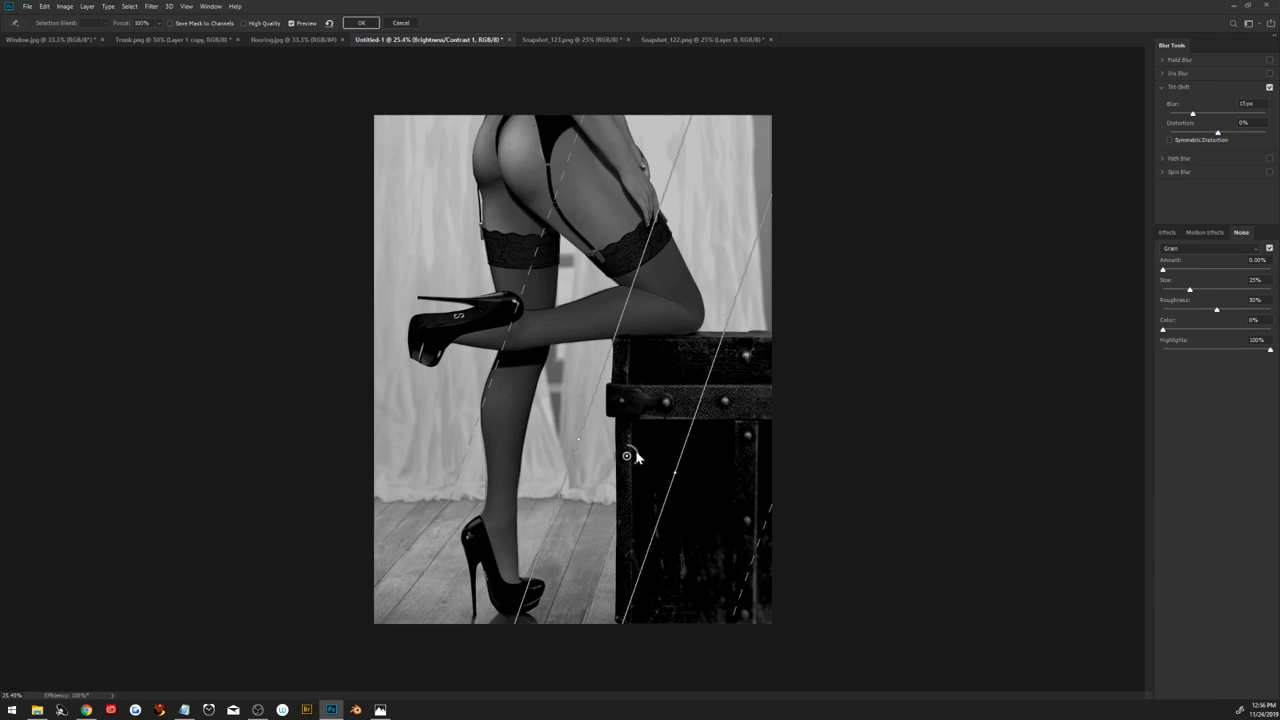
drag(627, 456, 581, 418)
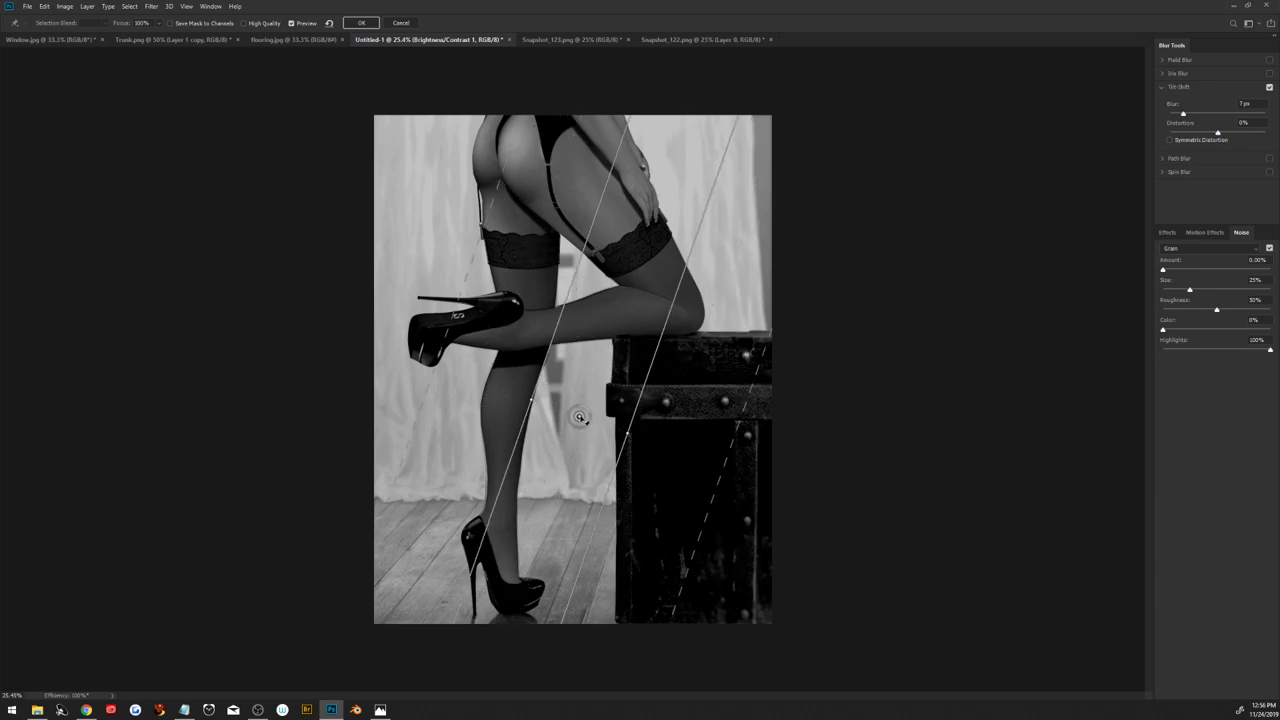
drag(732, 426, 748, 432)
drag(638, 420, 590, 415)
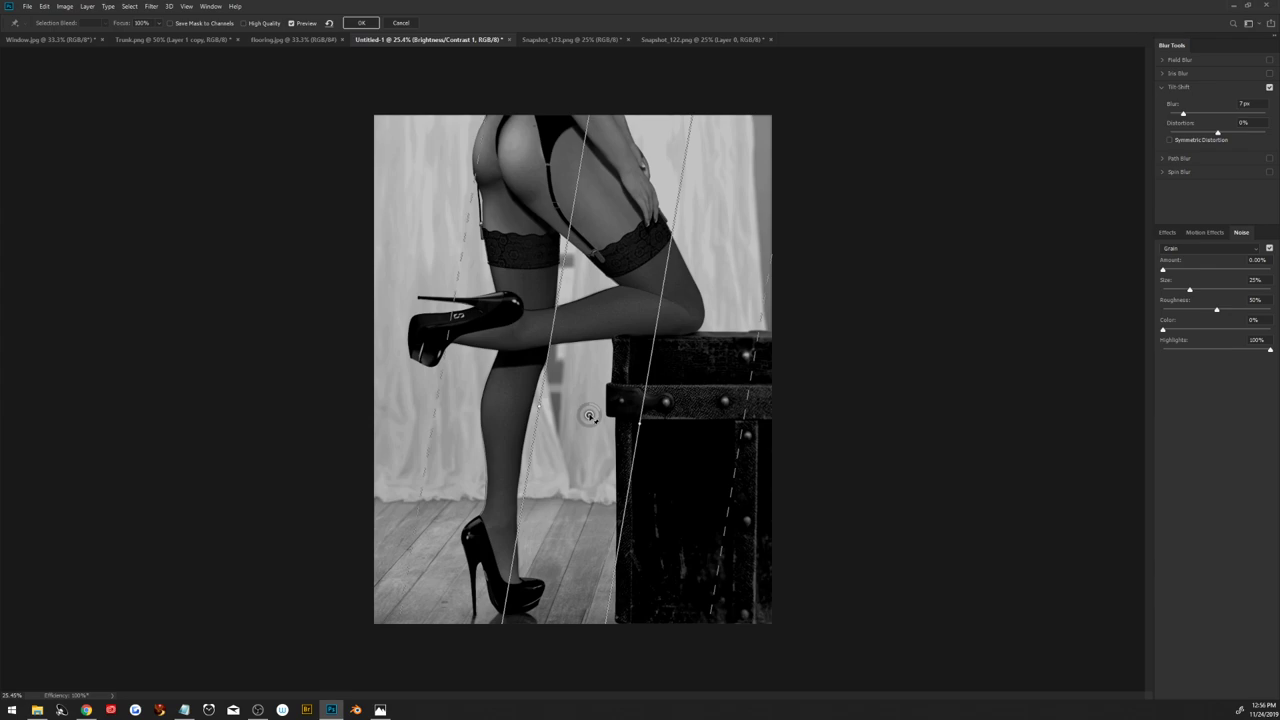
drag(742, 455, 830, 479)
click(365, 23)
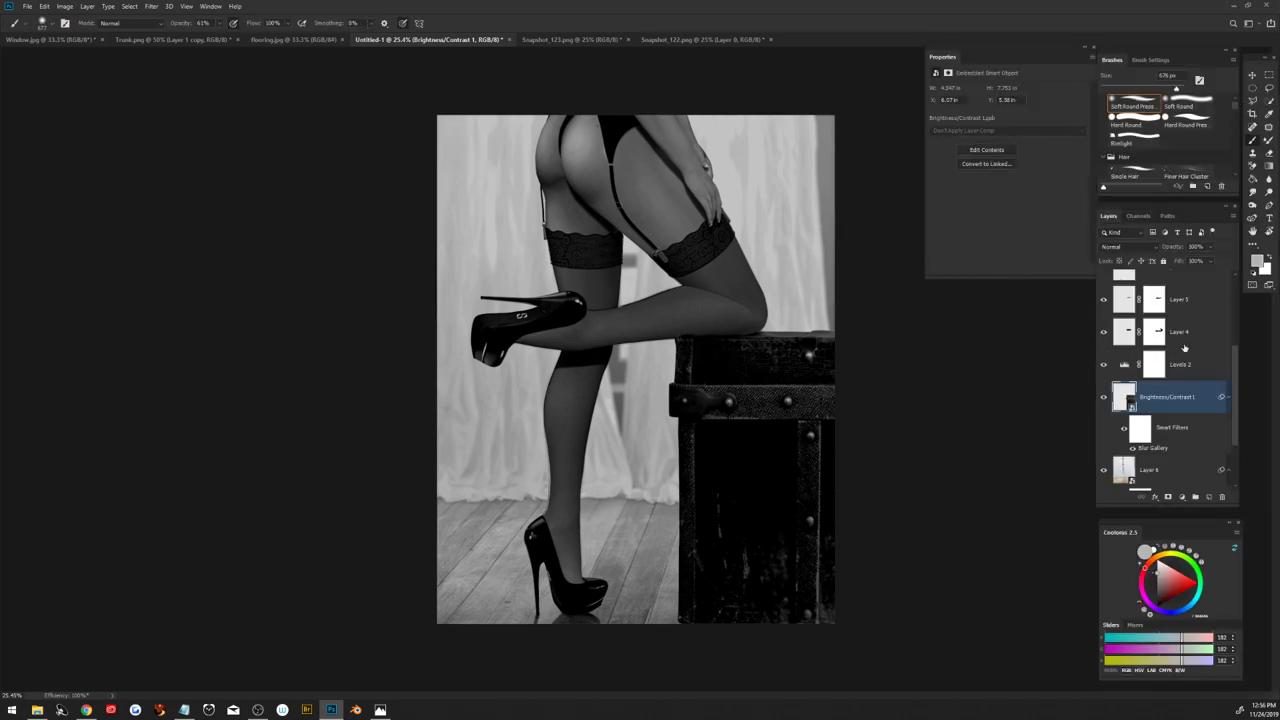
Step: Target the Levels 2 mask with white as foreground, ready to add a fill or adjustment layer
drag(1233, 370, 1238, 292)
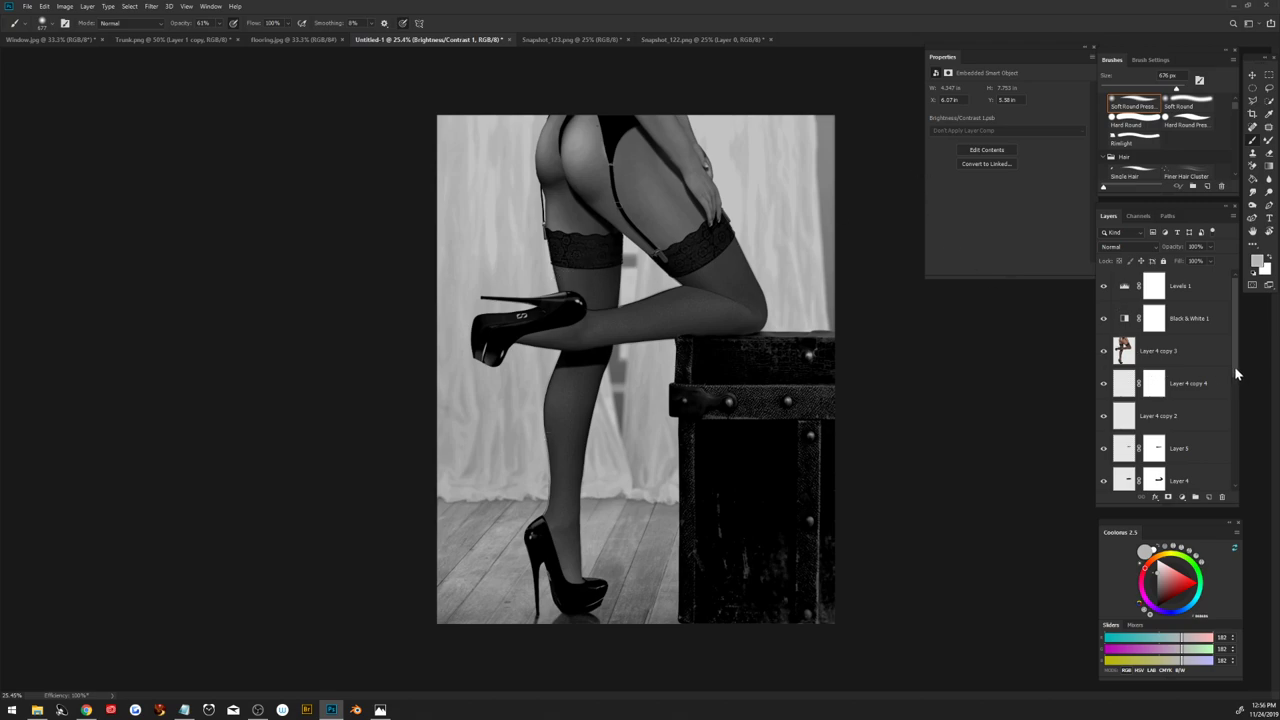
drag(1236, 376, 1236, 440)
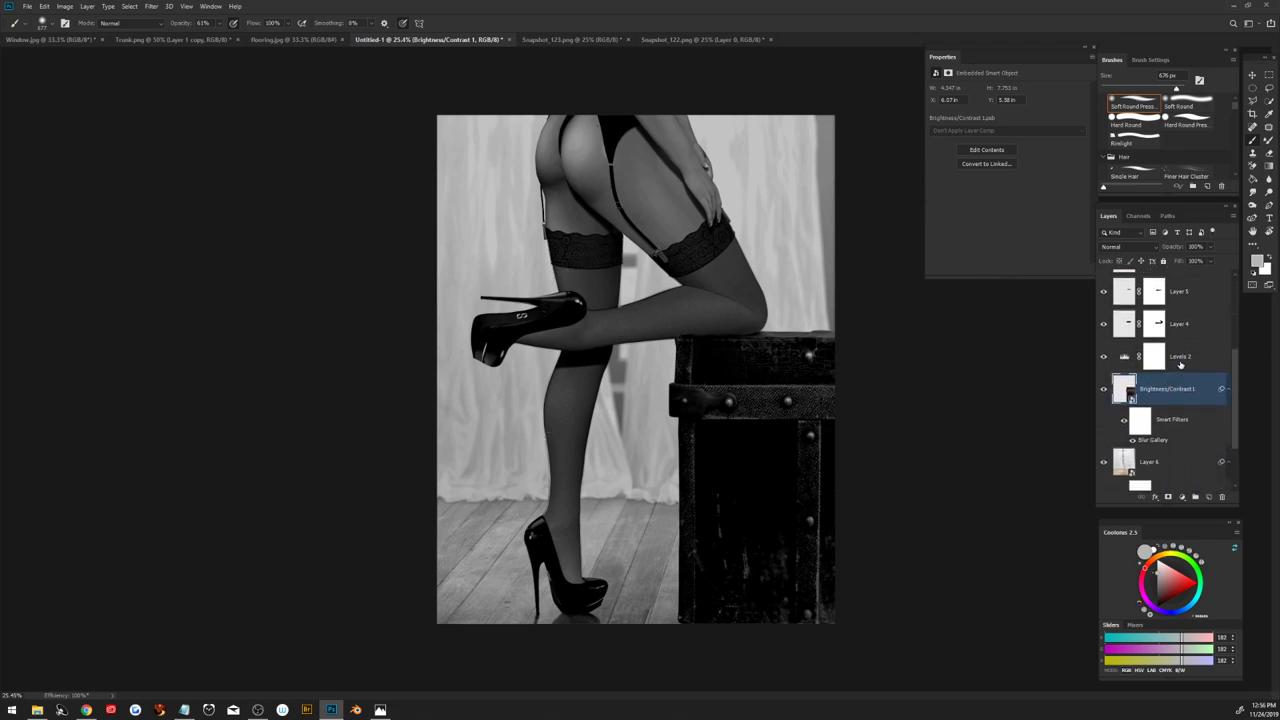
click(1180, 360)
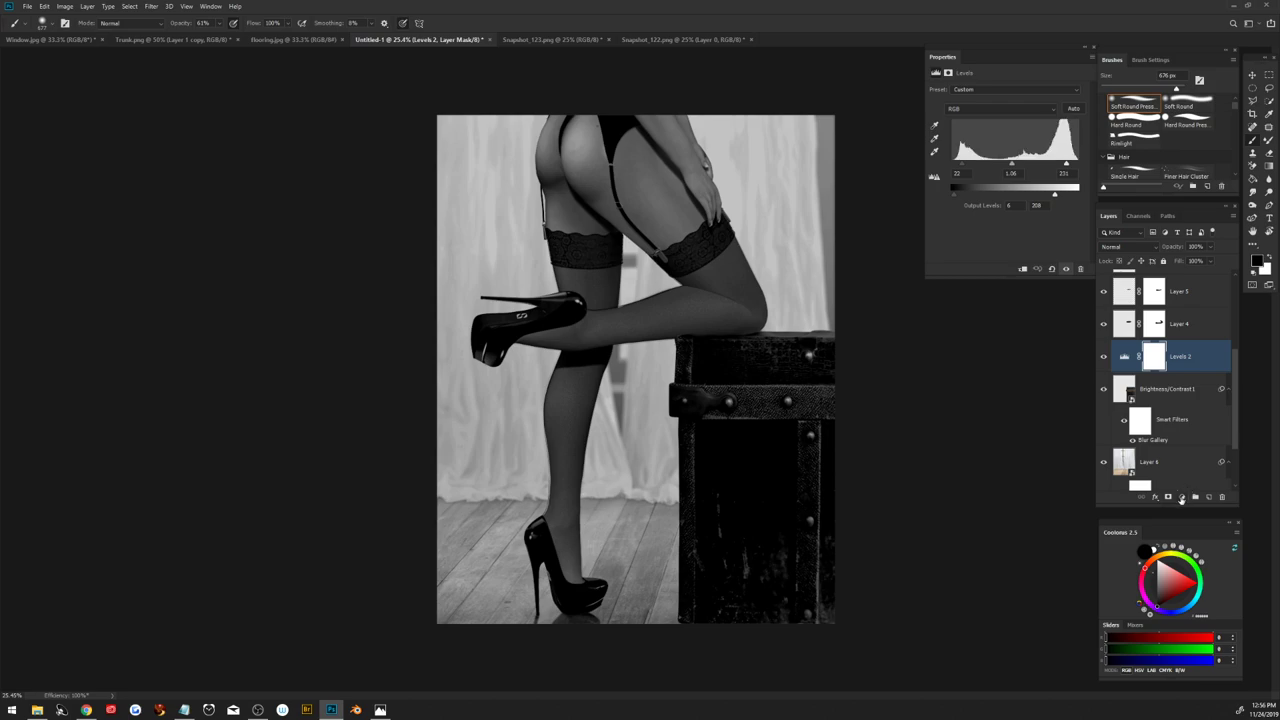
click(1181, 497)
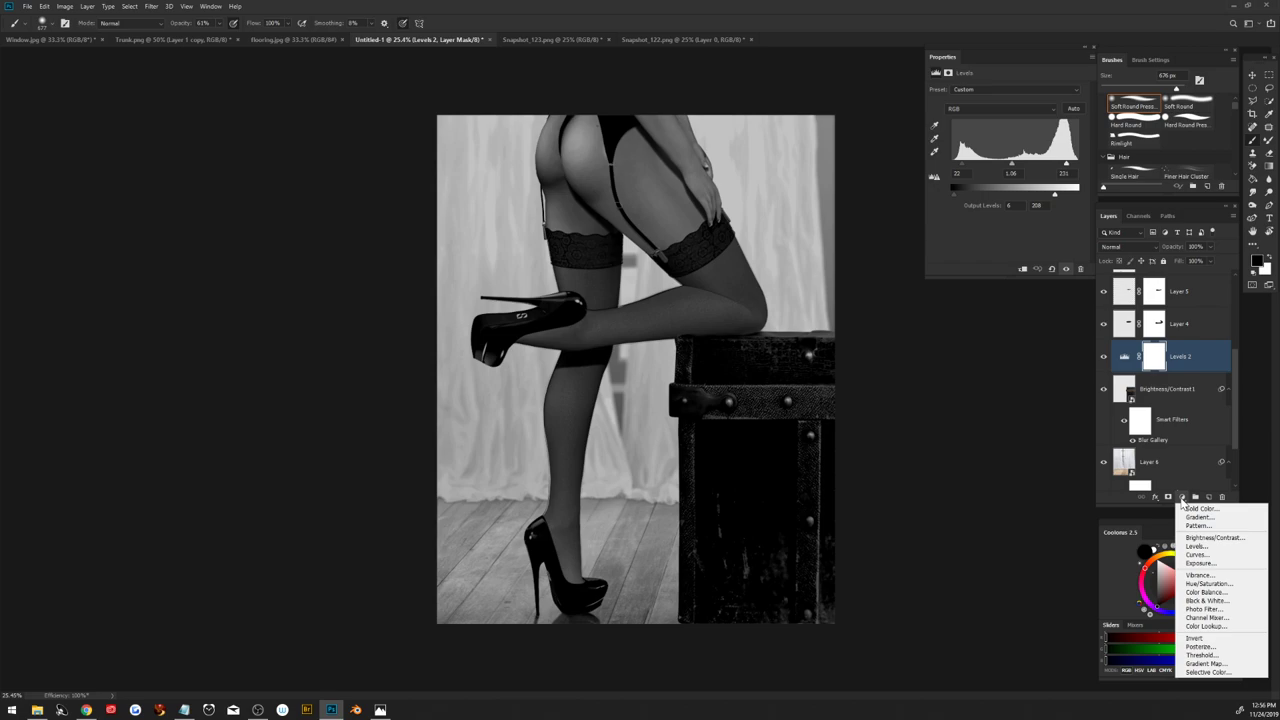
click(994, 349)
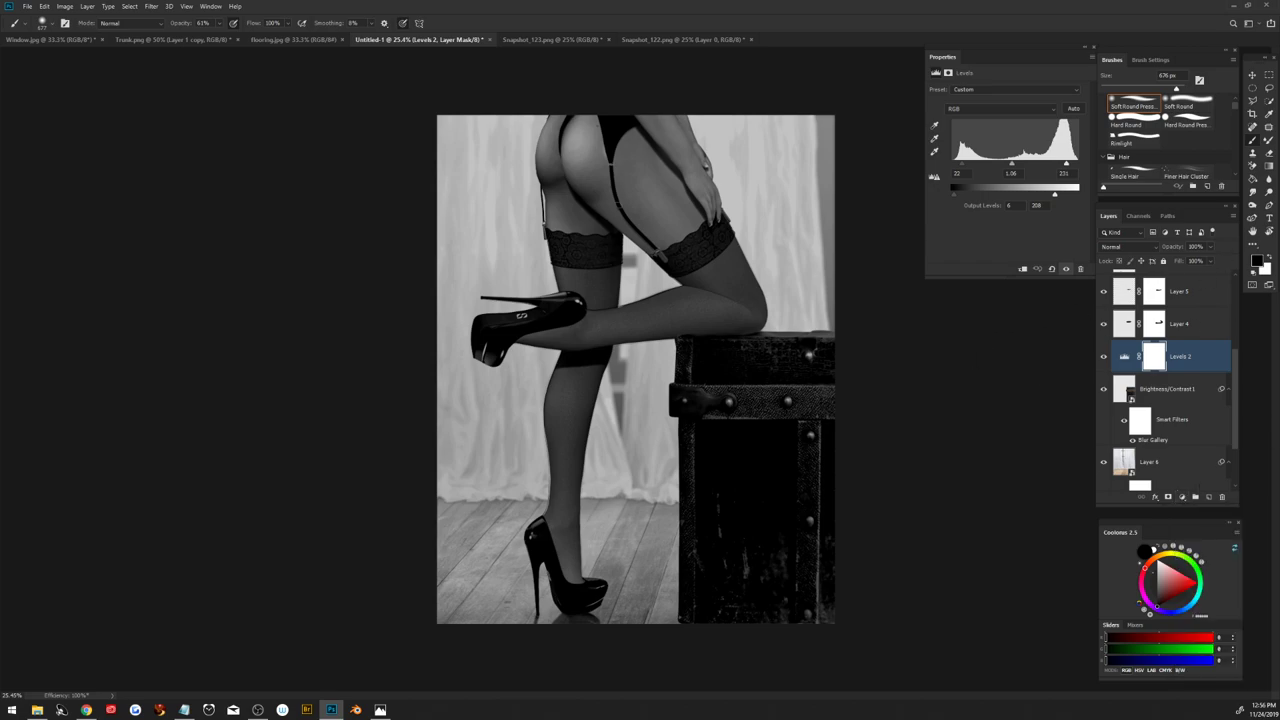
click(1269, 257)
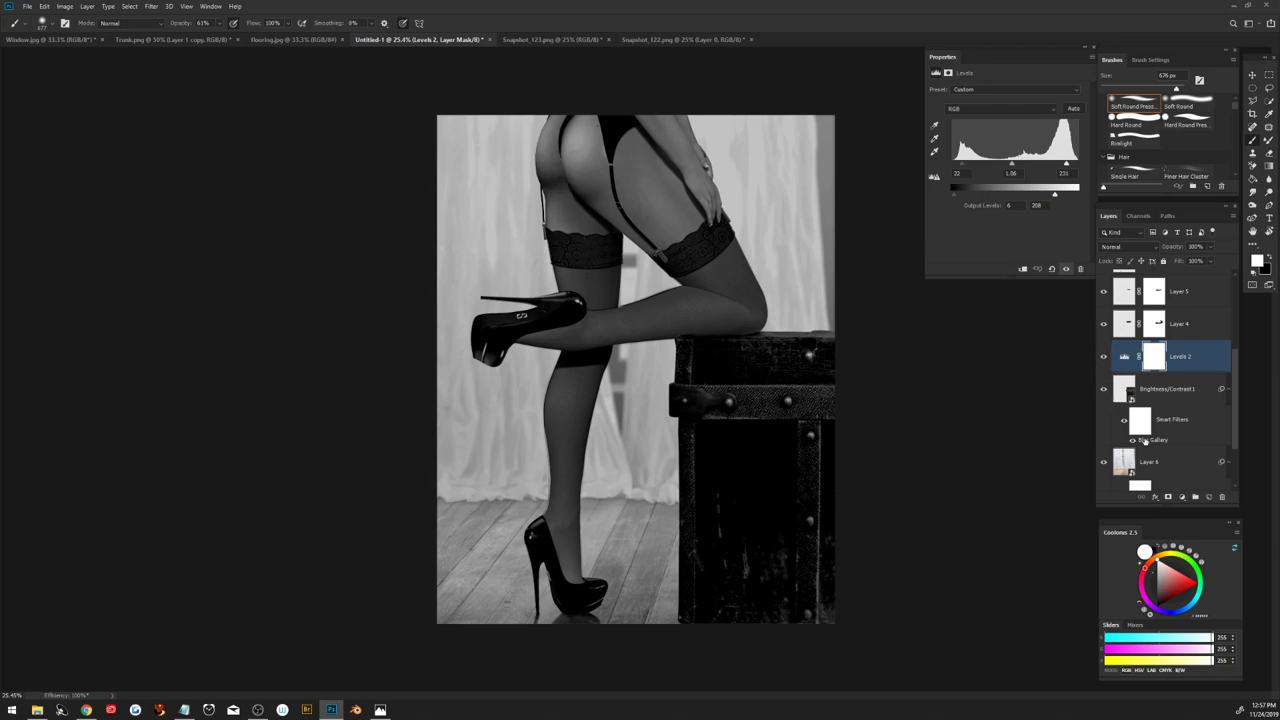
click(1183, 497)
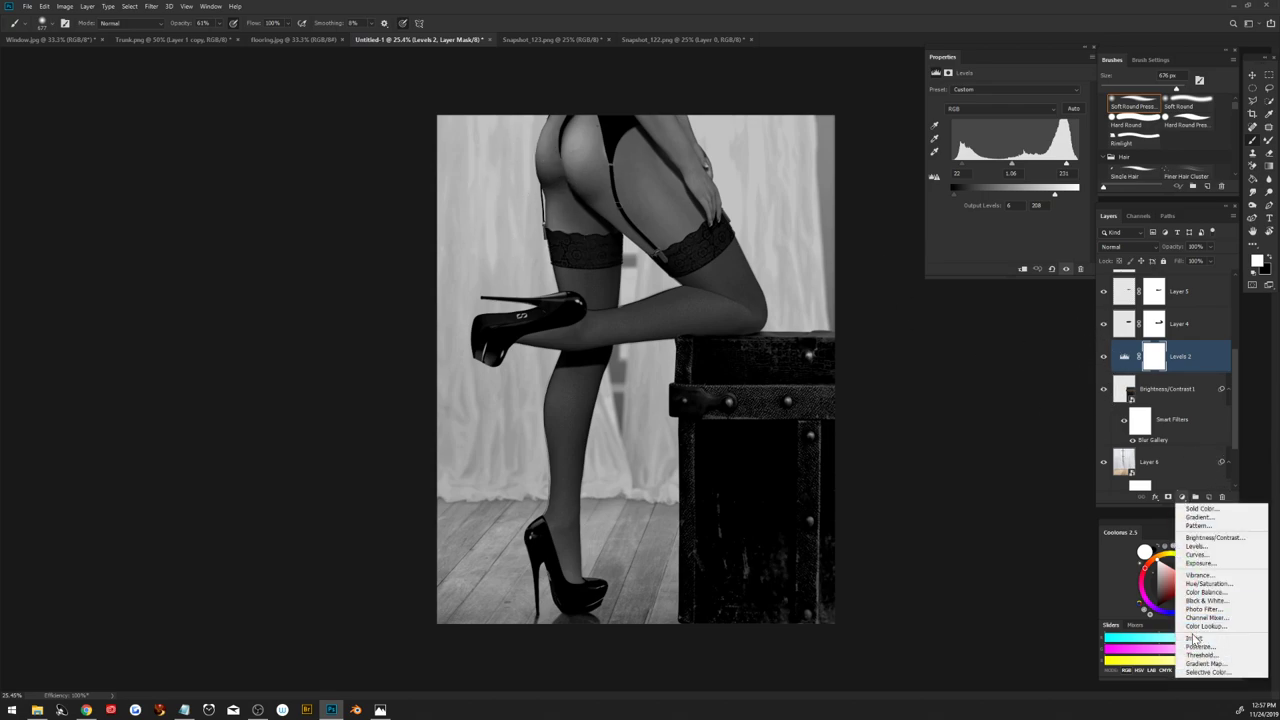
Step: Add a Radial gradient fill at 191% scale, positioned over the image
click(1200, 517)
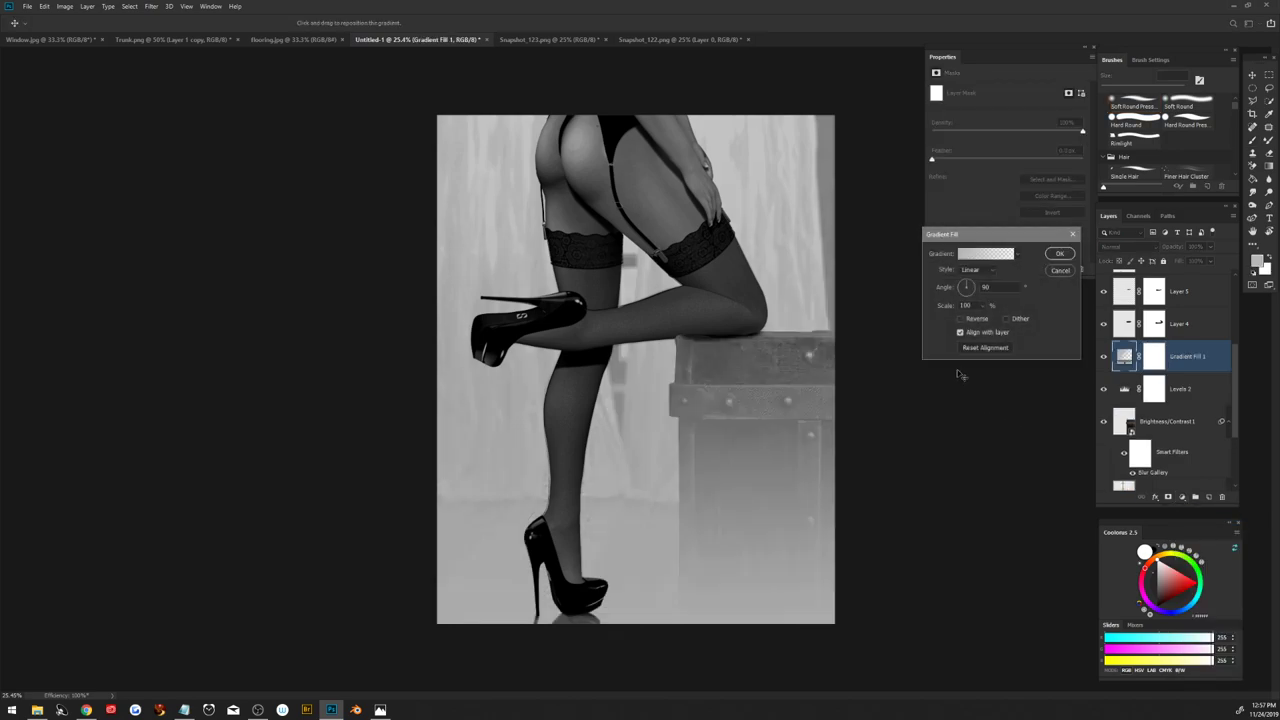
click(971, 270)
click(968, 286)
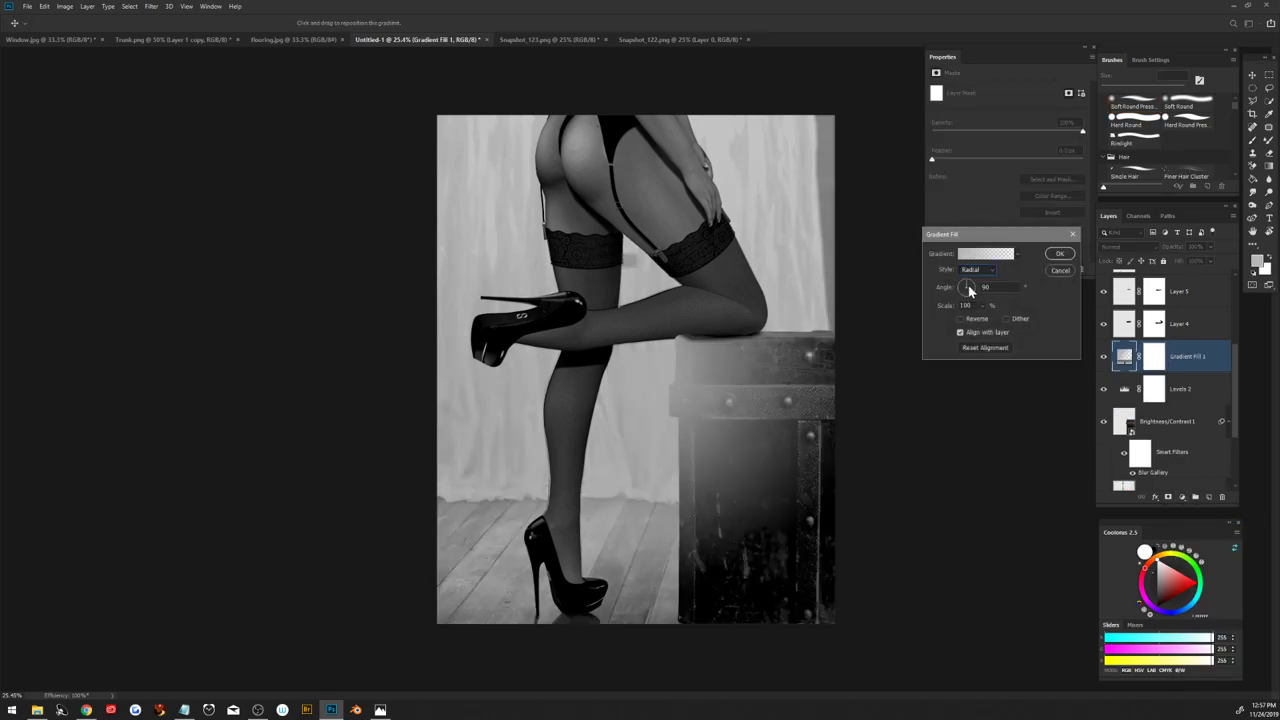
drag(946, 305, 990, 311)
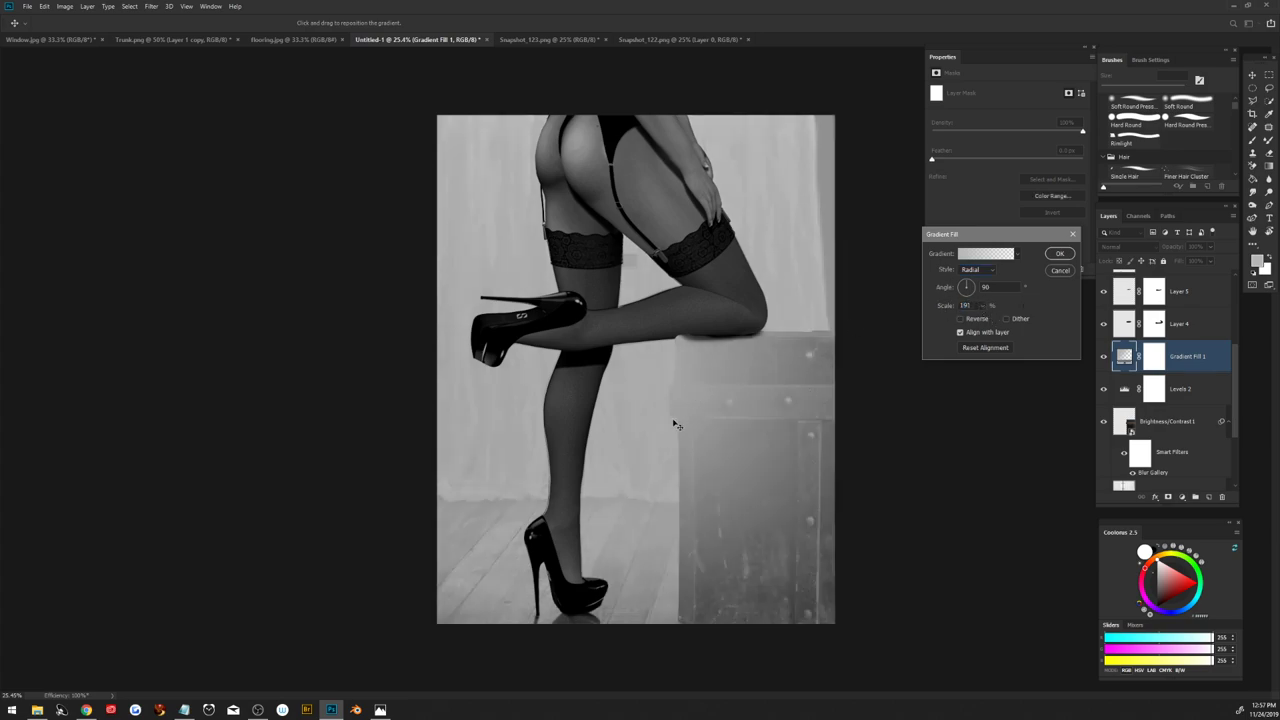
drag(674, 423, 624, 313)
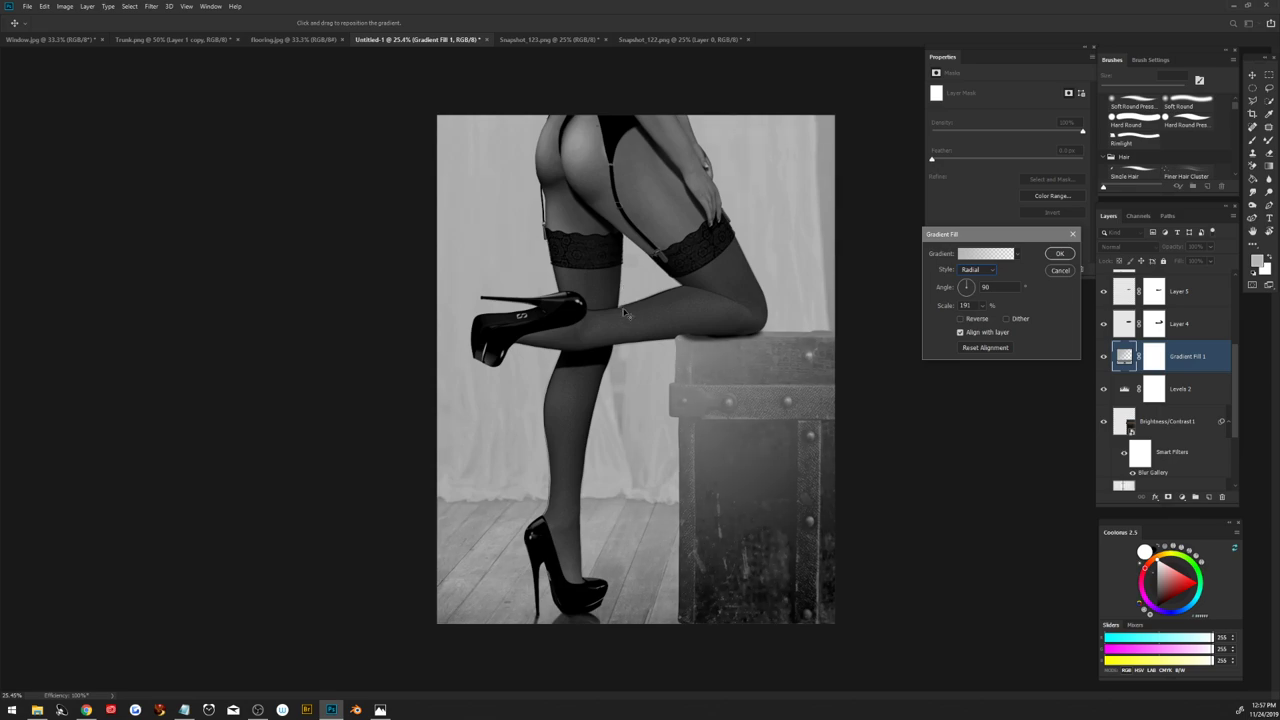
click(1059, 254)
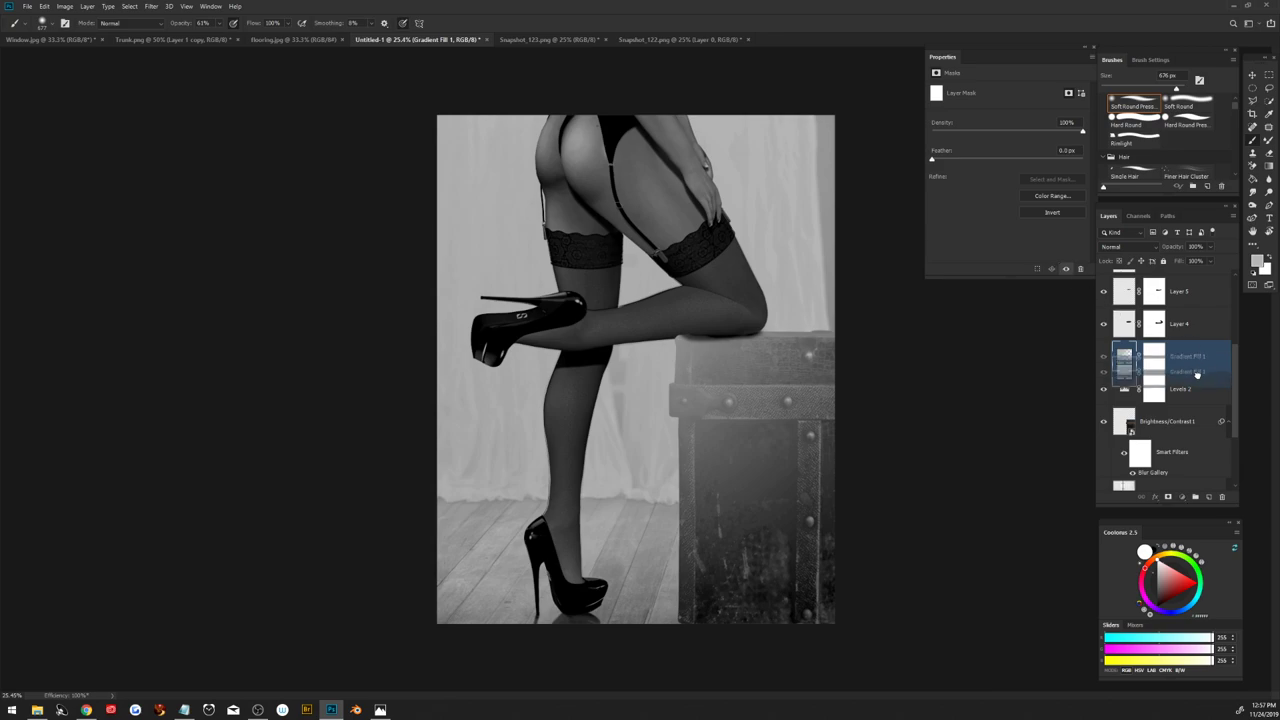
Step: Move Gradient Fill 1 below Brightness/Contrast 1 and set its blend mode to Overlay
scroll(1195, 365, down, 2)
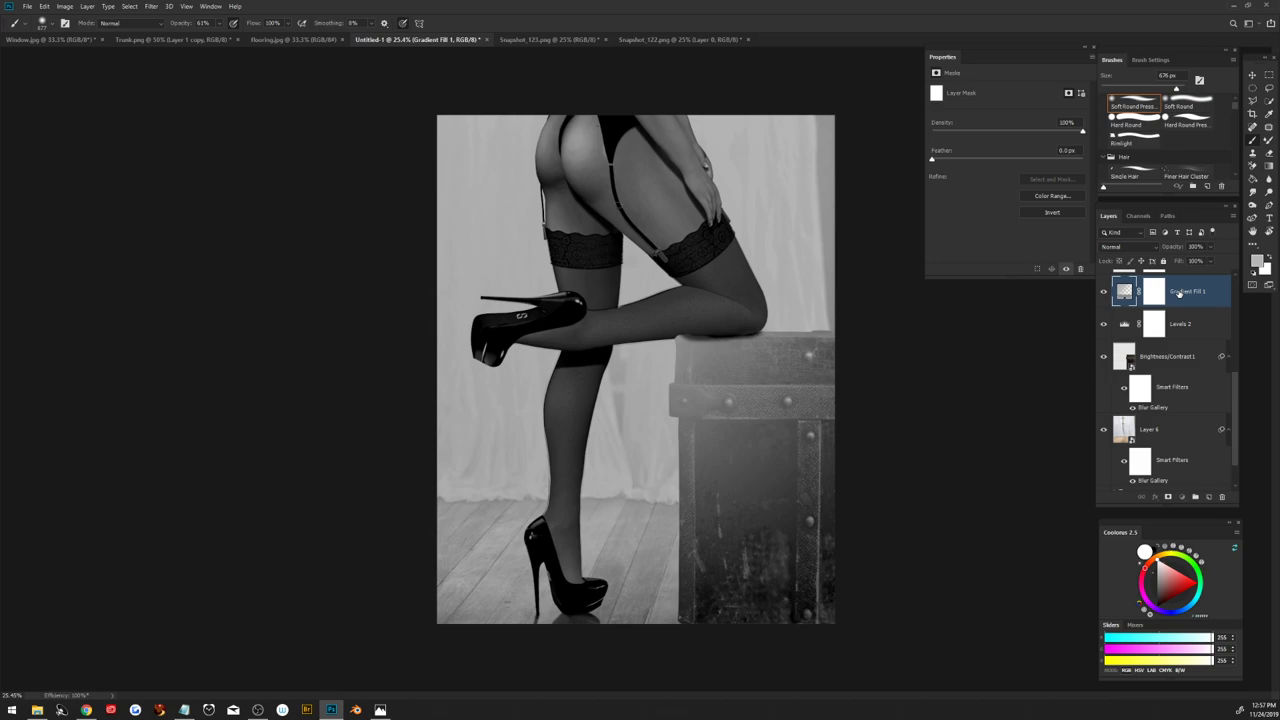
drag(1179, 292, 1174, 403)
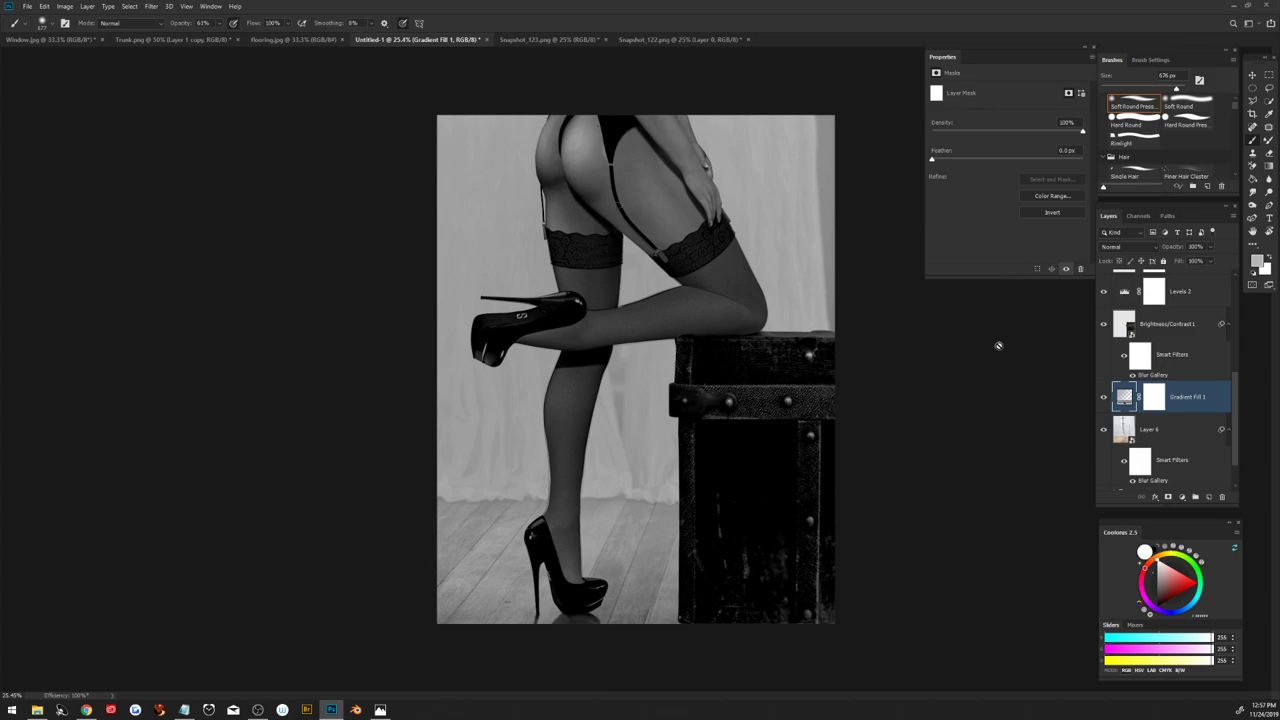
scroll(751, 409, down, 3)
key(ctrl+0)
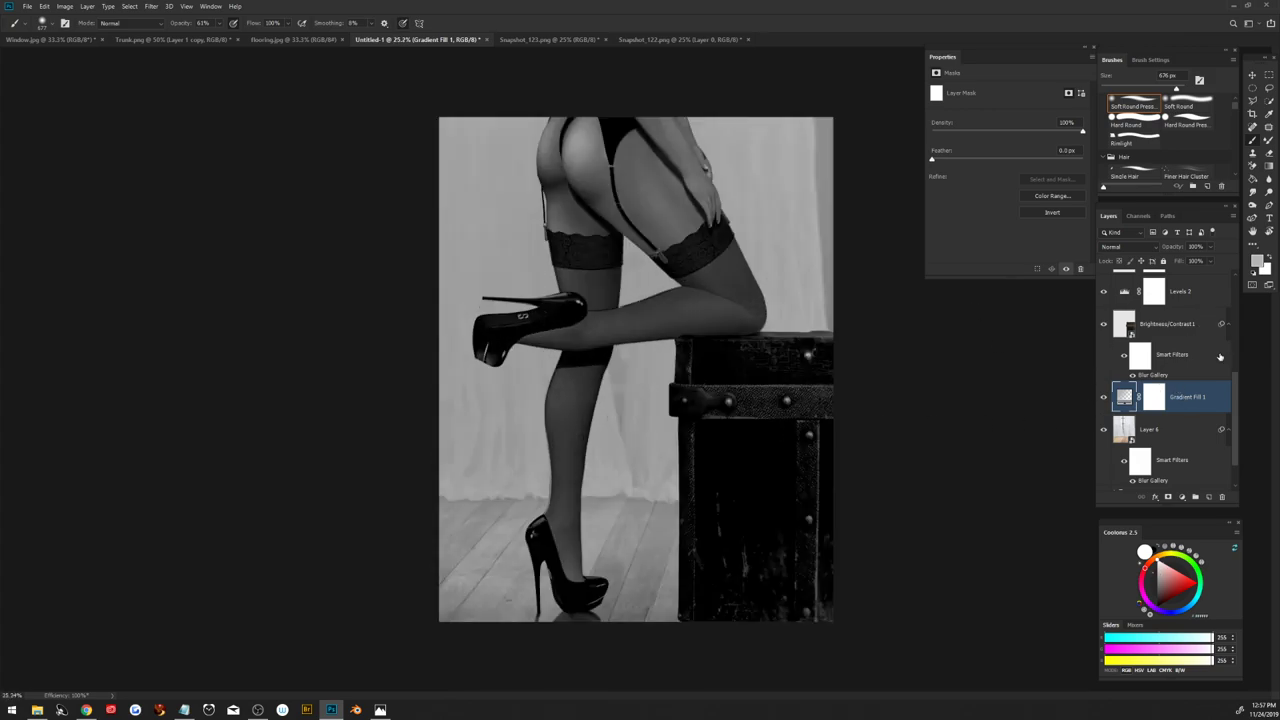
drag(1236, 398, 1224, 251)
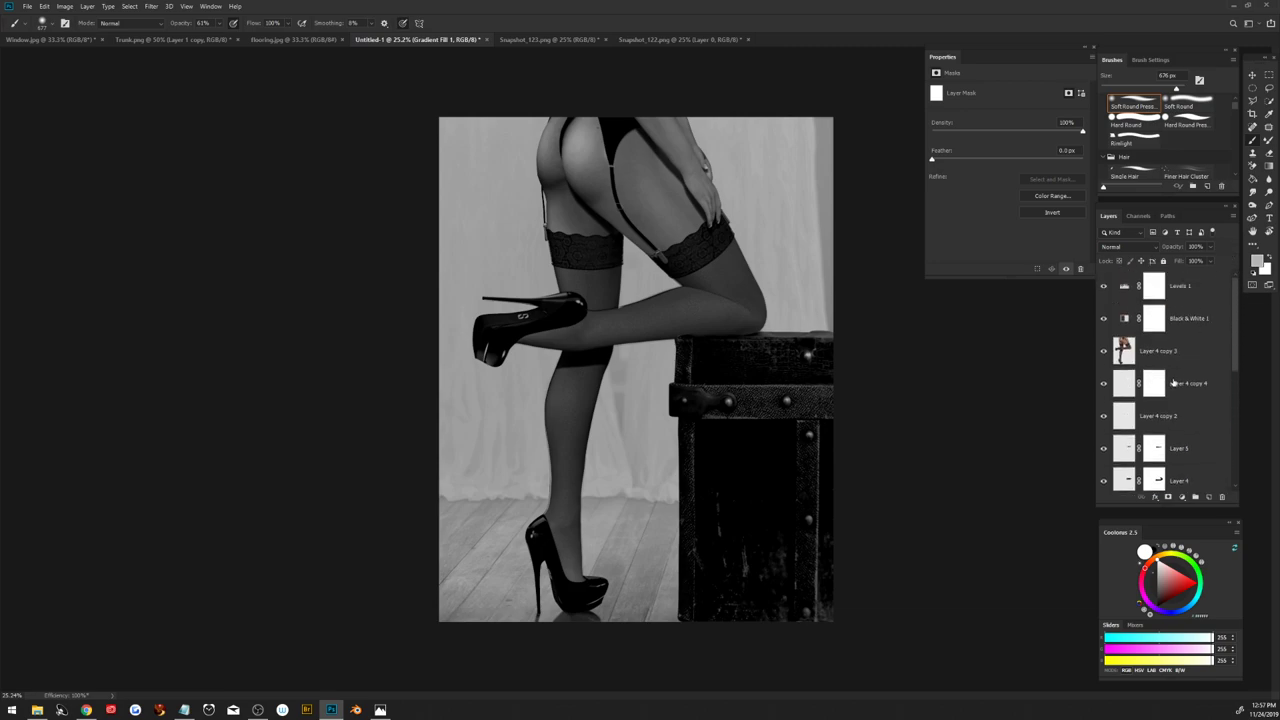
scroll(1174, 382, down, 3)
scroll(1160, 420, down, 2)
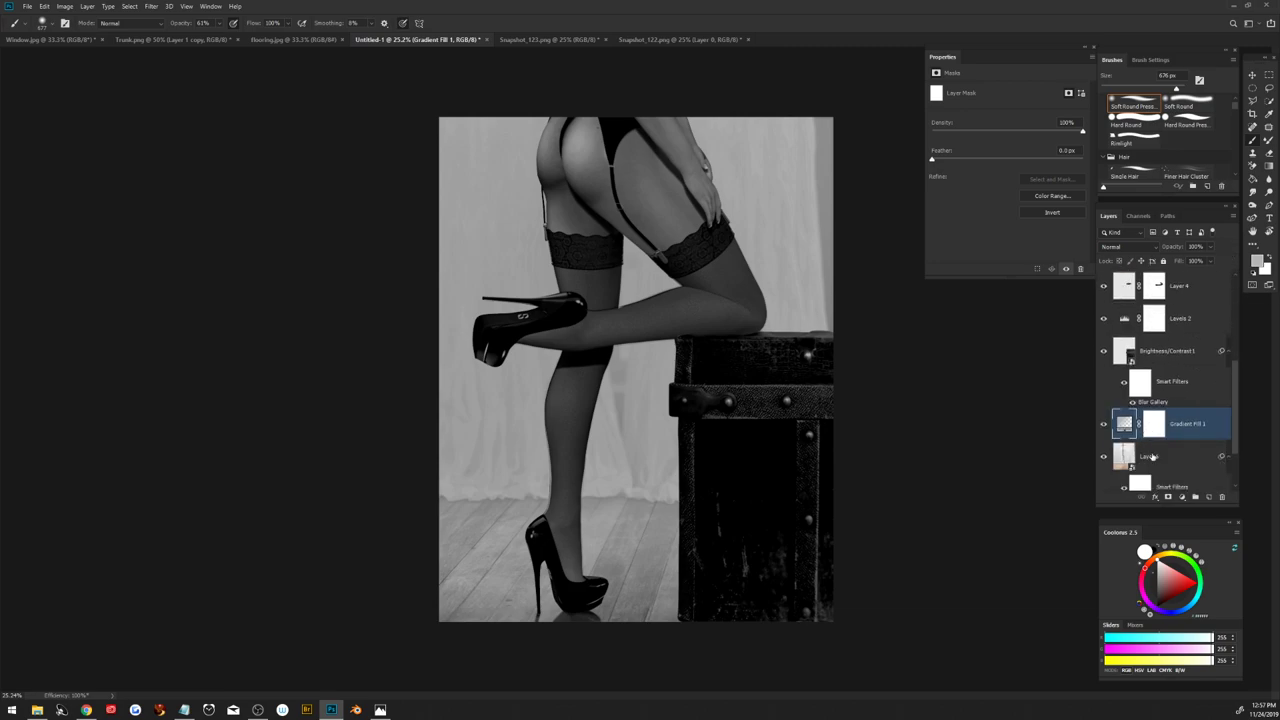
click(1126, 247)
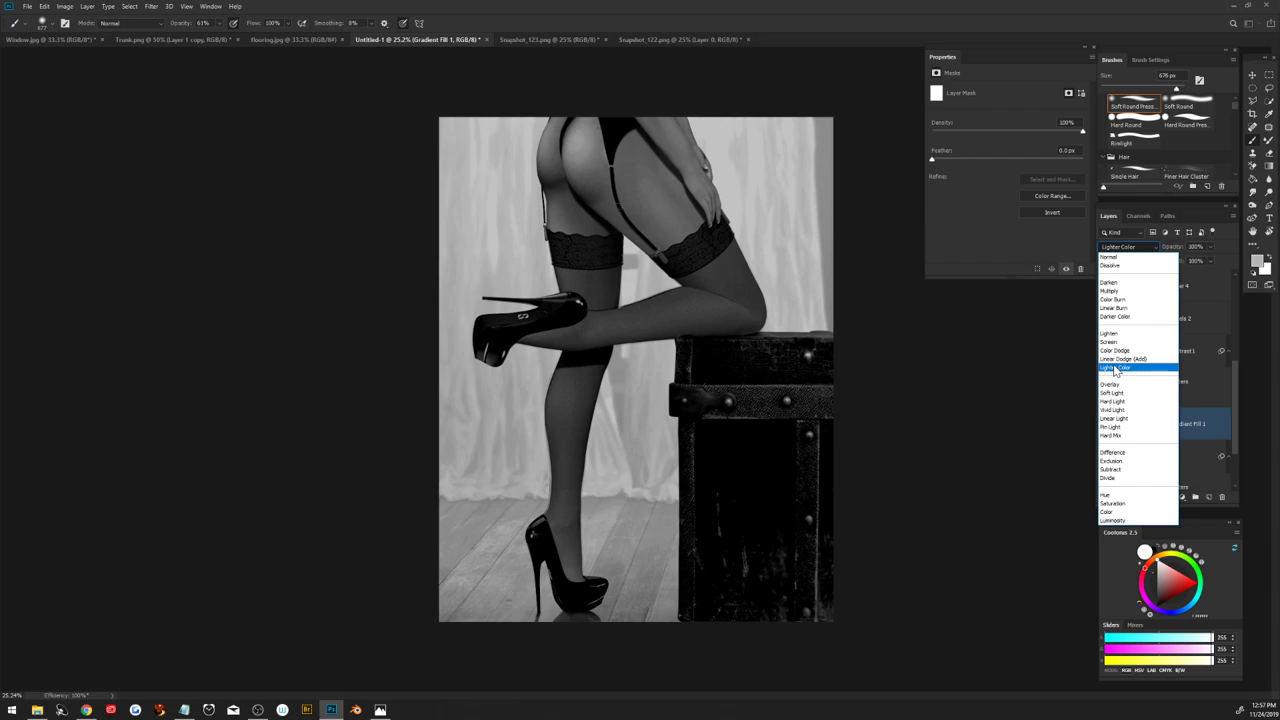
click(1112, 384)
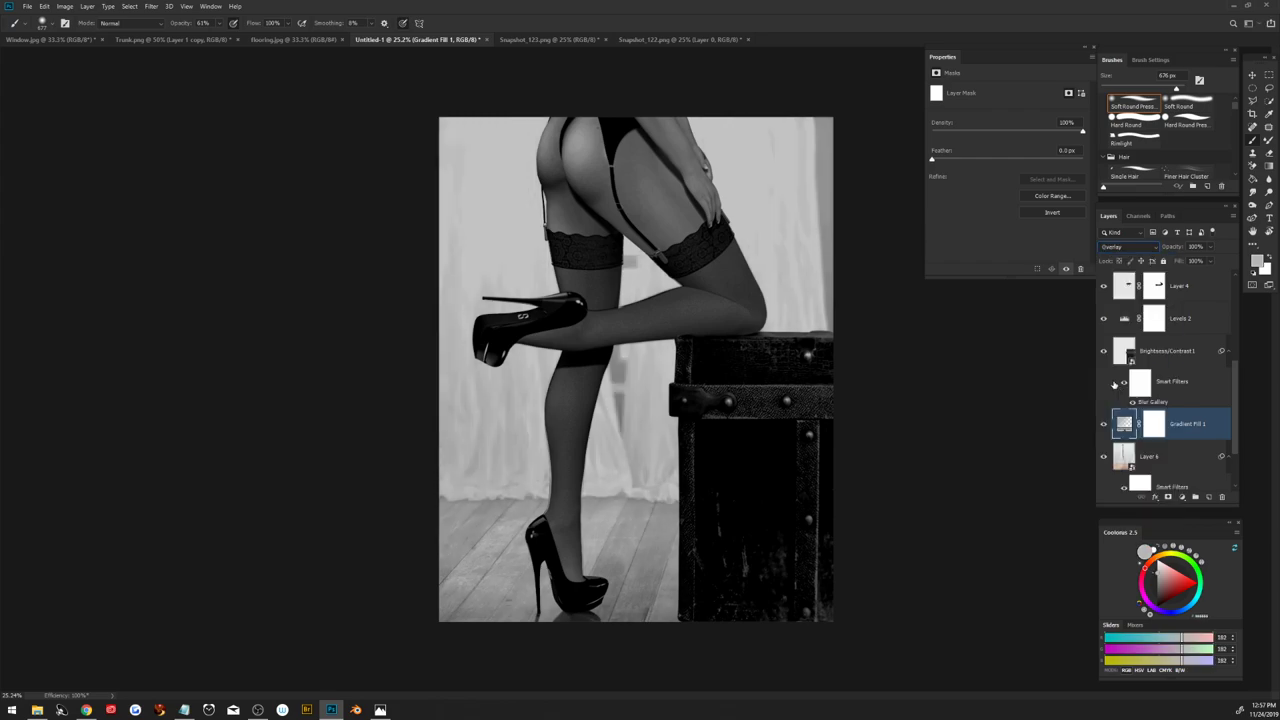
scroll(1237, 411, up, 5)
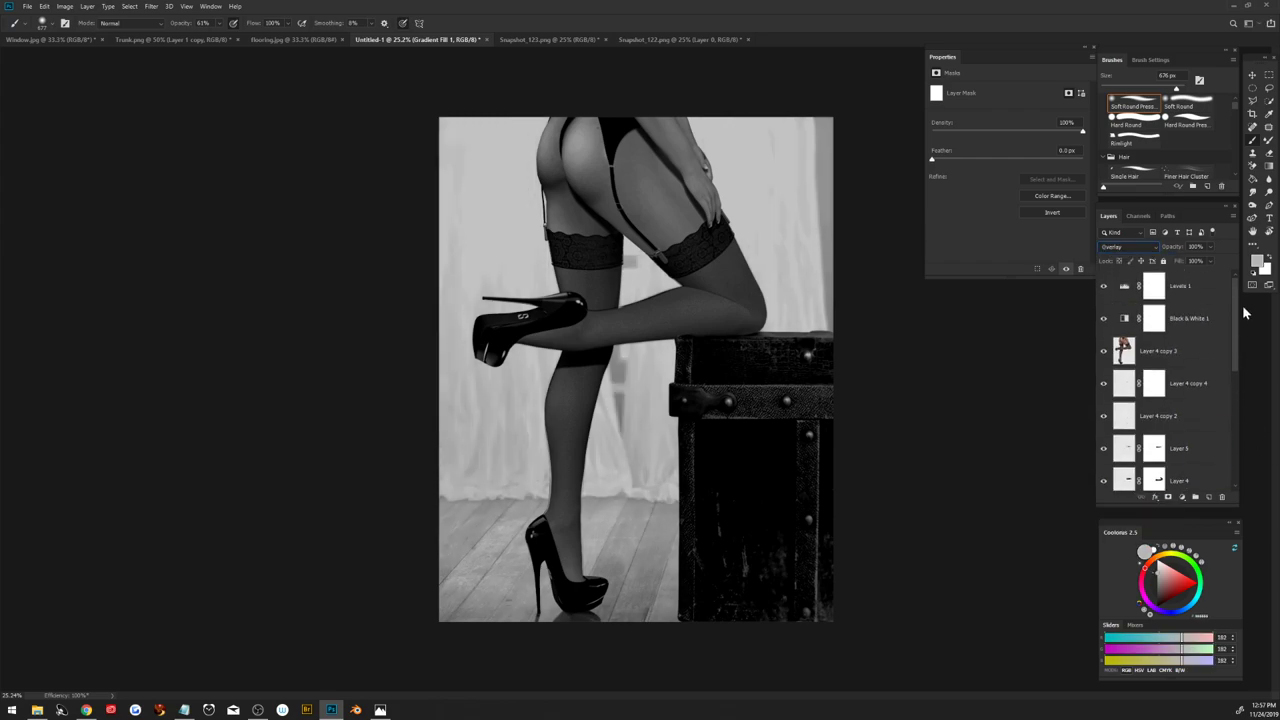
click(1195, 289)
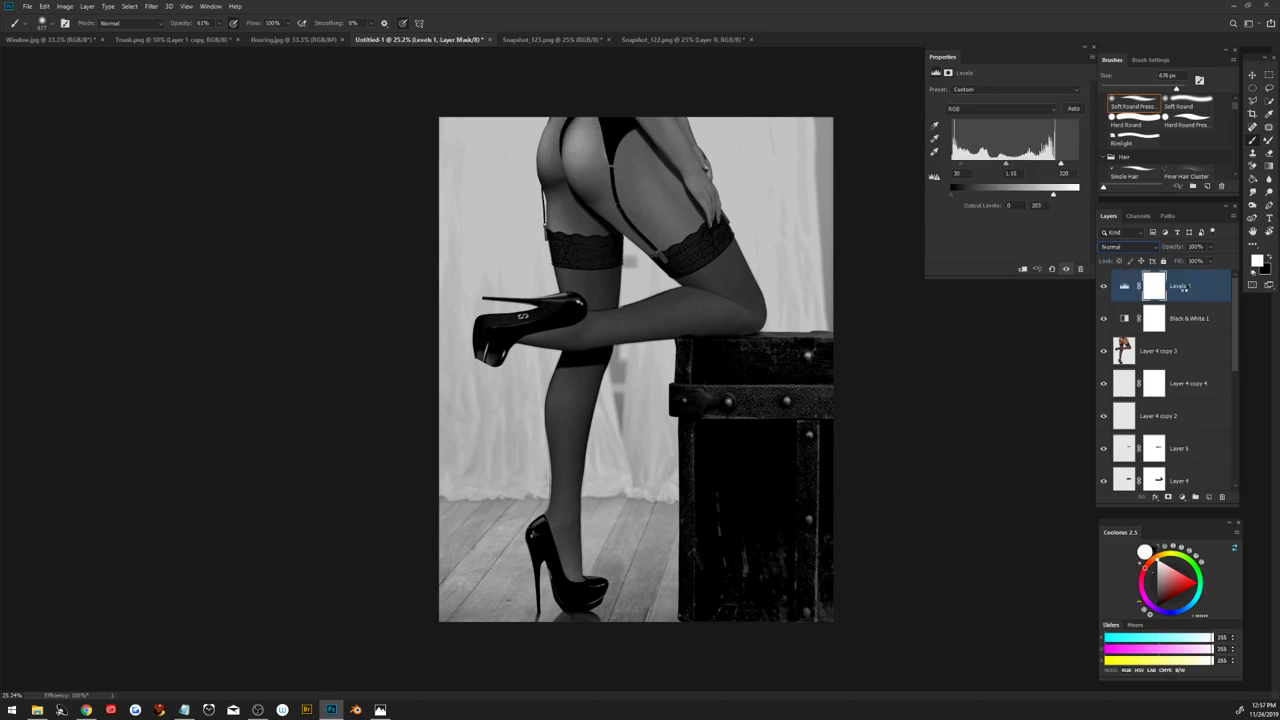
Step: Stamp all visible layers into Layer 7 and run Camera Raw on a duplicate
key(ctrl+shift+alt+e)
drag(1183, 289, 1209, 495)
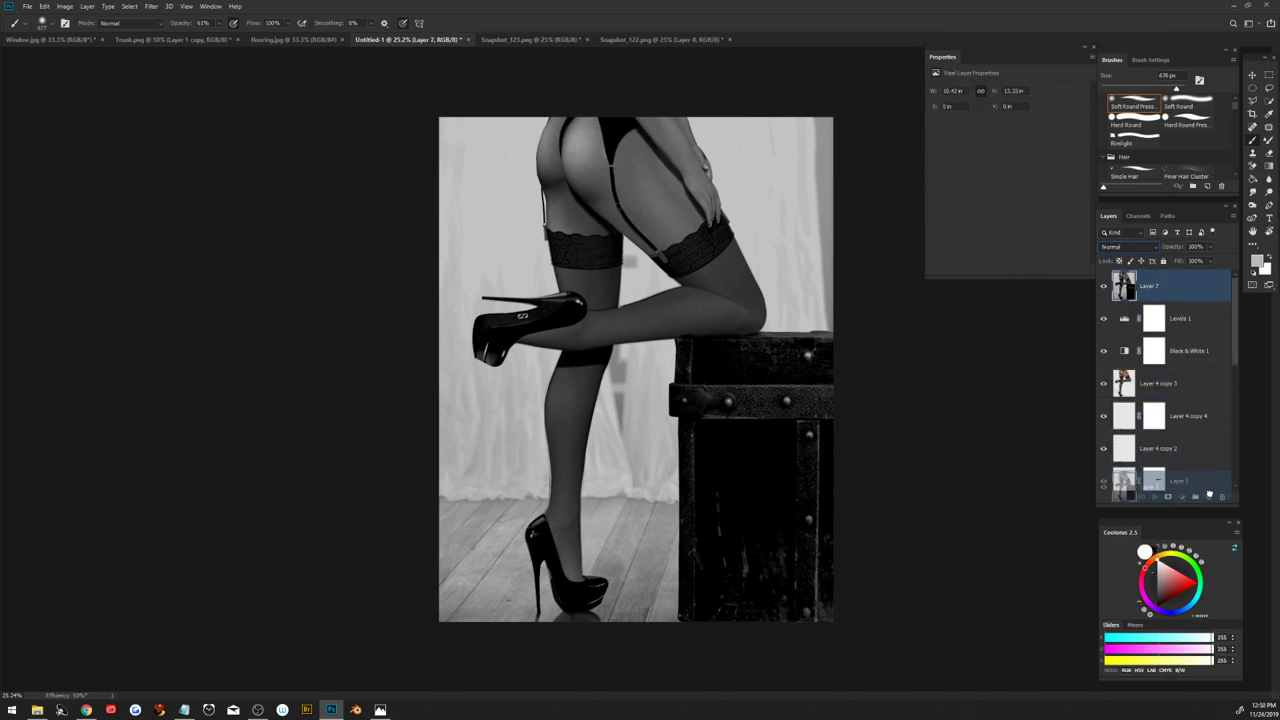
click(152, 6)
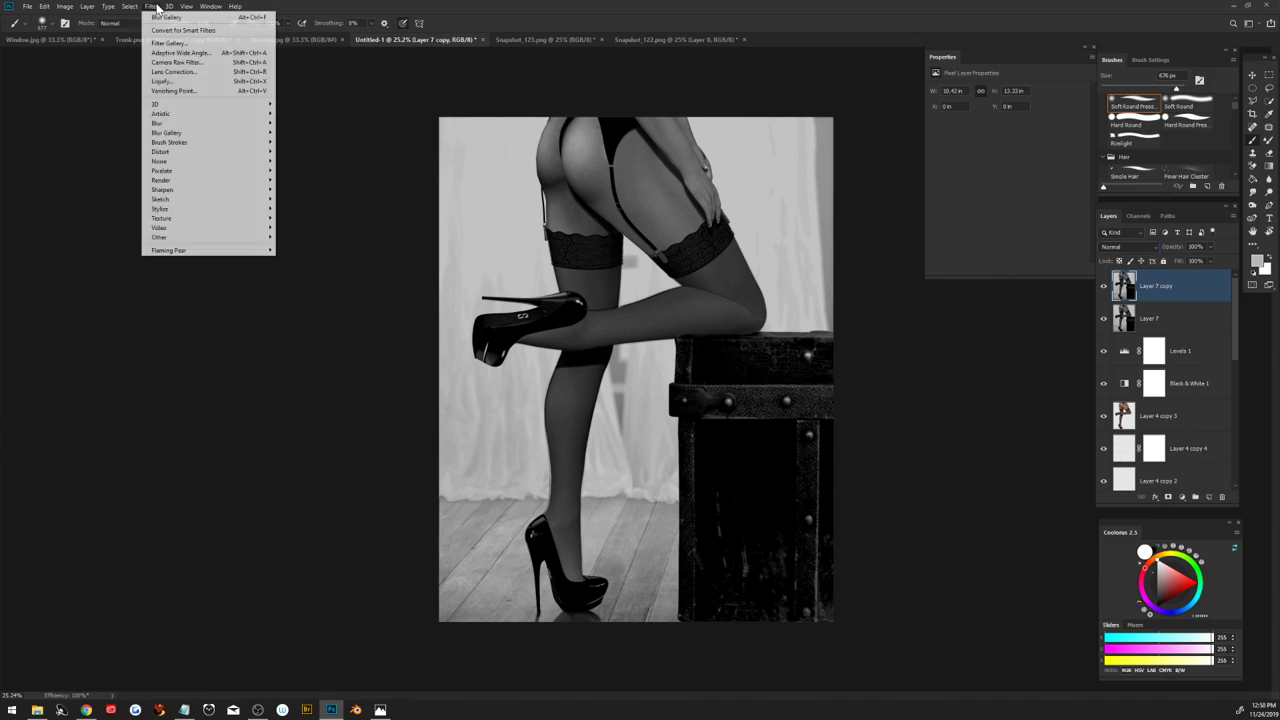
click(160, 62)
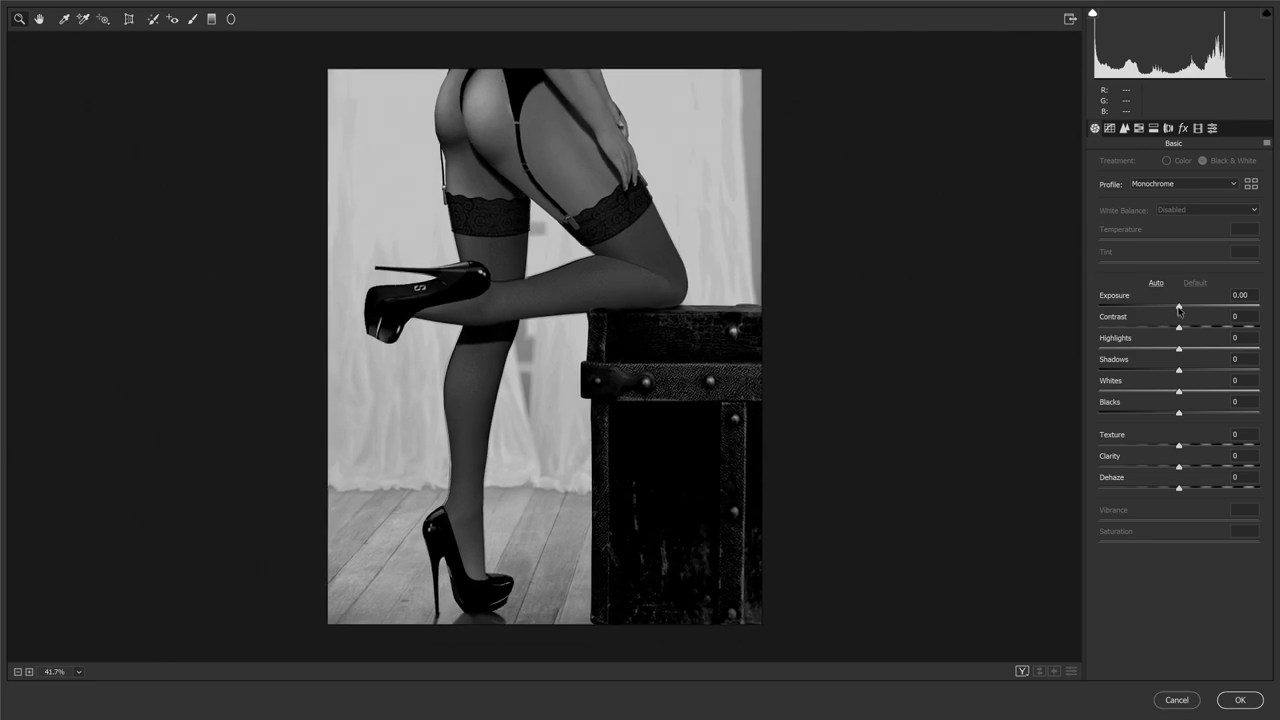
Step: Adjust exposure, shadows and whites, add negative clarity, and slightly lower dehaze
mouse_move(1179, 309)
mouse_down()
mouse_move(1196, 333)
mouse_move(1167, 349)
mouse_move(1165, 373)
mouse_up()
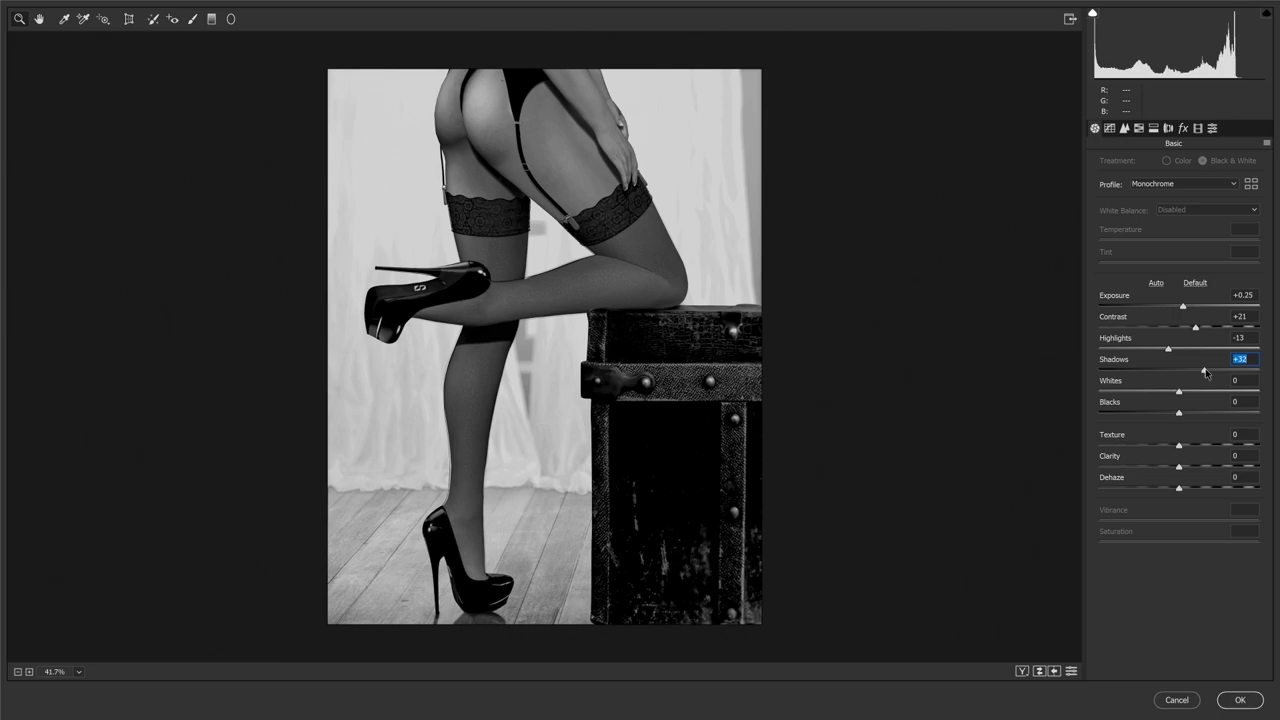
drag(1199, 373, 1185, 373)
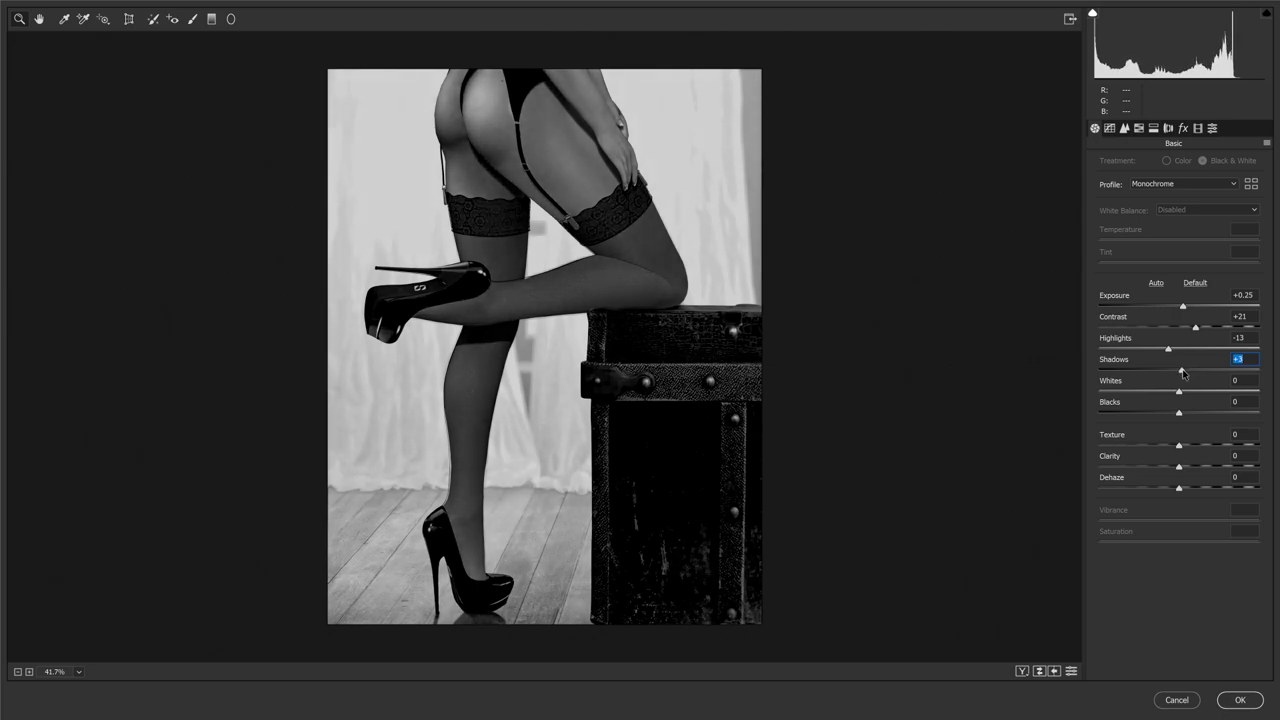
mouse_move(1178, 391)
mouse_down()
mouse_move(1173, 400)
mouse_move(1221, 420)
mouse_move(1165, 421)
mouse_move(1177, 424)
mouse_up()
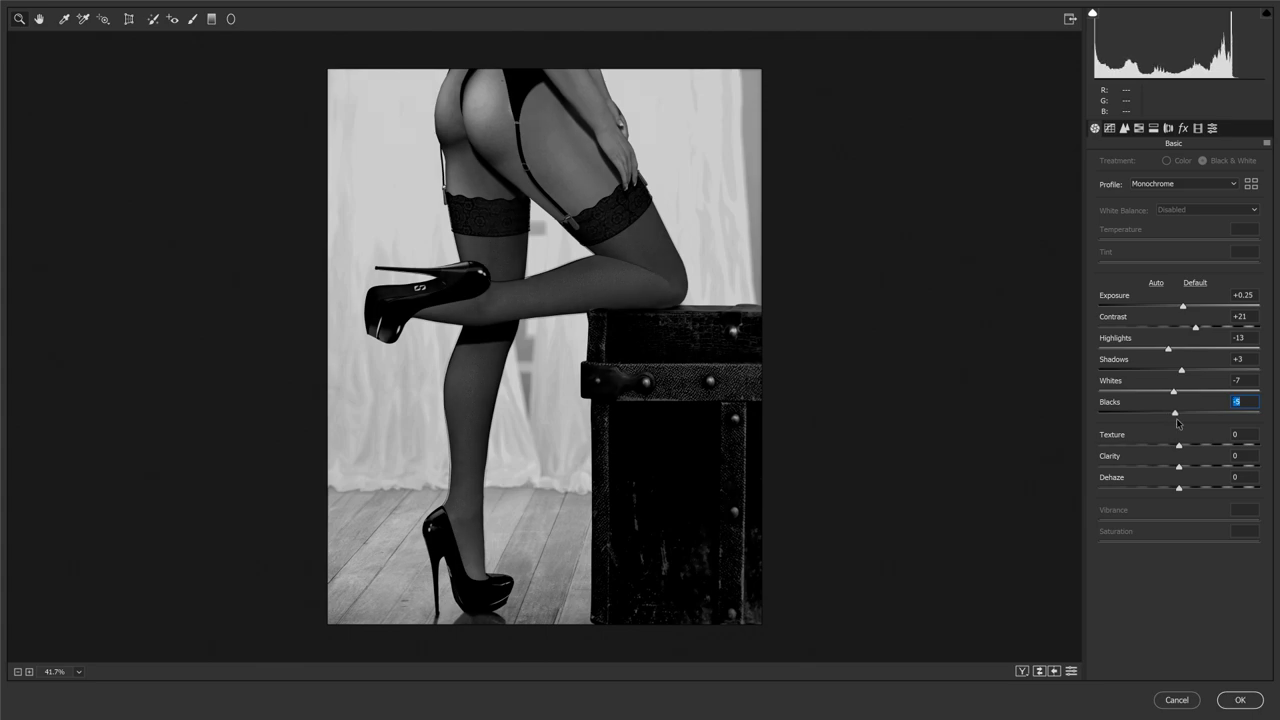
mouse_move(1181, 468)
mouse_down()
mouse_move(1134, 467)
mouse_move(1174, 470)
mouse_up()
drag(1173, 469, 1174, 470)
drag(1180, 488, 1180, 493)
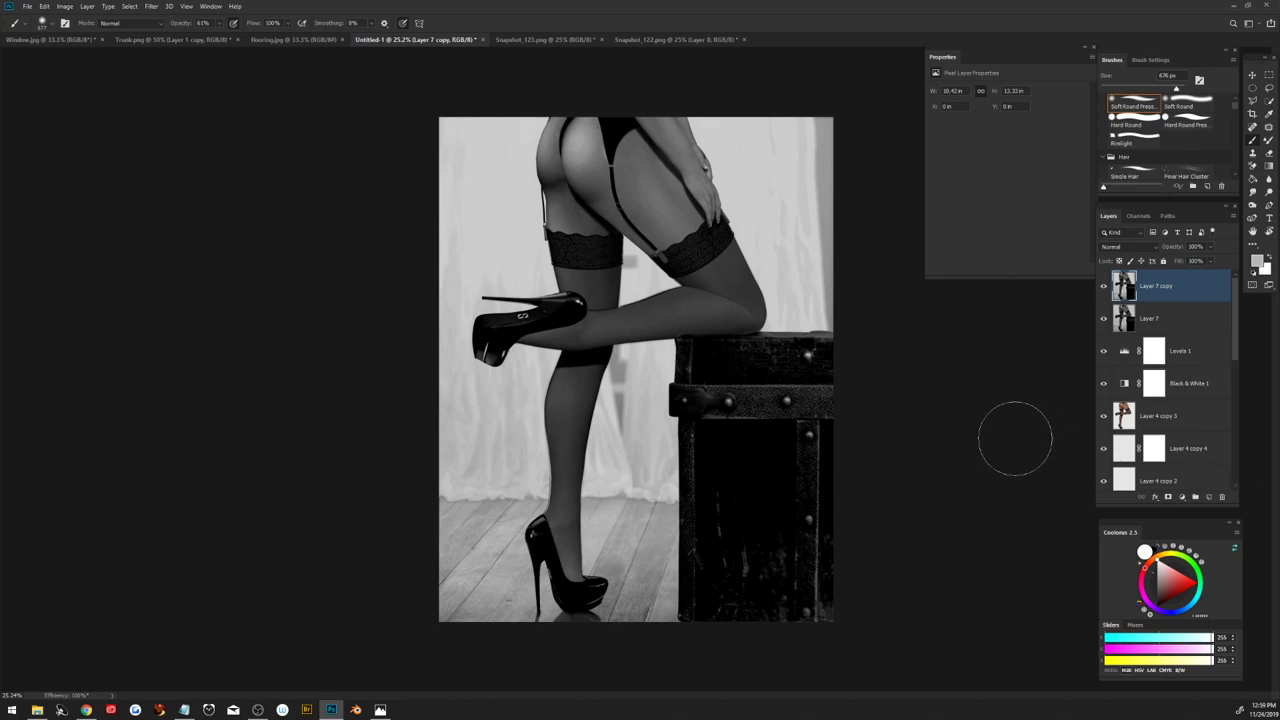
Step: Duplicate Layer 7 copy and lower its Texture to -6 in Camera Raw
click(1105, 286)
drag(1135, 290, 1208, 497)
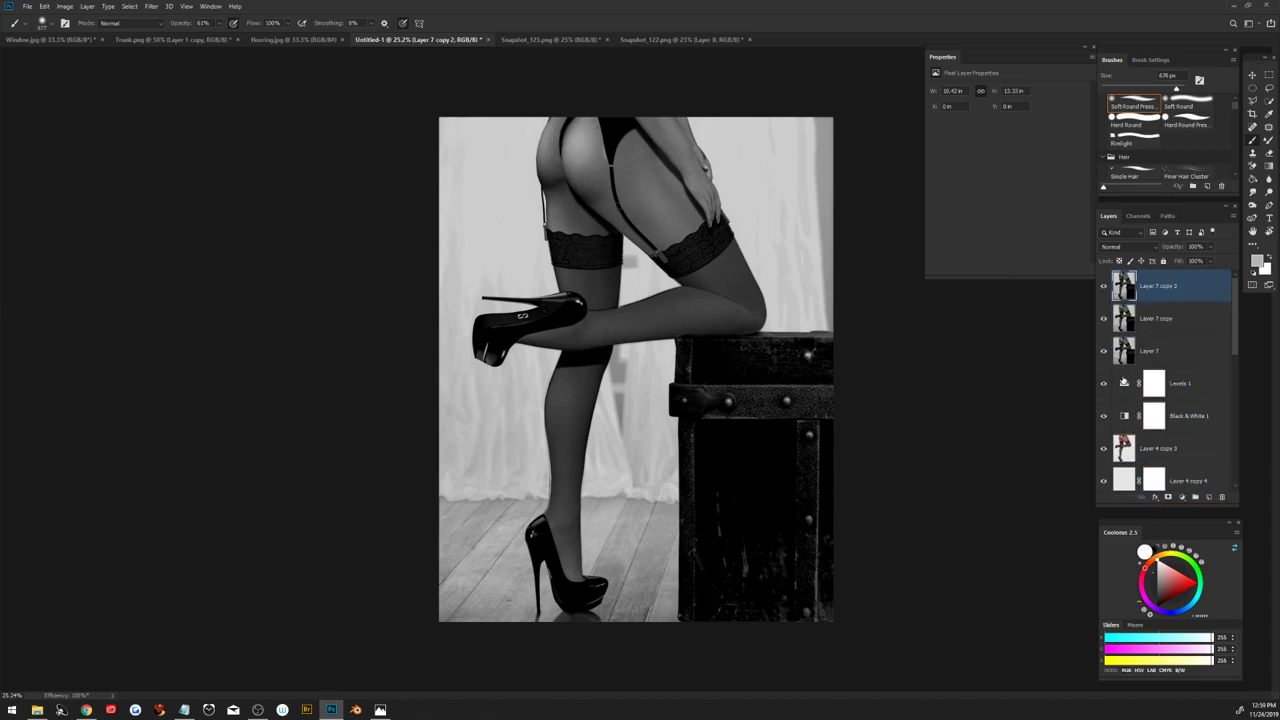
click(152, 7)
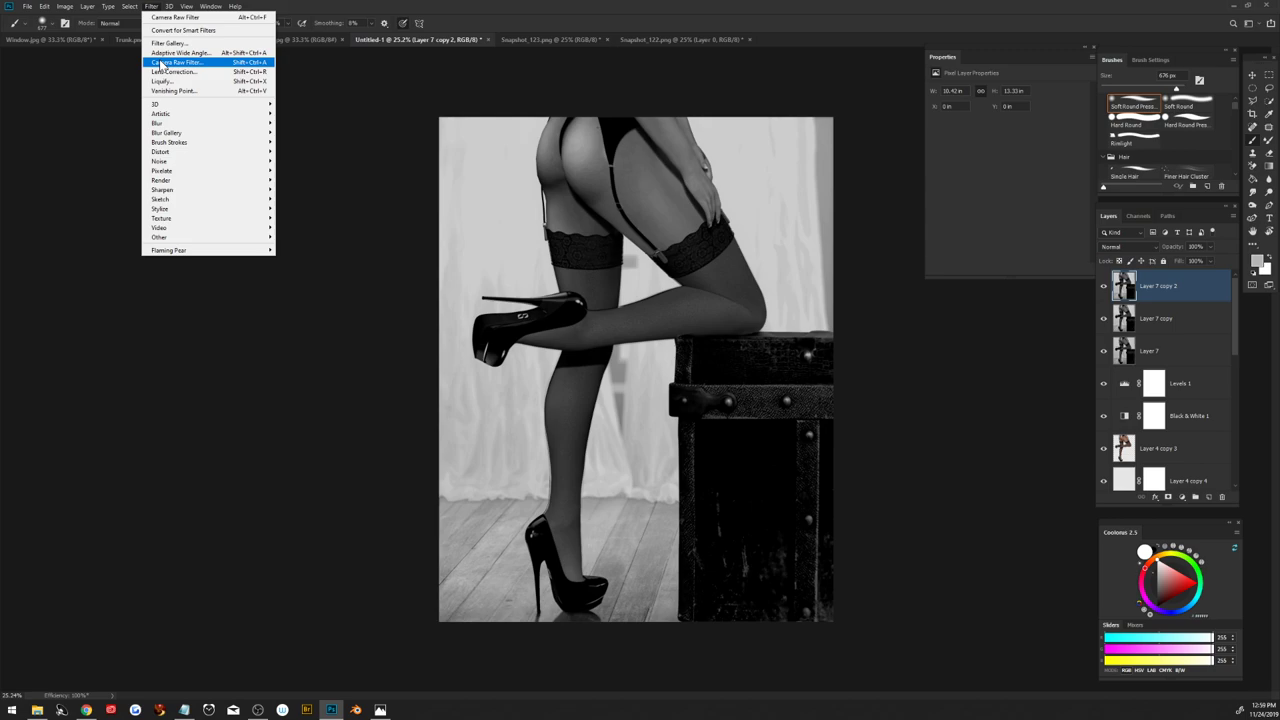
click(160, 63)
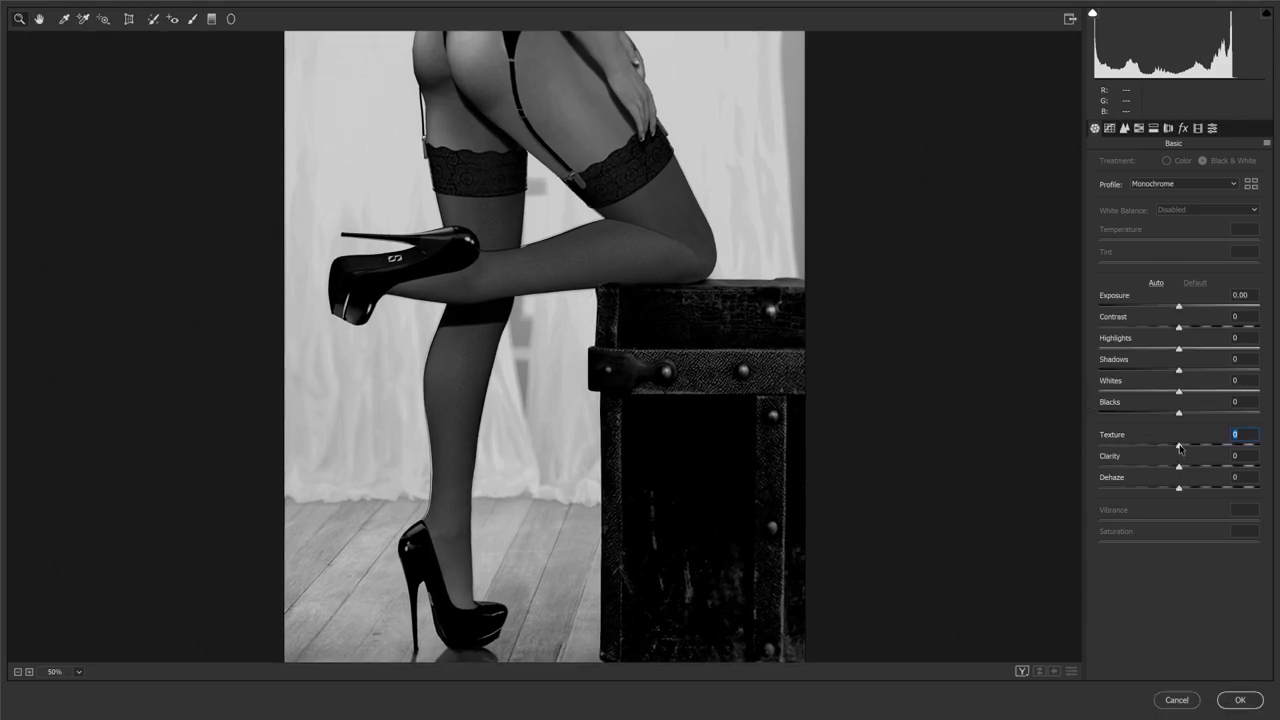
mouse_move(1179, 447)
mouse_down()
mouse_move(1254, 449)
mouse_move(1118, 447)
mouse_move(1176, 456)
mouse_up()
Step: Sharpen with Detail Amount 20 and Masking 43, then darken Exposure and pull down Highlights
click(1125, 129)
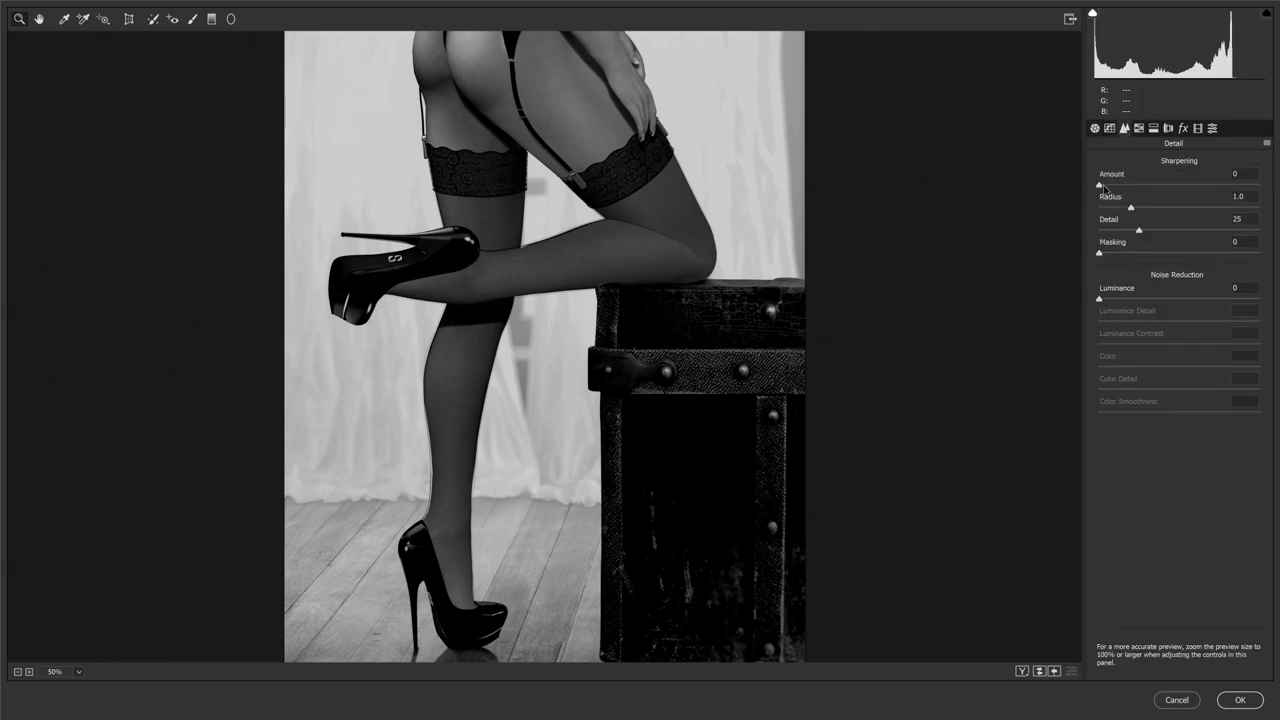
drag(1100, 187, 1122, 189)
drag(1099, 253, 1227, 256)
click(1095, 129)
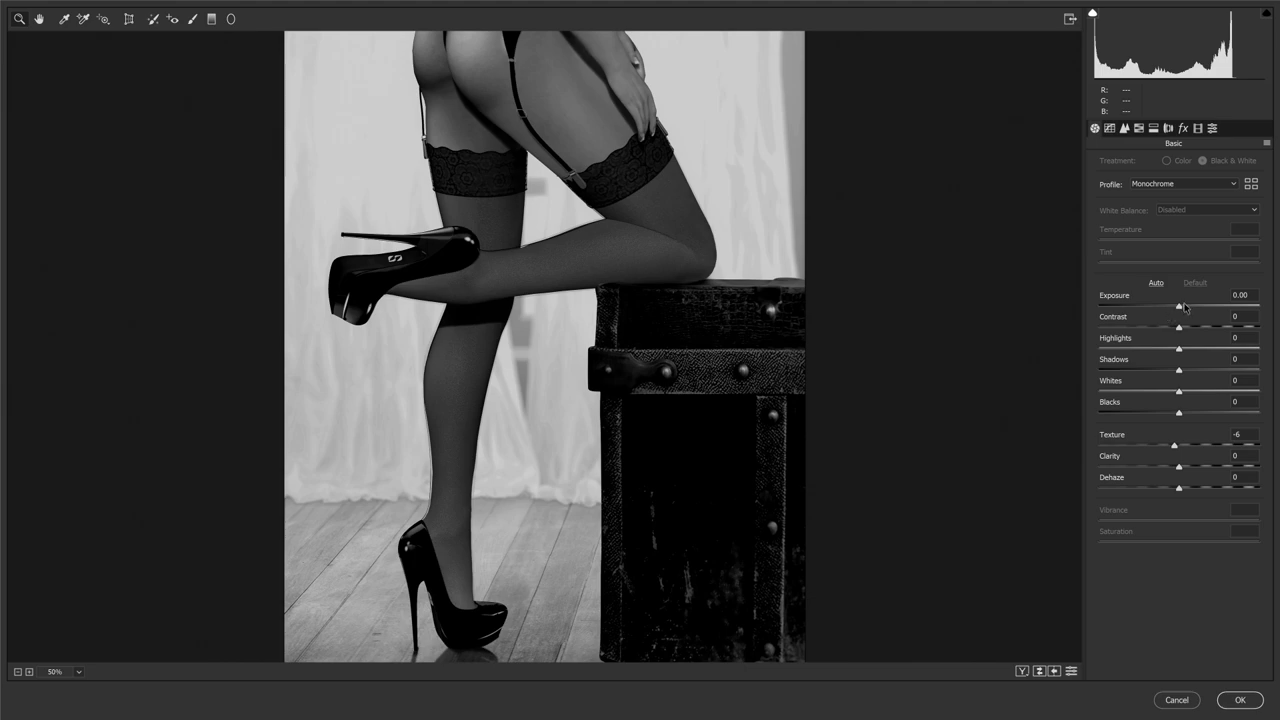
drag(1179, 307, 1175, 312)
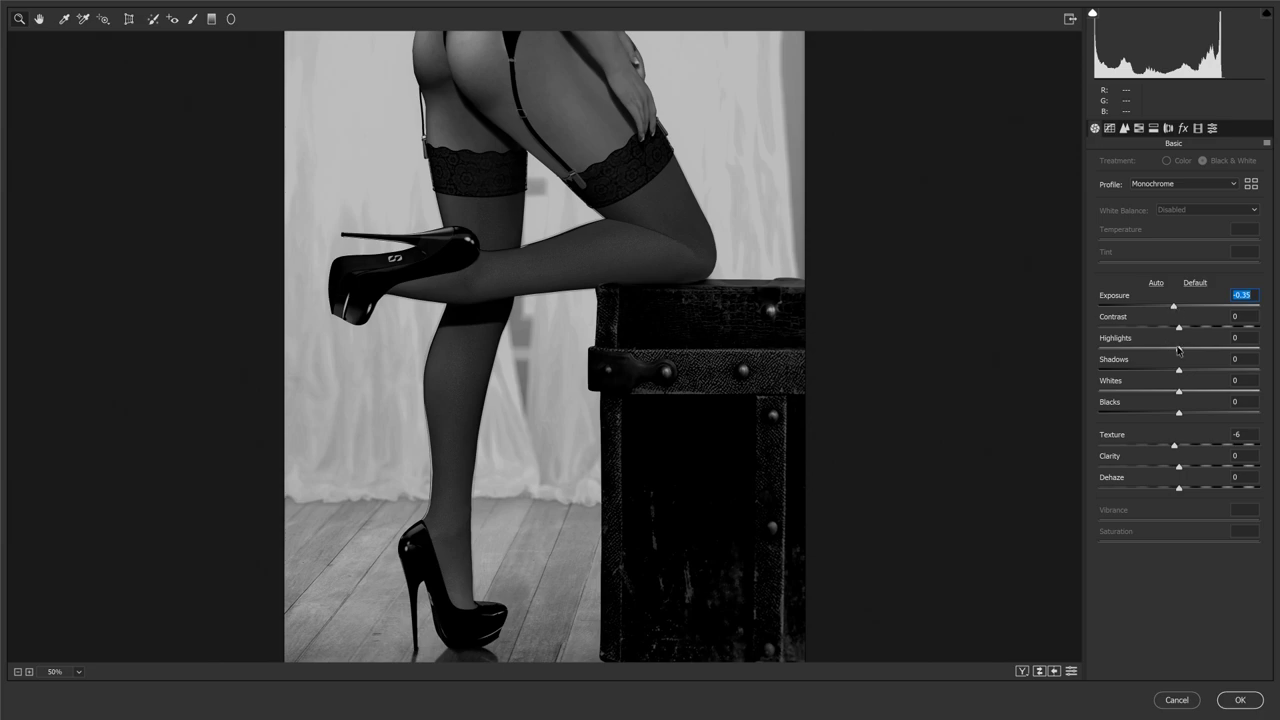
mouse_move(1179, 349)
mouse_down()
mouse_move(1164, 349)
mouse_move(1190, 349)
mouse_move(1172, 376)
mouse_move(1174, 420)
mouse_move(1197, 419)
mouse_up()
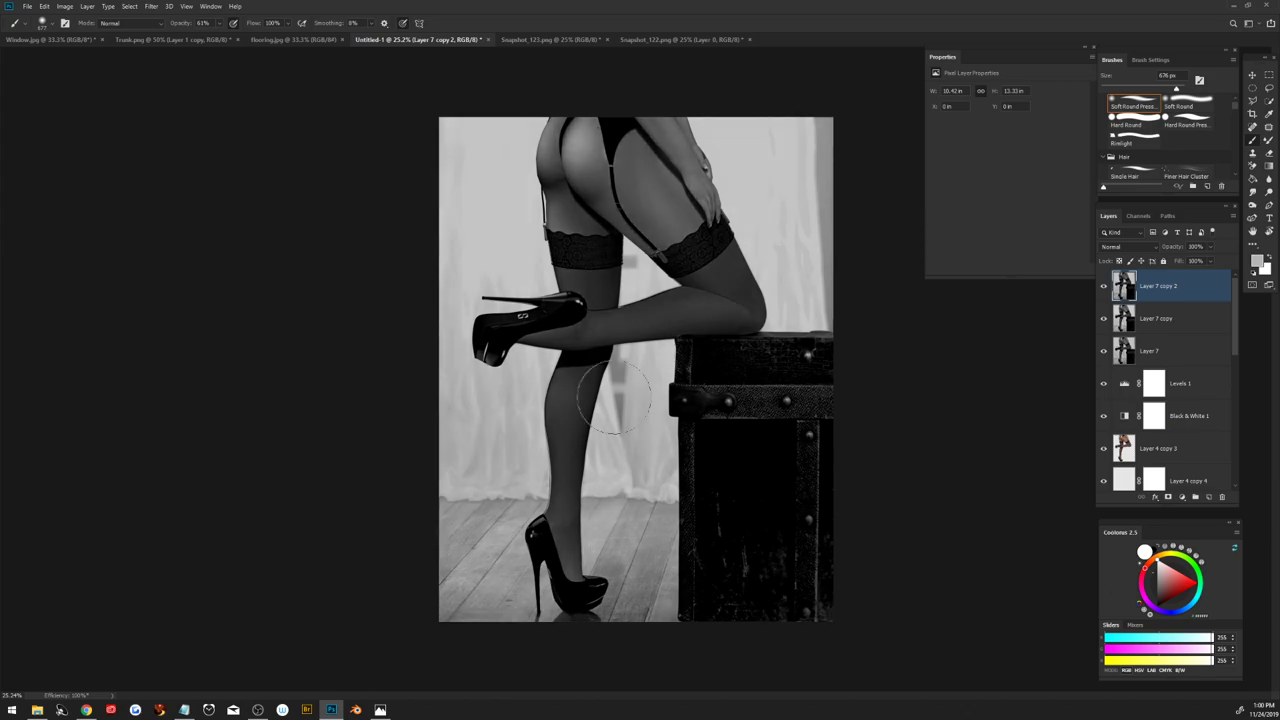
Step: Give Layer 7 copy 2 an inverted mask and paint its darker tones back onto the knee, leg and body
click(1105, 287)
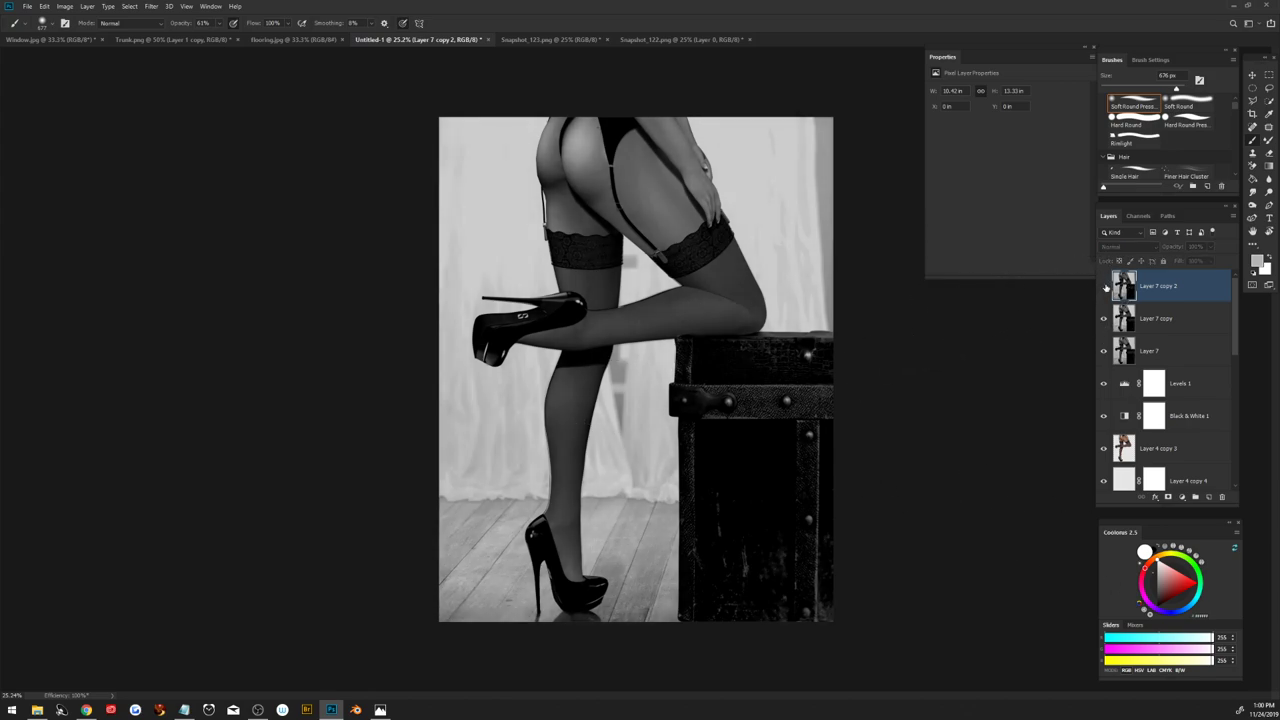
click(1105, 287)
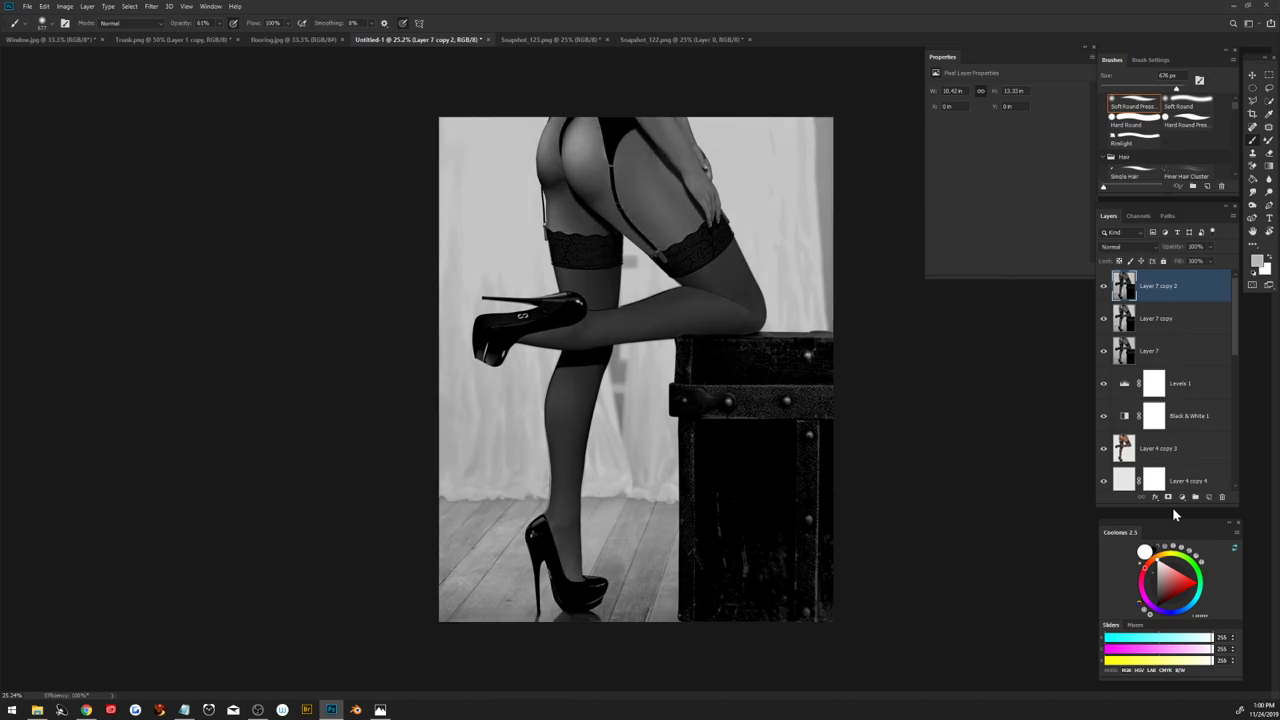
click(1168, 497)
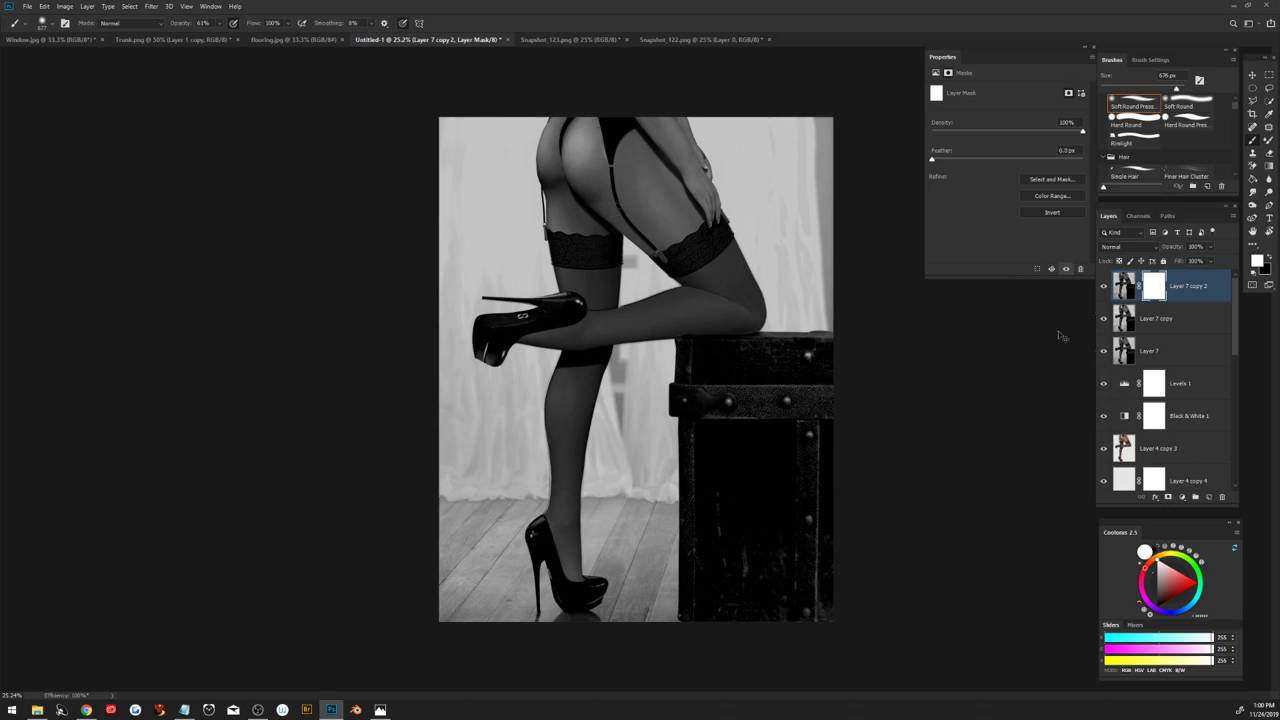
key(ctrl+i)
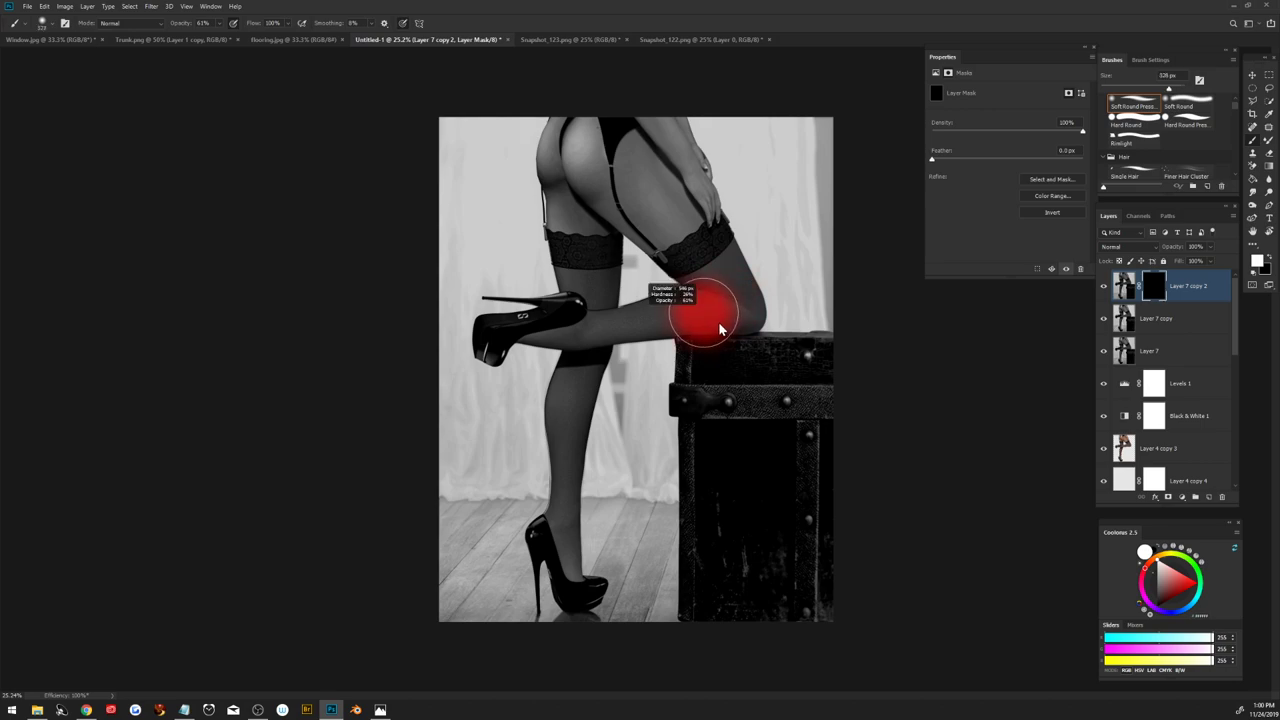
mouse_move(709, 314)
mouse_down()
mouse_move(721, 292)
mouse_move(710, 300)
mouse_up()
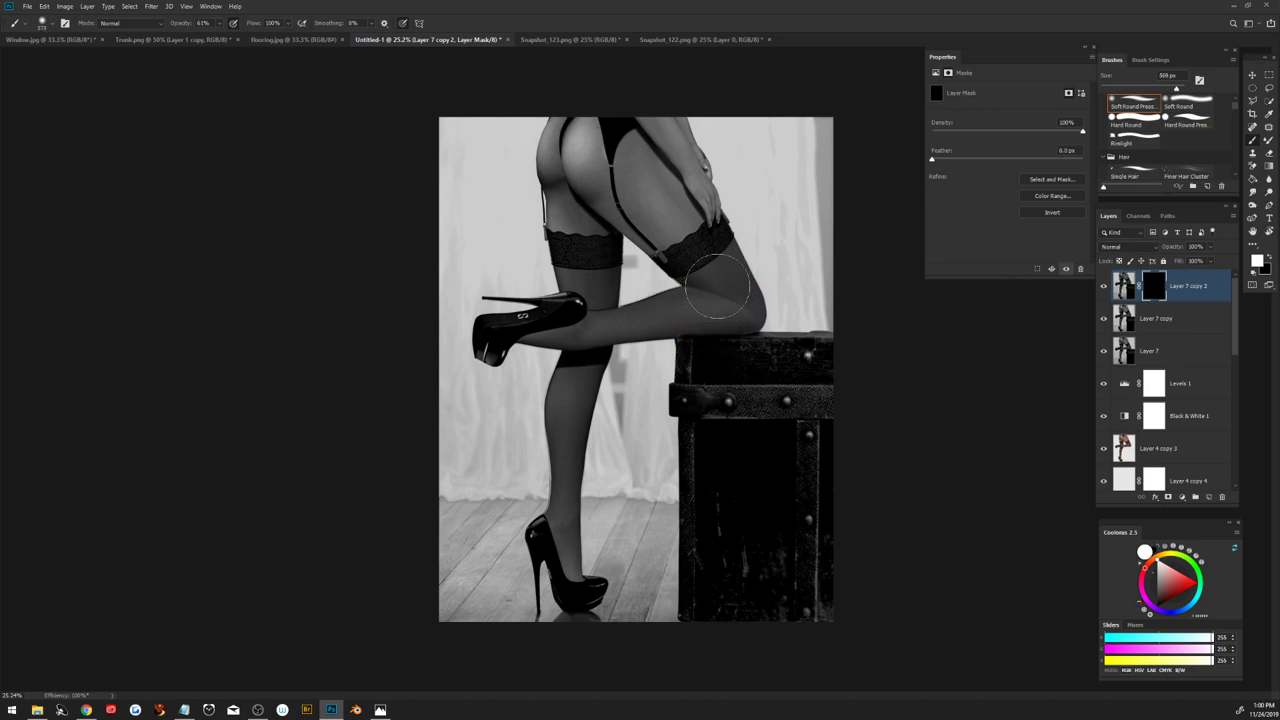
mouse_move(603, 335)
mouse_down()
mouse_move(553, 398)
mouse_move(576, 108)
mouse_up()
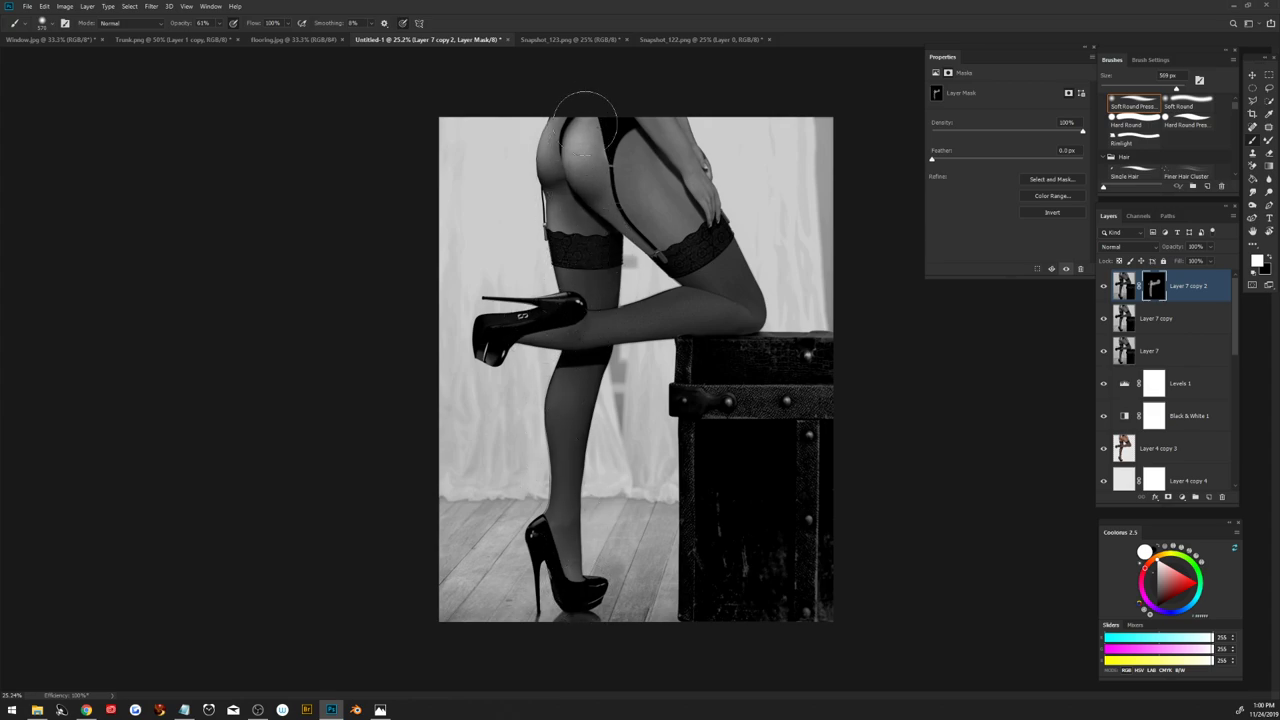
drag(660, 222, 585, 298)
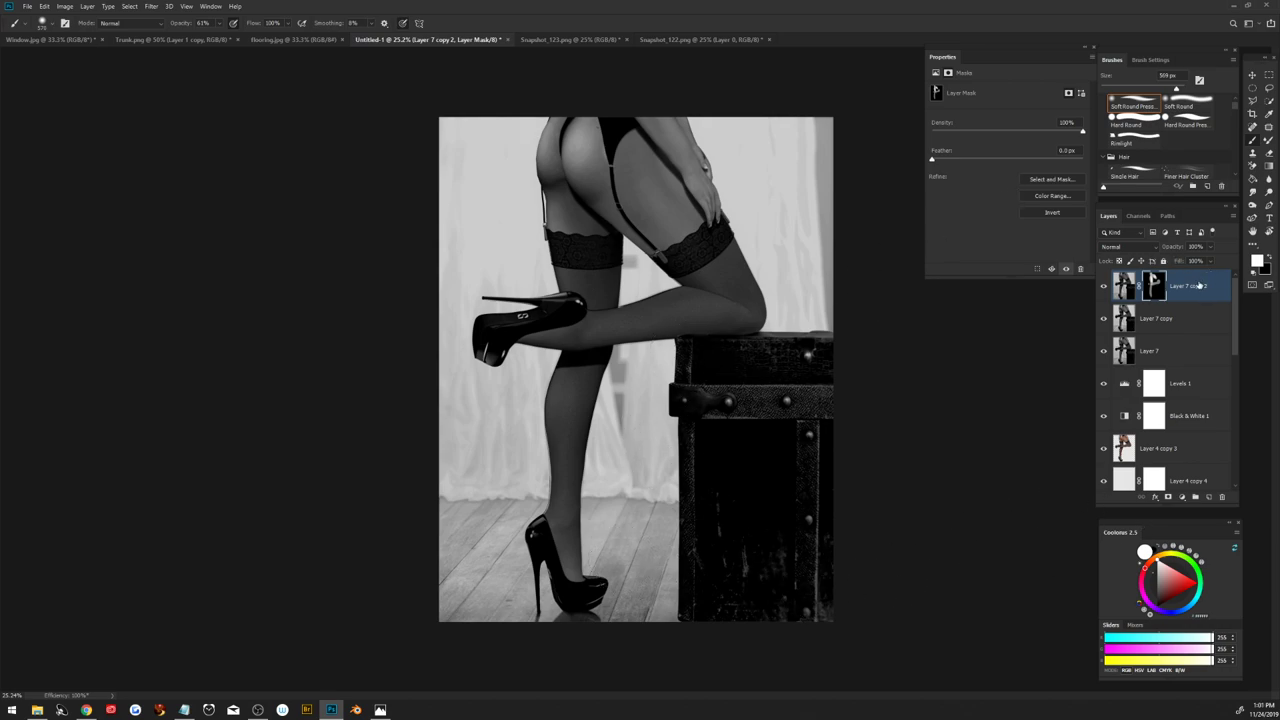
Step: Stamp visible layers into Layer 8 and duplicate it as Layer 8 copy
key(ctrl+shift+alt+e)
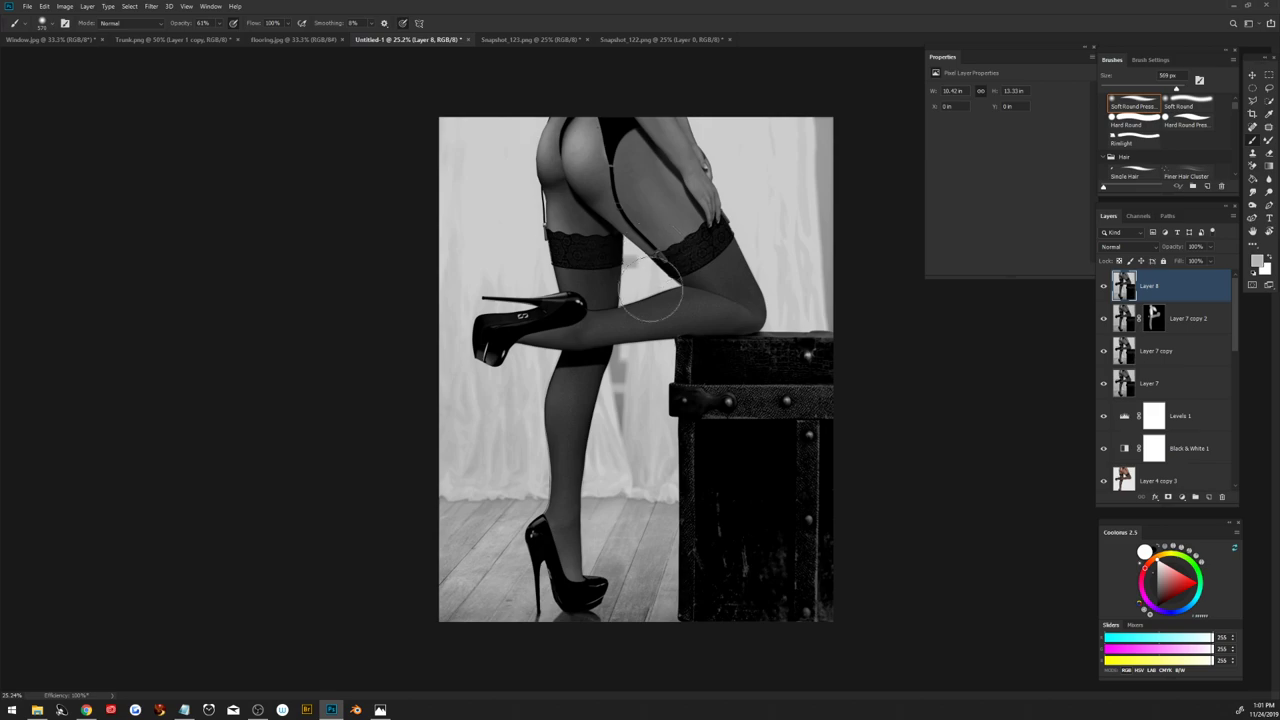
scroll(650, 290, down, 2)
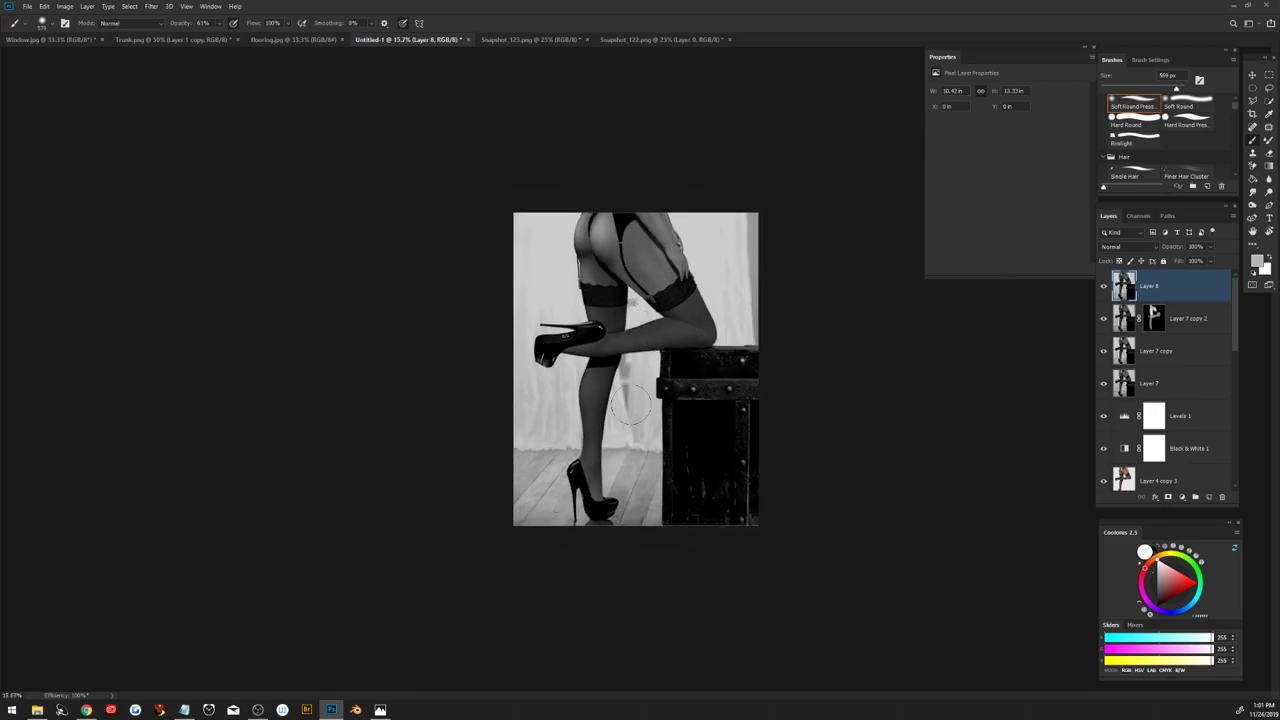
scroll(650, 300, up, 3)
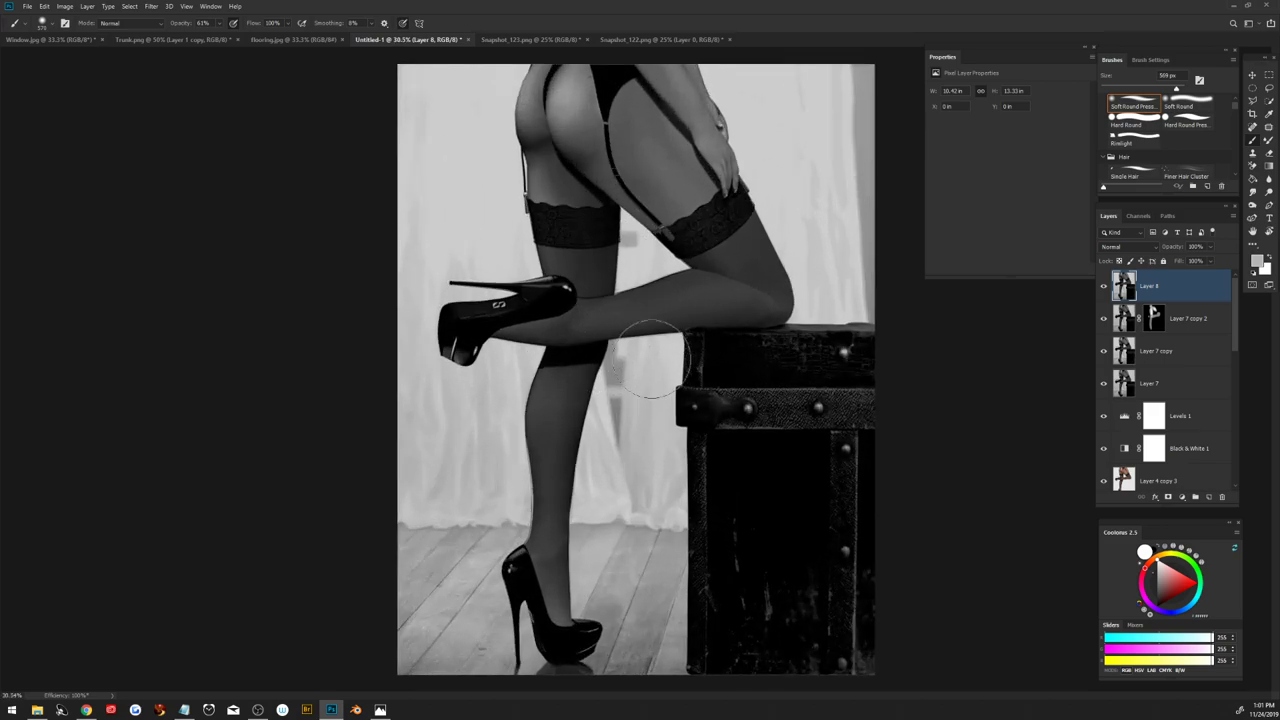
scroll(650, 360, down, 1)
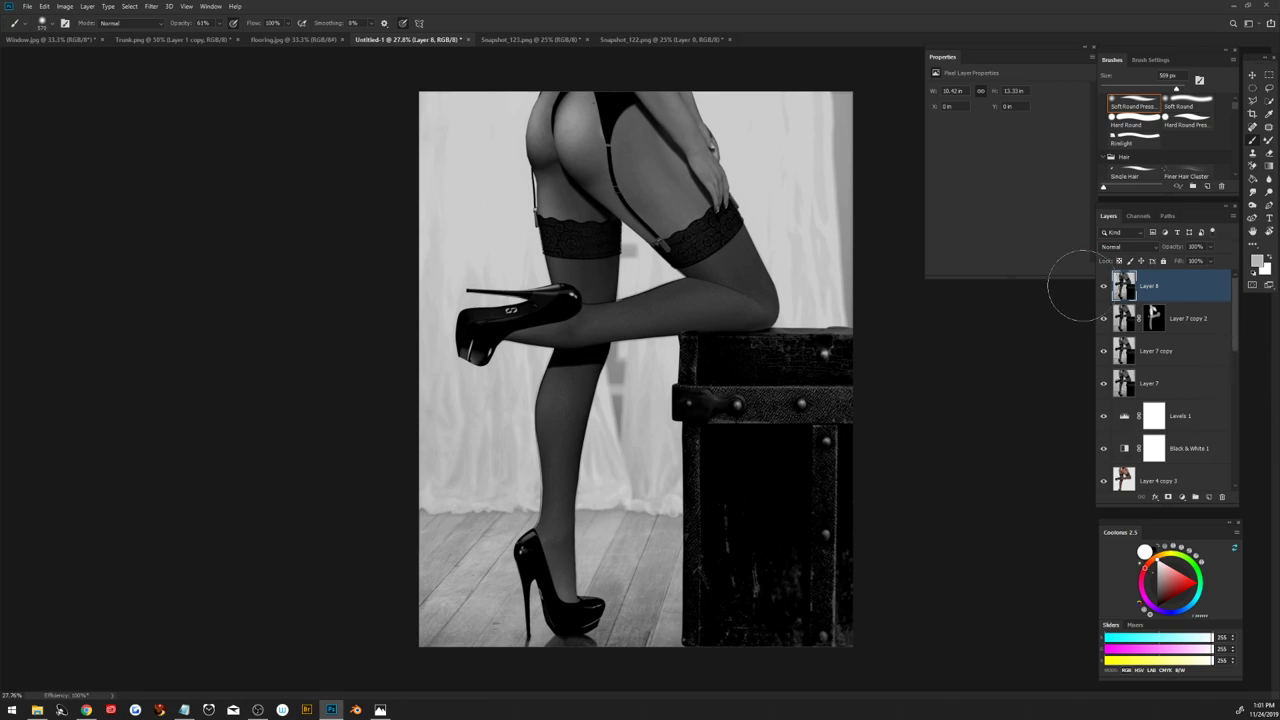
drag(1172, 290, 1207, 496)
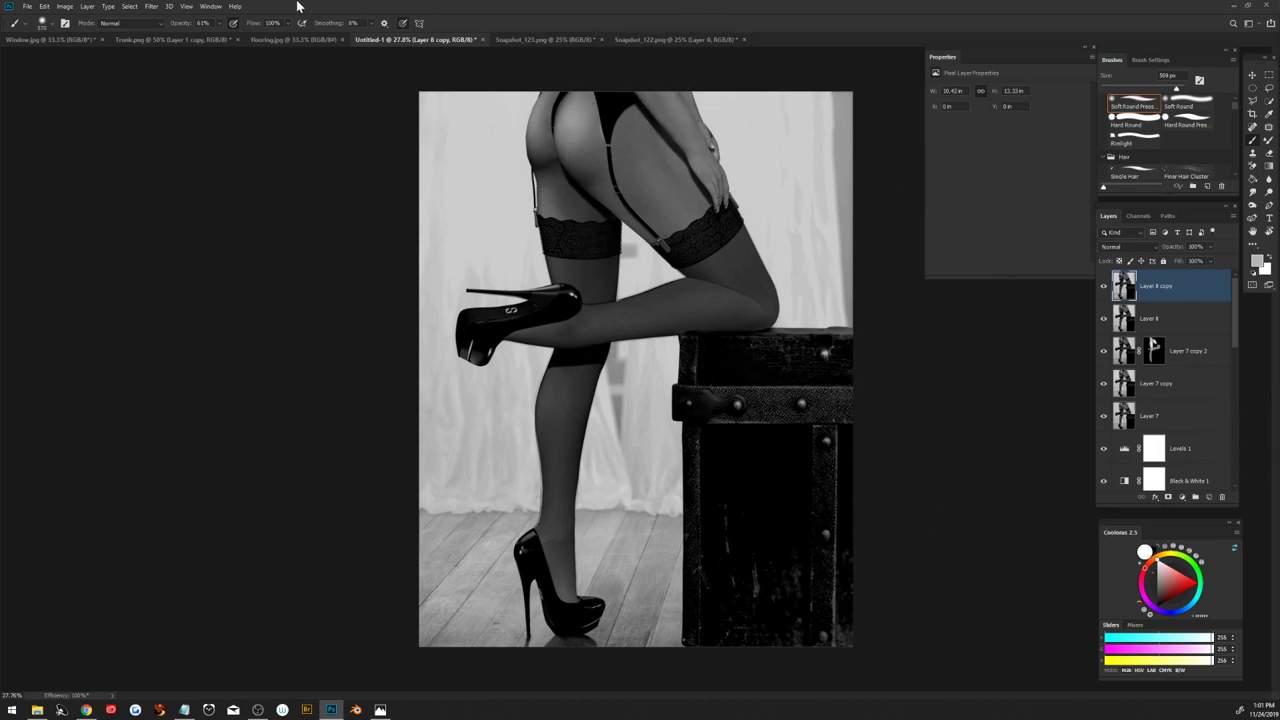
Step: Add Camera Raw film grain at Amount 15 to Layer 8 copy and preview the full image
click(151, 7)
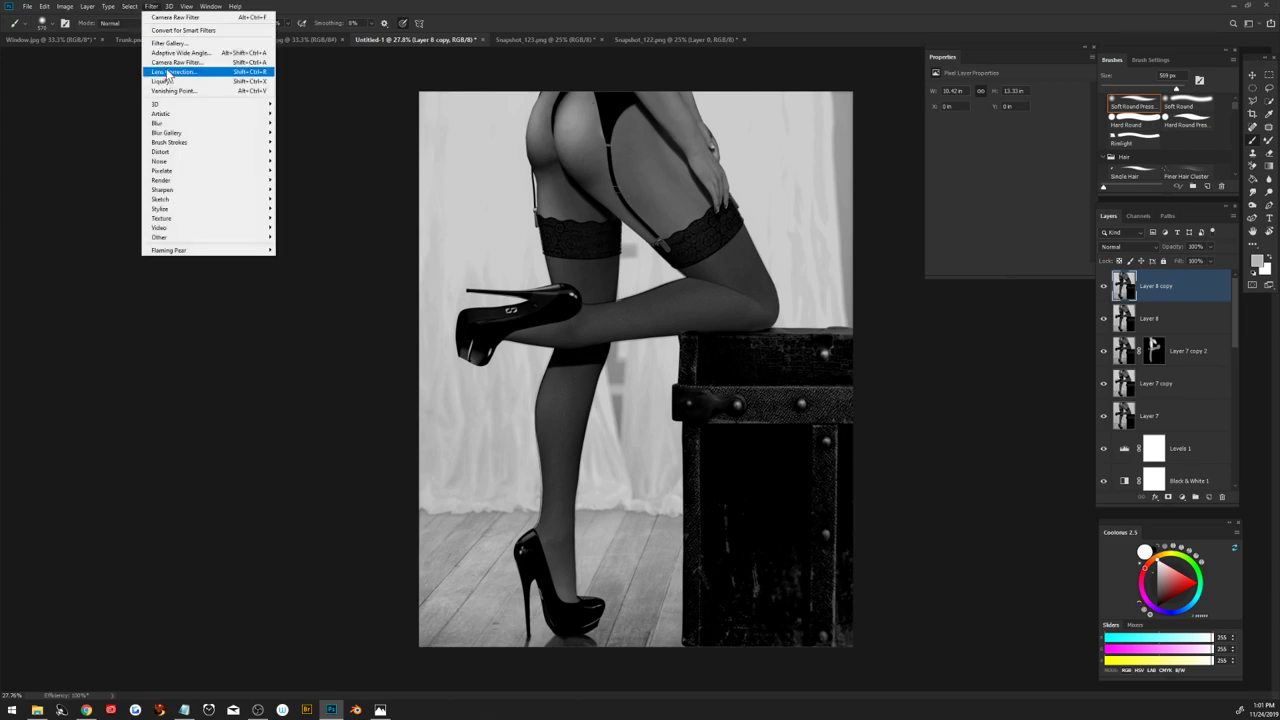
click(164, 63)
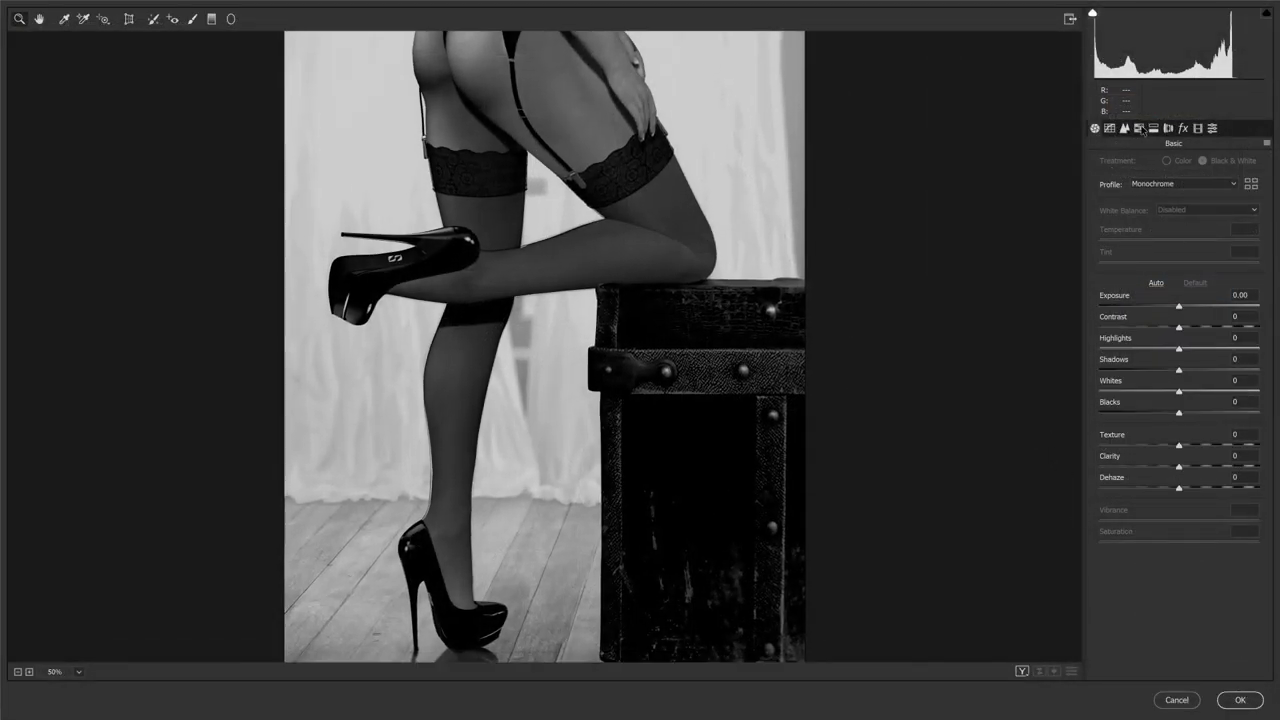
click(1184, 130)
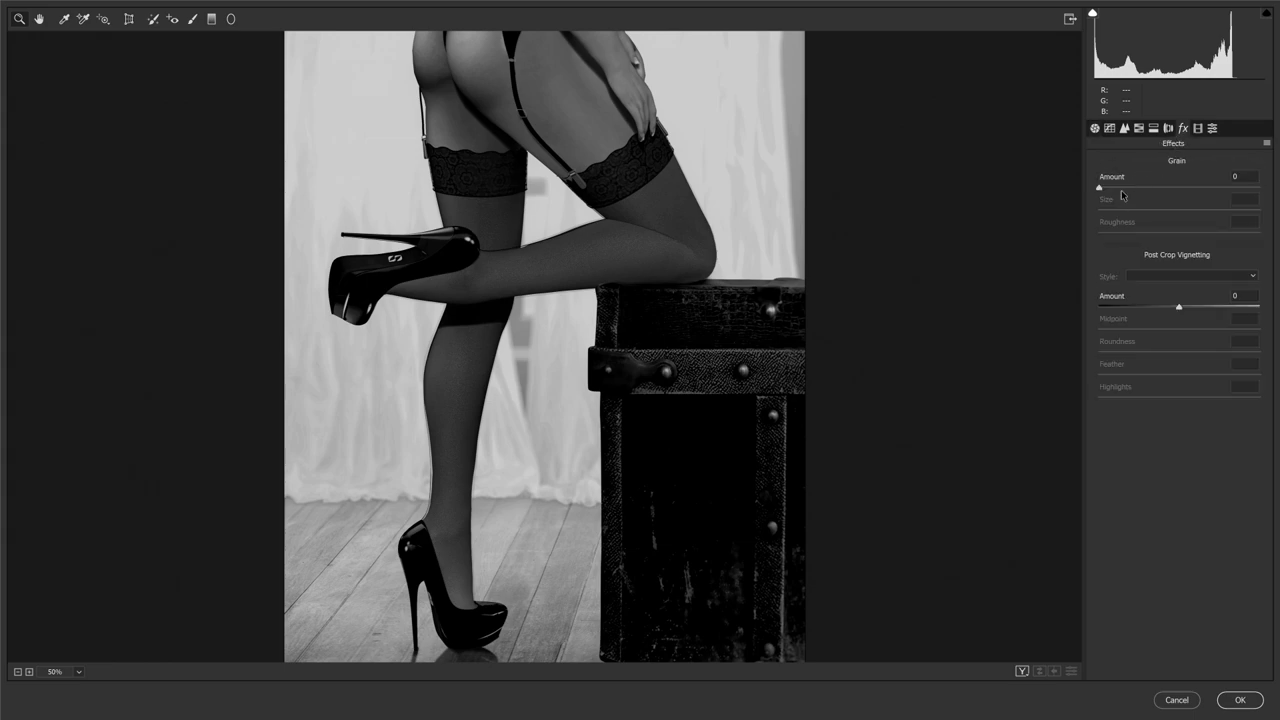
click(1113, 189)
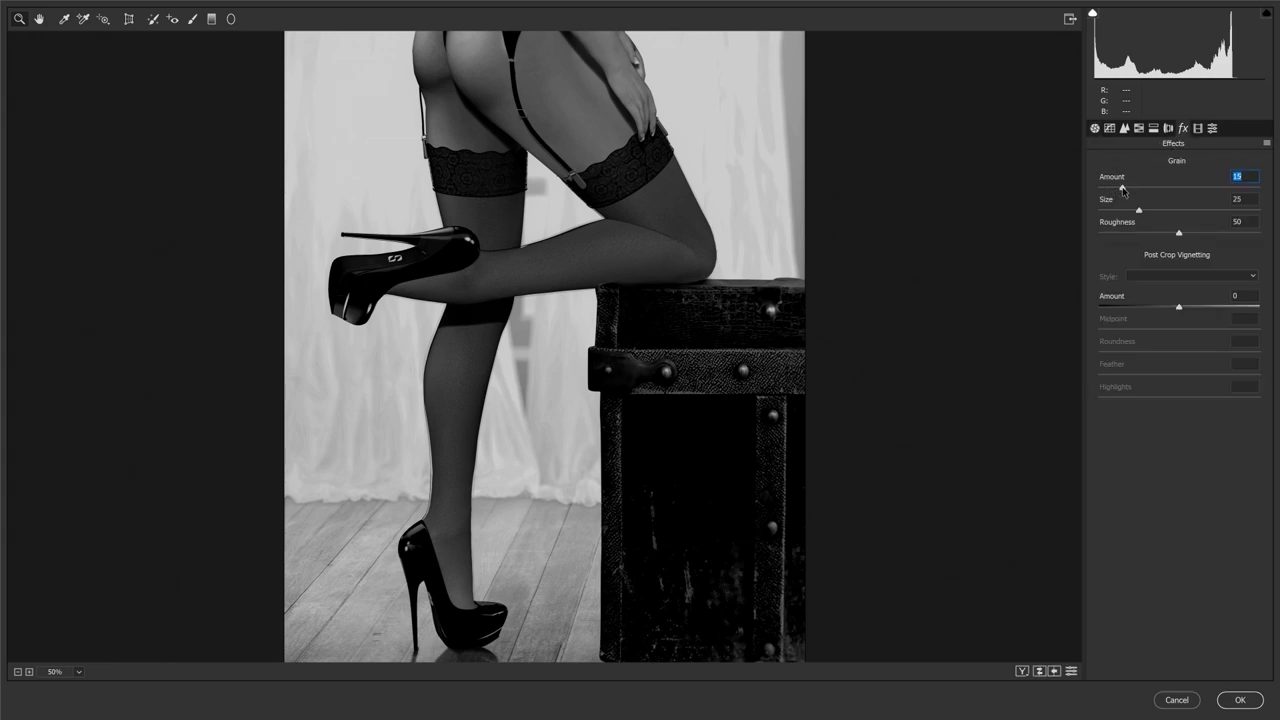
scroll(544, 325, up, 2)
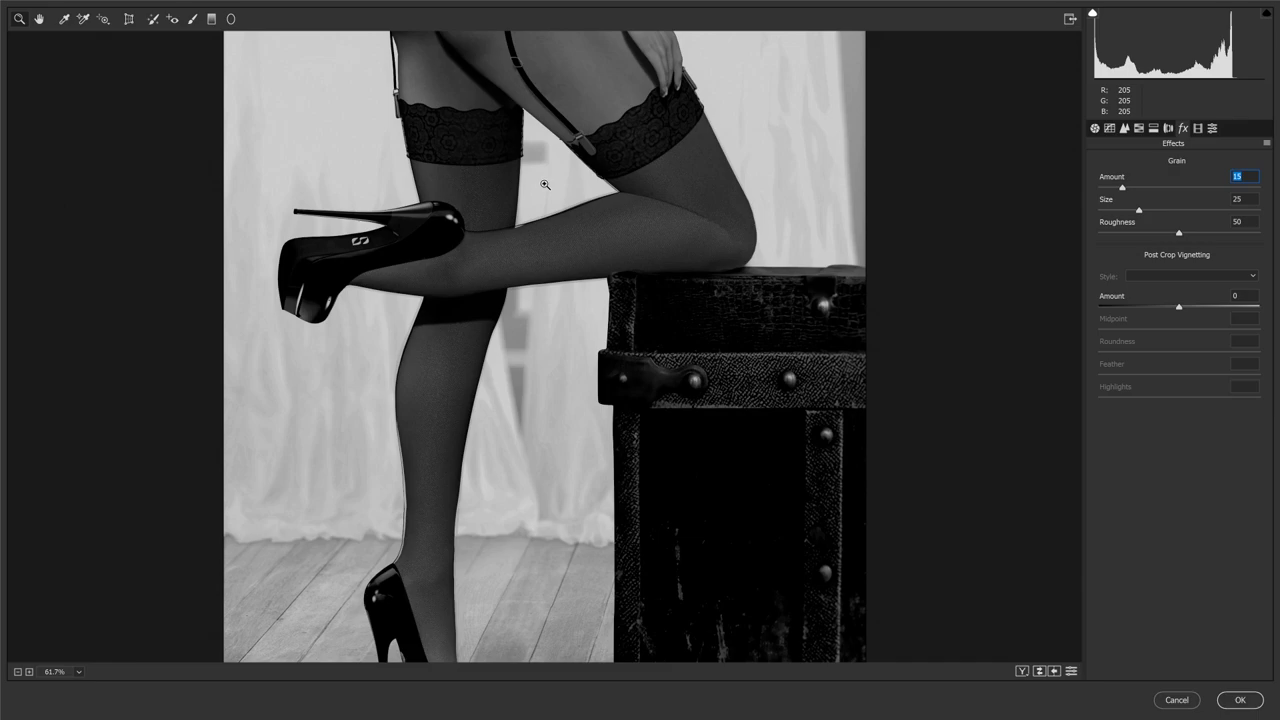
scroll(556, 216, up, 2)
scroll(553, 217, down, 2)
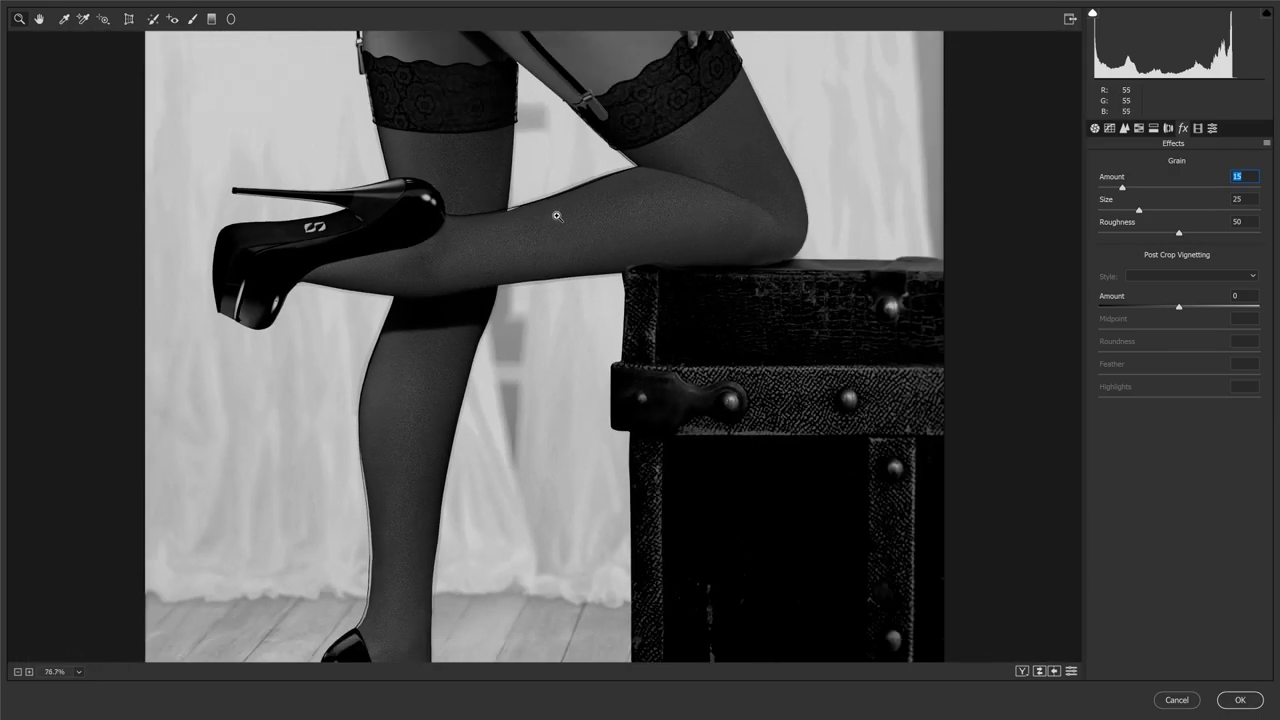
scroll(557, 216, down, 1)
scroll(557, 216, down, 1)
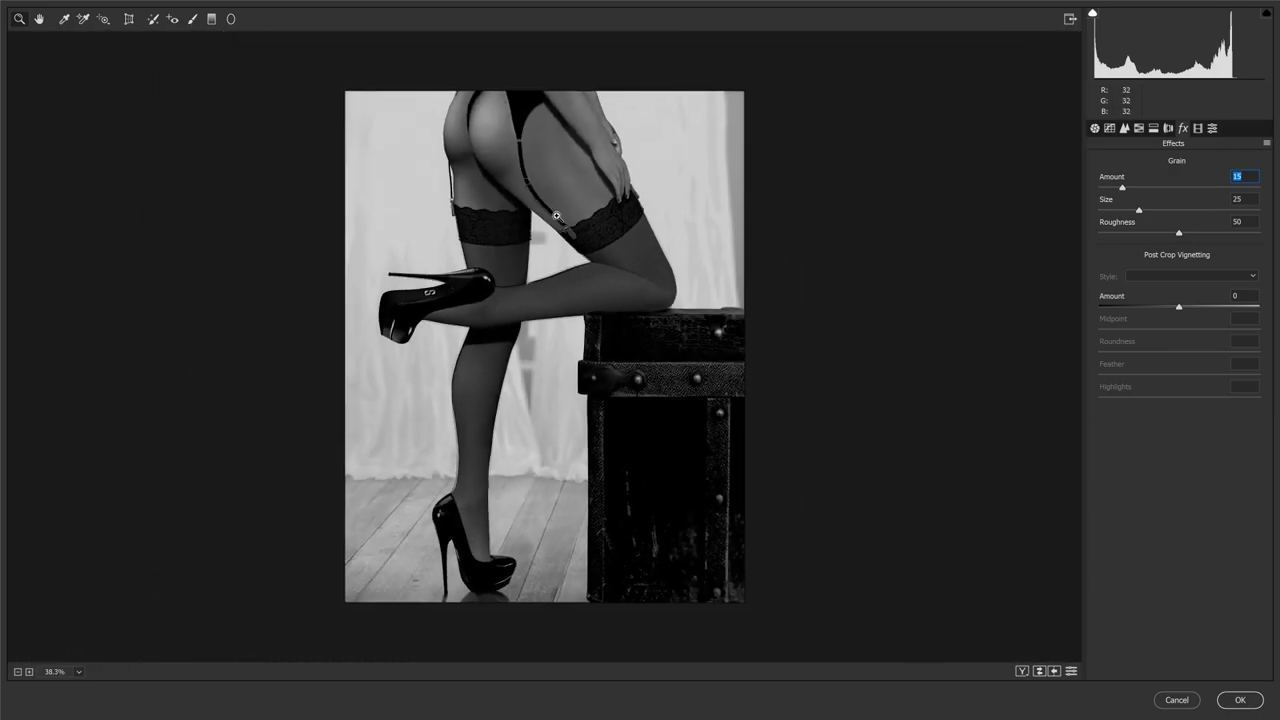
scroll(557, 216, up, 1)
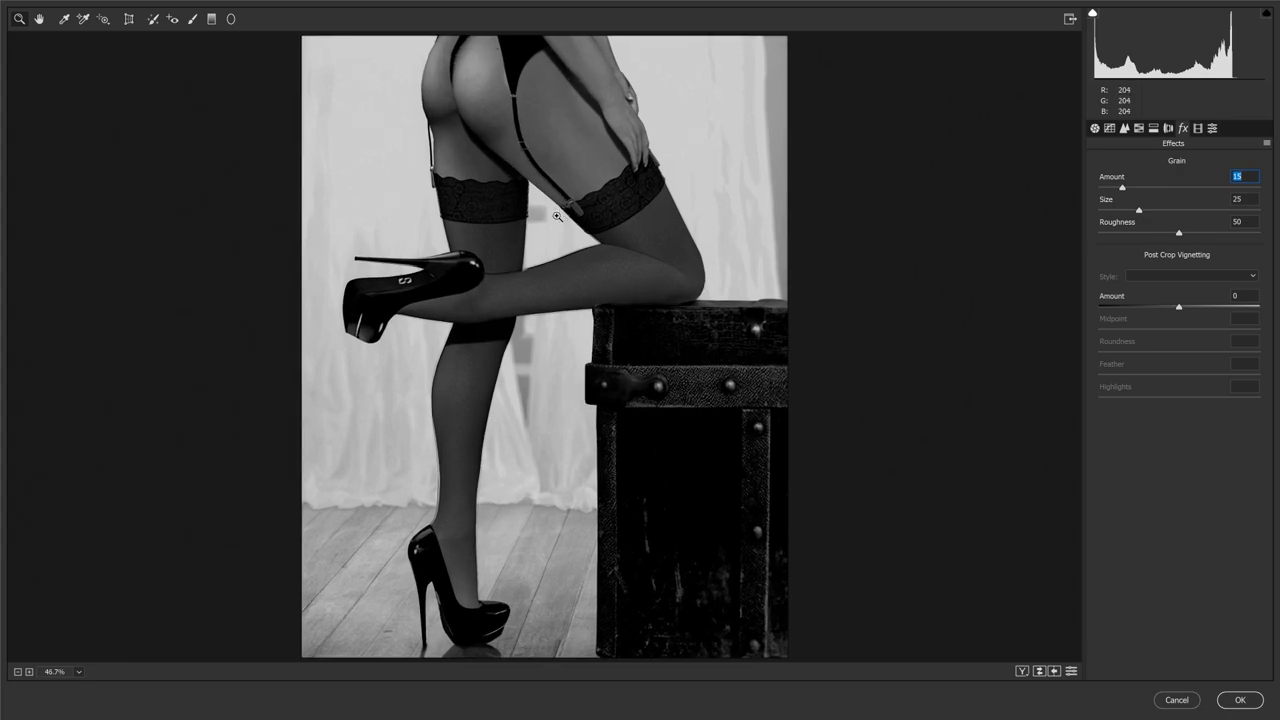
scroll(778, 200, up, 2)
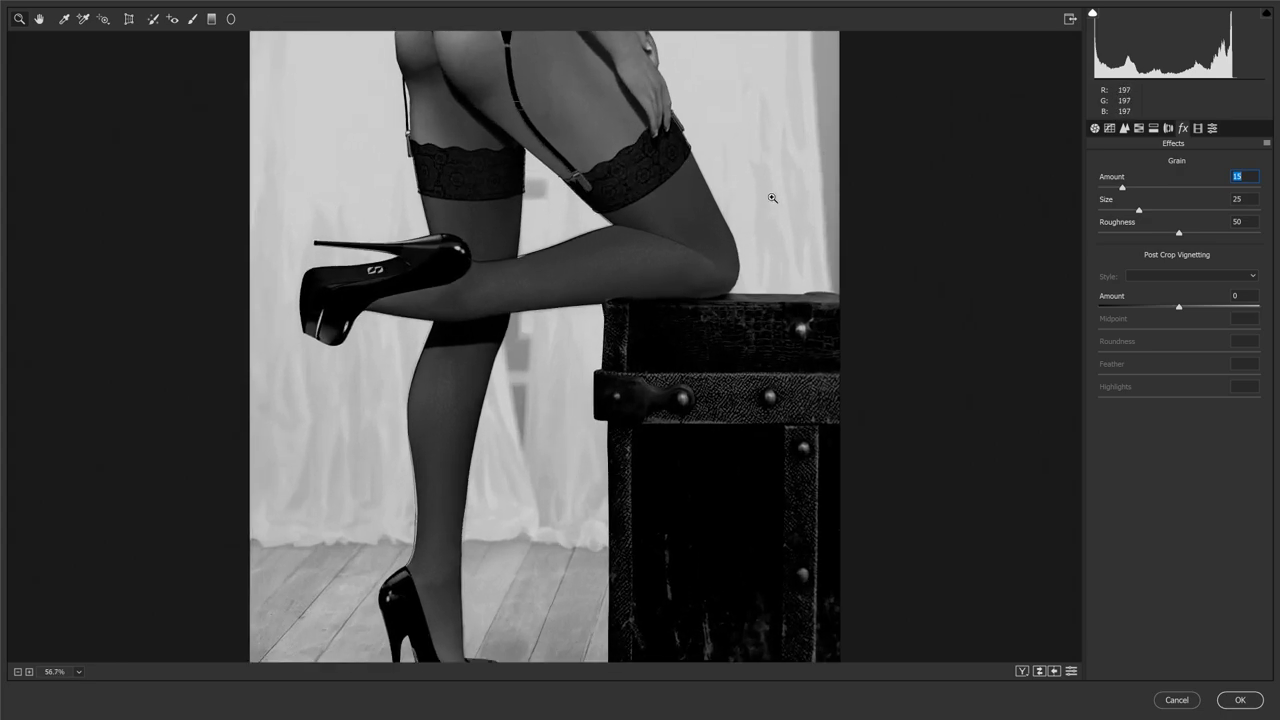
alt+click(772, 198)
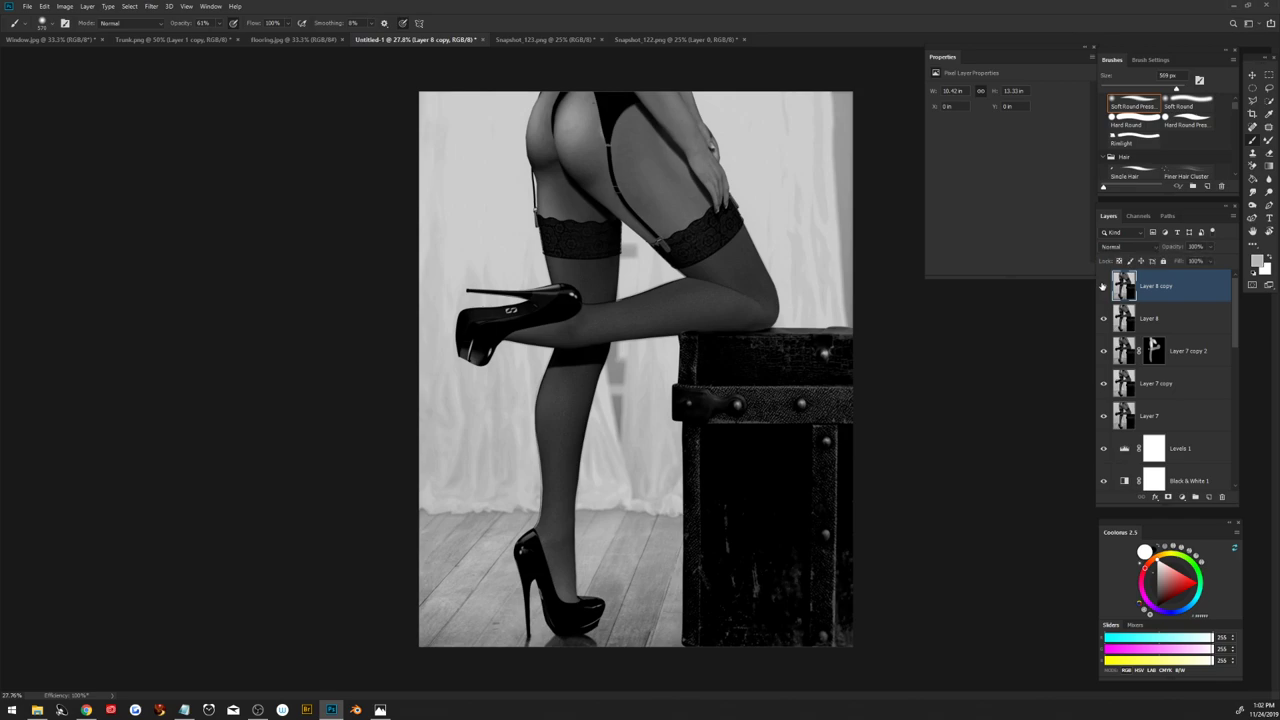
Step: Stamp all visible layers into a new Layer 9 and convert it to a smart object
scroll(600, 470, down, 3)
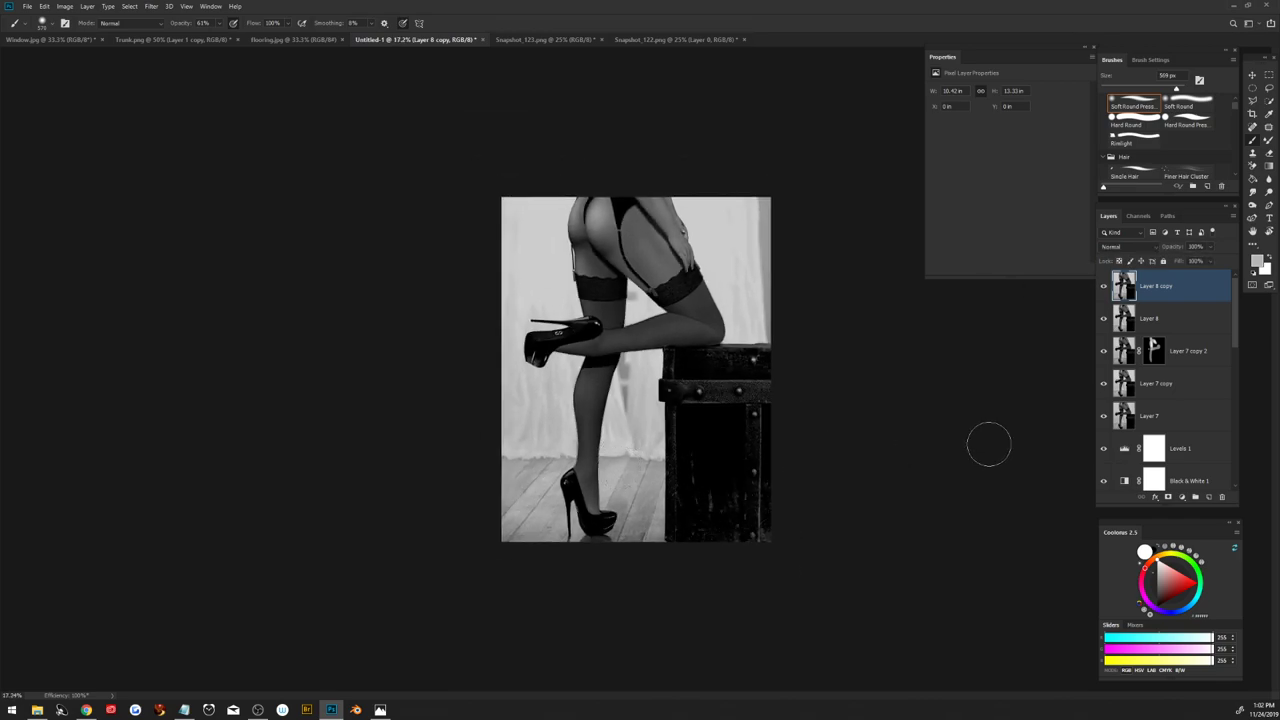
key(ctrl+shift+alt+n)
key(ctrl+shift+alt+e)
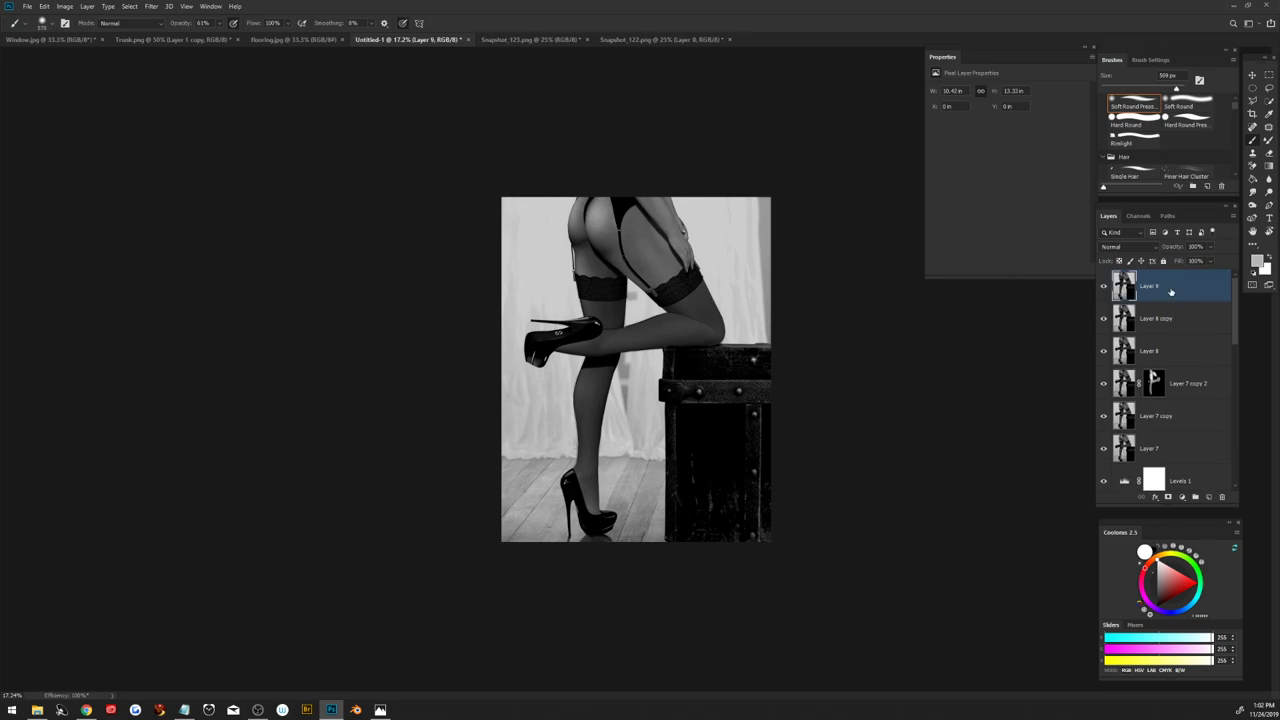
right_click(1171, 291)
click(1190, 411)
Step: Apply a Tilt-Shift blur with a widened, tilted sharp band along the stocking tops
click(153, 7)
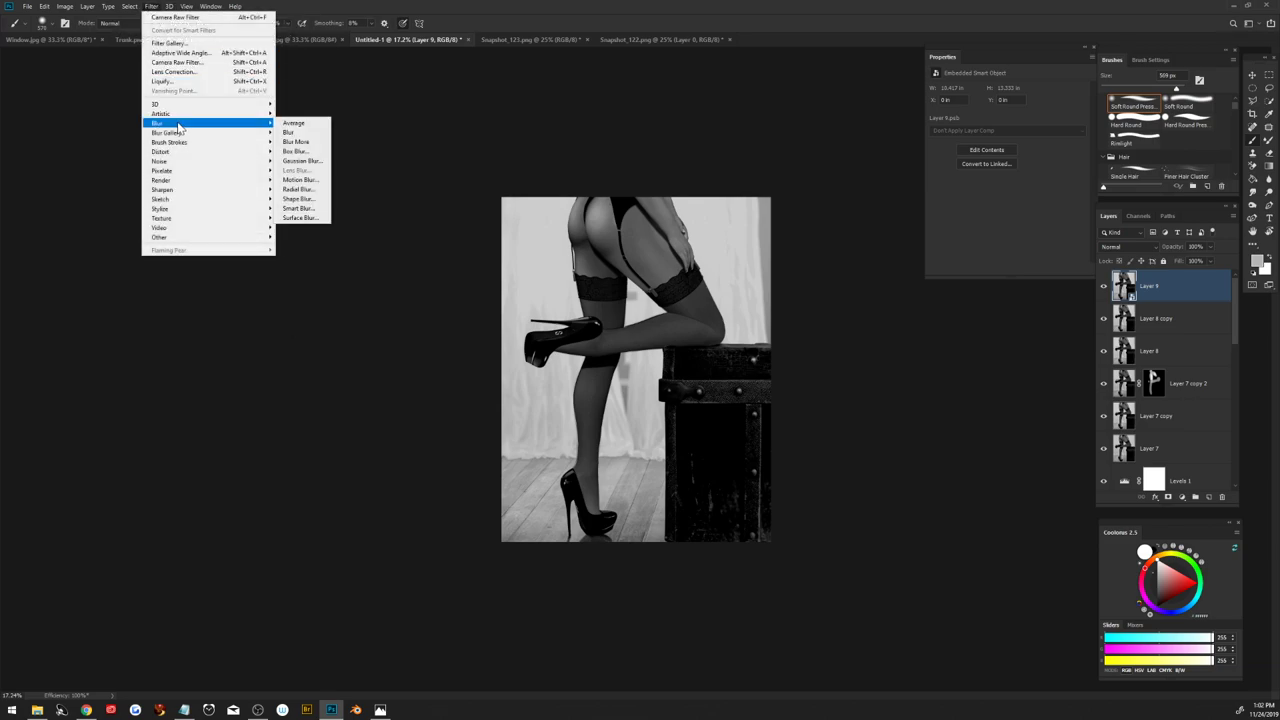
mouse_move(205, 133)
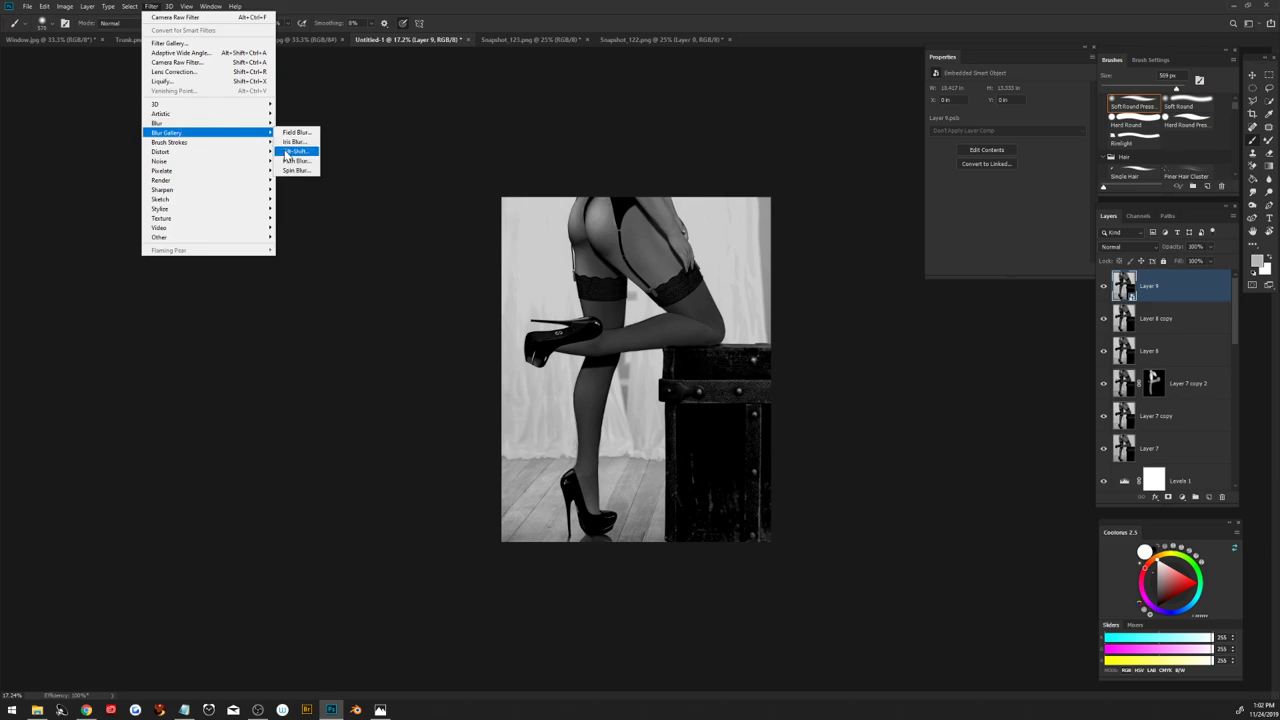
click(296, 151)
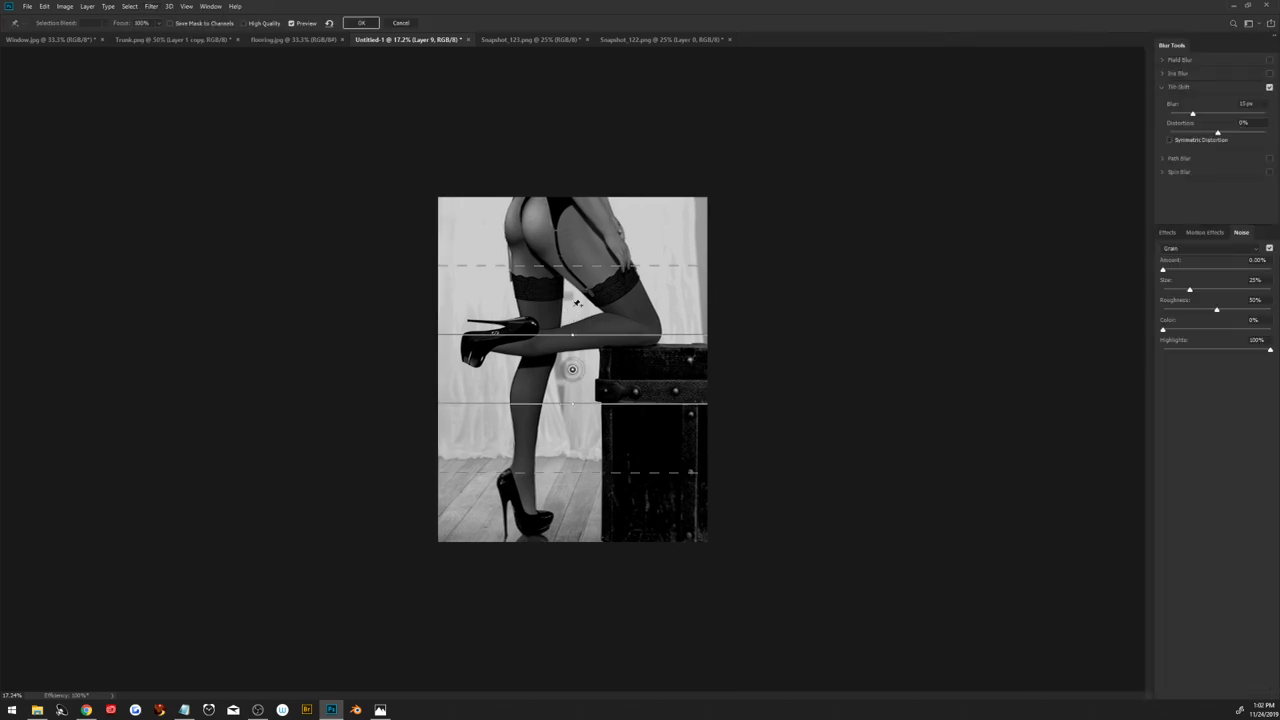
drag(567, 195, 567, 122)
drag(589, 334, 583, 271)
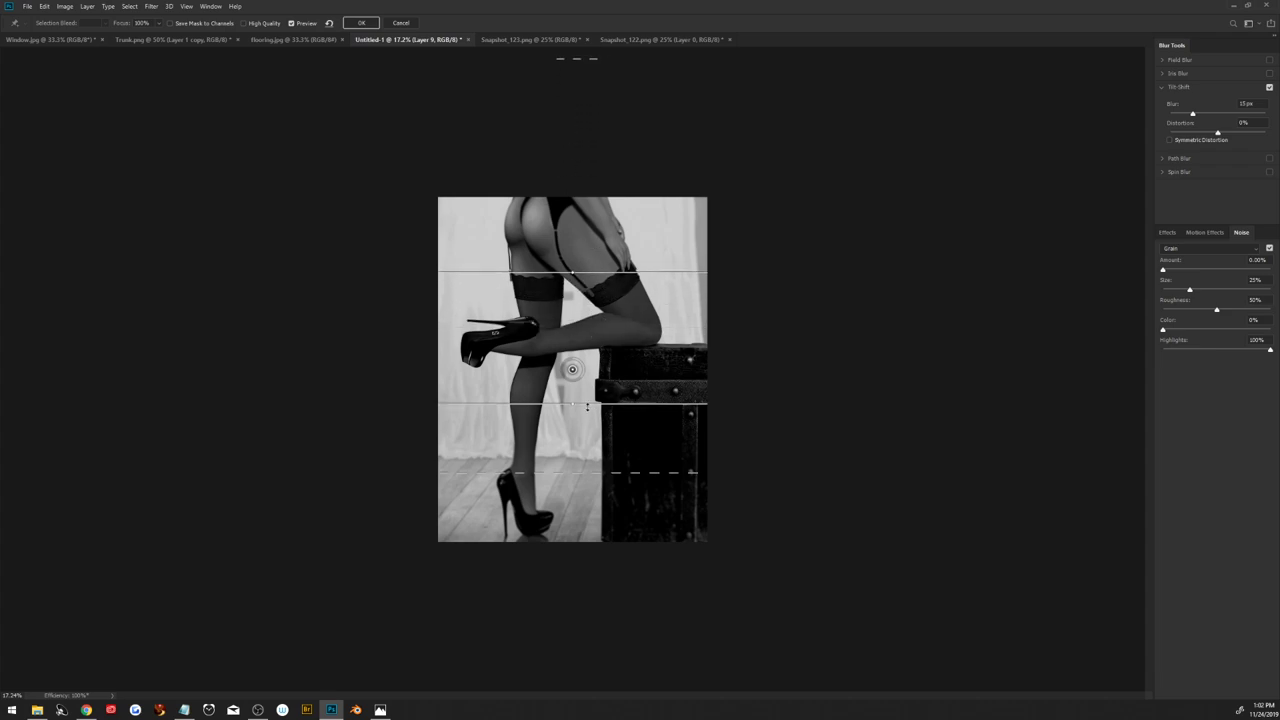
drag(588, 404, 588, 625)
scroll(570, 420, up, 3)
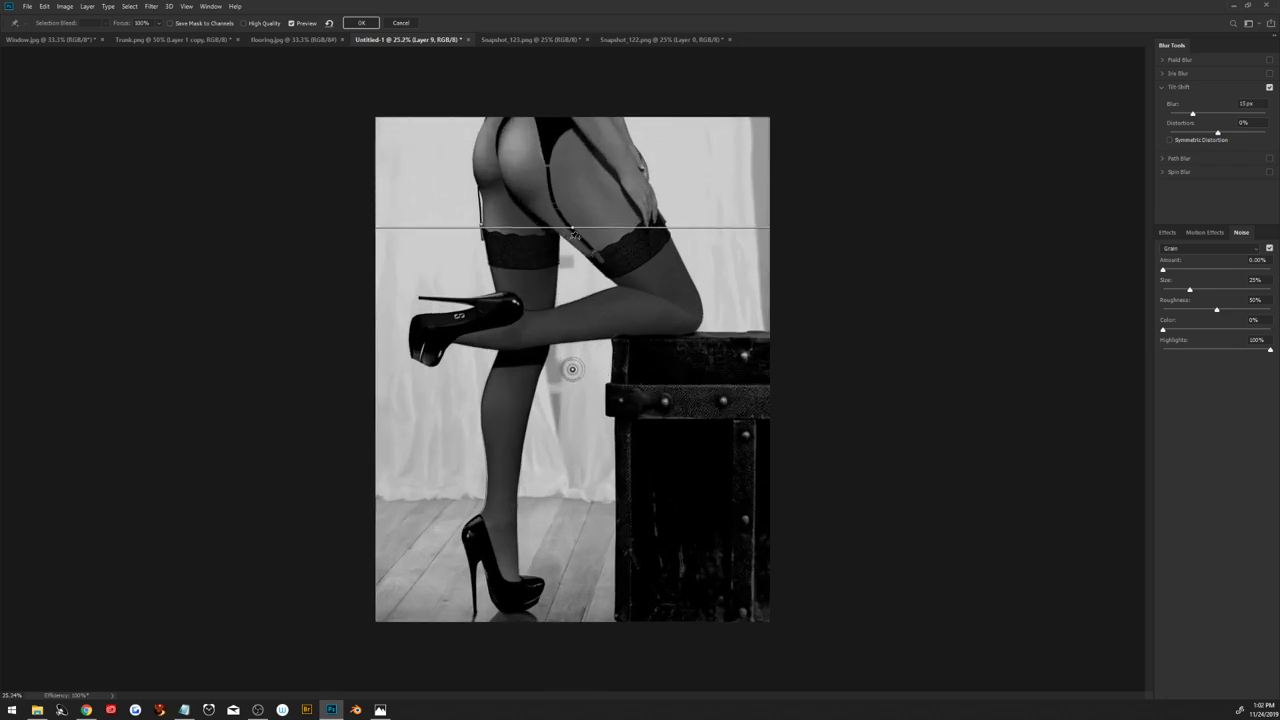
mouse_move(572, 228)
drag(570, 226, 557, 229)
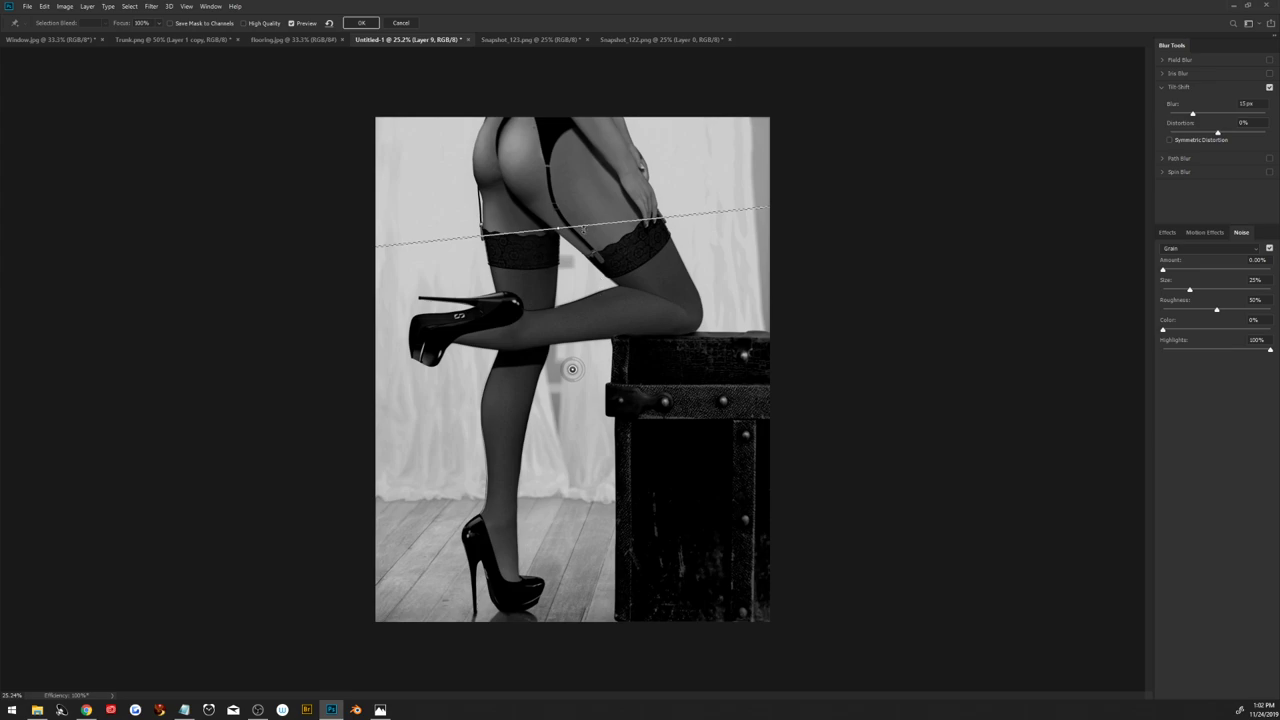
mouse_move(583, 224)
mouse_down()
mouse_move(583, 250)
mouse_move(583, 224)
mouse_up()
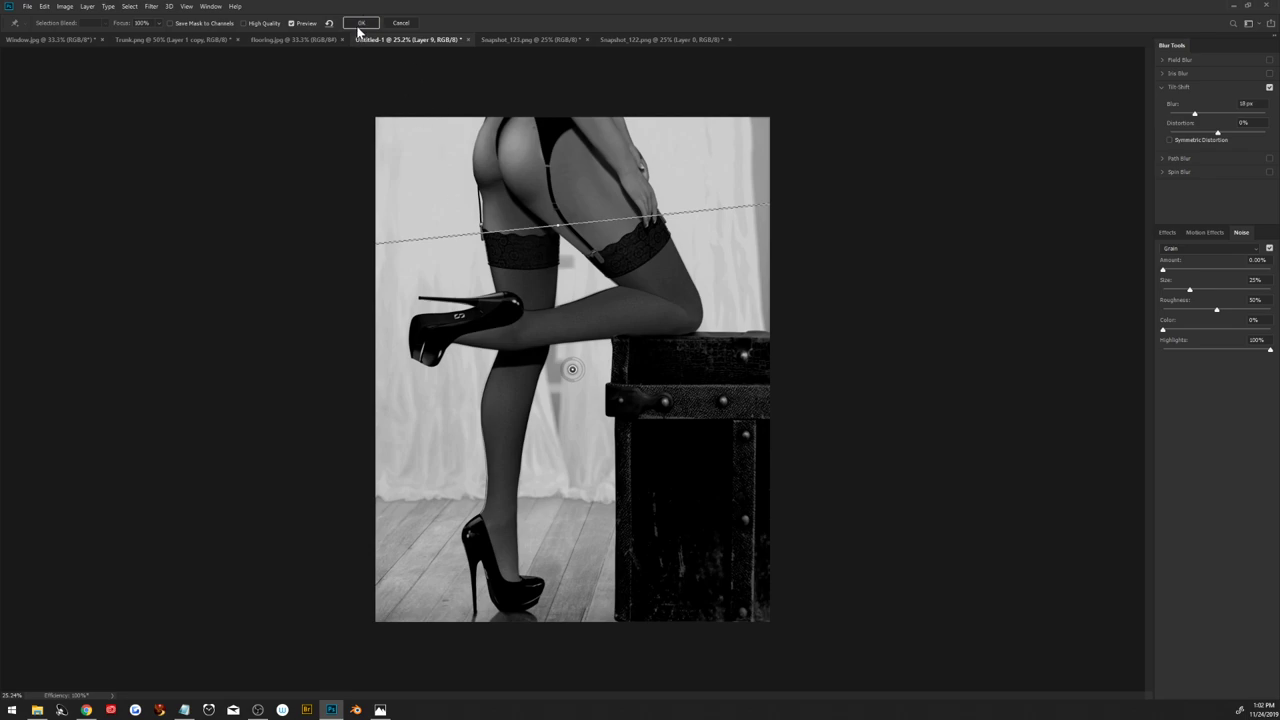
key(Return)
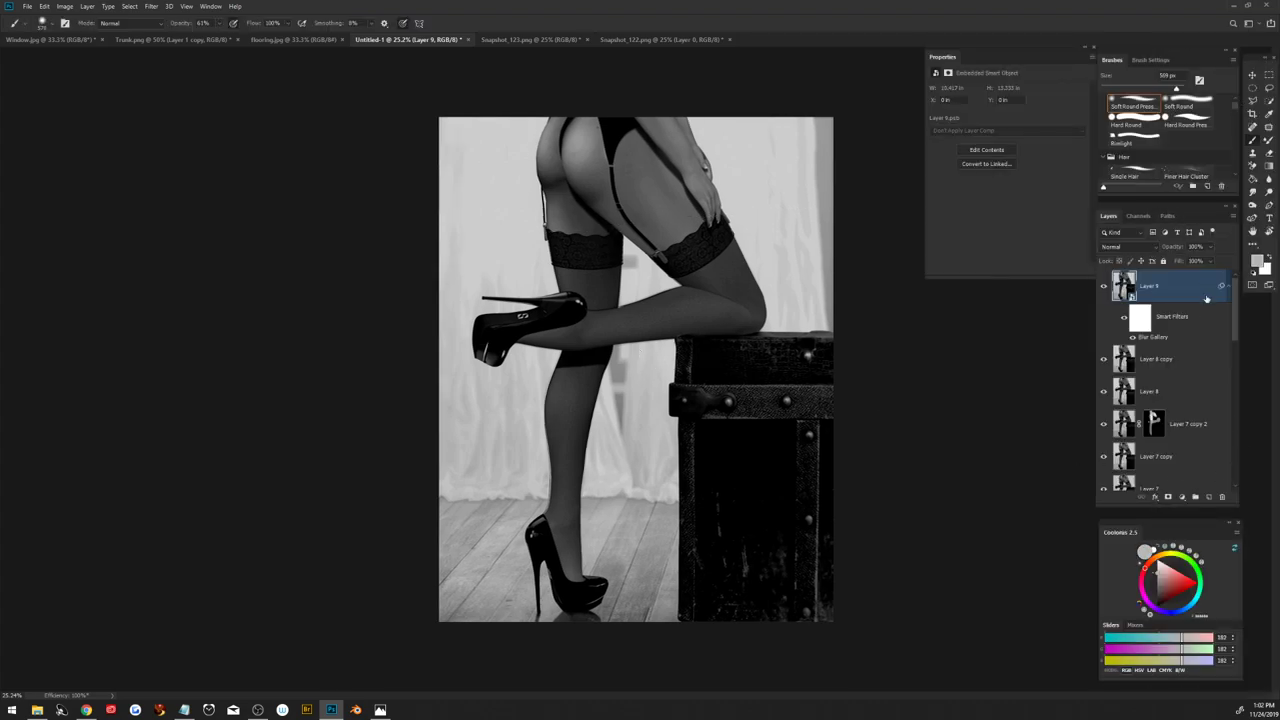
Step: Convert Layer 8 copy to a smart object, then merge every layer down to Background
drag(1206, 296, 1220, 500)
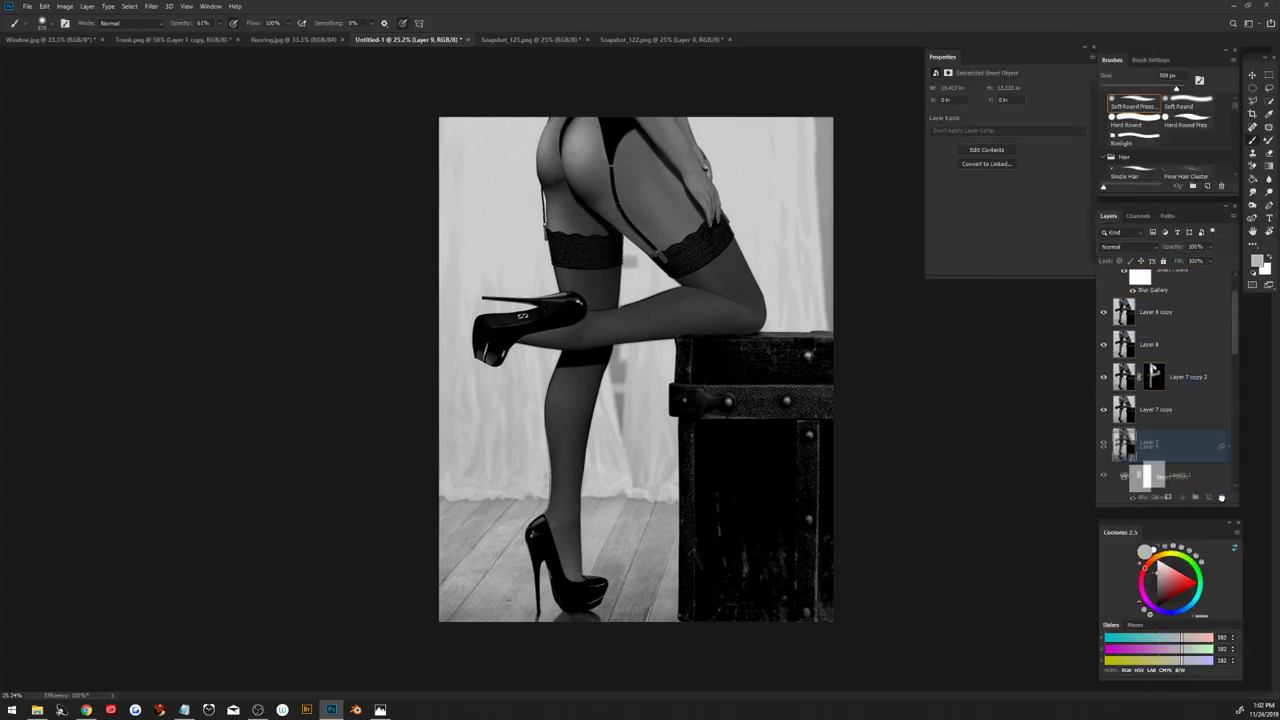
click(1160, 288)
right_click(1158, 302)
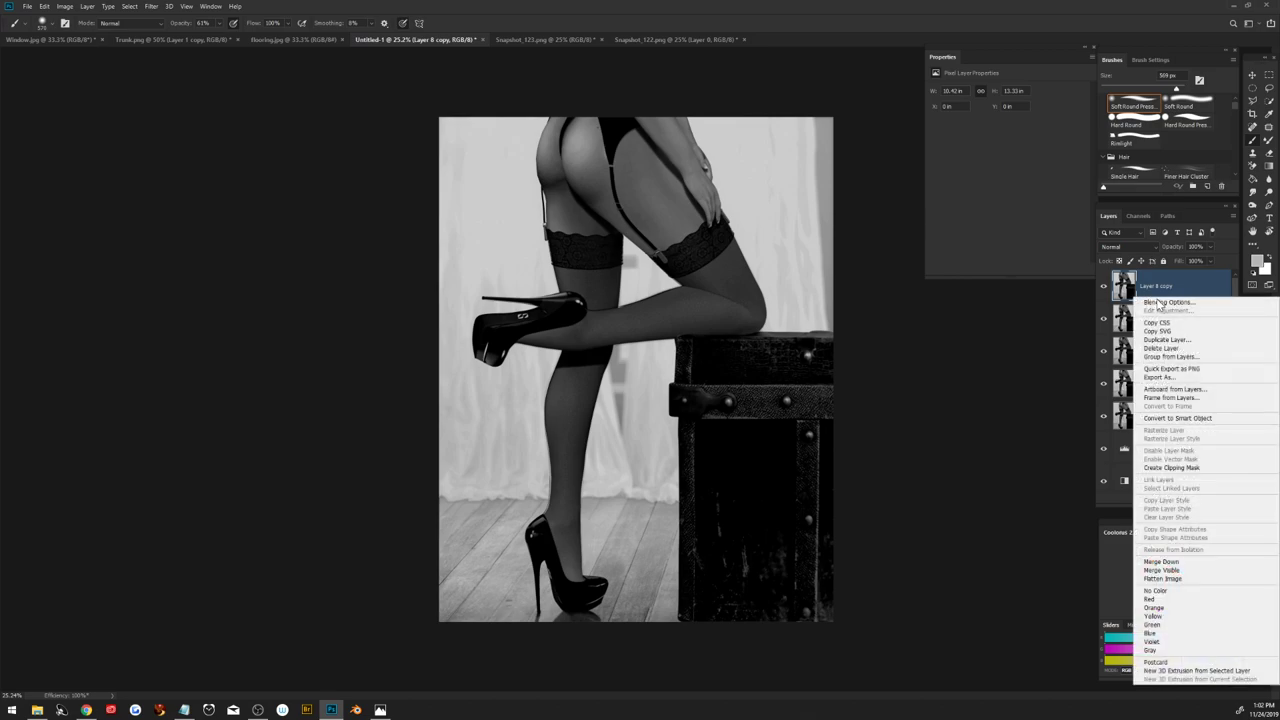
click(1178, 418)
click(1167, 320)
scroll(1167, 330, down, 3)
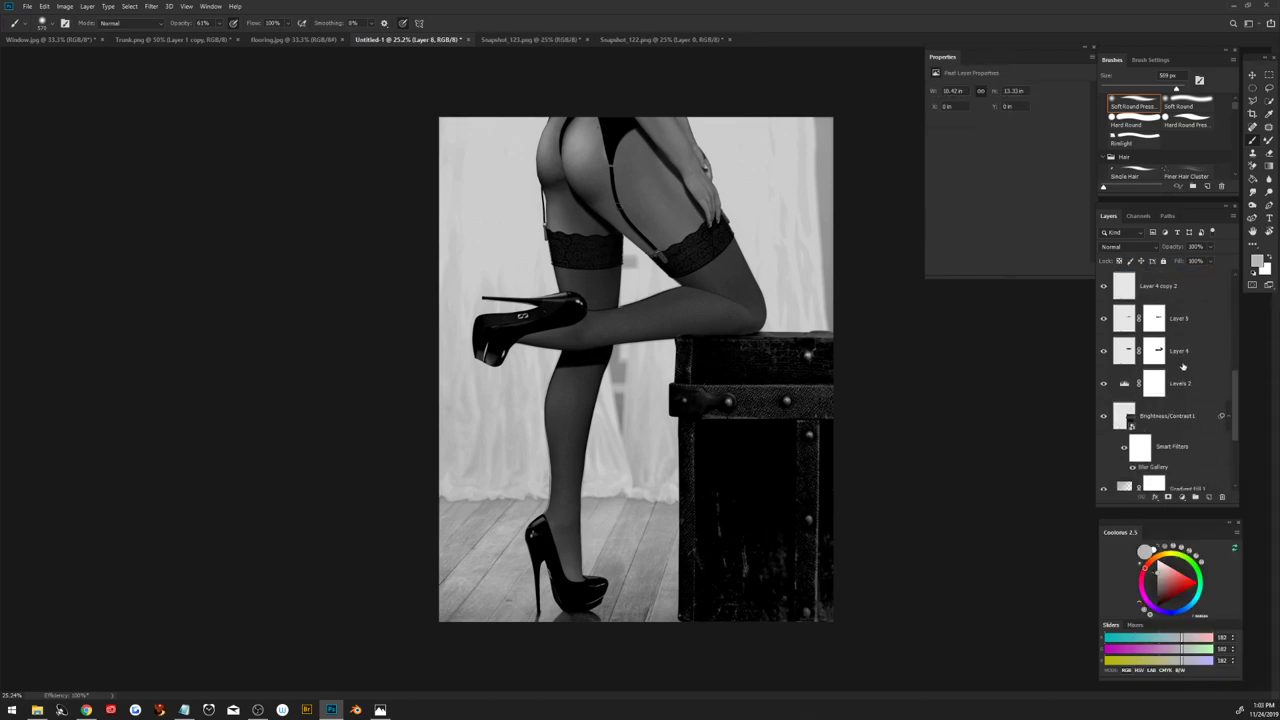
scroll(1185, 410, down, 3)
shift+click(1175, 482)
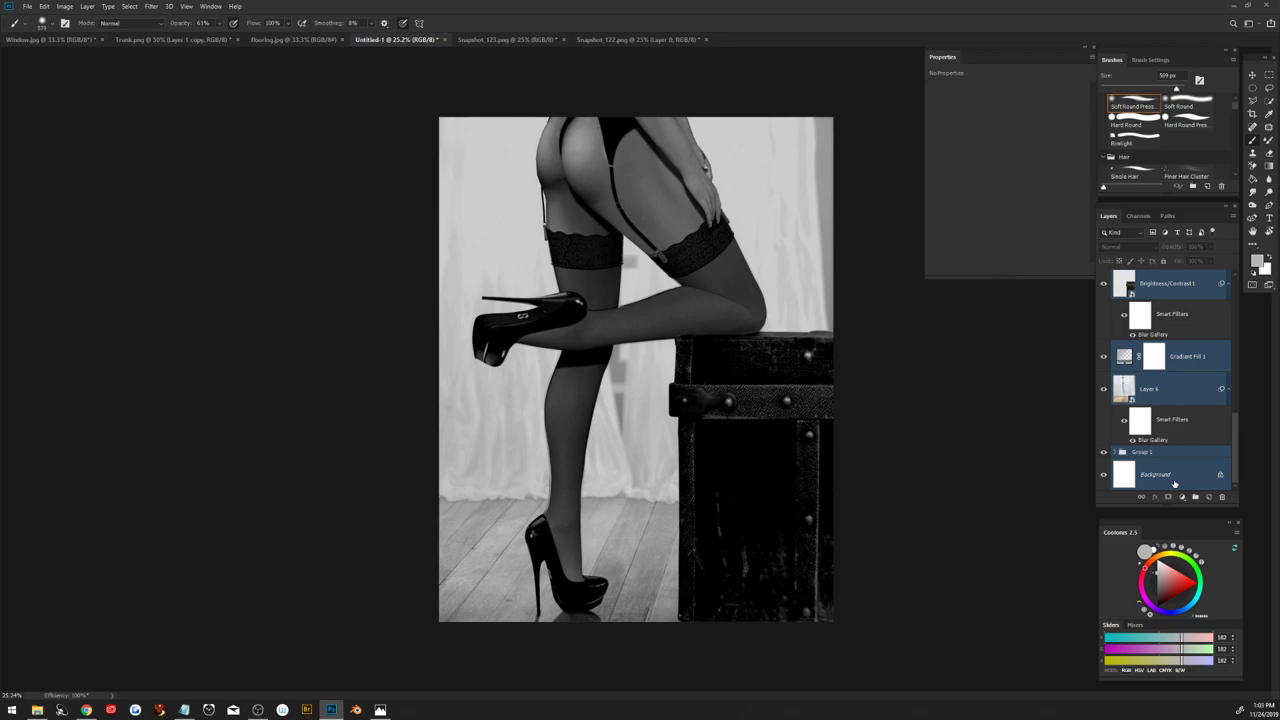
key(ctrl+e)
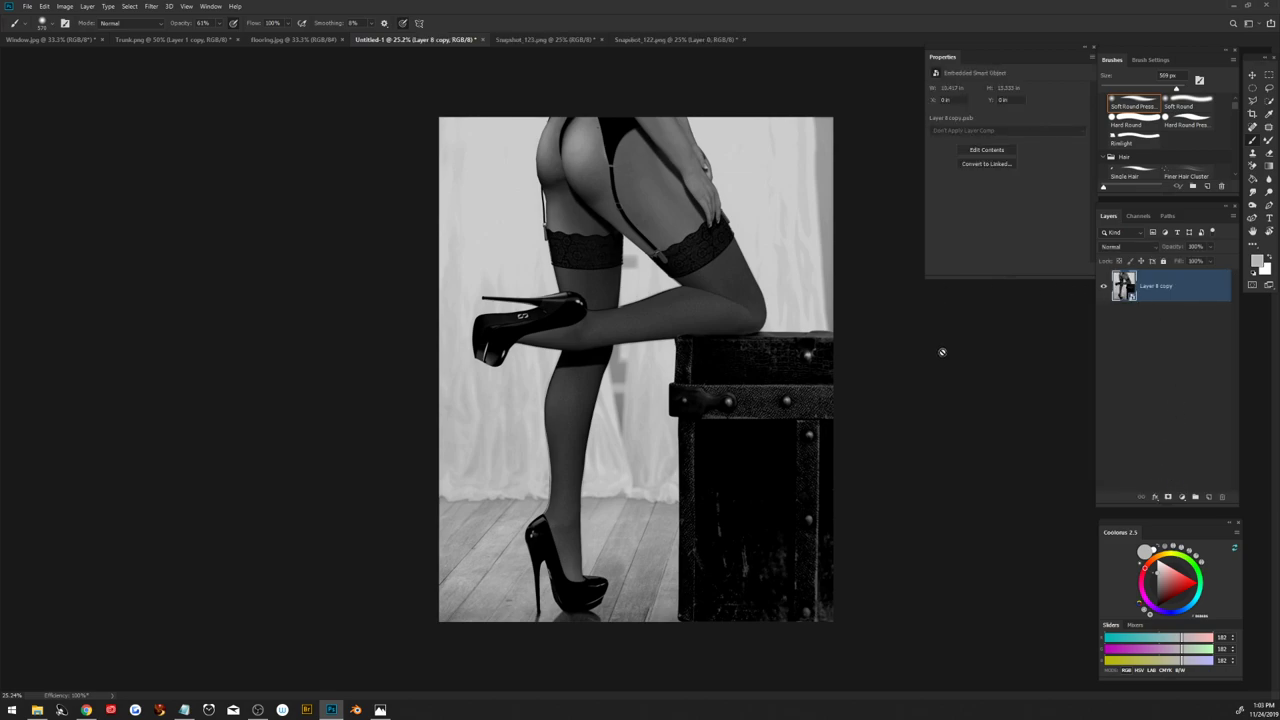
Step: Agree to rasterize, then show the image full-screen on black, zoomed in
key(f)
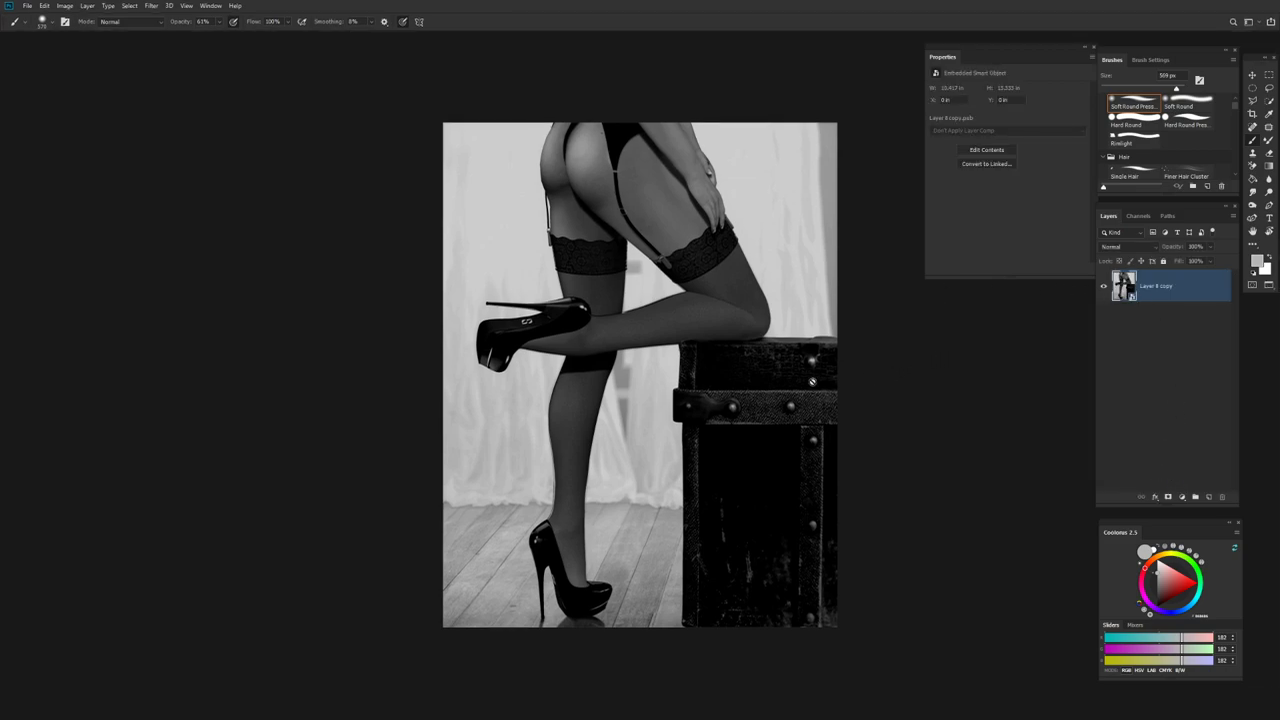
click(926, 388)
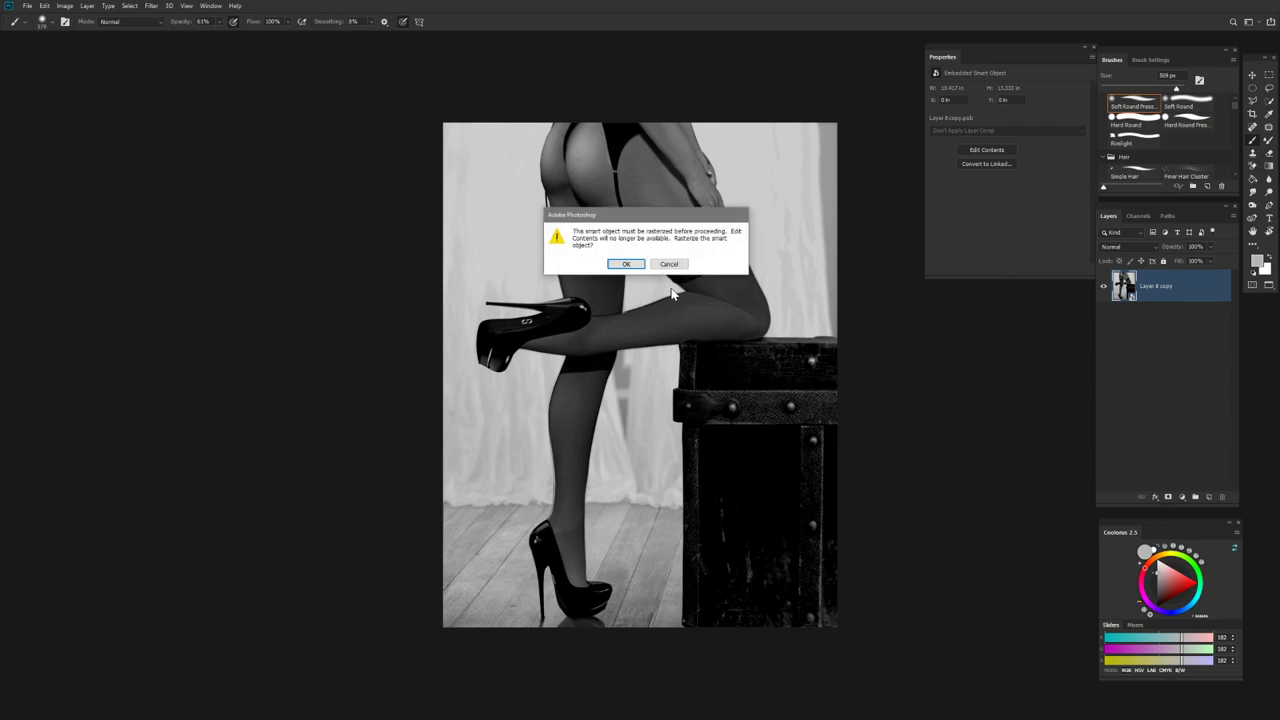
click(626, 263)
key(f)
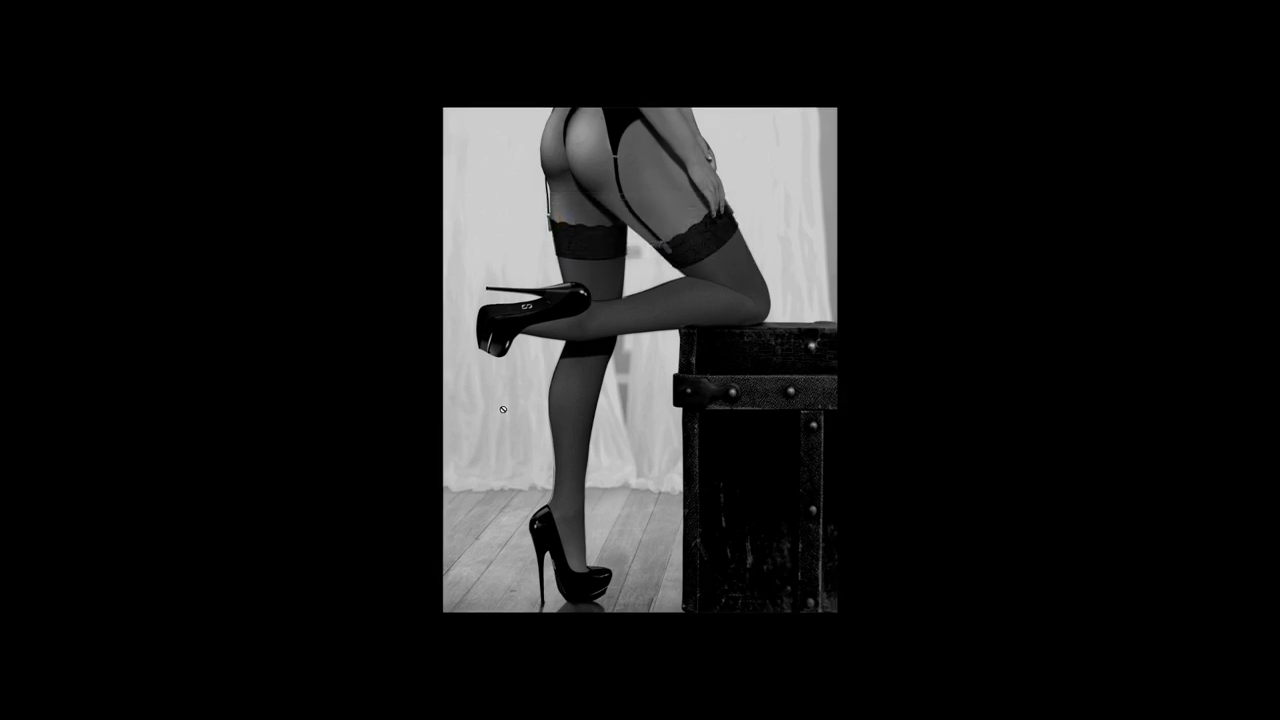
key(ctrl+plus)
key(ctrl+plus)
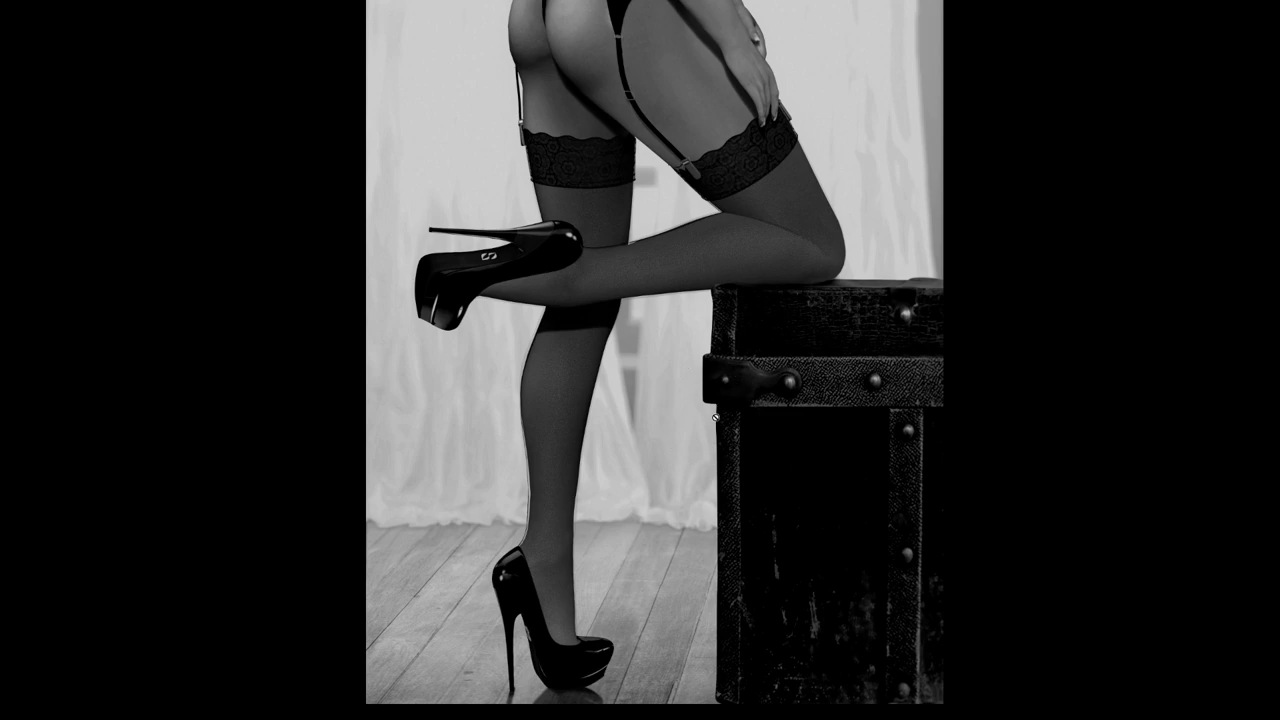